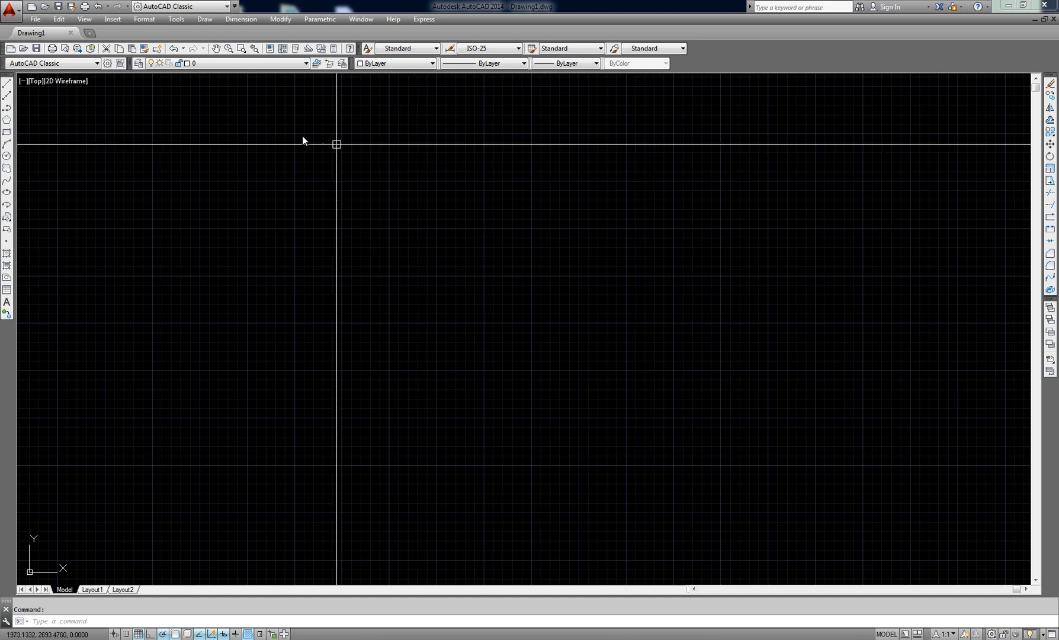
Step: Open the drawing "01 - Predio" from the "aula 02" folder
click(45, 9)
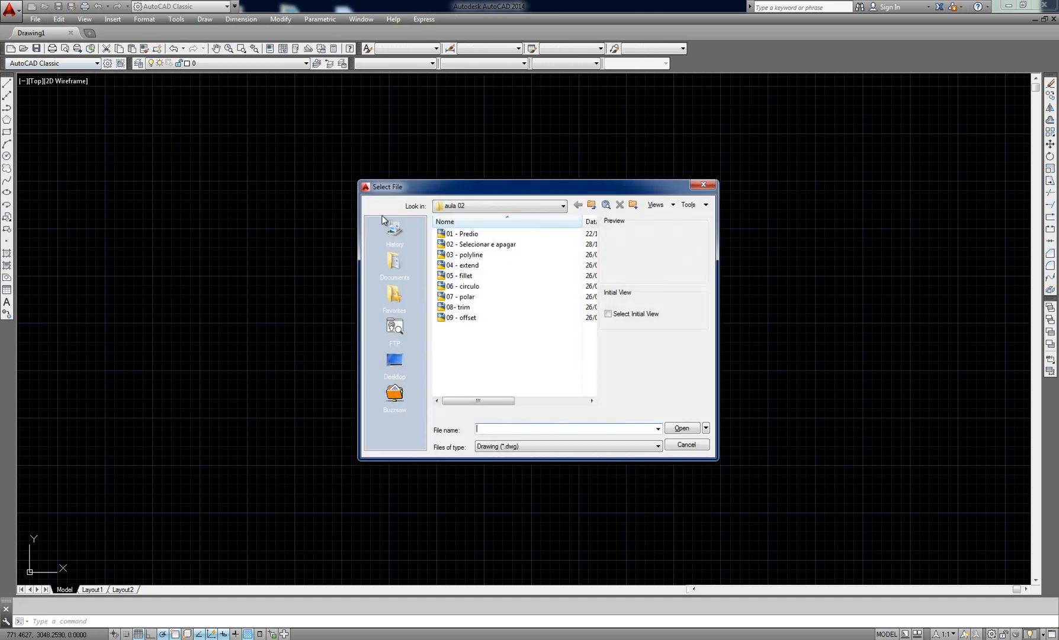
click(459, 234)
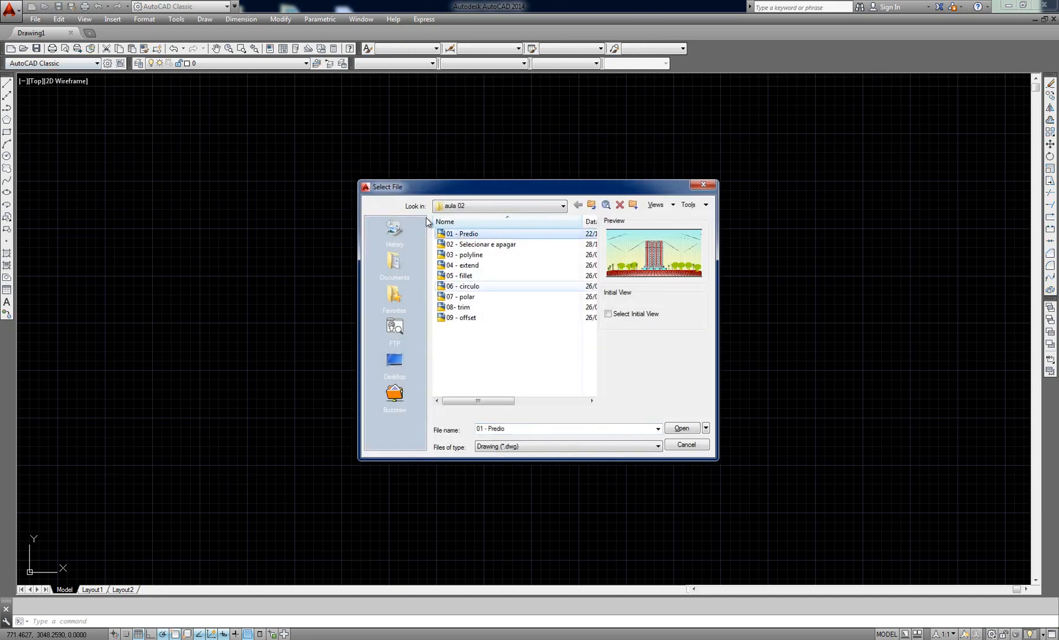
click(684, 427)
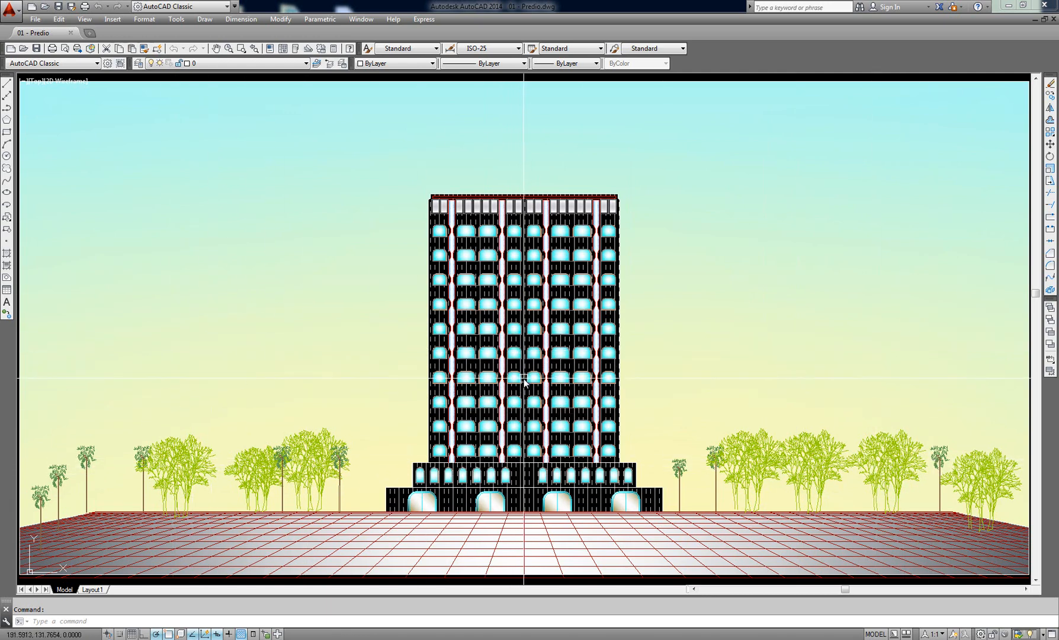
Step: Examine the building's leftmost entrance door up close and in the overall scene by zooming in and out on it repeatedly
mouse_move(524, 382)
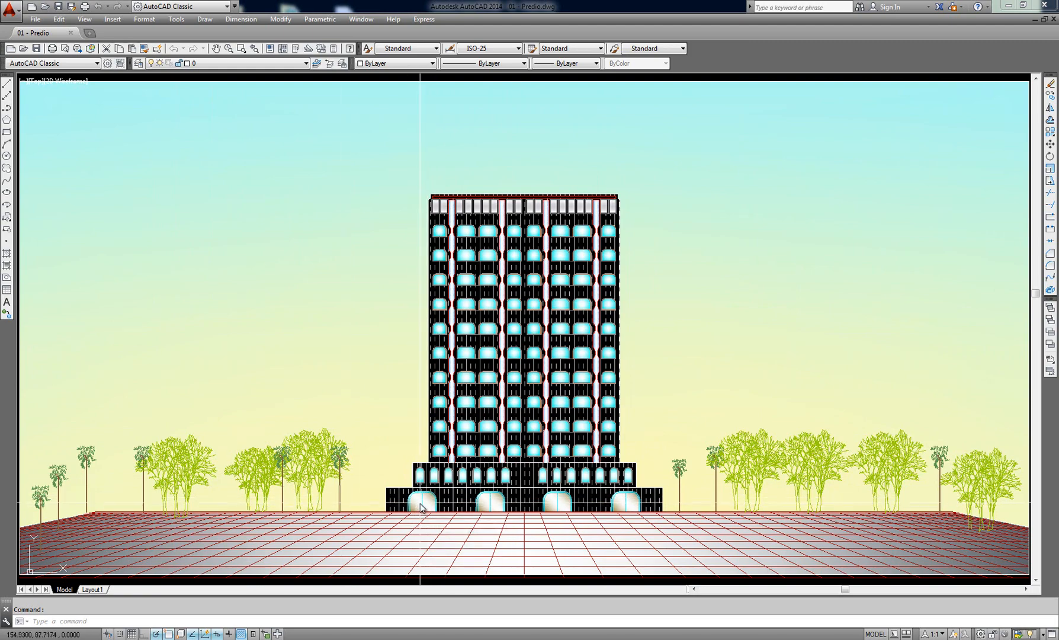
scroll(421, 506, up, 9)
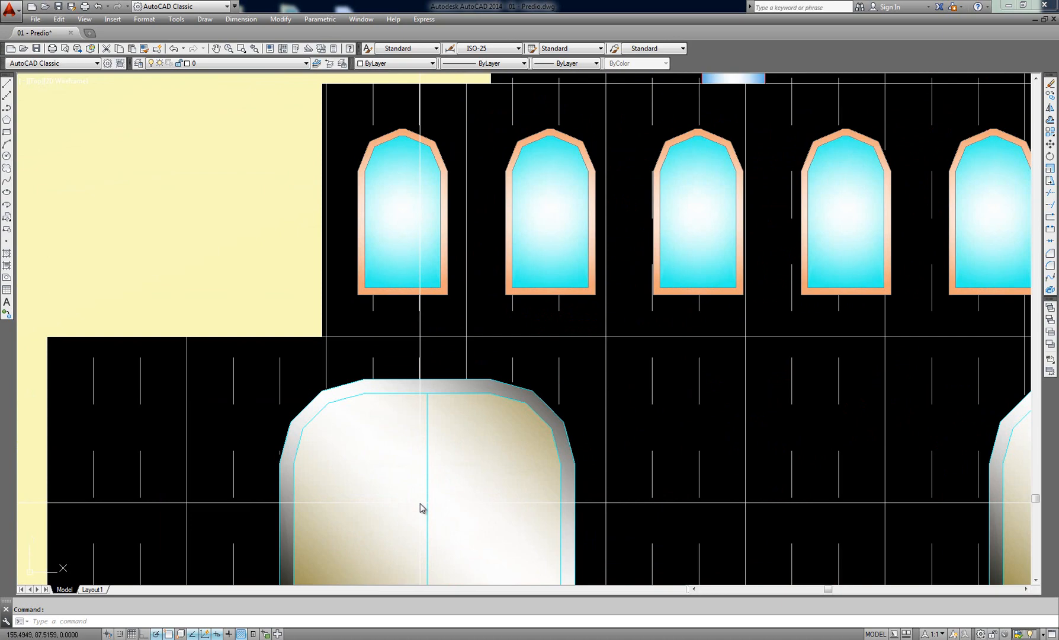
scroll(421, 508, down, 12)
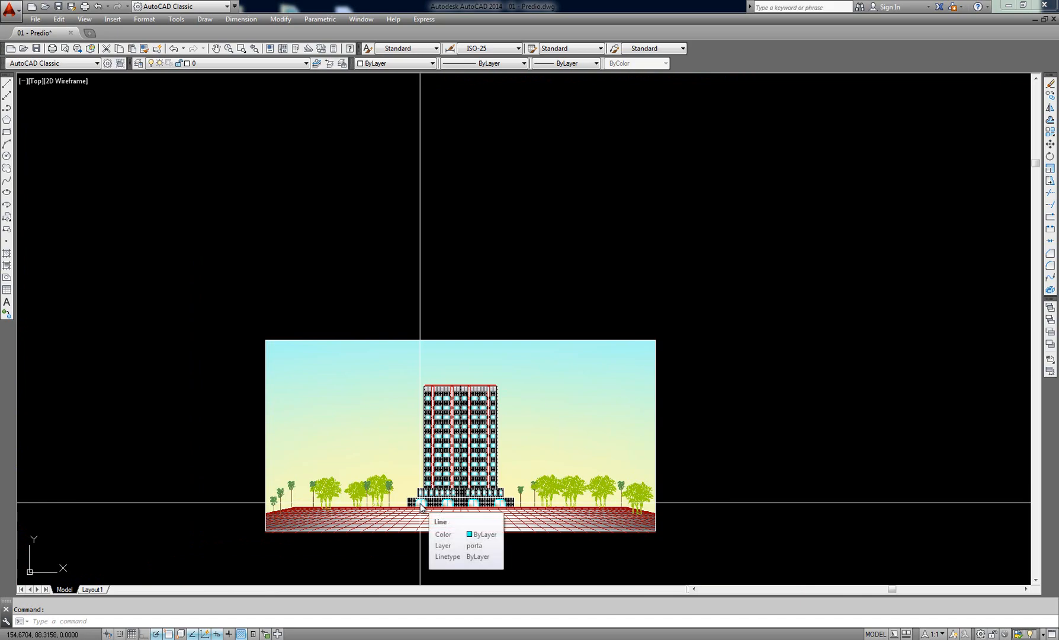
scroll(421, 506, up, 10)
scroll(420, 506, down, 10)
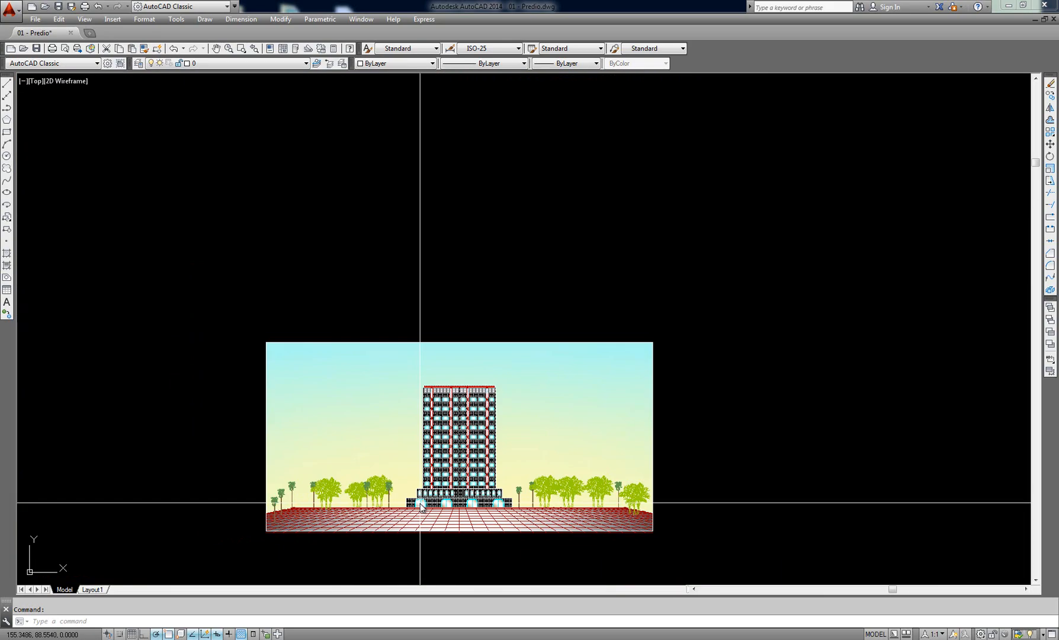
scroll(421, 507, up, 10)
scroll(421, 507, down, 10)
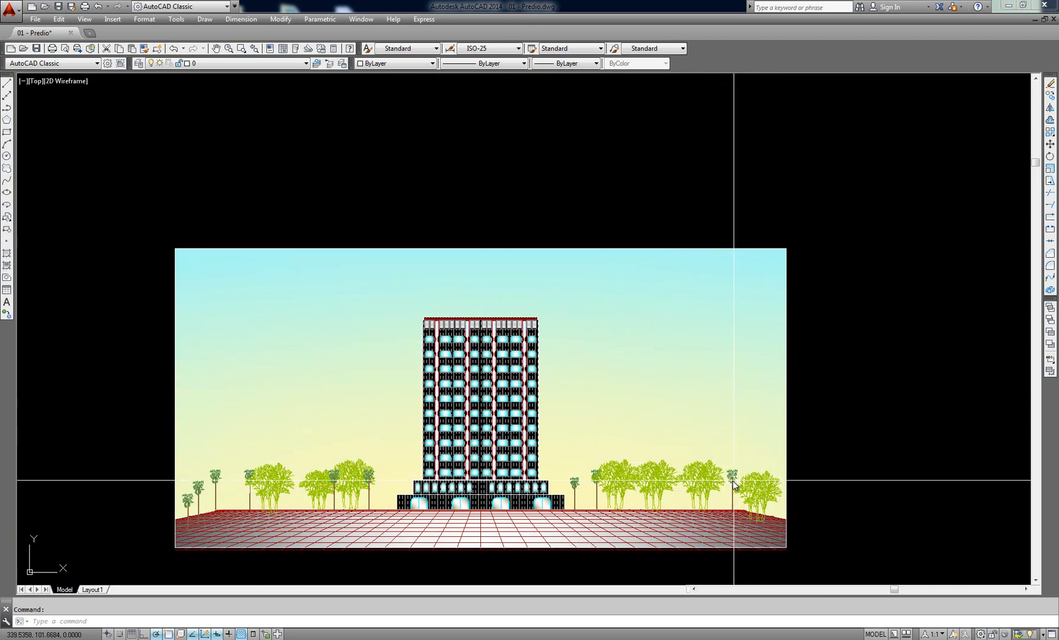
Step: Examine the palms and trees on both sides of the building, alternating between close-ups and the whole scene
scroll(733, 484, up, 6)
scroll(732, 481, down, 9)
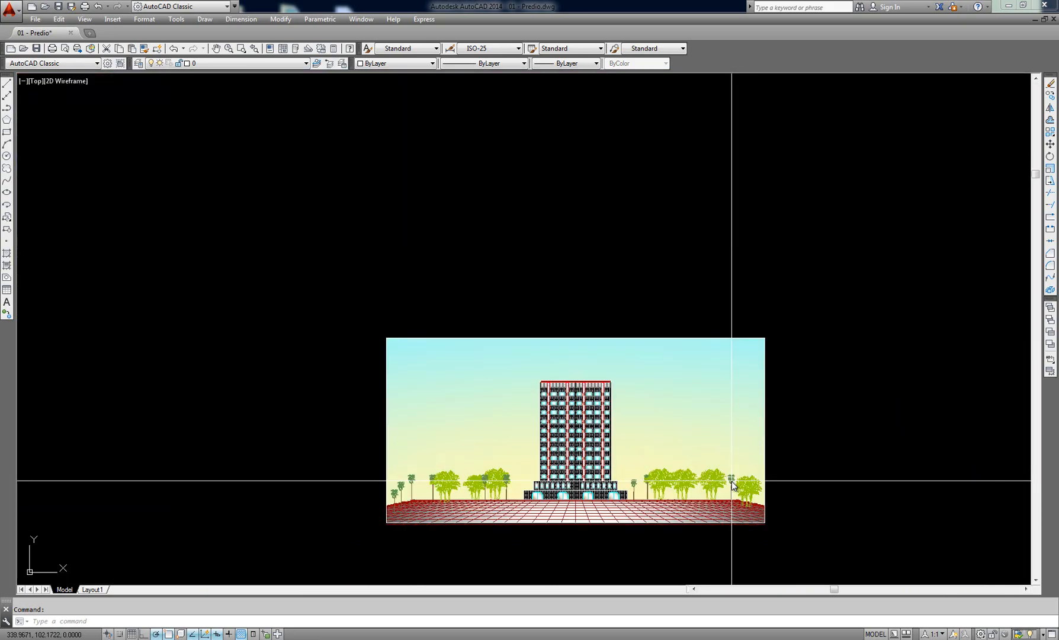
scroll(395, 501, up, 6)
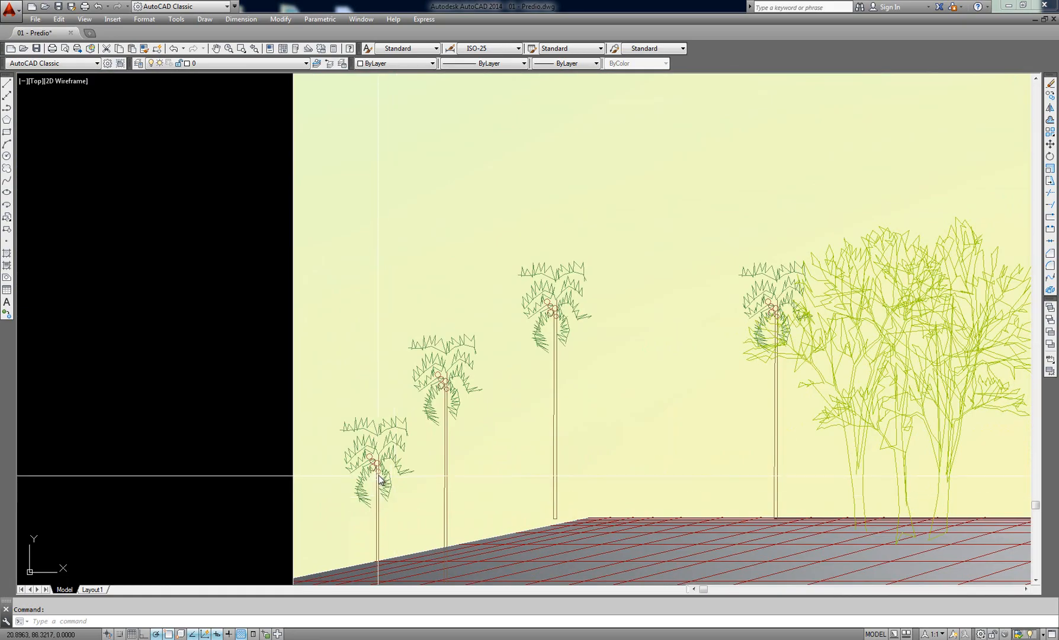
scroll(378, 475, down, 3)
scroll(378, 475, down, 3)
scroll(402, 451, up, 7)
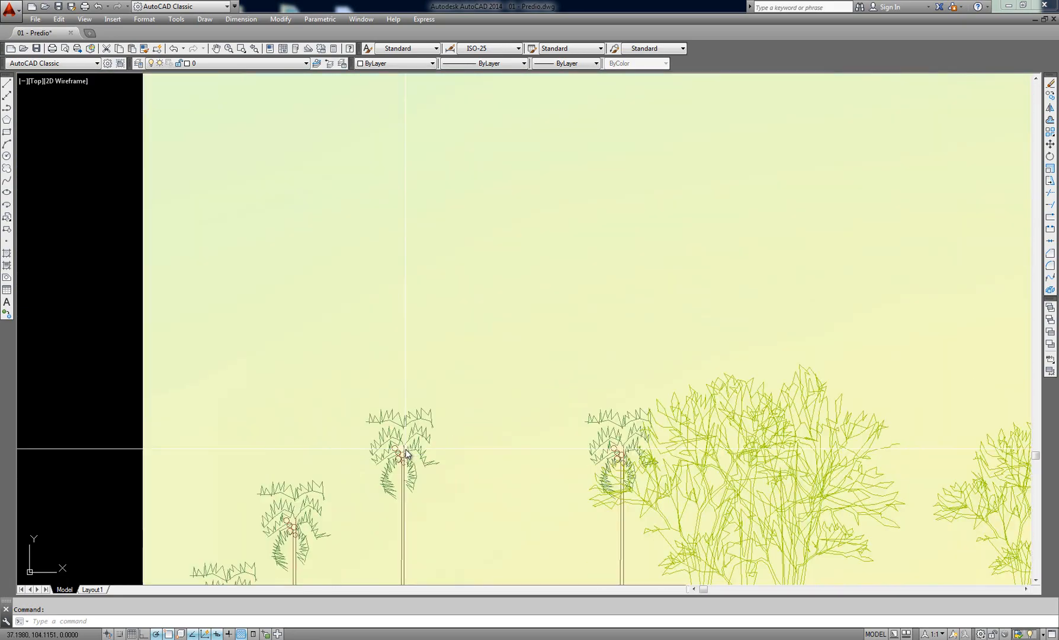
scroll(395, 455, down, 6)
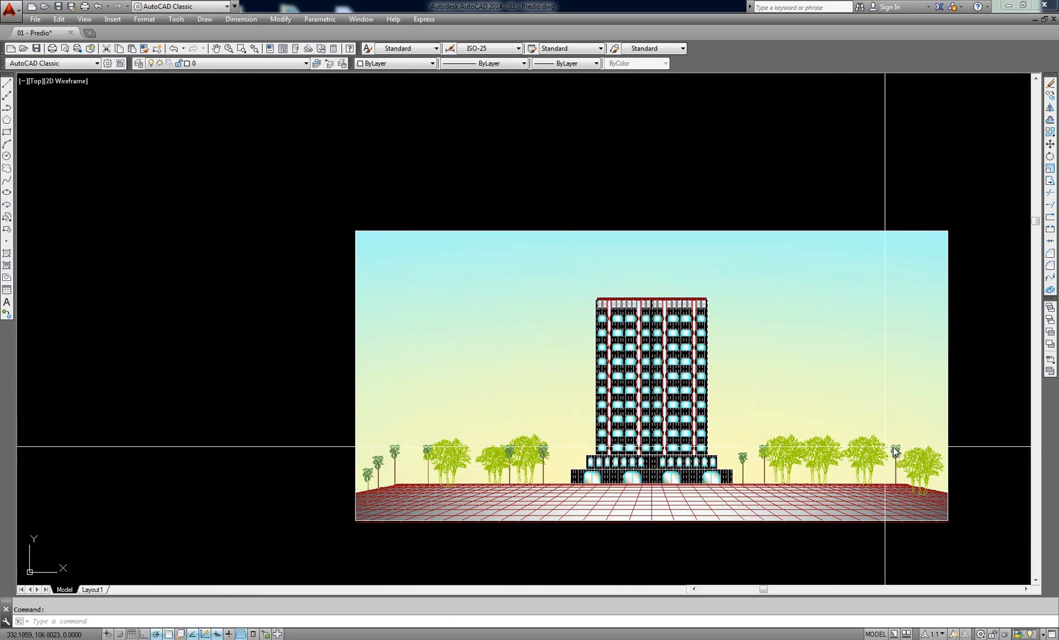
scroll(894, 451, up, 3)
scroll(898, 455, up, 3)
scroll(869, 452, down, 6)
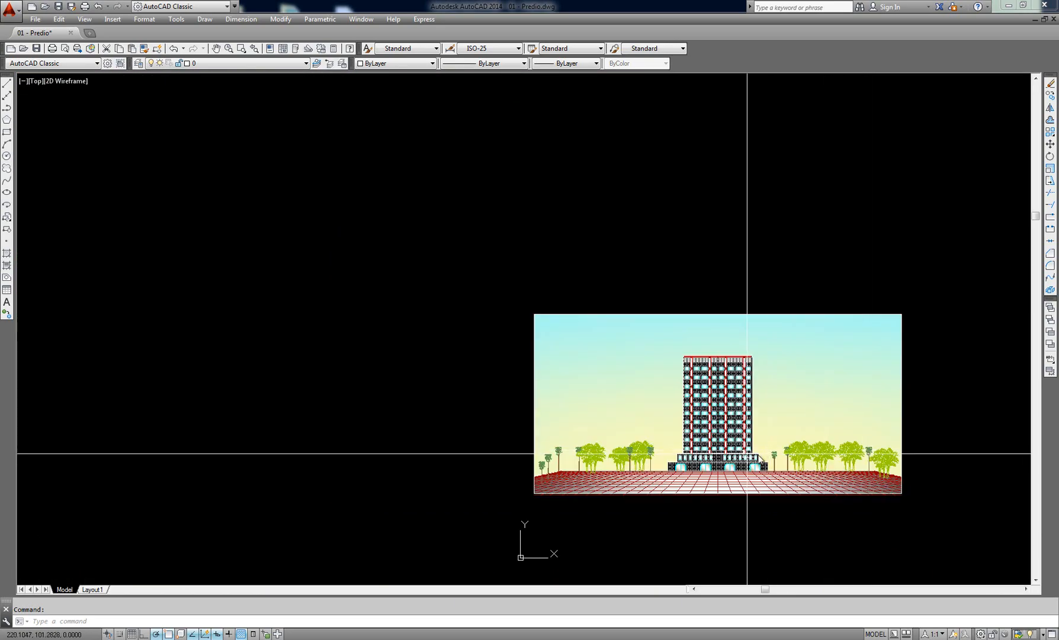
scroll(594, 458, up, 6)
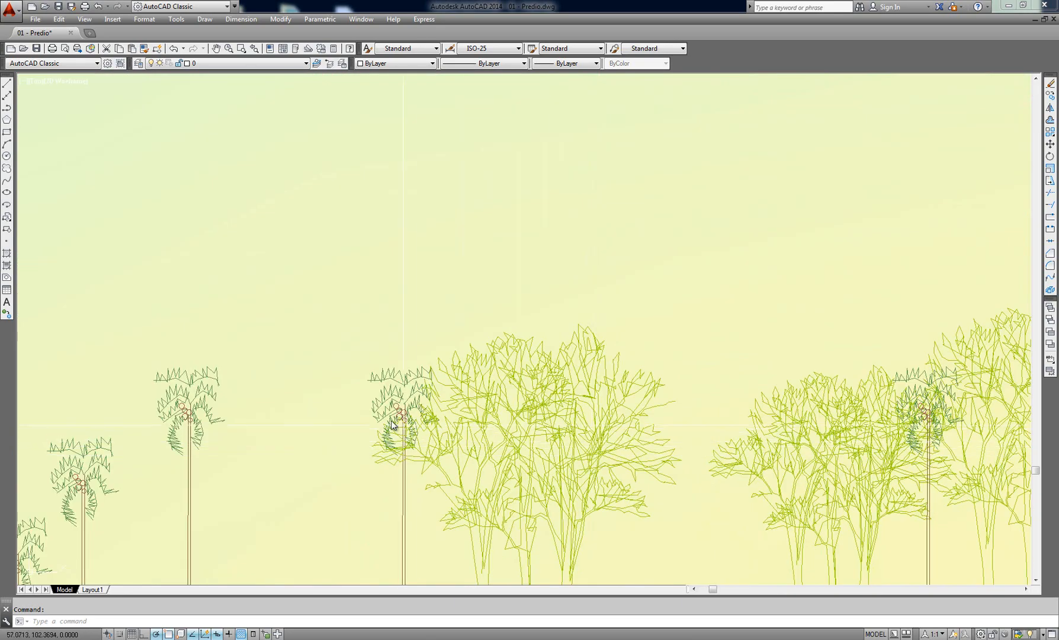
scroll(390, 421, down, 6)
scroll(498, 419, up, 5)
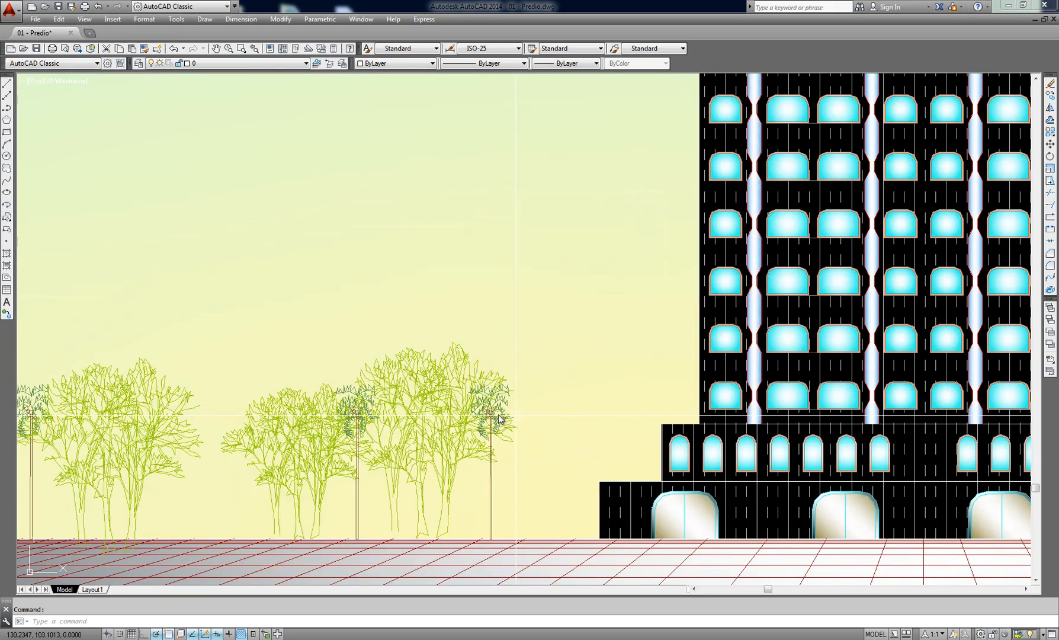
scroll(423, 409, up, 5)
scroll(423, 408, down, 6)
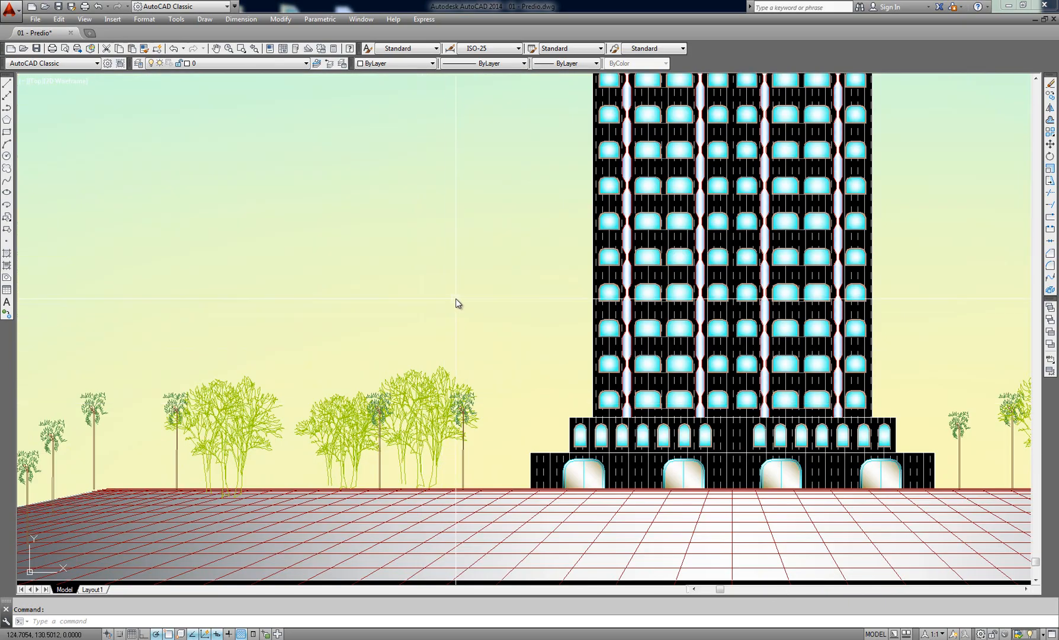
Step: Examine the tower facade by zooming in and out around its windows
scroll(503, 355, down, 6)
scroll(579, 396, up, 5)
scroll(579, 395, down, 4)
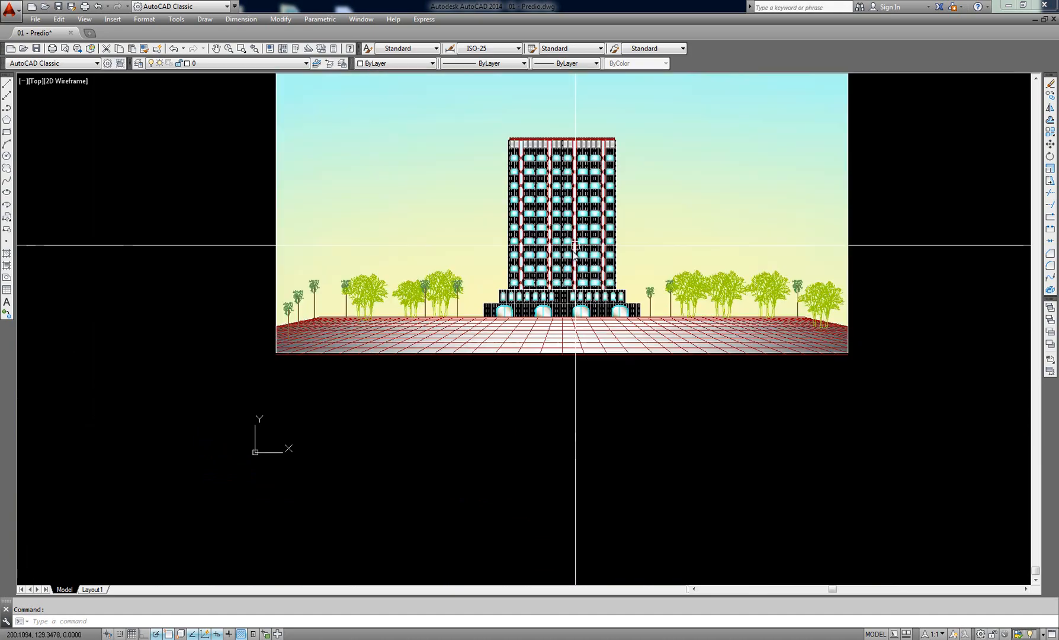
scroll(576, 244, down, 3)
scroll(579, 219, up, 5)
scroll(574, 189, down, 6)
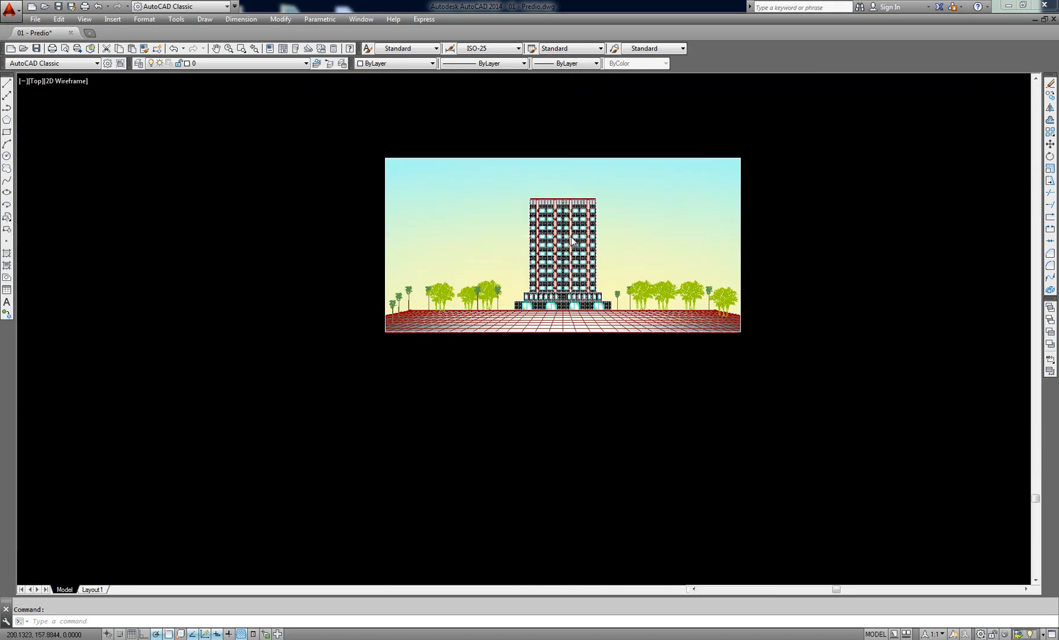
scroll(574, 241, up, 6)
scroll(570, 235, down, 4)
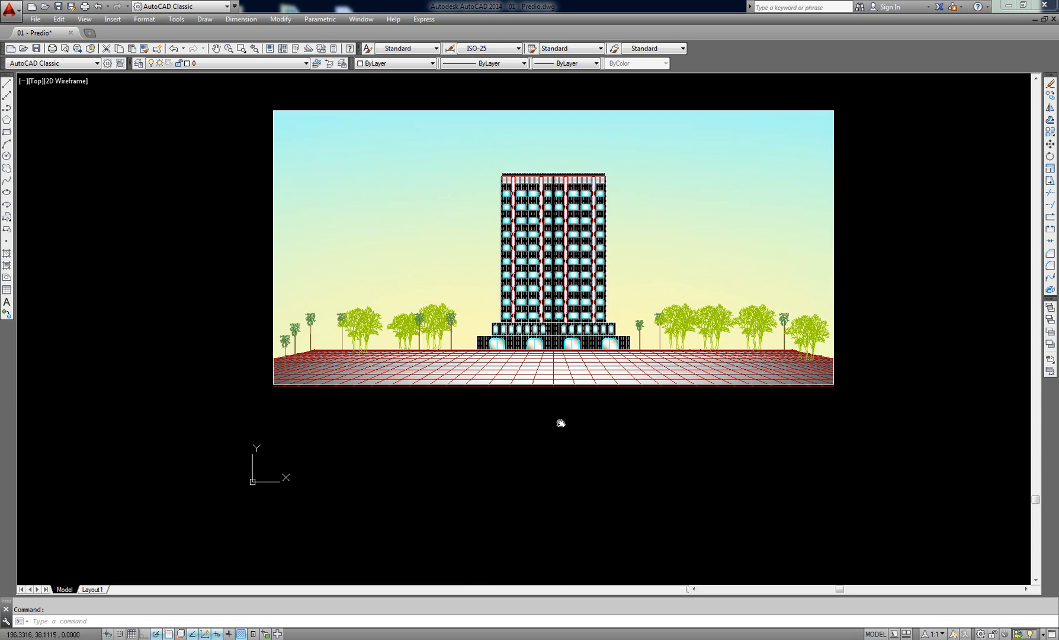
Step: Pan the whole scene around the drawing area, enlarging and reducing it between moves
mouse_move(560, 423)
middle_down()
mouse_move(656, 444)
mouse_move(666, 501)
mouse_move(575, 554)
mouse_move(343, 539)
mouse_move(287, 432)
mouse_move(553, 343)
mouse_move(760, 343)
mouse_move(755, 466)
mouse_move(560, 472)
mouse_move(505, 451)
middle_up()
scroll(761, 344, down, 1)
scroll(560, 472, up, 2)
scroll(506, 451, down, 1)
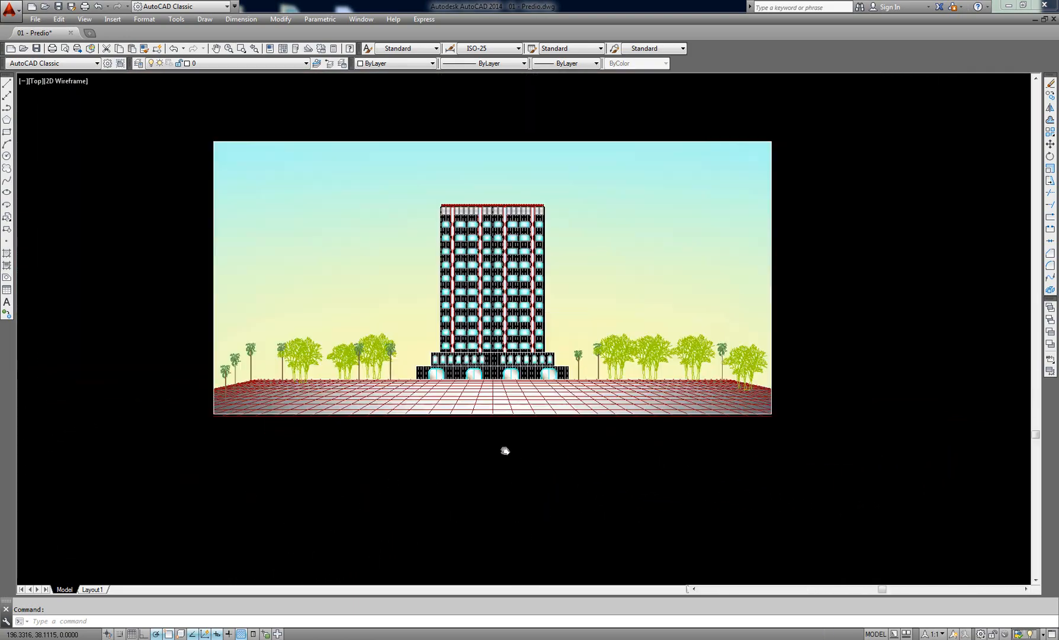
scroll(511, 447, down, 1)
scroll(513, 446, up, 5)
scroll(514, 448, down, 5)
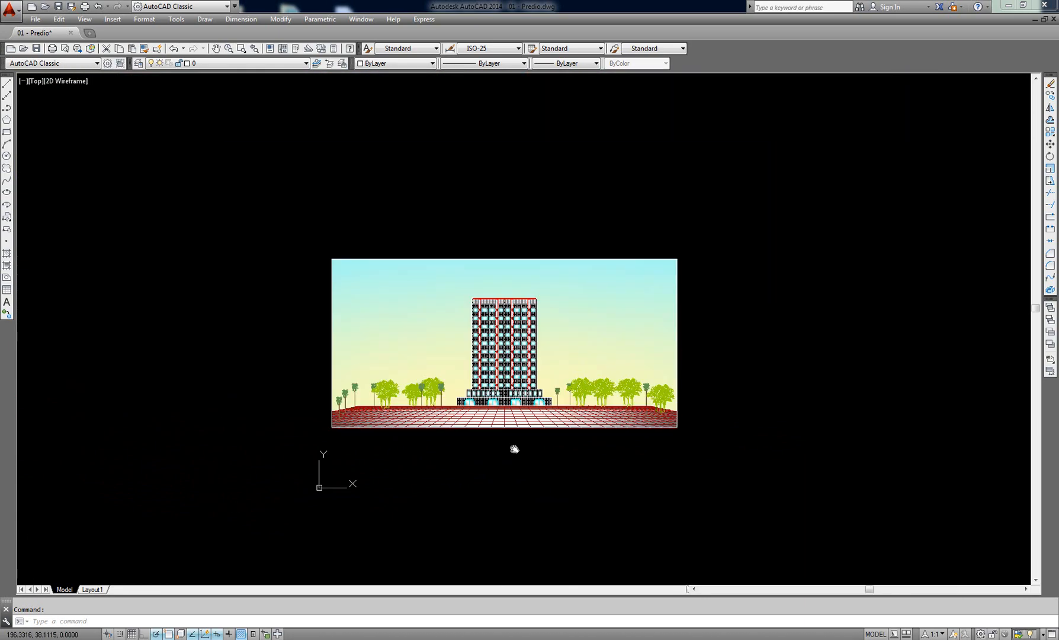
scroll(514, 448, up, 2)
mouse_move(513, 447)
middle_down()
mouse_move(522, 472)
mouse_move(598, 440)
mouse_move(562, 445)
mouse_move(556, 477)
mouse_move(556, 466)
middle_up()
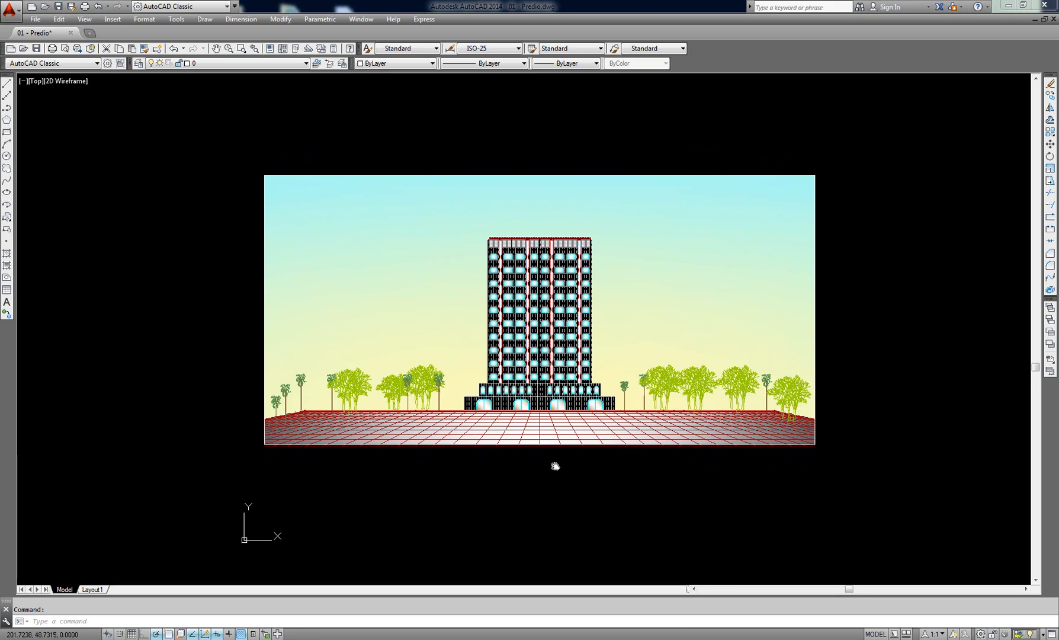
Step: Examine the front edge of the paved ground with repeated close-up and overview zooms, panning between them
scroll(555, 466, down, 1)
scroll(556, 466, up, 8)
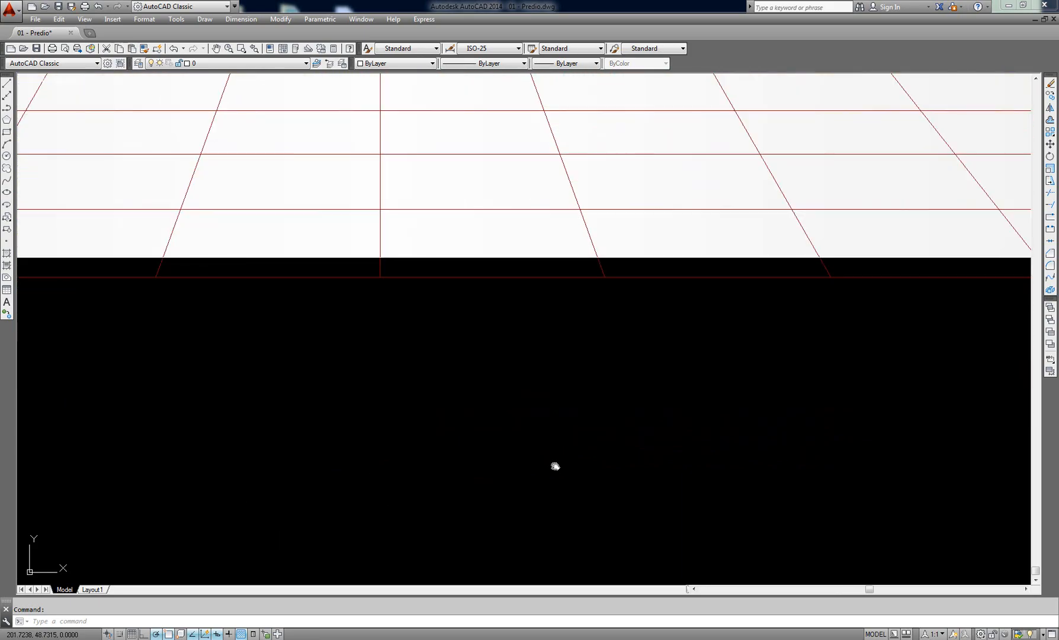
scroll(555, 466, down, 5)
scroll(555, 466, down, 5)
mouse_move(556, 466)
middle_down()
mouse_move(373, 429)
mouse_move(286, 336)
mouse_move(307, 364)
mouse_move(578, 432)
middle_up()
scroll(286, 336, up, 8)
scroll(286, 336, down, 8)
scroll(286, 337, up, 8)
scroll(286, 336, down, 3)
scroll(307, 364, down, 5)
scroll(775, 492, up, 6)
scroll(737, 556, up, 3)
scroll(716, 548, down, 7)
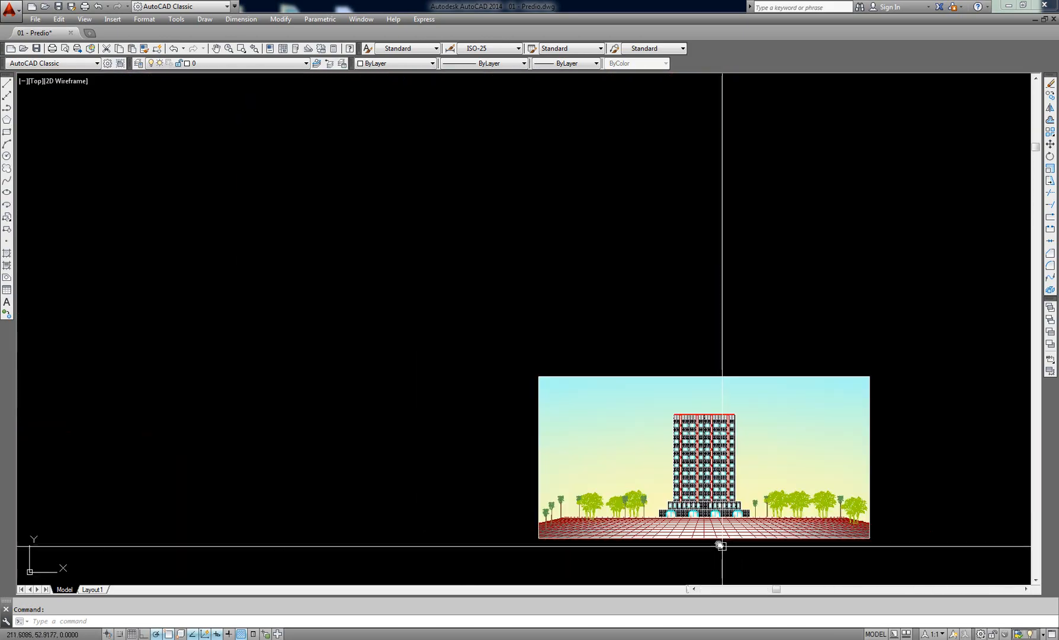
scroll(658, 457, up, 3)
scroll(659, 458, up, 4)
Step: Pan across the scene and examine it at close-up and overview scales around the building's base
mouse_move(659, 457)
middle_down()
mouse_move(619, 435)
mouse_move(566, 470)
mouse_move(503, 413)
mouse_move(670, 476)
mouse_move(342, 395)
mouse_move(555, 418)
middle_up()
scroll(619, 435, down, 6)
scroll(490, 403, up, 4)
scroll(489, 403, down, 1)
scroll(489, 403, down, 5)
scroll(670, 475, up, 2)
scroll(671, 486, up, 7)
scroll(669, 484, down, 9)
scroll(342, 395, up, 8)
scroll(342, 395, down, 8)
scroll(799, 432, up, 3)
scroll(798, 433, up, 7)
scroll(798, 433, down, 8)
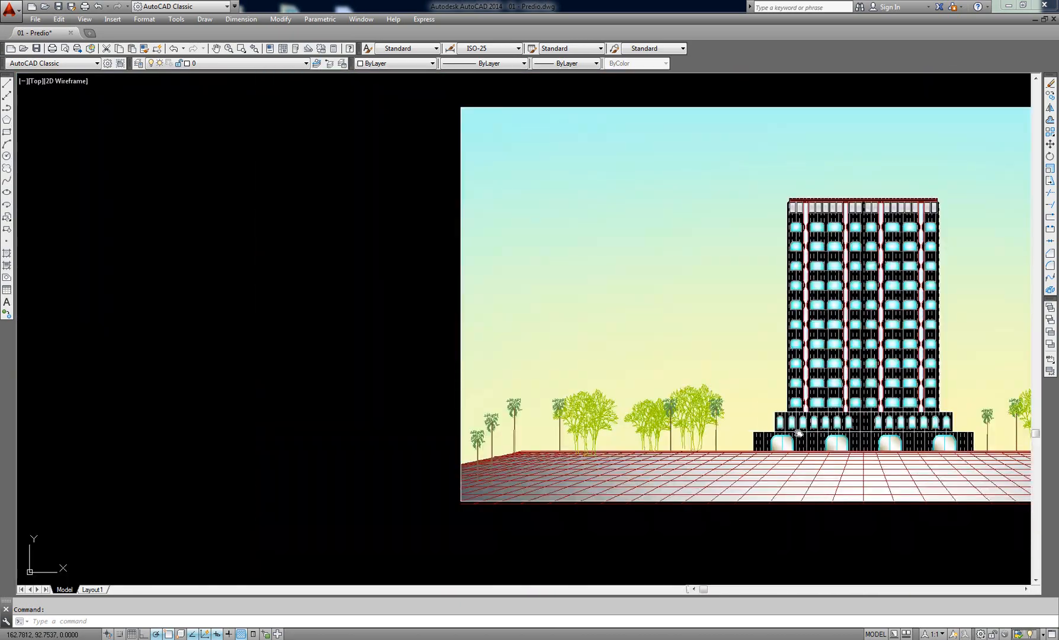
Step: Center the full scene in the drawing area at a scale where both ends of the ground fit
scroll(798, 433, up, 5)
scroll(798, 433, down, 6)
scroll(799, 433, up, 2)
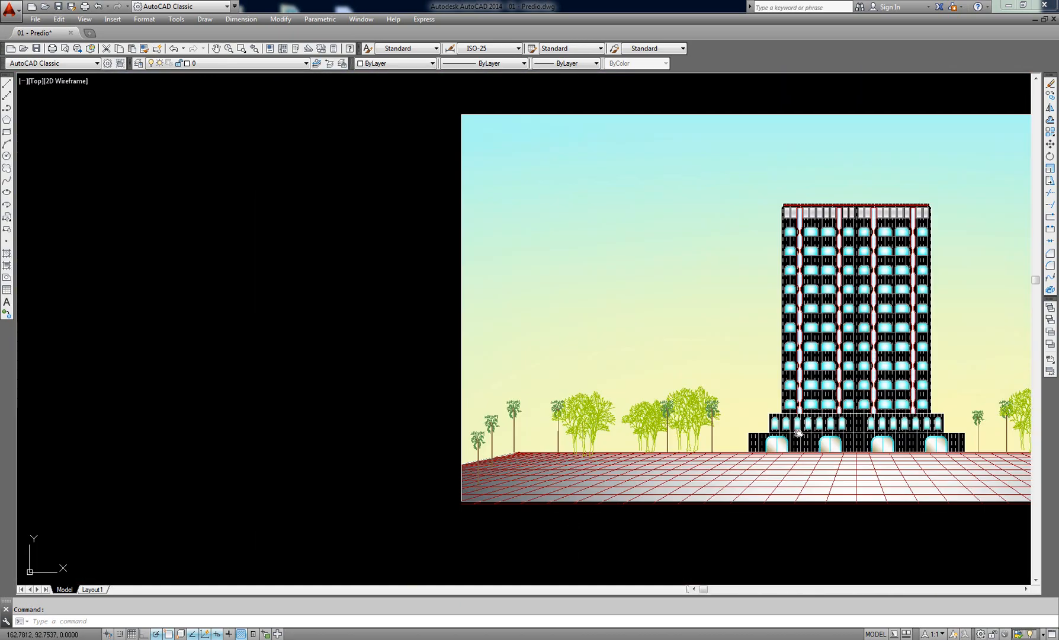
scroll(799, 433, down, 2)
mouse_move(799, 433)
middle_down()
mouse_move(450, 411)
mouse_move(503, 420)
middle_up()
scroll(461, 376, up, 2)
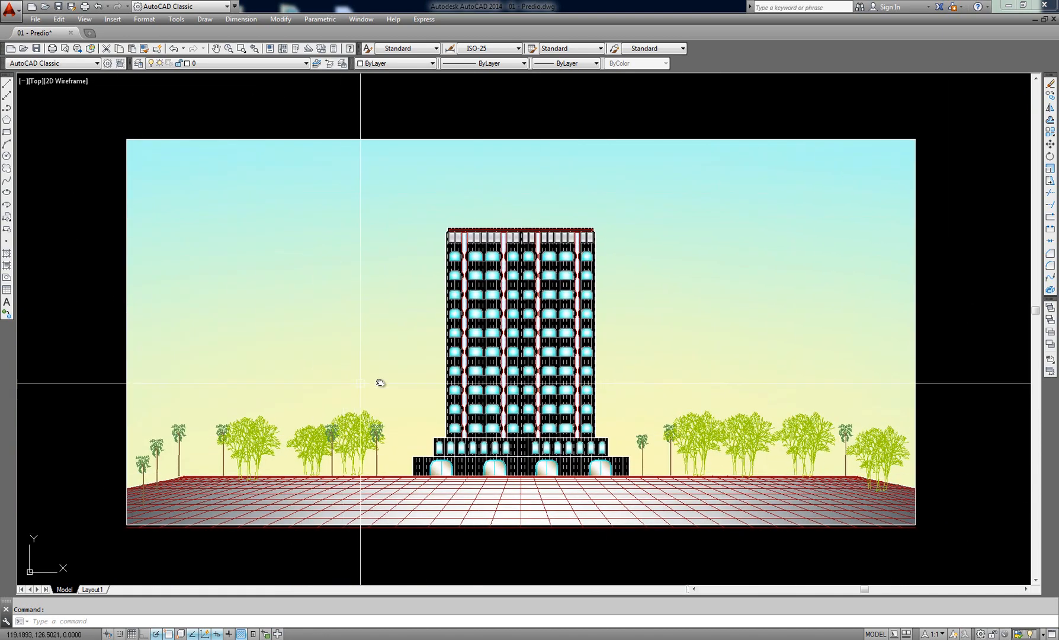
middle_drag(378, 383, 405, 377)
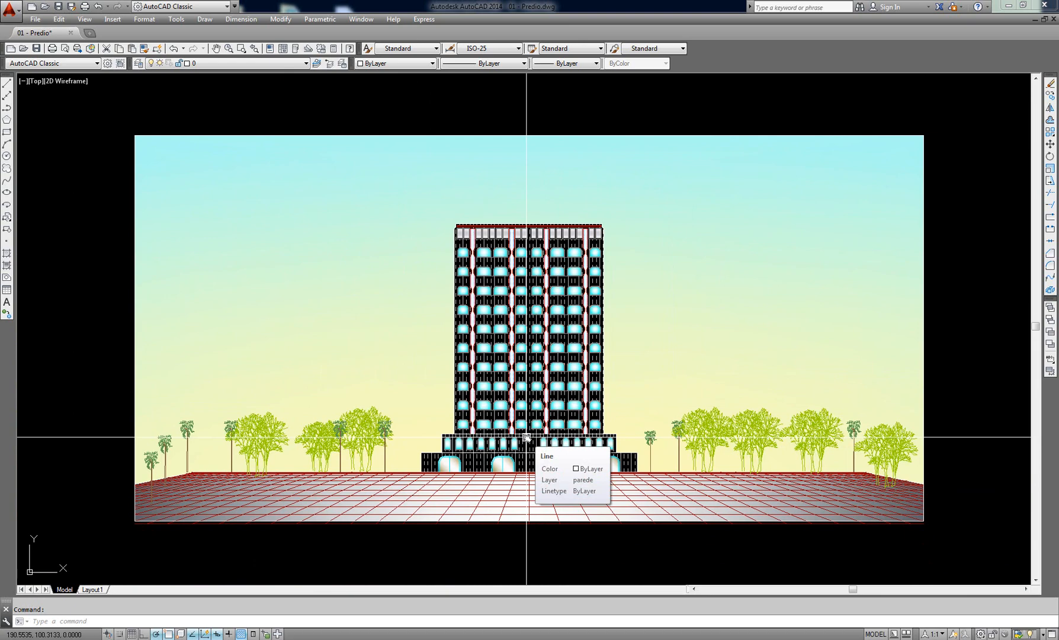
Step: Use a Zoom window to magnify the crown of the palm just right of the building
text(z)
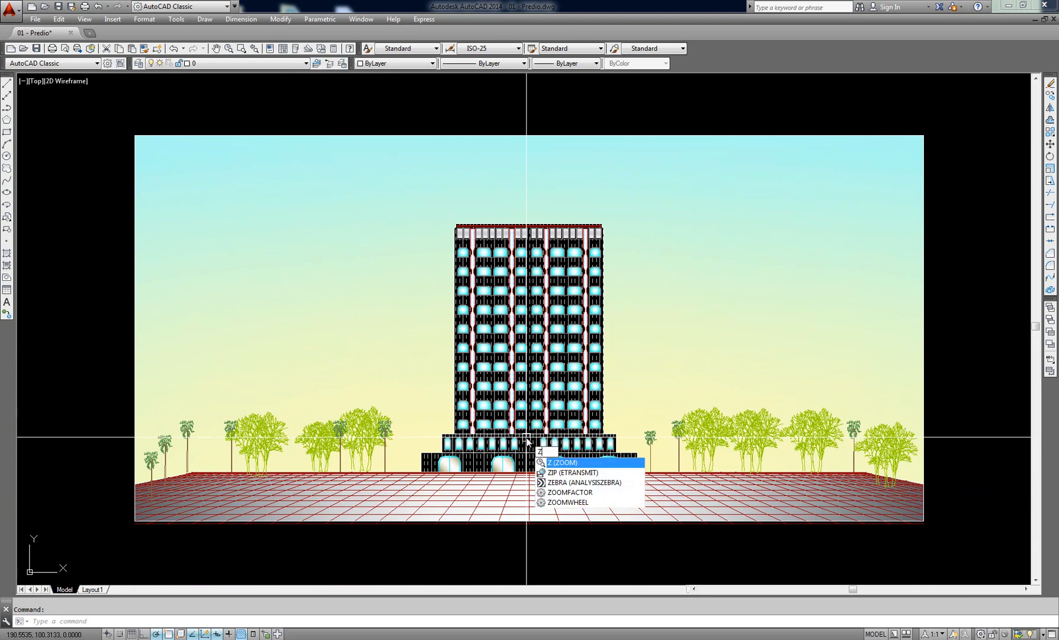
key(Return)
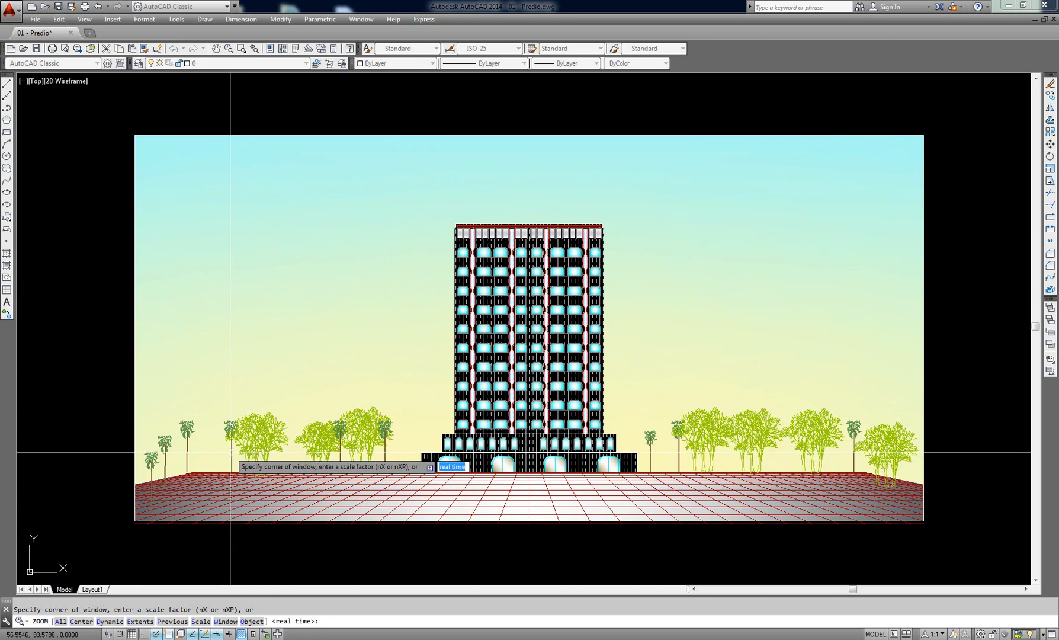
click(643, 432)
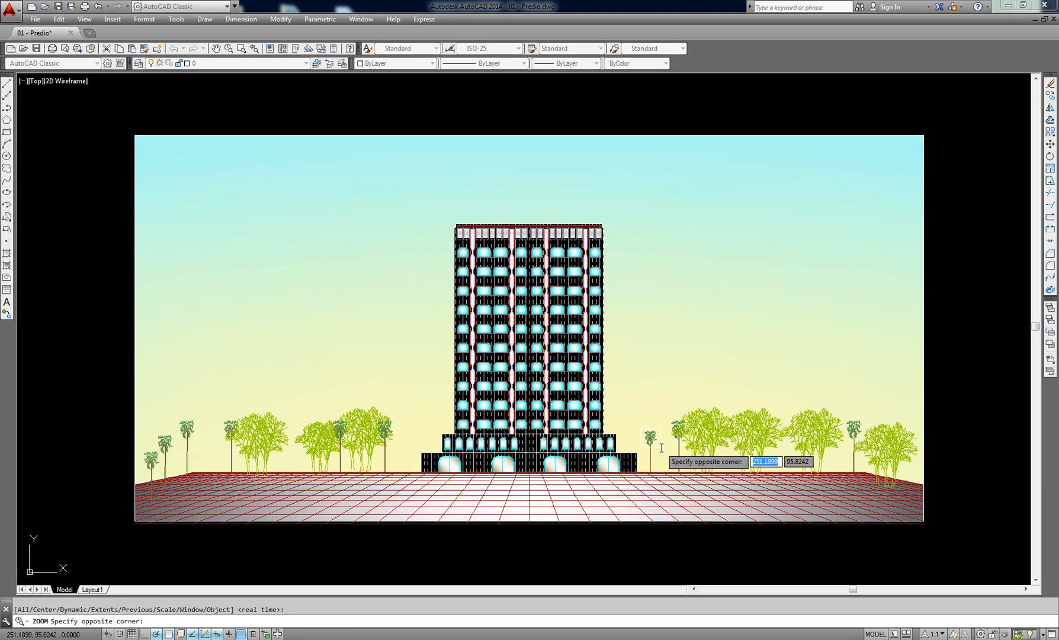
click(661, 448)
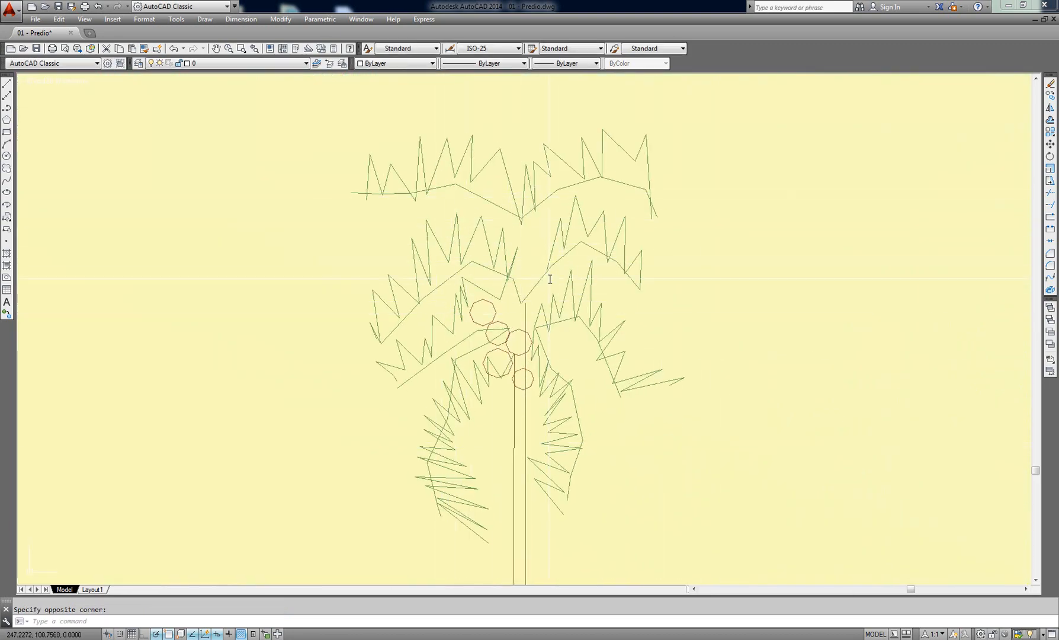
Step: Return to the overall scene and use a Zoom window to magnify the rightmost arched window above the entrance level
scroll(550, 279, down, 12)
mouse_move(504, 279)
middle_down()
mouse_move(666, 383)
mouse_move(629, 383)
middle_up()
key(Return)
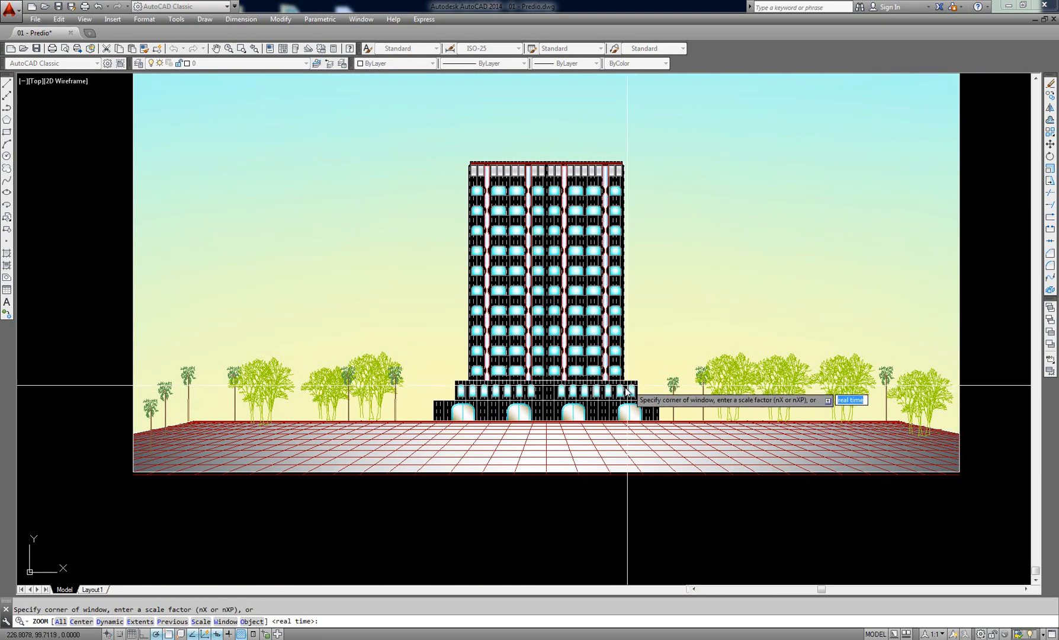
click(631, 392)
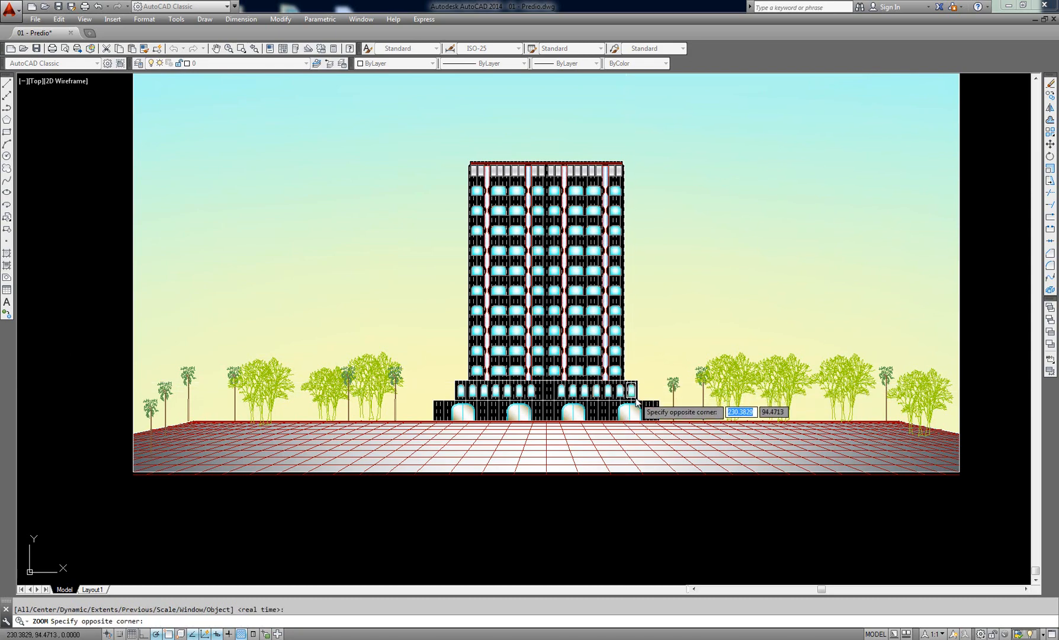
scroll(637, 404, up, 1)
click(638, 404)
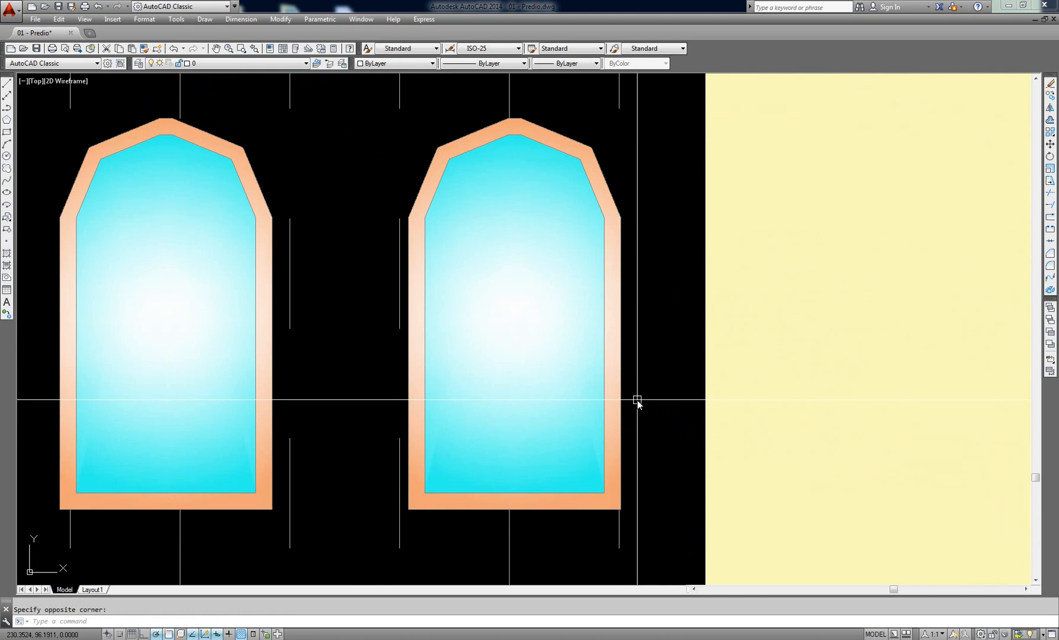
Step: Return from the arched windows to an overview of the complete scene, placed right of center in the drawing area
scroll(637, 401, down, 20)
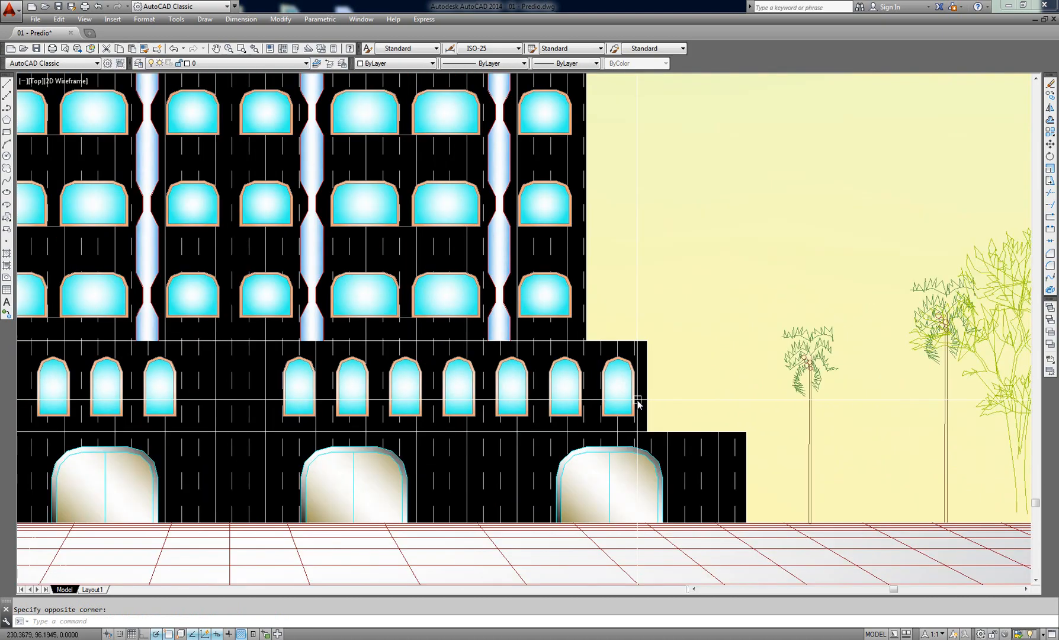
scroll(616, 350, up, 4)
scroll(616, 351, down, 7)
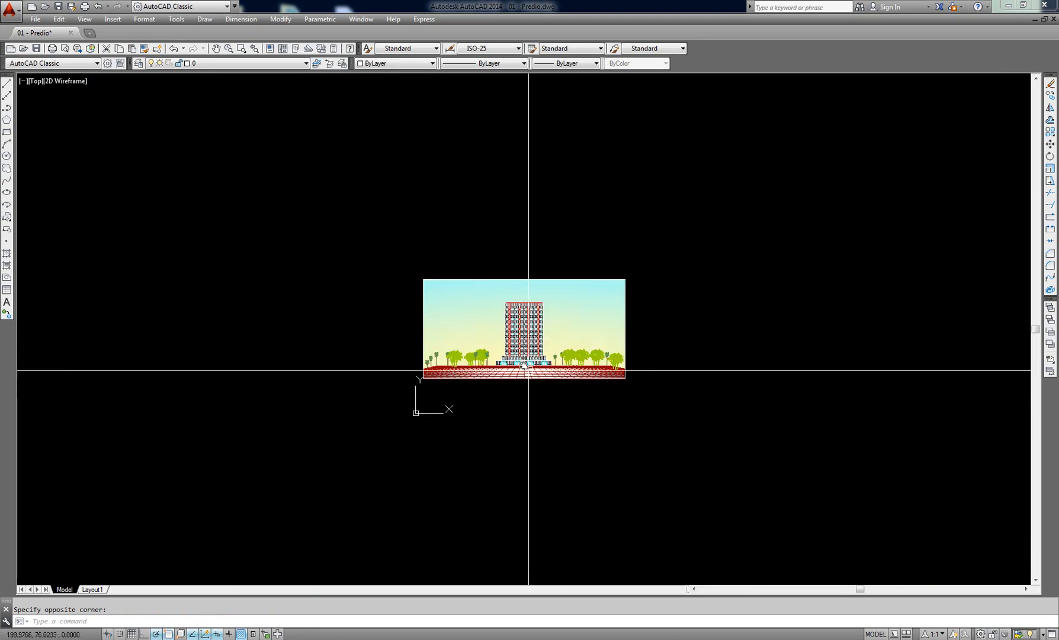
scroll(505, 342, up, 2)
middle_drag(505, 342, 622, 348)
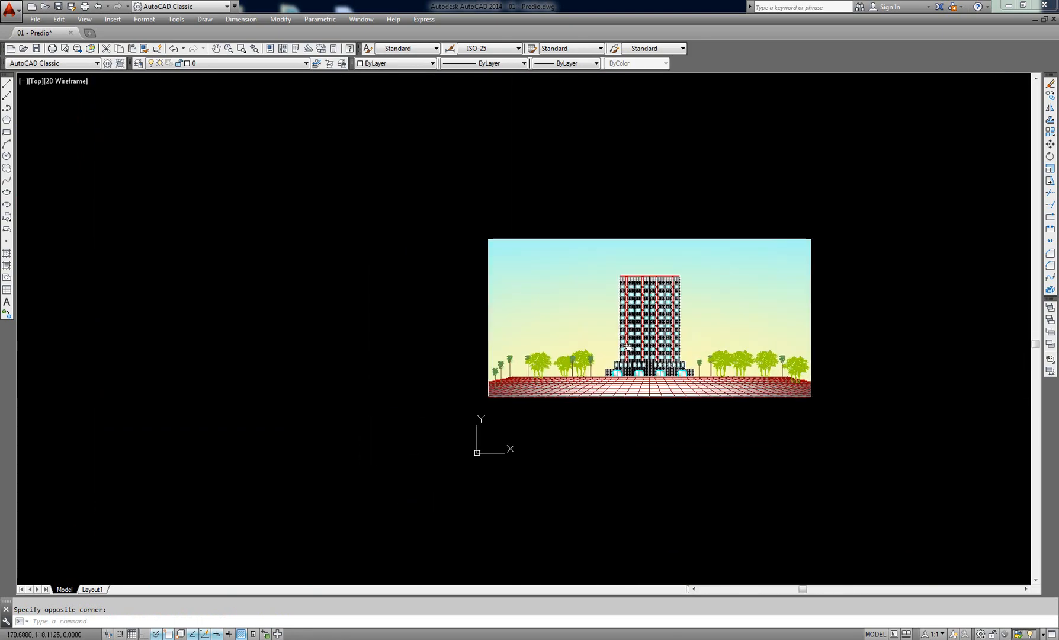
scroll(622, 349, up, 2)
Step: Use Zoom with the Extents option to fit the whole scene into the drawing area
text(z)
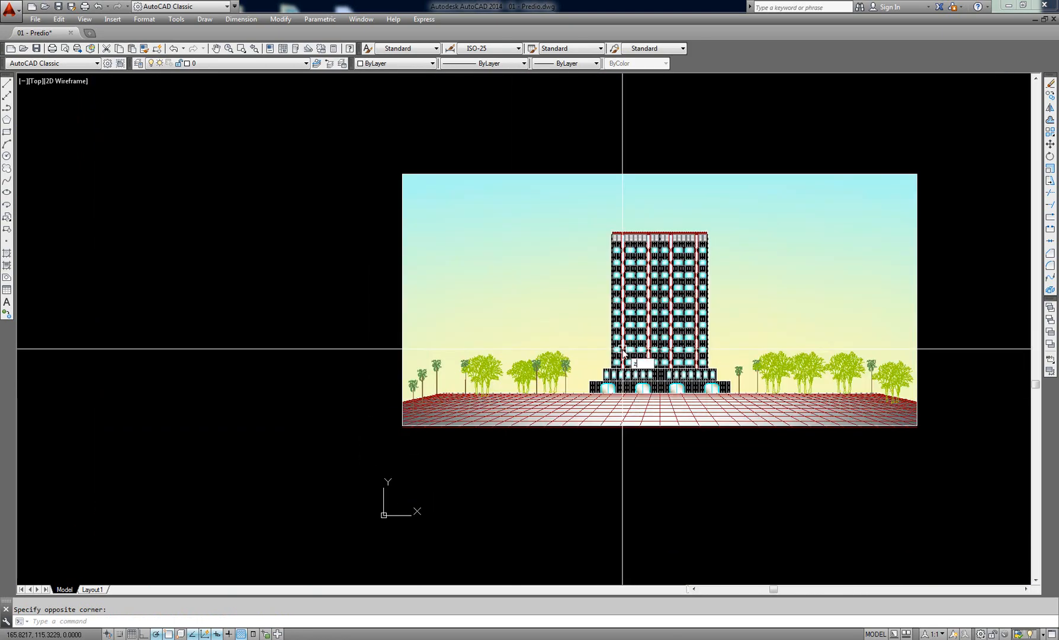
key(Return)
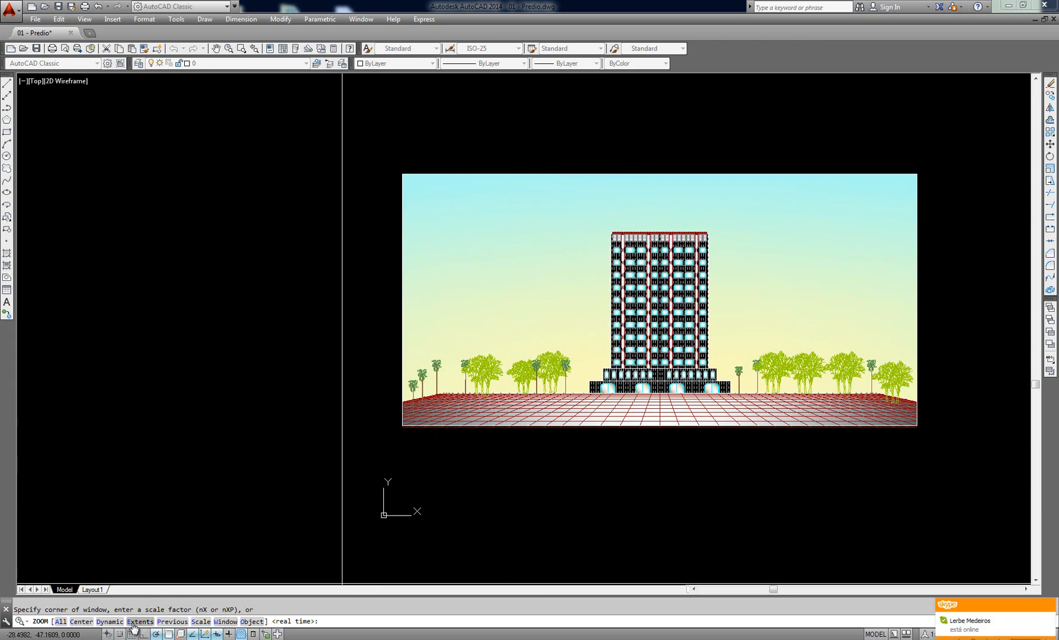
key(Escape)
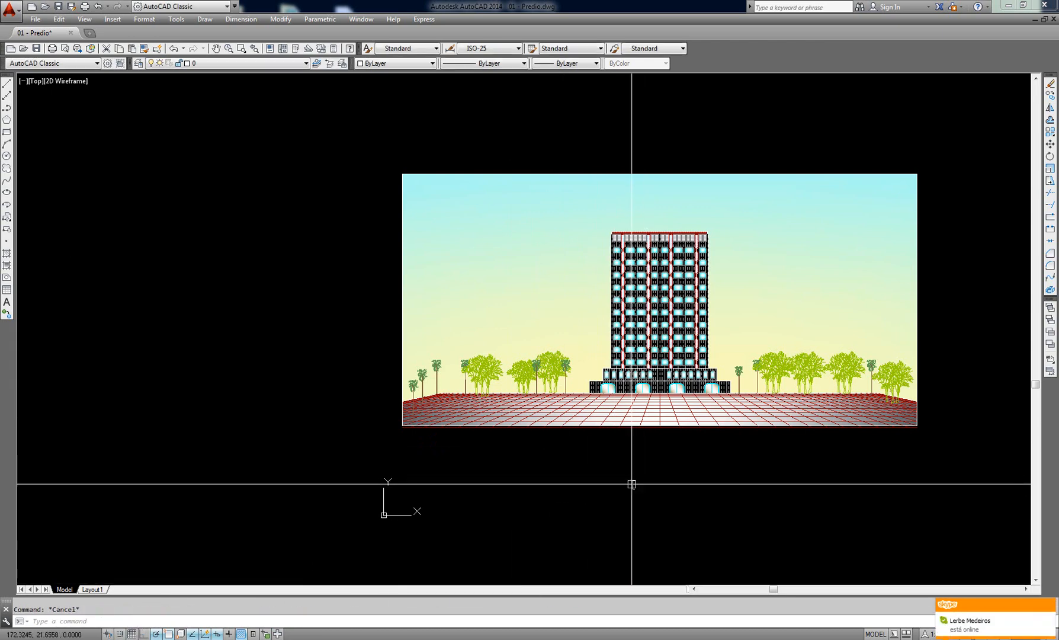
key(Return)
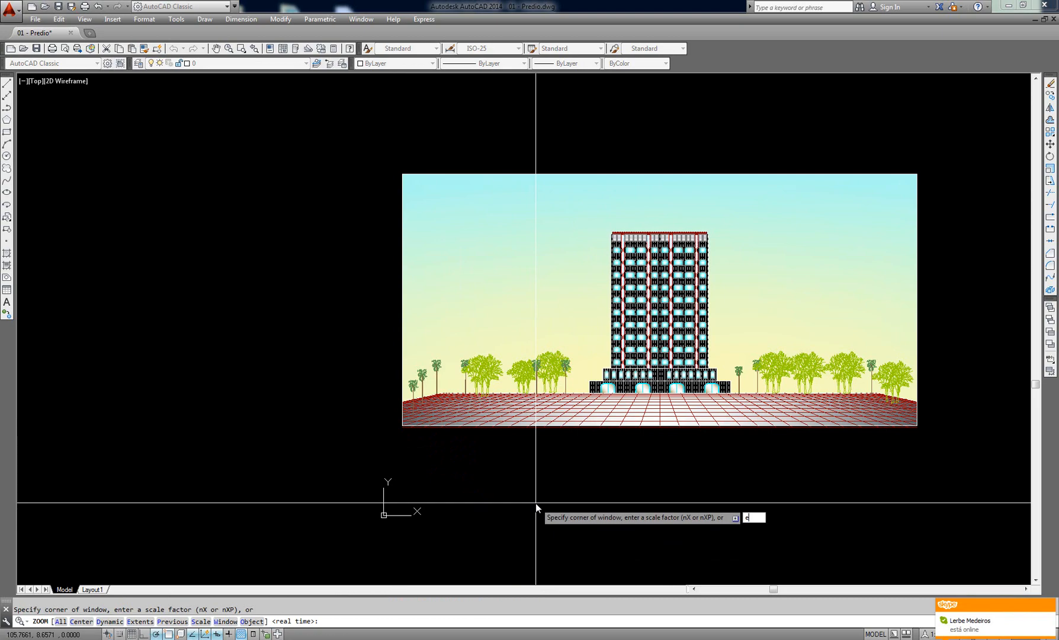
key(Return)
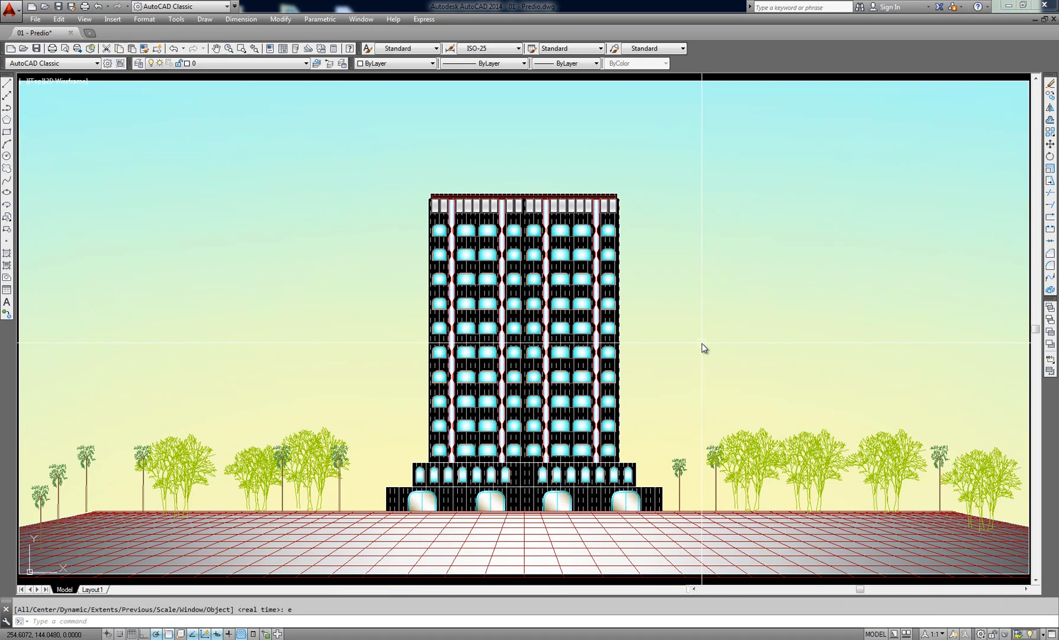
Step: Draw a small circle in the empty space well to the left of the building scene
scroll(604, 187, down, 5)
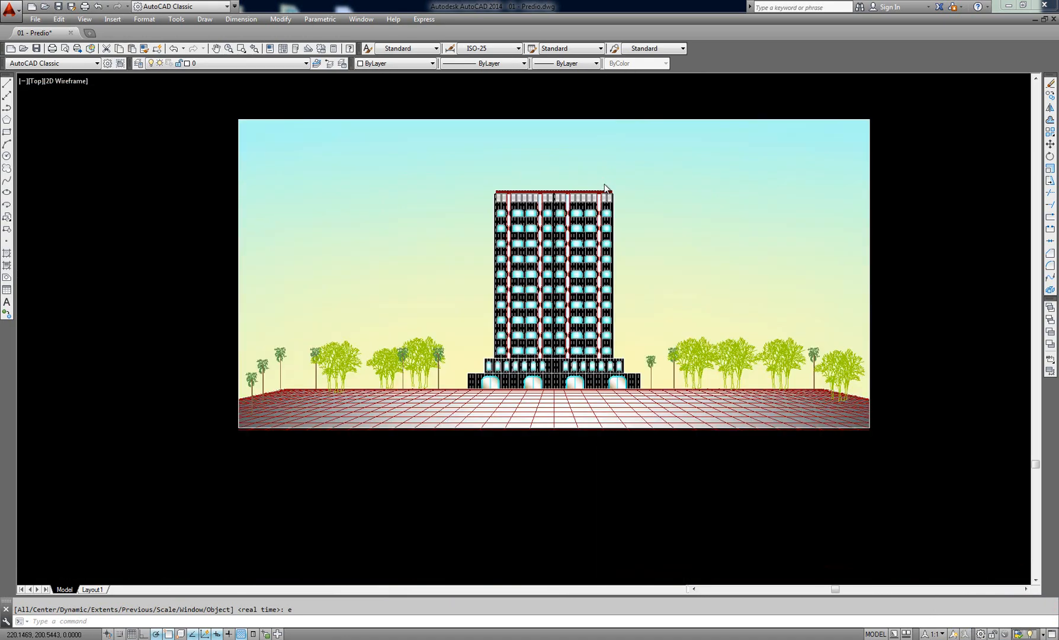
middle_drag(534, 208, 822, 286)
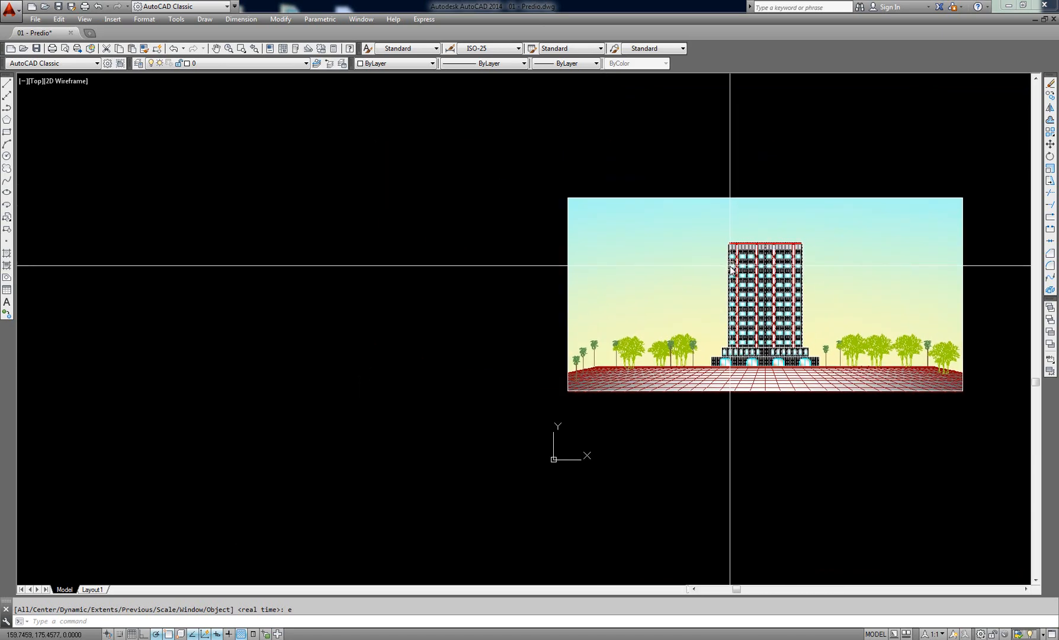
text(c)
key(Return)
click(128, 261)
click(128, 266)
key(Return)
key(Escape)
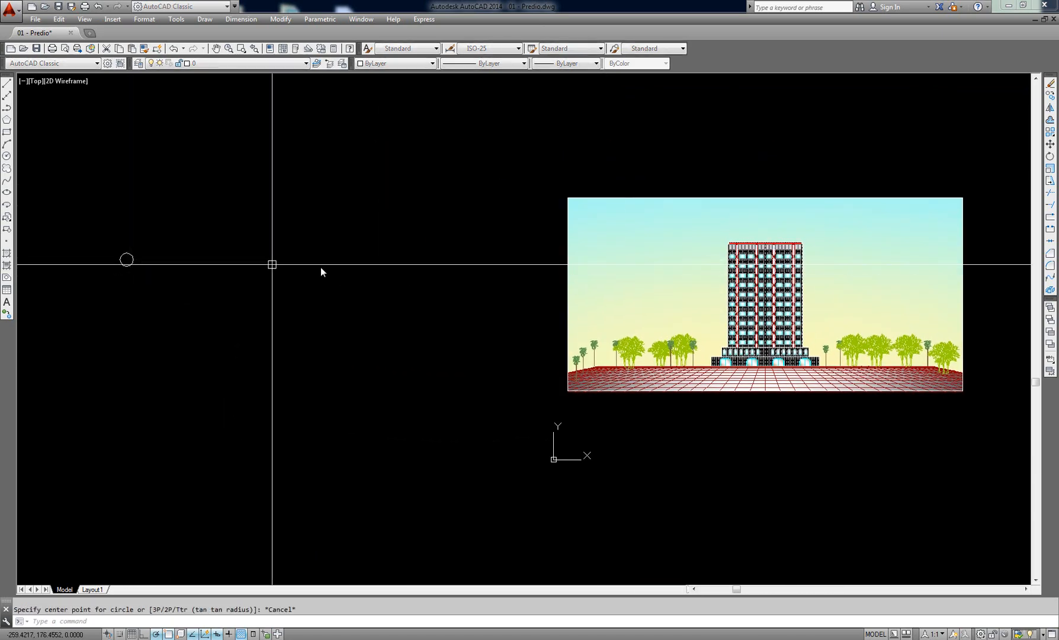
Step: Examine the circle and the building scene at overview and close-up scales
middle_drag(316, 255, 297, 240)
middle_drag(210, 310, 192, 289)
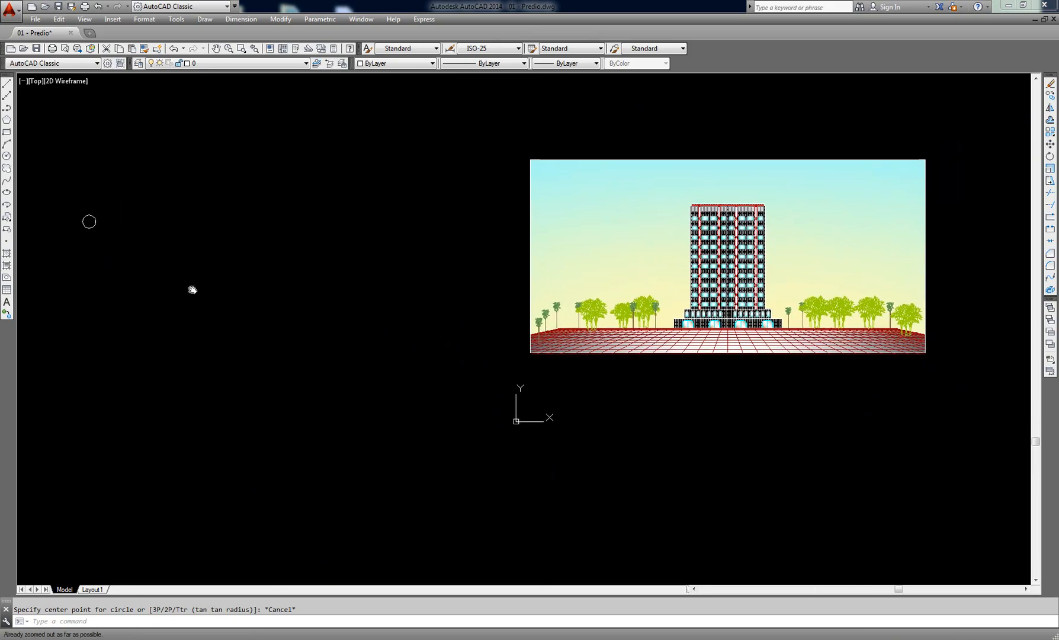
scroll(660, 279, up, 6)
mouse_move(800, 281)
middle_down()
mouse_move(555, 216)
mouse_move(431, 336)
middle_up()
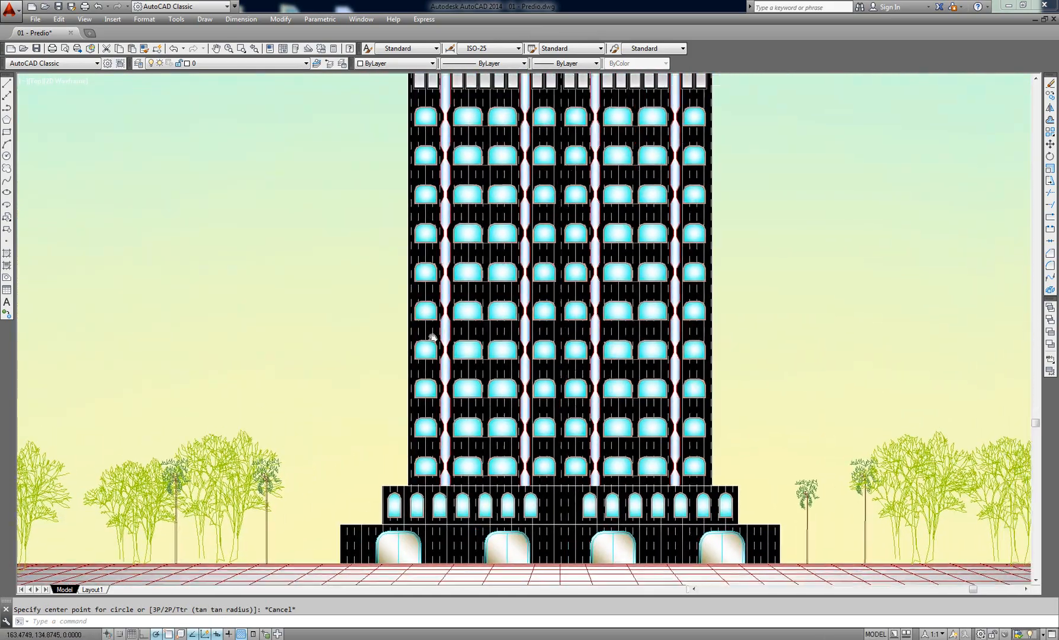
scroll(525, 342, down, 6)
middle_drag(561, 329, 554, 321)
mouse_move(78, 267)
middle_down()
mouse_move(461, 333)
mouse_move(793, 330)
mouse_move(385, 300)
mouse_move(296, 354)
middle_up()
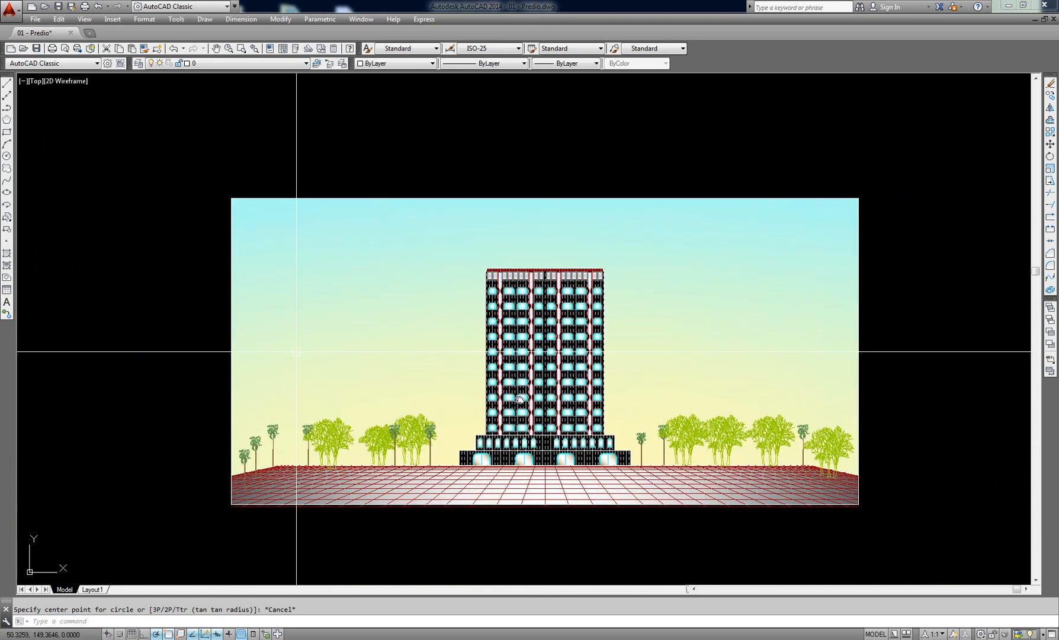
scroll(527, 361, up, 4)
middle_drag(527, 373, 634, 297)
scroll(602, 329, up, 2)
middle_drag(472, 334, 563, 349)
scroll(608, 361, down, 4)
middle_drag(650, 368, 574, 398)
Step: Zoom to the drawing extents so that both the distant circle and the building scene fit in the view
text(z)
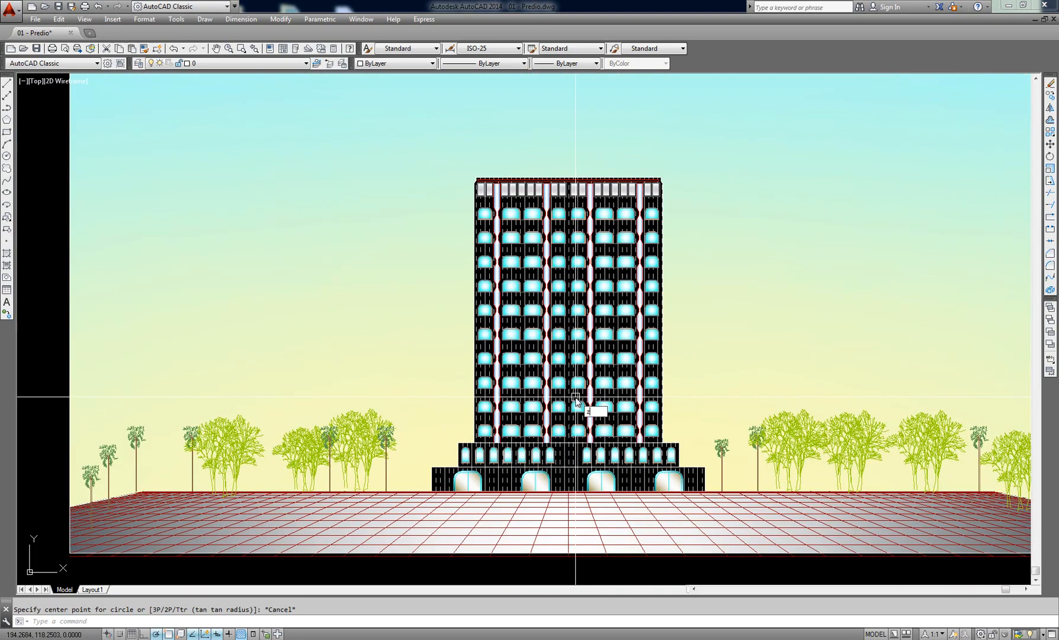
key(Return)
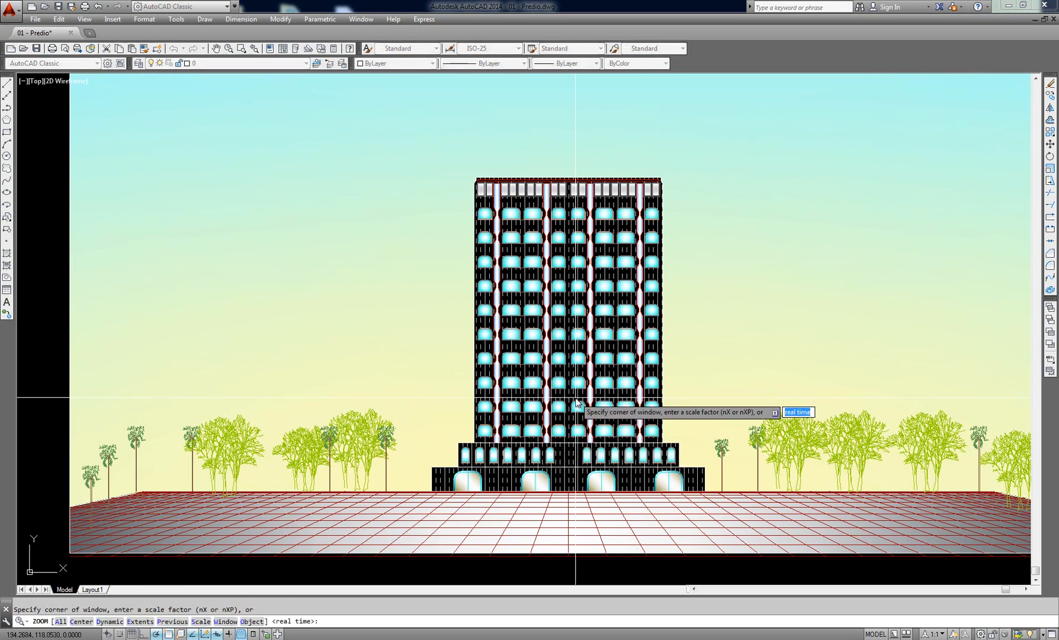
text(e)
key(Return)
text(e)
key(Return)
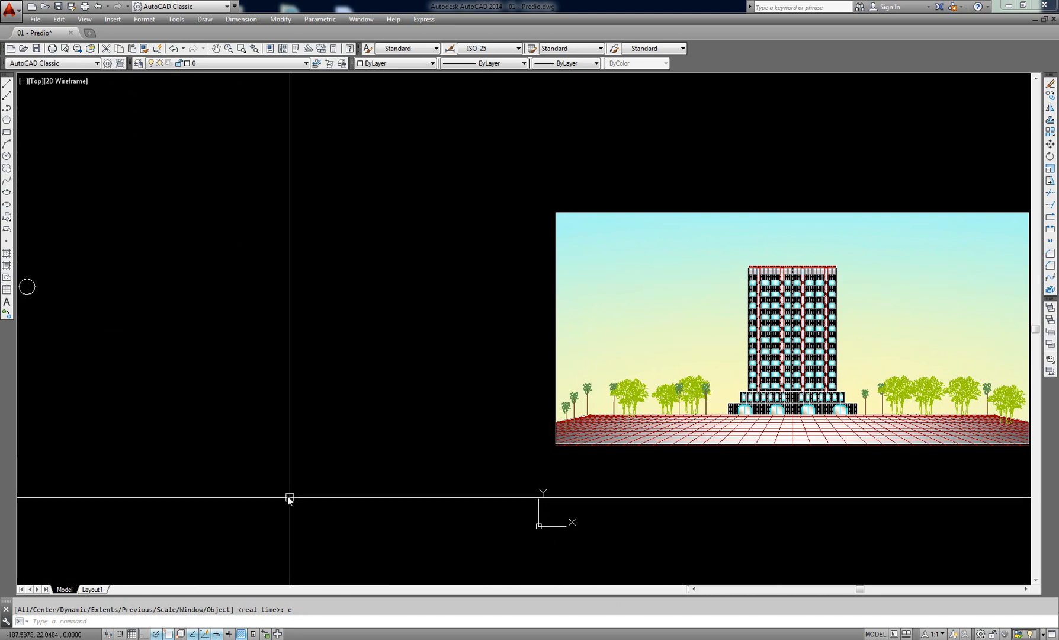
Step: Draw a second small circle in the empty space far below and to the left of the building scene
middle_drag(292, 469, 448, 172)
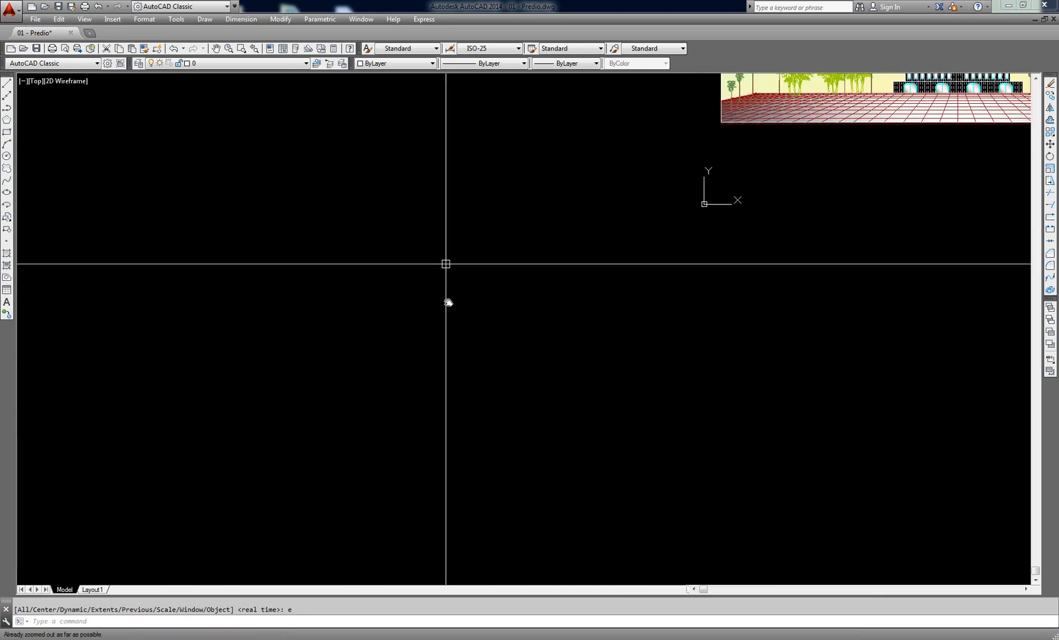
text(c)
key(Return)
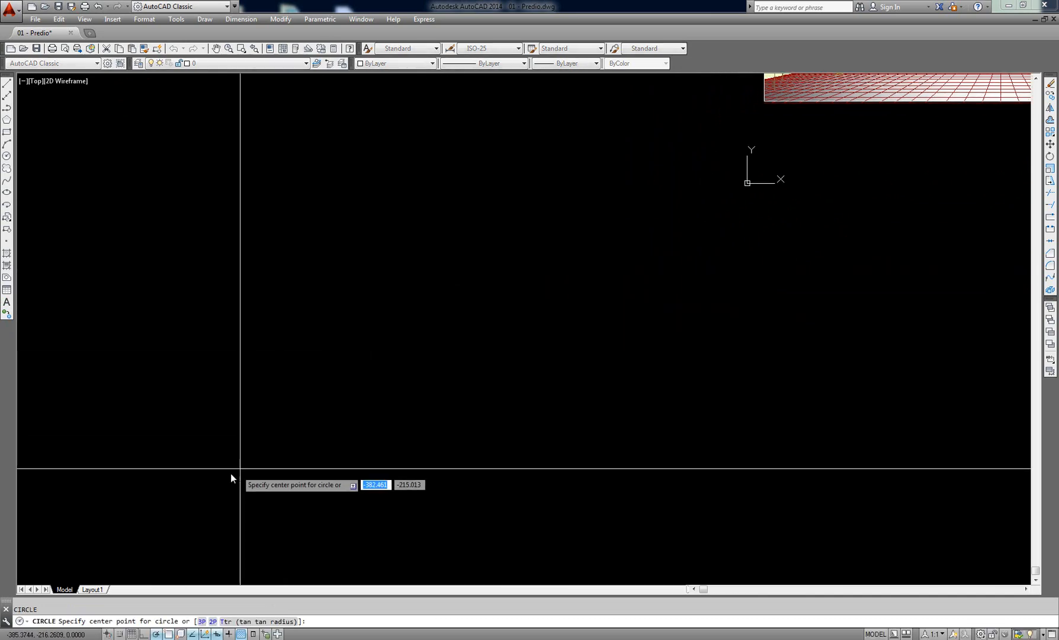
click(156, 518)
key(Escape)
middle_drag(631, 361, 497, 434)
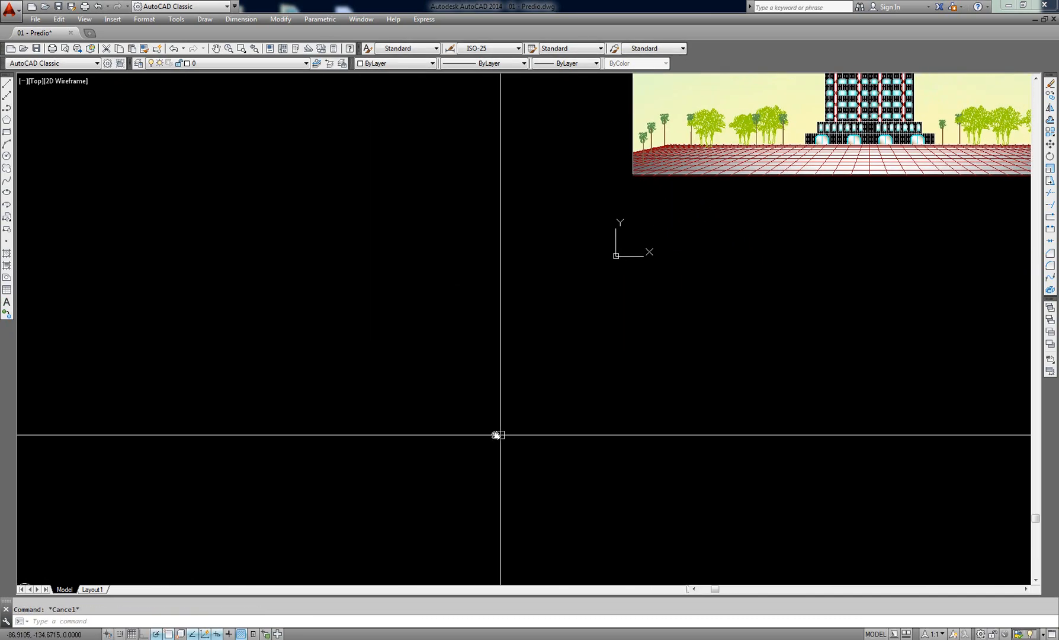
Step: Regenerate the model and view the building scene together with both circles at a smaller scale
text(re)
key(Return)
scroll(489, 436, down, 3)
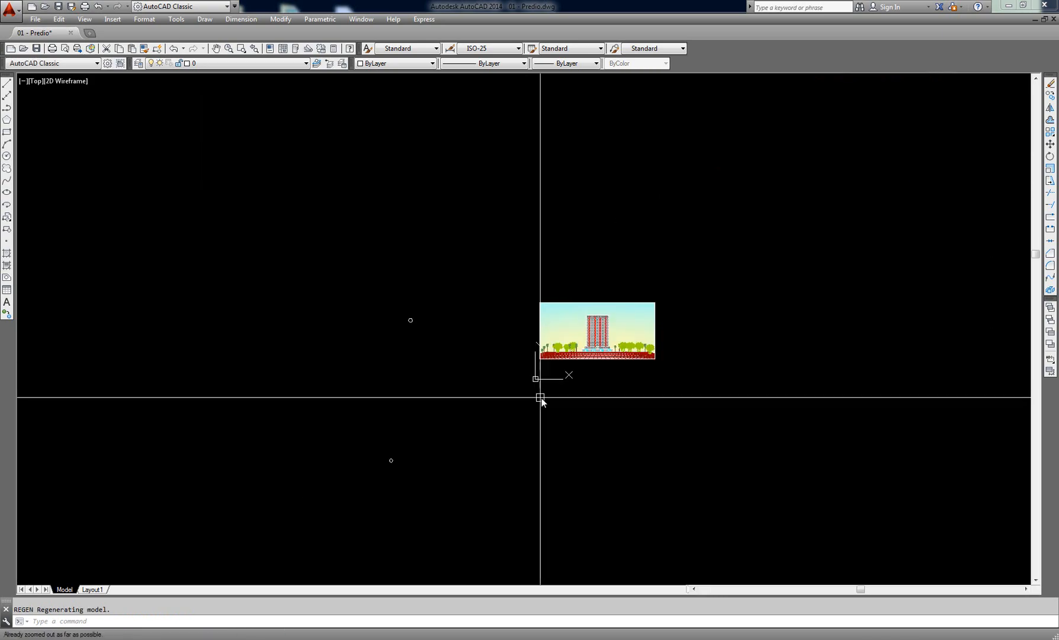
middle_drag(541, 399, 495, 401)
scroll(445, 401, up, 1)
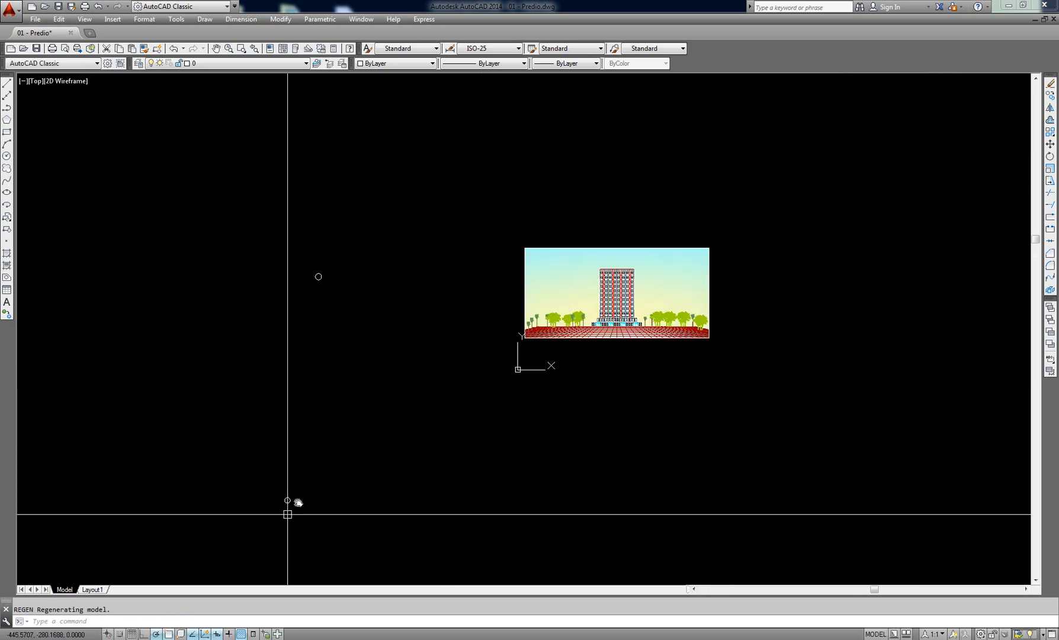
Step: Magnify the base of the building and use Zoom Extents to return to all the drawn objects
scroll(741, 298, up, 14)
middle_drag(579, 328, 535, 418)
scroll(535, 419, down, 3)
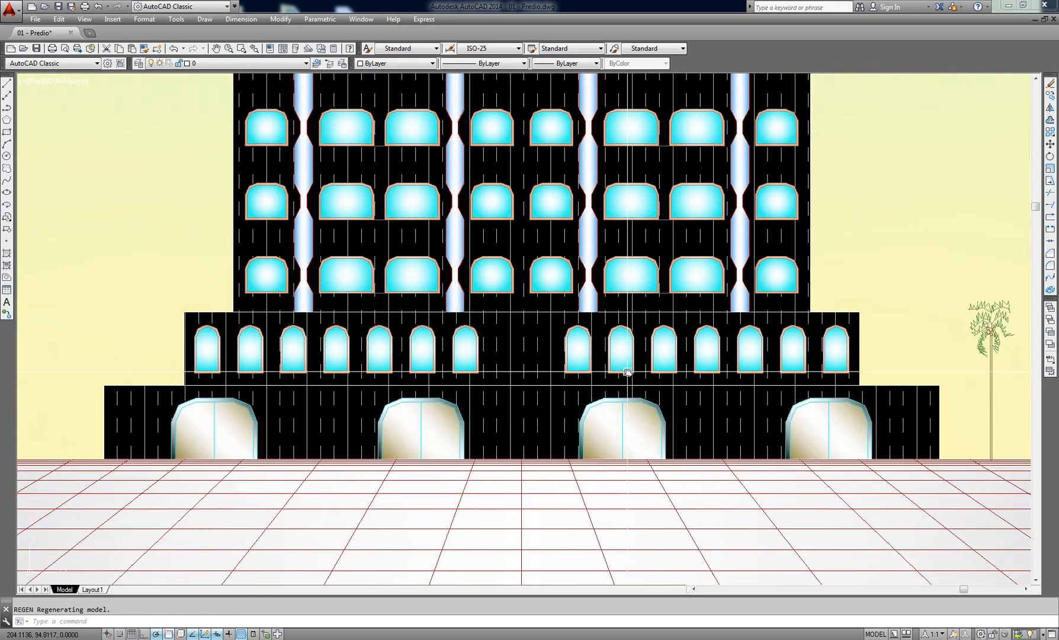
text(z)
key(Return)
text(e)
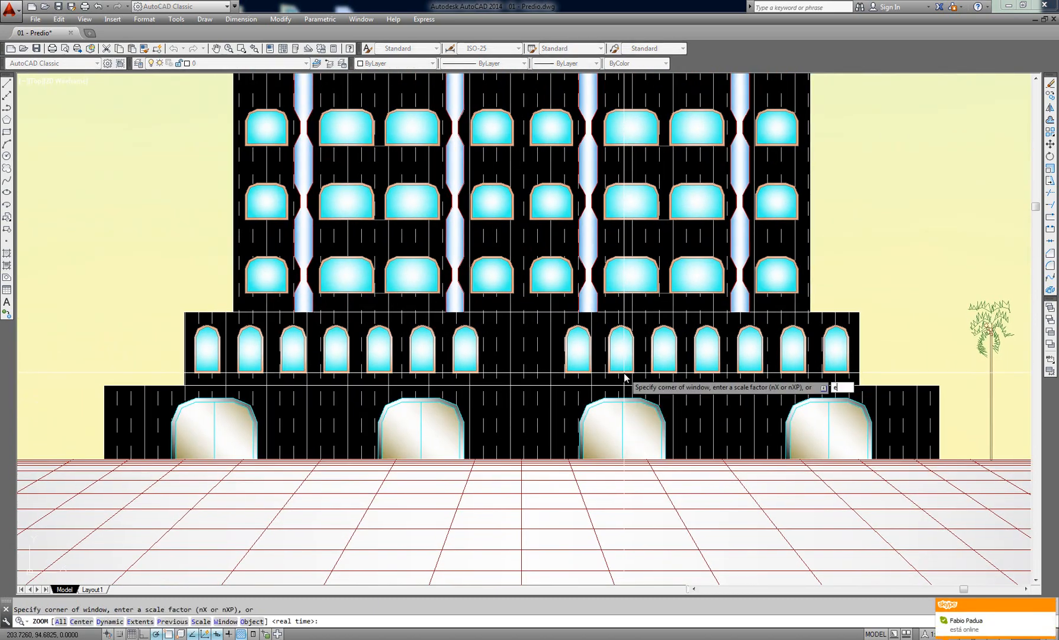
key(Return)
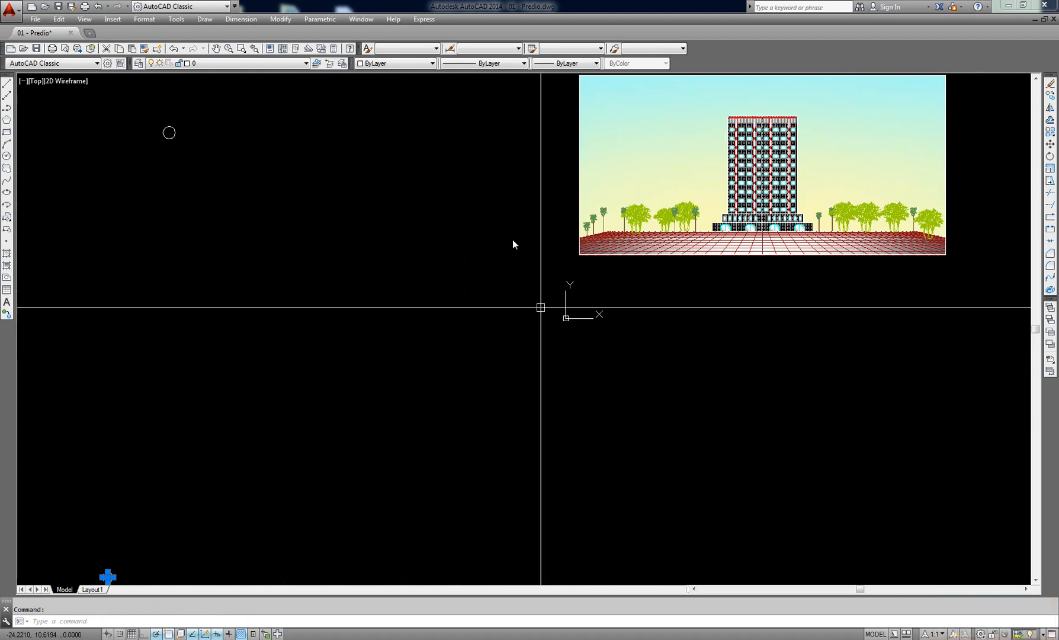
Step: Try a selection window near the lower circle, and select the upper circle with a crossing window to delete it
click(183, 480)
click(101, 560)
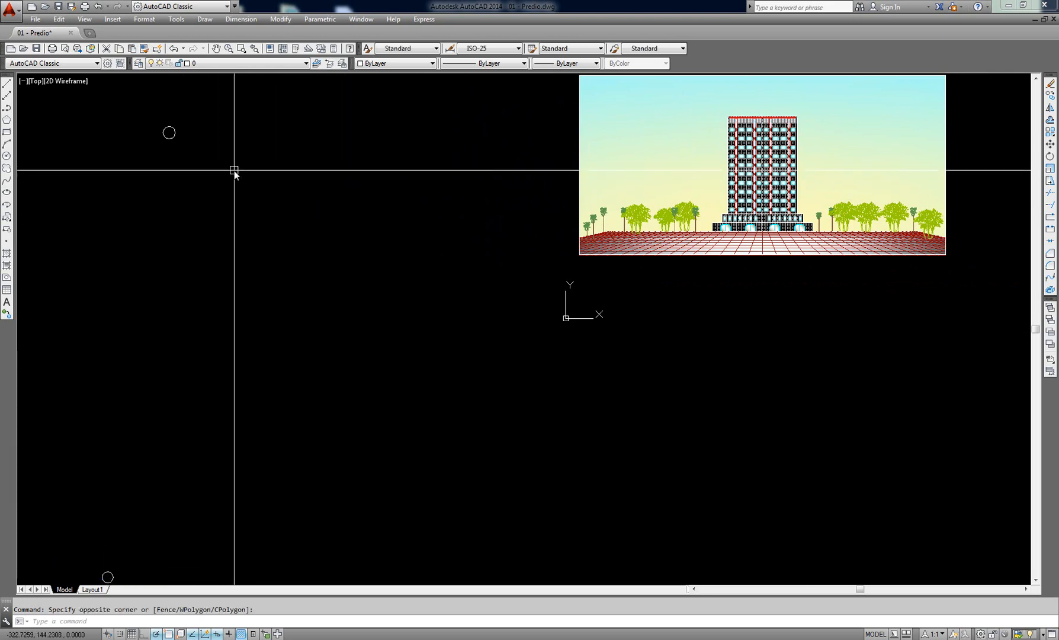
click(232, 113)
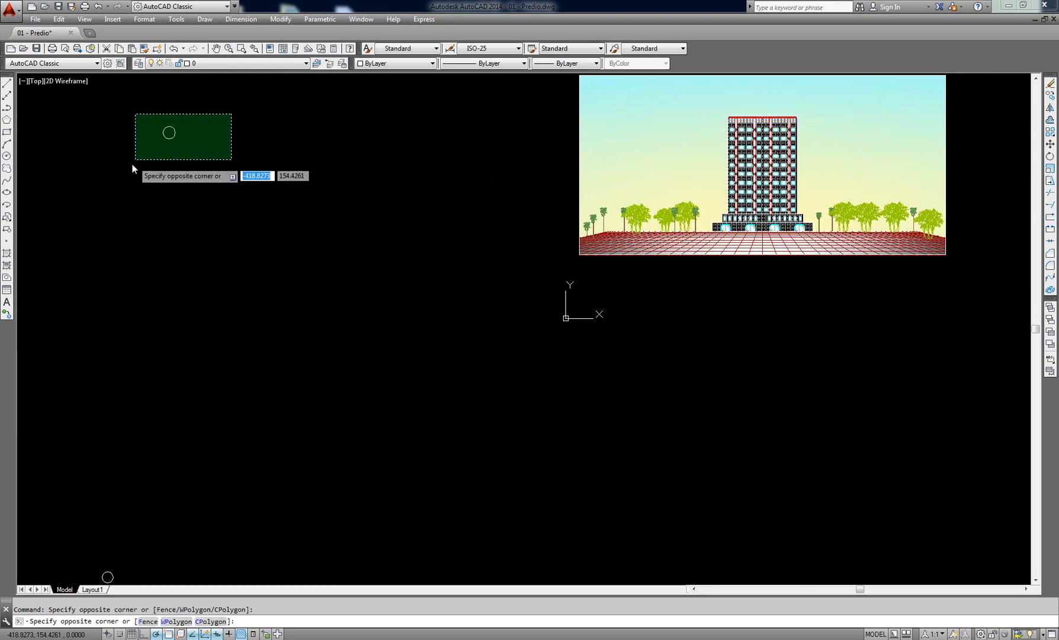
click(131, 165)
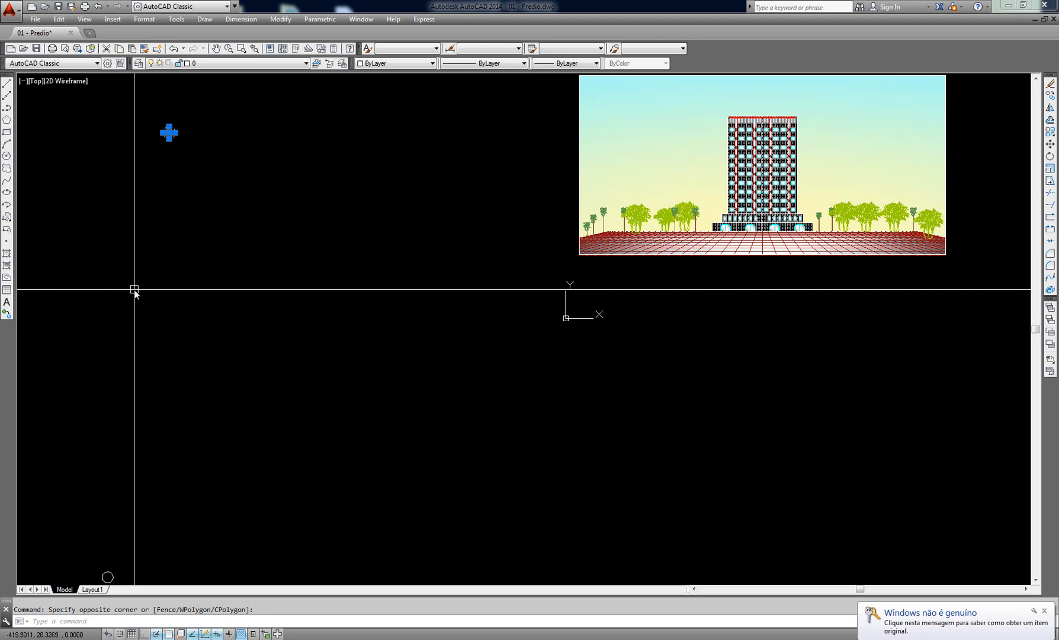
key(Delete)
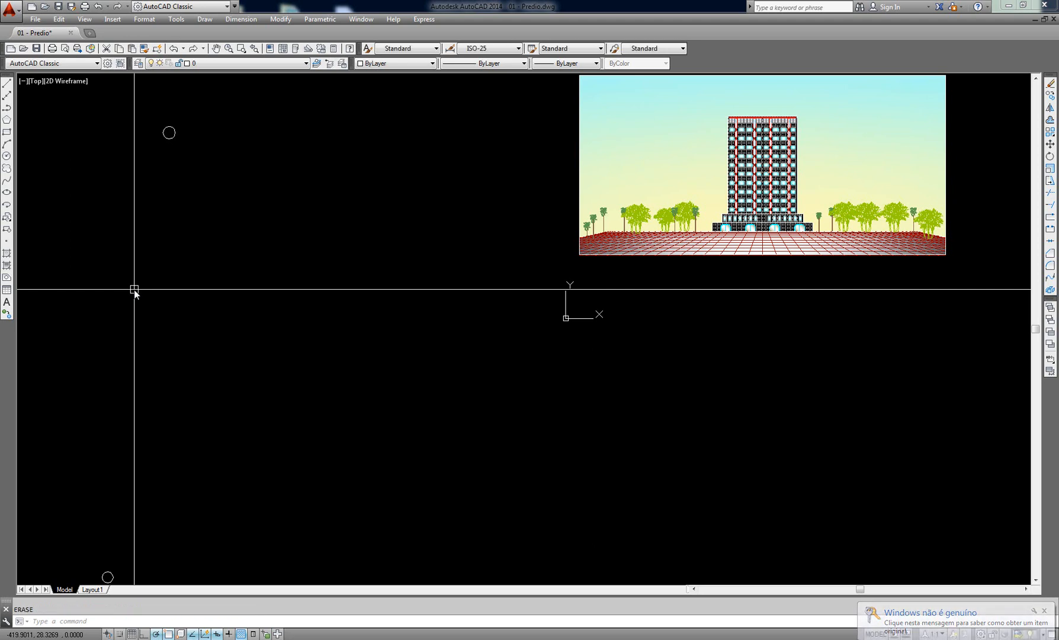
Step: Erase the upper circle and the lower circle with the Erase command
click(225, 109)
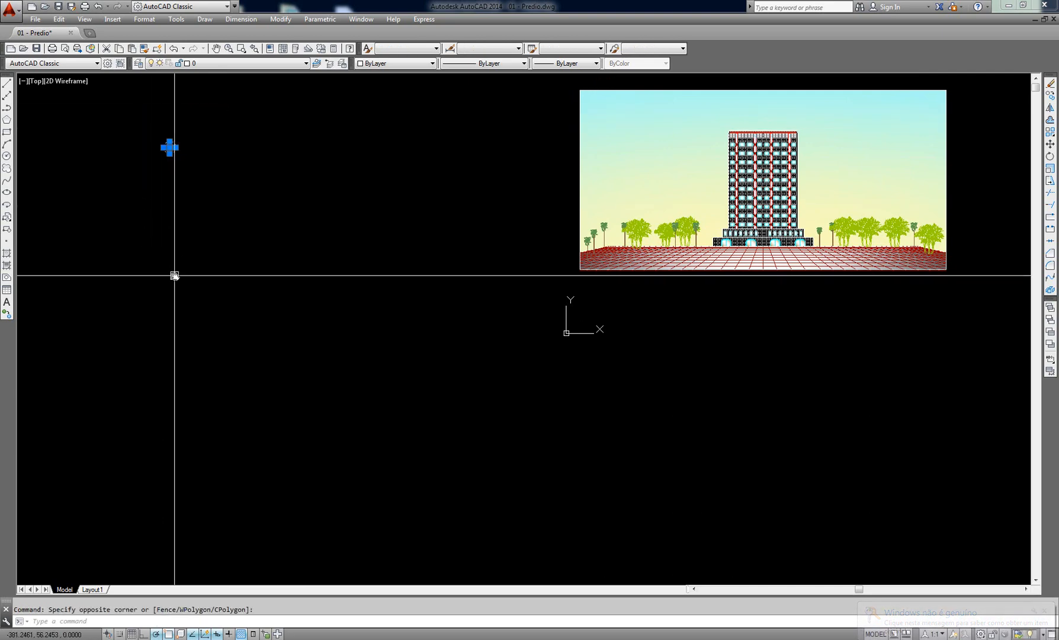
text(E)
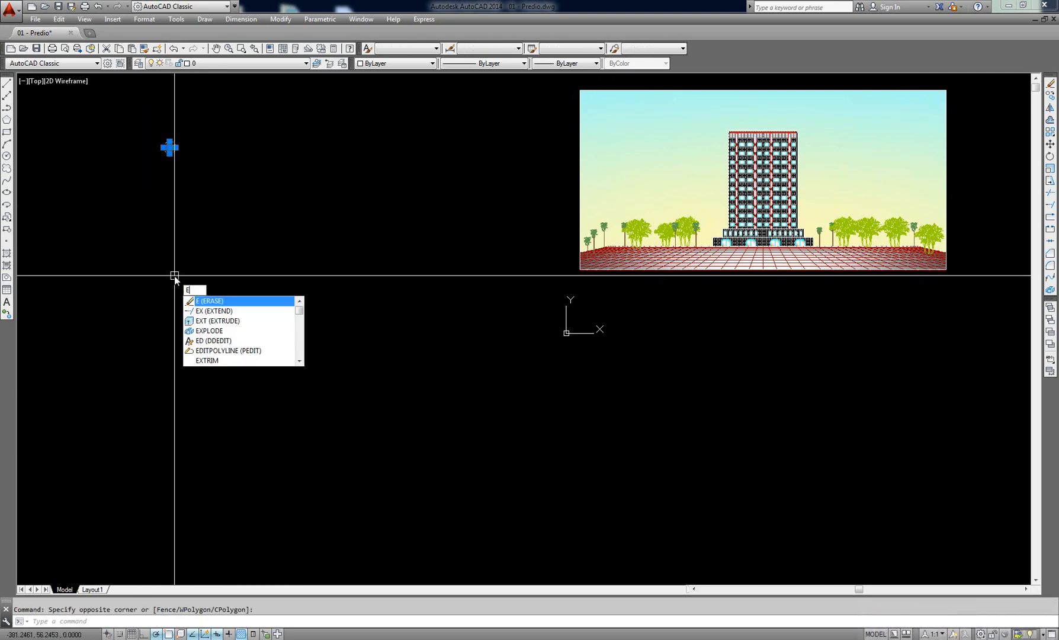
key(Return)
middle_drag(223, 392, 390, 132)
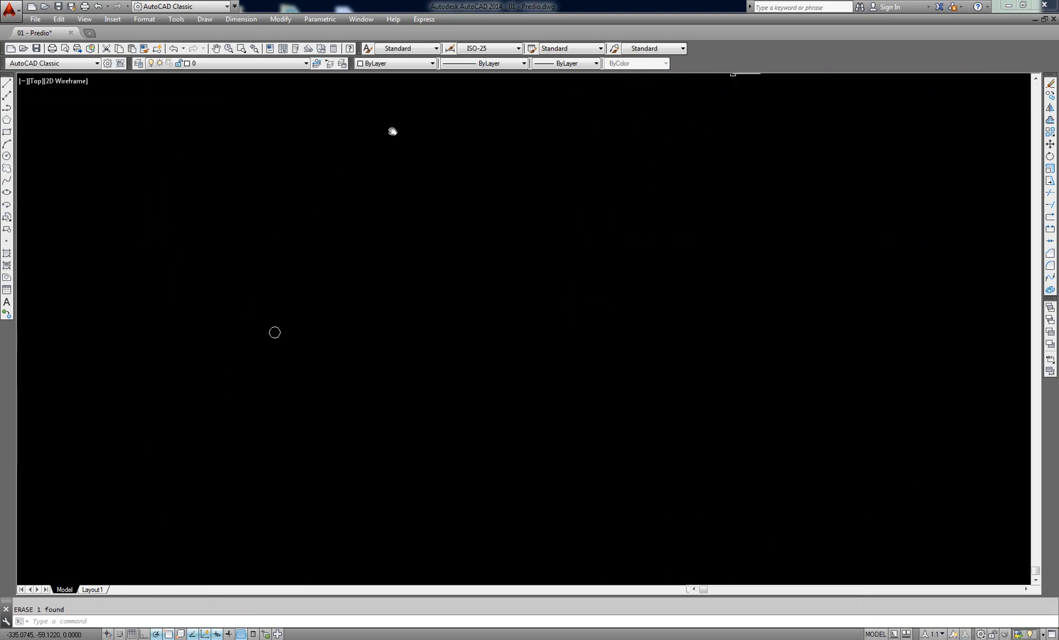
click(204, 403)
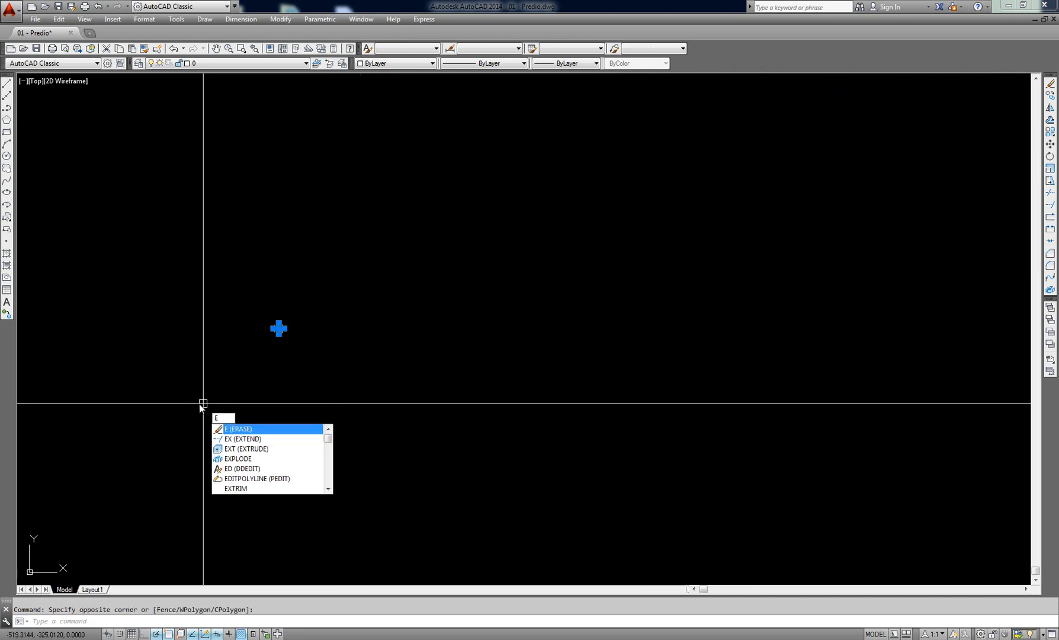
key(Return)
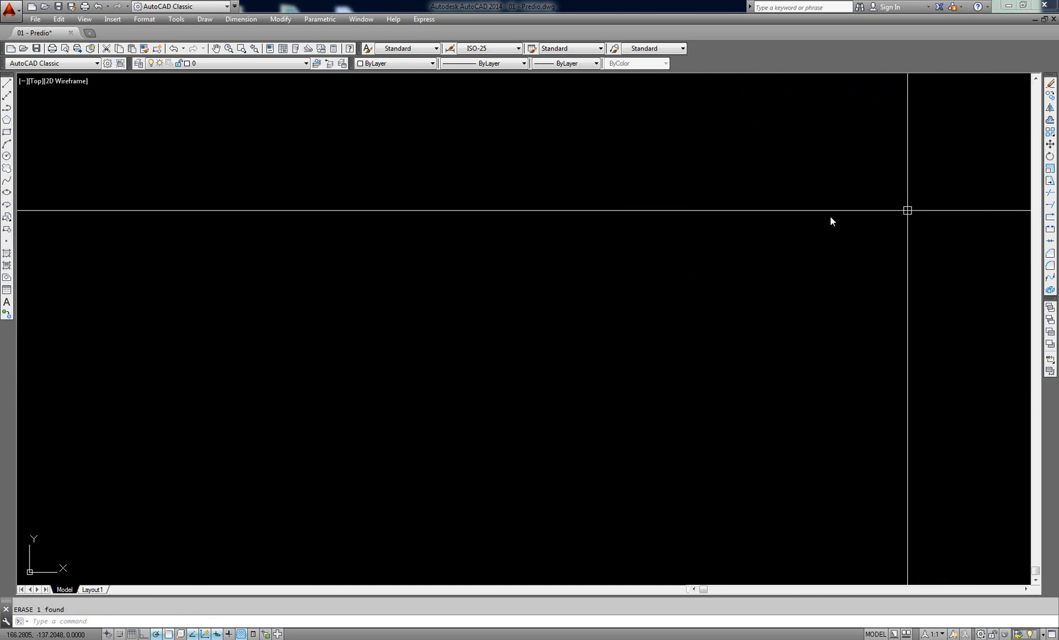
Step: Use Zoom Extents to fit the whole building scene in the view
text(z)
key(Return)
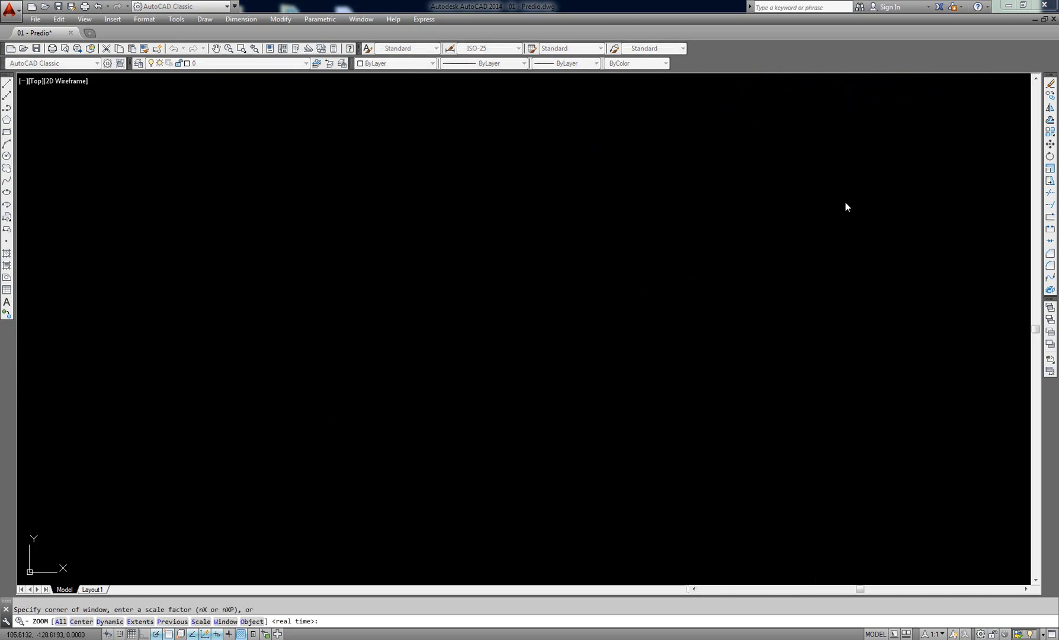
text(e)
key(Return)
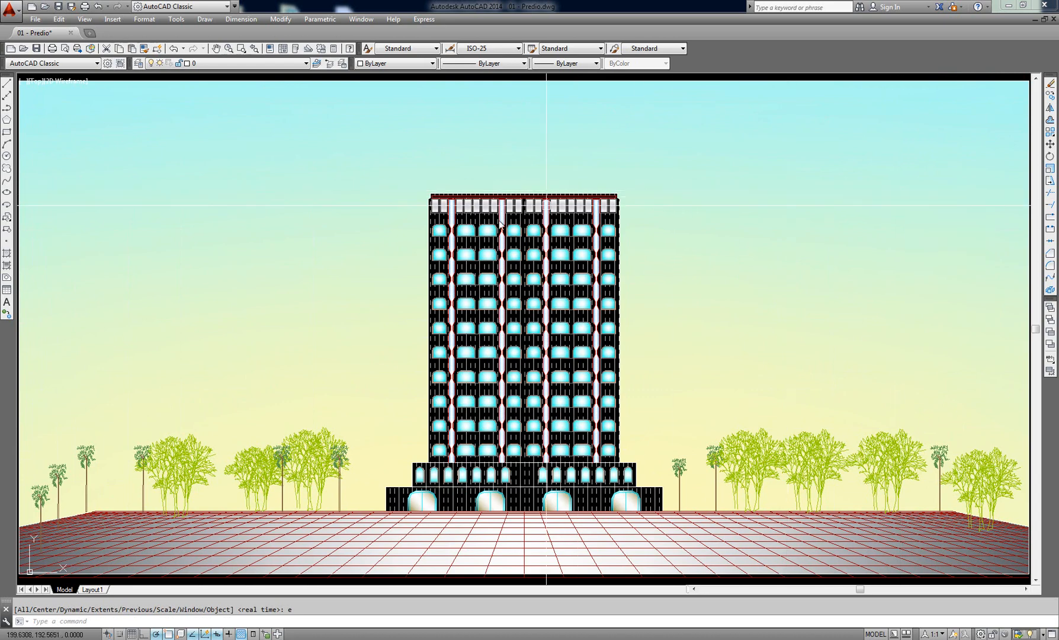
Step: Draw a short slanted line in the empty area far to the left of the building scene
mouse_move(584, 230)
middle_down()
mouse_move(737, 229)
mouse_move(779, 245)
middle_up()
scroll(779, 246, down, 4)
middle_drag(426, 288, 704, 279)
key(Escape)
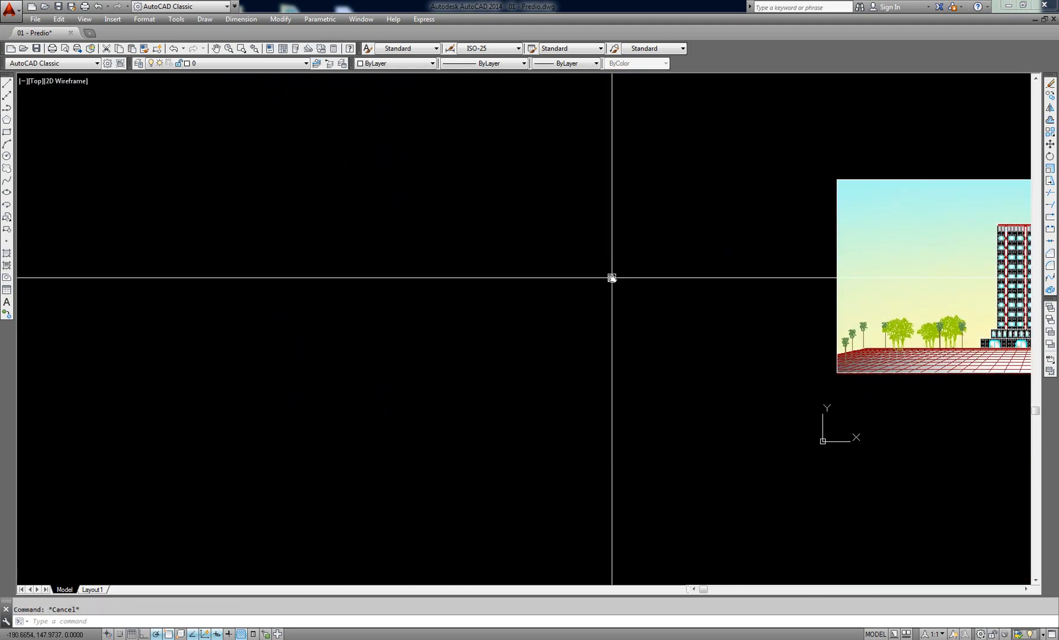
text(l)
key(Return)
click(114, 196)
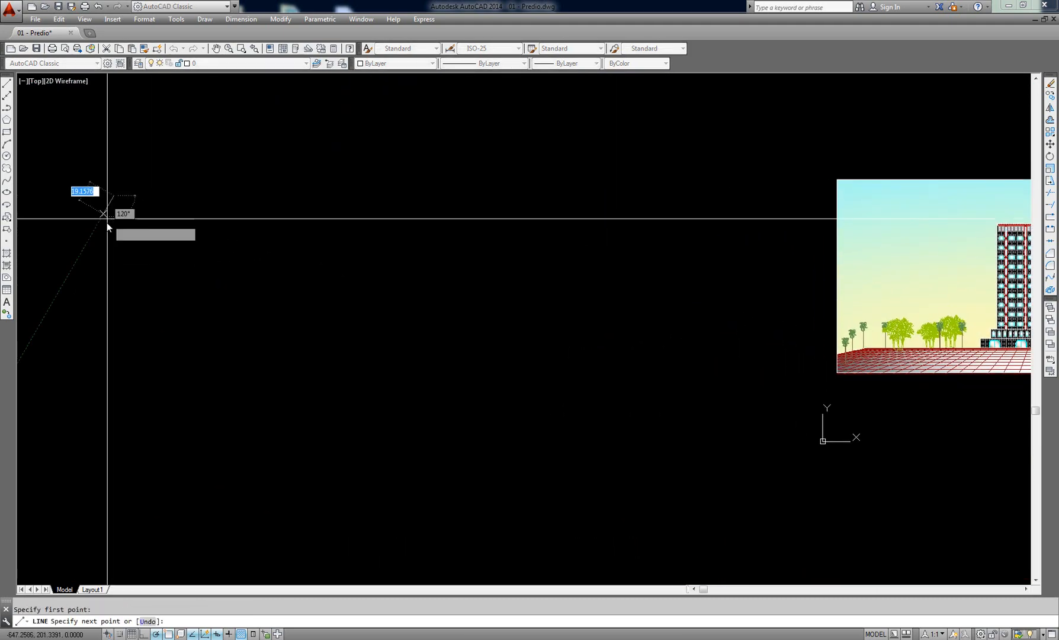
click(107, 223)
key(Return)
key(Escape)
middle_drag(248, 242, 215, 235)
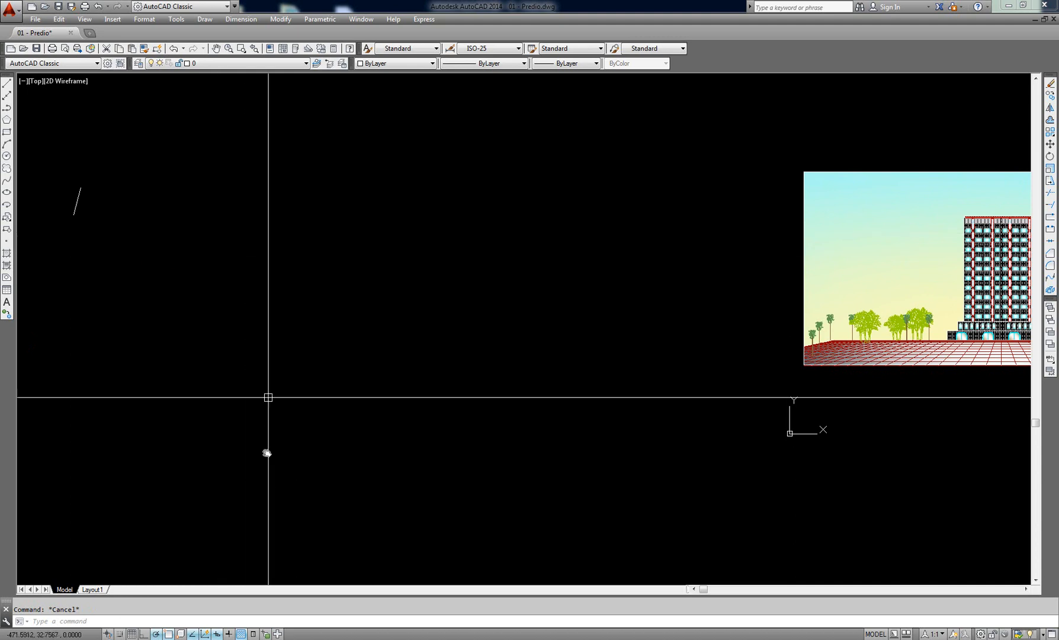
Step: Turn off polar tracking and draw an open figure of four connected line segments above the short slanted line
click(161, 633)
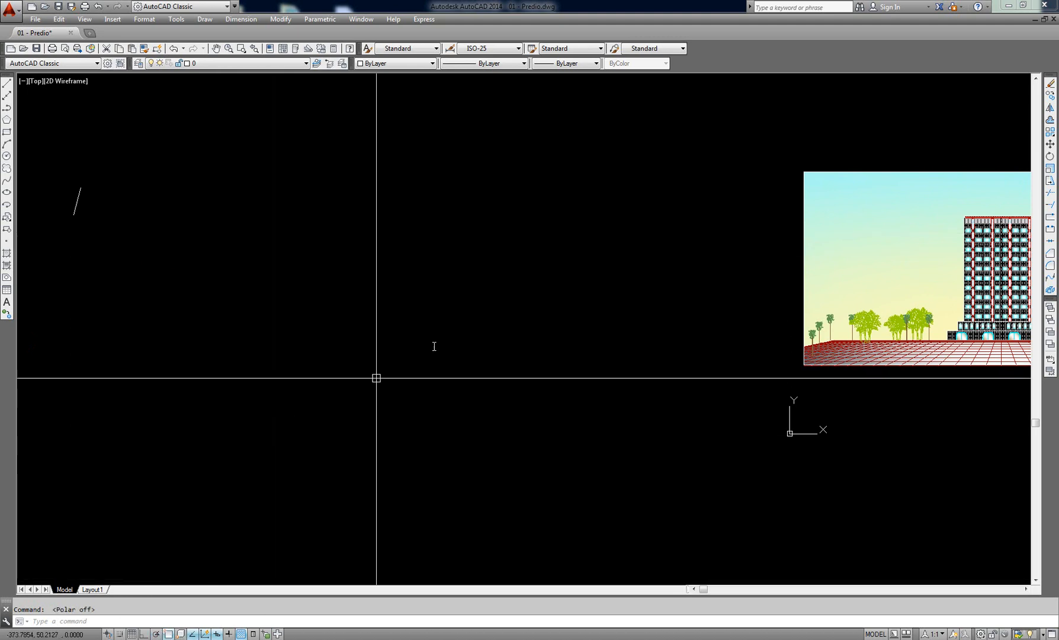
mouse_move(439, 320)
middle_down()
mouse_move(469, 331)
mouse_move(455, 328)
middle_up()
key(Escape)
middle_drag(443, 270, 299, 277)
scroll(489, 252, down, 2)
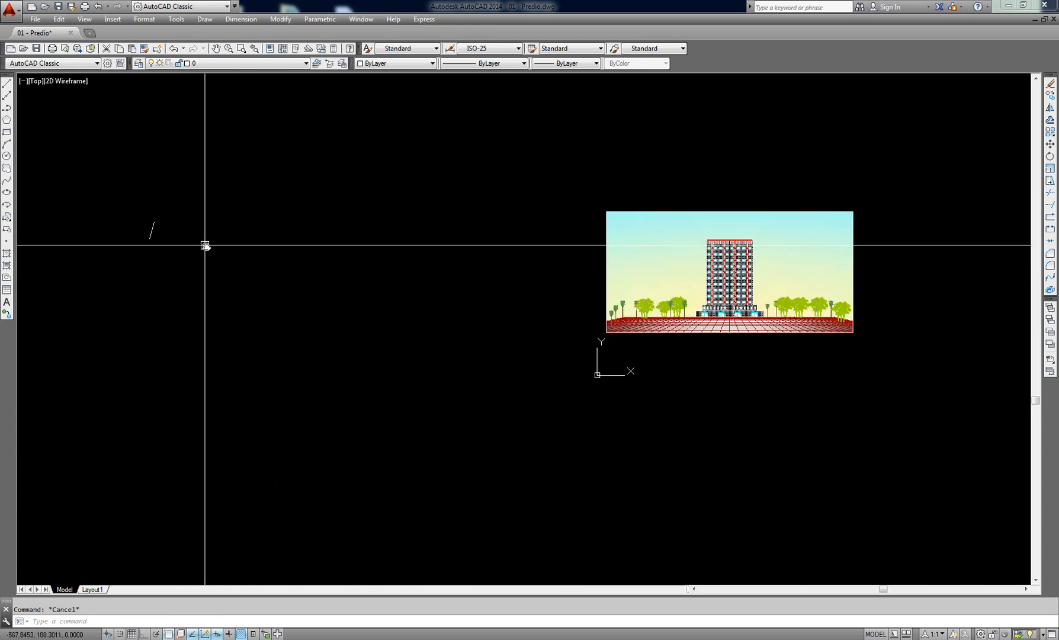
key(l)
key(Return)
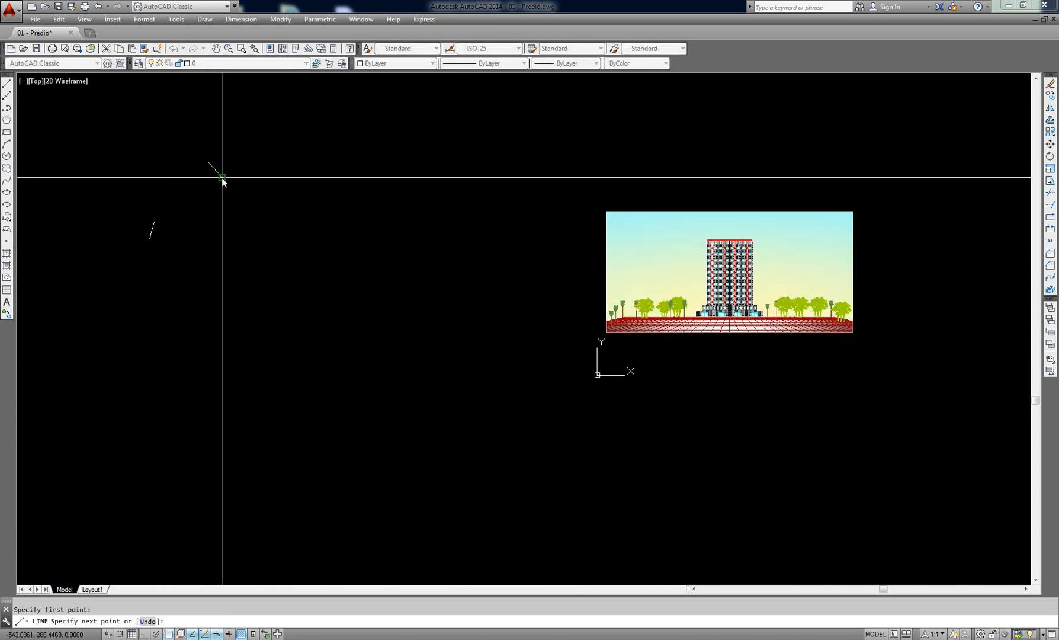
click(200, 146)
key(Escape)
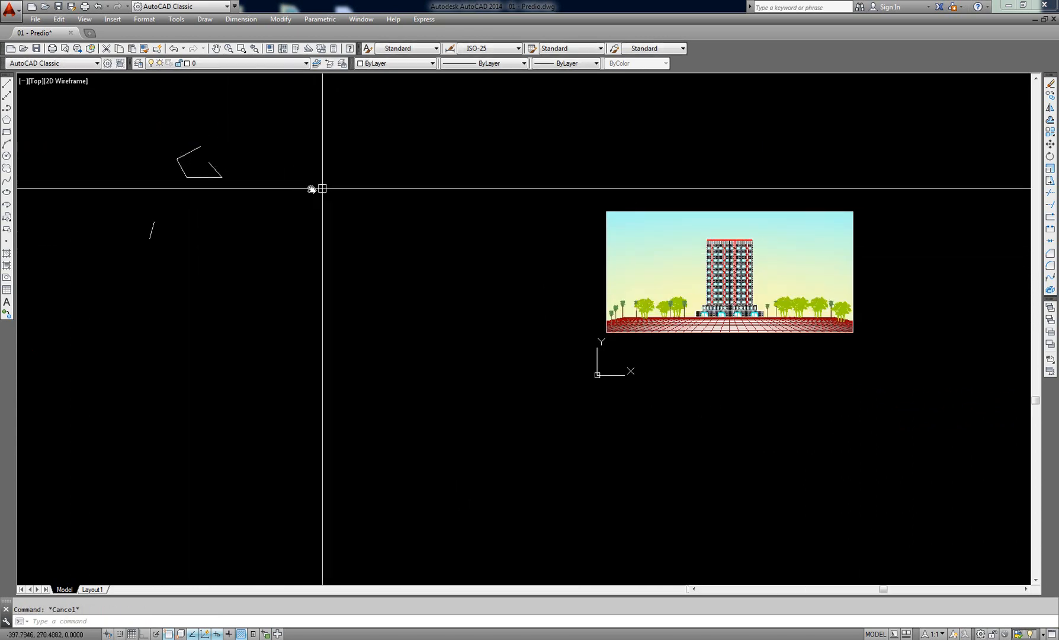
Step: Magnify the building scene, then use Zoom Extents to show it together with the distant lines
middle_drag(321, 187, 152, 175)
scroll(527, 259, up, 5)
middle_drag(590, 286, 488, 307)
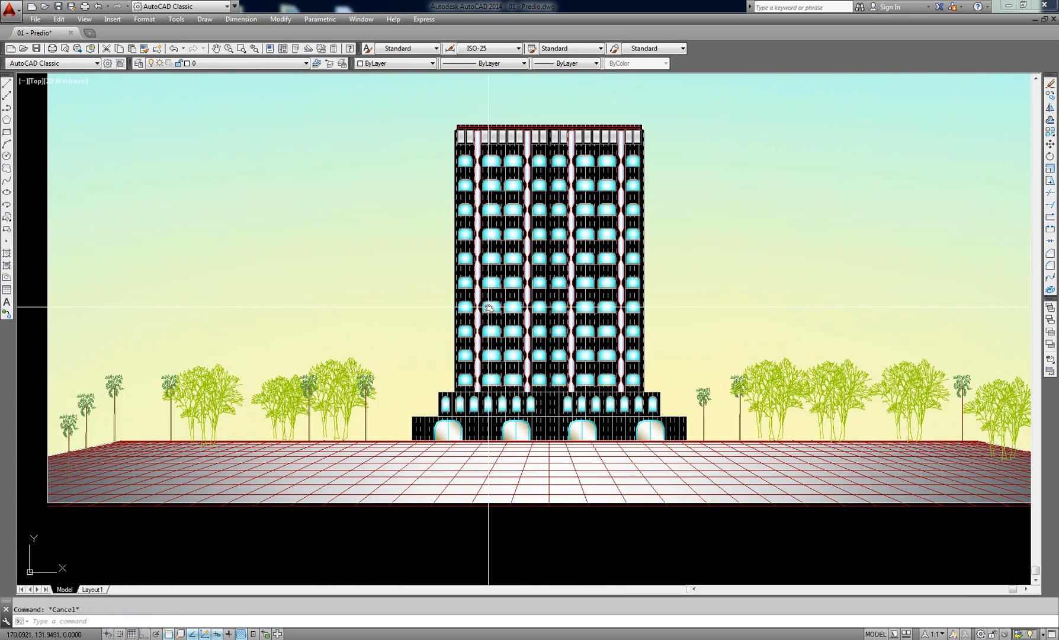
text(z)
key(Return)
text(e)
key(Return)
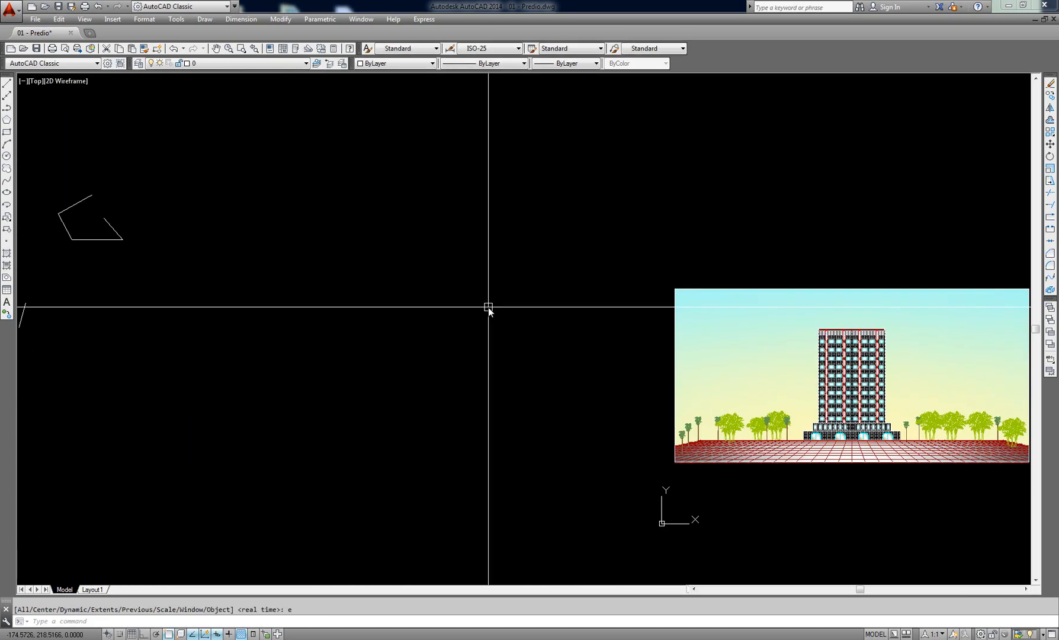
middle_drag(339, 311, 551, 290)
click(189, 314)
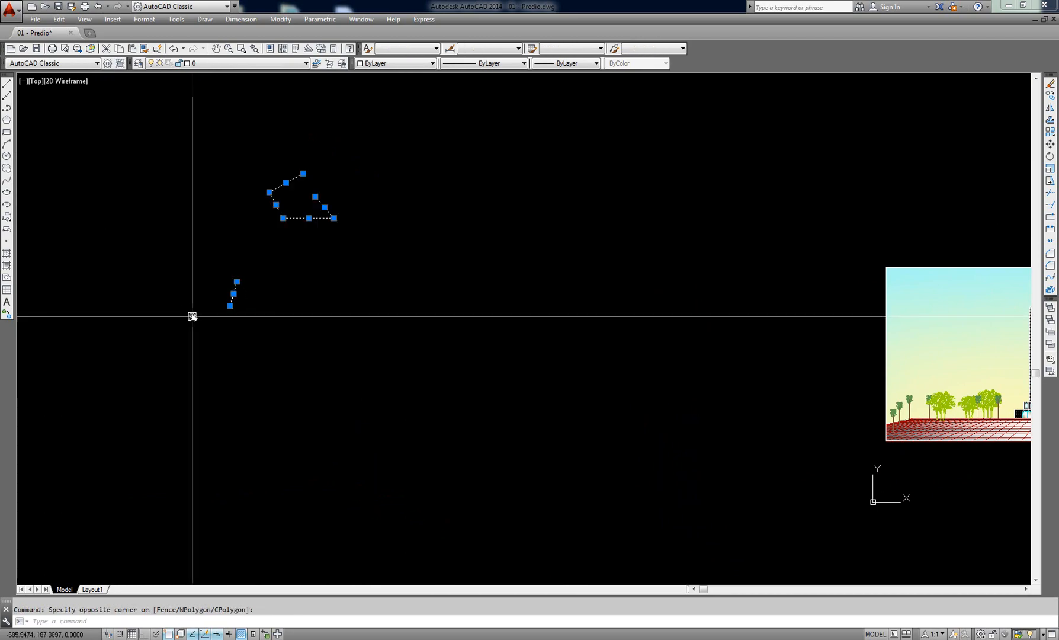
key(Escape)
Step: Examine the building facade up close and the position of the distant lines relative to the scene
scroll(586, 320, up, 6)
scroll(703, 368, down, 10)
mouse_move(768, 361)
middle_down()
mouse_move(842, 362)
mouse_move(773, 265)
mouse_move(874, 307)
middle_up()
scroll(874, 307, up, 2)
mouse_move(875, 307)
middle_down()
mouse_move(558, 329)
mouse_move(746, 352)
middle_up()
scroll(745, 350, up, 8)
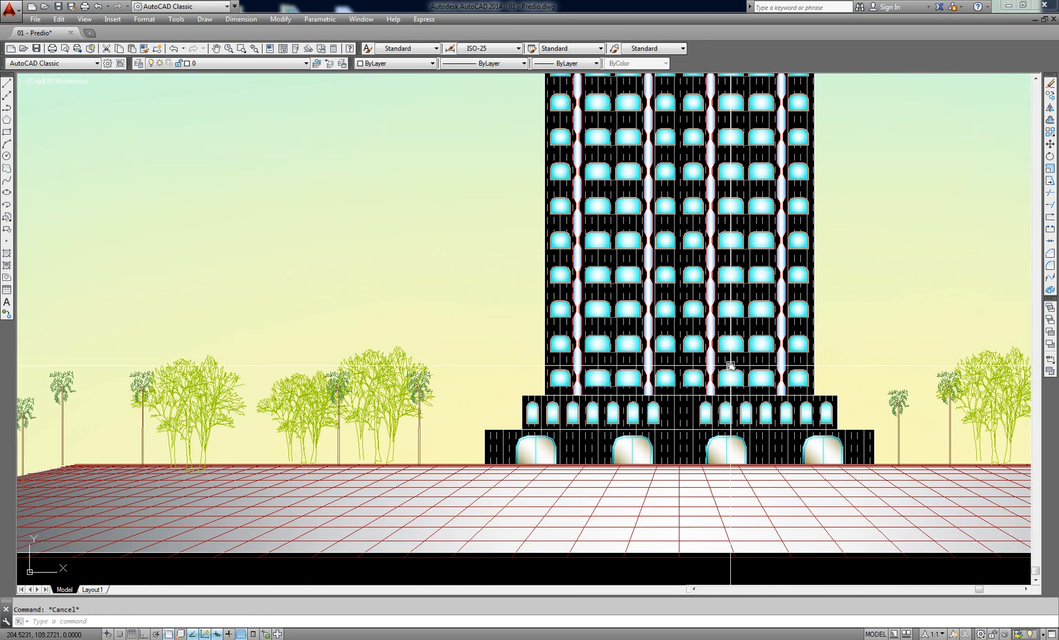
scroll(704, 374, down, 6)
scroll(704, 373, up, 3)
scroll(704, 373, down, 4)
middle_drag(503, 350, 675, 379)
click(496, 229)
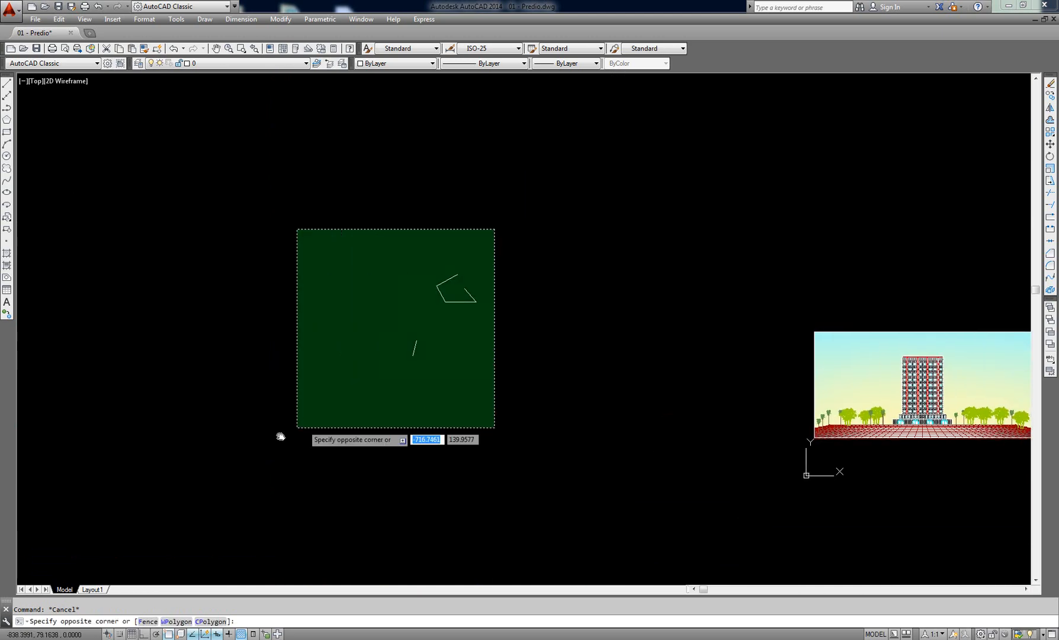
click(295, 428)
text(E)
key(Escape)
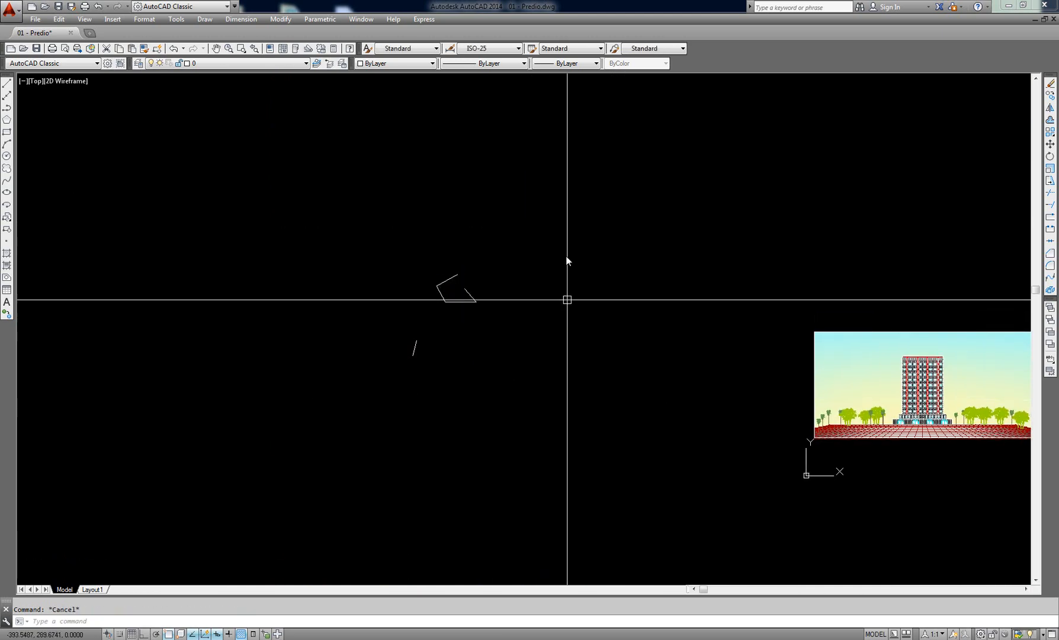
Step: Select the short line and the open four-segment figure with a crossing window and erase them
click(559, 243)
click(348, 415)
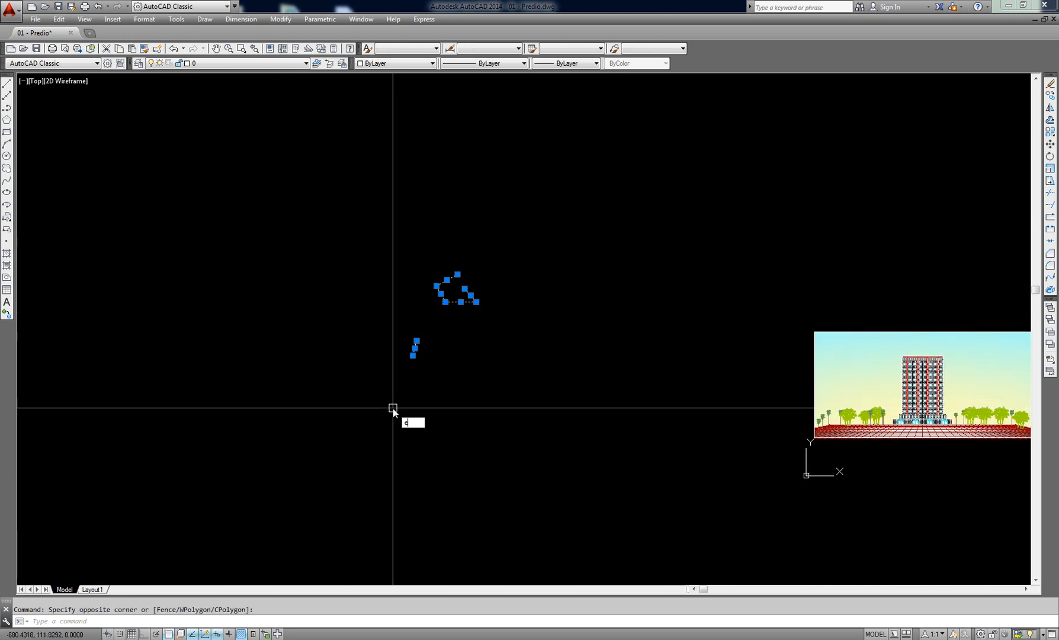
key(Return)
Step: View the whole building scene and examine the rows of windows on the tower facade
middle_drag(601, 402, 117, 382)
scroll(473, 392, up, 2)
middle_drag(391, 387, 399, 380)
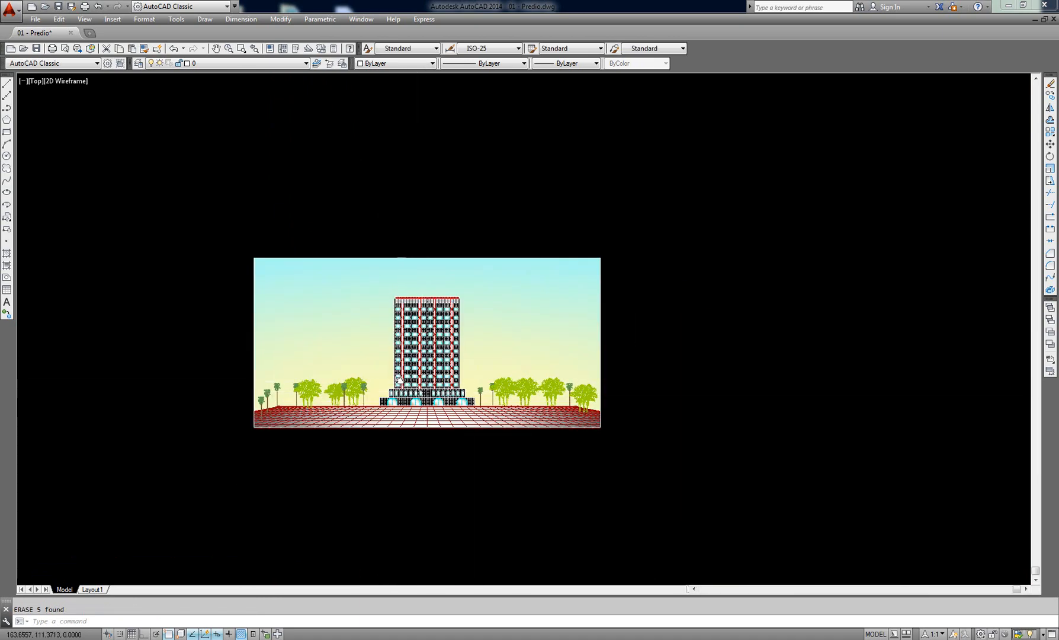
scroll(398, 379, up, 4)
middle_drag(463, 379, 499, 407)
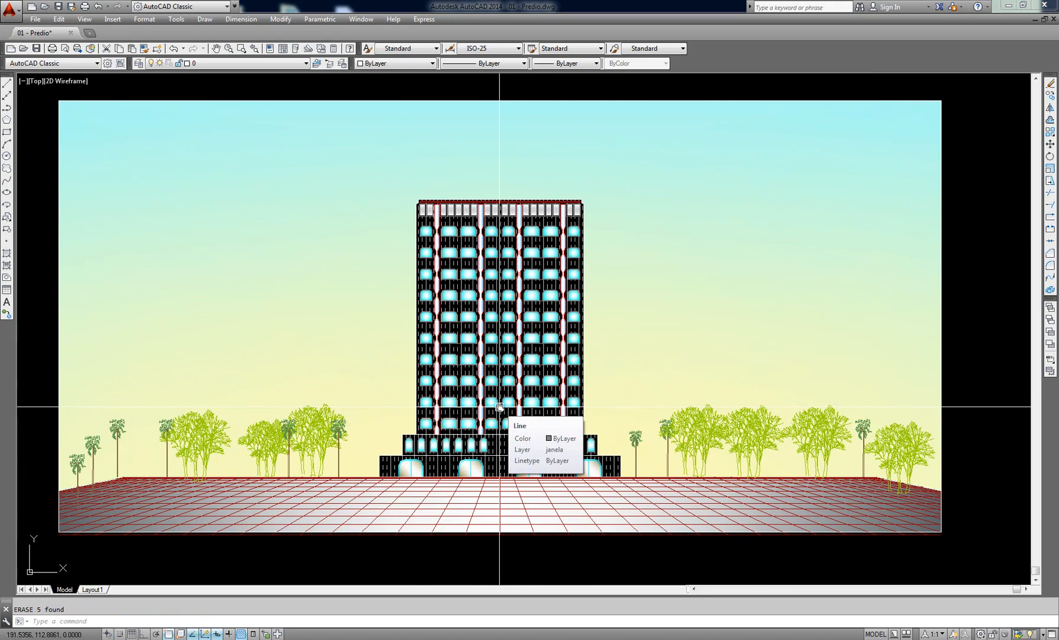
scroll(533, 382, up, 7)
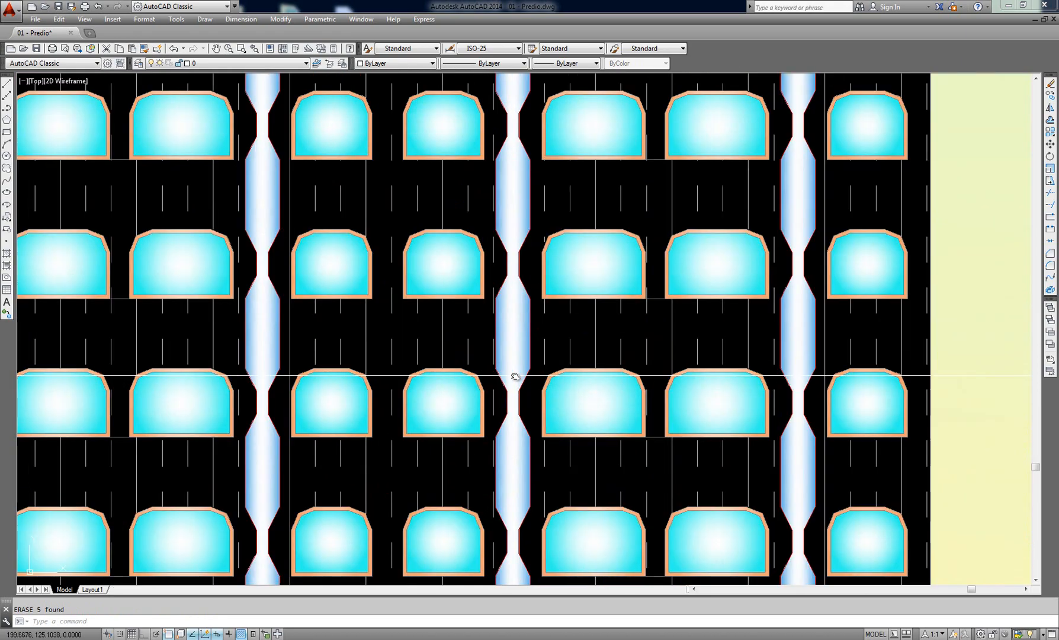
scroll(576, 369, down, 5)
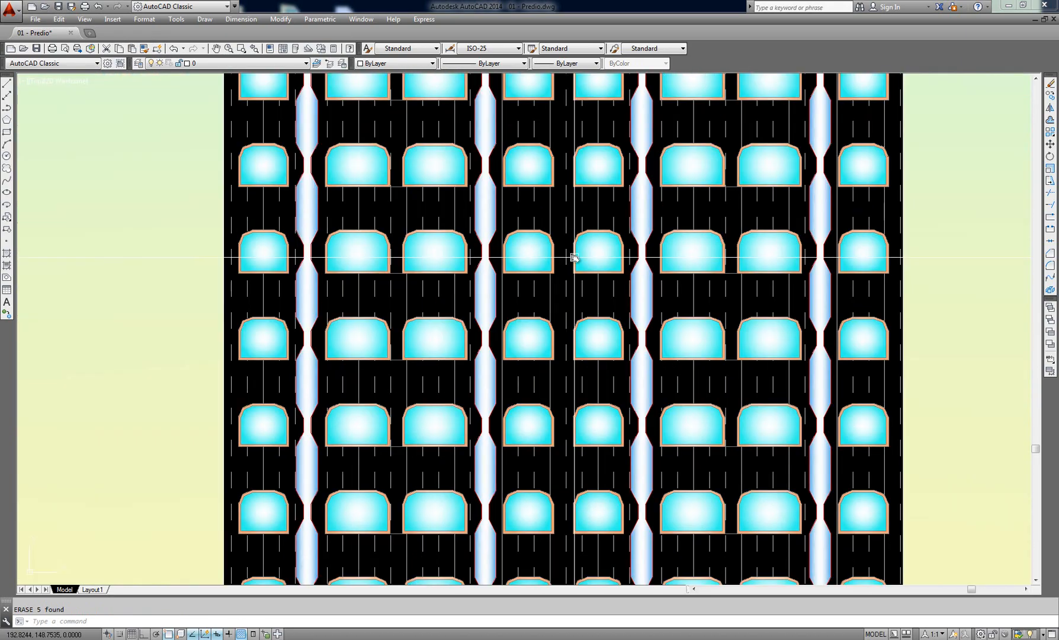
scroll(573, 257, down, 4)
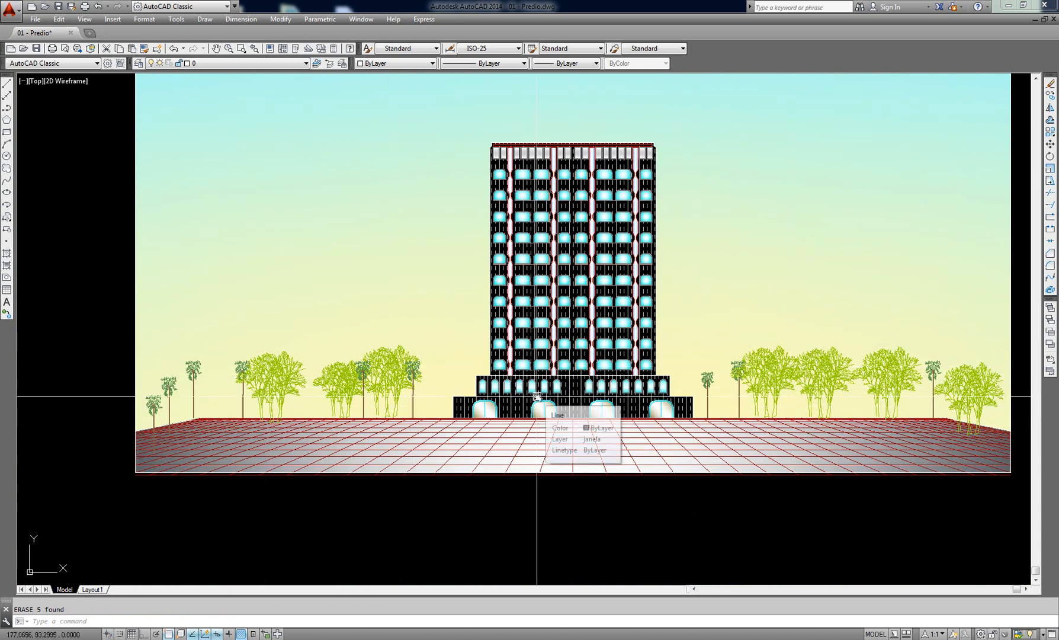
Step: Examine the entrance doors and lower arched windows up close, selecting the arc on one window frame to check its faceted display
scroll(536, 396, up, 15)
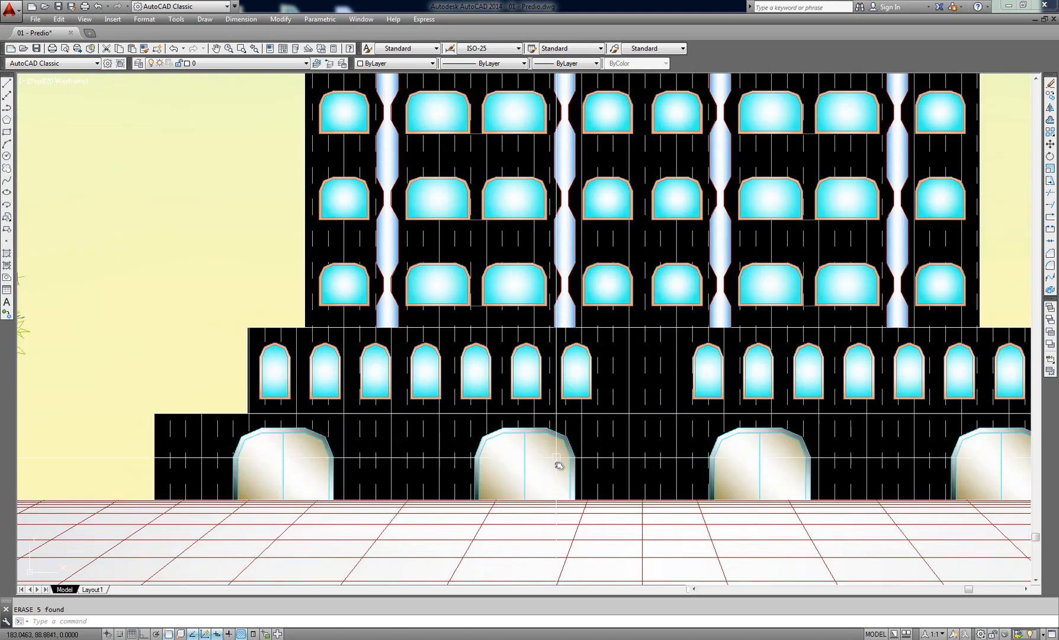
middle_drag(563, 458, 700, 324)
scroll(700, 324, down, 2)
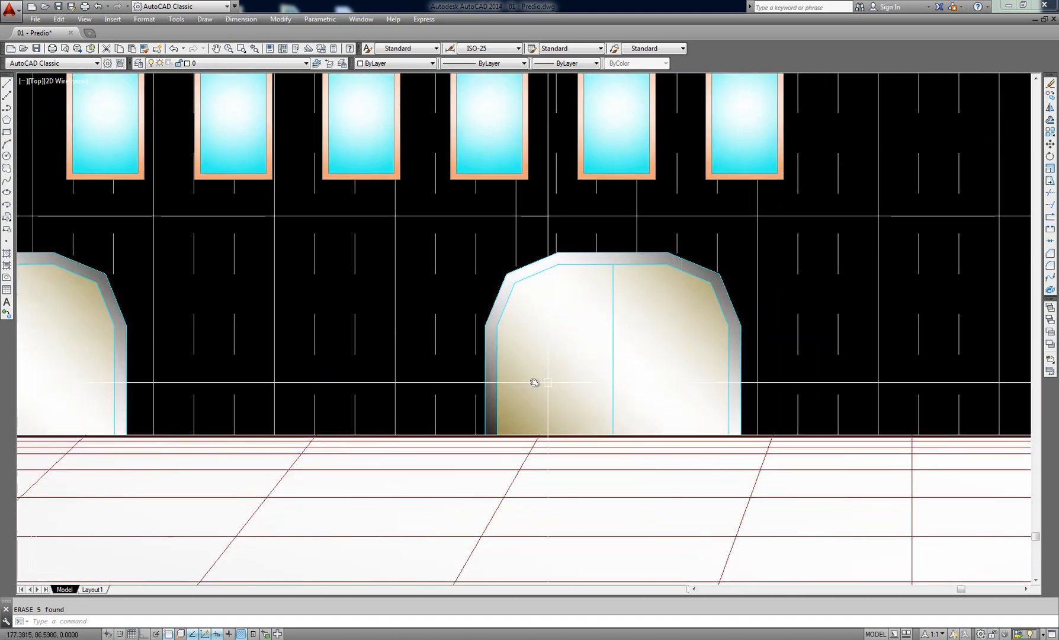
middle_drag(532, 276, 546, 467)
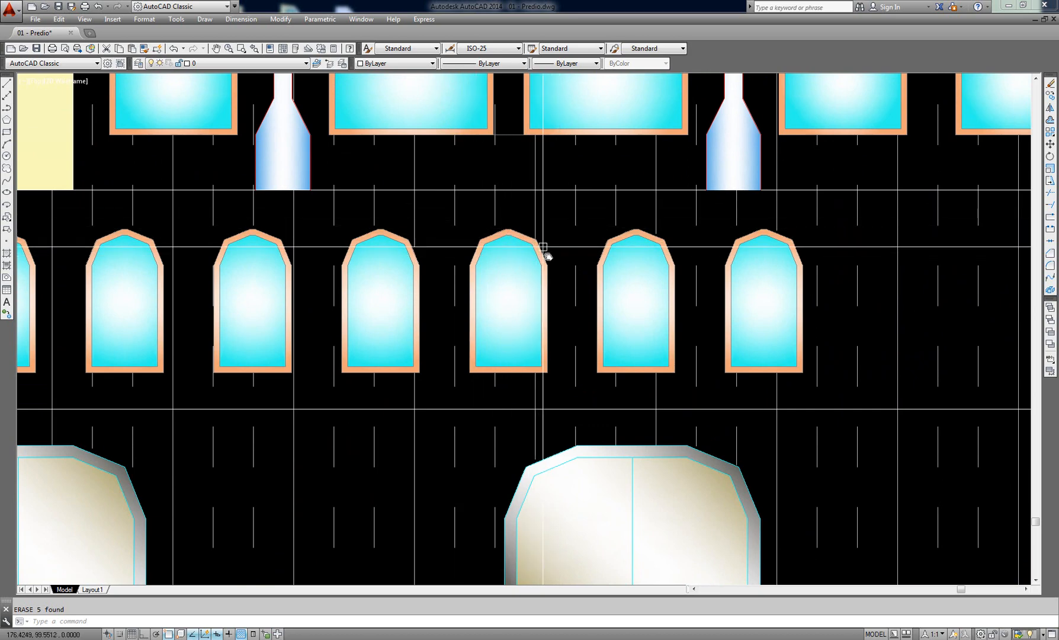
scroll(543, 250, up, 6)
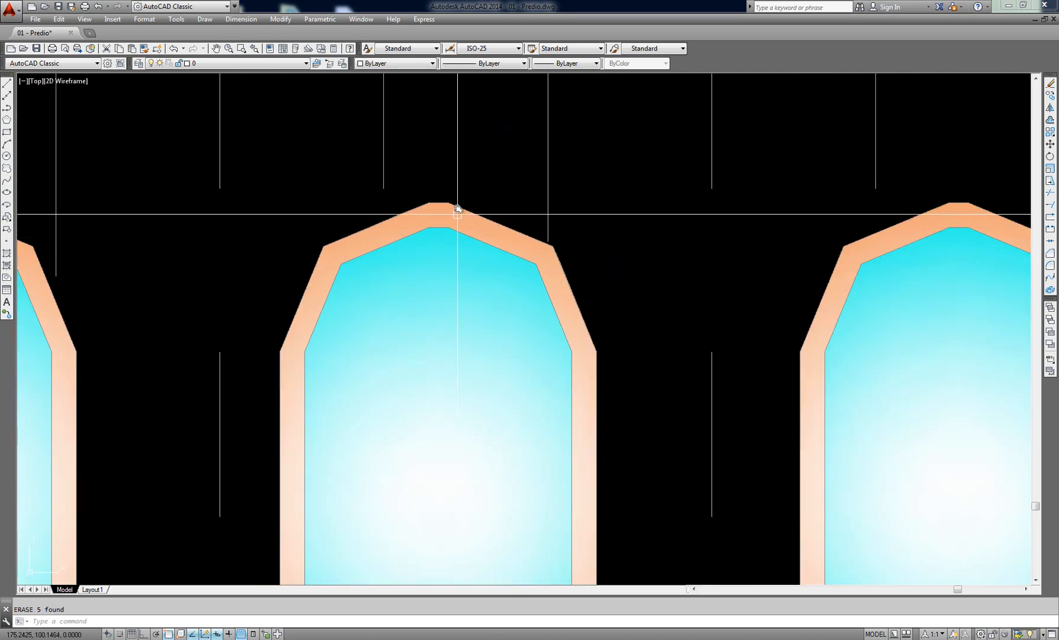
click(557, 249)
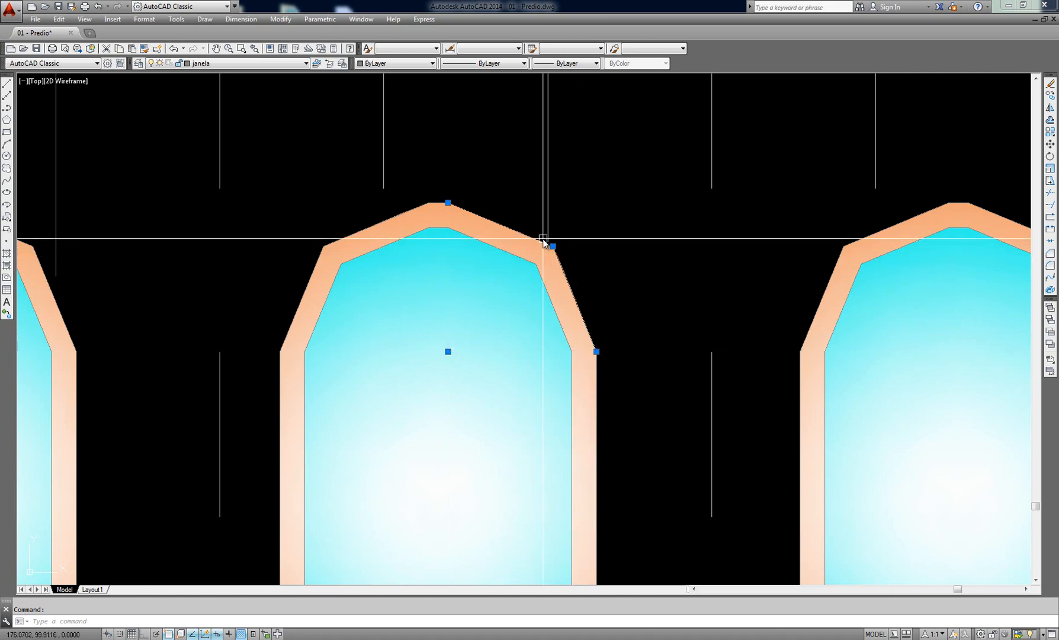
scroll(577, 249, down, 8)
key(Escape)
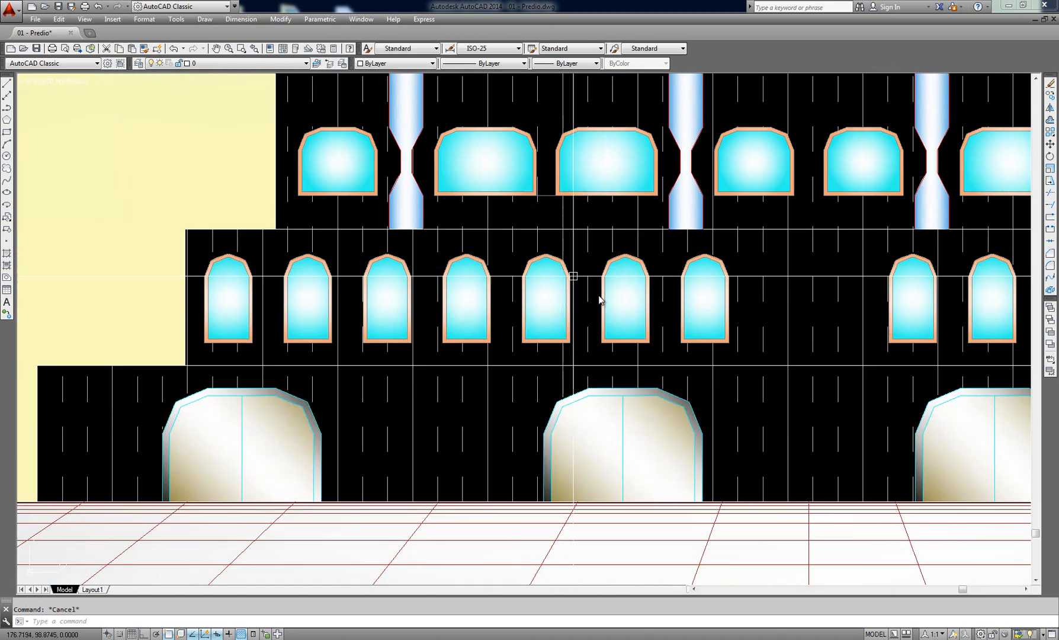
Step: Regenerate the model with the entrance door and arched windows in view, and magnify the door's rounded upper corner
scroll(667, 408, up, 2)
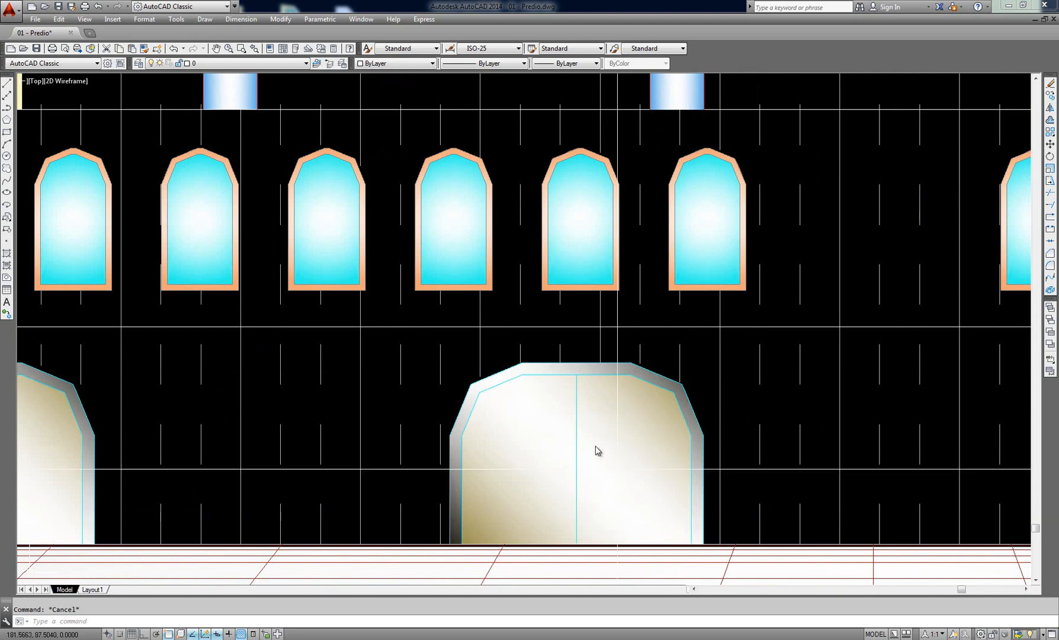
middle_drag(726, 417, 664, 364)
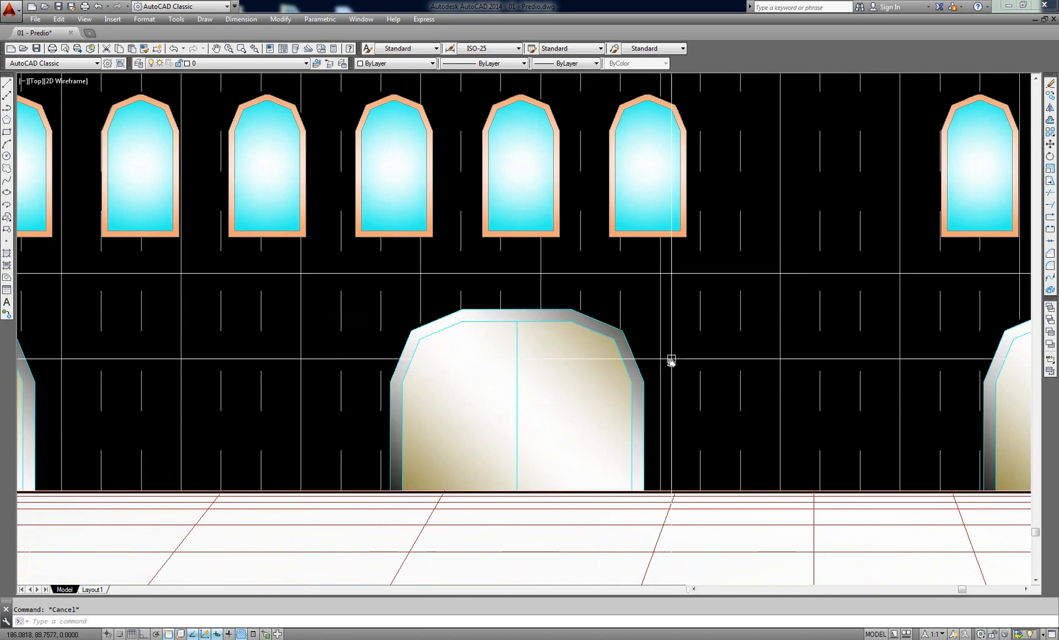
middle_drag(554, 199, 542, 315)
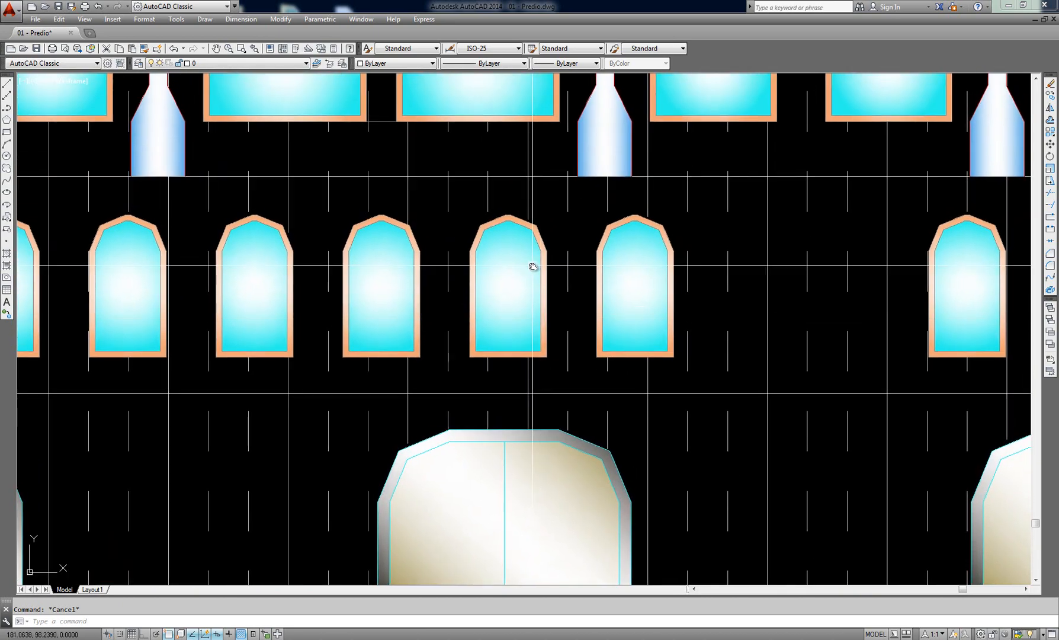
scroll(510, 254, up, 2)
scroll(573, 289, down, 2)
middle_drag(622, 469, 549, 356)
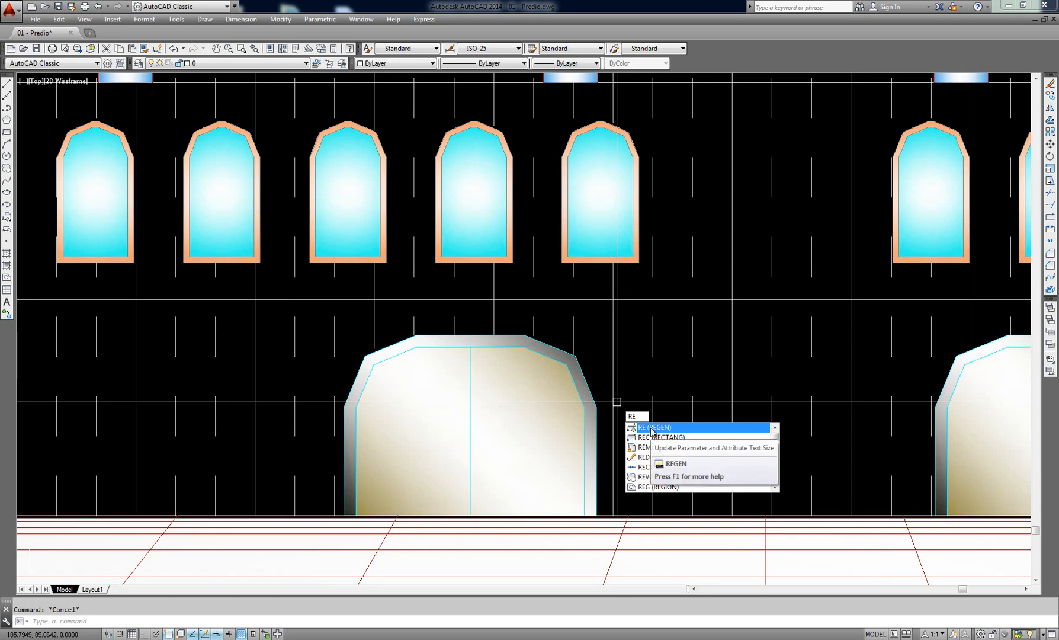
key(Escape)
text(r)
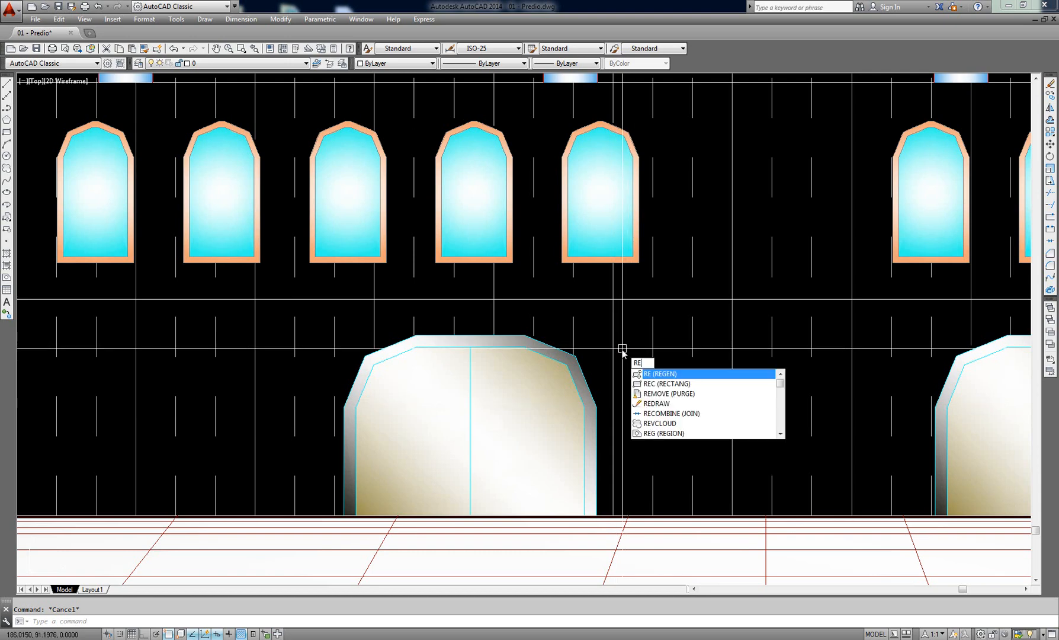
key(Return)
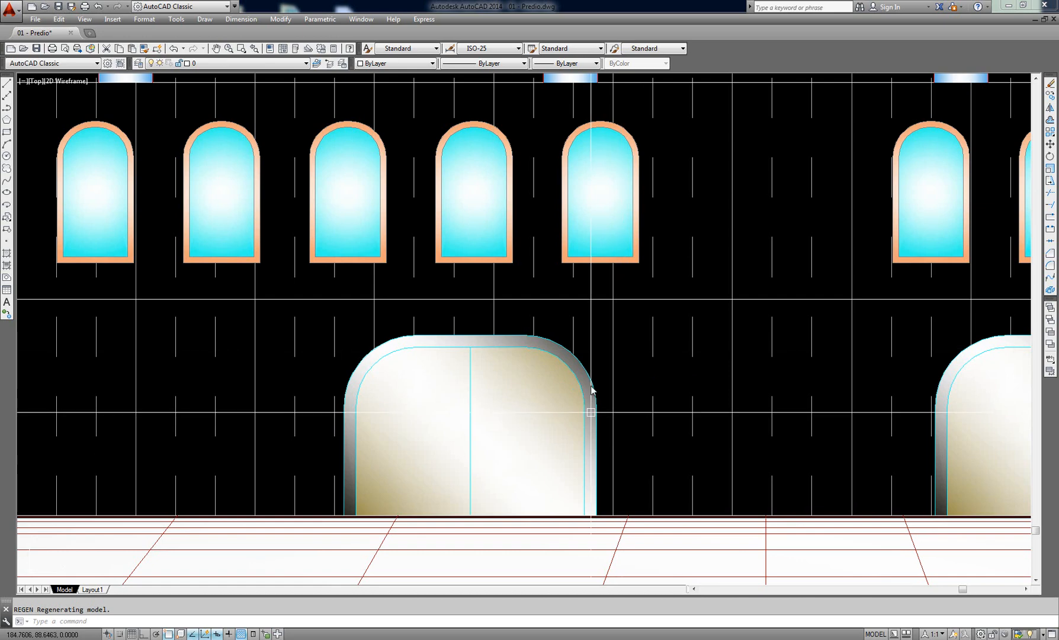
scroll(610, 402, up, 4)
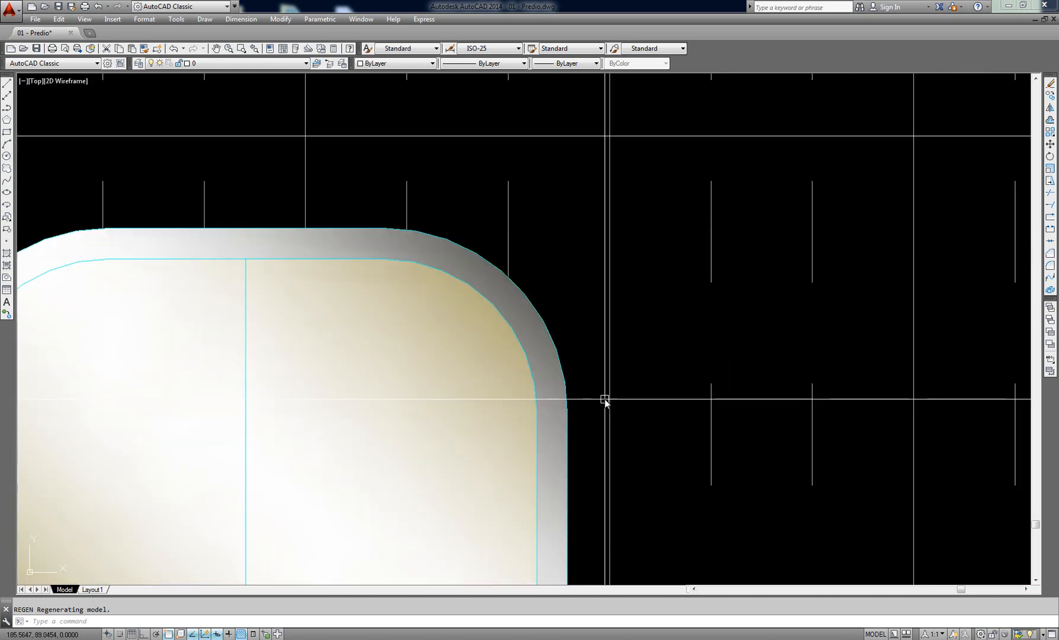
scroll(531, 311, up, 5)
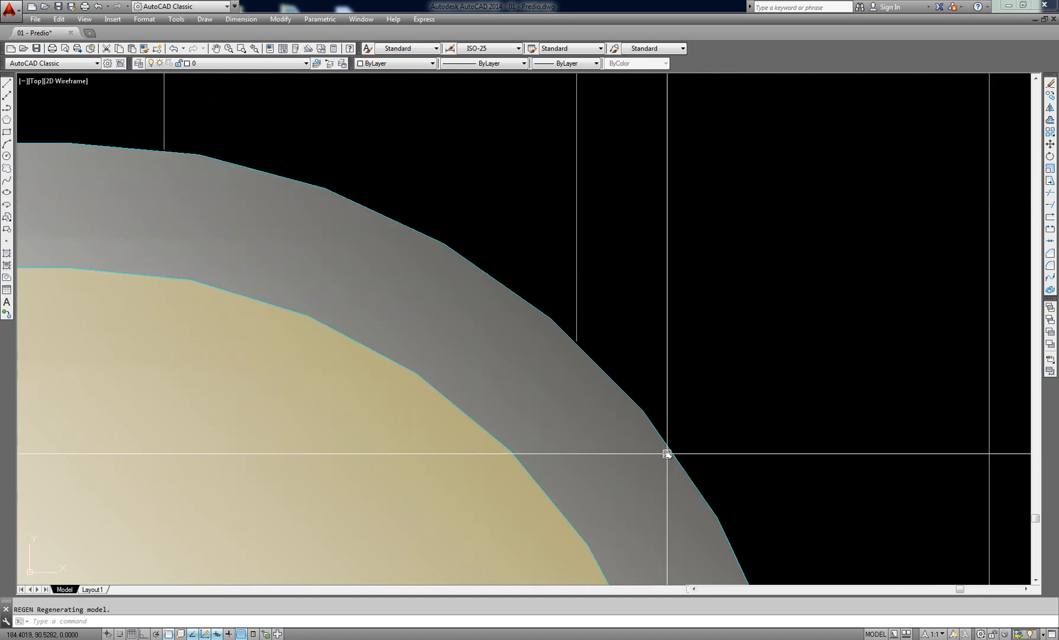
Step: Regenerate the model with the door's rounded upper corner magnified, and inspect the curve's edge up close
mouse_move(666, 454)
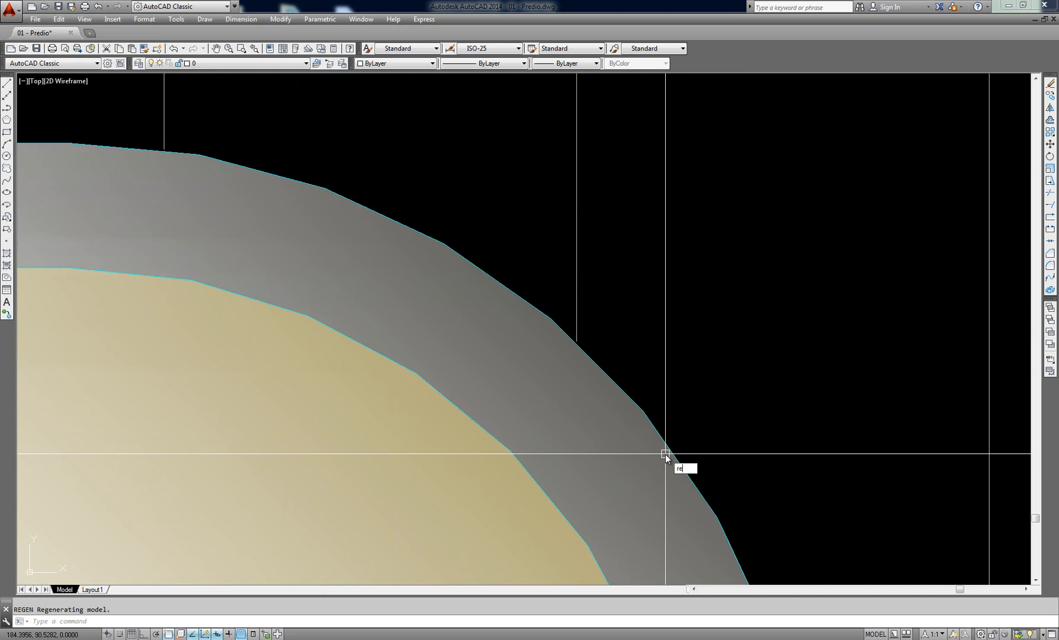
key(Return)
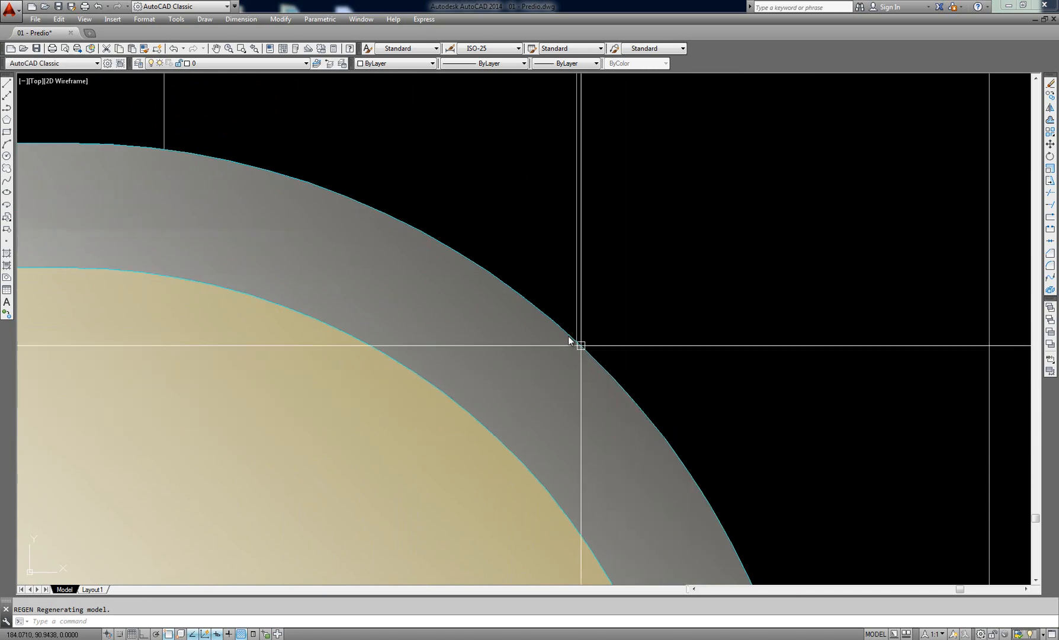
scroll(582, 401, up, 2)
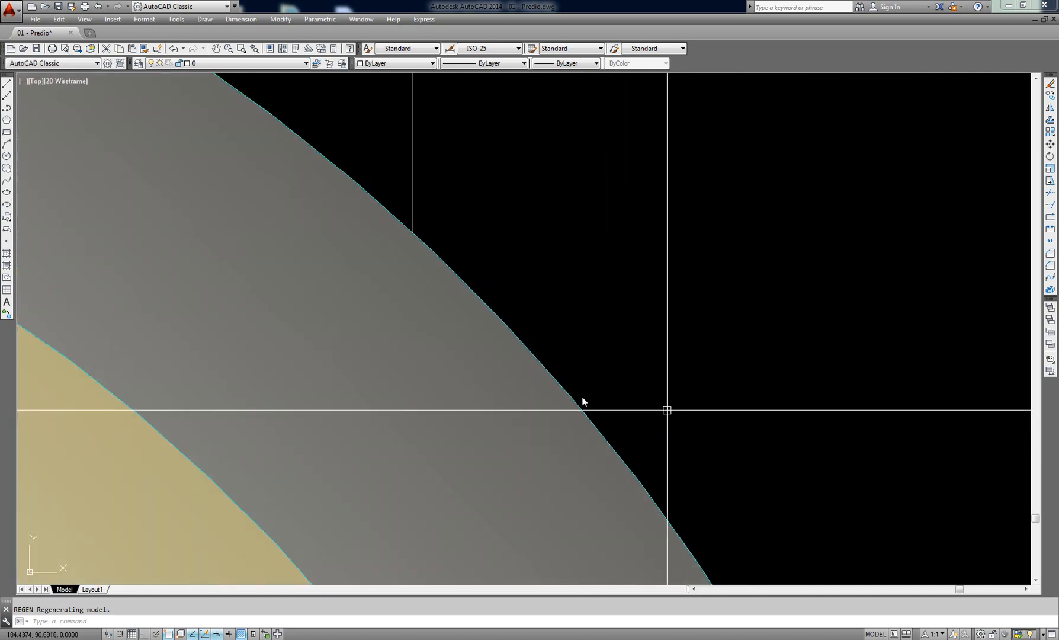
scroll(558, 361, up, 1)
scroll(557, 361, down, 3)
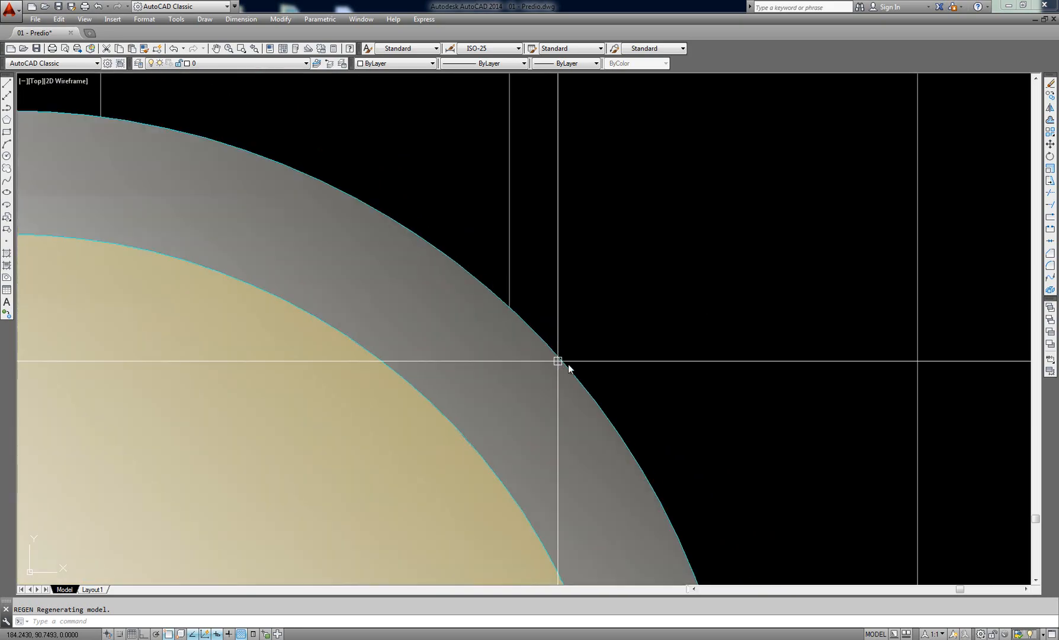
Step: Examine the doors' rounded corners and the lower arched windows at several magnifications, finishing with the full drawing extents
scroll(620, 435, down, 2)
scroll(497, 298, down, 5)
middle_click(567, 320)
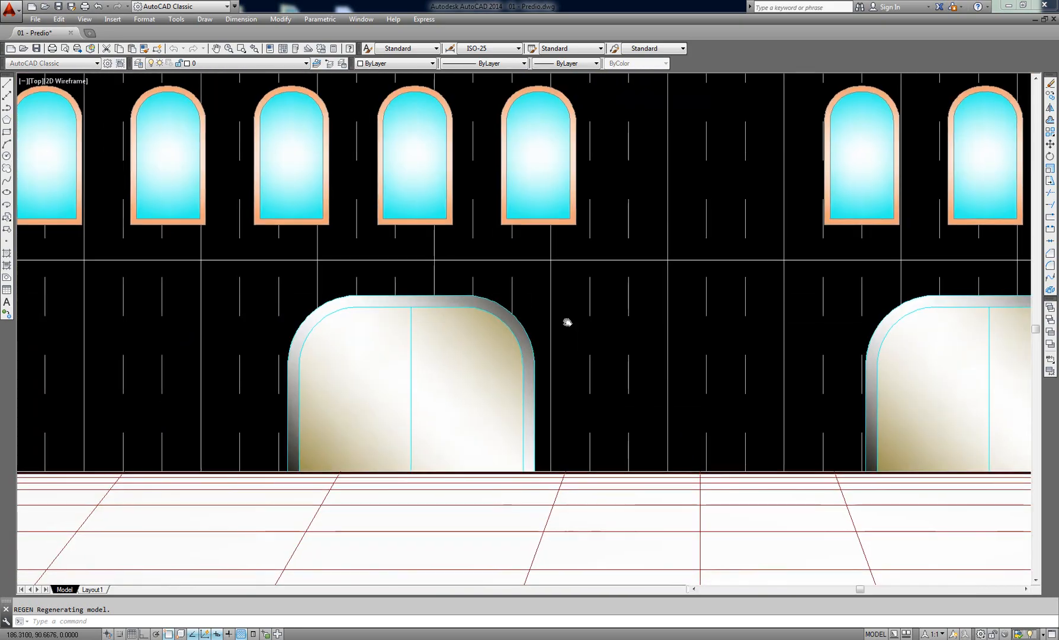
middle_click(567, 321)
scroll(490, 463, up, 8)
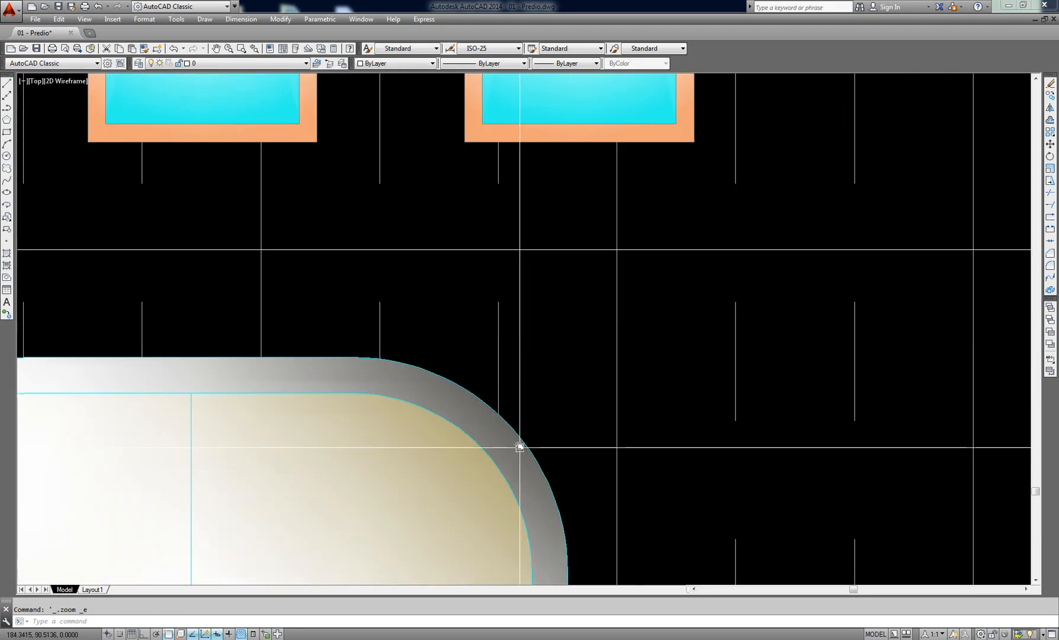
scroll(519, 443, down, 1)
scroll(539, 379, down, 4)
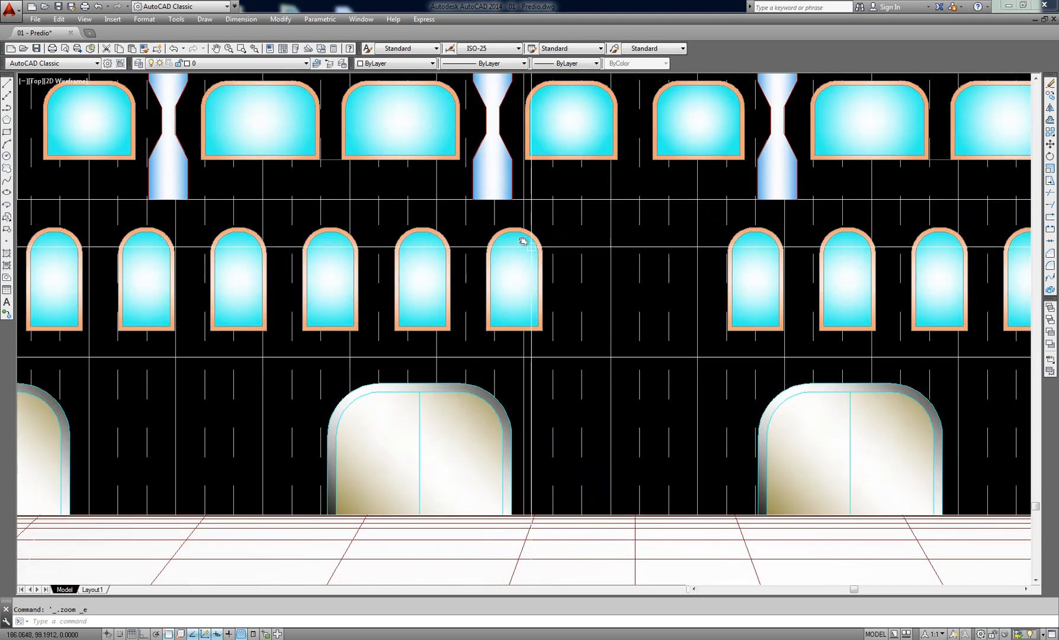
scroll(539, 237, up, 8)
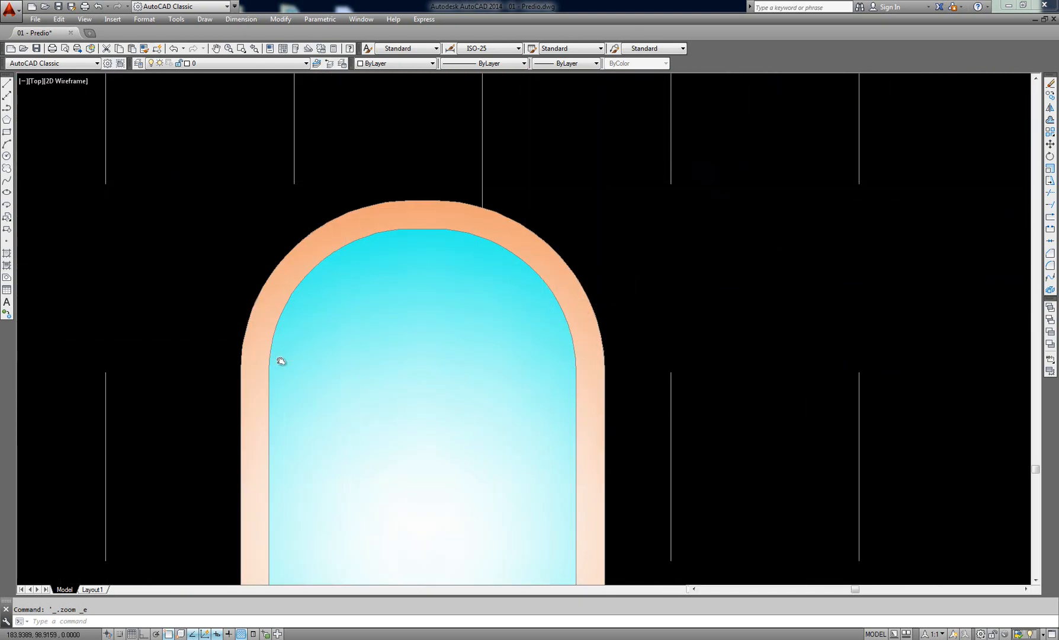
scroll(279, 360, down, 10)
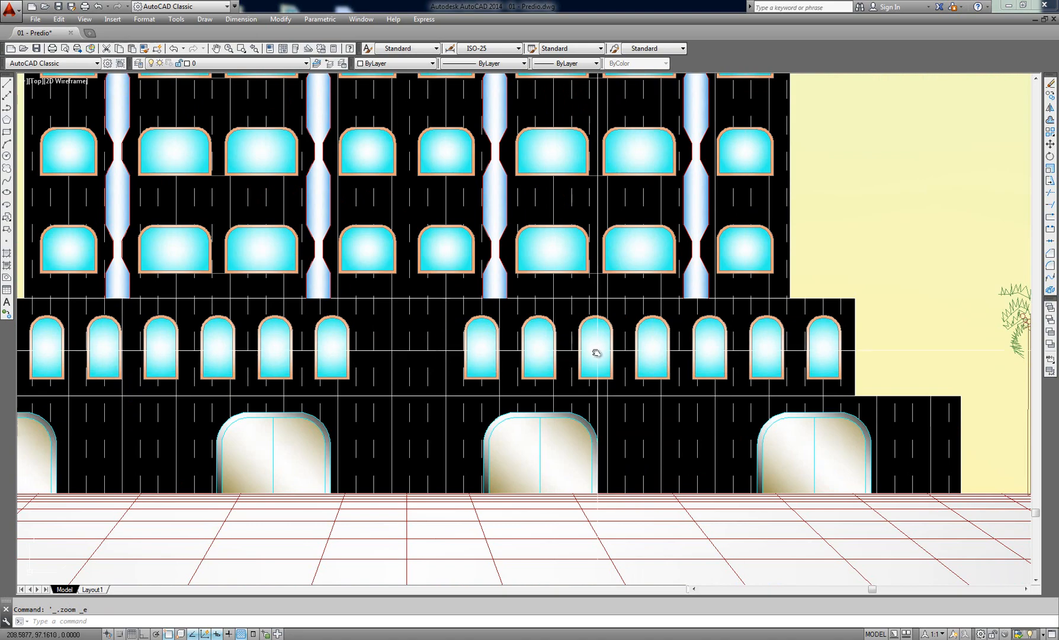
middle_drag(478, 372, 566, 358)
middle_click(564, 358)
middle_click(564, 359)
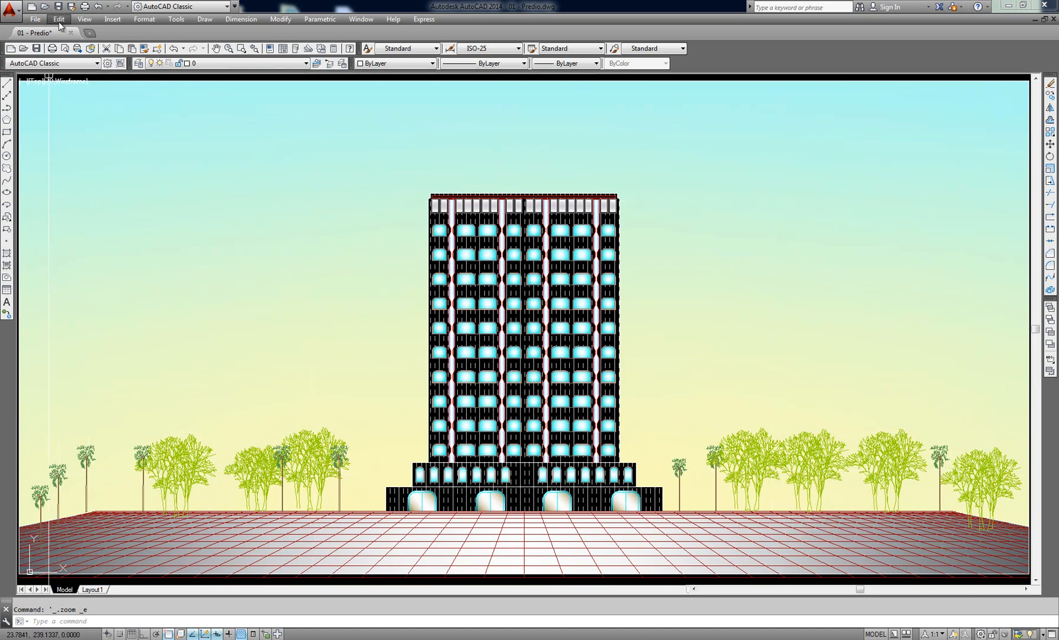
Step: Open the drawing 02 - Selecionar e apagar from the aula 02 folder and turn off its grid display
click(45, 7)
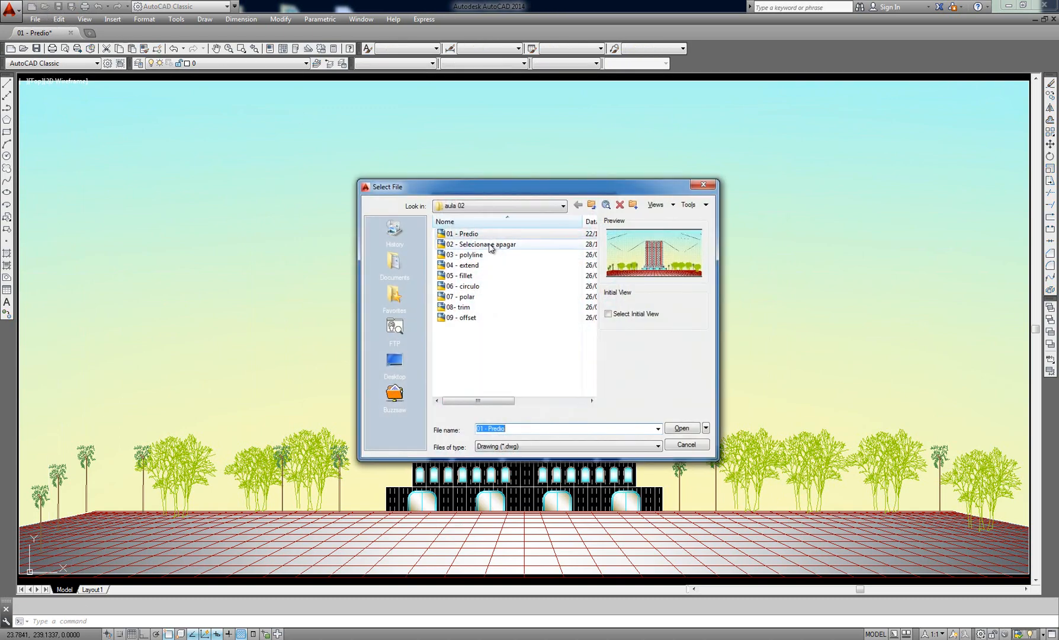
click(494, 245)
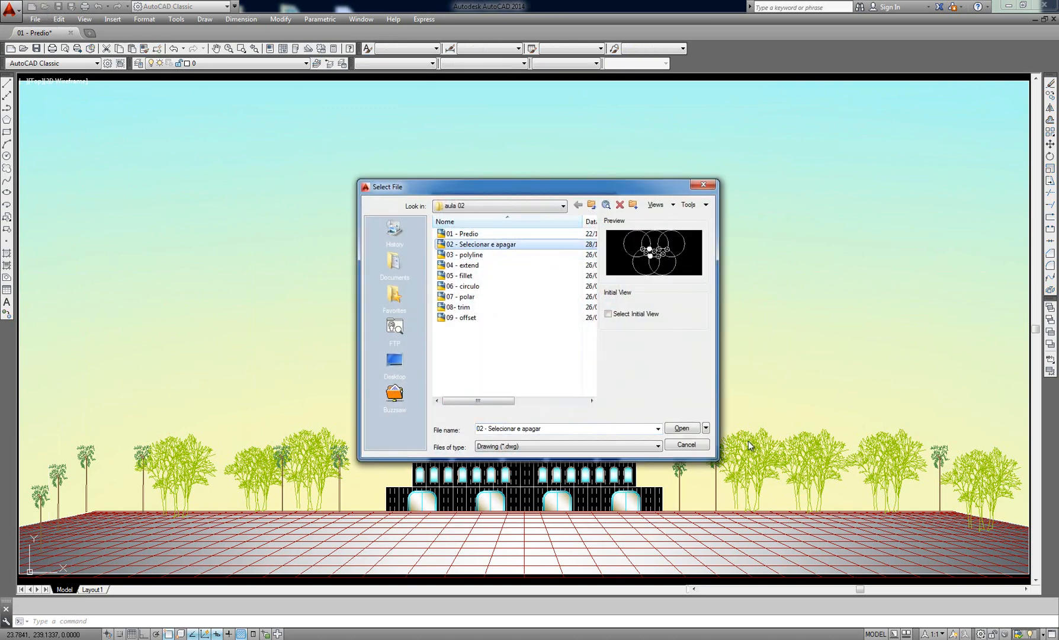
click(681, 429)
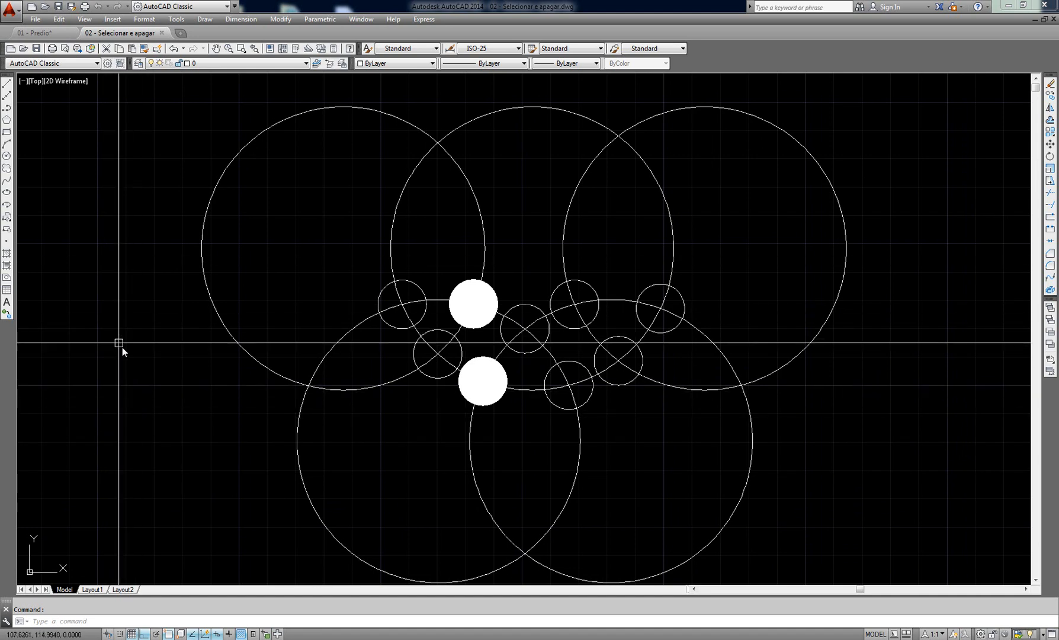
key(F7)
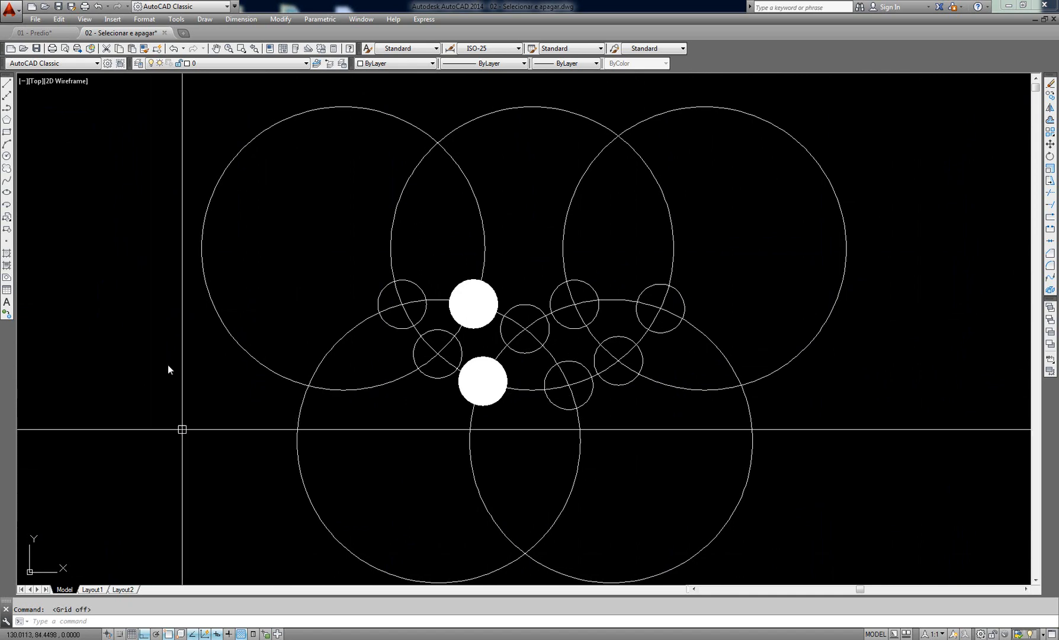
key(F7)
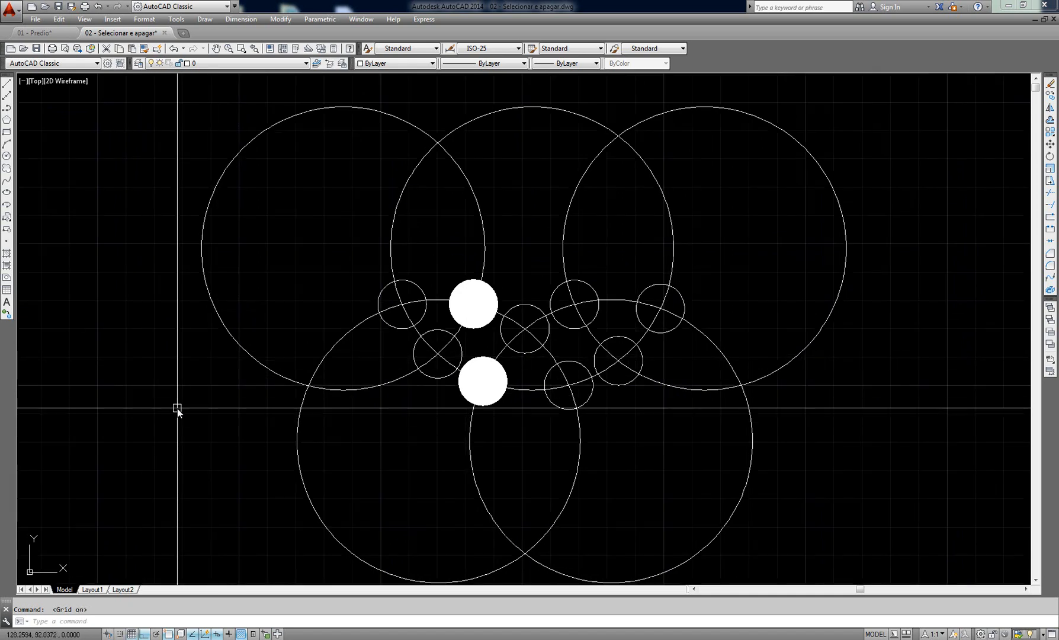
key(F7)
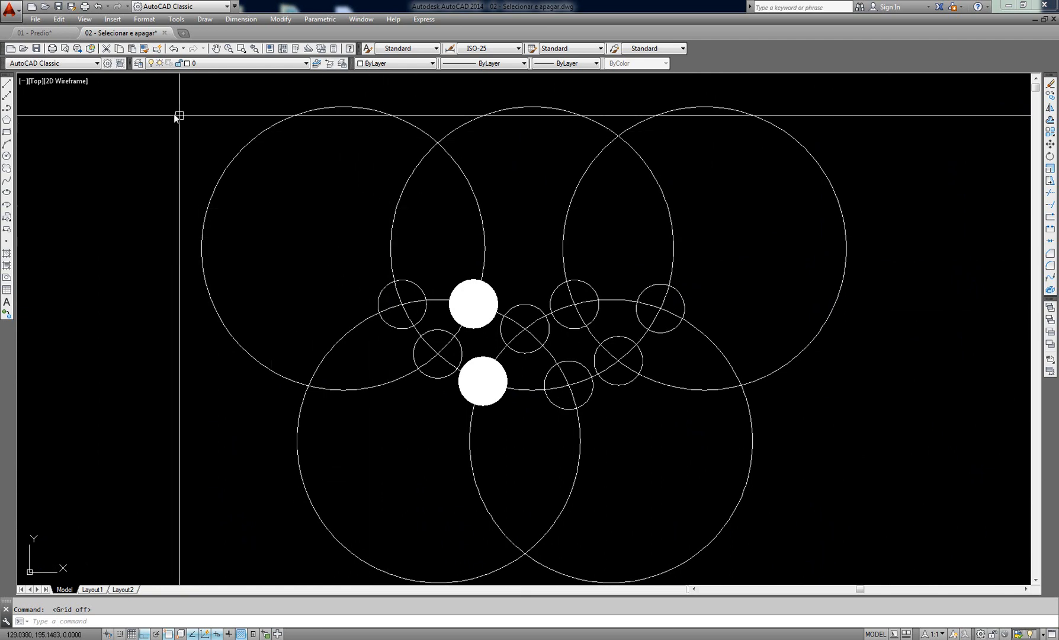
Step: Preview a window selection and a crossing selection over the circles, cancelling each one before completing it
click(108, 104)
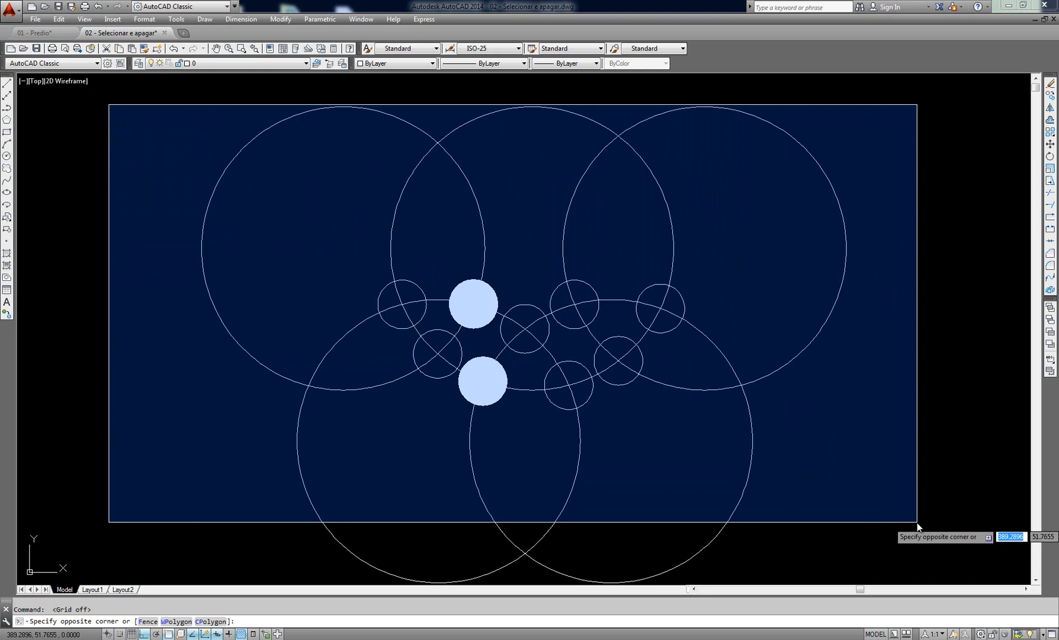
key(Escape)
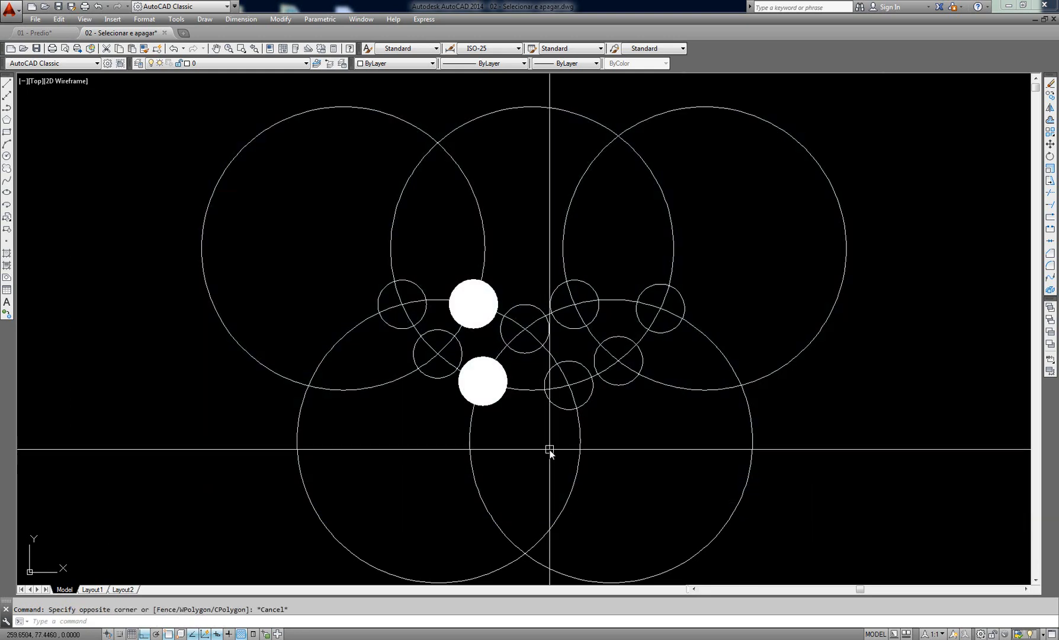
click(991, 91)
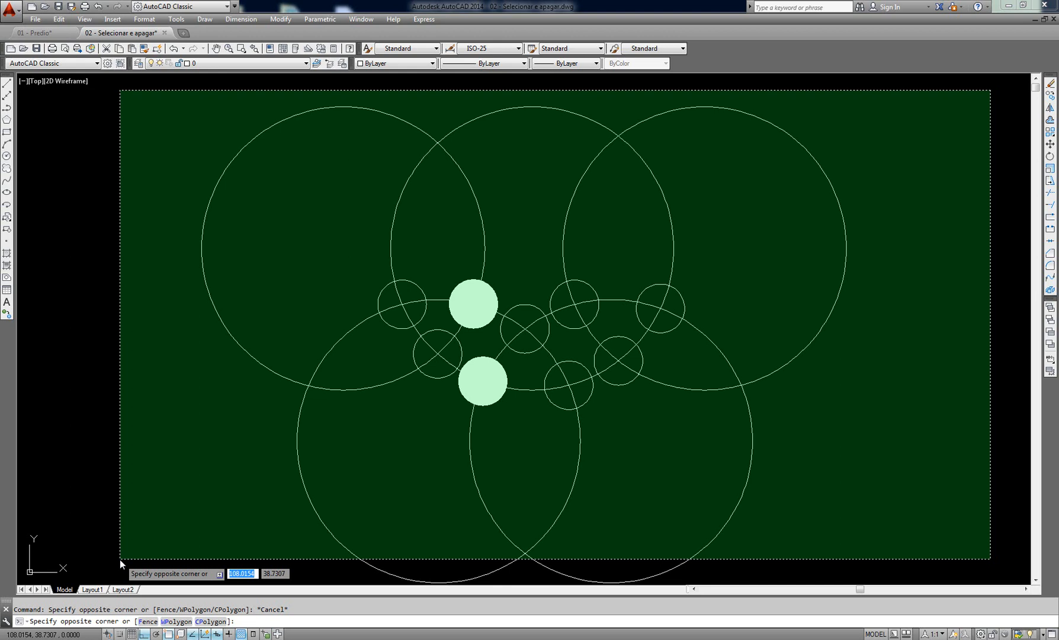
key(Escape)
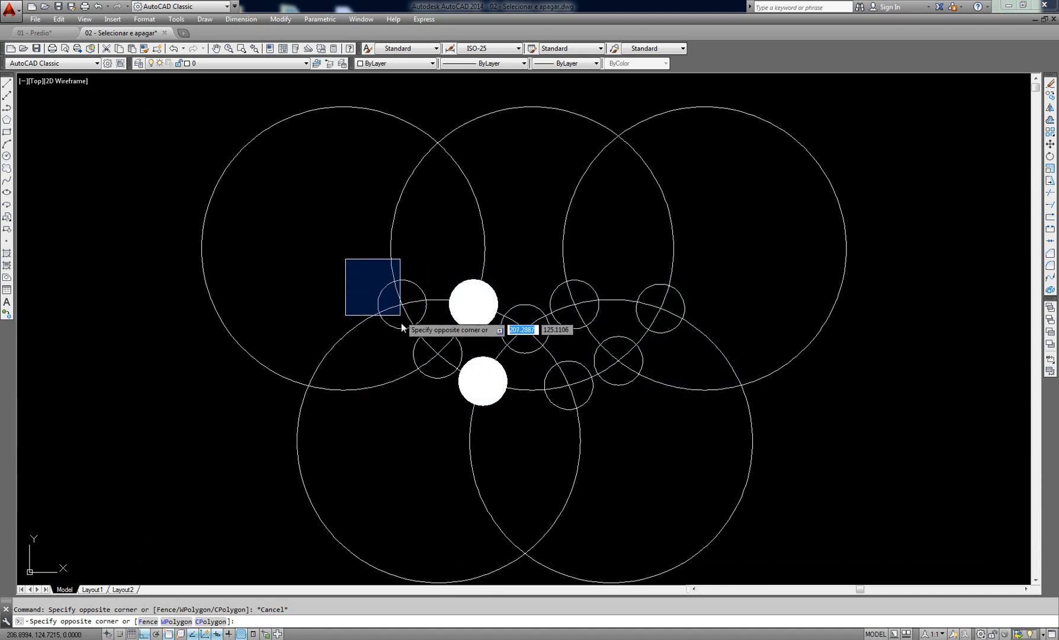
key(Escape)
Step: Select the small unfilled circle beside the upper filled circle by picking it directly, and clear the selection
scroll(407, 308, up, 6)
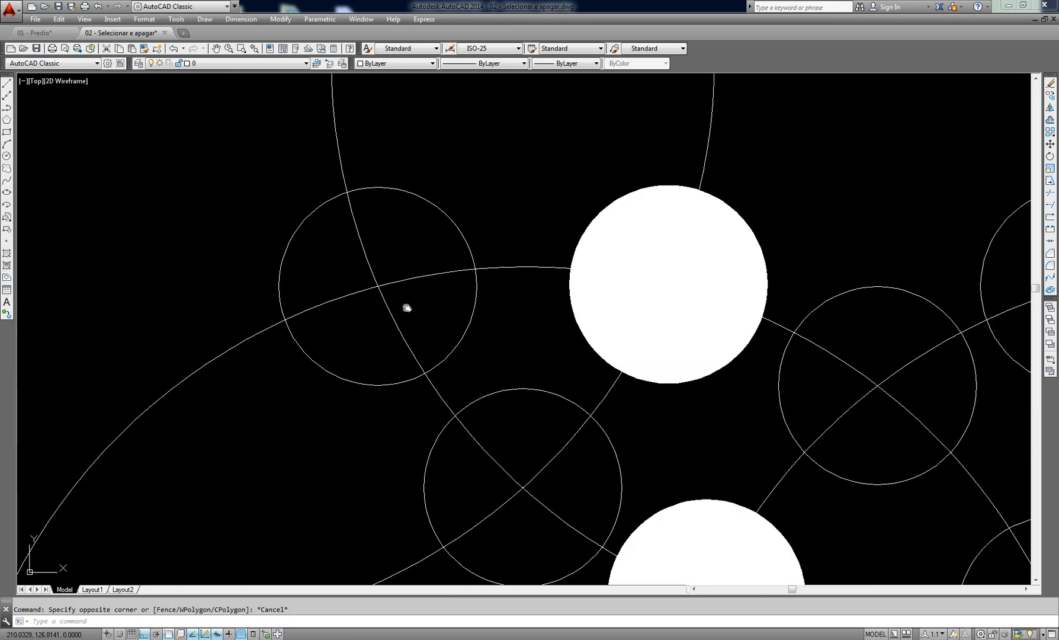
middle_drag(562, 327, 586, 313)
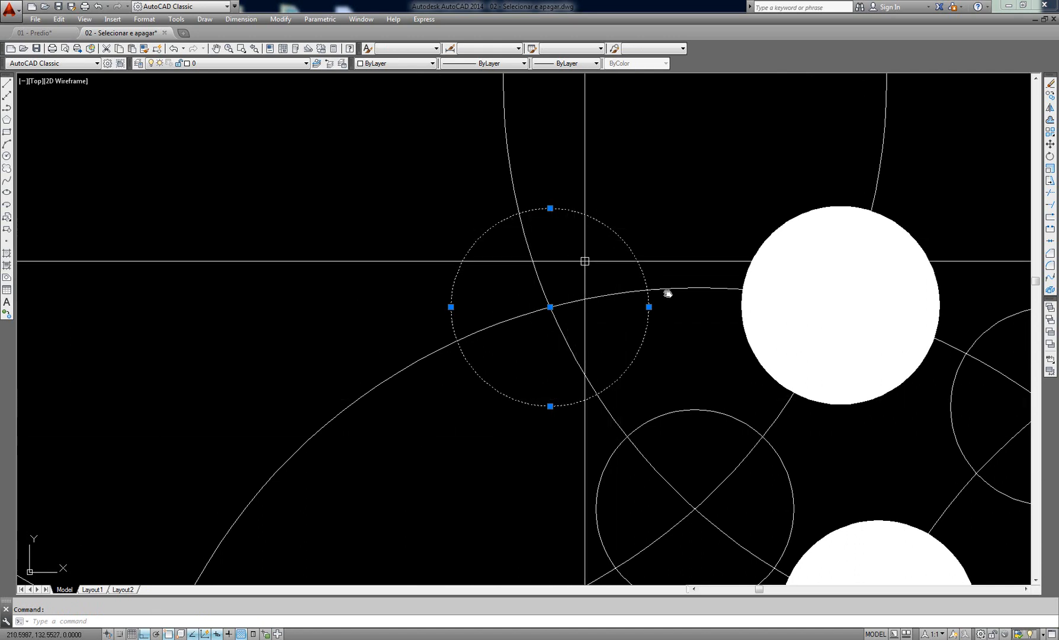
middle_drag(660, 293, 626, 291)
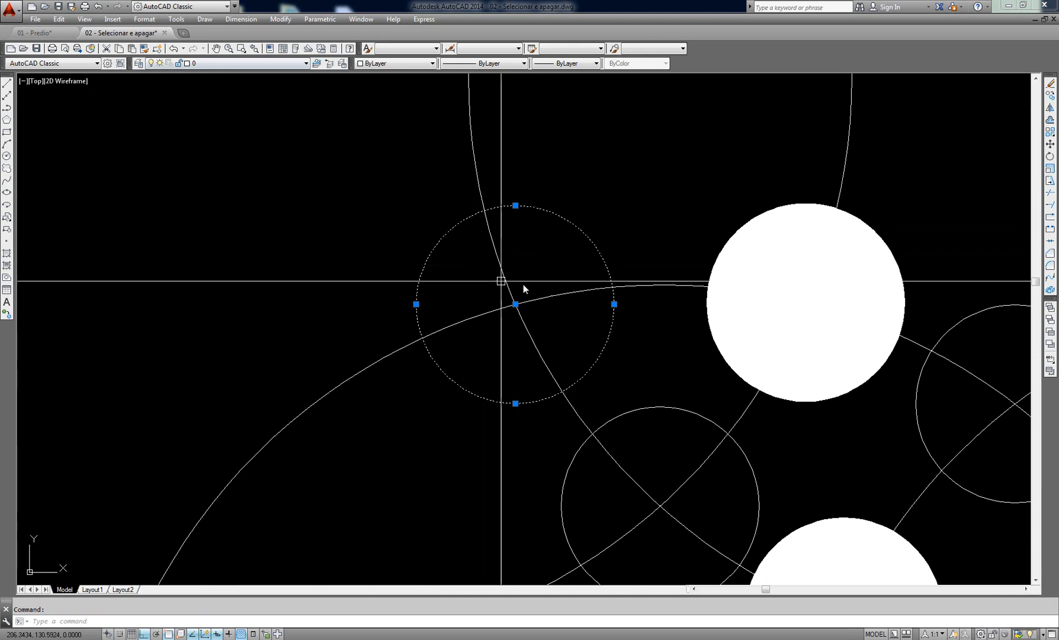
key(Escape)
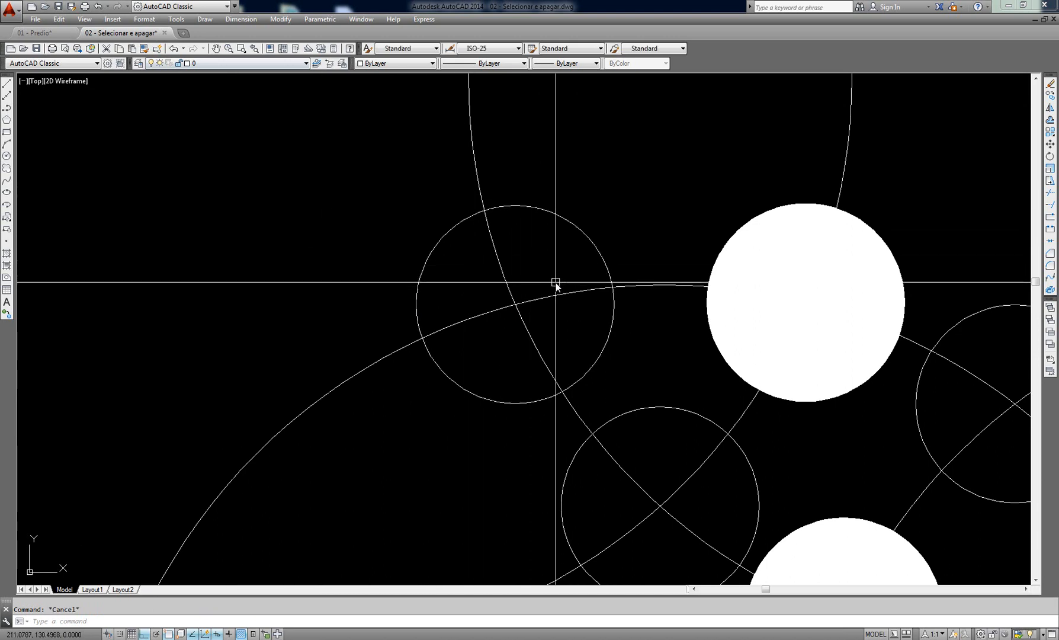
middle_drag(555, 282, 544, 286)
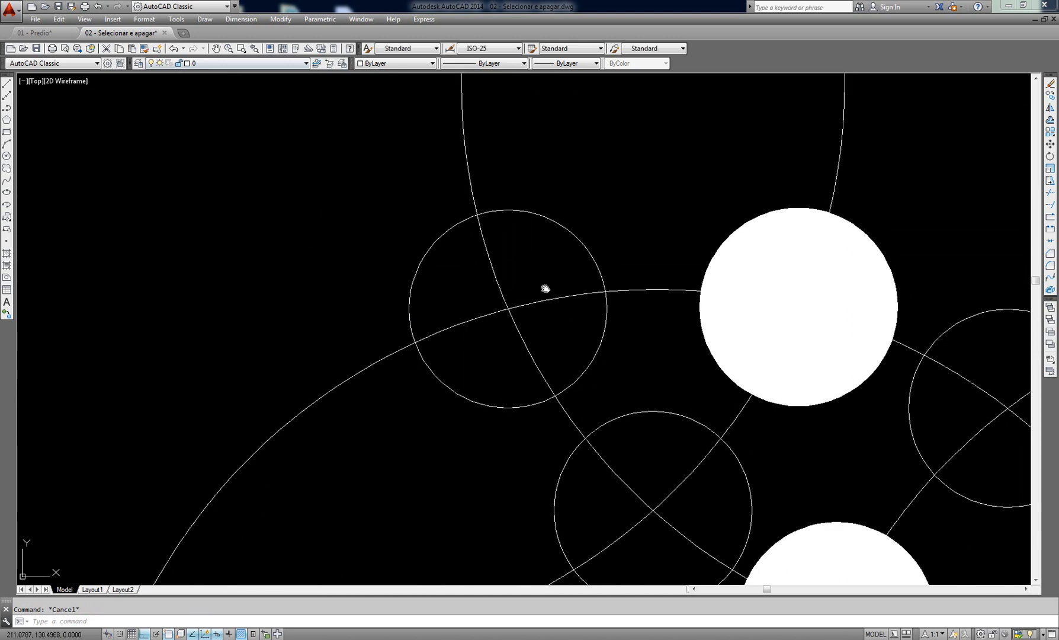
Step: Select the small unfilled circle with a window that fully encloses it, and clear the selection
click(333, 165)
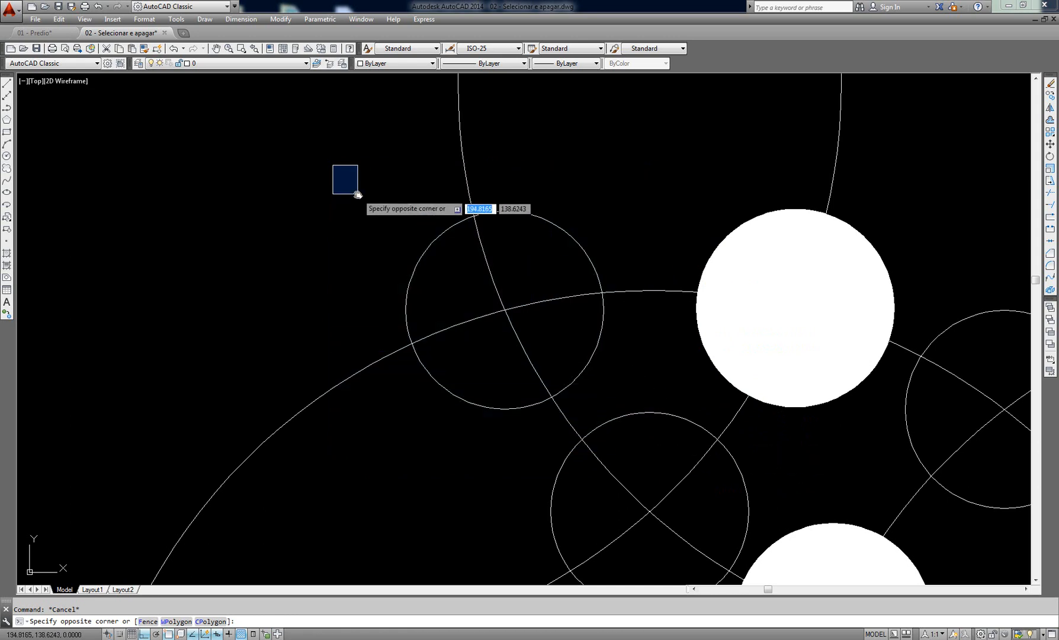
click(657, 449)
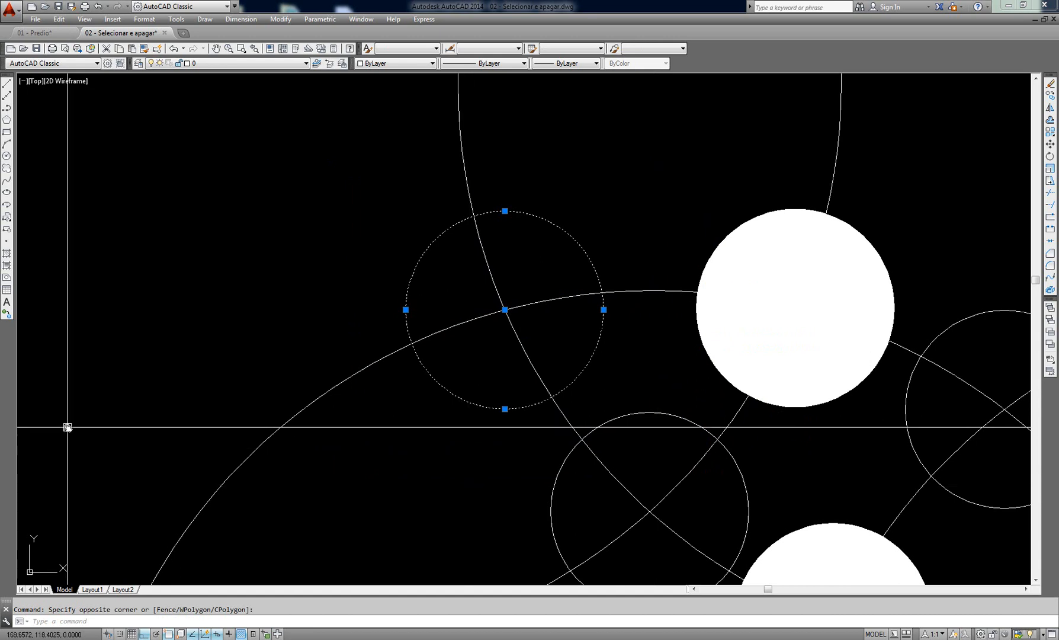
key(Escape)
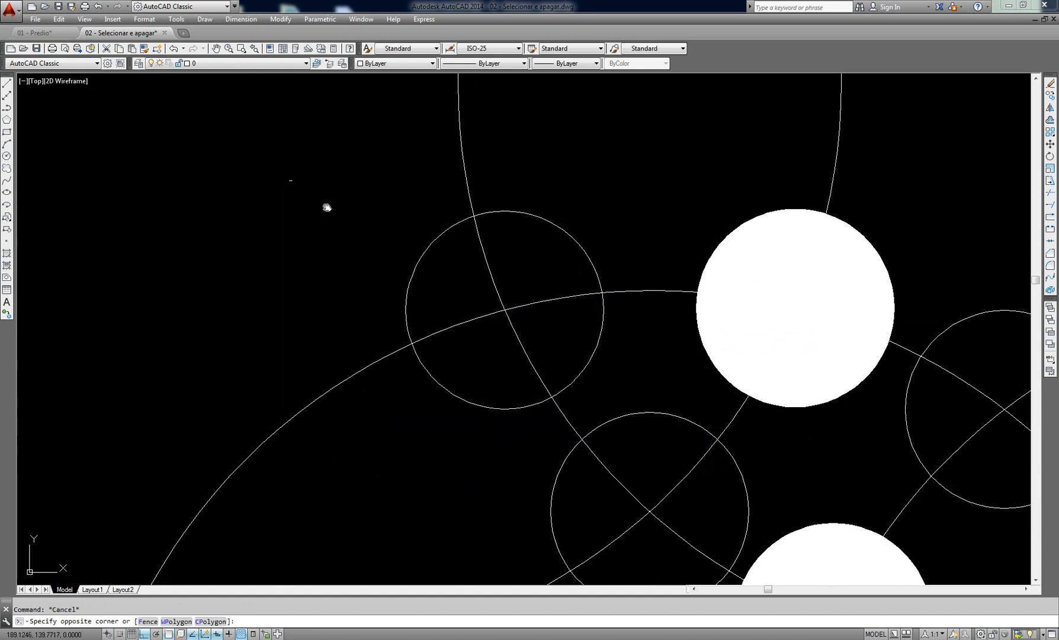
Step: Try to select the small unfilled circle with repeated selection windows that enclose only part of it
click(289, 181)
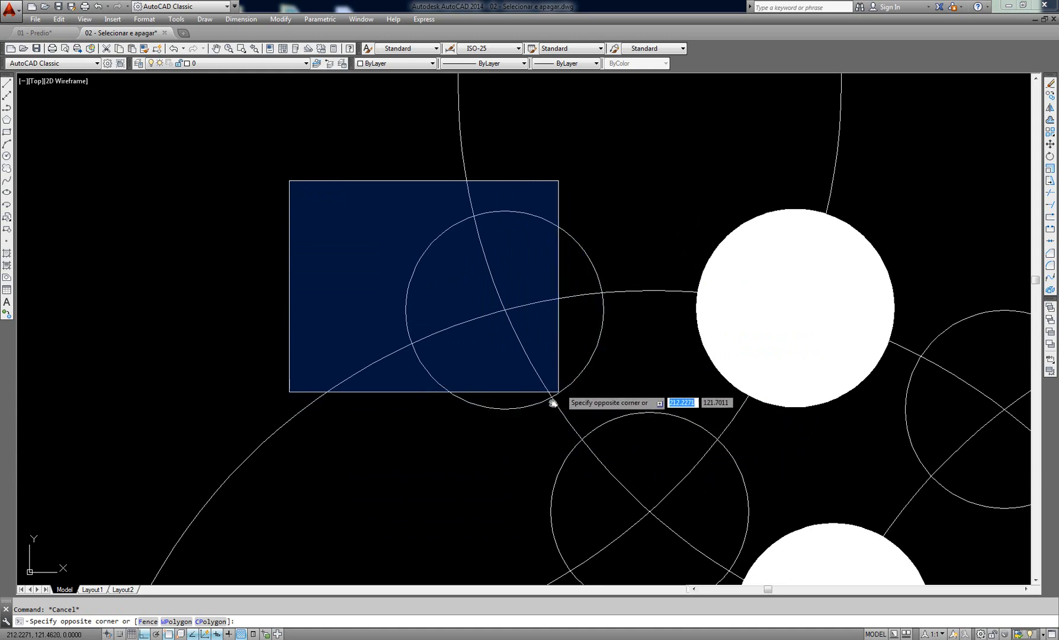
click(586, 418)
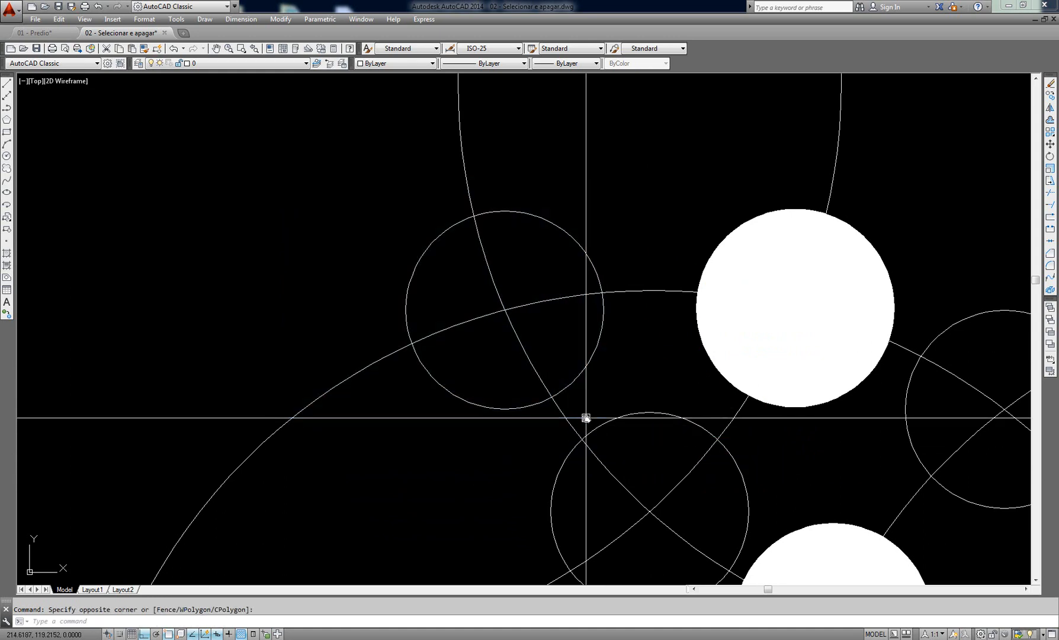
click(382, 188)
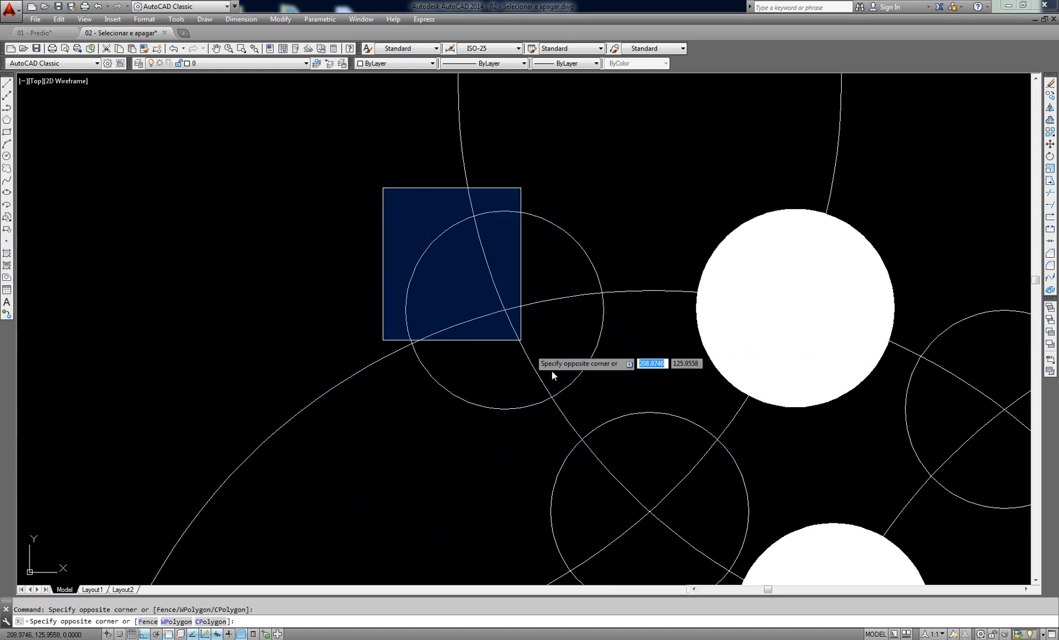
click(586, 420)
click(385, 188)
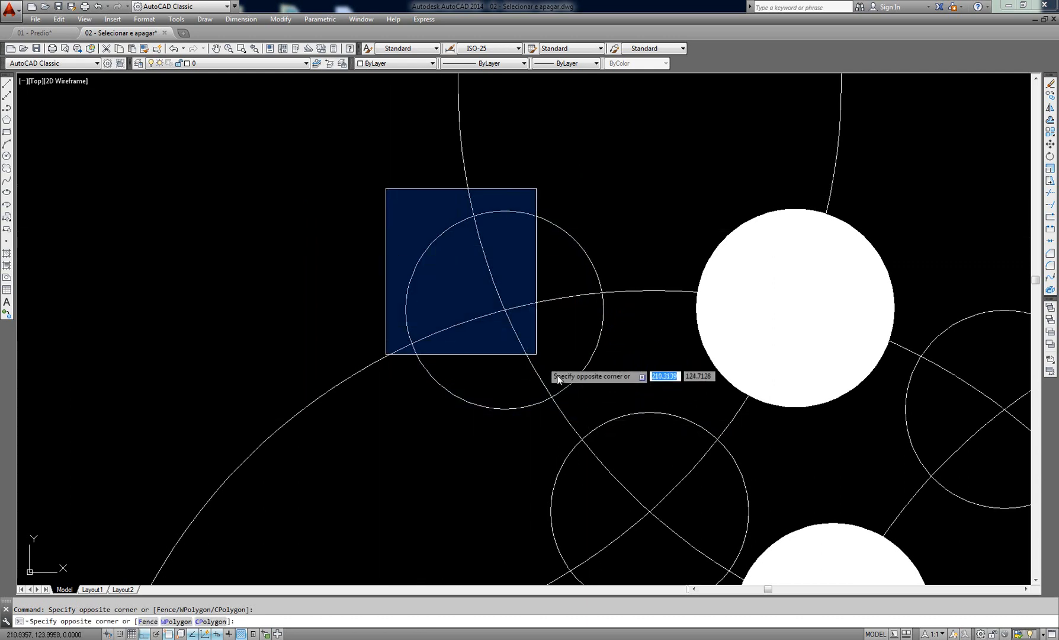
click(585, 418)
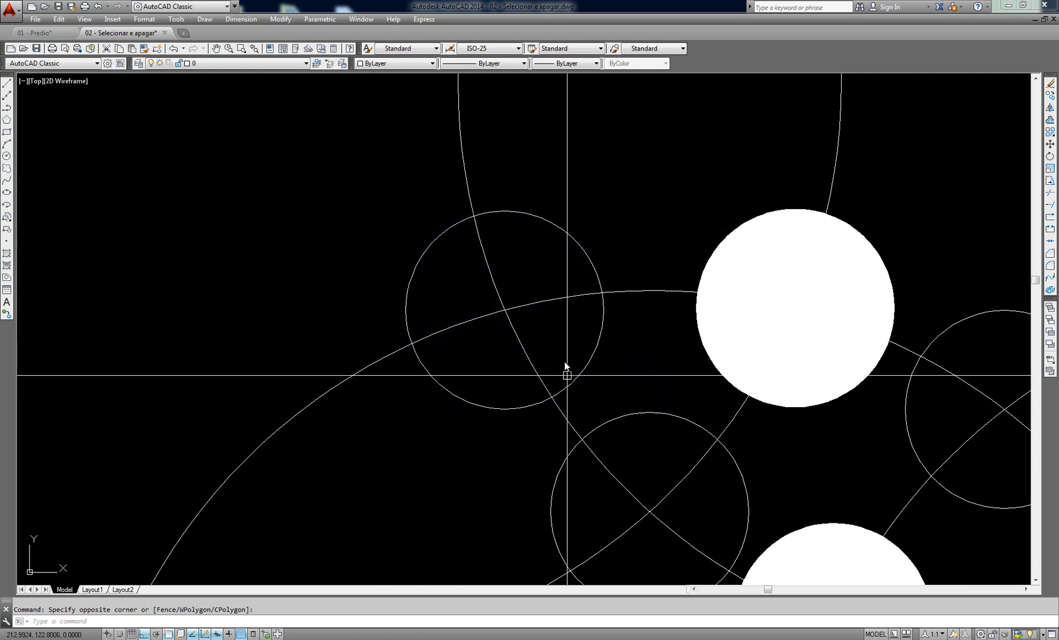
Step: Select the small unfilled circle with a crossing selection that overlaps only part of it, and clear the selection
middle_drag(563, 355, 552, 350)
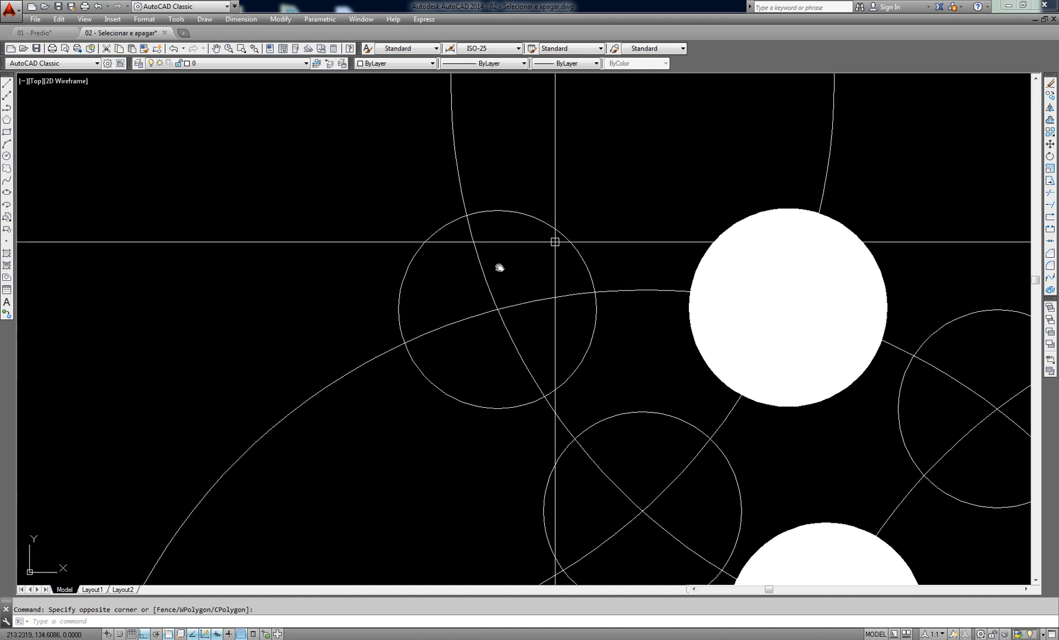
click(674, 133)
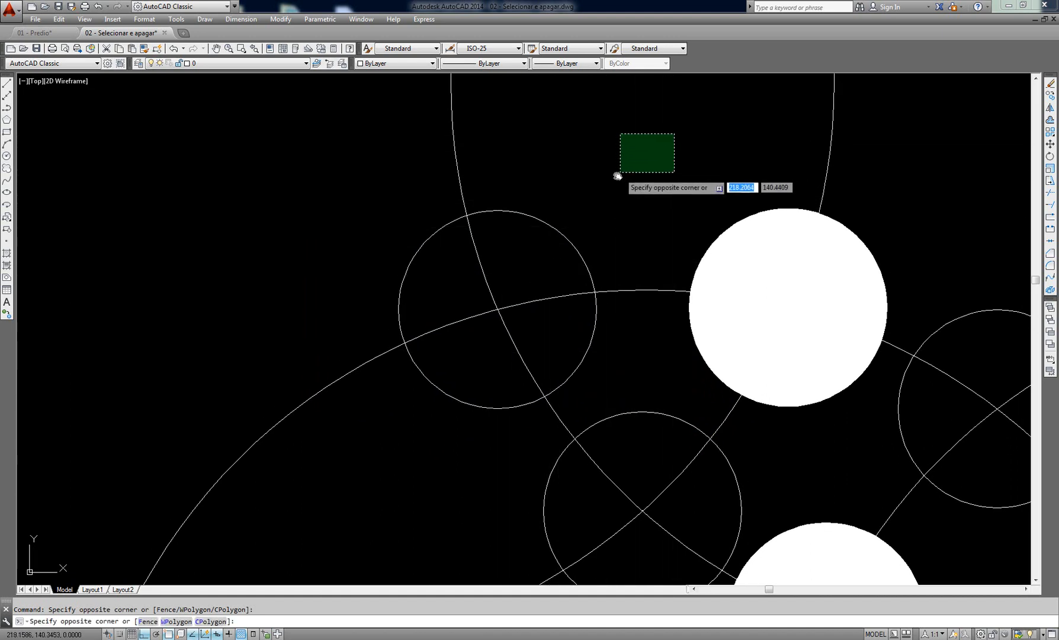
click(547, 240)
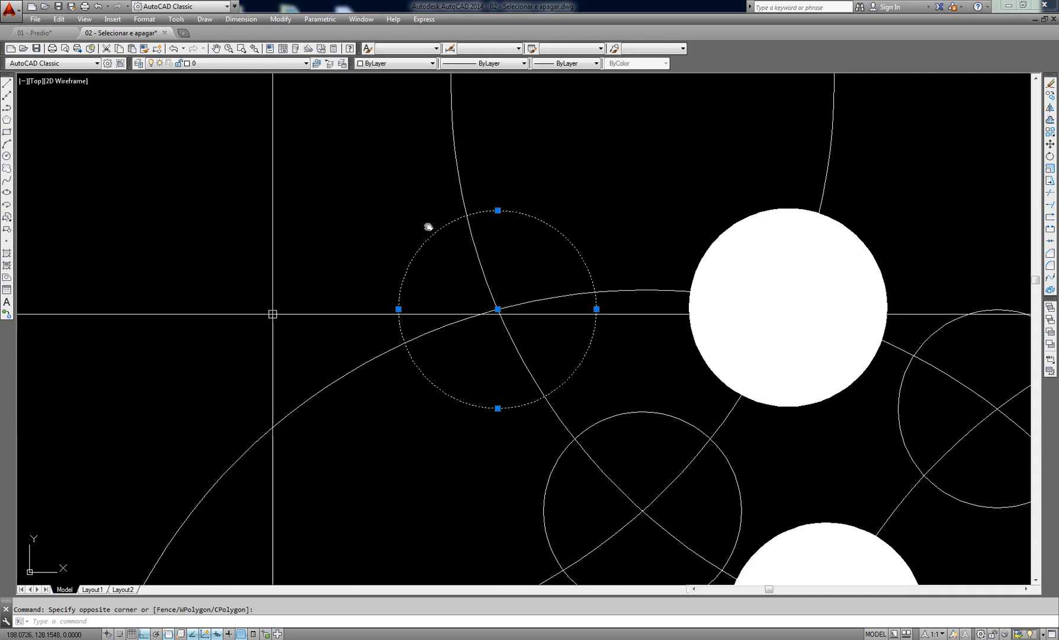
scroll(509, 333, down, 5)
key(Escape)
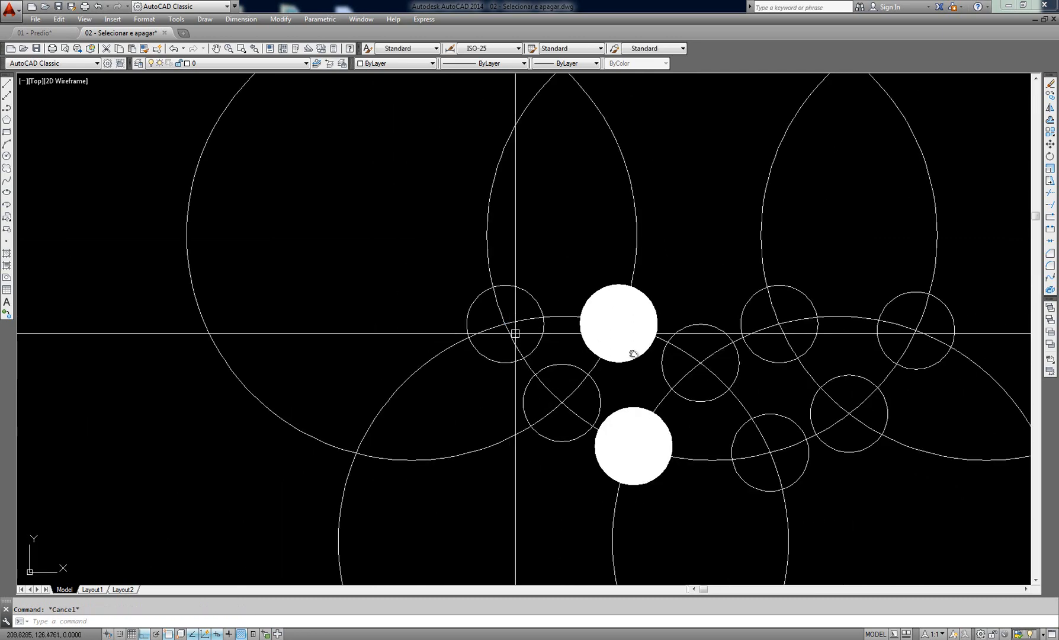
Step: Pick three of the small unfilled circles around the filled ones individually, and clear the selection
middle_drag(631, 347, 520, 333)
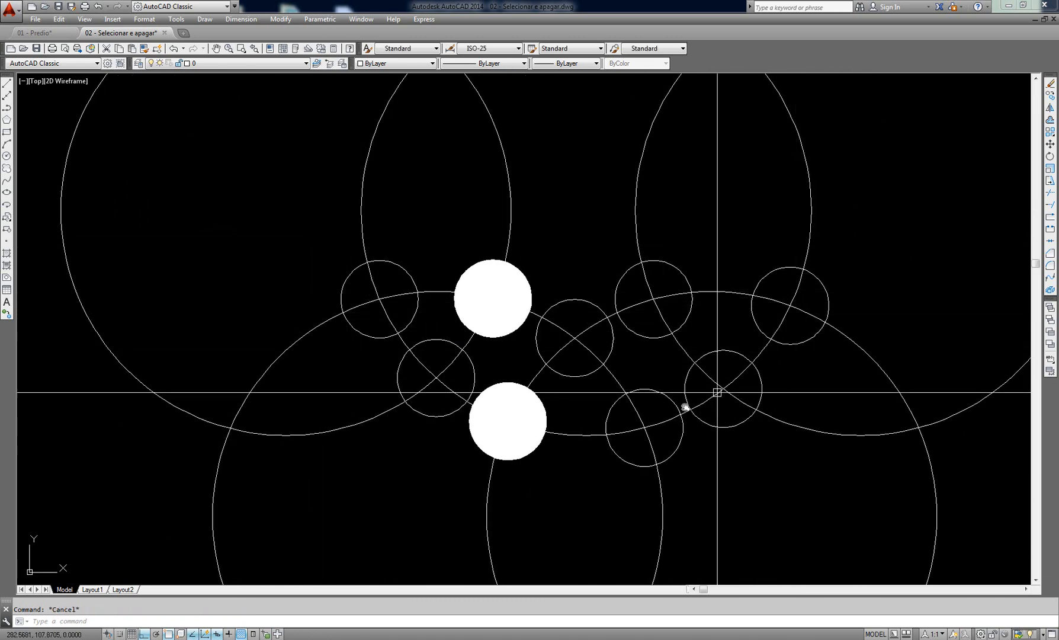
scroll(508, 326, down, 2)
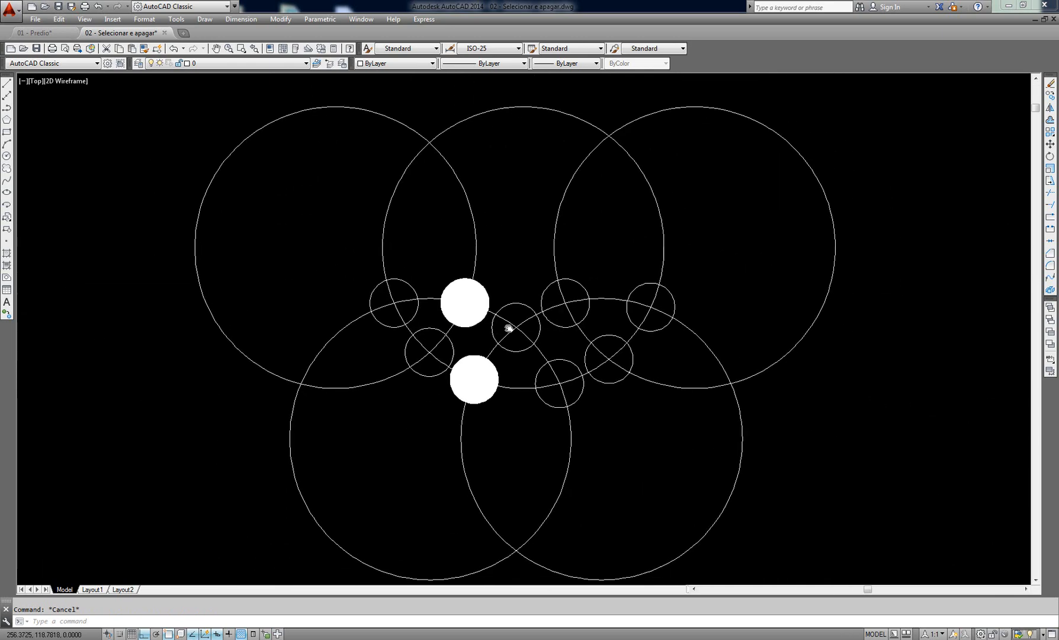
click(379, 282)
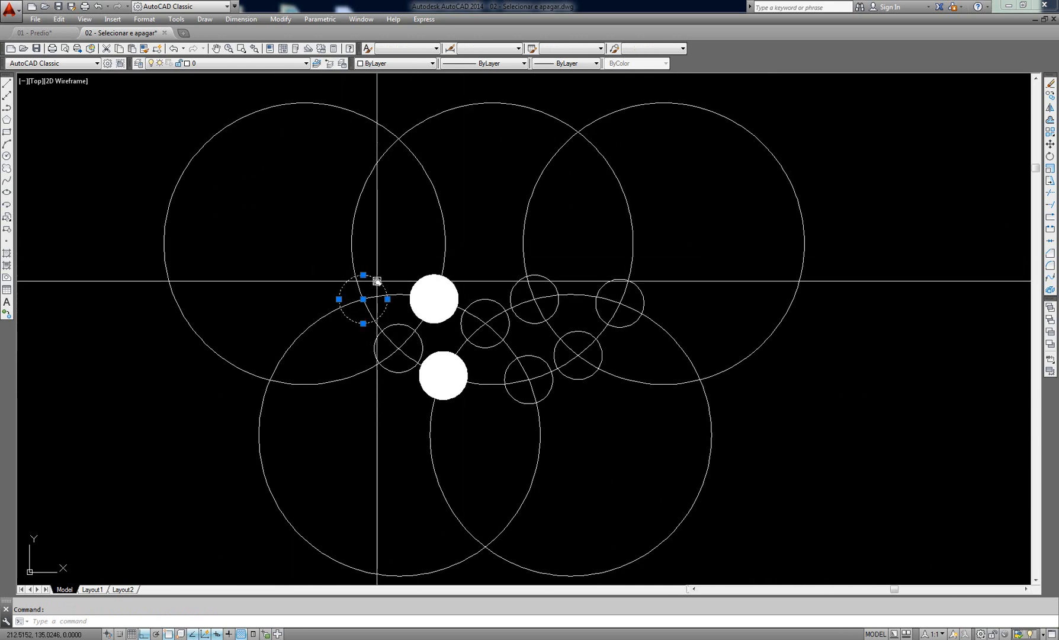
click(415, 330)
click(461, 325)
key(Escape)
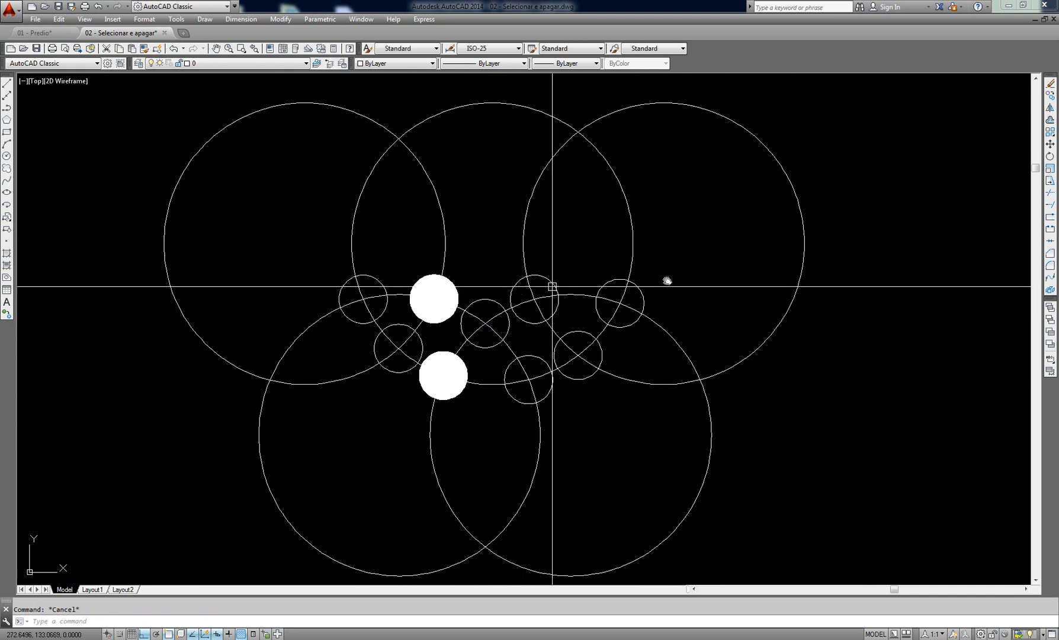
Step: Make a crossing selection around the group of small circles that also cuts the large circles, and clear it
click(712, 234)
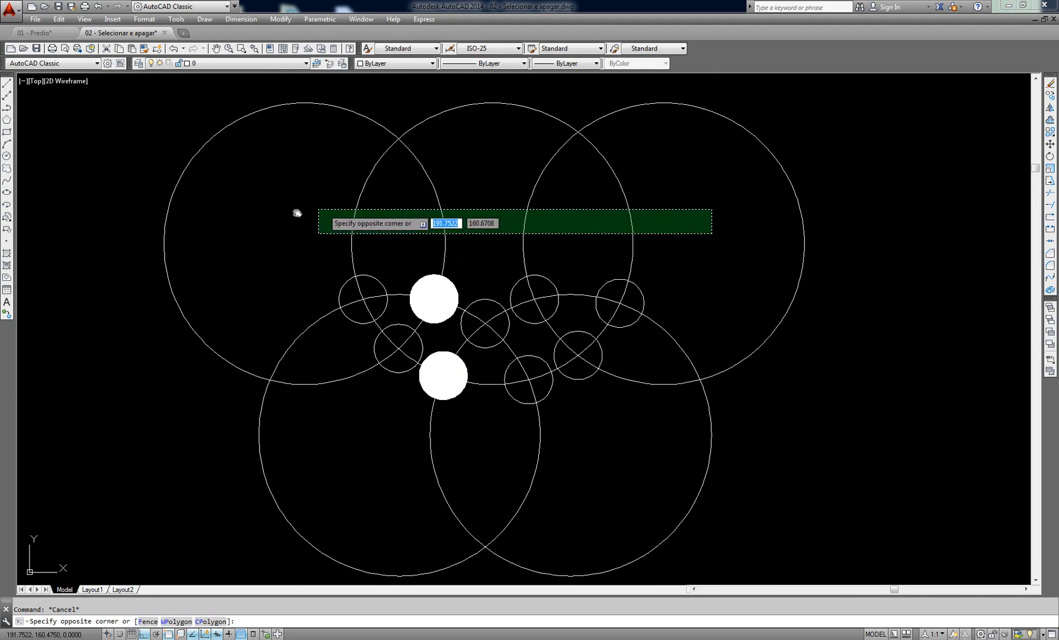
click(278, 467)
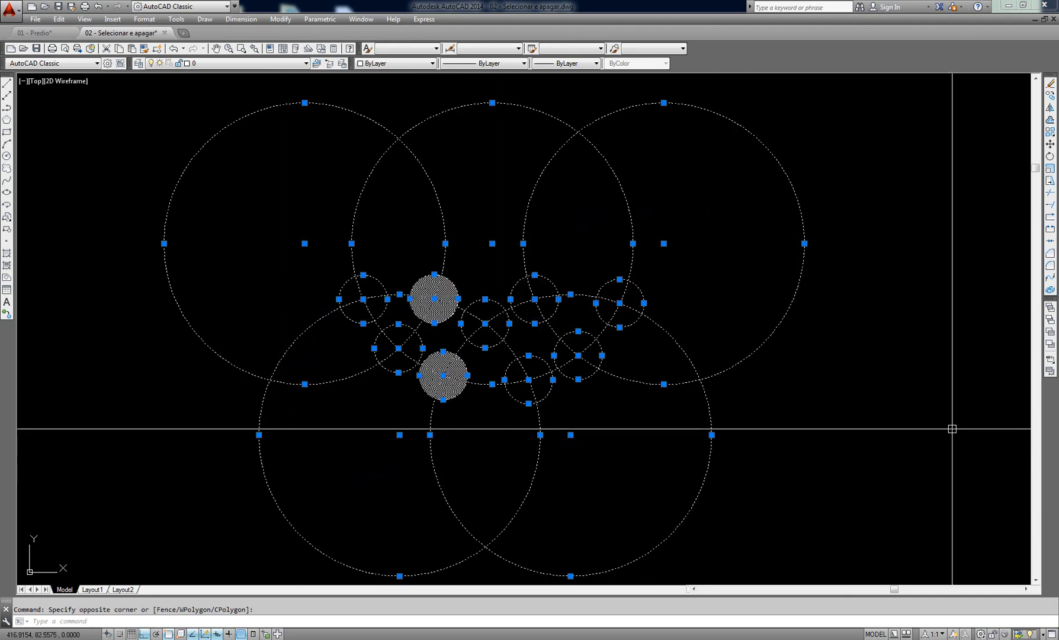
key(Escape)
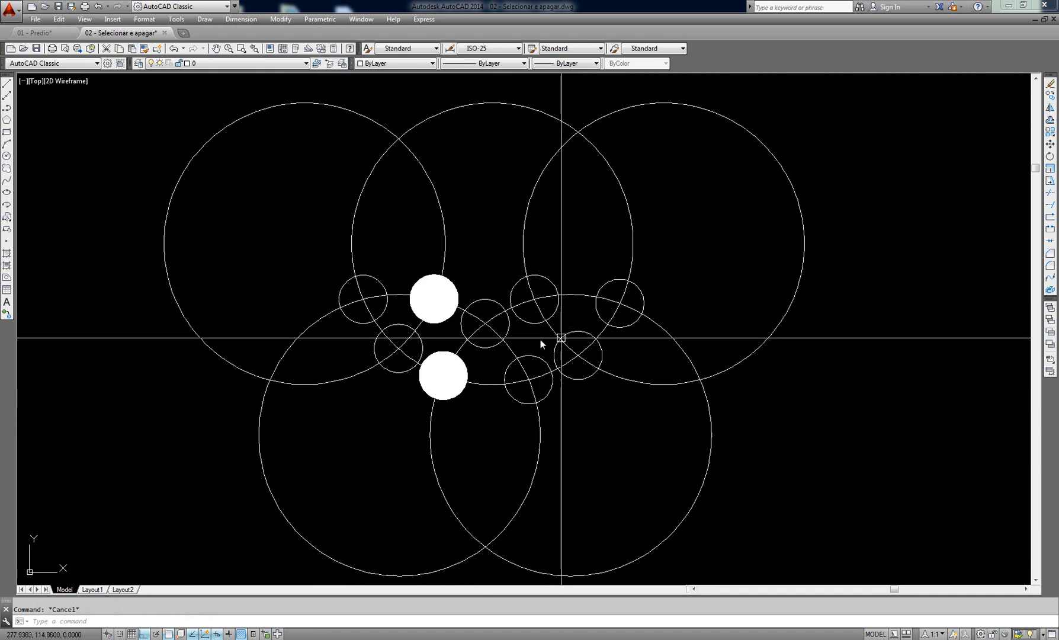
Step: Select only the small circles, filled and unfilled, twice with a window enclosing the group, clearing the selection each time
click(298, 244)
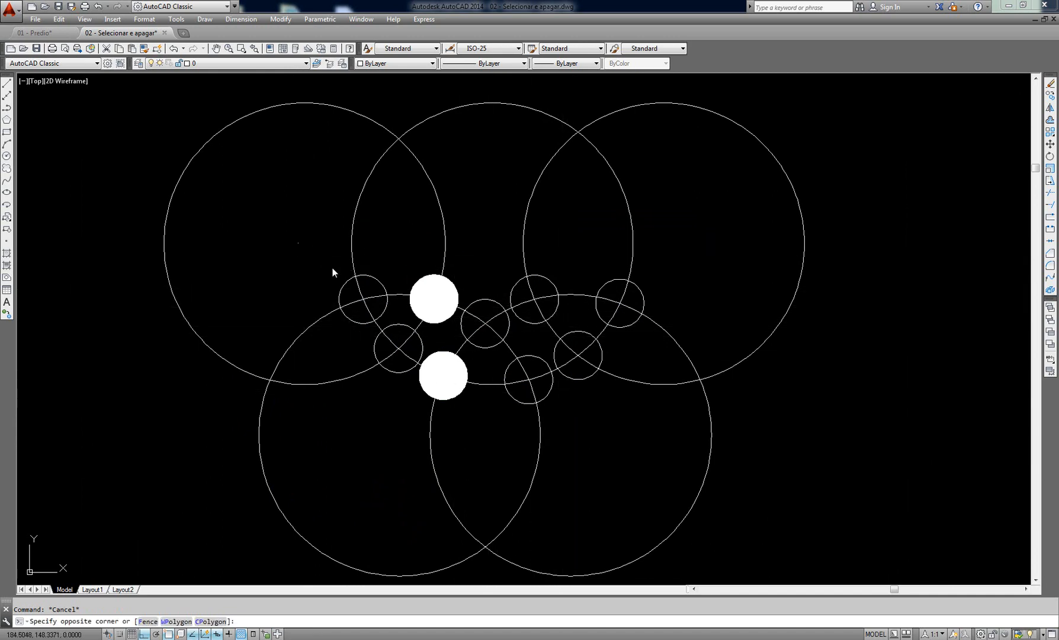
click(674, 420)
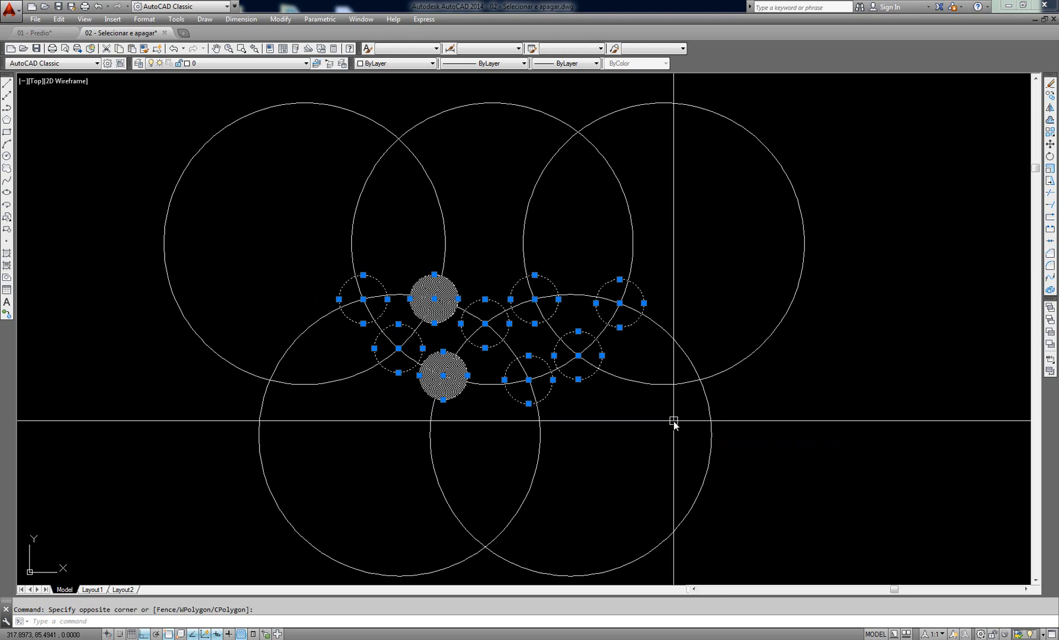
key(Escape)
click(269, 230)
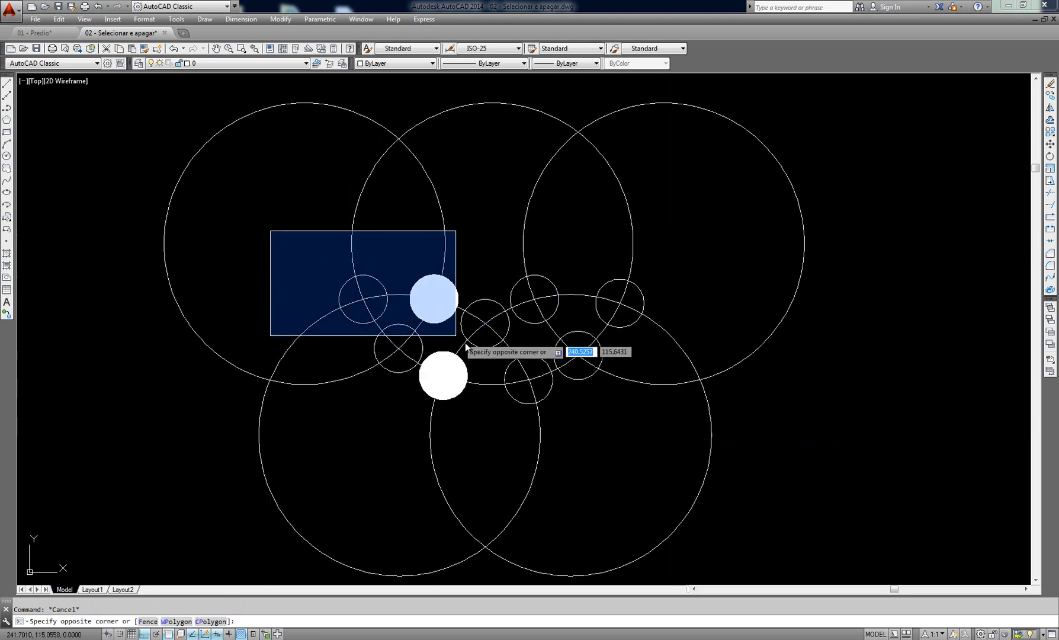
click(704, 428)
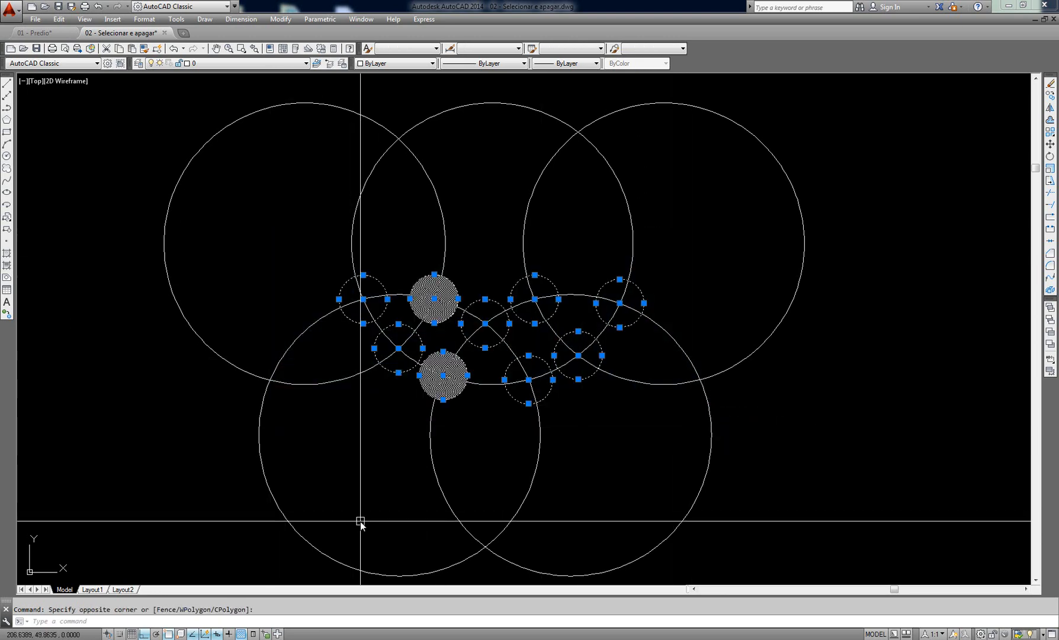
key(Escape)
Step: Repeat the same rectangle around the small circles as a crossing selection, and clear the selection
click(724, 230)
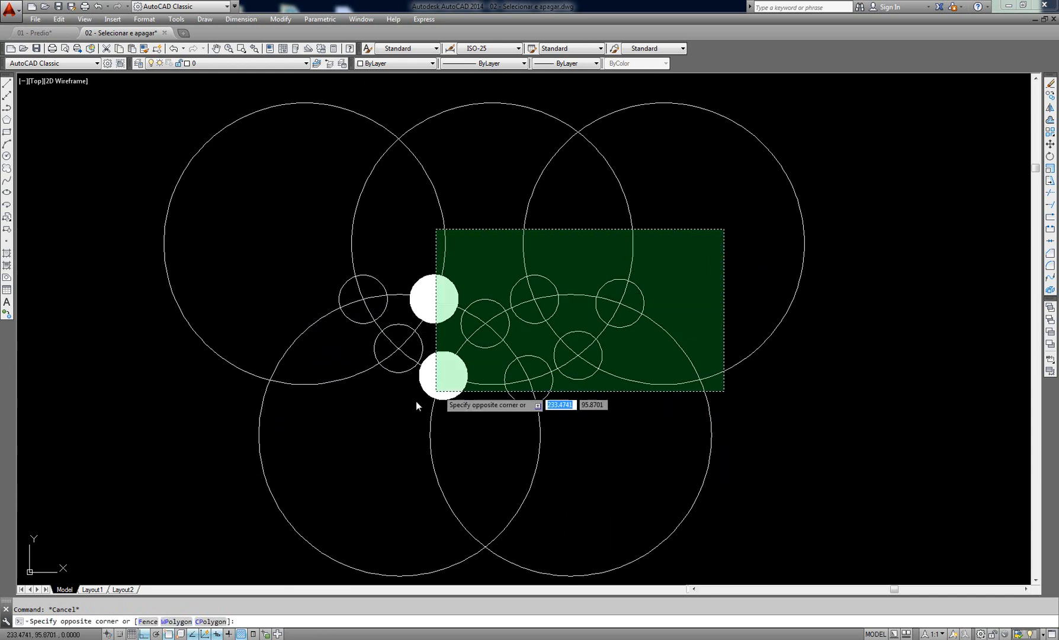
click(274, 429)
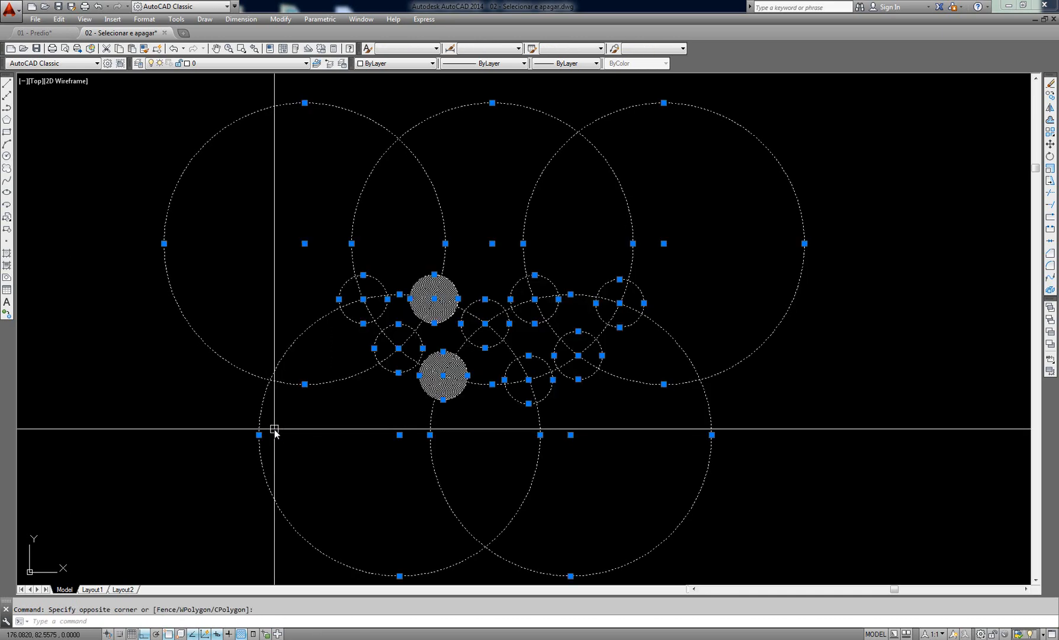
key(Escape)
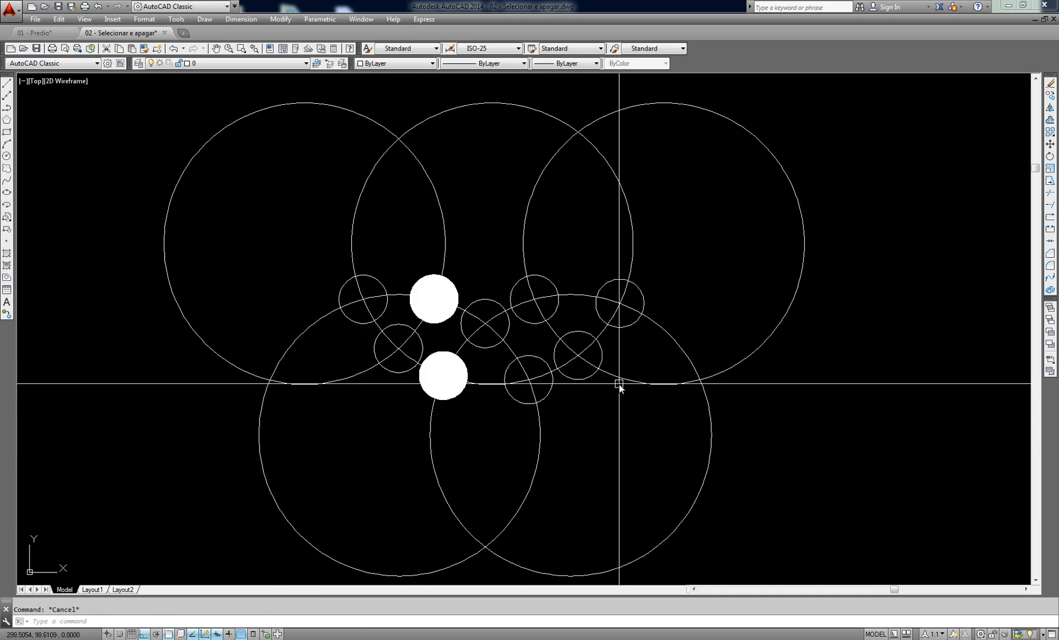
Step: Select the whole drawing with an enclosing window and again with an enclosing crossing selection, clearing the selection each time
mouse_move(594, 415)
middle_down()
mouse_move(716, 416)
mouse_move(656, 394)
middle_up()
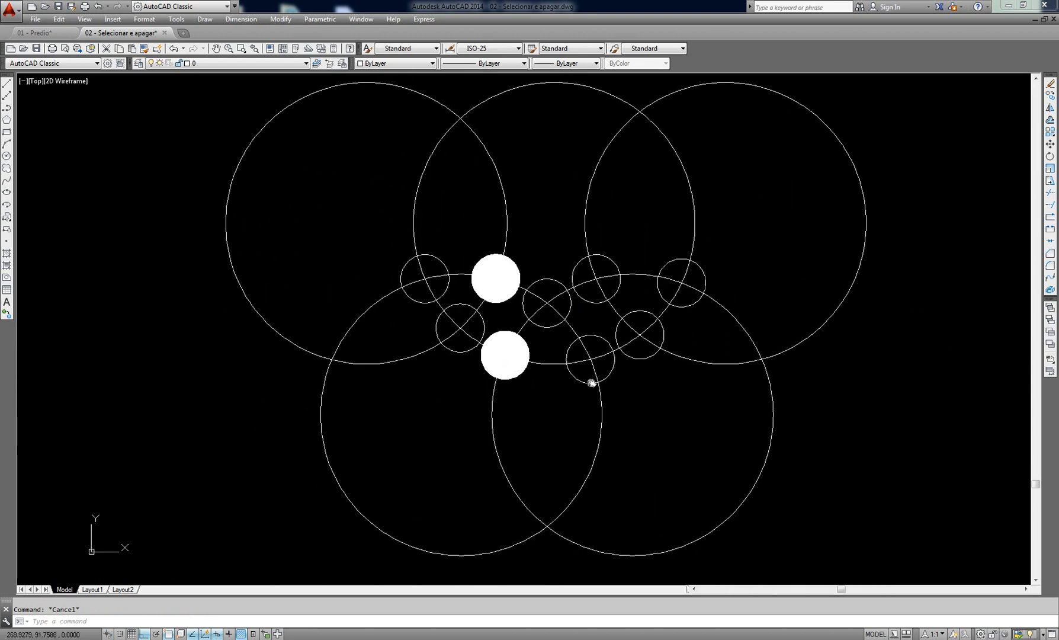
scroll(203, 153, down, 4)
scroll(282, 218, up, 2)
click(192, 144)
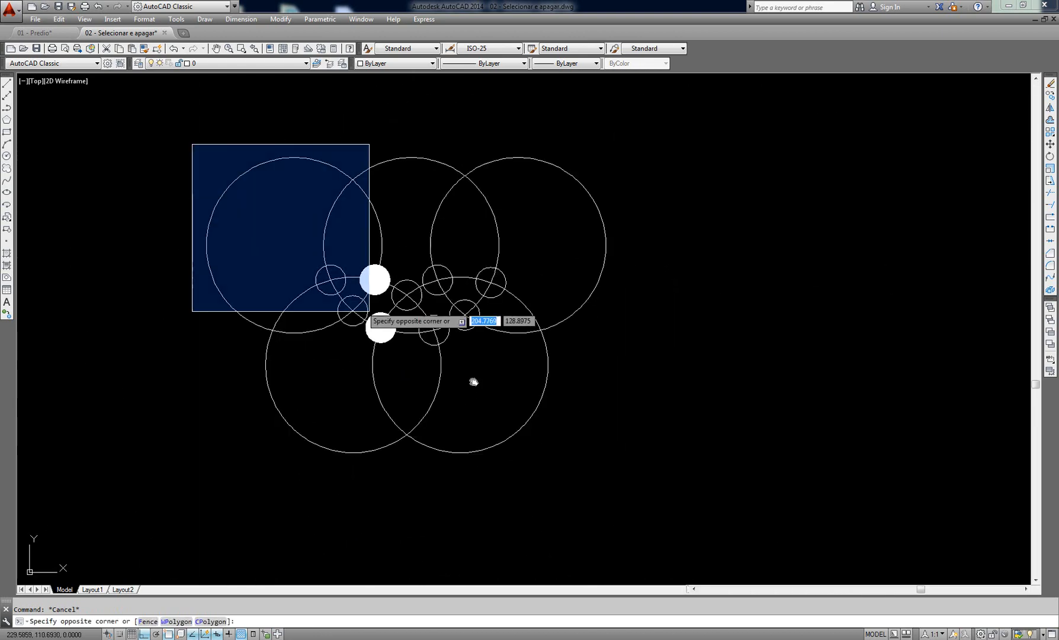
click(737, 492)
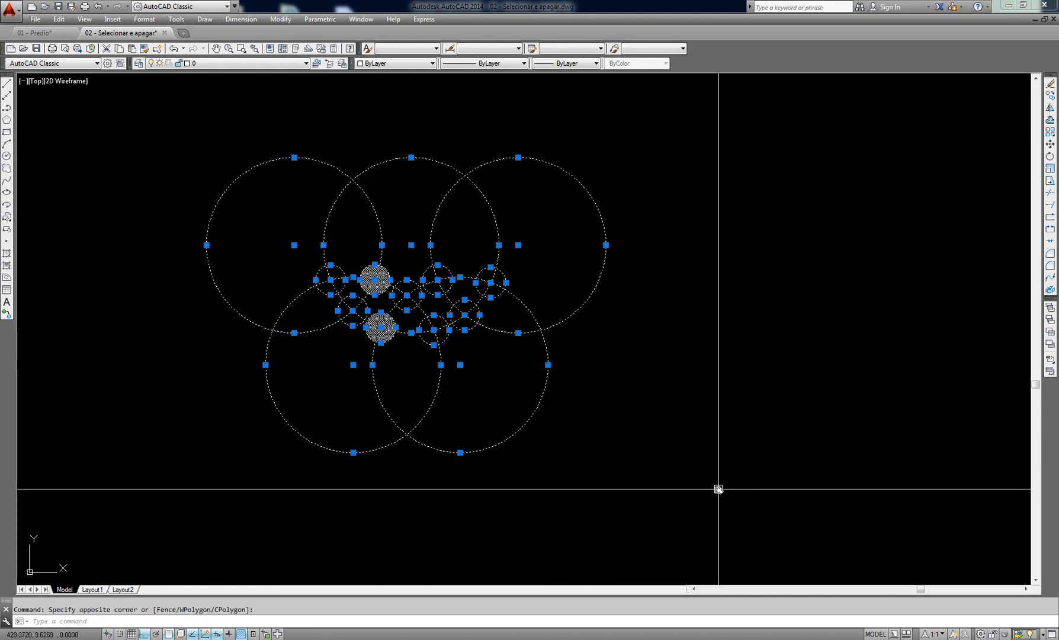
key(Escape)
click(714, 139)
click(118, 504)
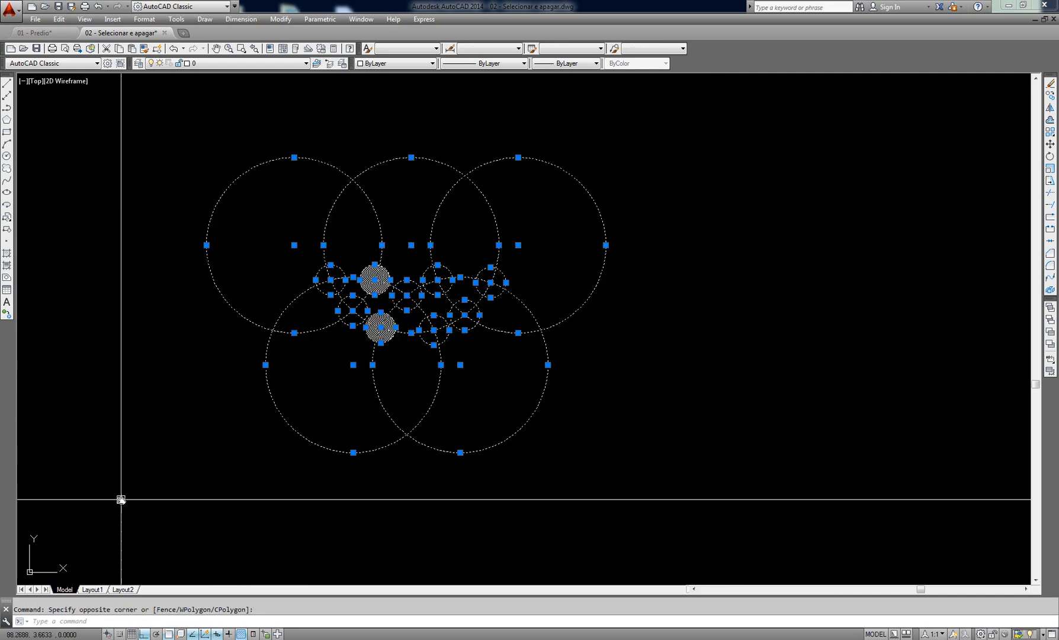
key(Escape)
Step: Erase the two filled circles after selecting them with an enclosing window, and undo the erase
scroll(356, 308, up, 5)
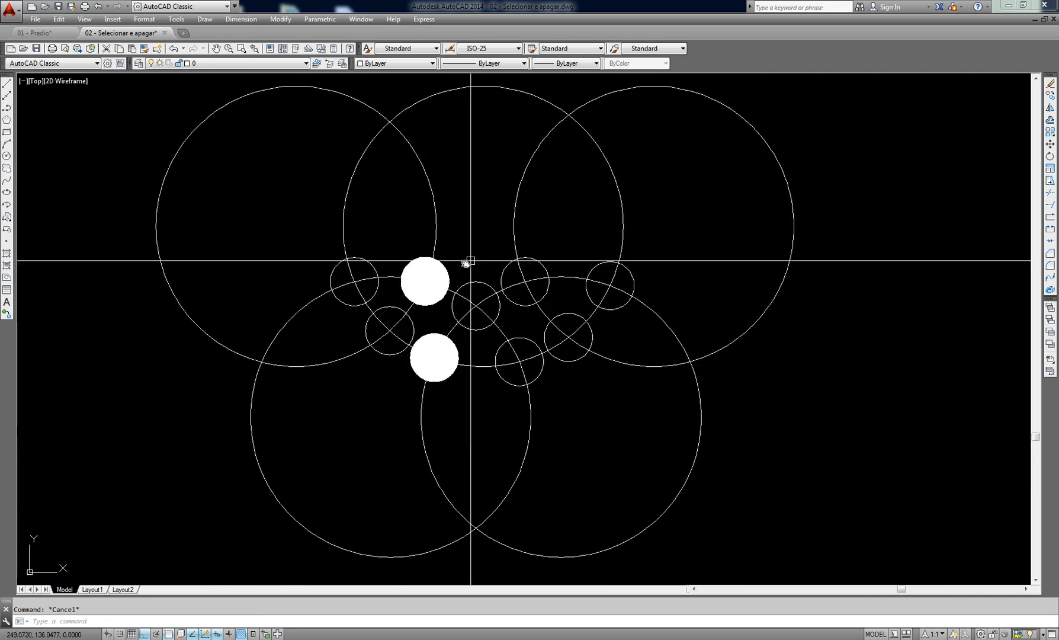
mouse_move(649, 345)
middle_down()
mouse_move(610, 305)
mouse_move(617, 273)
middle_up()
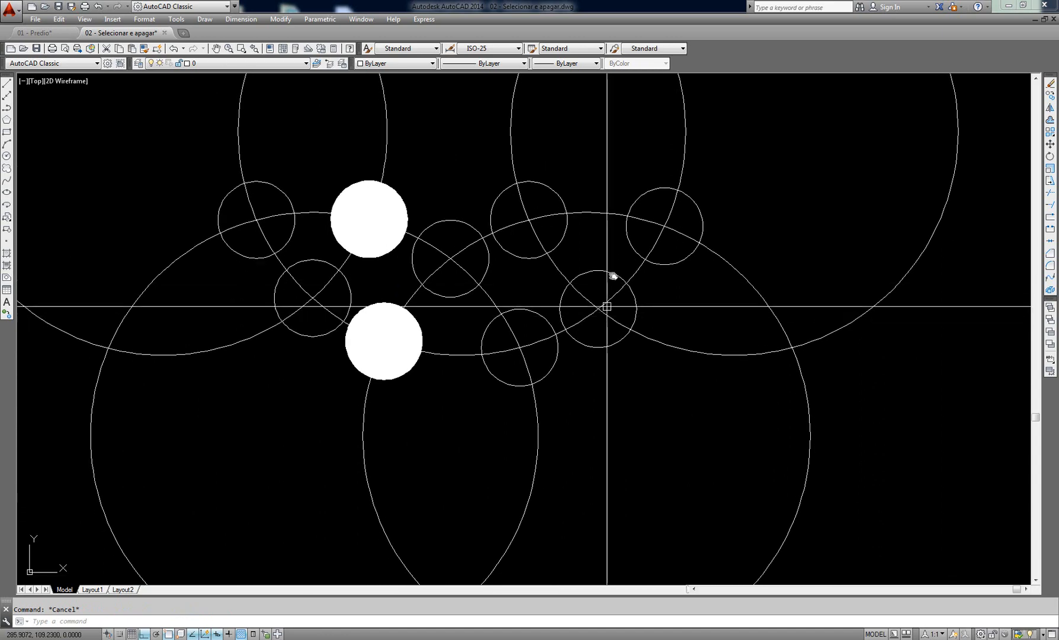
middle_drag(435, 289, 449, 282)
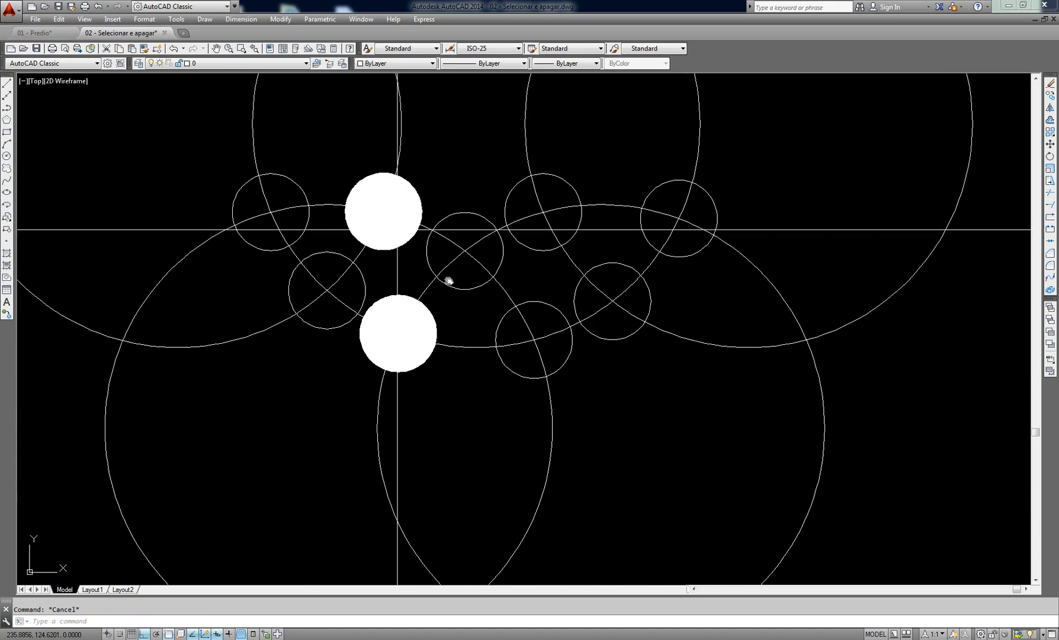
scroll(445, 333, down, 2)
middle_drag(444, 331, 439, 345)
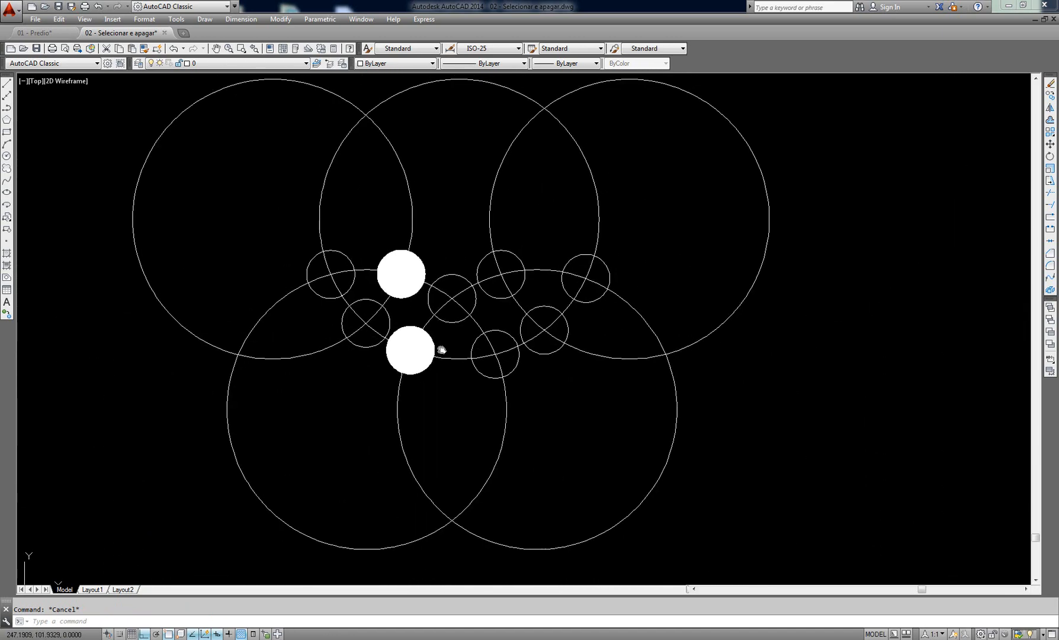
click(367, 221)
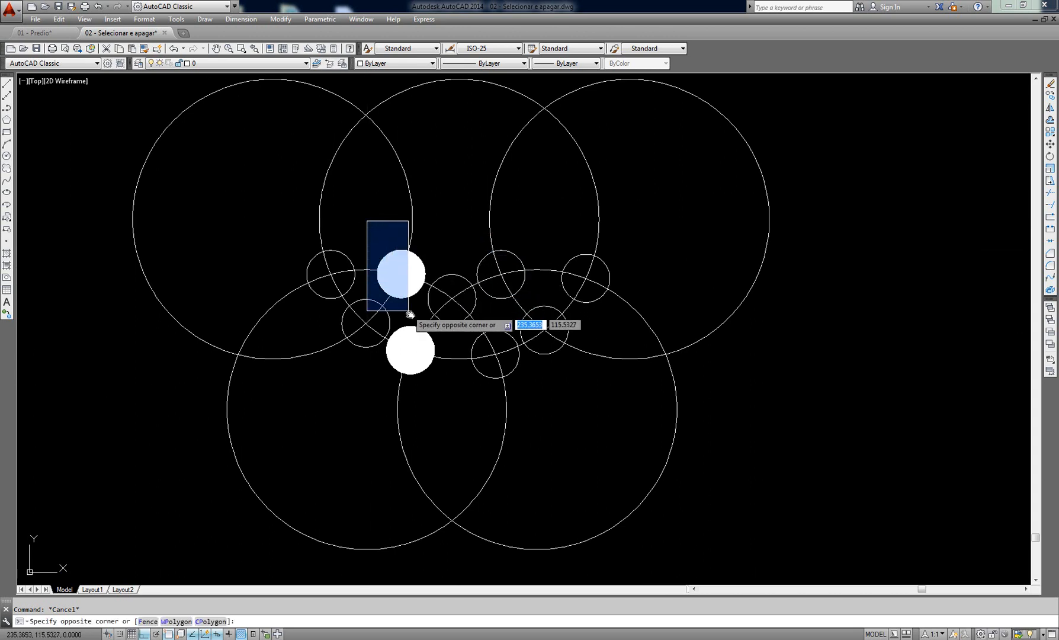
click(446, 392)
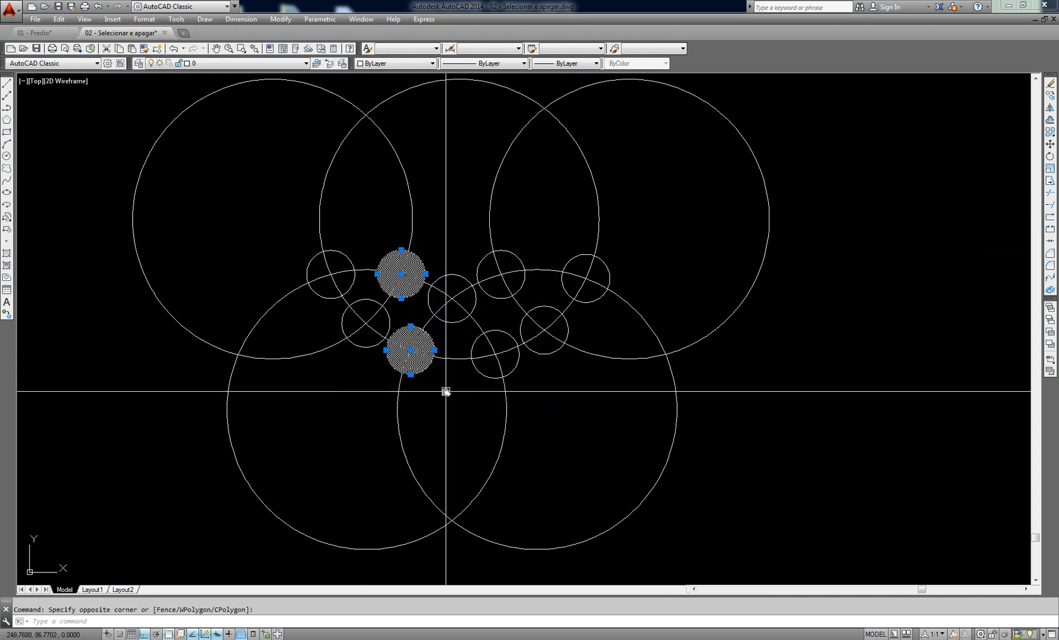
key(Return)
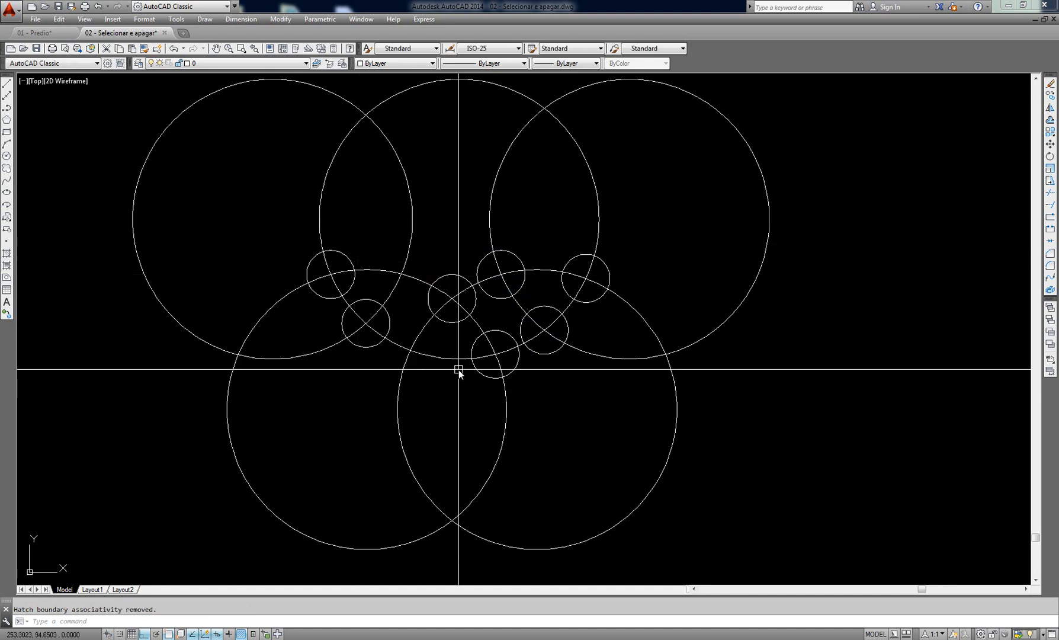
key(ctrl+z)
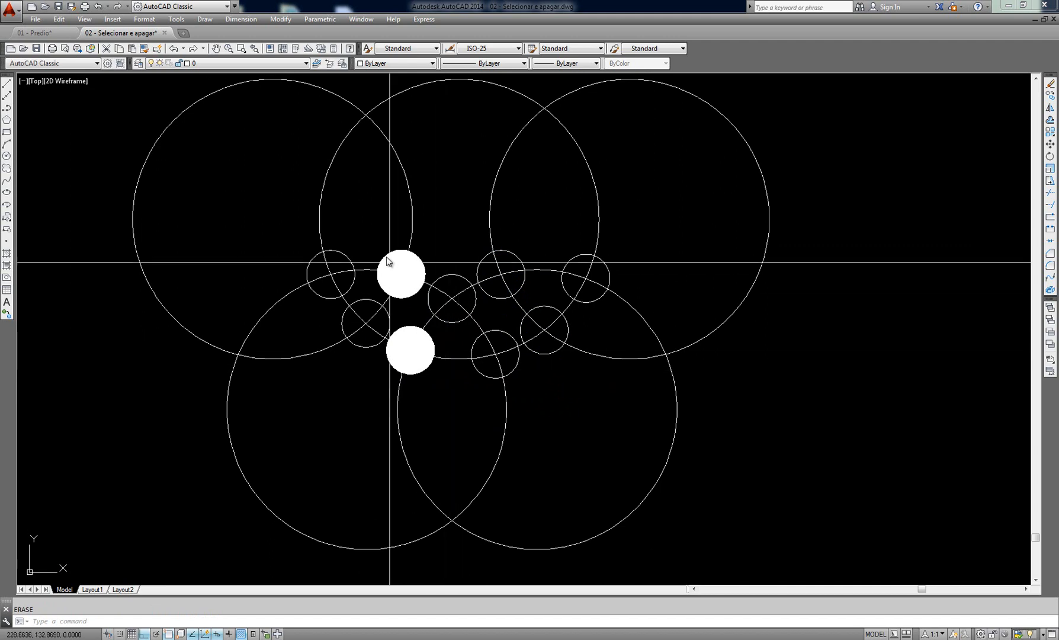
Step: Erase everything touched by a crossing selection around the two filled circles, and undo the erase with the U command
click(447, 227)
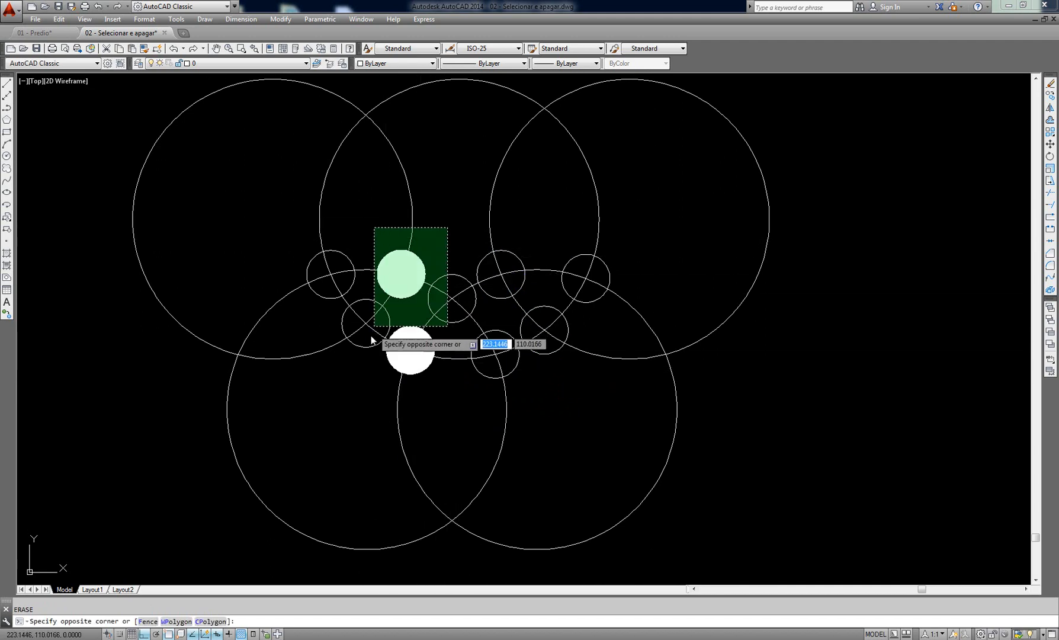
click(359, 385)
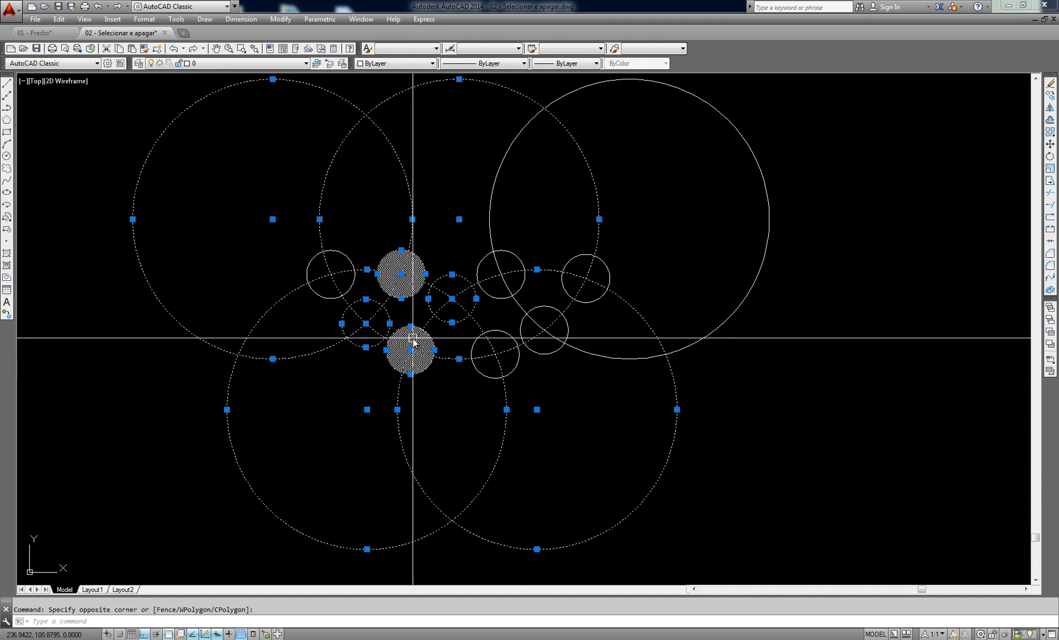
key(Return)
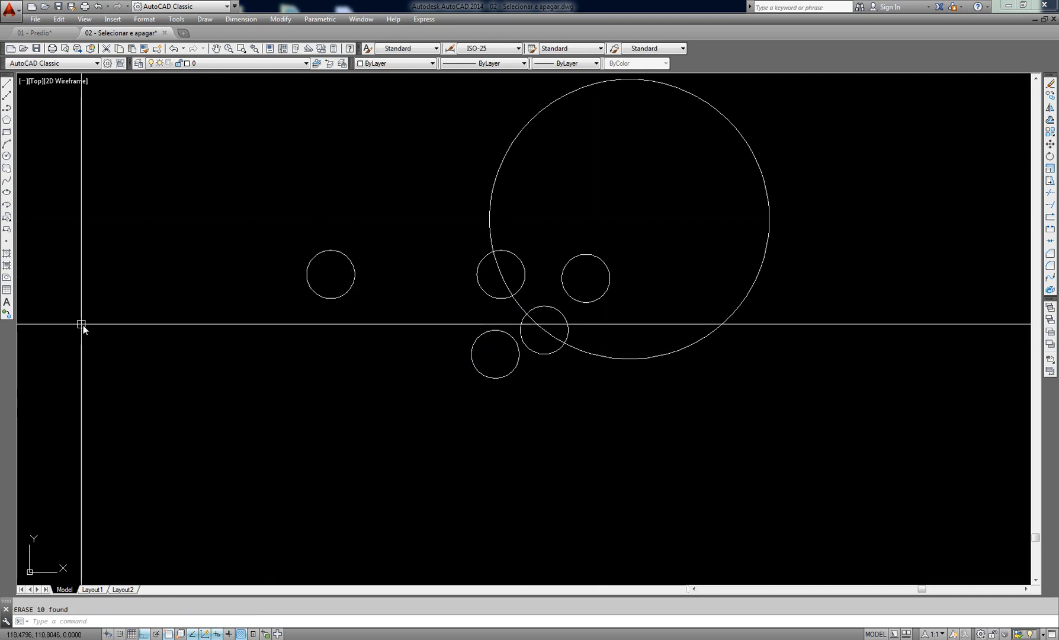
text(u)
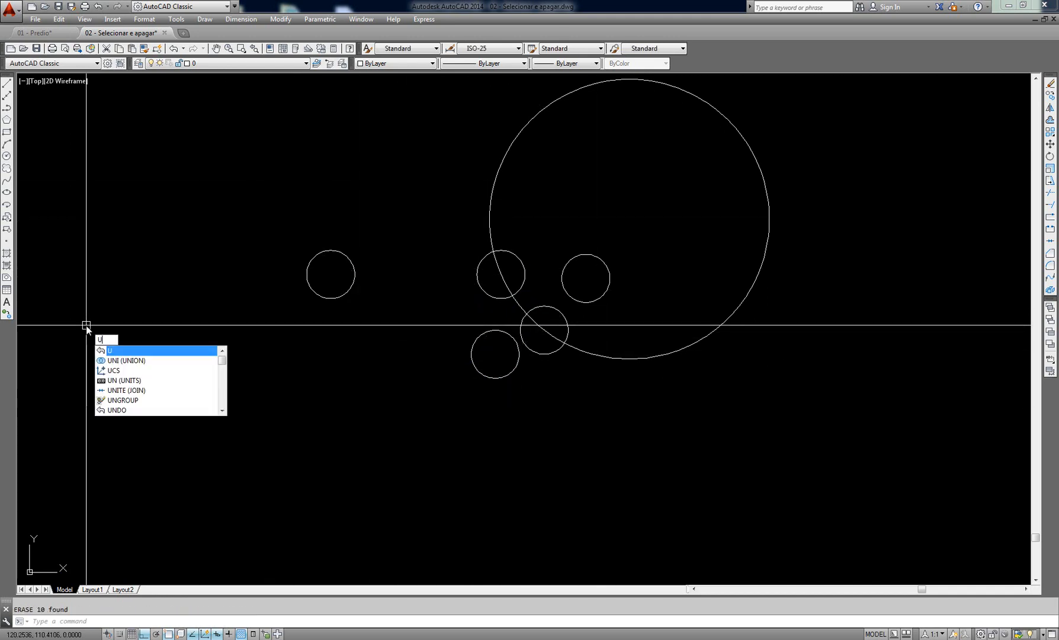
key(Return)
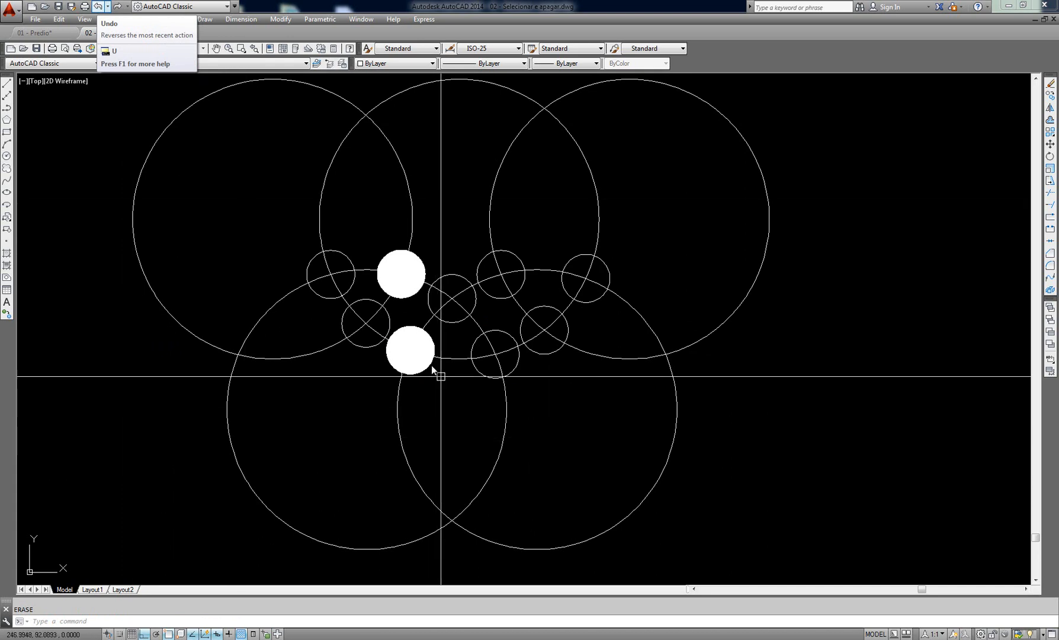
Step: Erase the two filled circles after selecting them with an enclosing window, and restore them
middle_drag(428, 364, 431, 364)
click(358, 228)
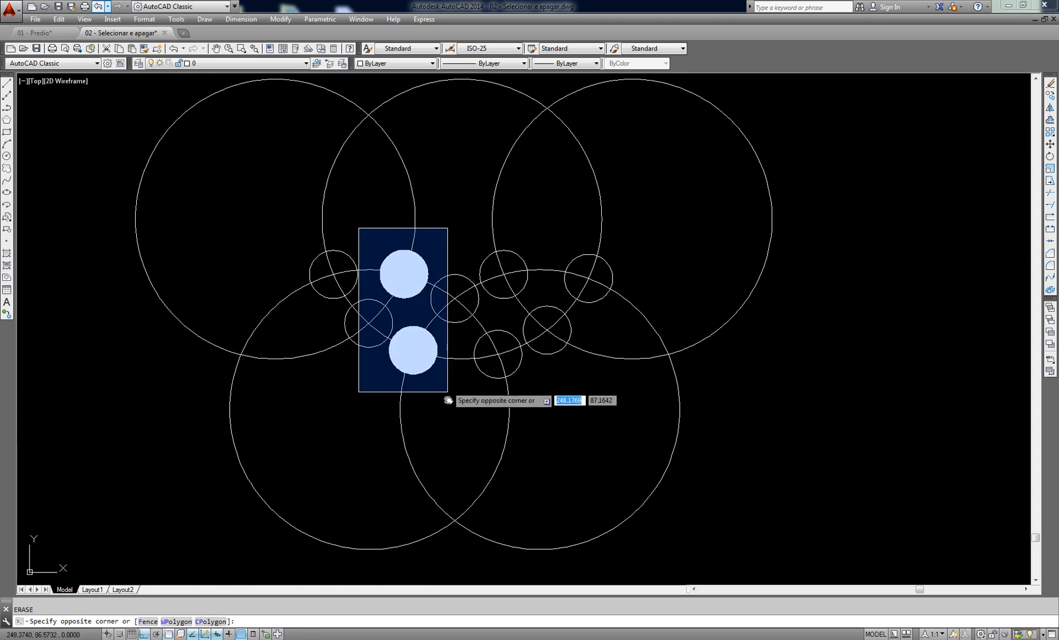
key(Escape)
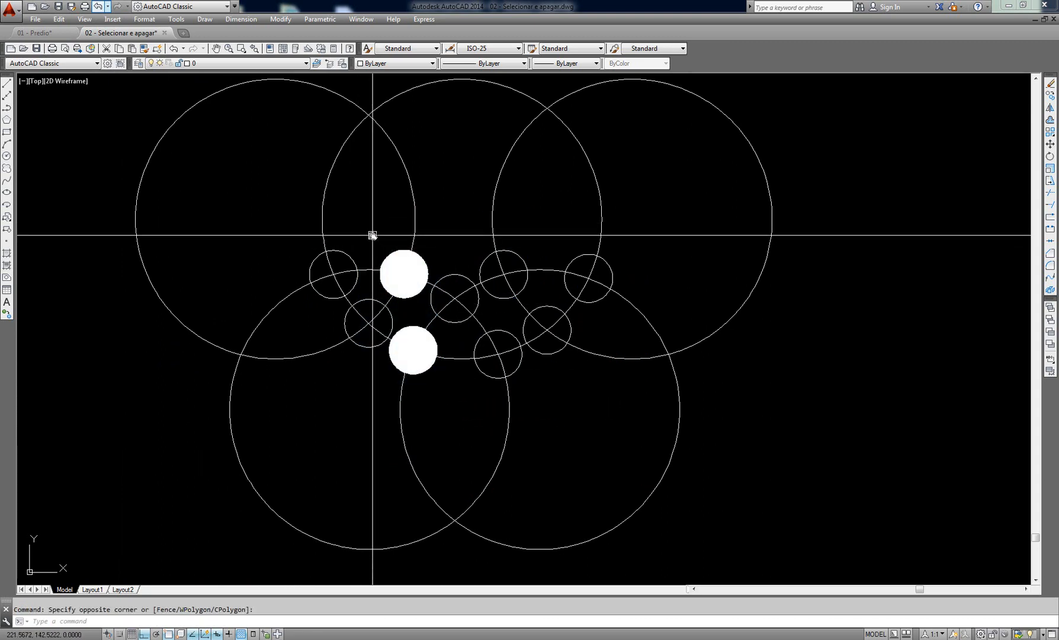
click(372, 235)
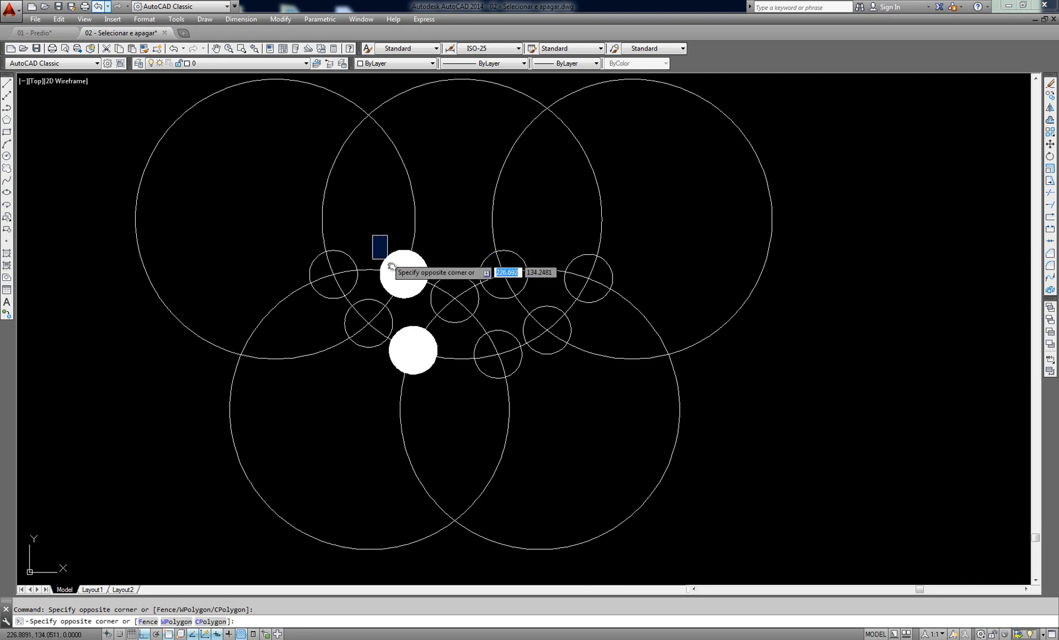
click(447, 384)
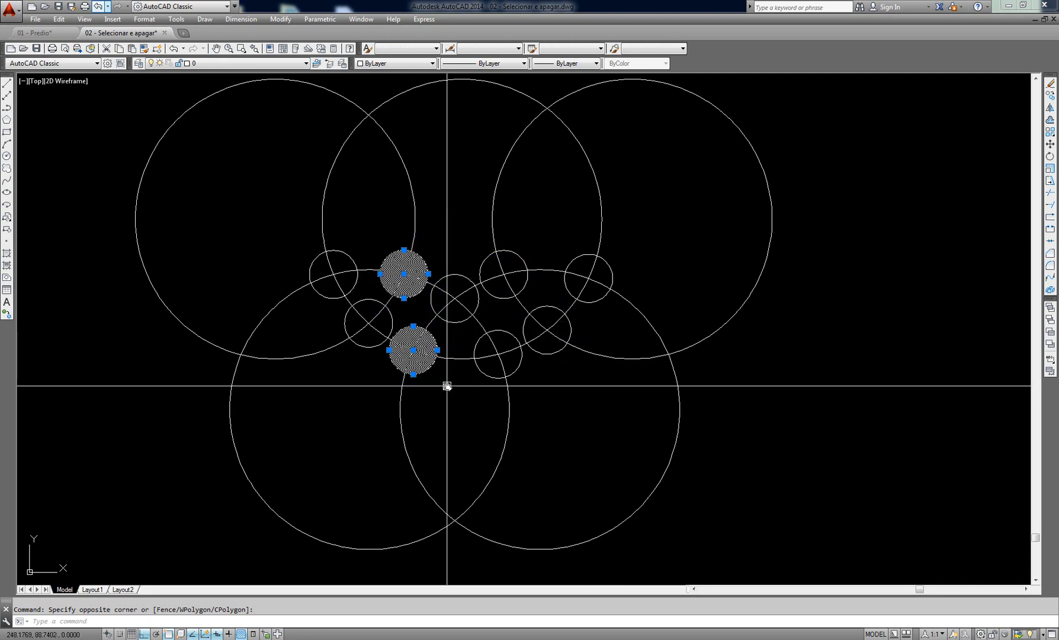
text(e)
key(Return)
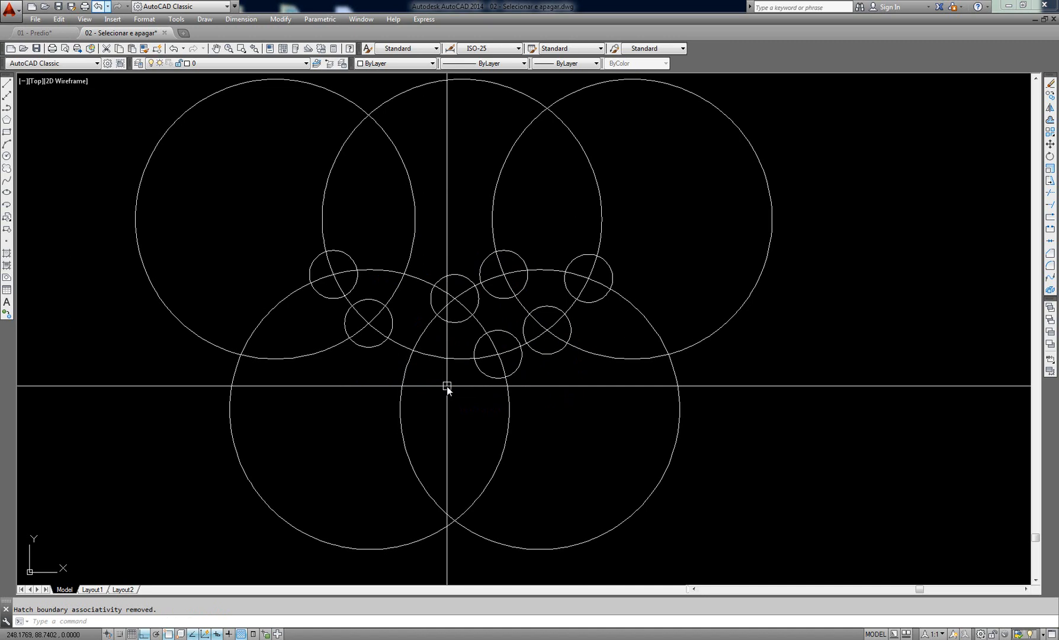
Step: Select both filled circles with an enclosing window once more and remove them with the Erase command
mouse_move(382, 269)
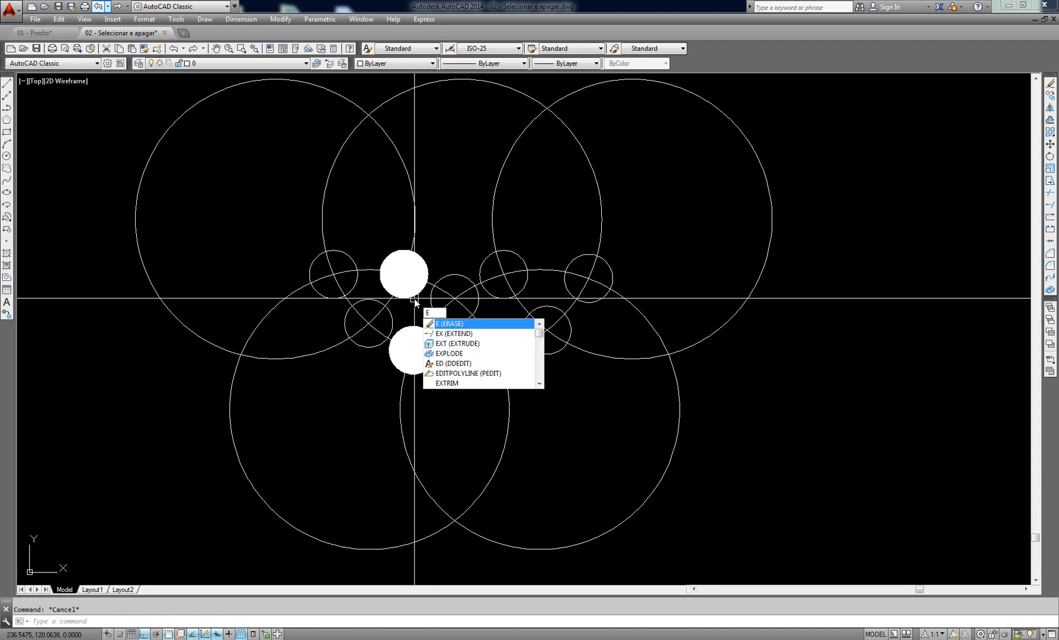
key(Return)
click(364, 231)
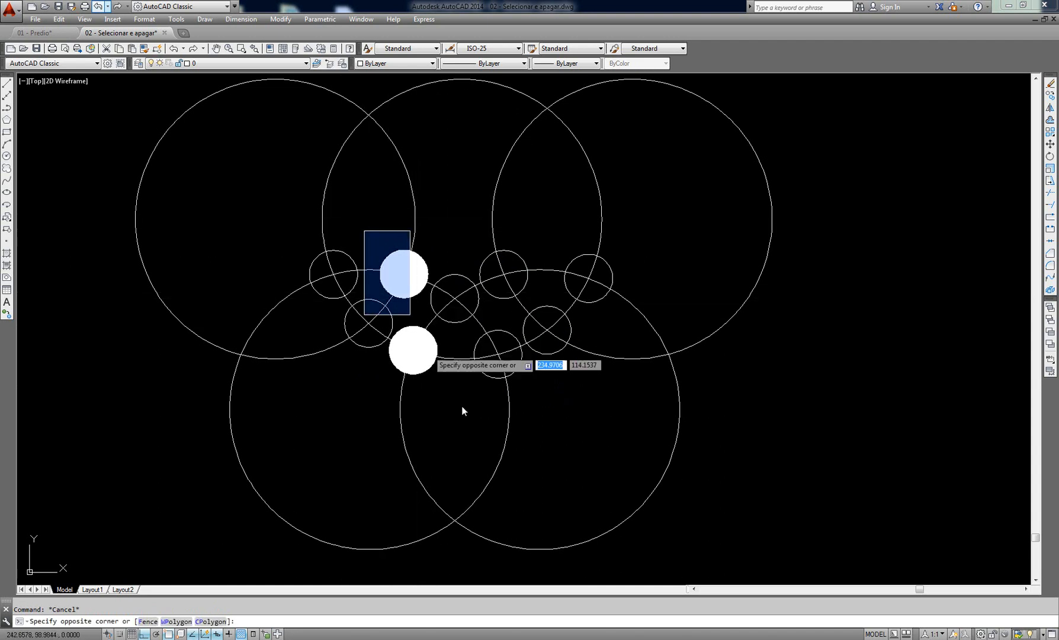
click(462, 406)
text(e)
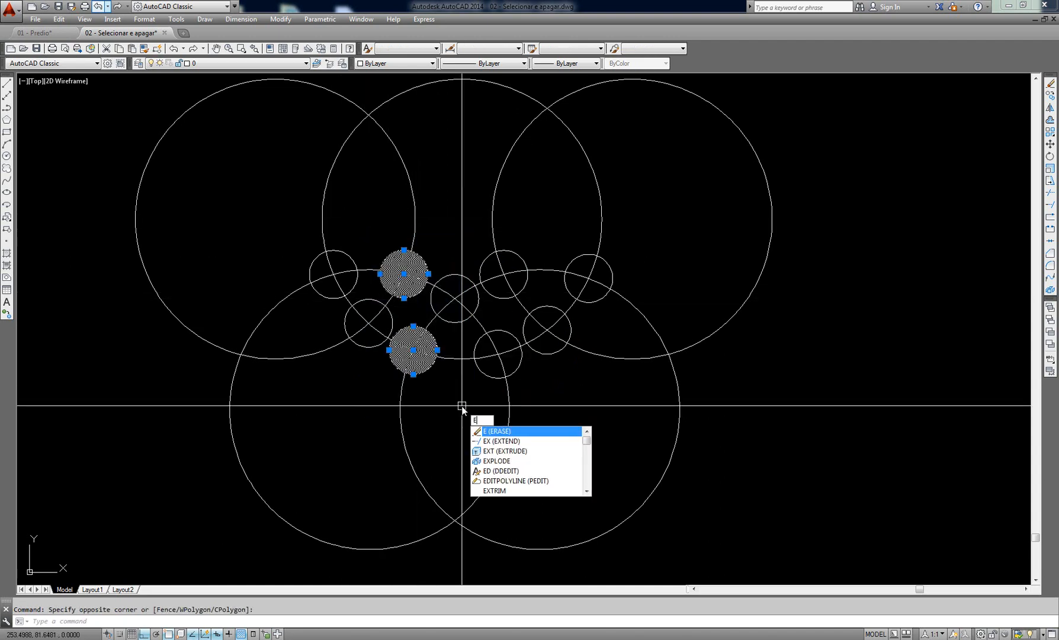
key(Return)
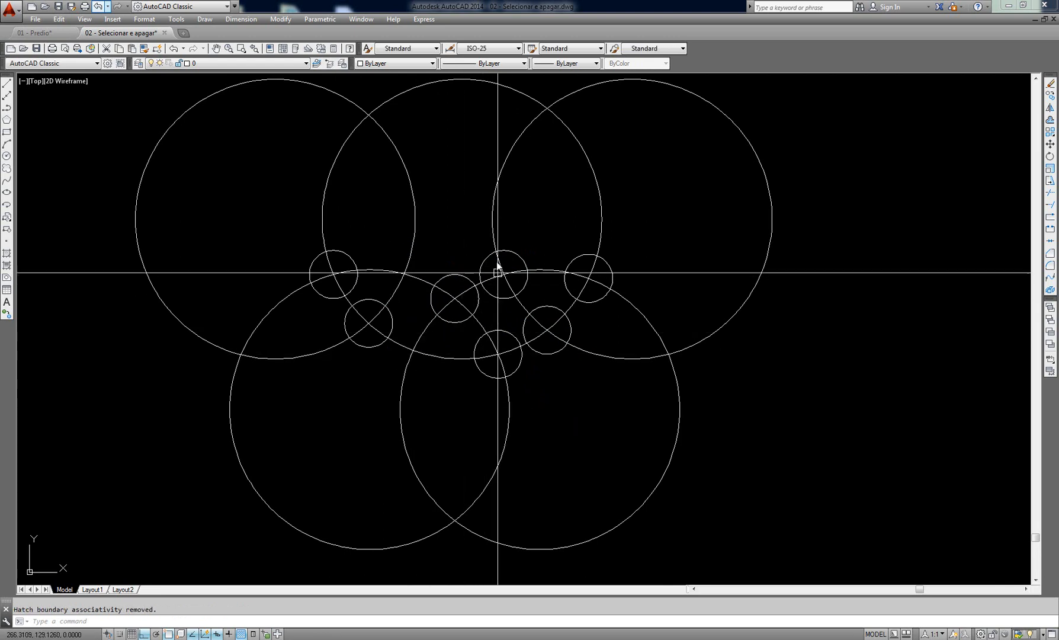
Step: Select the upper-left large circle twice with a small crossing selection over its edge, clearing the selection each time
middle_drag(414, 328, 459, 329)
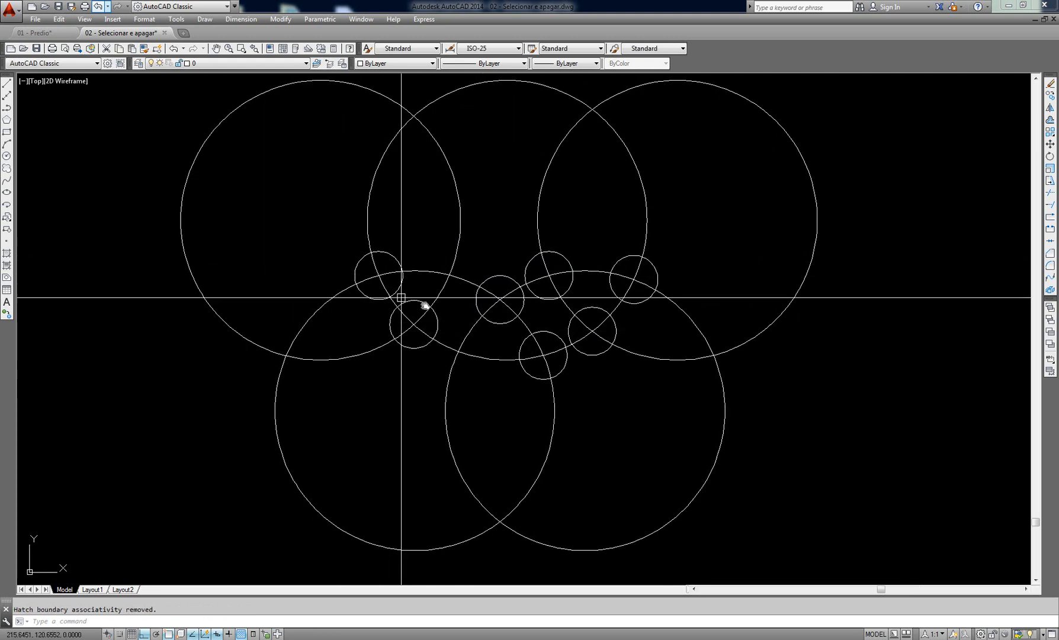
scroll(400, 298, down, 2)
click(297, 154)
click(262, 208)
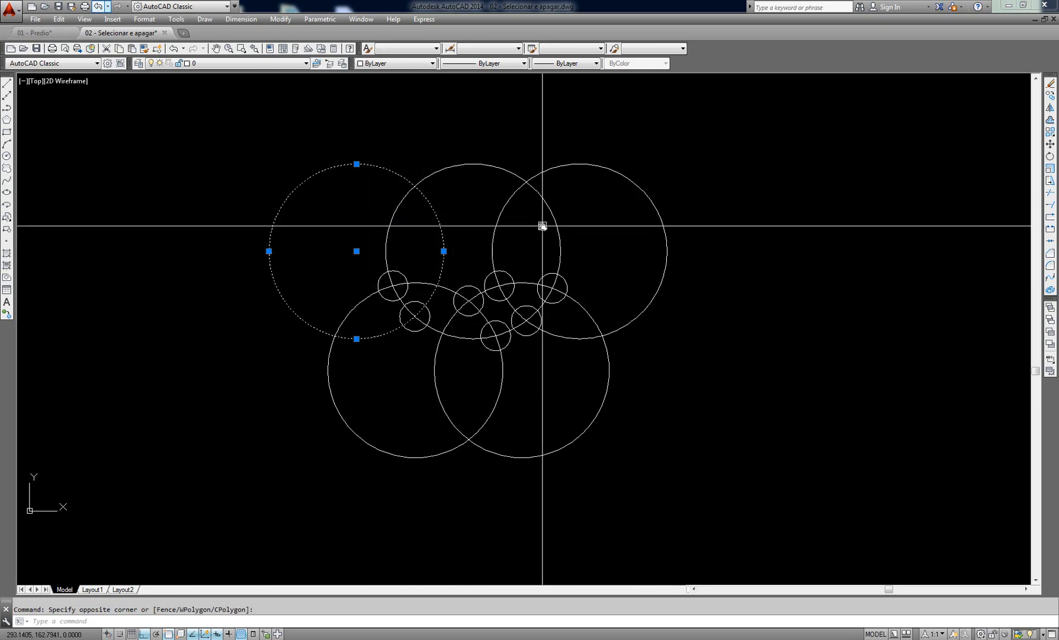
scroll(509, 262, up, 2)
middle_drag(540, 276, 552, 278)
key(Escape)
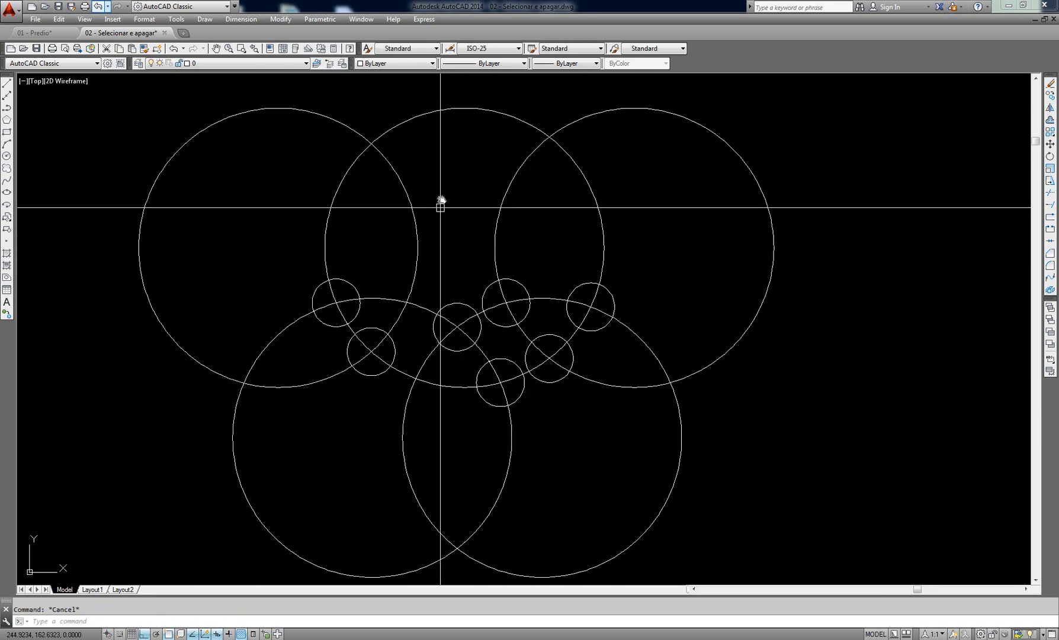
click(440, 182)
click(392, 208)
key(Escape)
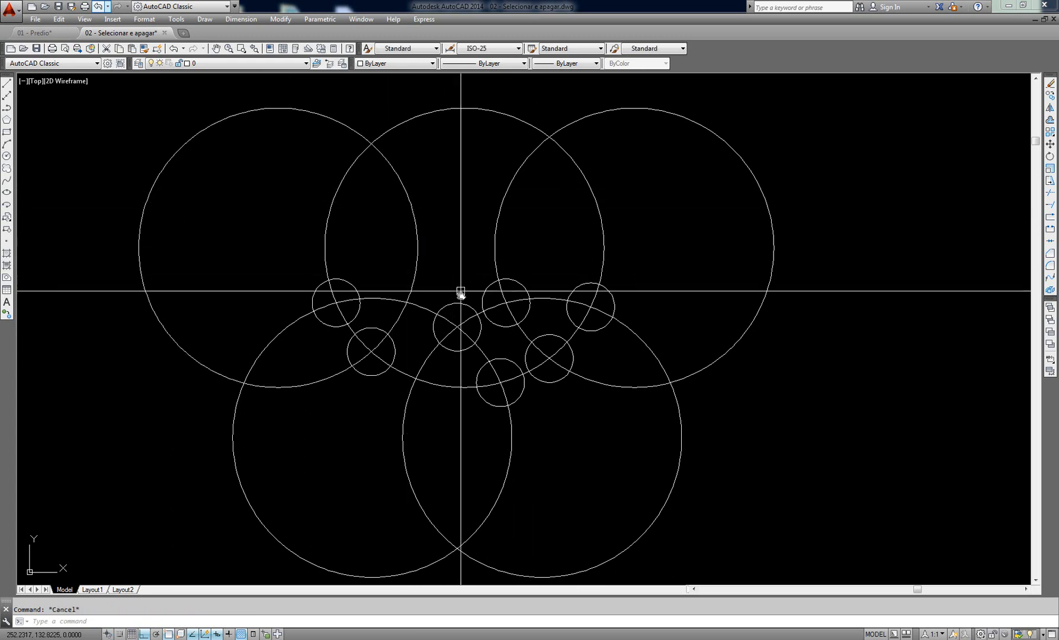
Step: Gather the central, far-right and far-left small circles into one selection with separate enclosing windows, and clear the selection
click(421, 272)
click(486, 365)
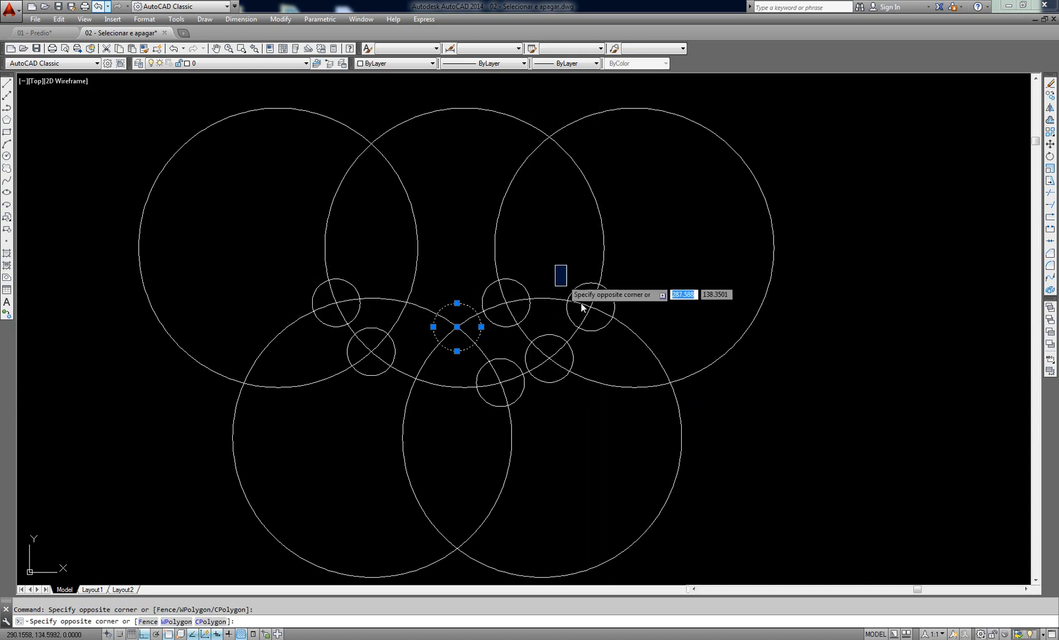
click(633, 338)
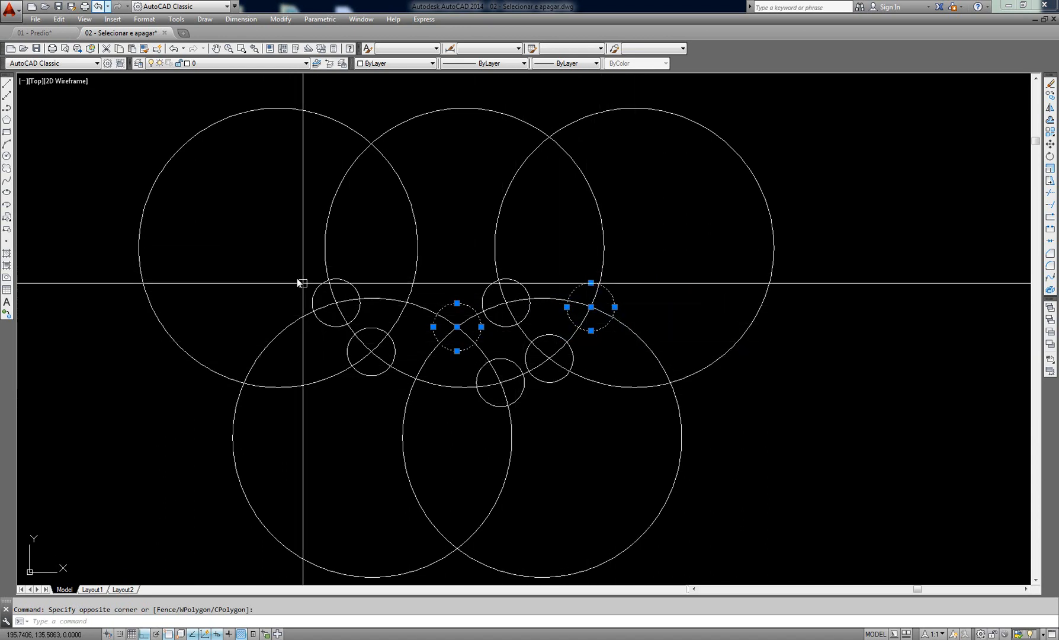
click(362, 321)
click(278, 492)
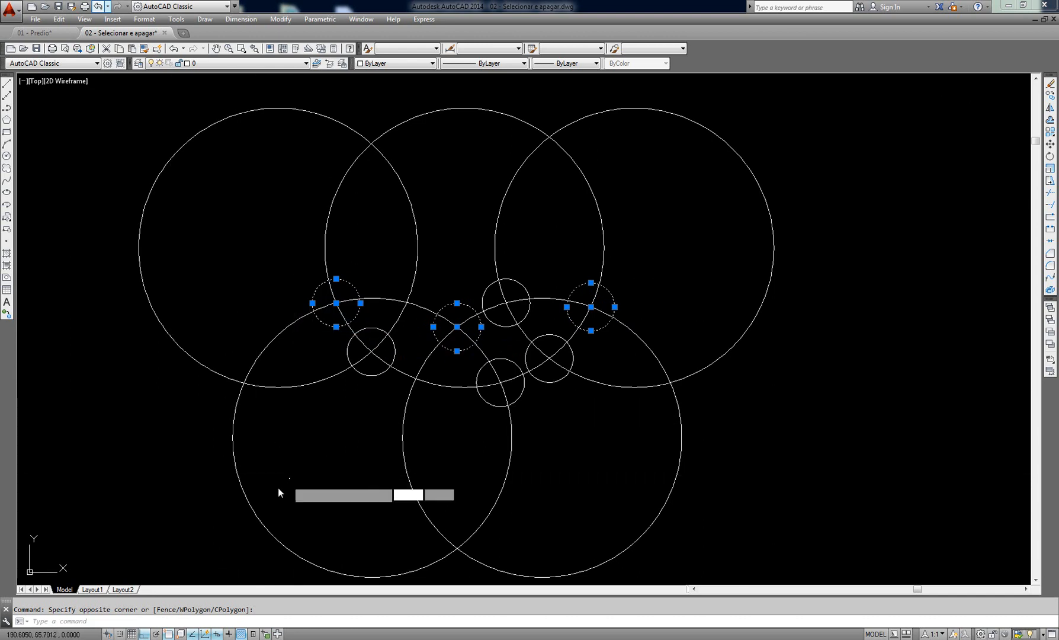
click(180, 545)
key(Escape)
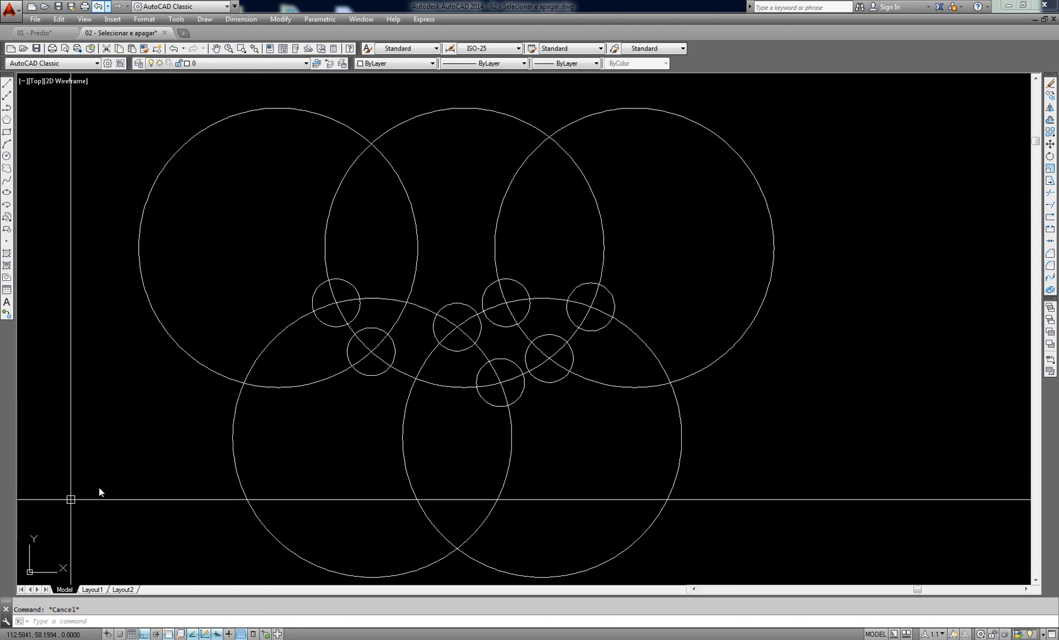
Step: Select the lower-left large circle directly and with a window enclosing it completely, clearing the selection each time
middle_drag(275, 432, 257, 407)
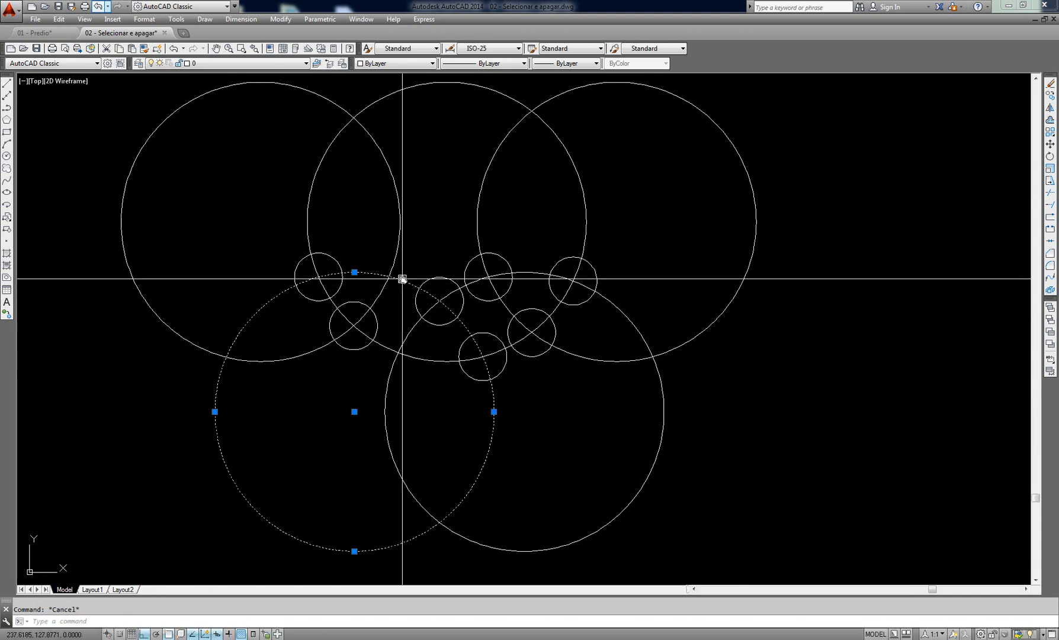
key(Escape)
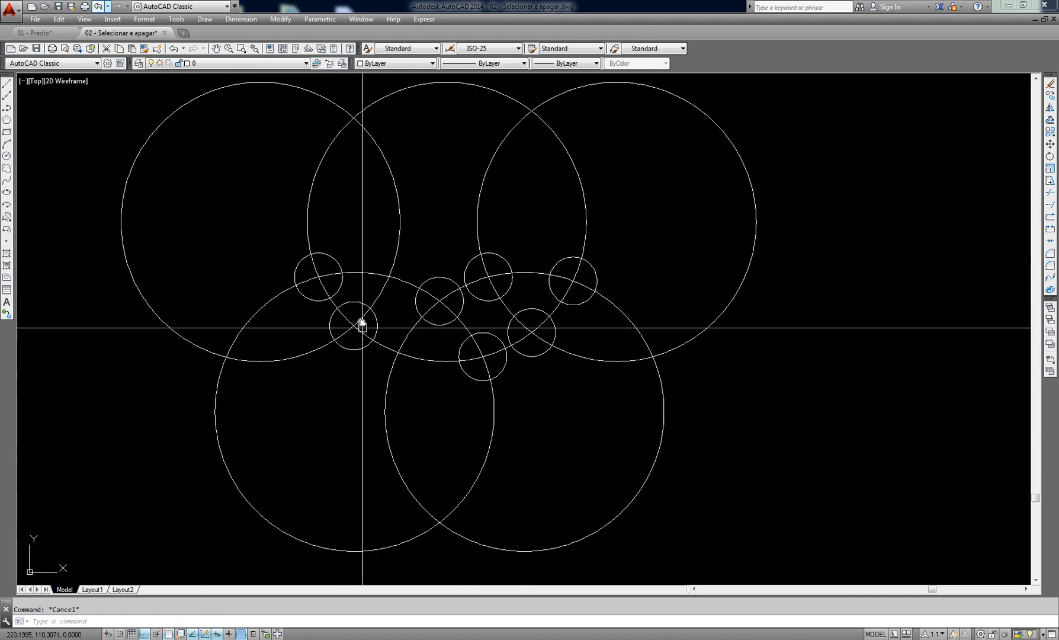
click(196, 246)
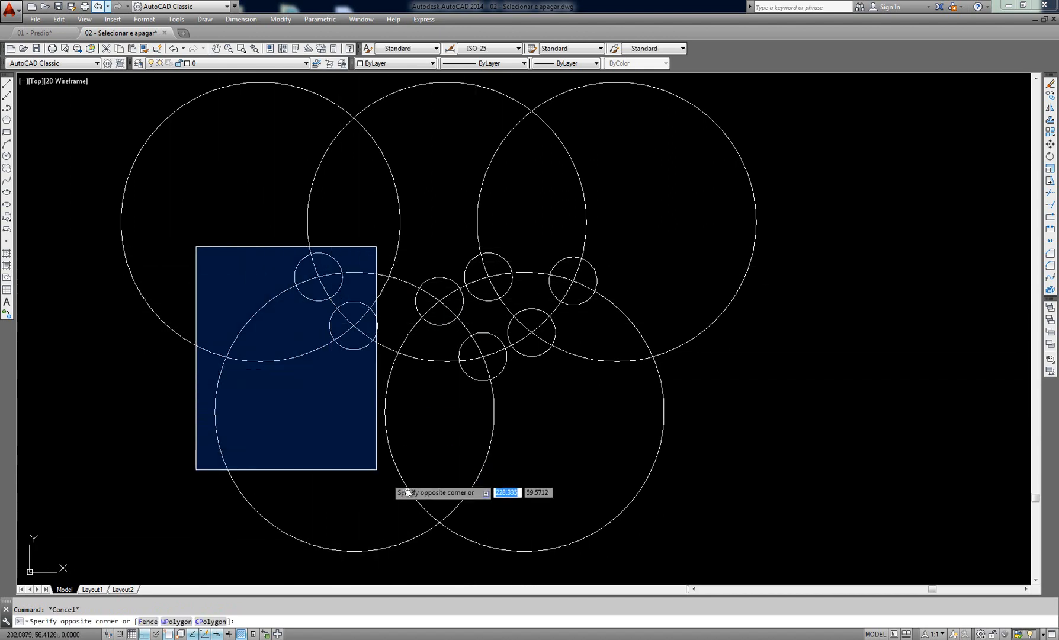
click(498, 564)
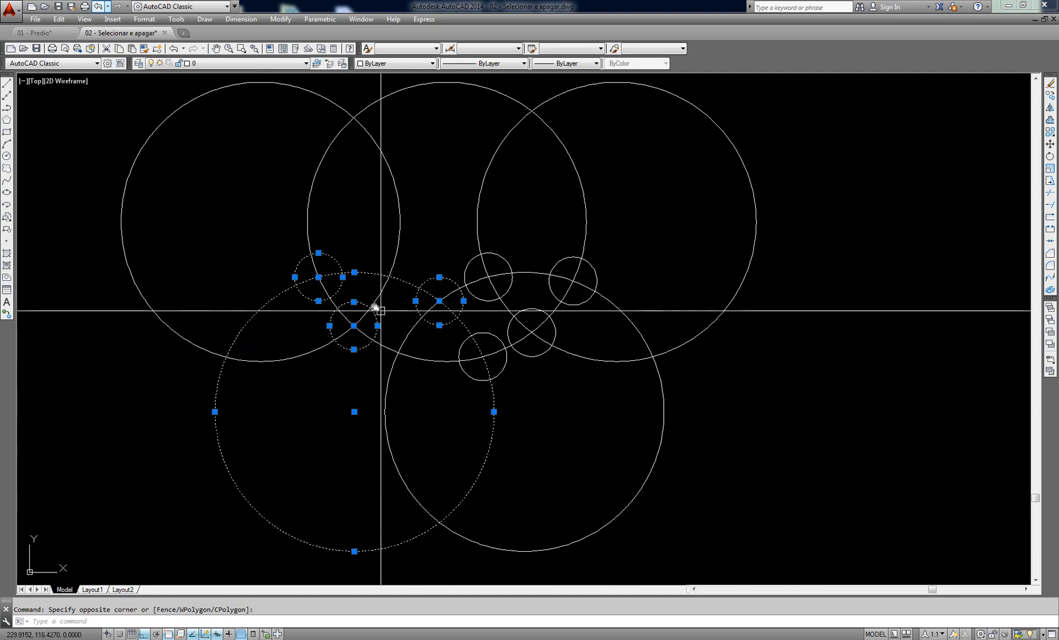
key(Escape)
click(203, 253)
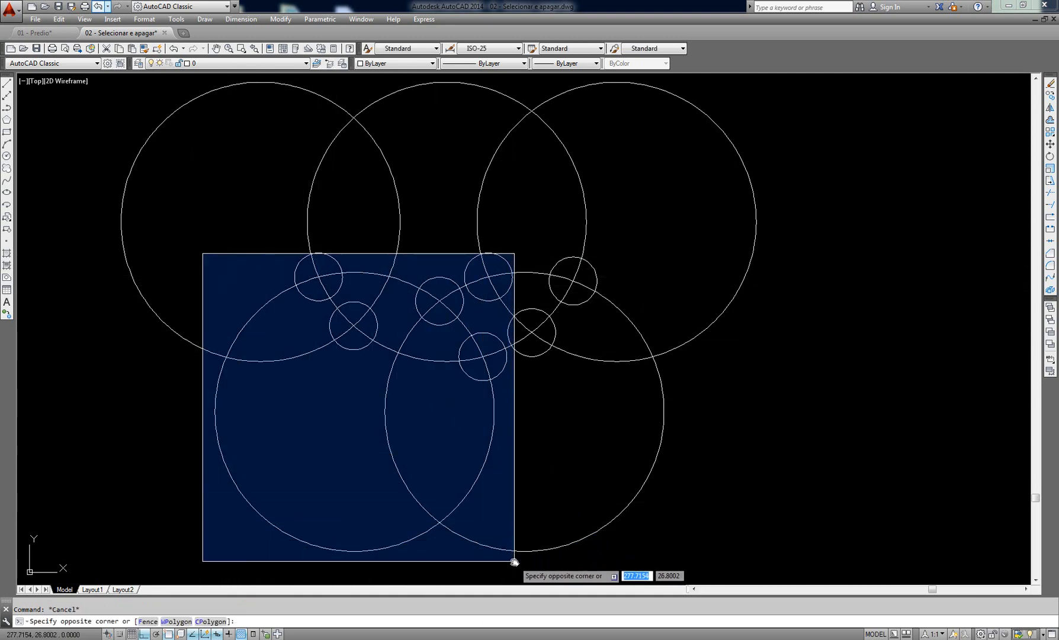
key(Escape)
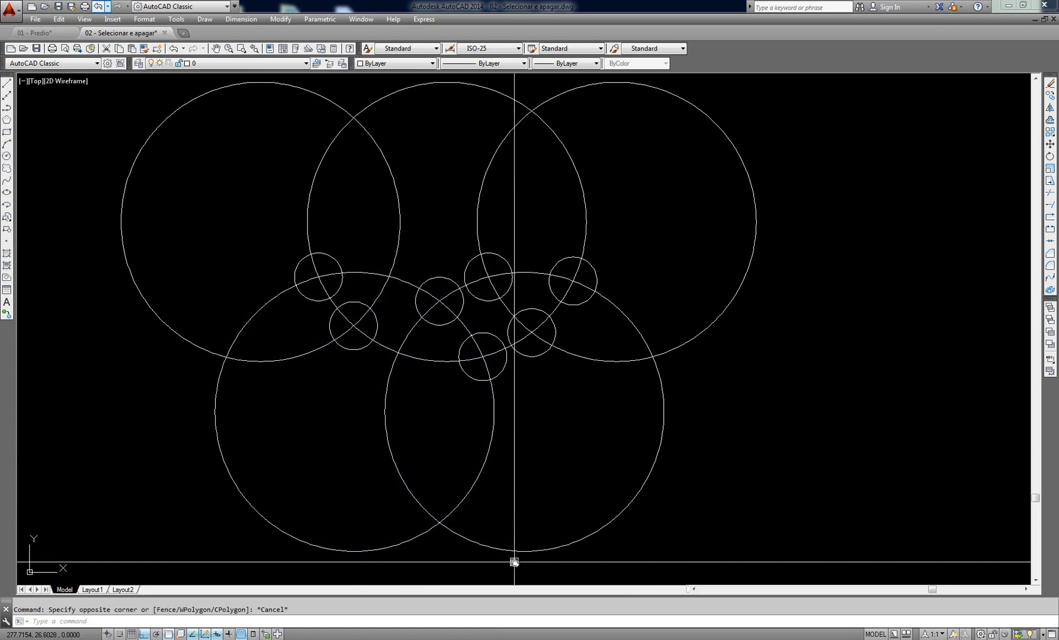
Step: Select the lower-left large circle with a small crossing selection and by picking its edge, clearing each selection
click(502, 447)
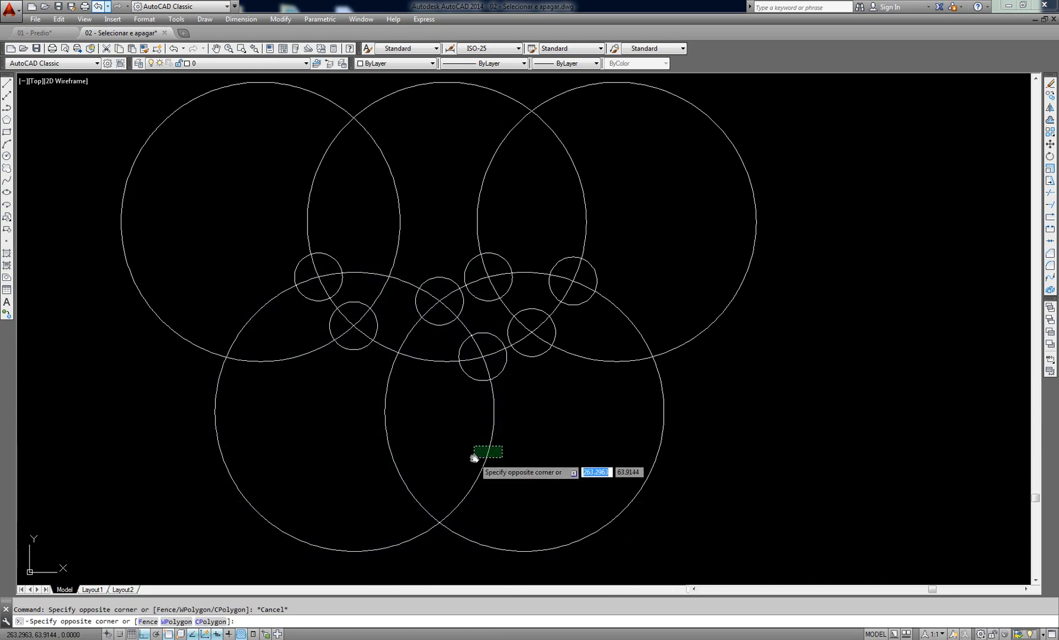
click(473, 457)
key(Escape)
click(484, 449)
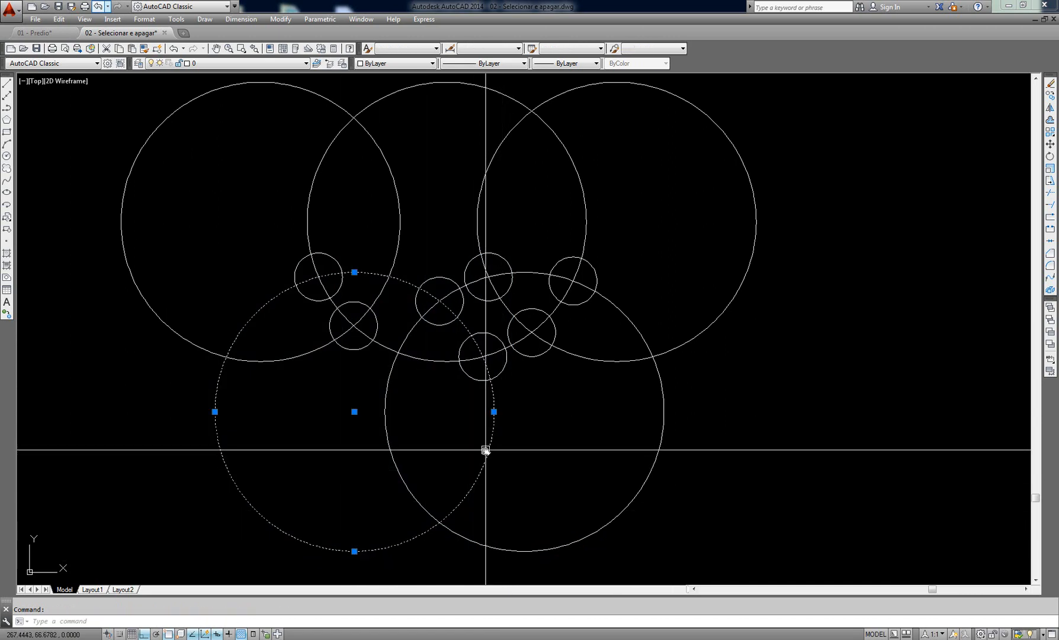
key(Escape)
click(471, 453)
key(Escape)
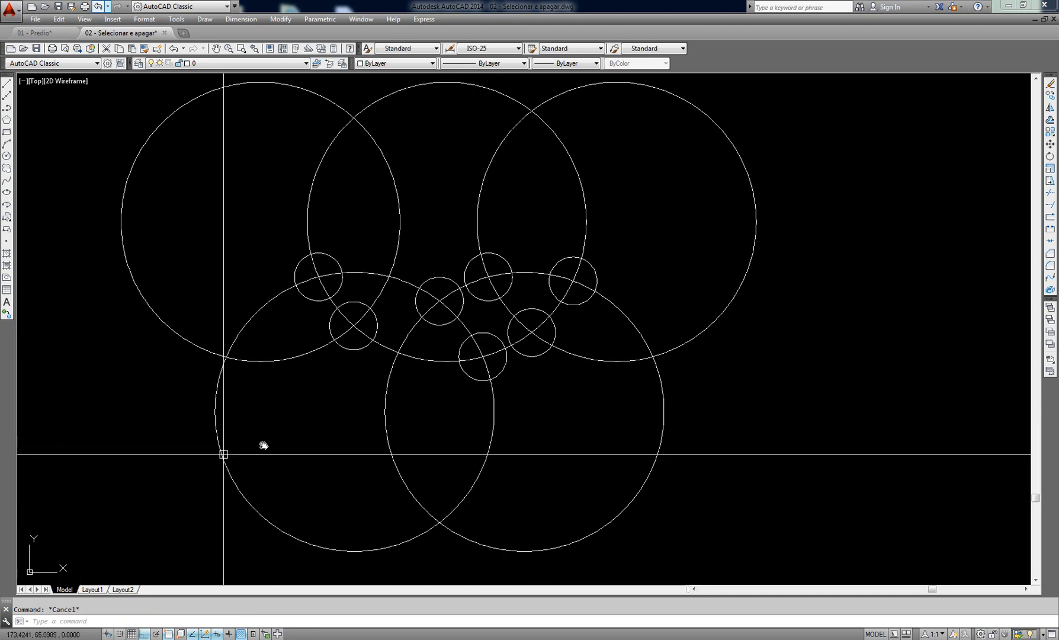
click(205, 468)
key(Escape)
Step: Select all the circles with one crossing selection through the middle of the drawing, and clear the selection
scroll(530, 343, down, 3)
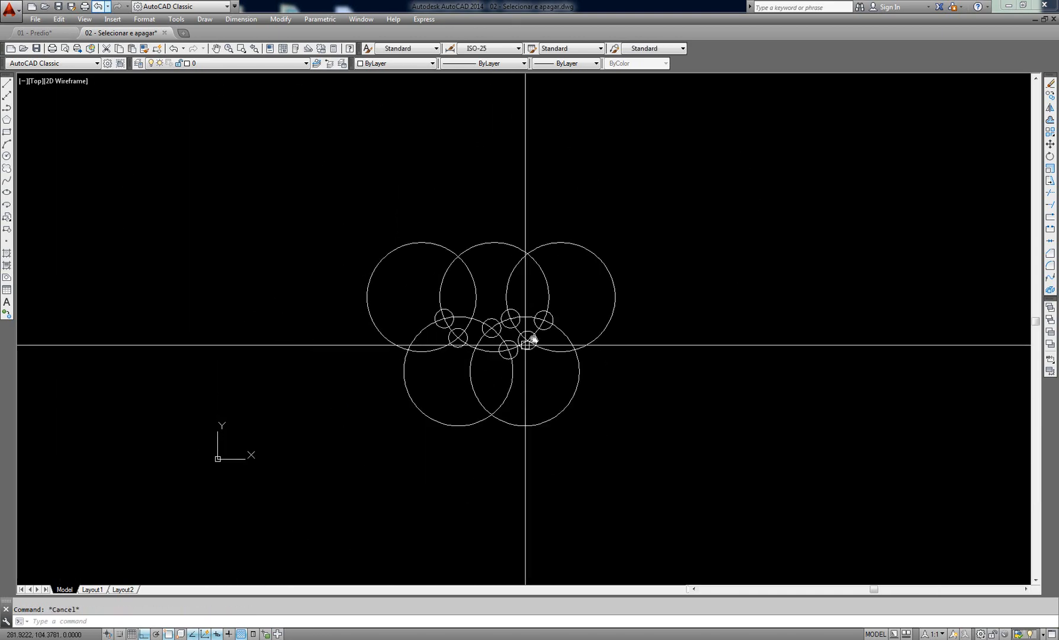
scroll(515, 350, up, 3)
click(634, 227)
click(260, 447)
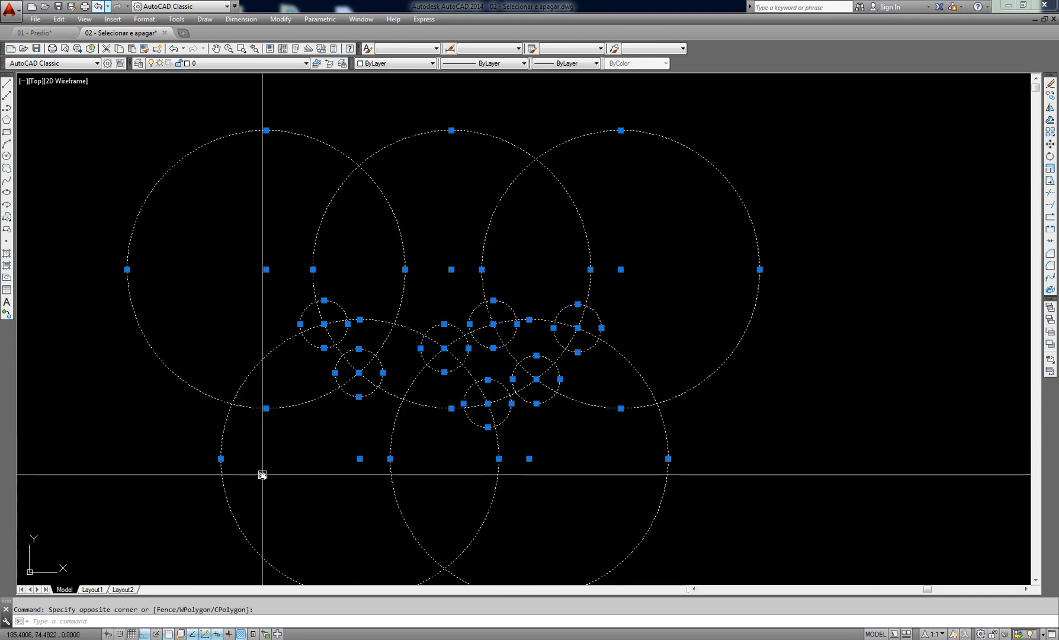
middle_drag(308, 456, 336, 437)
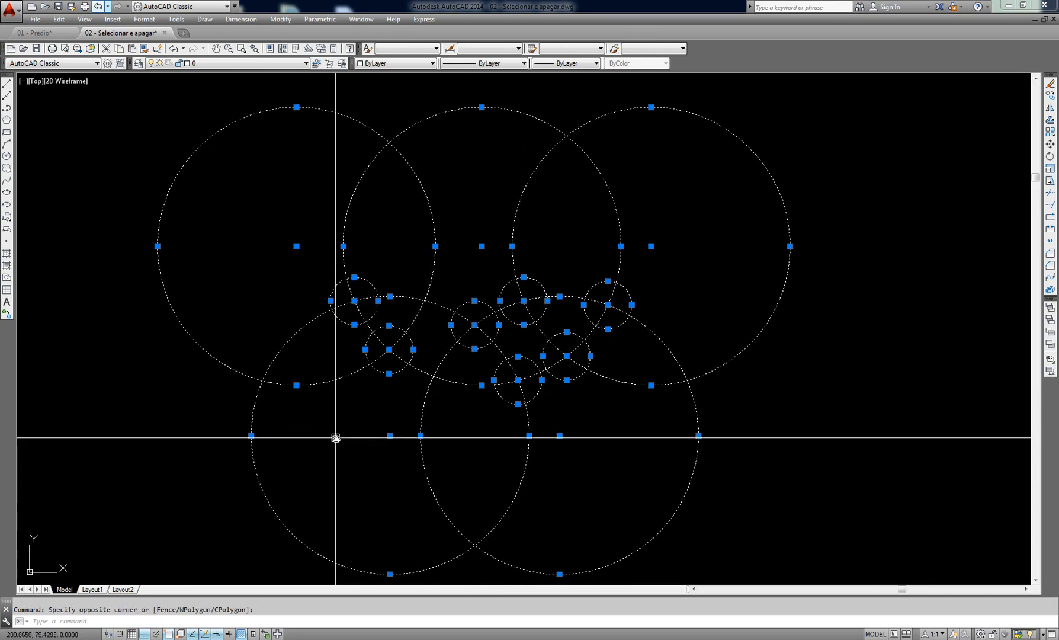
key(Escape)
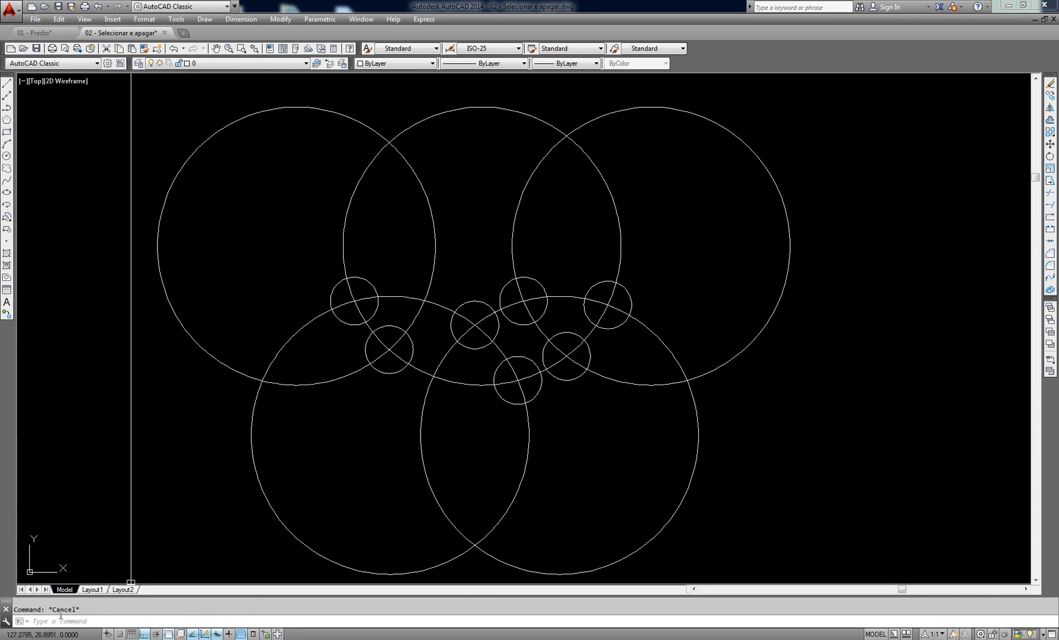
Step: Repeat the crossing selection diagonally through the middle of the circles, and clear it
scroll(429, 351, down, 3)
scroll(440, 357, up, 3)
click(686, 253)
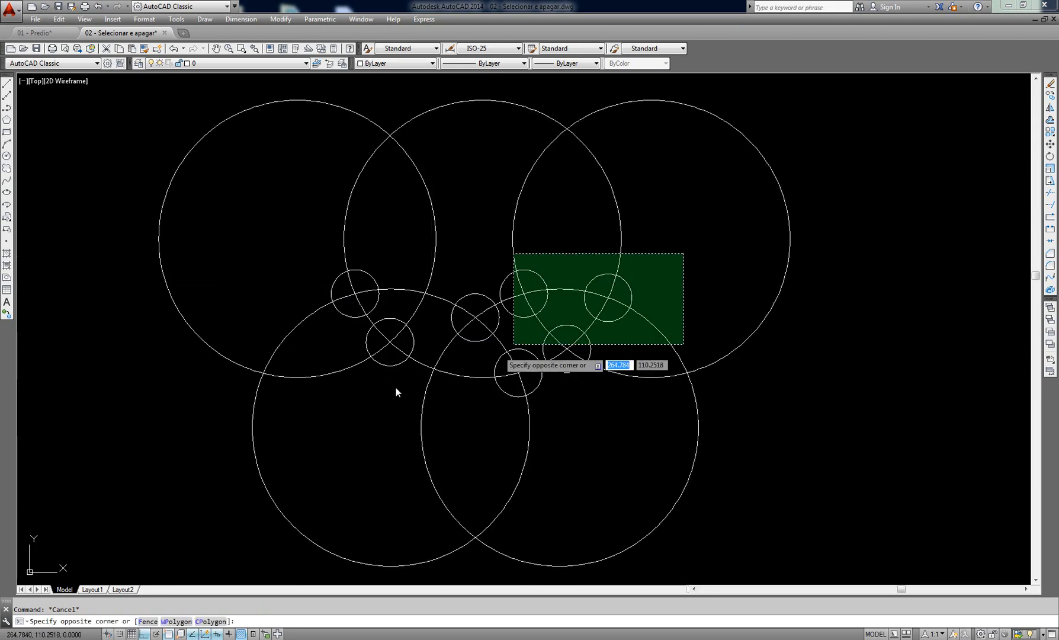
click(307, 436)
key(Escape)
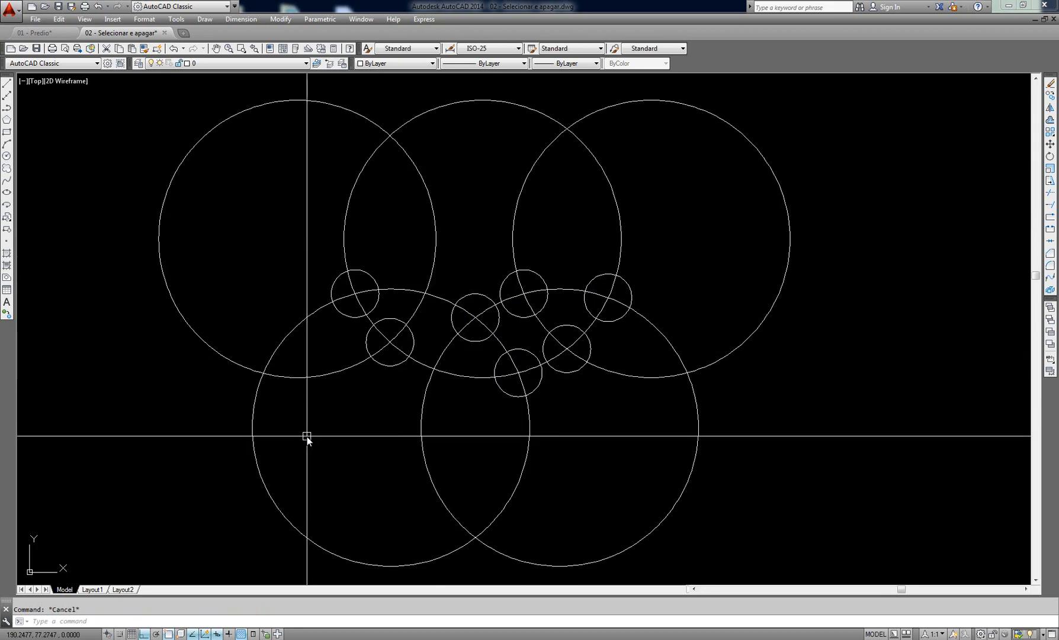
Step: View the 01 - Predio drawing and return to the 02 - Selecionar e apagar drawing
middle_drag(307, 436, 312, 429)
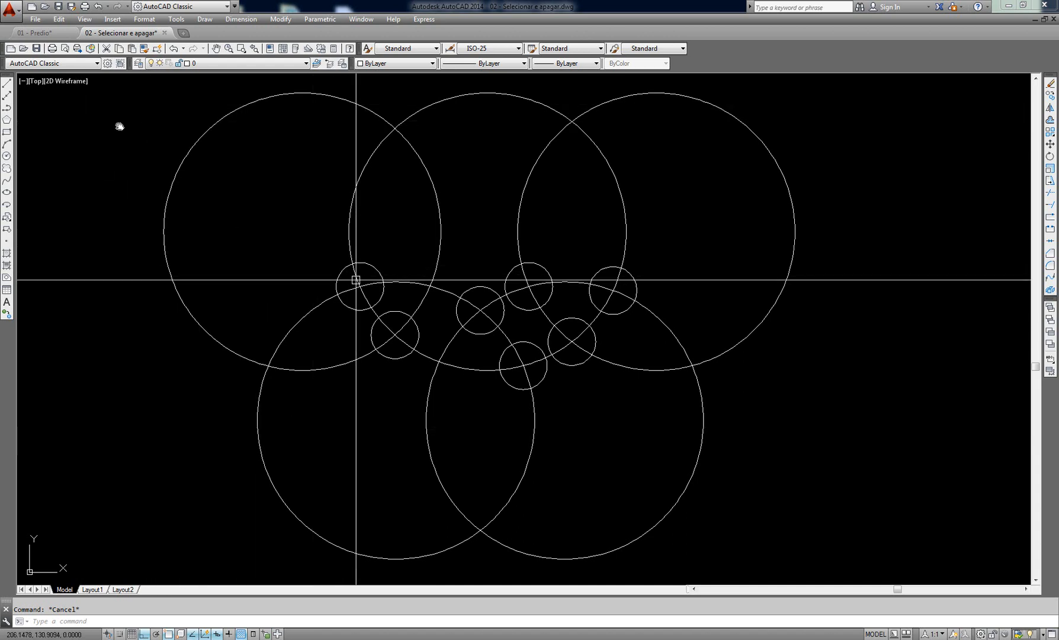
click(38, 34)
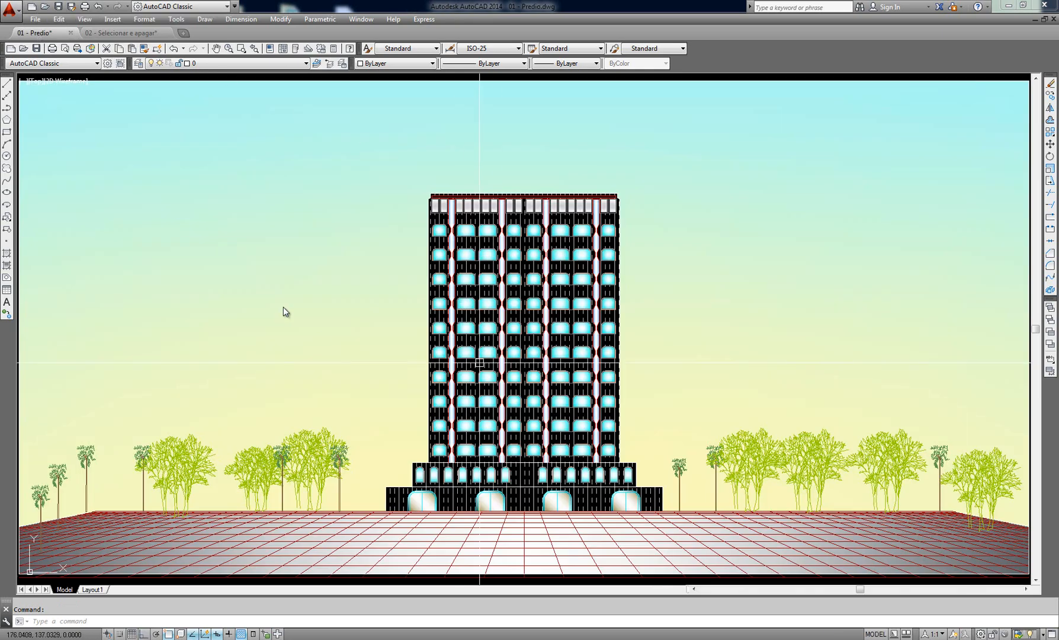
click(119, 33)
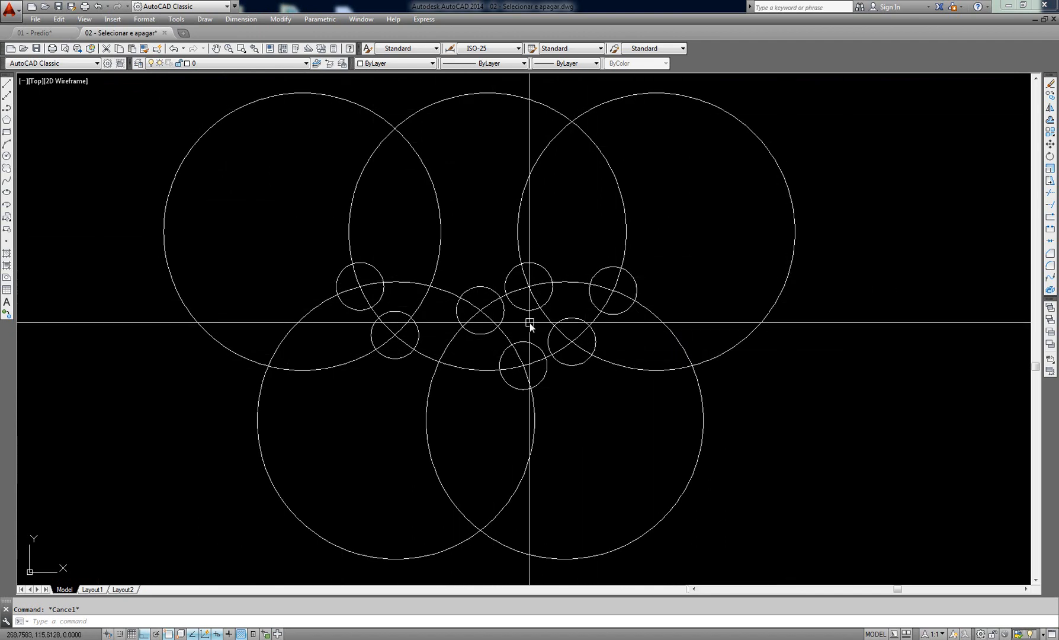
Step: Open the 03 - polyline drawing from the aula 02 folder and show free space beside the red ring
middle_drag(529, 322, 528, 327)
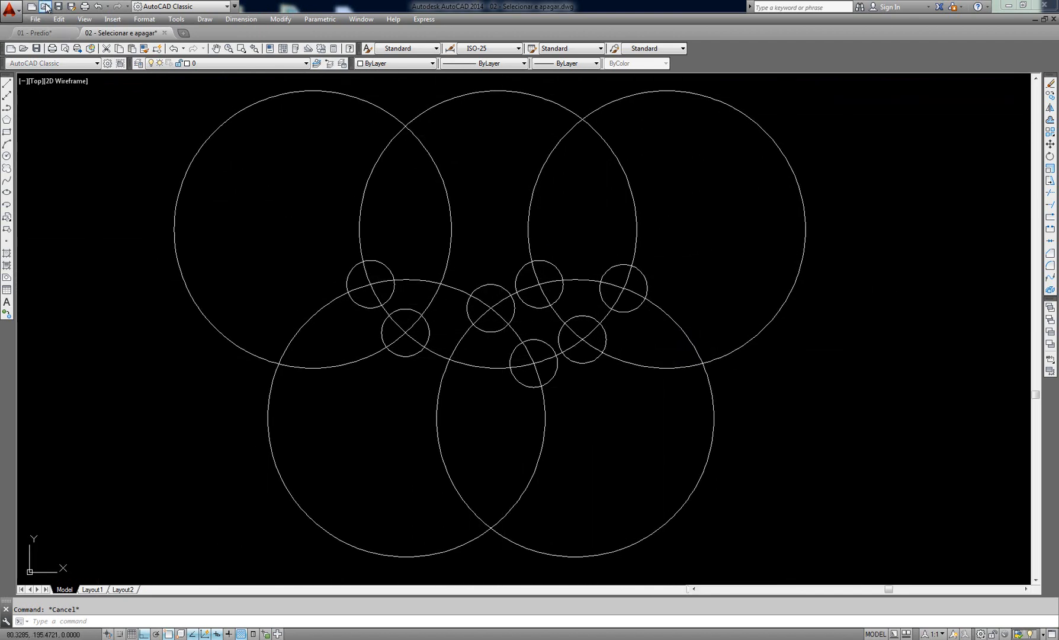
click(46, 6)
click(470, 255)
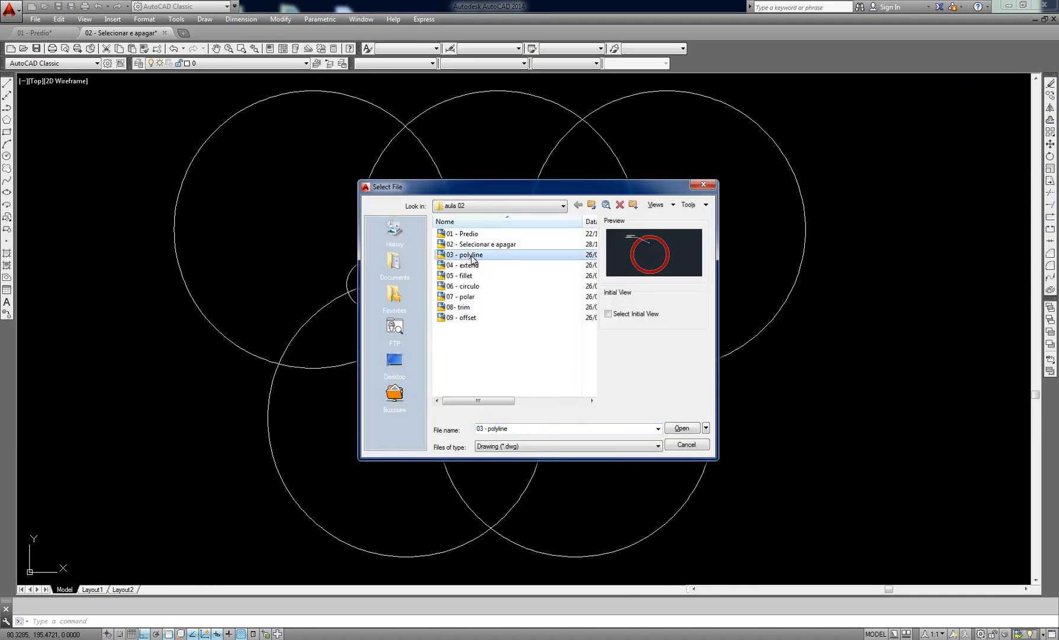
click(682, 427)
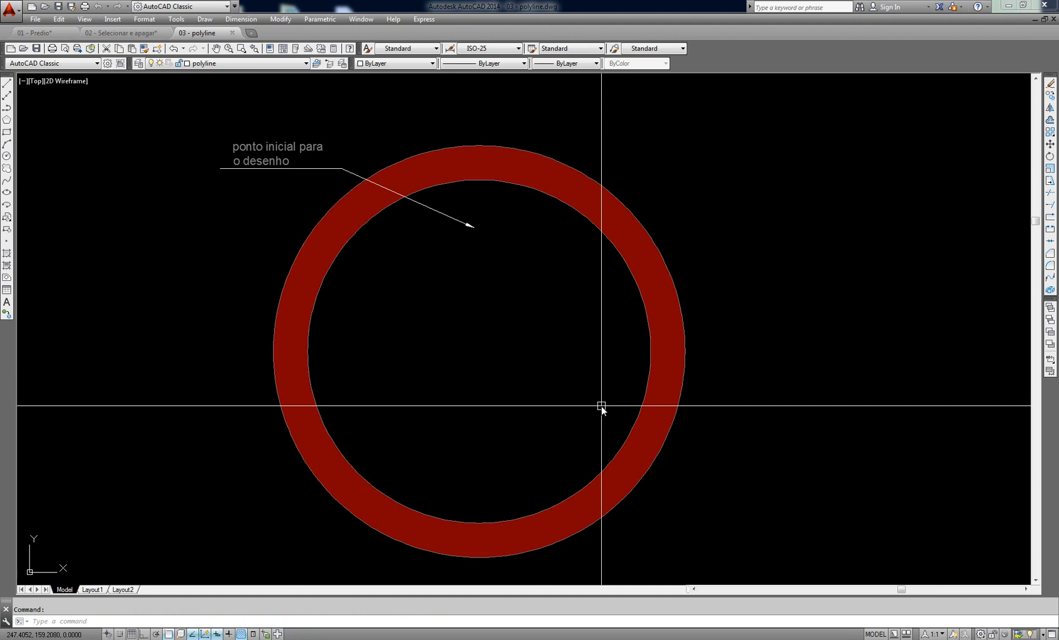
middle_drag(773, 332, 646, 326)
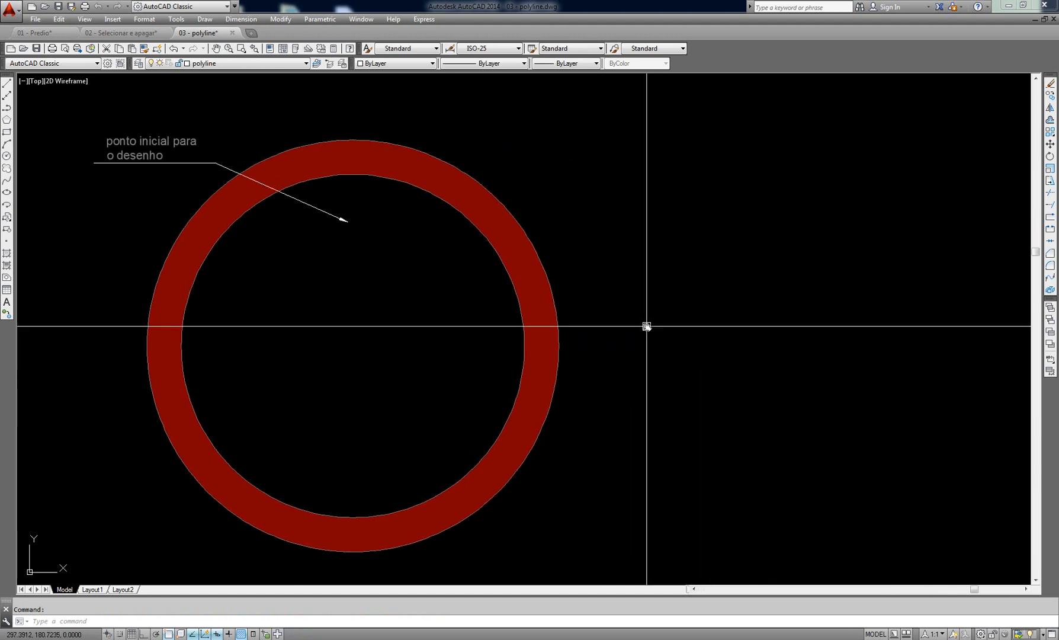
key(Return)
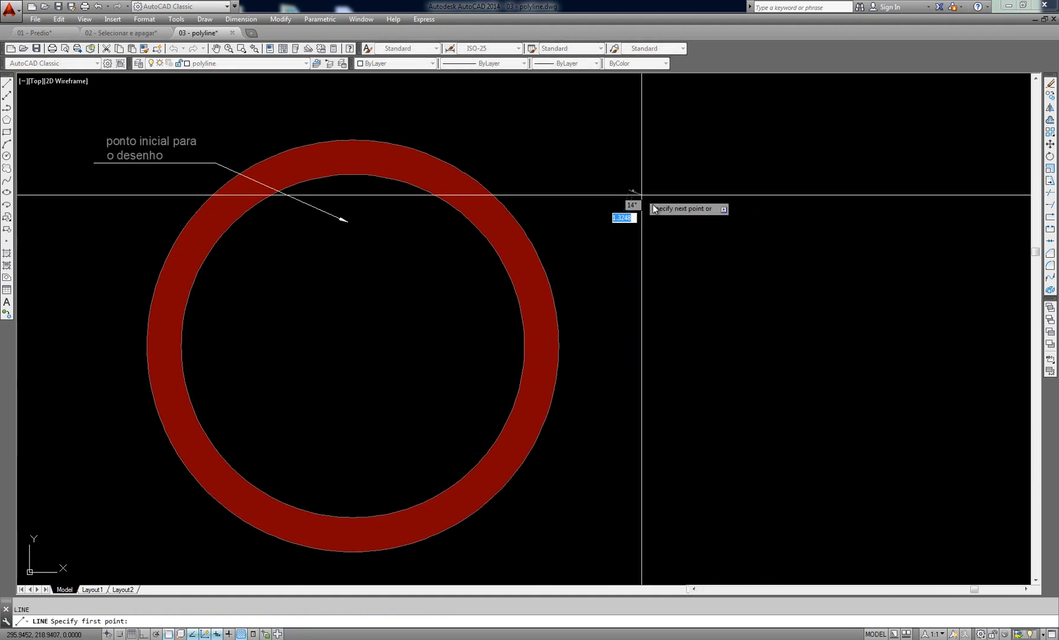
key(Escape)
text(p)
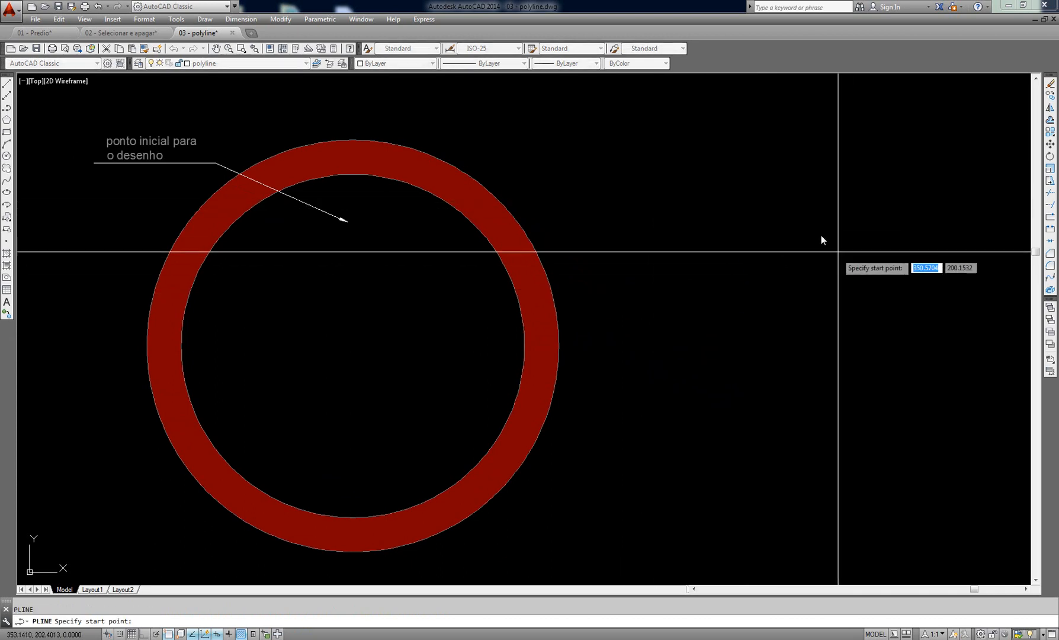
middle_drag(821, 235, 758, 236)
scroll(367, 315, down, 2)
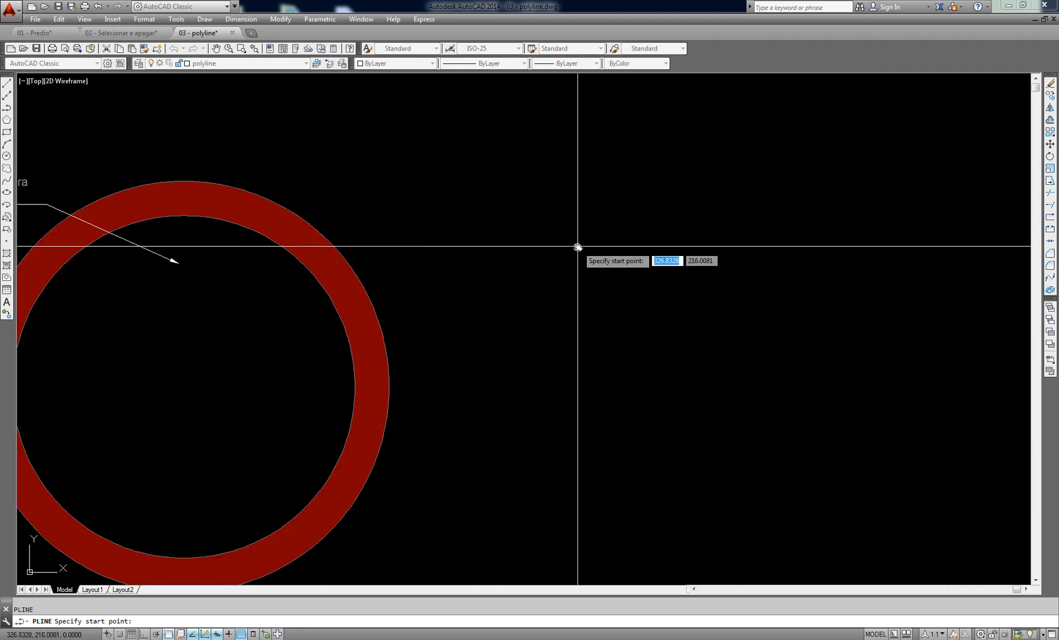
scroll(578, 248, up, 2)
click(525, 188)
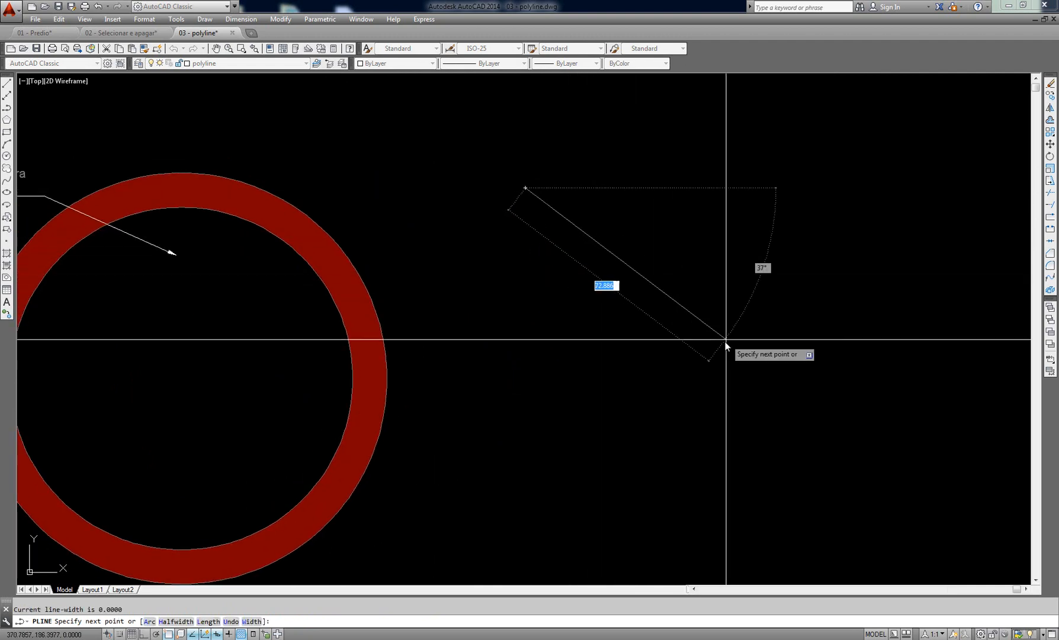
key(Escape)
Step: Draw a four-segment zigzag polyline beside the red ring with Ortho off, its third segment about 57 units long
text(PL)
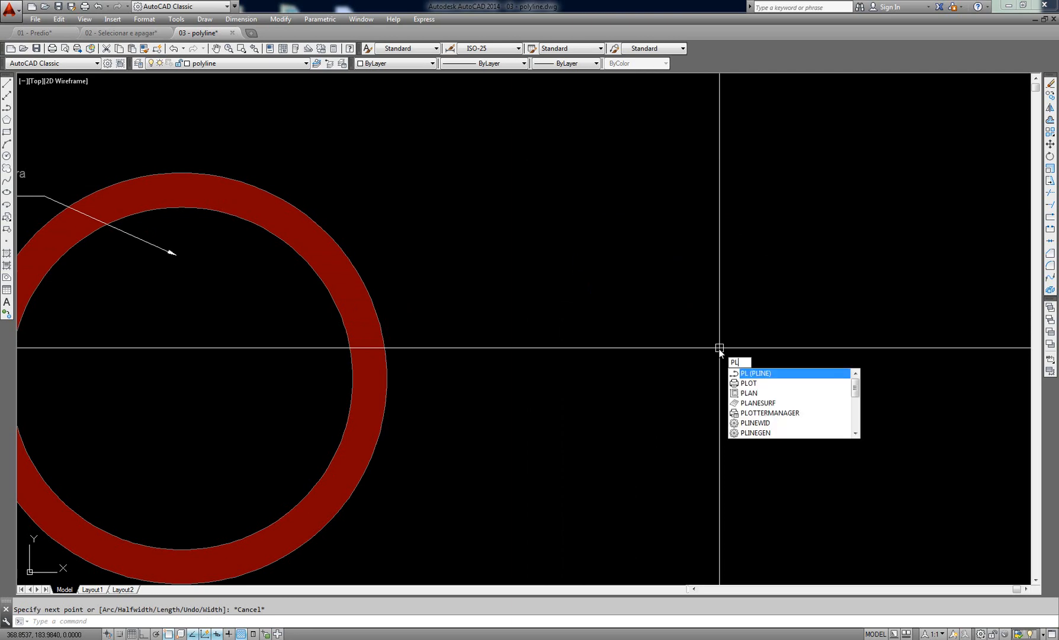
key(Return)
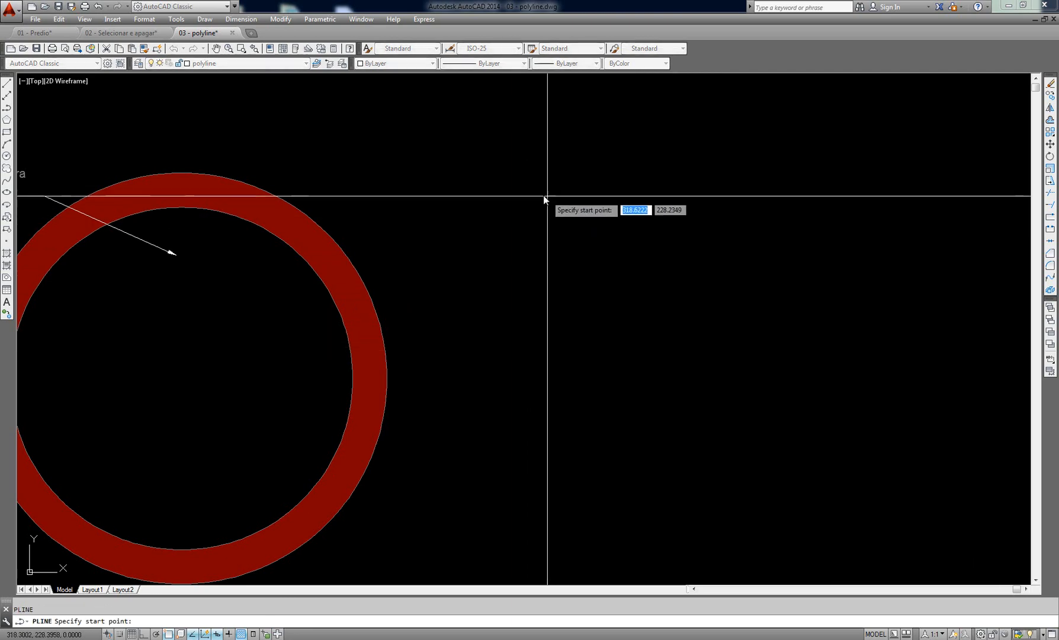
click(520, 192)
click(680, 291)
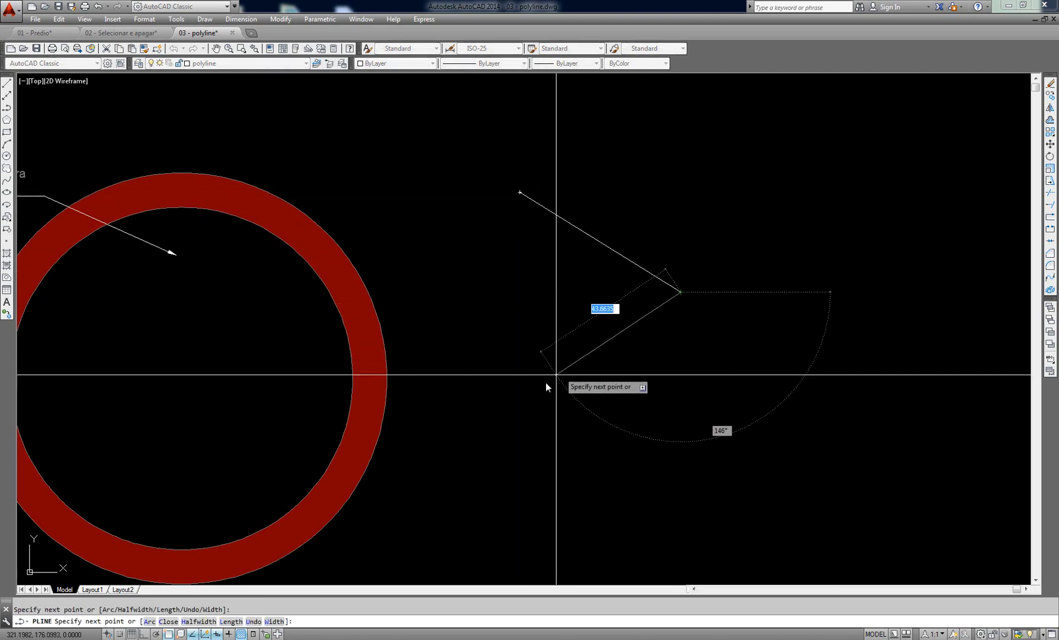
key(F8)
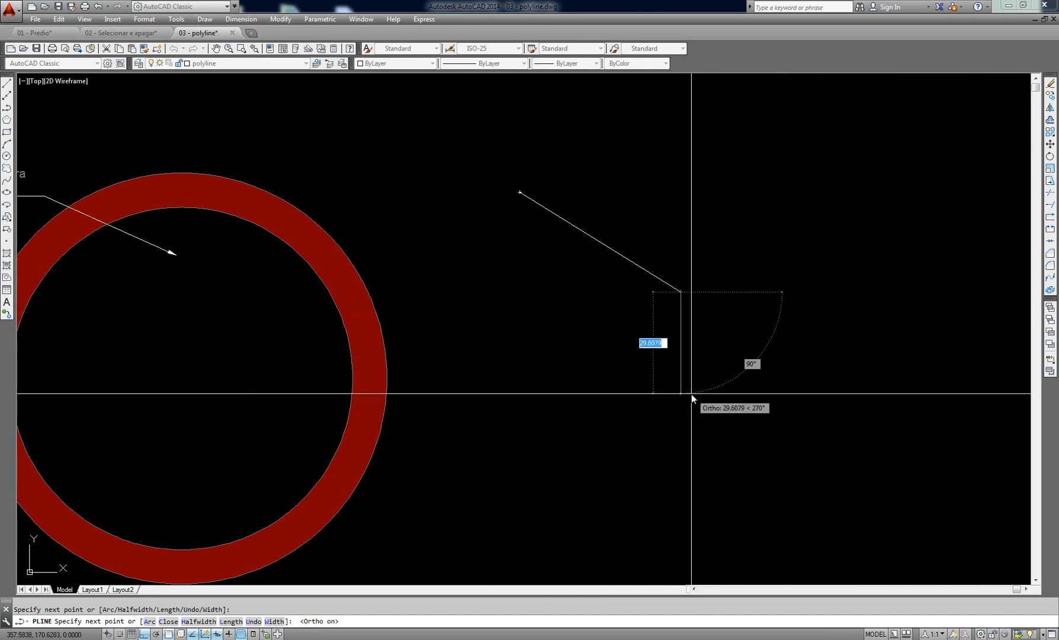
key(F8)
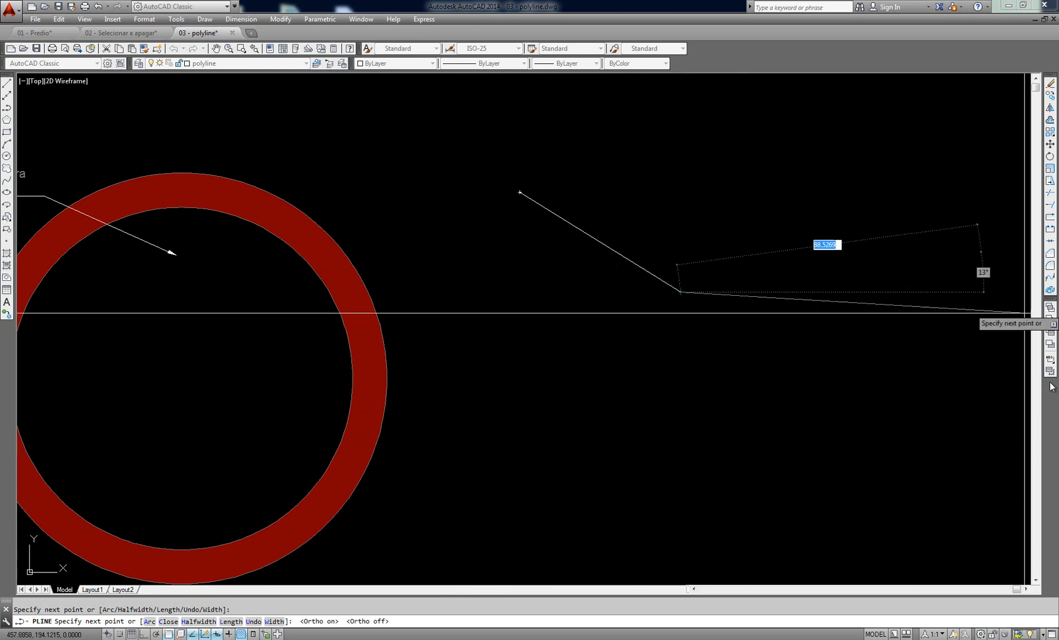
click(520, 387)
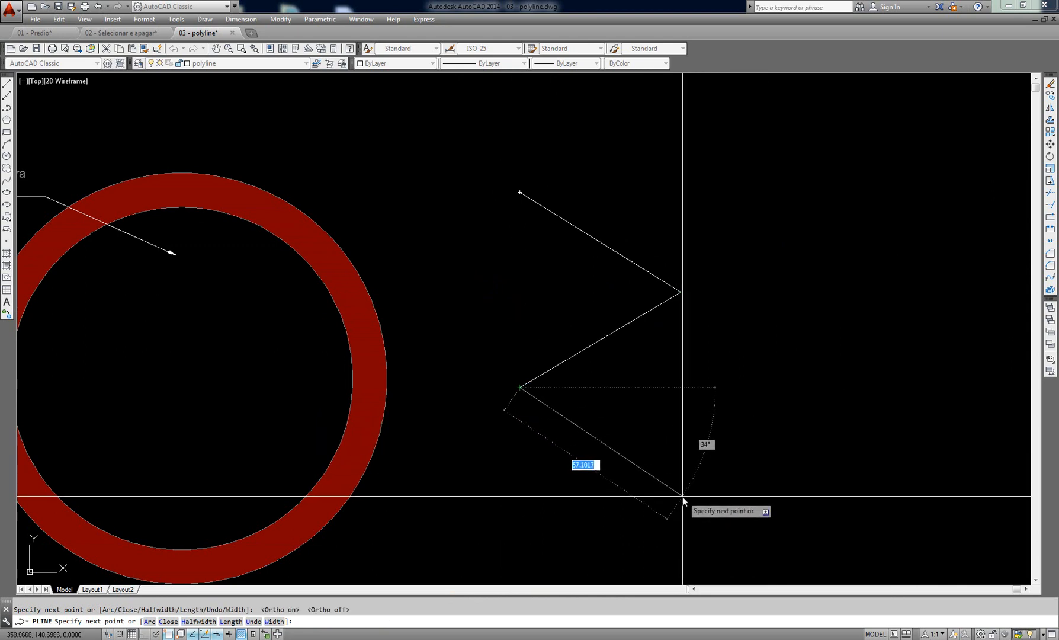
click(682, 496)
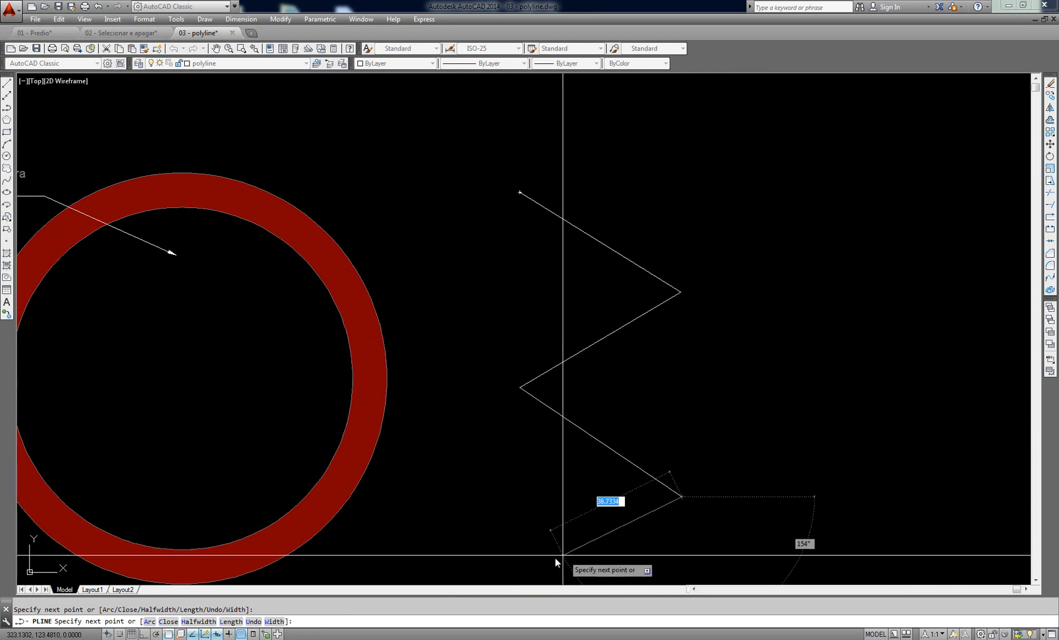
click(521, 569)
key(Return)
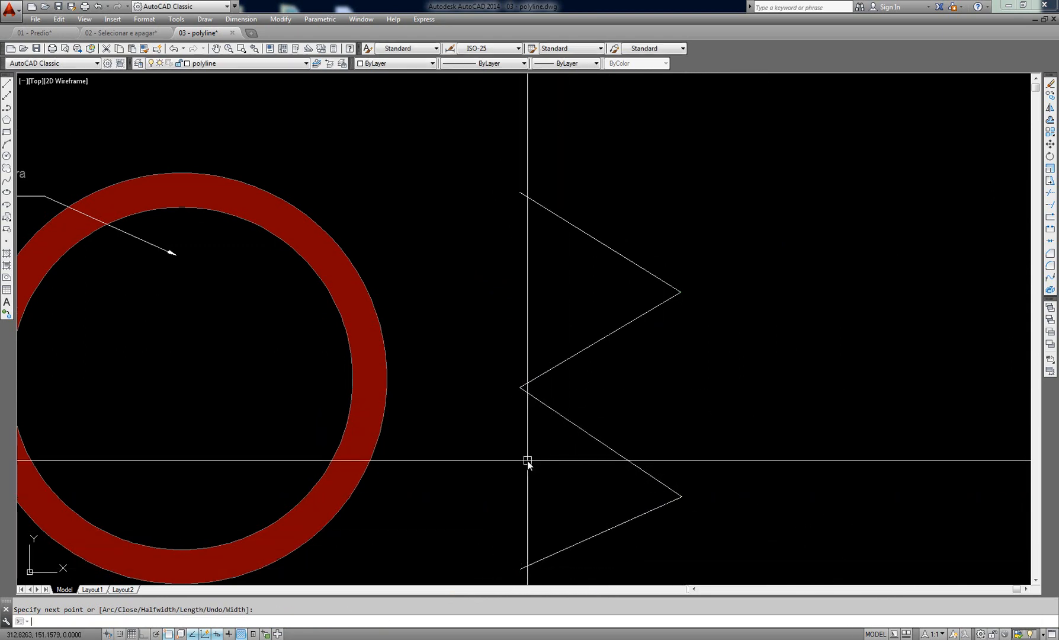
Step: Draw a similar four-segment zigzag with the Line command beside the polyline, its first segment about 55 units long
middle_drag(744, 418, 741, 363)
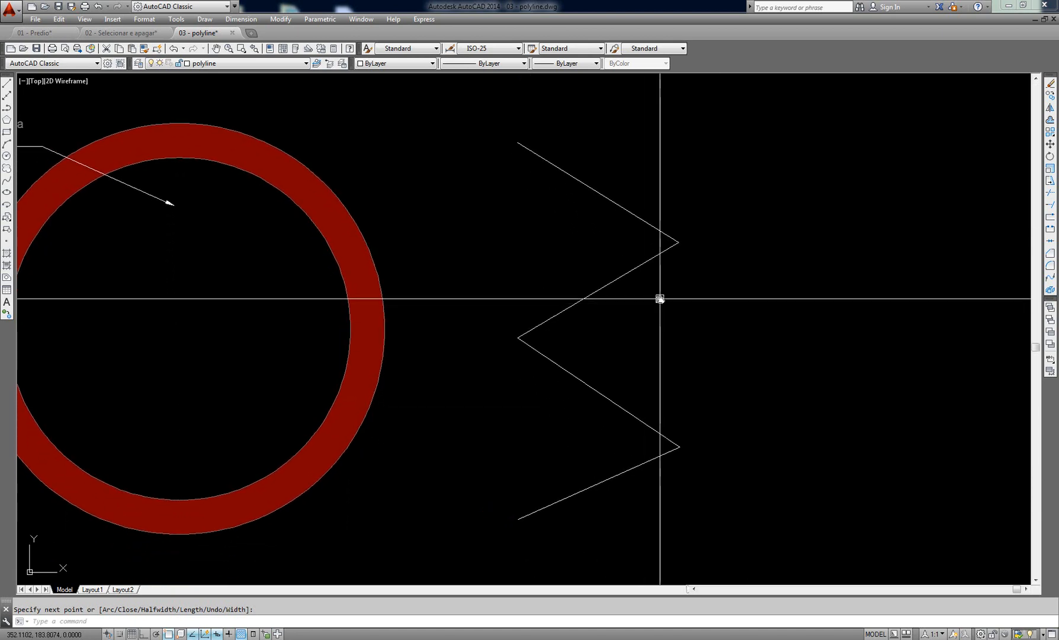
middle_drag(660, 299, 655, 288)
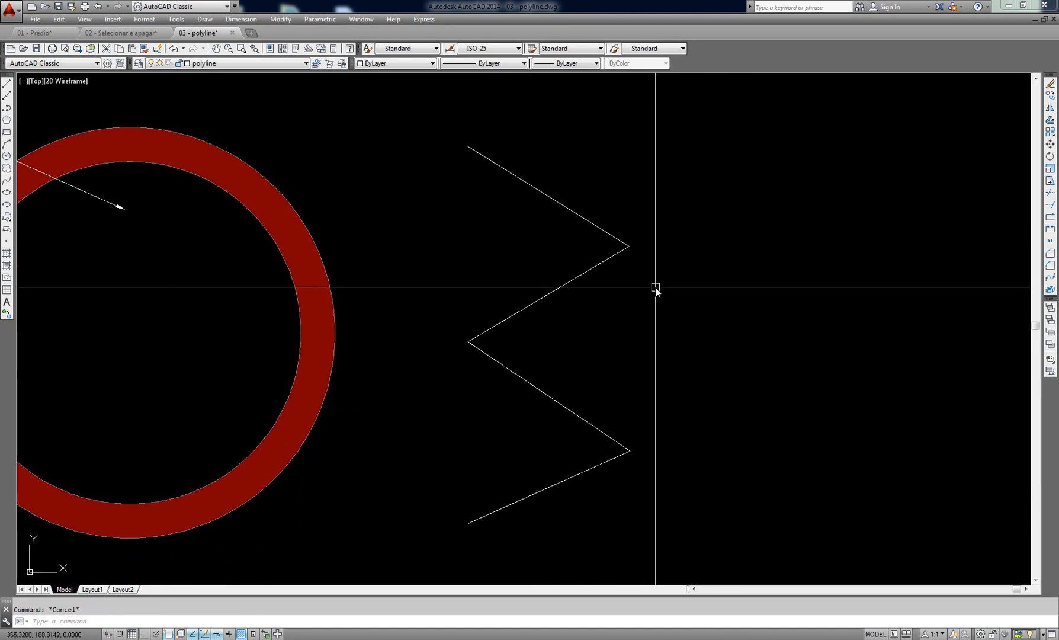
text(l)
key(Return)
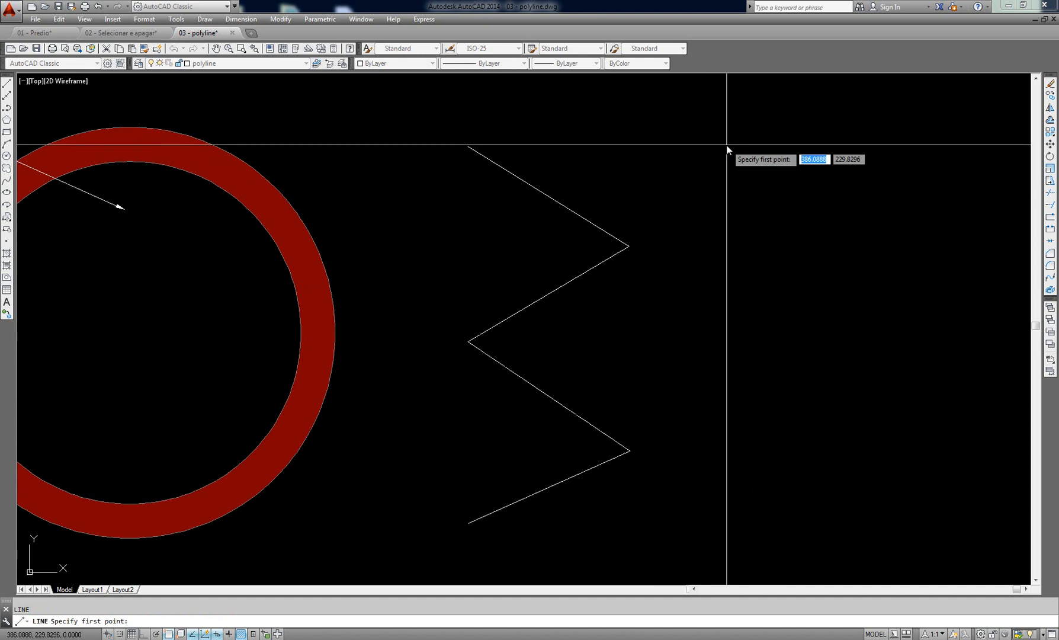
click(726, 145)
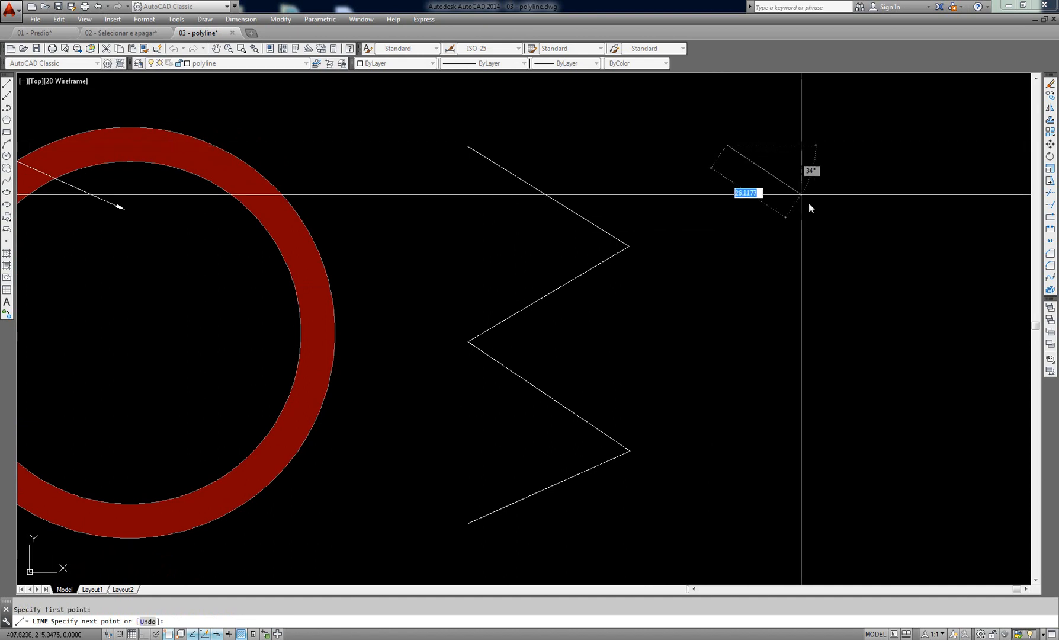
click(884, 245)
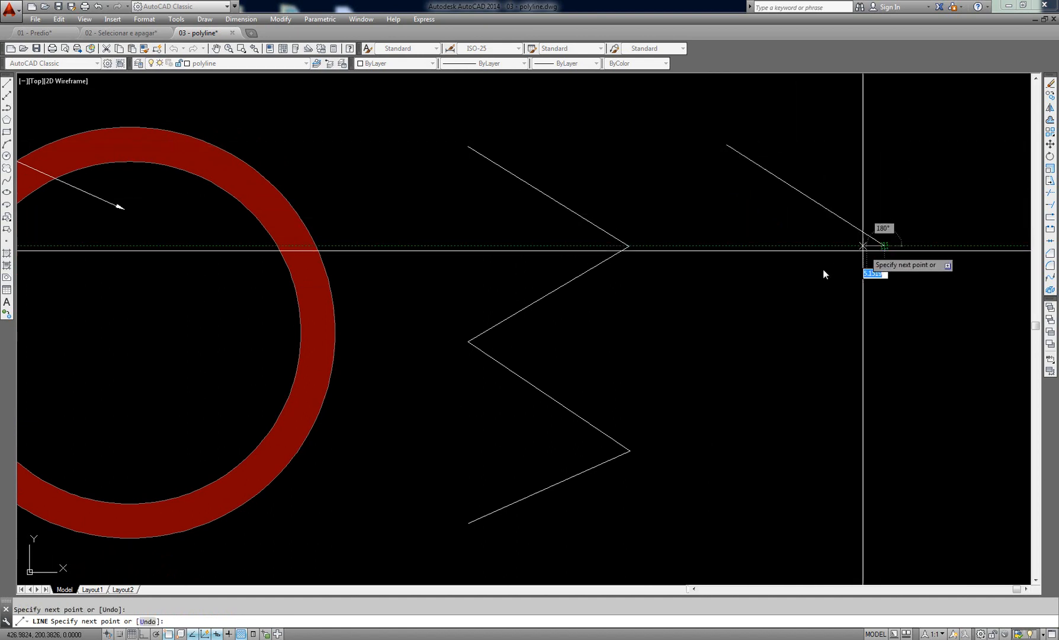
click(751, 341)
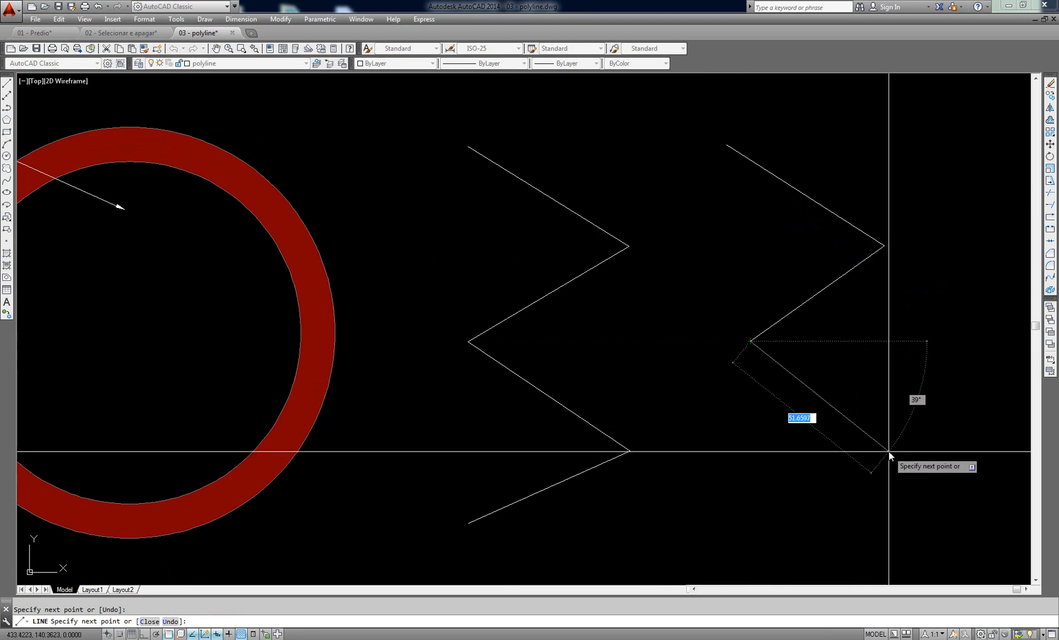
click(888, 451)
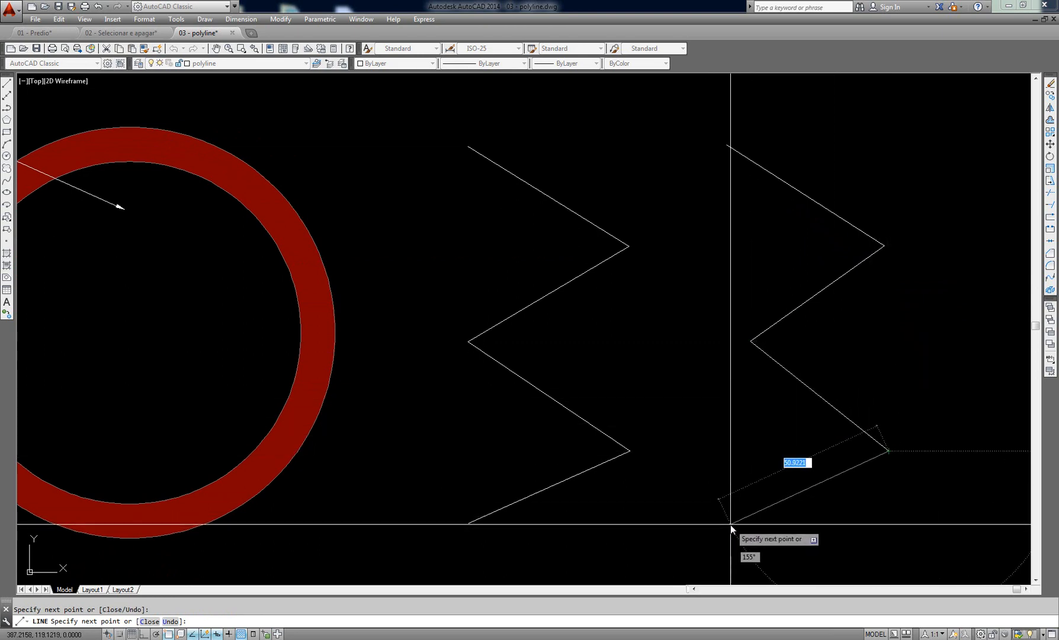
click(730, 524)
key(Return)
Step: Select the polyline and the first three segments of the line zigzag one at a time, clearing each selection
middle_drag(794, 425, 721, 425)
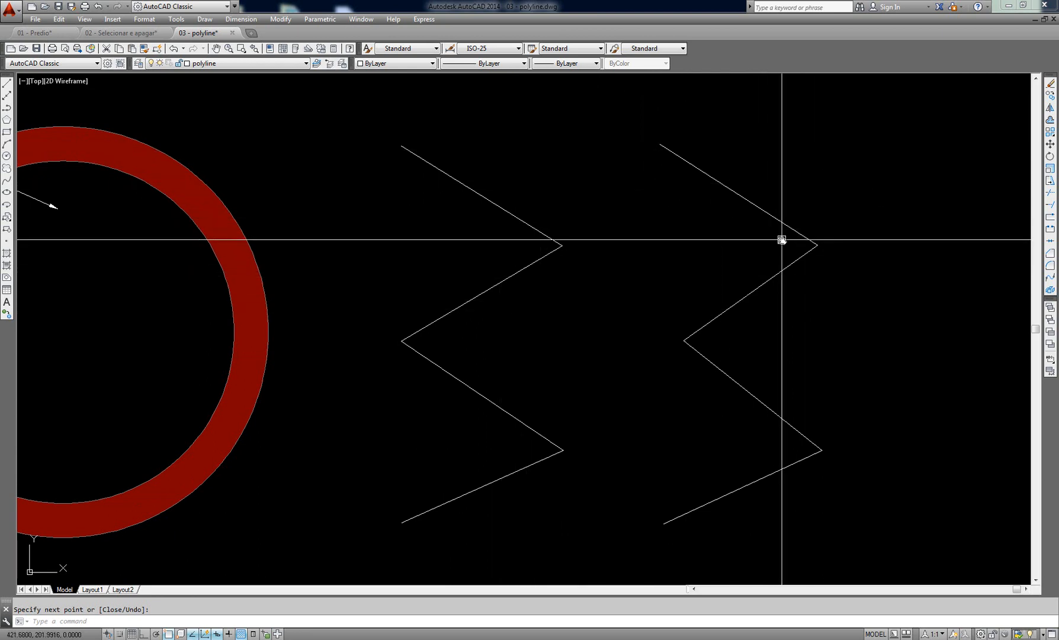
click(460, 395)
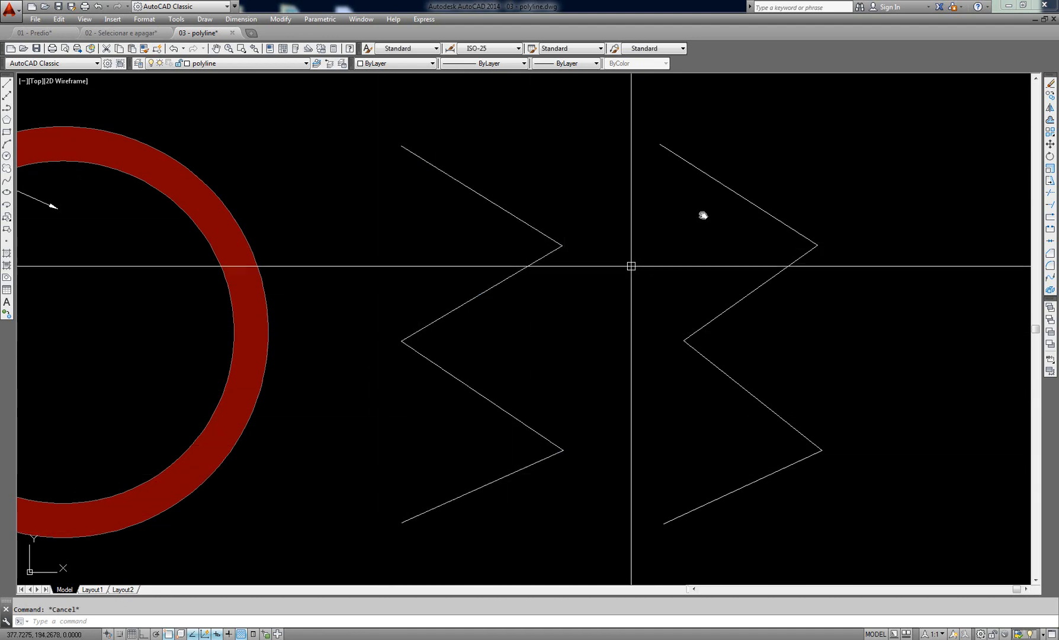
click(759, 208)
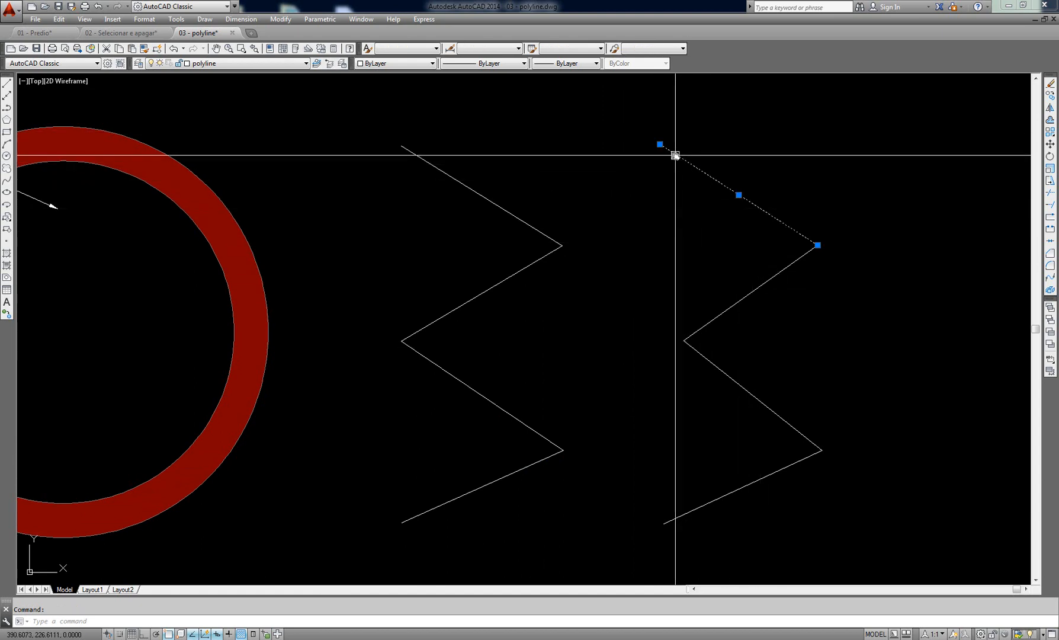
key(Escape)
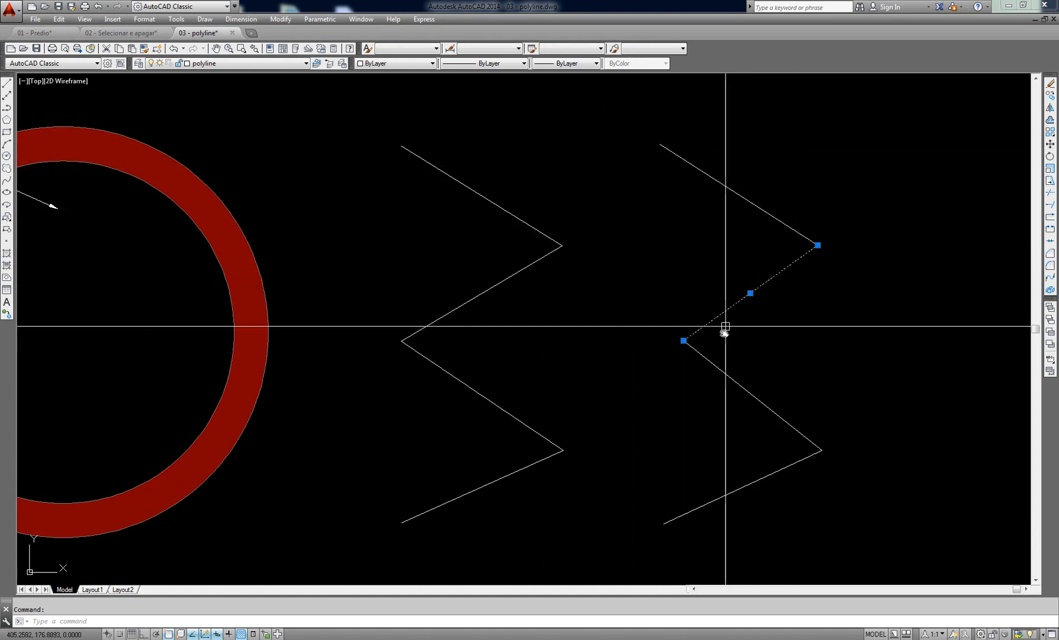
key(Escape)
click(724, 372)
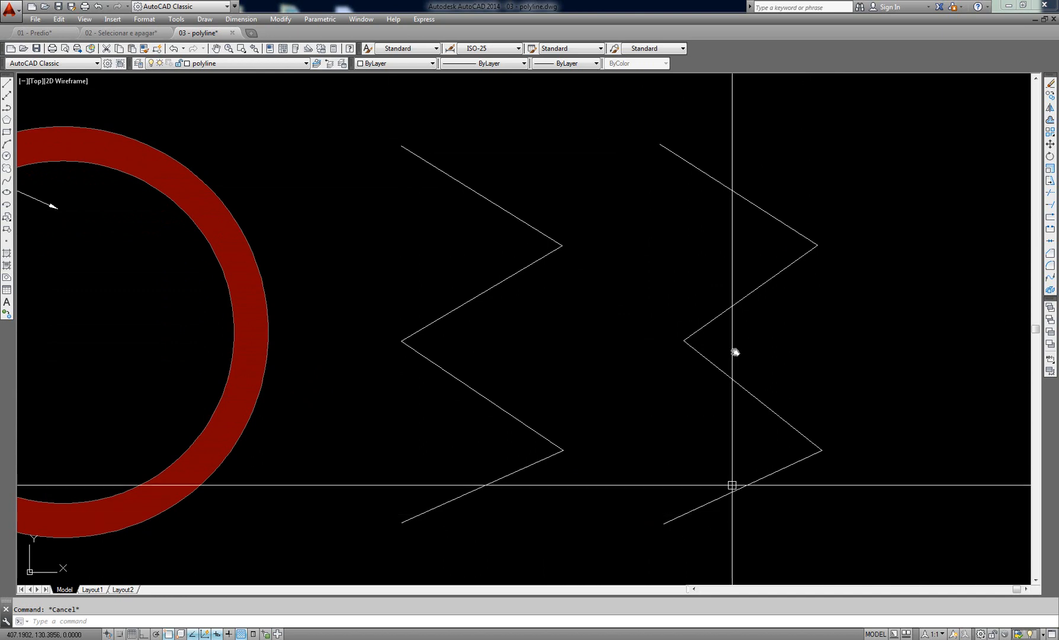
Step: Select the line zigzag's second and first segments again, and the polyline by its top segment, clearing each selection
click(750, 291)
key(Escape)
click(749, 202)
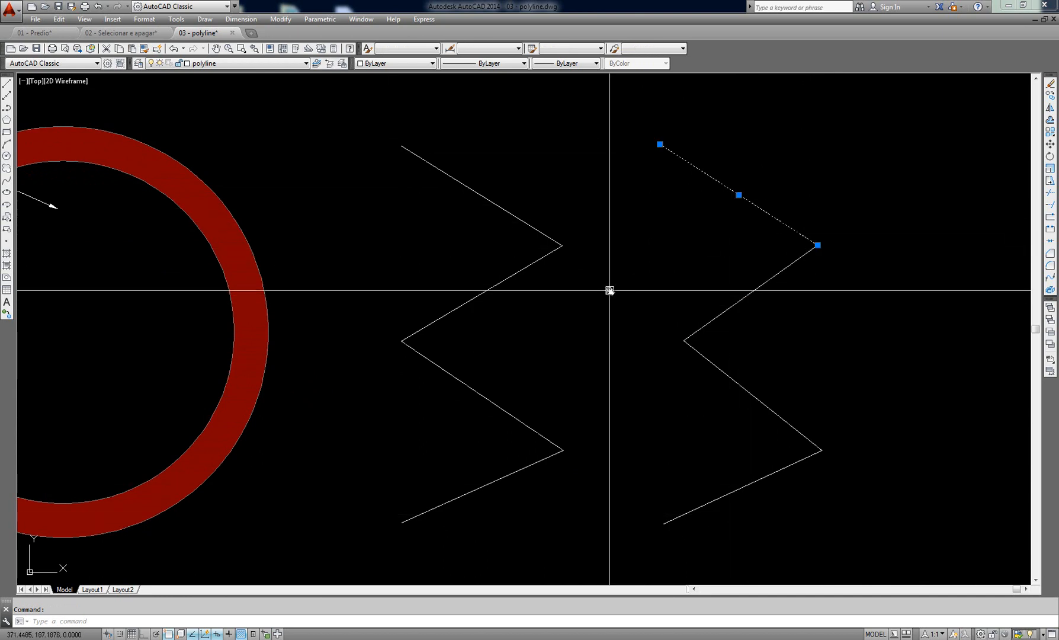
key(Escape)
click(515, 217)
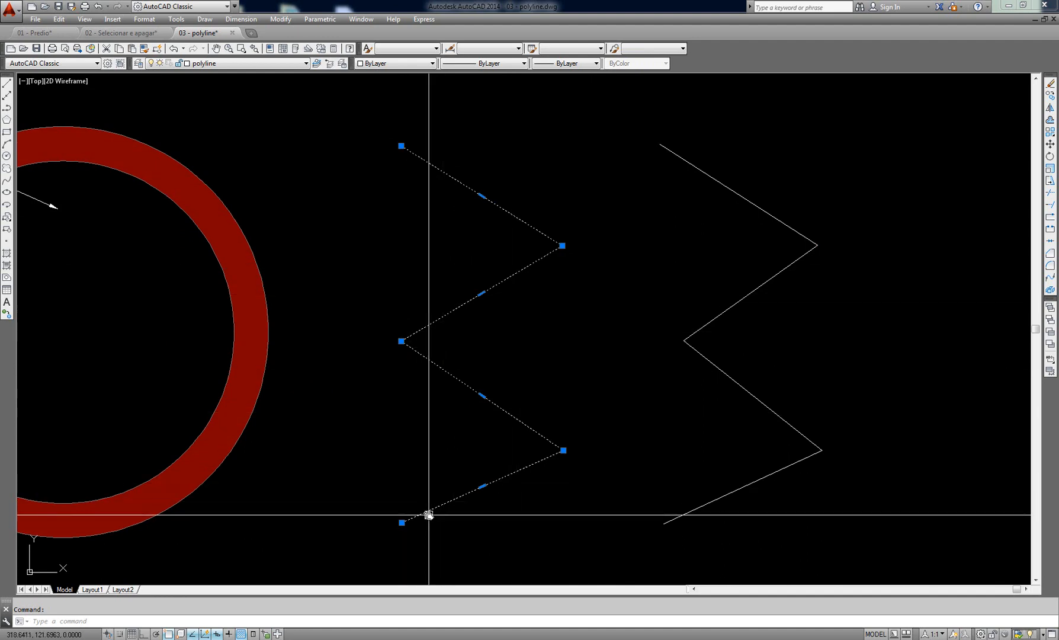
key(Escape)
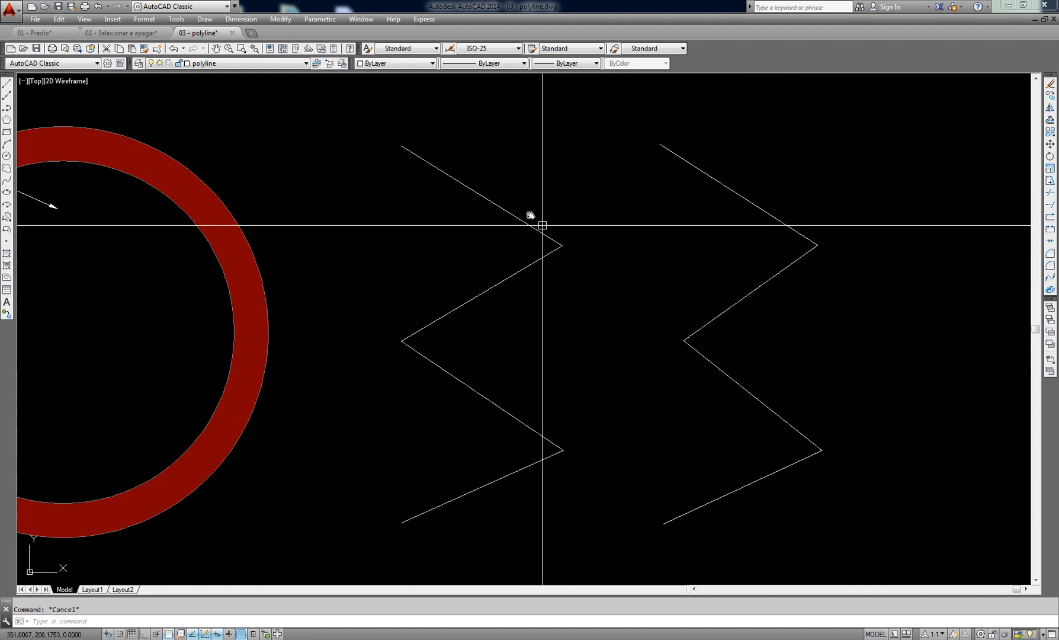
Step: Select the polyline and the line zigzag's top segment, and examine the grip options at their midpoints and endpoints
click(491, 203)
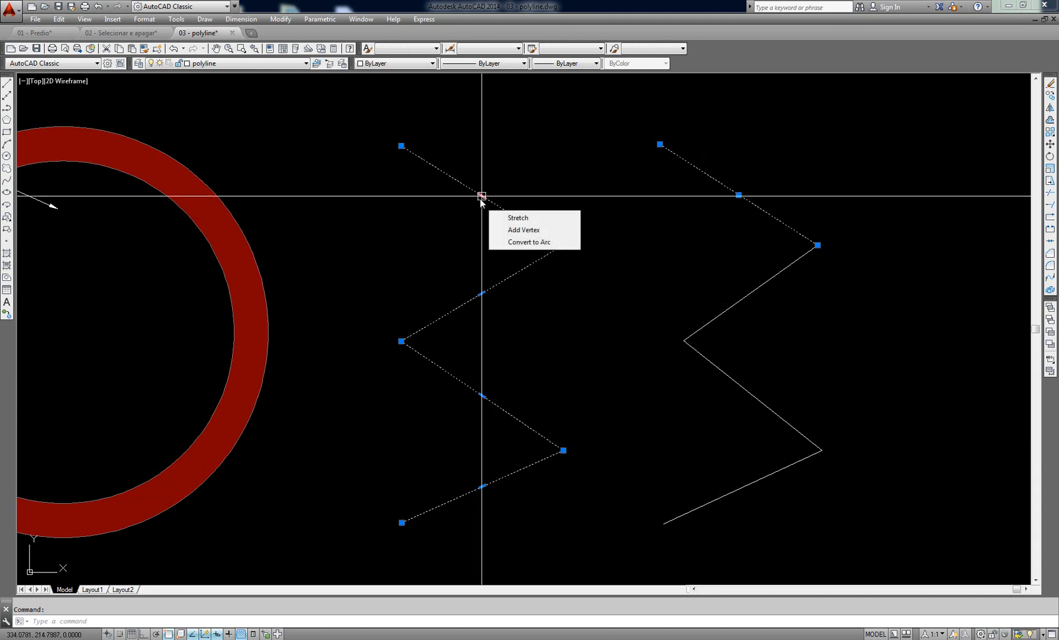
scroll(485, 196, up, 2)
scroll(569, 203, up, 2)
mouse_move(570, 203)
middle_down()
mouse_move(403, 323)
mouse_move(362, 329)
middle_up()
scroll(237, 336, down, 2)
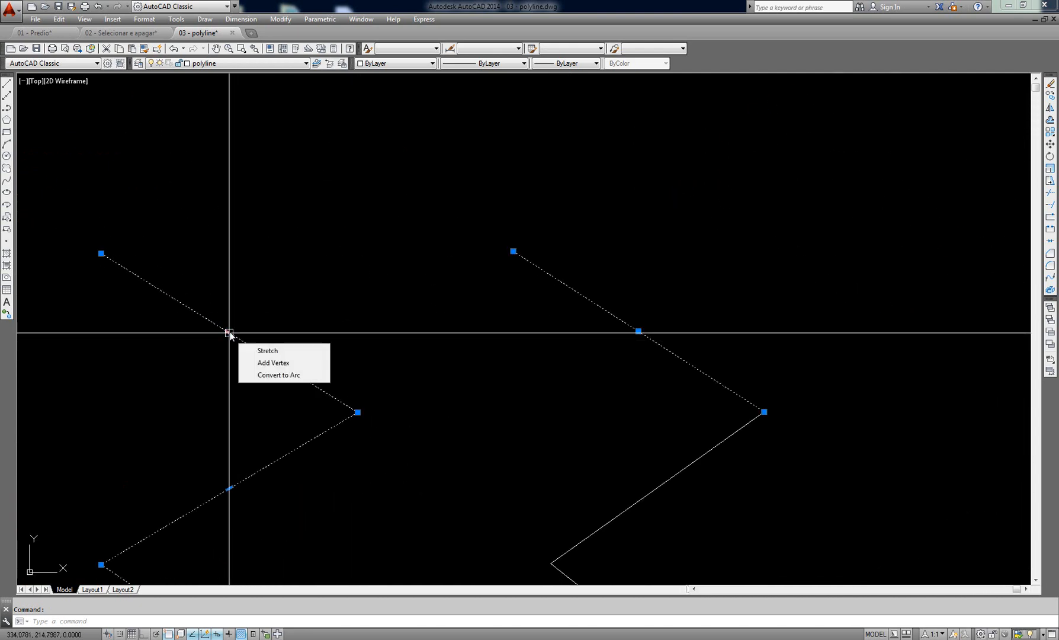
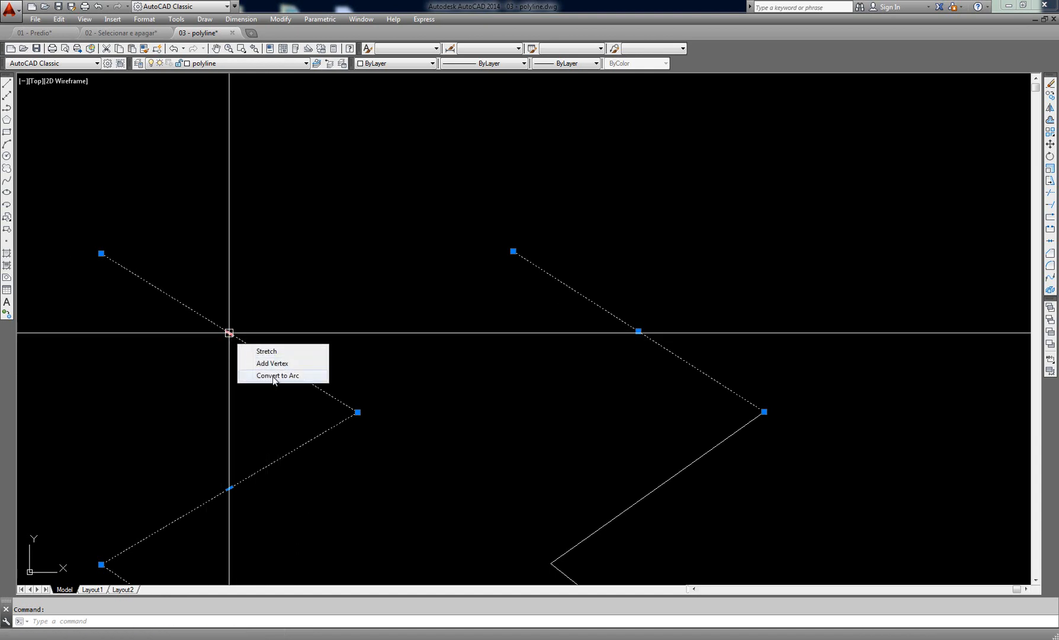
mouse_move(357, 412)
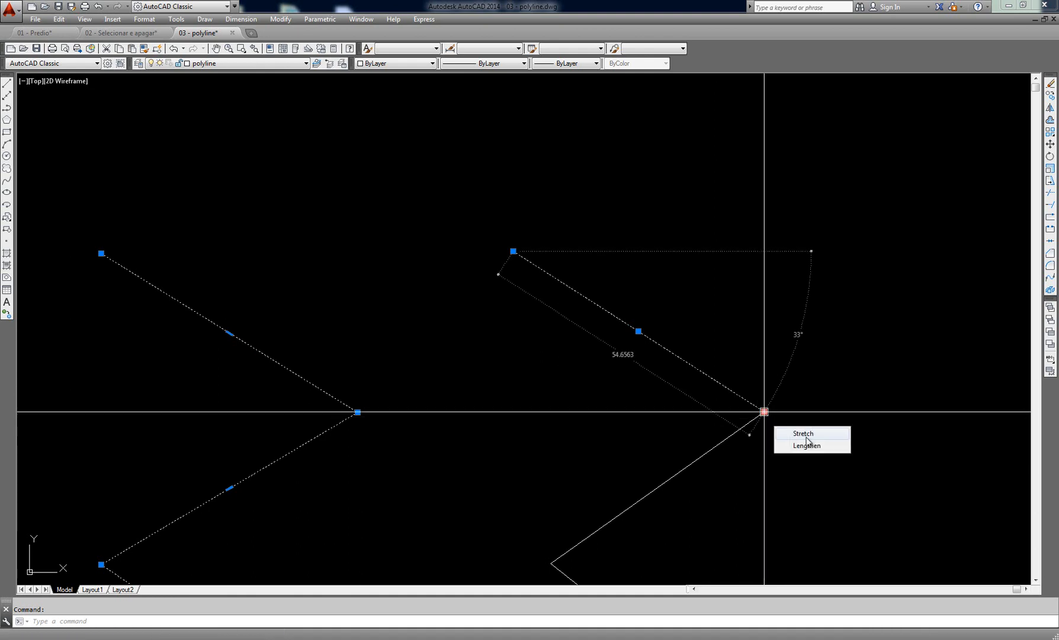
Step: Clear the current selection, select the polyline and the line zigzag's top segment again, and clear that selection
key(Escape)
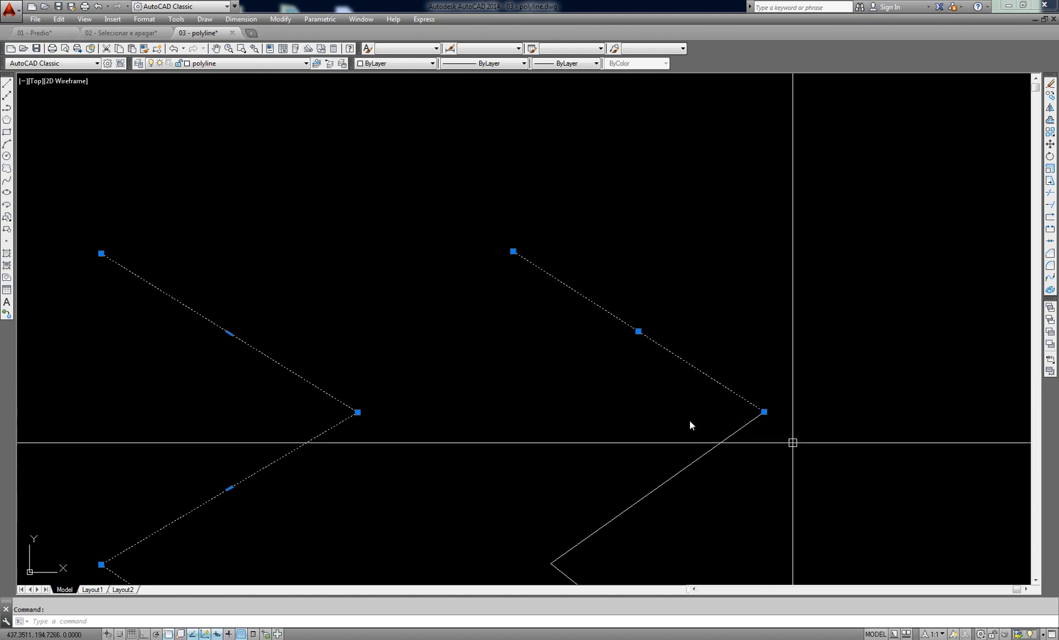
key(Escape)
middle_drag(440, 351, 479, 331)
scroll(444, 371, down, 5)
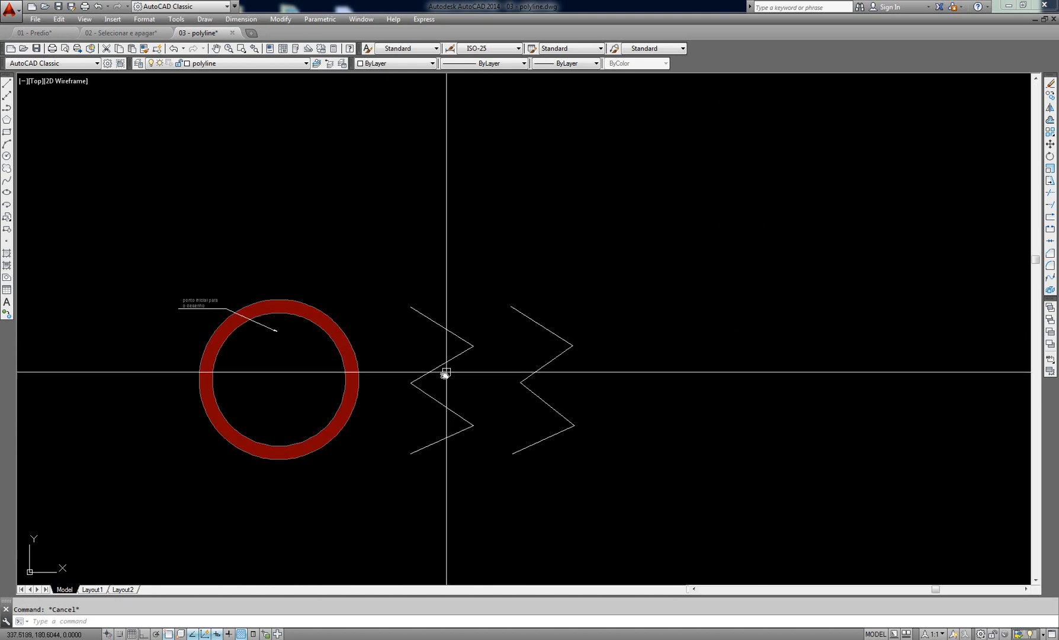
scroll(531, 417, up, 2)
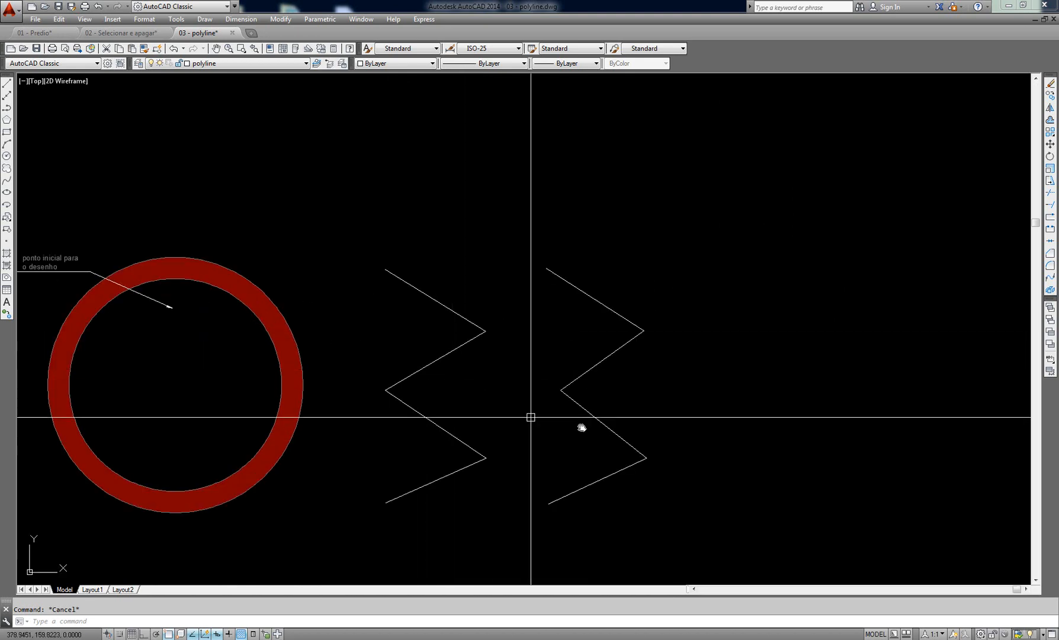
click(456, 313)
click(598, 300)
key(Escape)
Step: Erase both zigzags beside the red ring, the polyline and the one made of separate lines
click(708, 279)
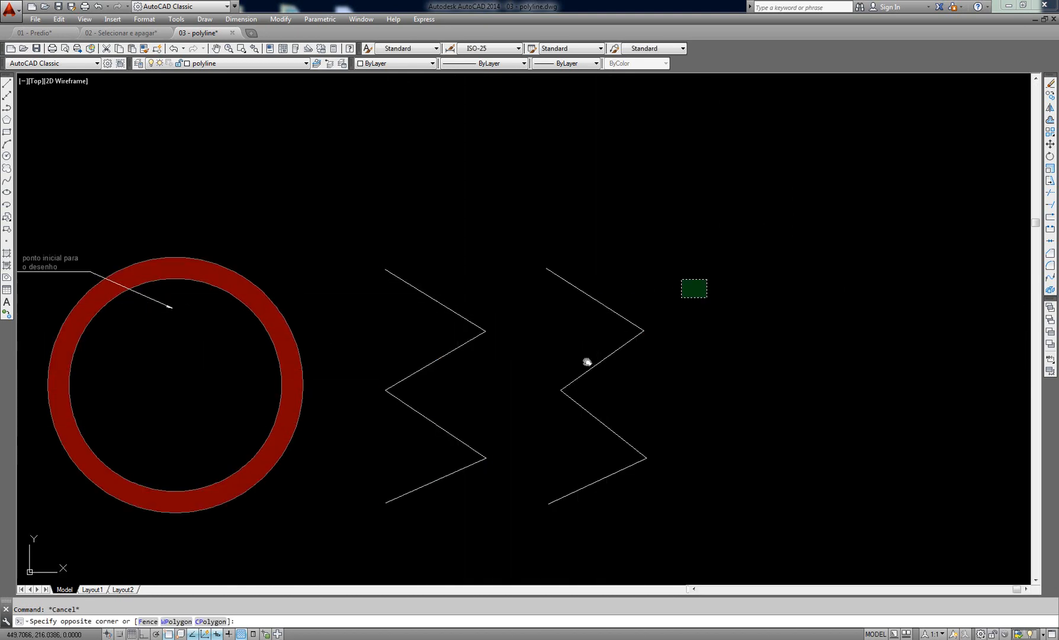
click(386, 498)
middle_drag(375, 449, 439, 433)
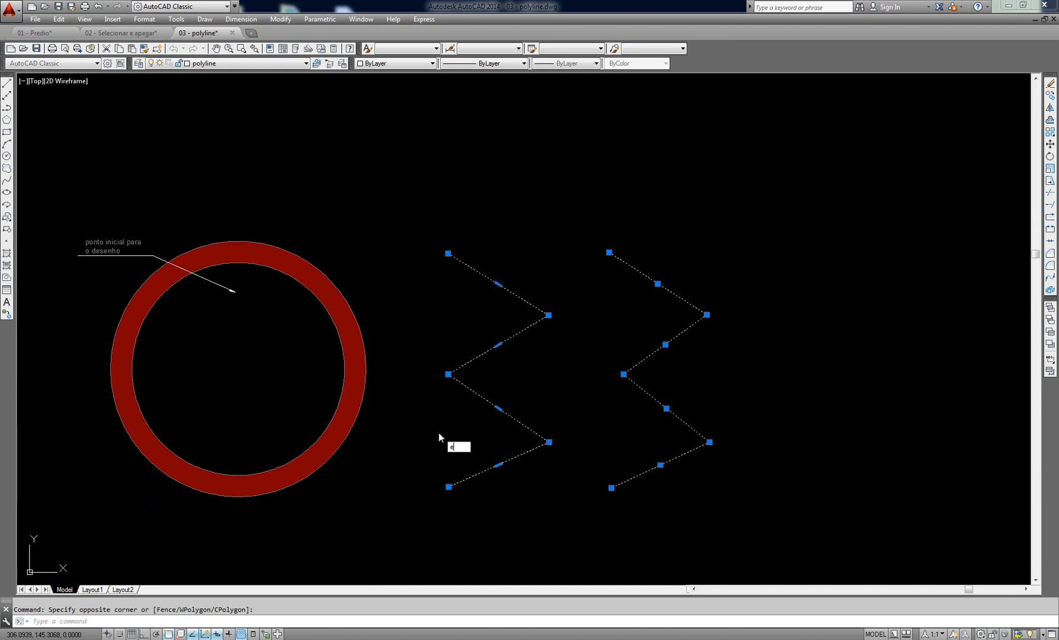
key(Return)
Step: Start a polyline at the "ponto inicial para o desenho" arrow tip and draw a 20-unit segment straight down with Ortho on
middle_drag(197, 392, 483, 369)
scroll(544, 367, up, 2)
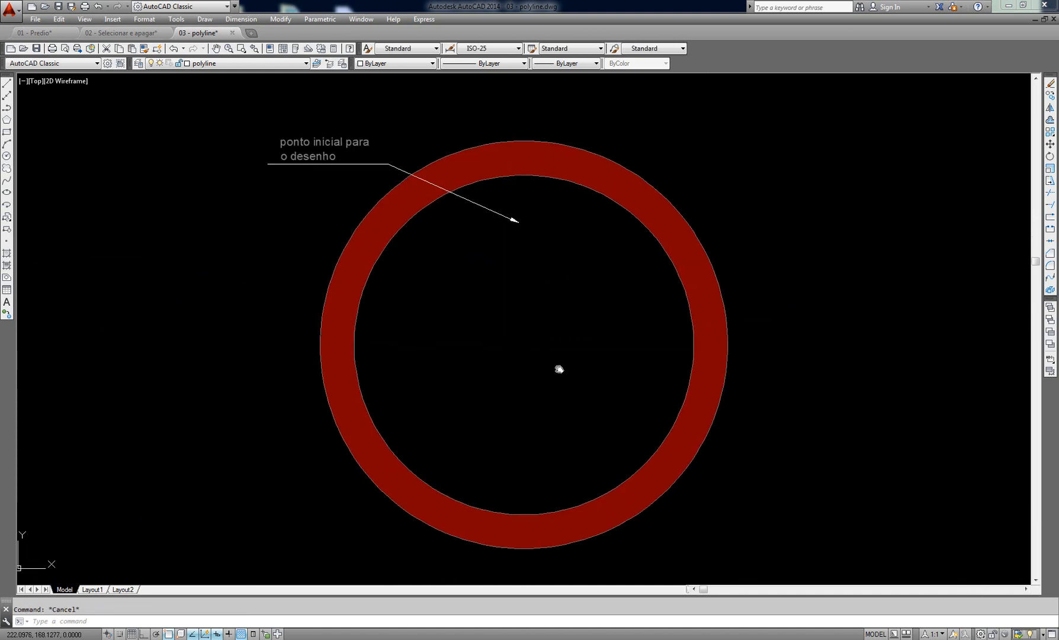
middle_drag(555, 362, 543, 359)
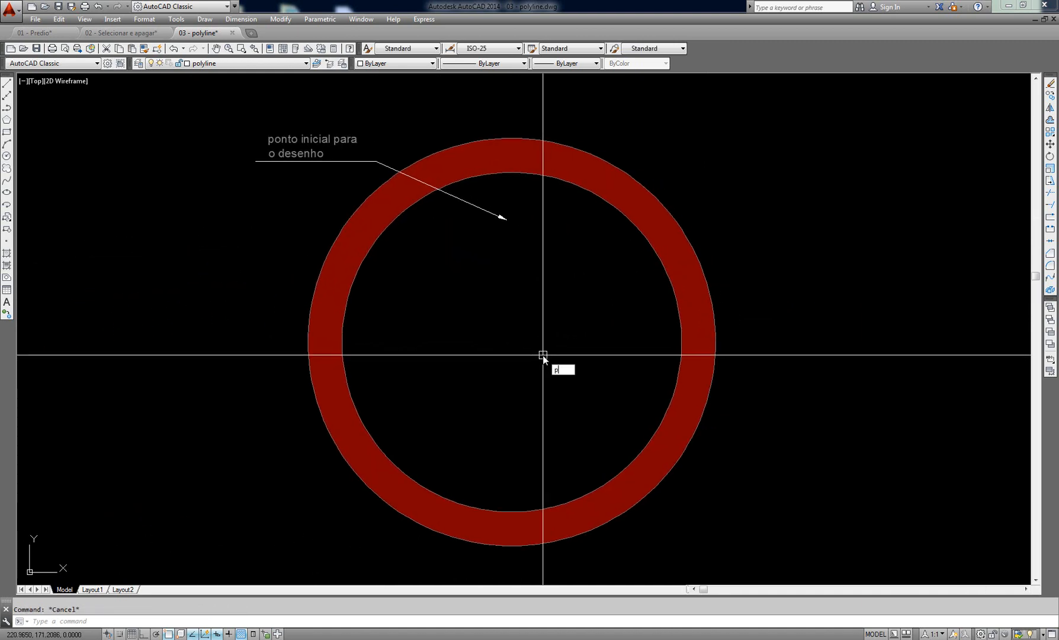
text(l)
key(Return)
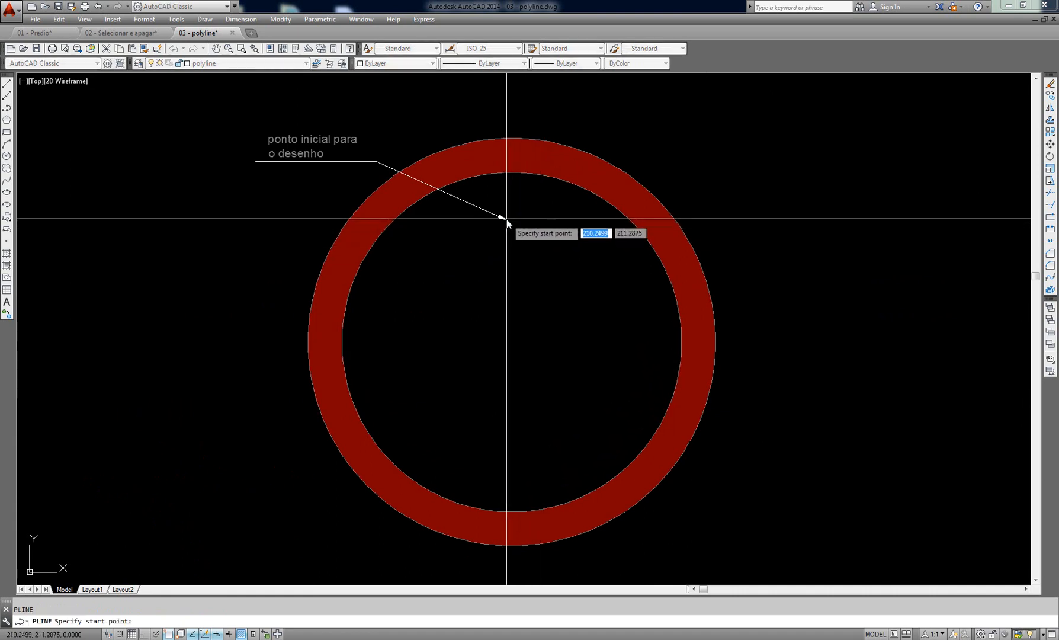
click(504, 219)
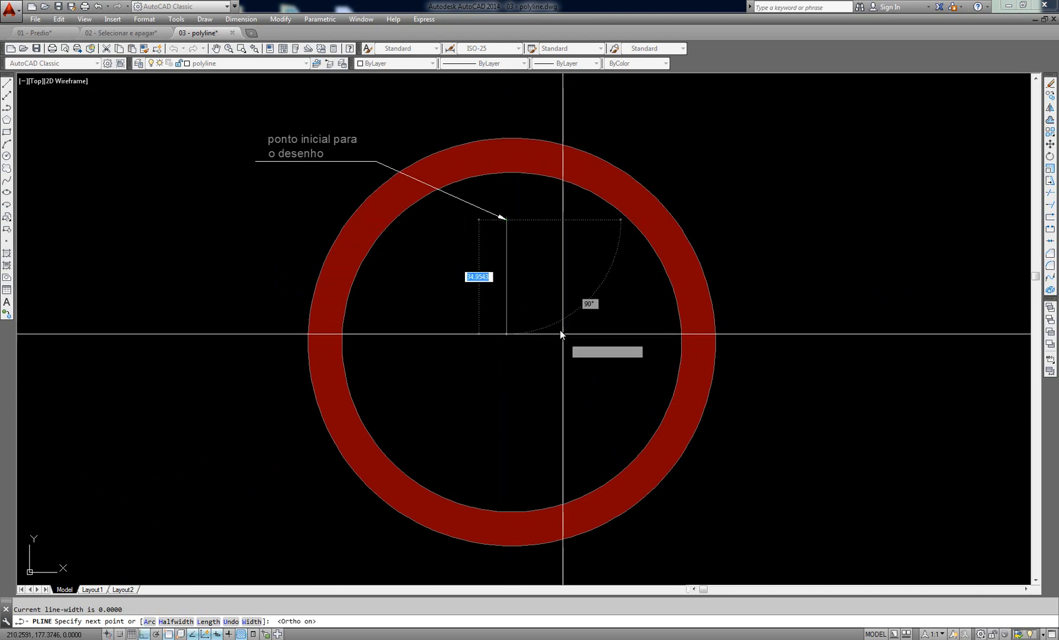
key(F8)
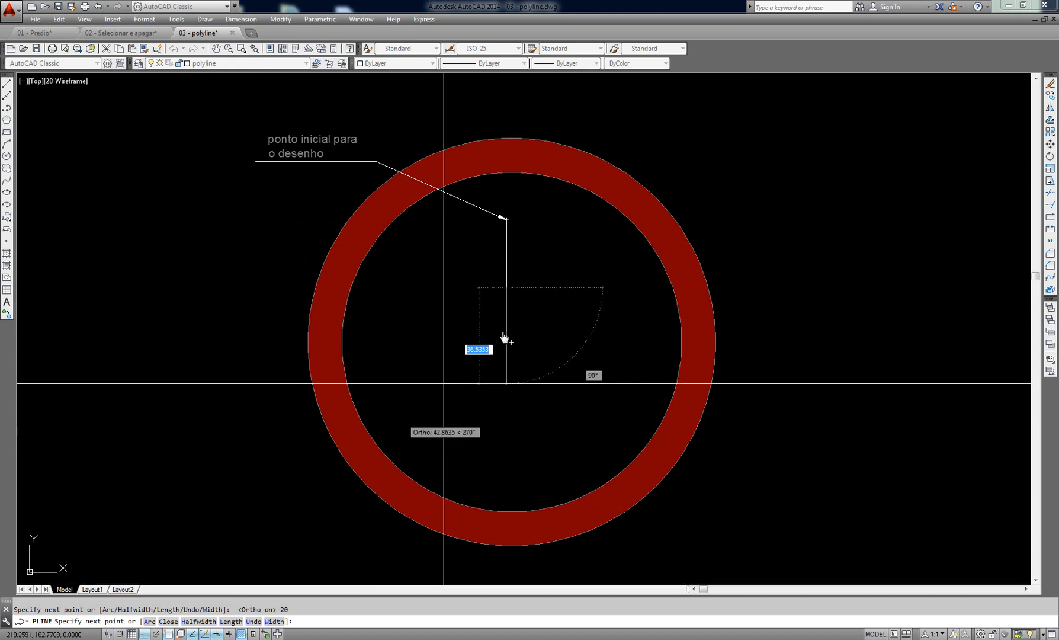
Step: Turn Ortho off, switch the polyline to Arc, and add two connected arcs curving toward the ring's lower right
key(F8)
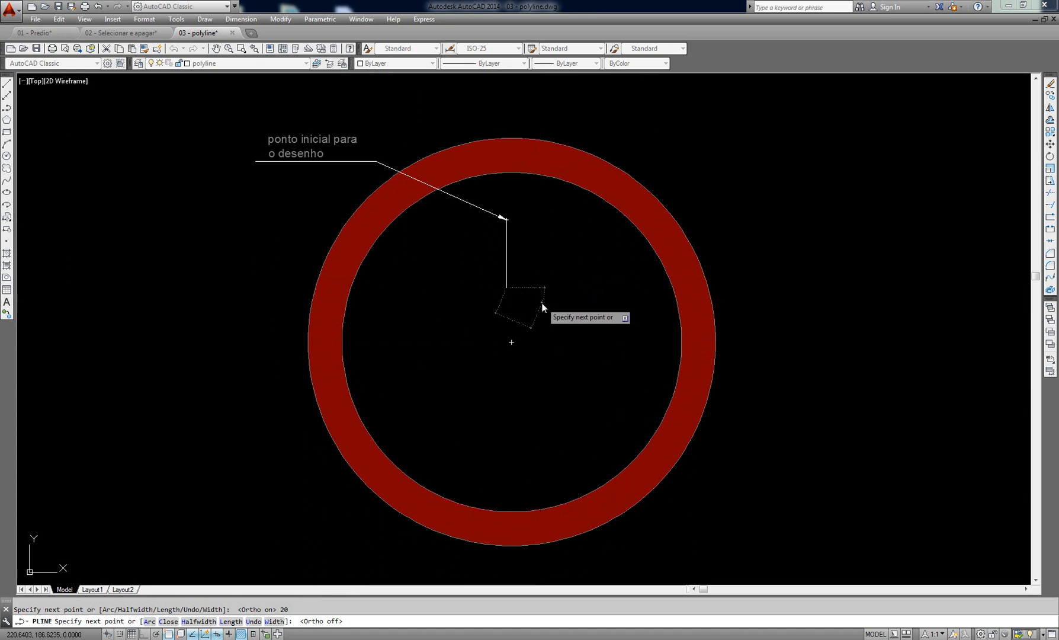
text(a)
key(Return)
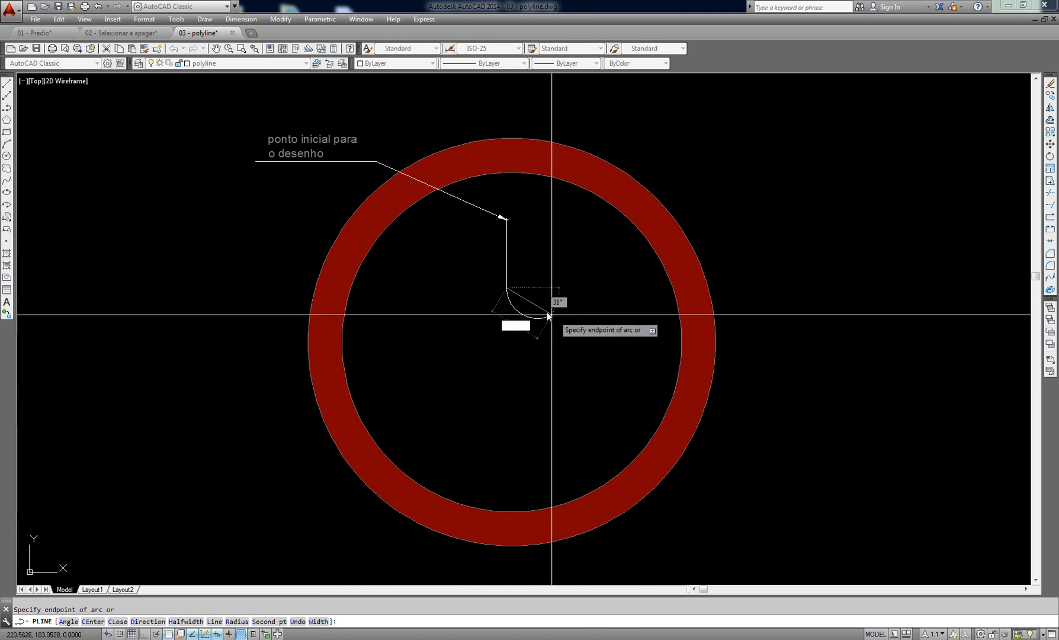
scroll(547, 315, up, 2)
scroll(551, 317, up, 2)
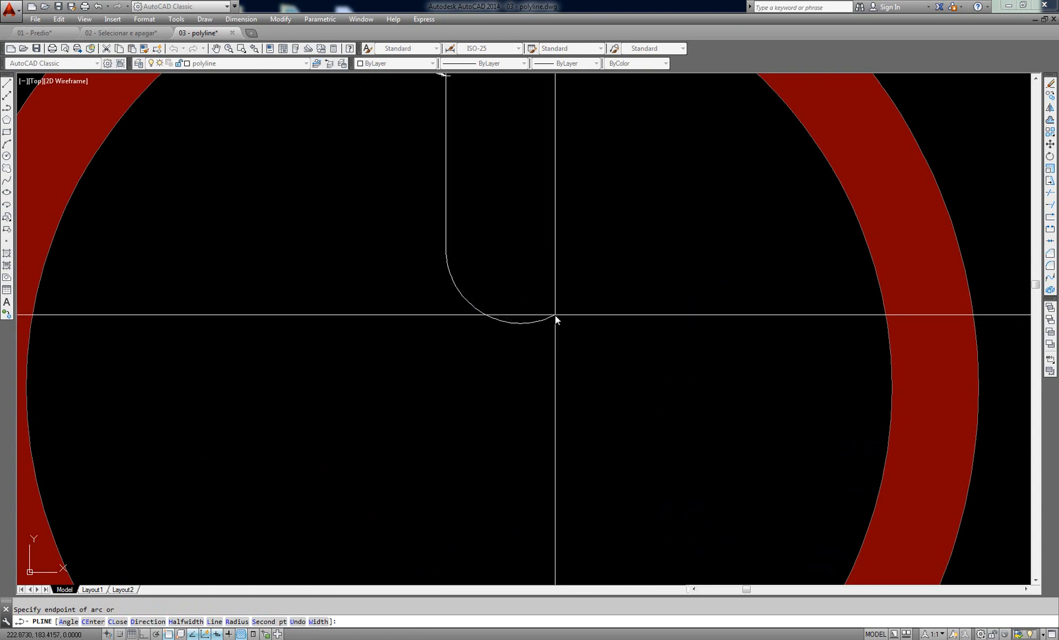
click(555, 315)
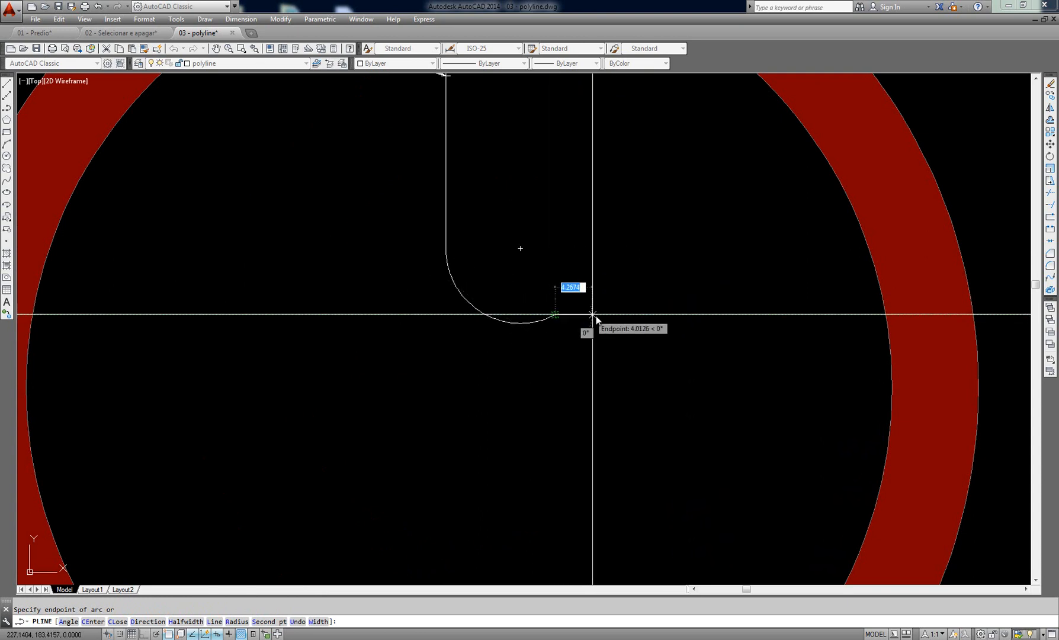
click(723, 372)
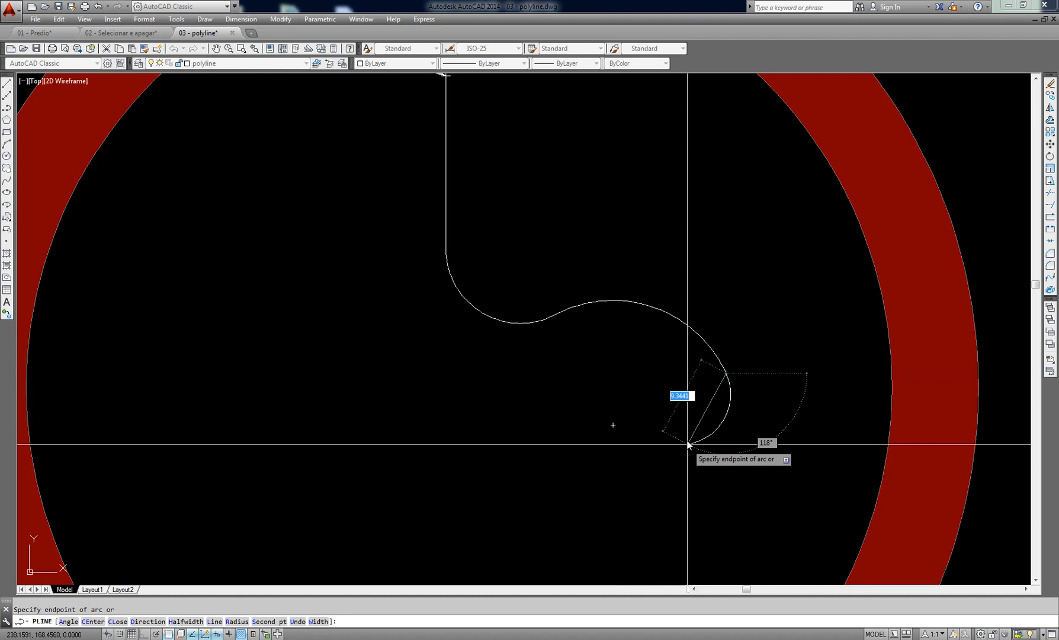
Step: Switch the polyline back to Line and add a 20-unit segment straight down from the second arc with Ortho on
scroll(687, 261, down, 3)
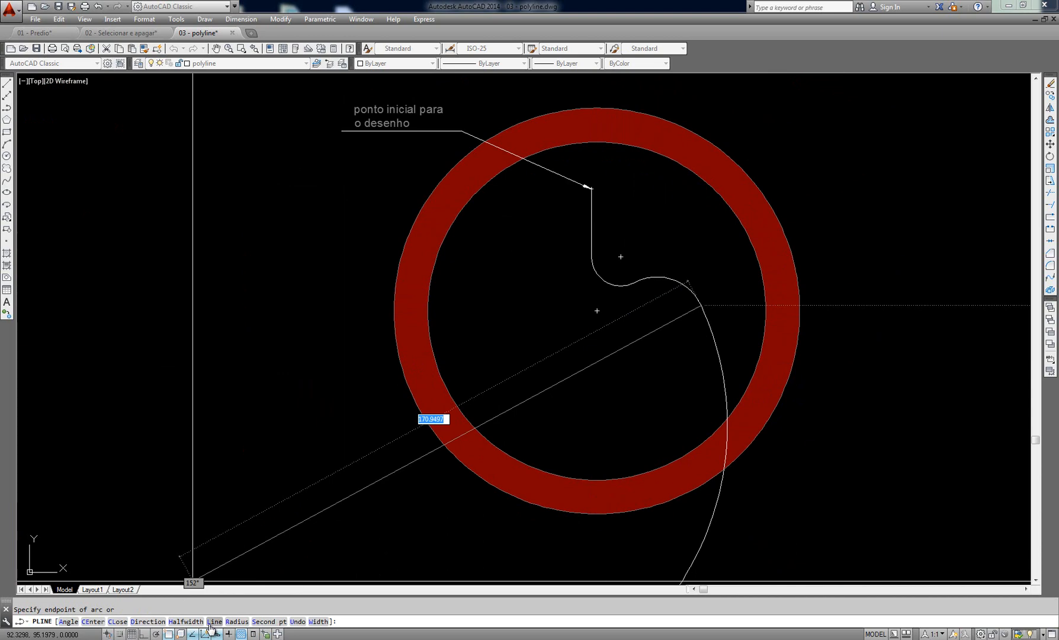
text(l)
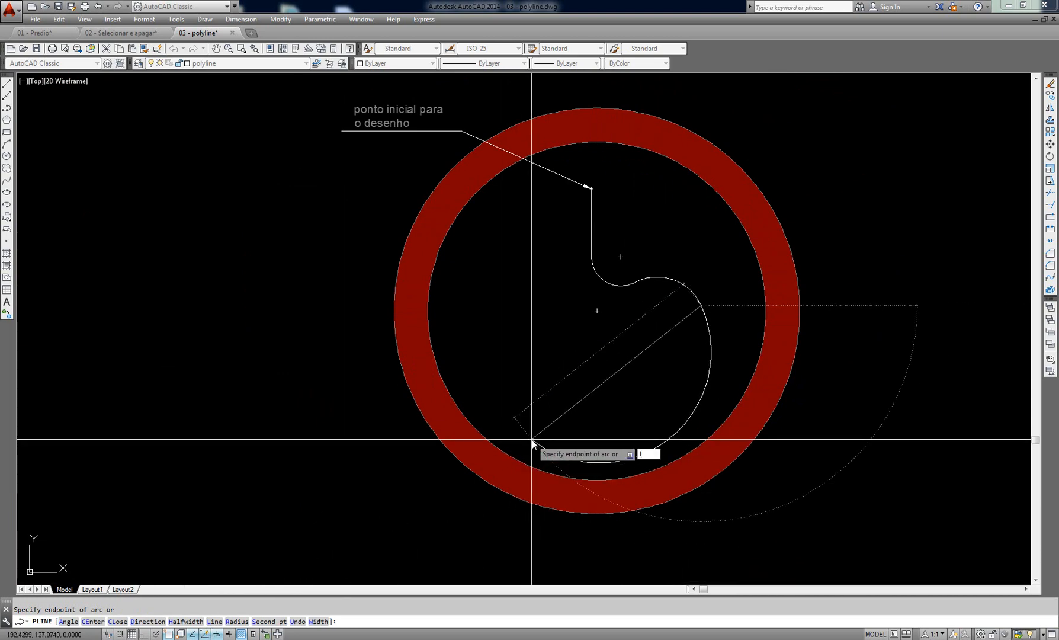
key(Return)
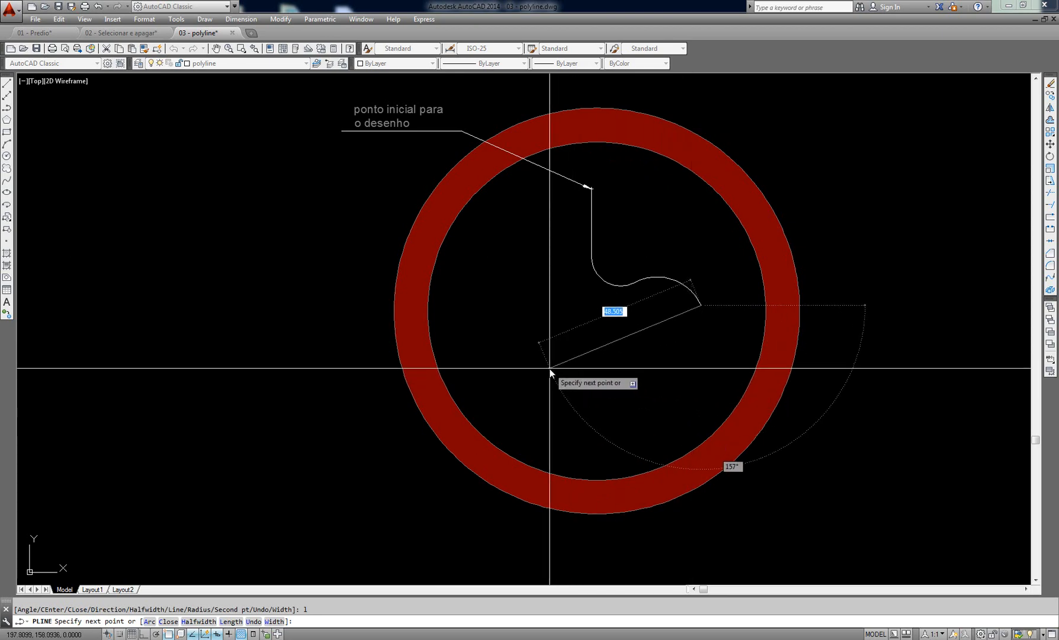
key(F8)
key(F8)
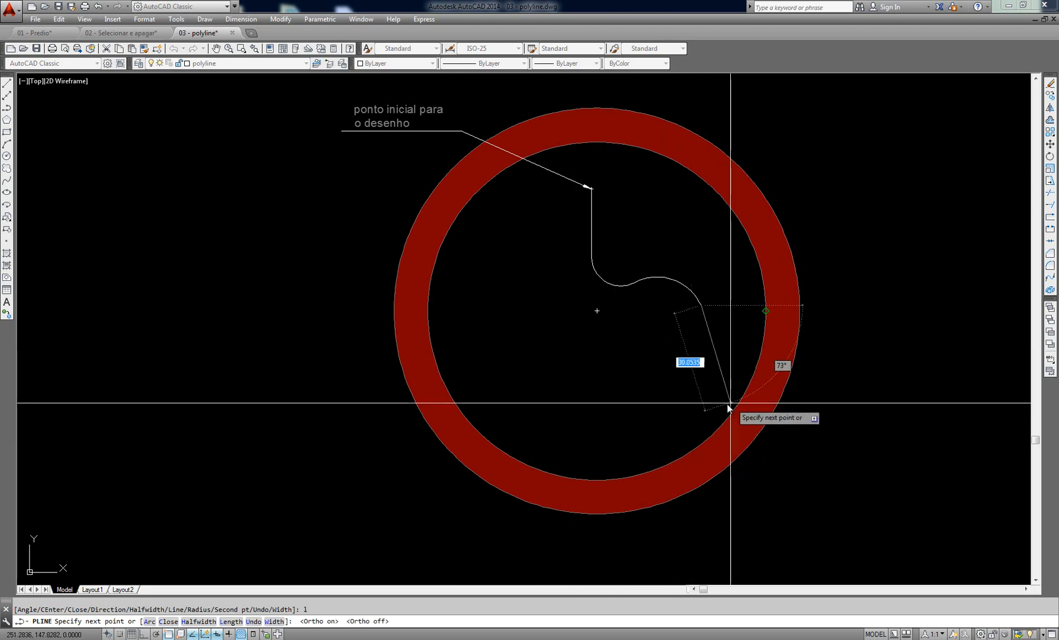
key(F8)
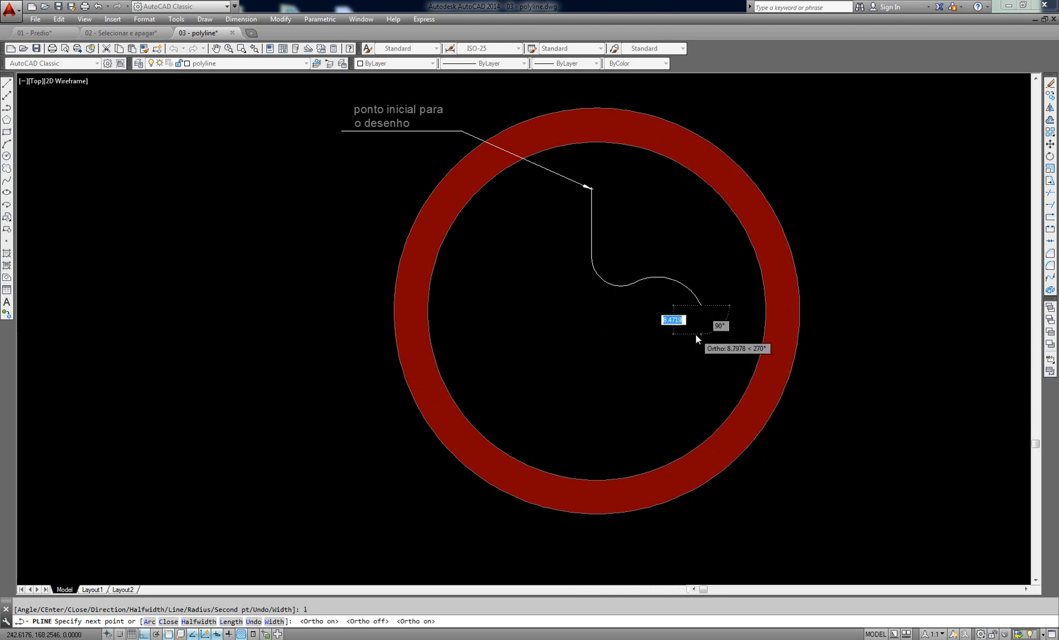
scroll(695, 334, up, 3)
scroll(703, 356, down, 2)
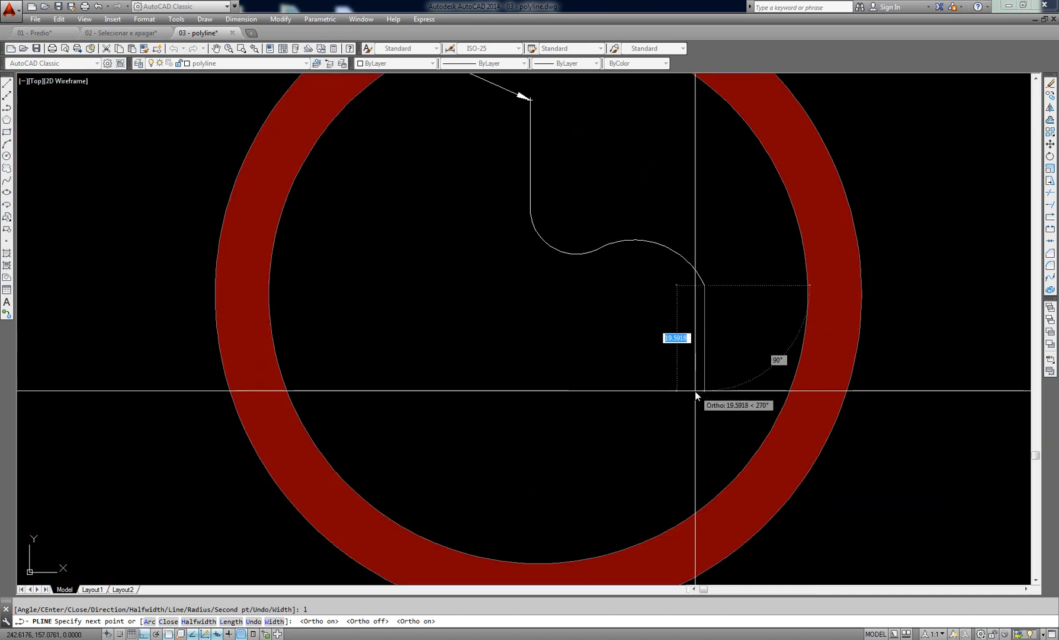
text(20)
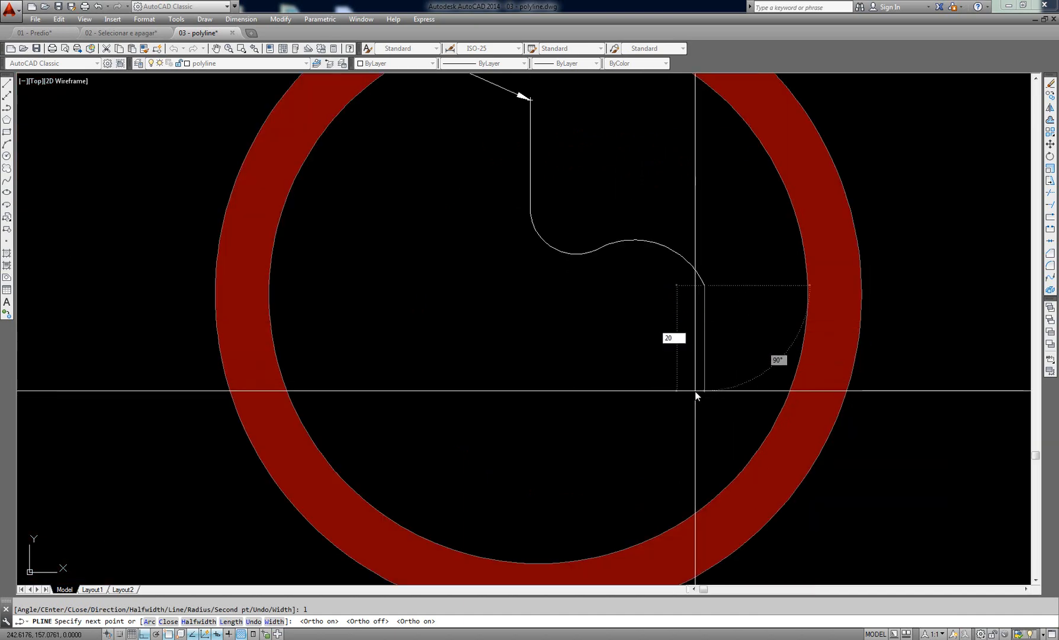
key(Return)
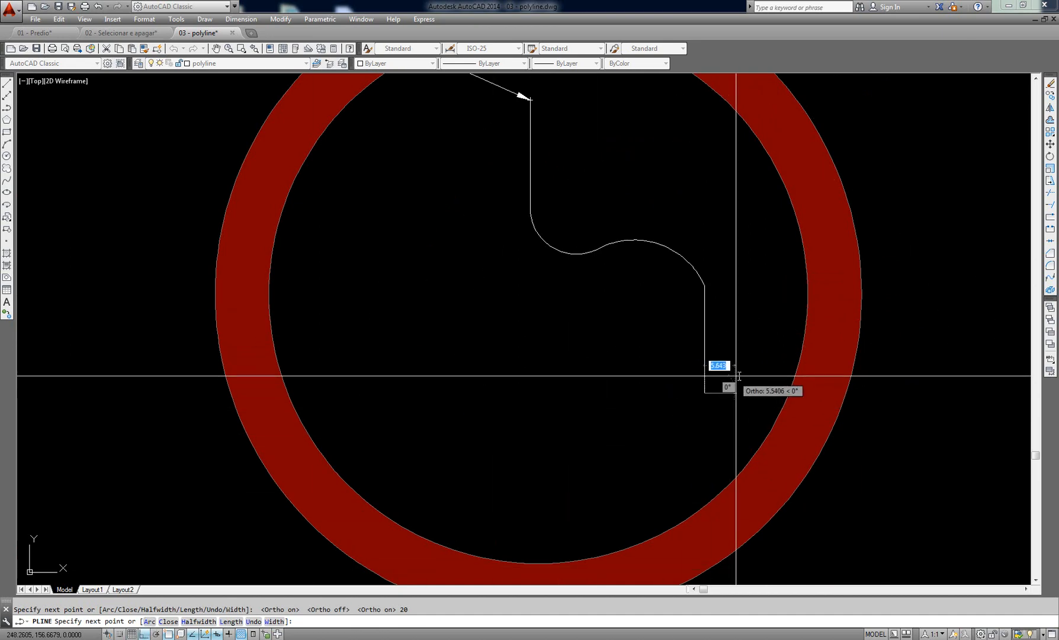
Step: Switch the polyline to Arc with Ortho off and add five connected arcs winding back to the ring's upper left interior
key(Return)
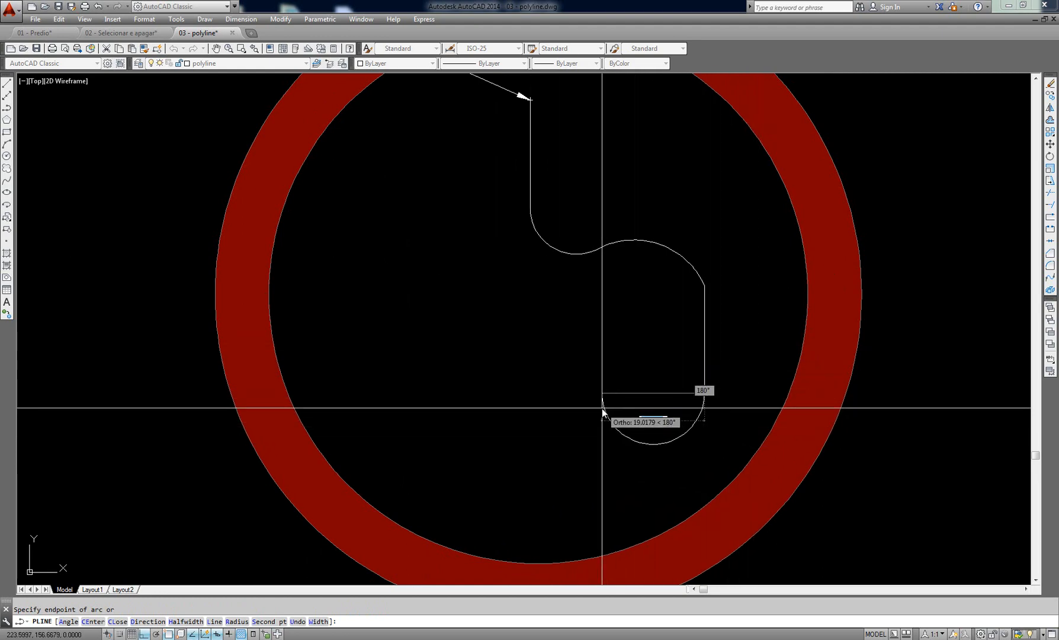
key(F8)
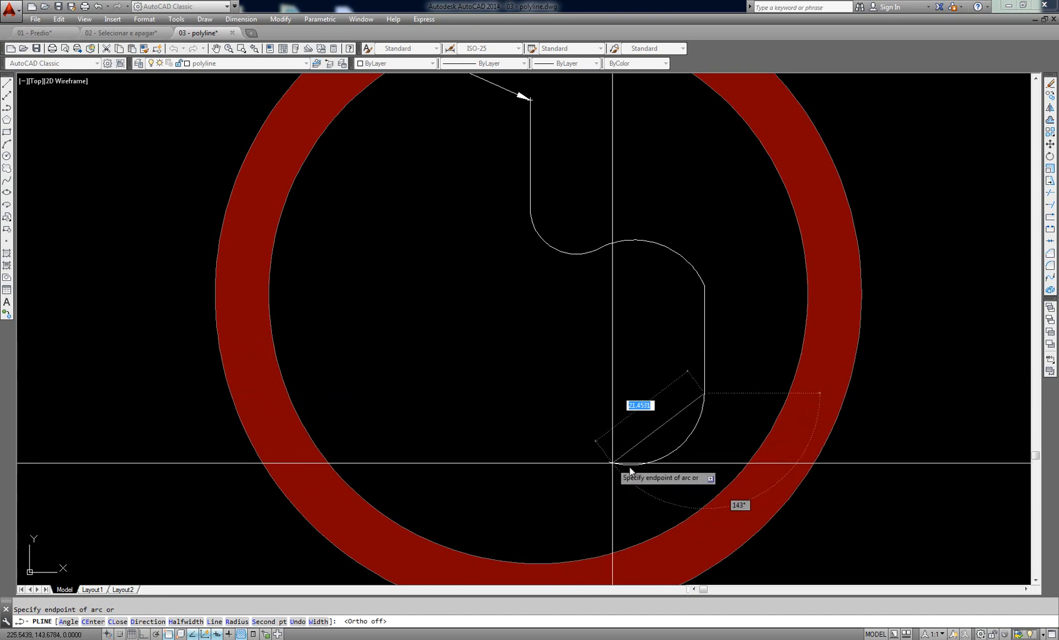
click(576, 473)
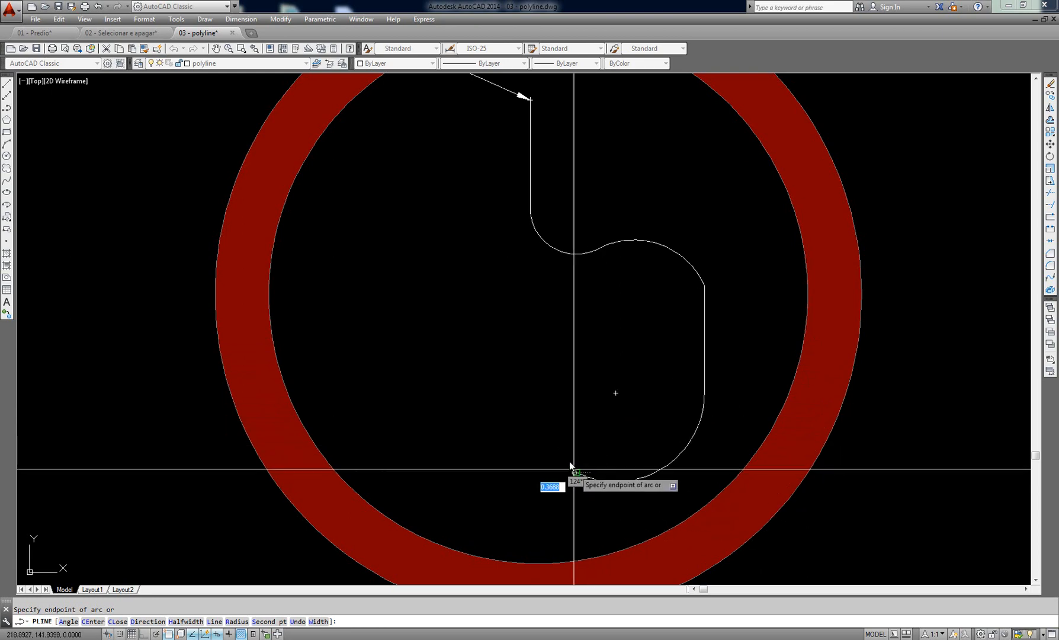
click(575, 383)
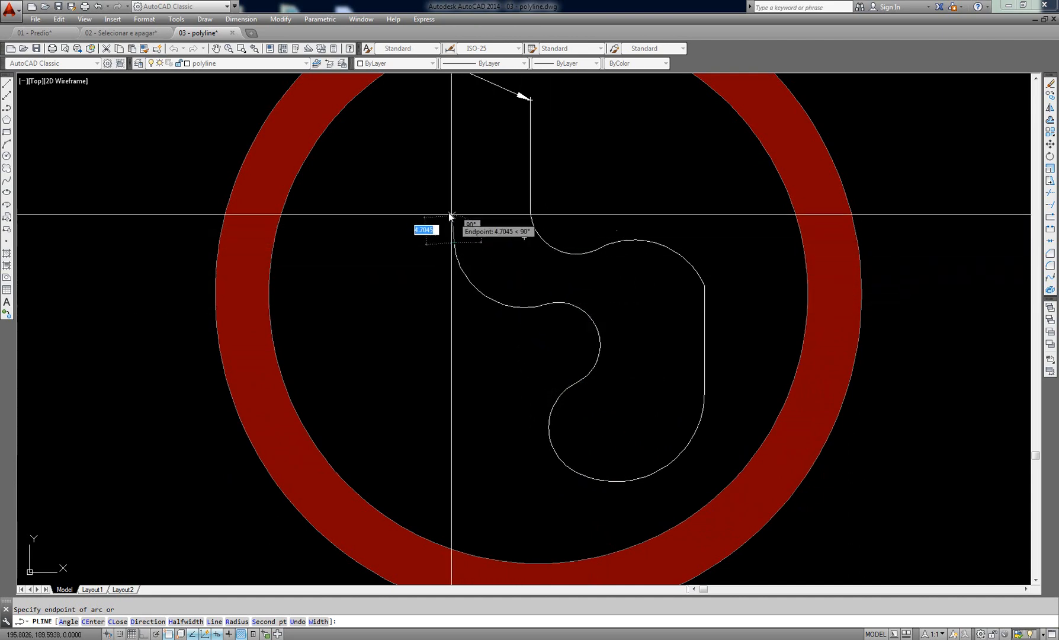
click(449, 214)
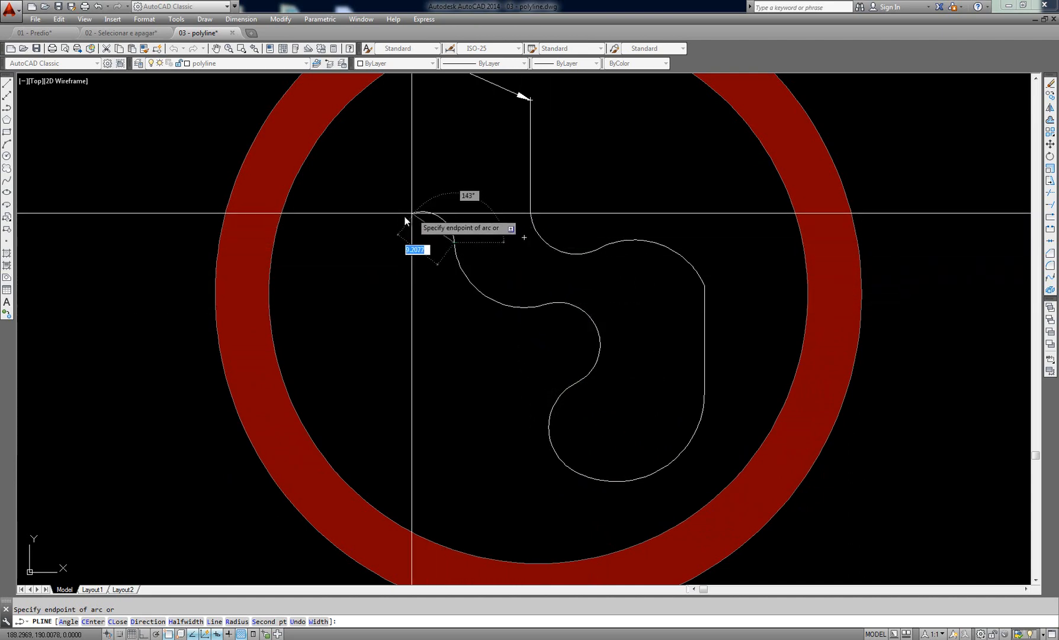
click(361, 242)
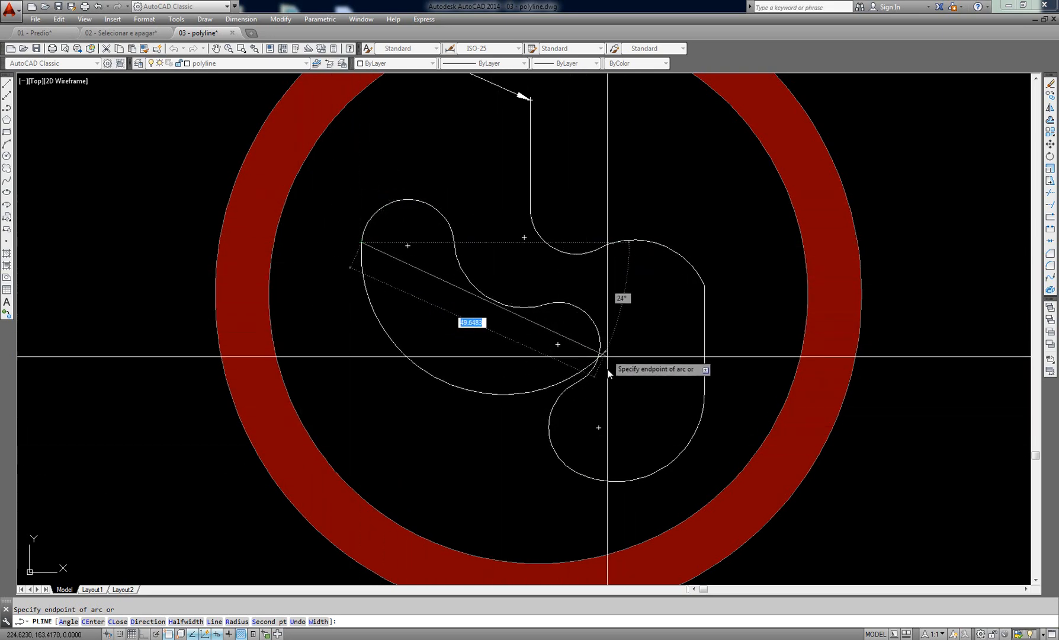
click(360, 243)
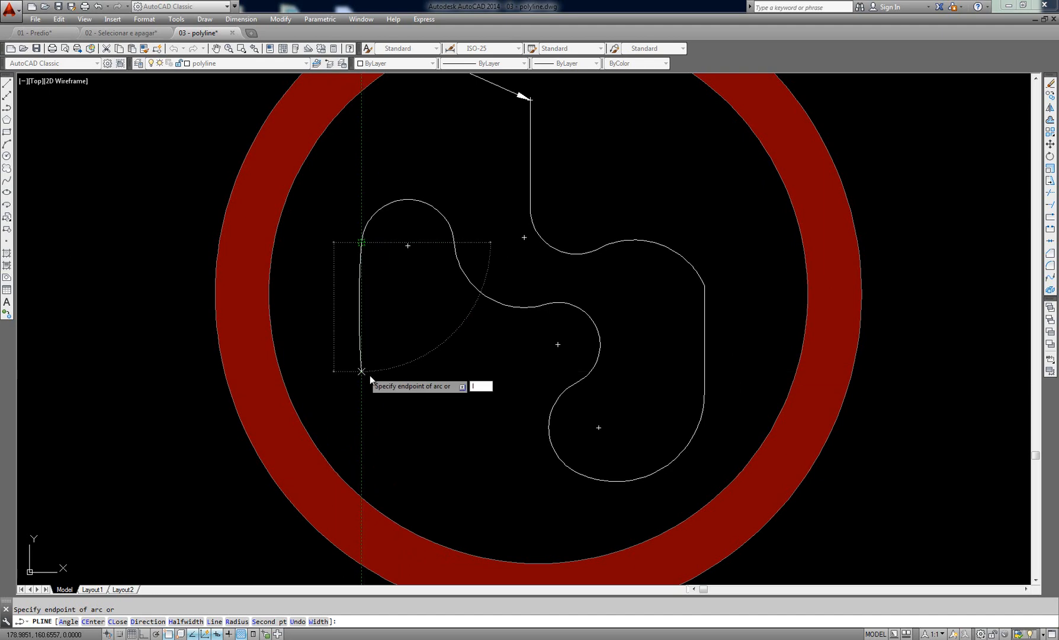
Step: Switch the polyline to Line with Ortho on and add three stepped 20-unit segments: down, right, and down
key(Return)
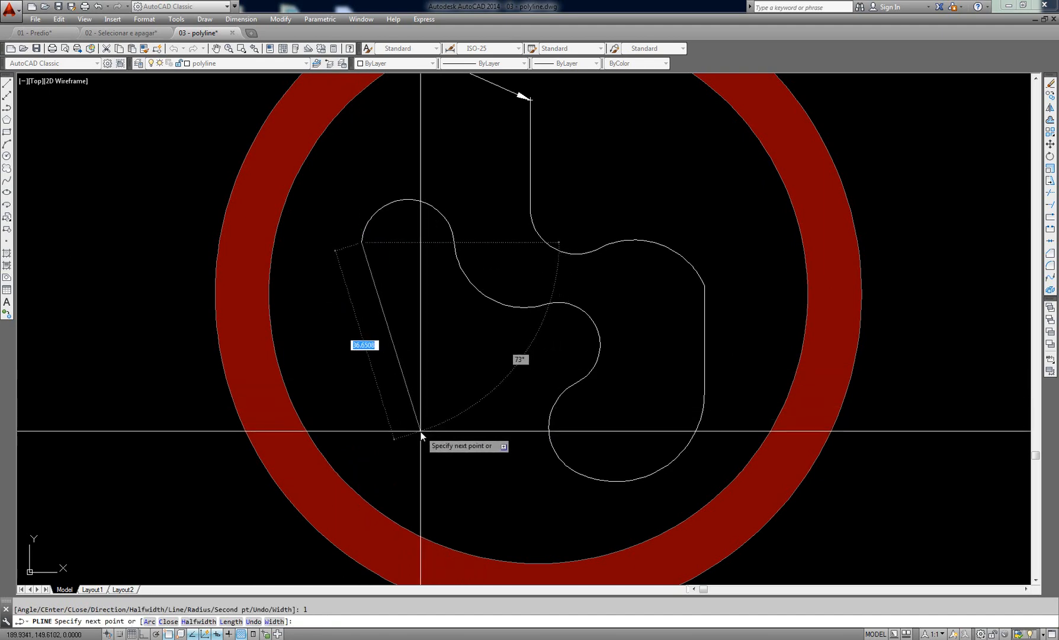
key(F8)
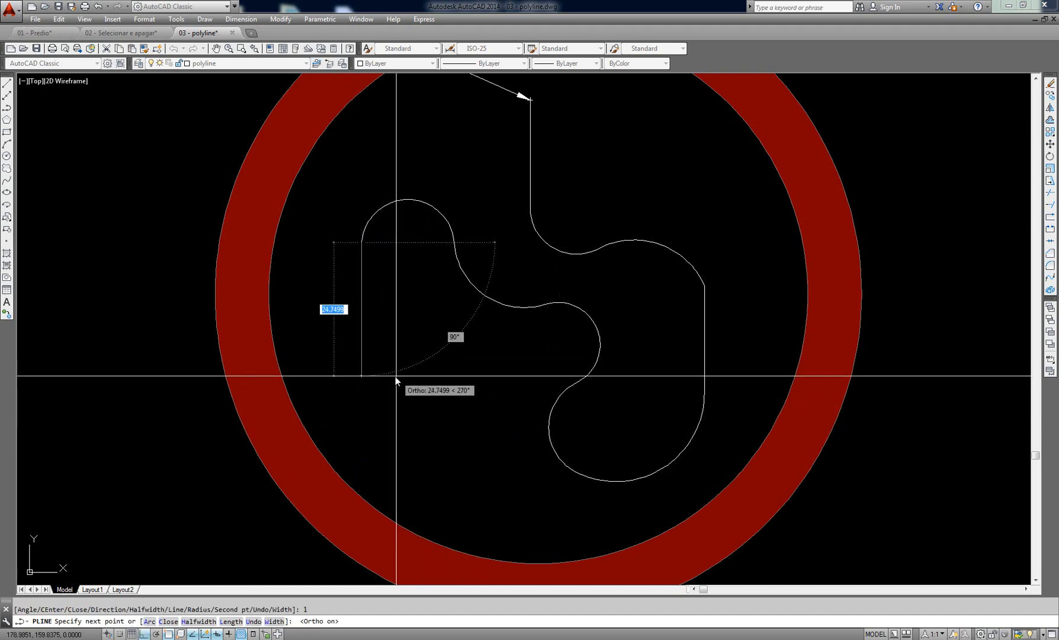
text(20)
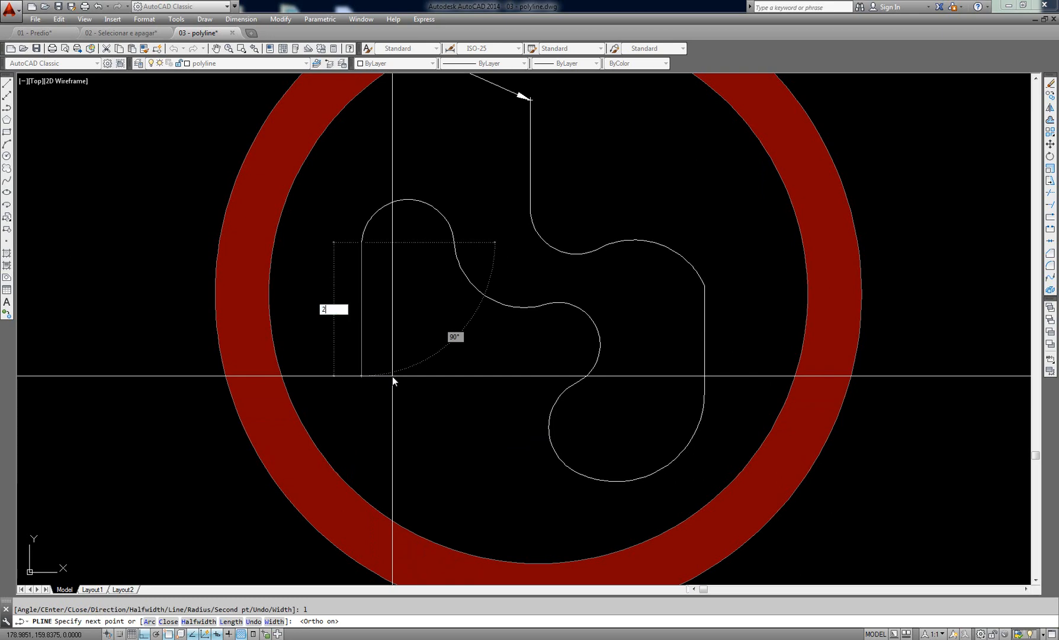
key(Return)
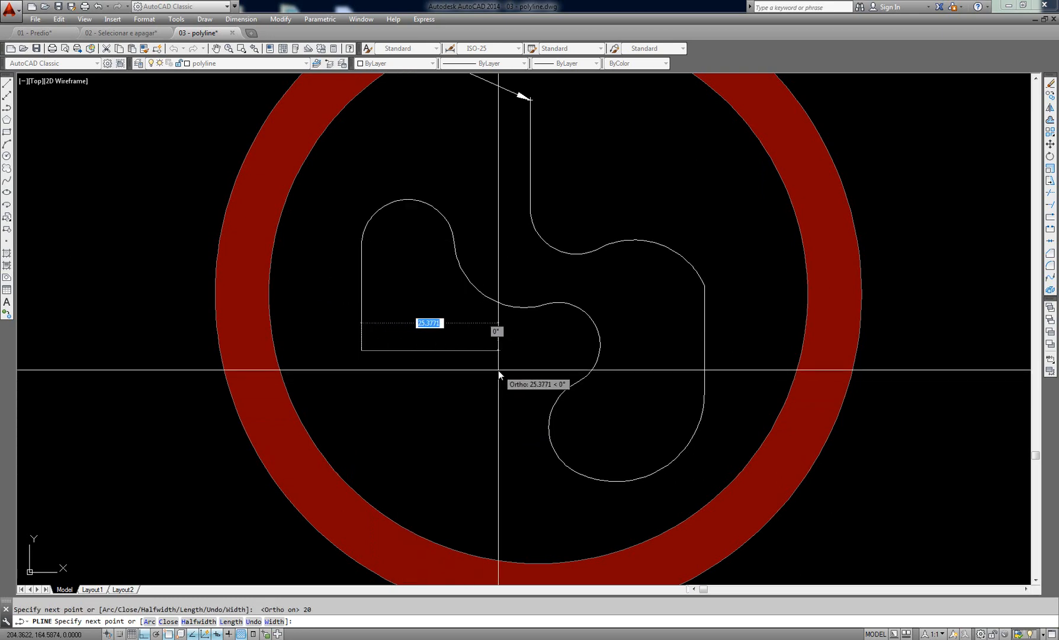
text(20)
key(Return)
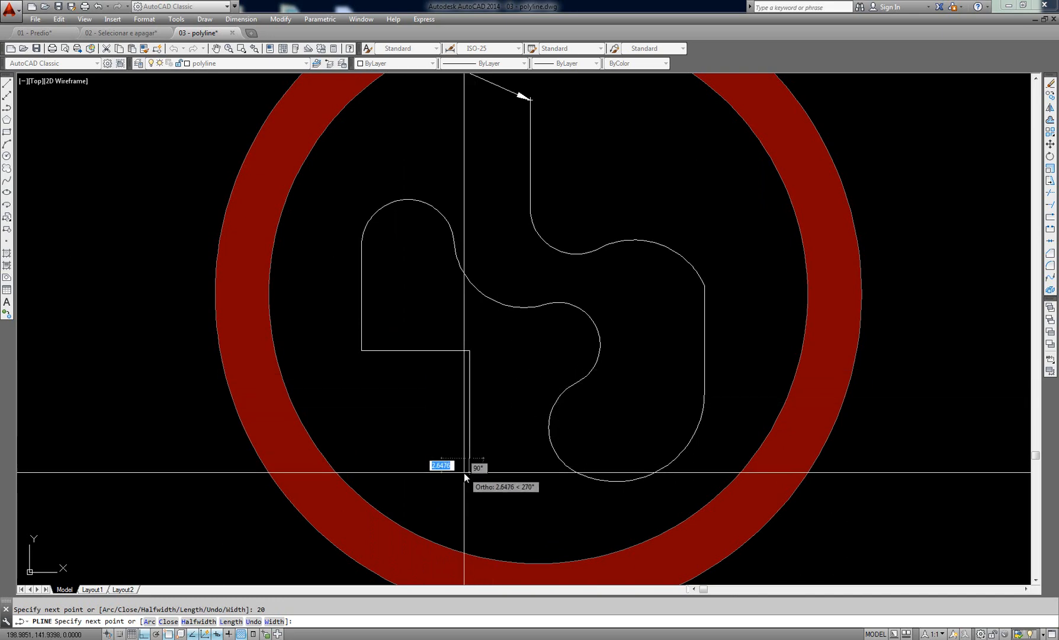
Step: Switch the polyline to Arc with Ortho off, add two connected arcs along the ring's lower interior, and end the polyline
text(a)
key(Return)
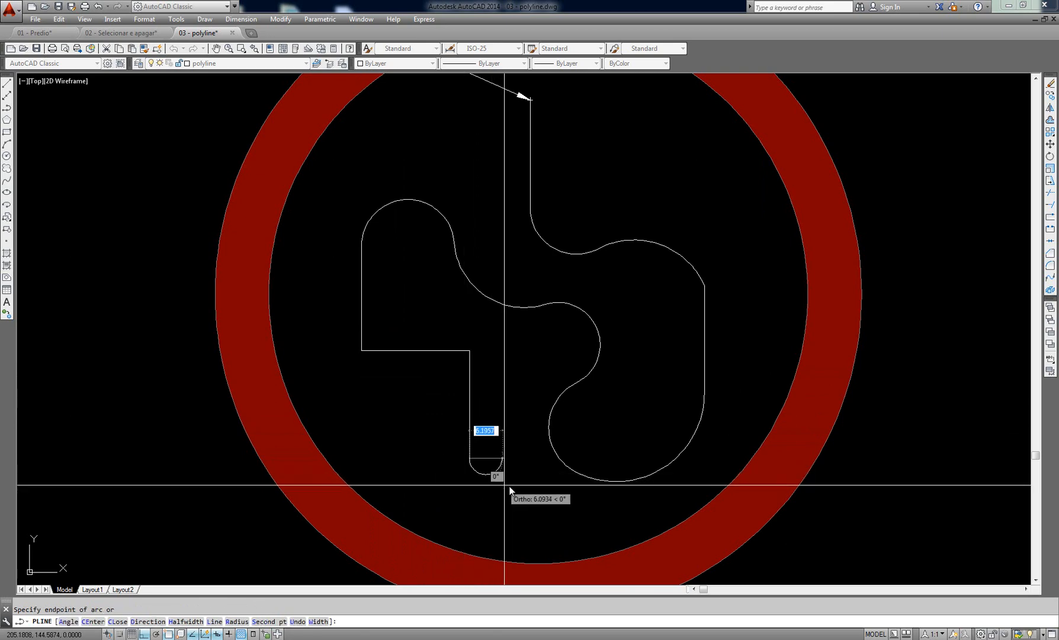
key(F8)
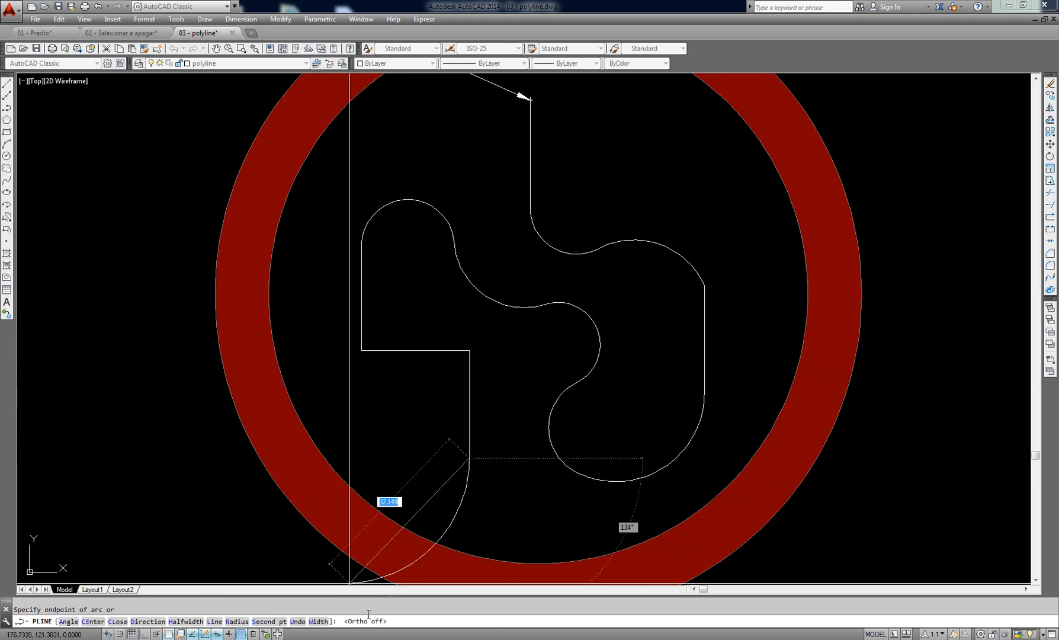
click(594, 520)
click(667, 507)
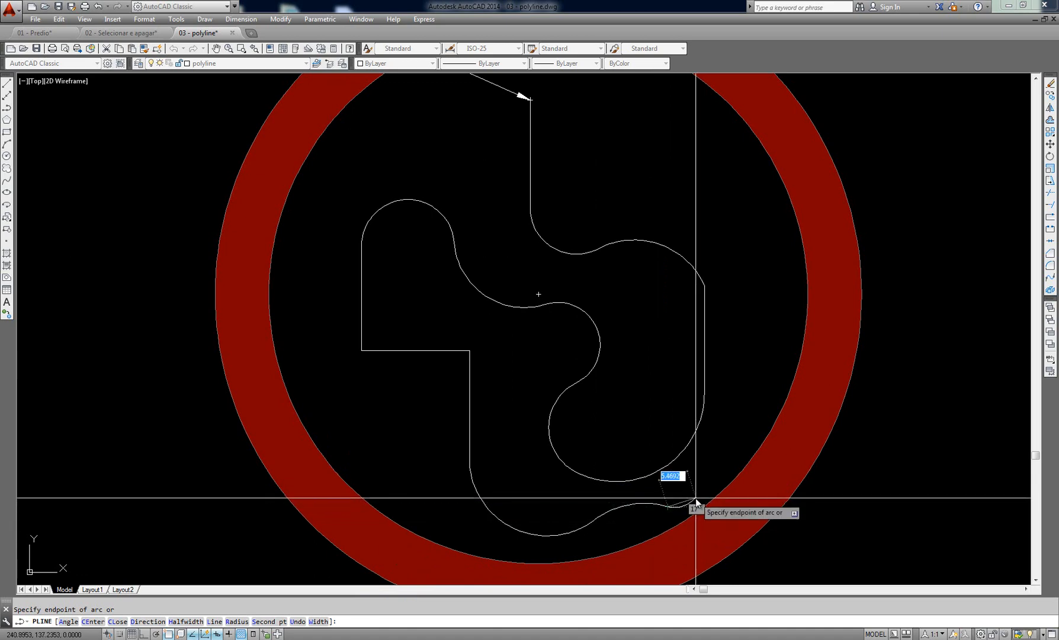
key(Return)
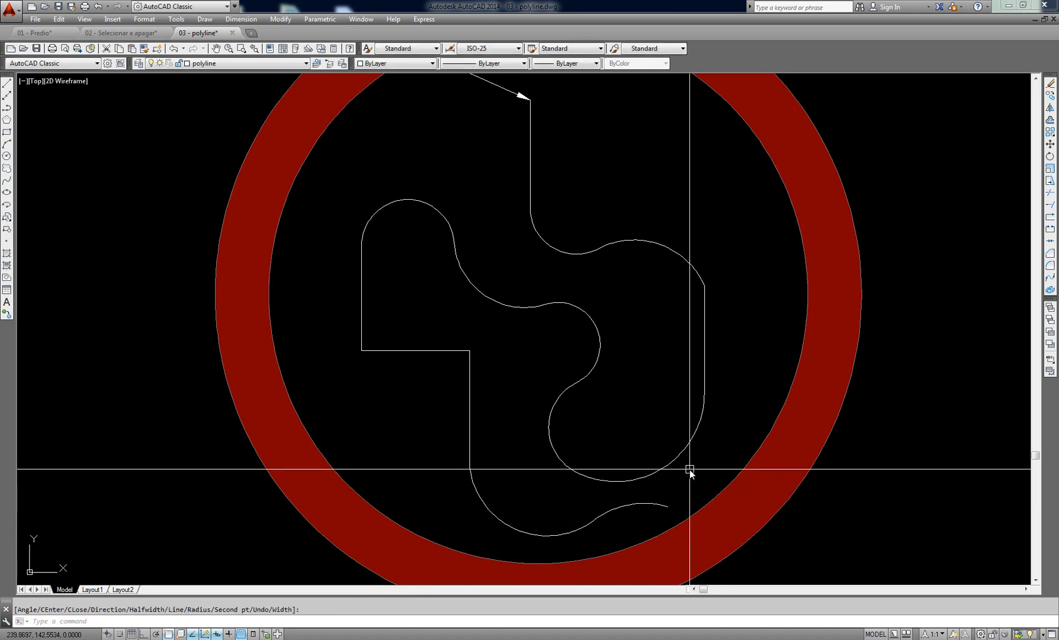
Step: Select the finished polyline and examine its whole run of straight and arc segments with their grips
scroll(559, 366, down, 1)
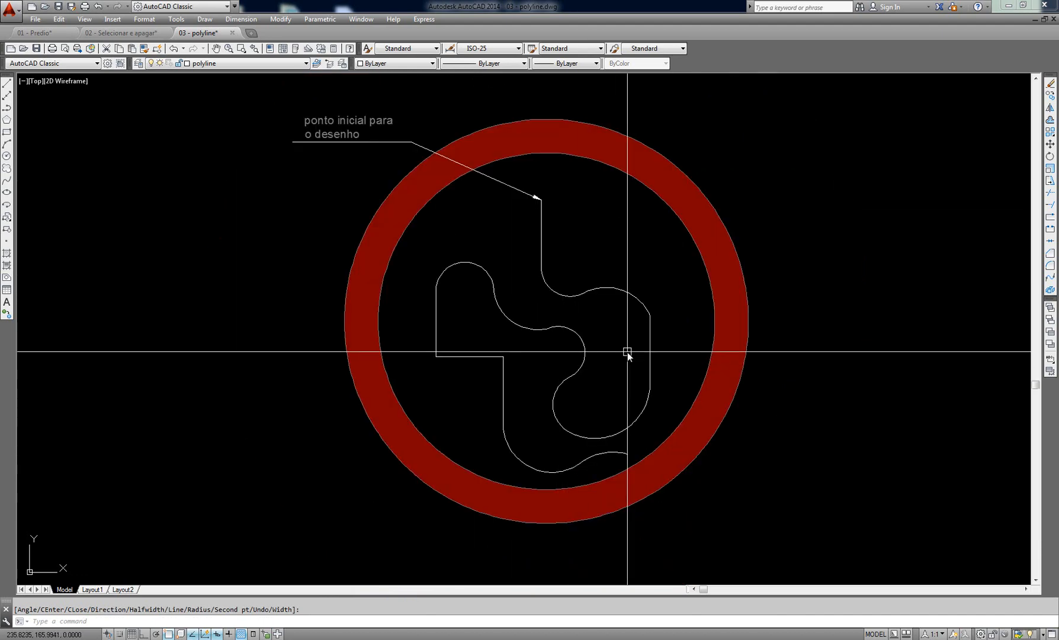
scroll(596, 305, up, 1)
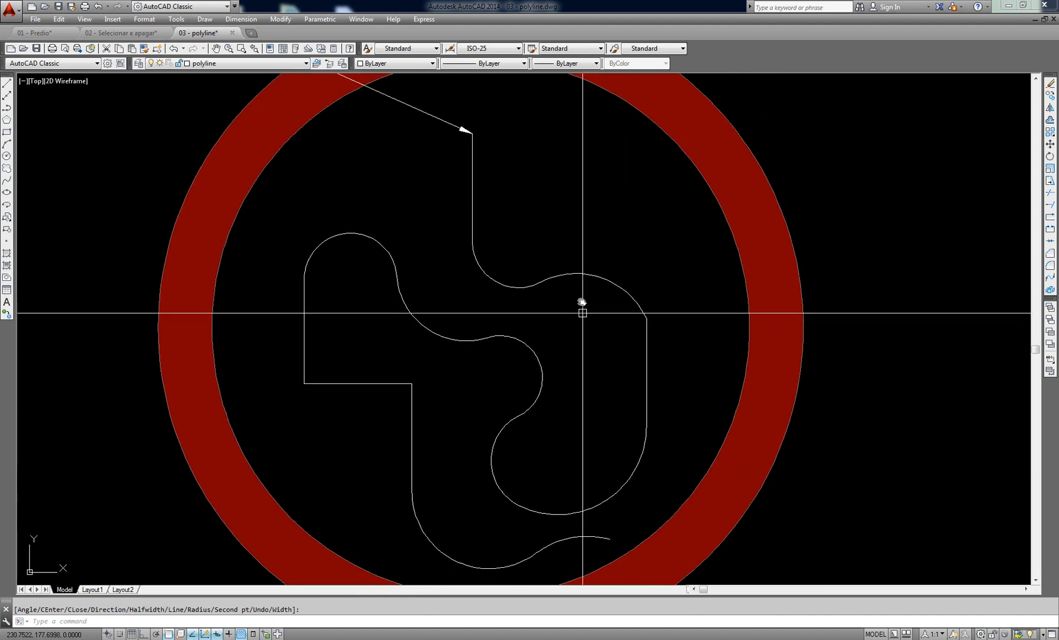
click(570, 275)
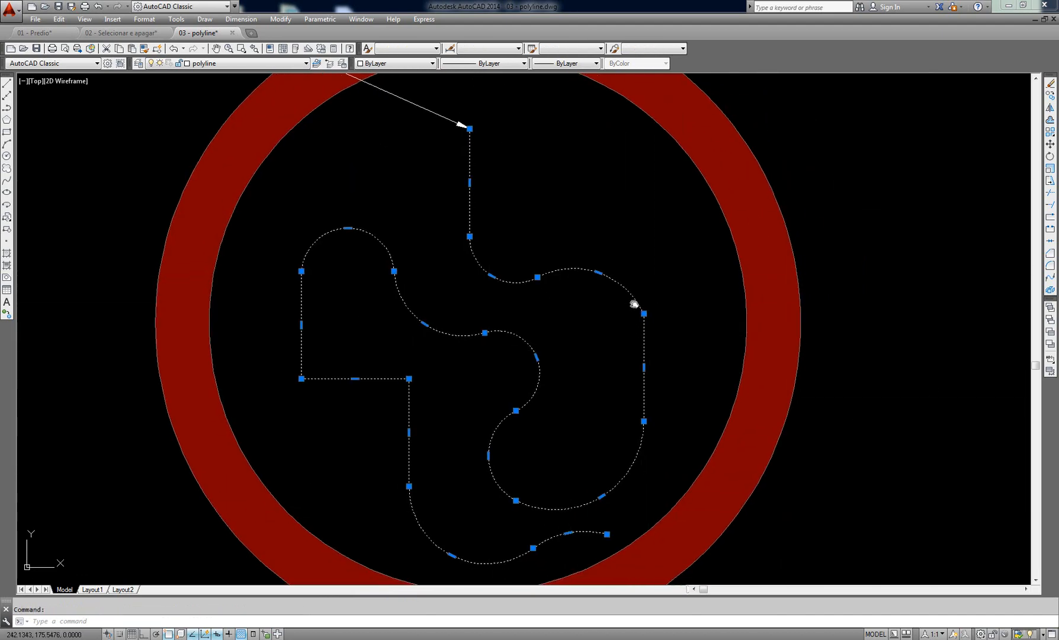
middle_drag(638, 306, 632, 297)
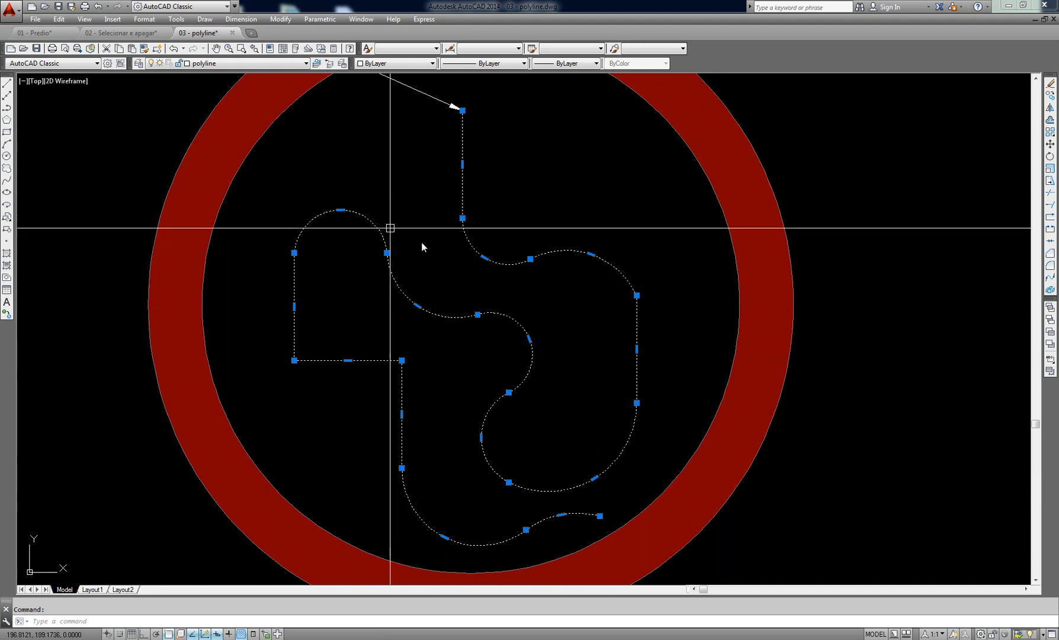
scroll(421, 244, down, 2)
middle_drag(421, 244, 419, 275)
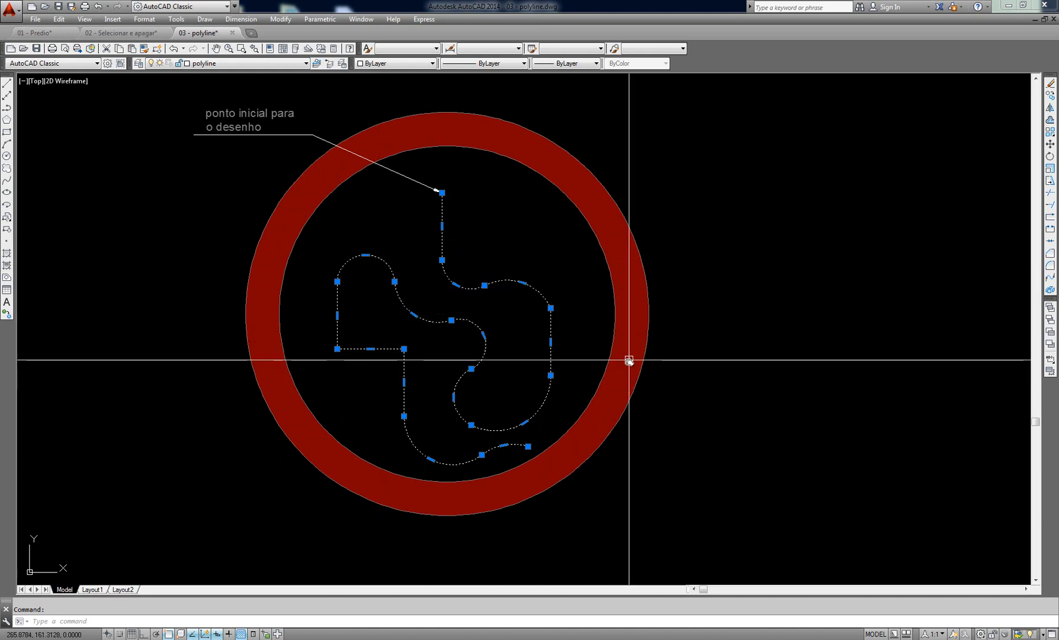
scroll(454, 343, up, 2)
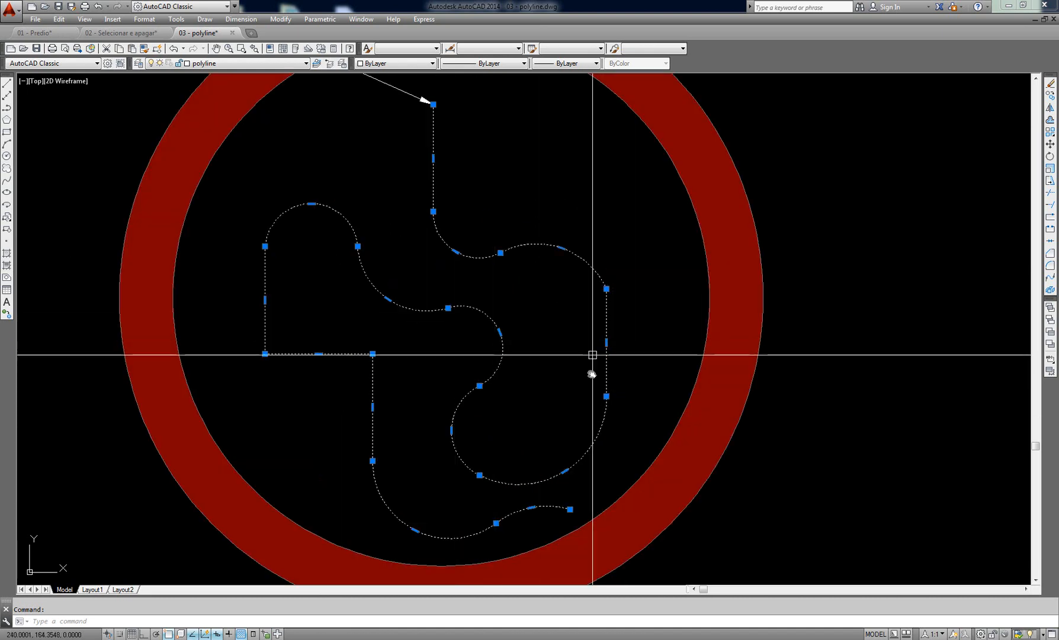
middle_drag(599, 350, 634, 342)
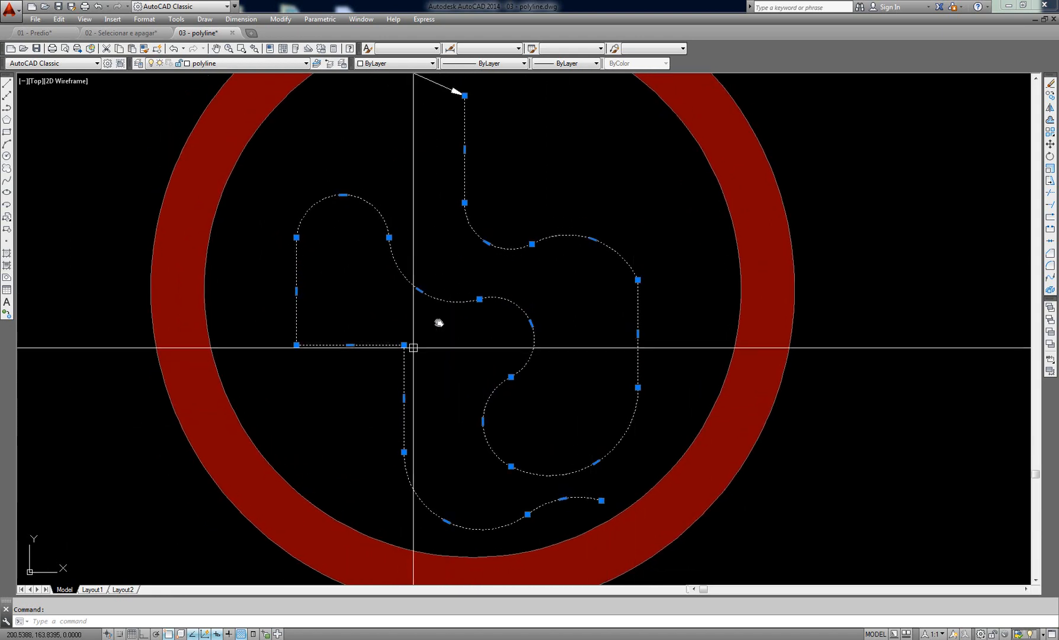
scroll(252, 280, down, 2)
mouse_move(796, 276)
middle_down()
mouse_move(67, 348)
mouse_move(945, 326)
middle_up()
scroll(459, 334, up, 3)
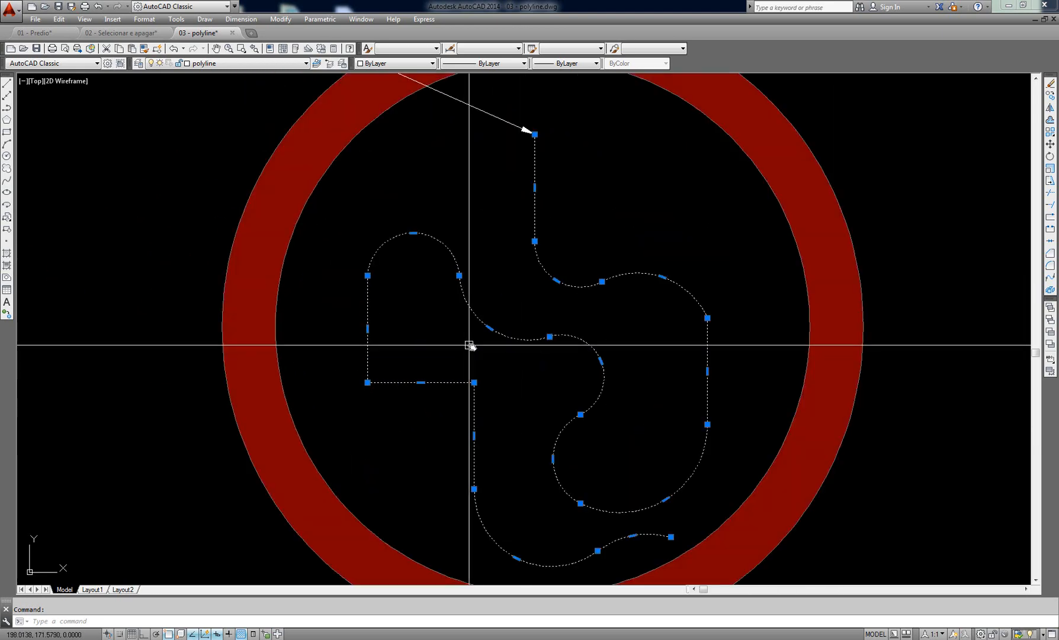
middle_drag(500, 348, 477, 338)
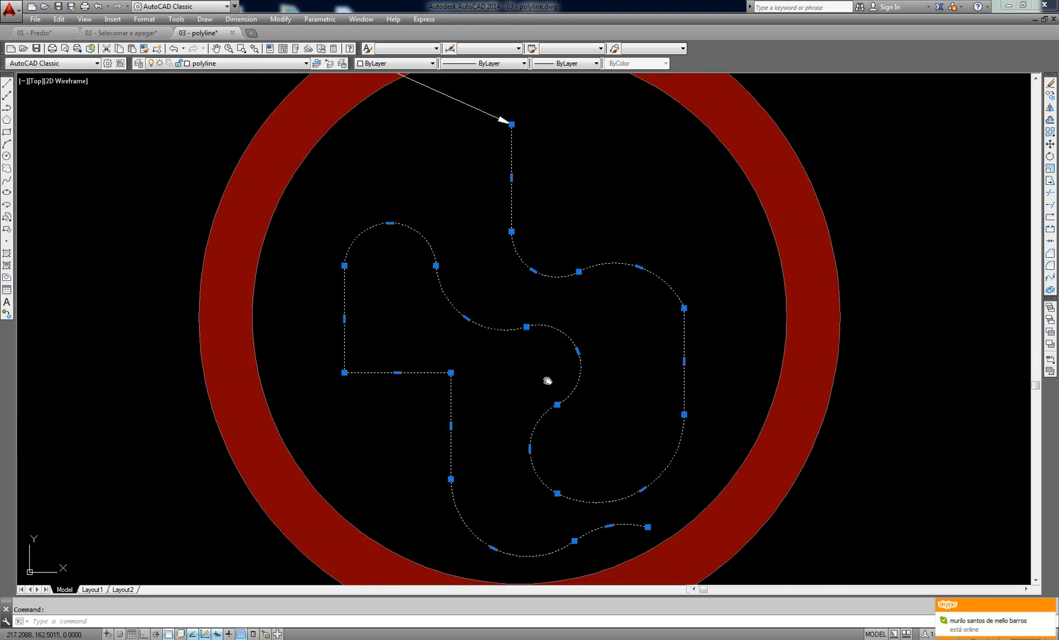
middle_drag(546, 378, 498, 350)
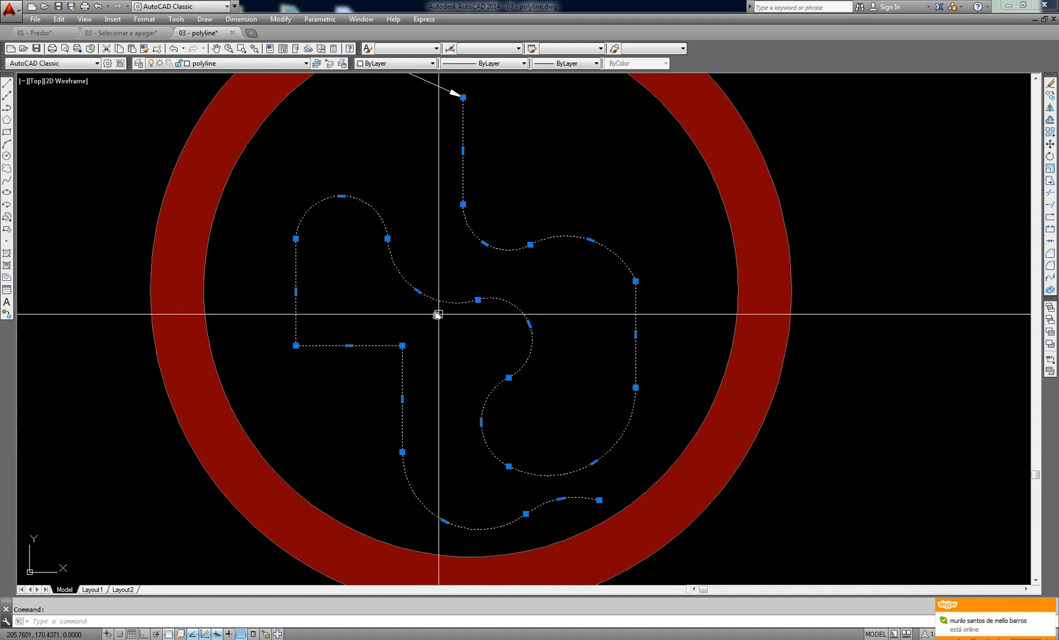
middle_drag(468, 340, 442, 331)
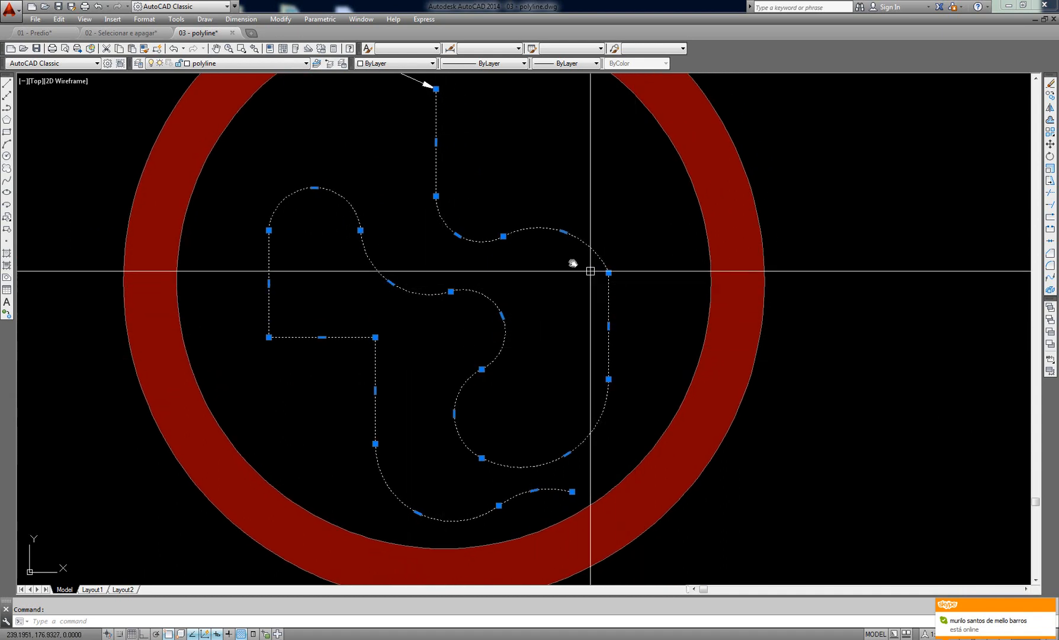
Step: Convert the polyline's first vertical segment, at the leader arrow, to an arc bulging left
scroll(449, 148, up, 2)
middle_drag(442, 147, 451, 234)
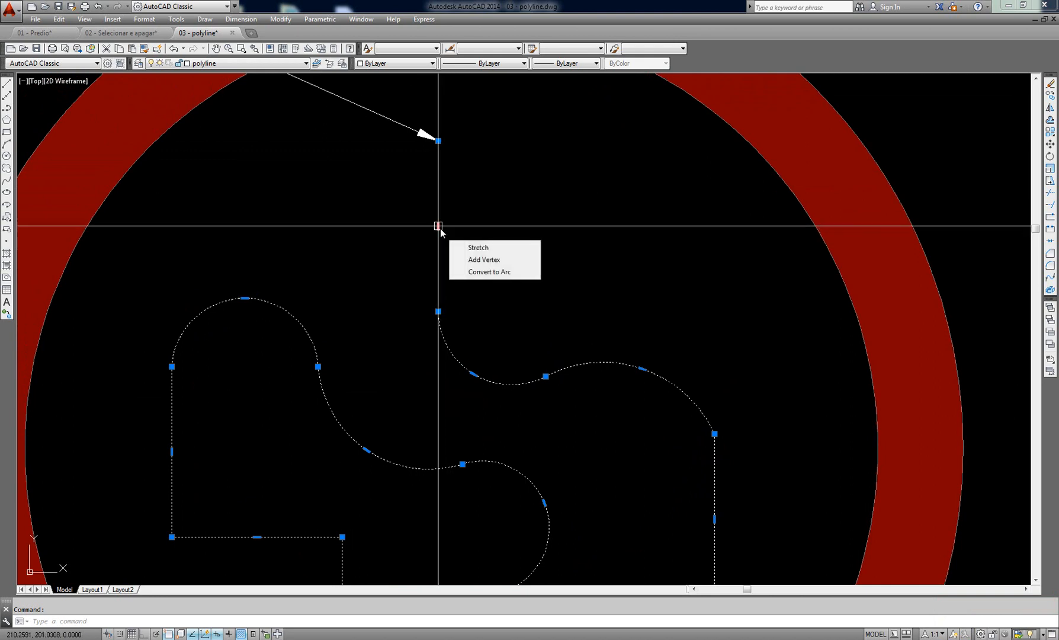
click(500, 273)
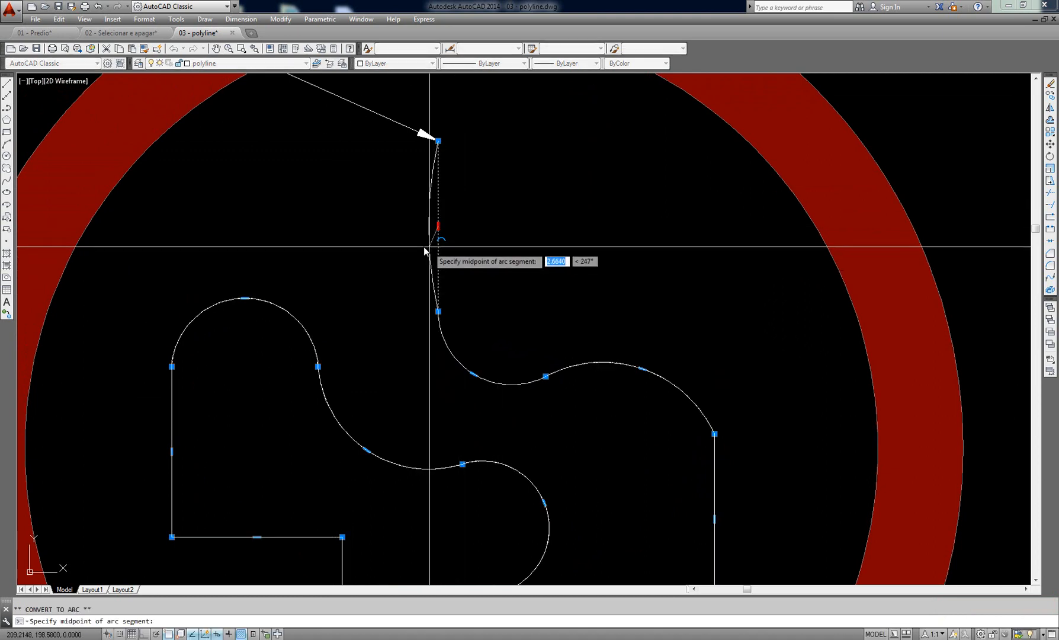
click(380, 243)
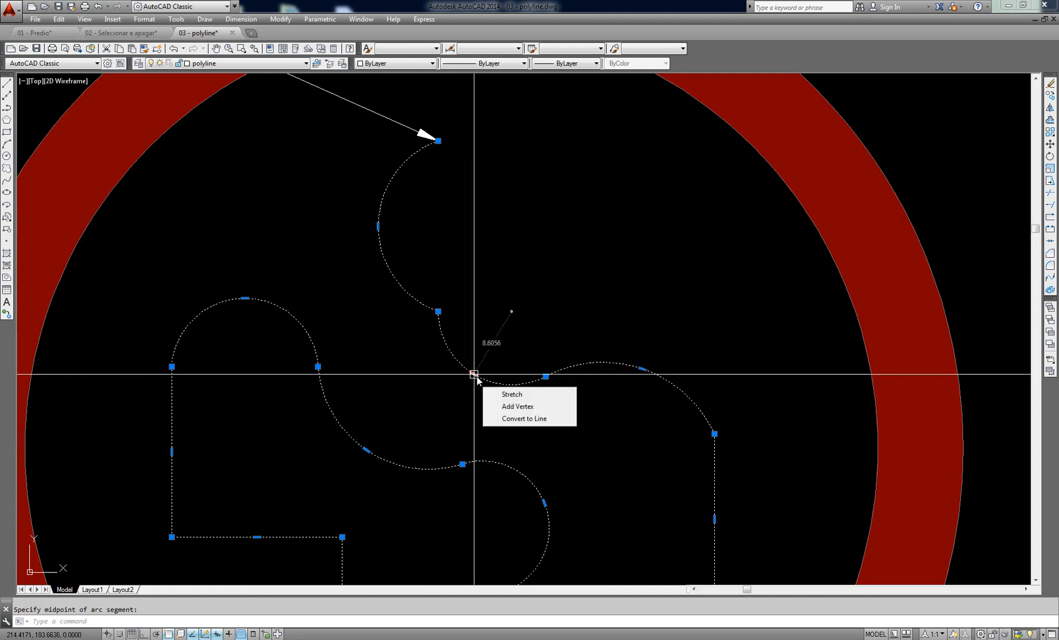
Step: Convert the two arcs following the polyline's first segment to straight line segments
click(525, 418)
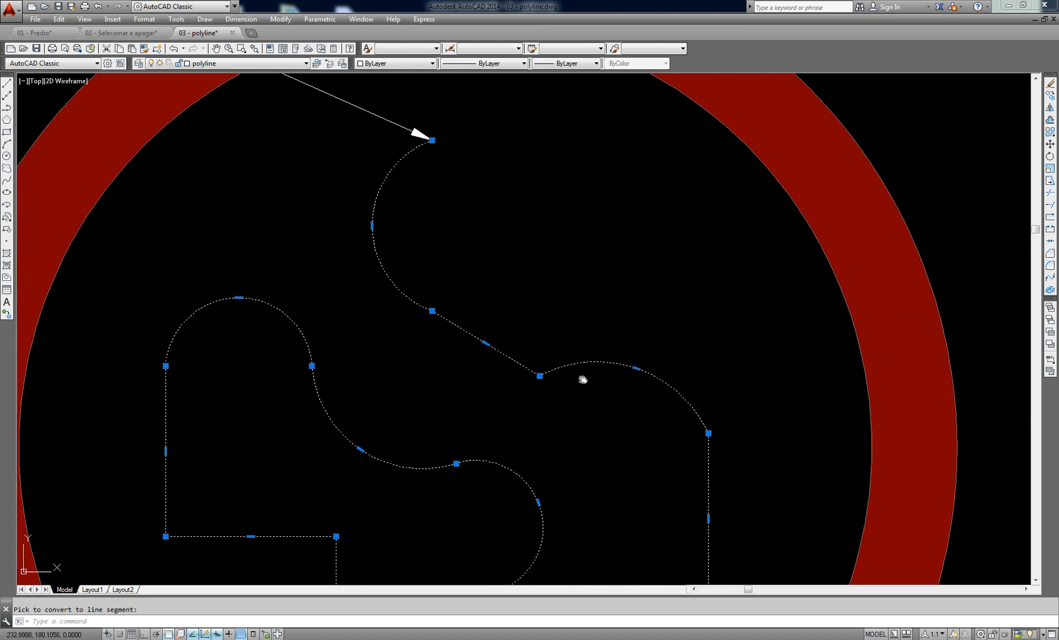
middle_drag(582, 378, 508, 307)
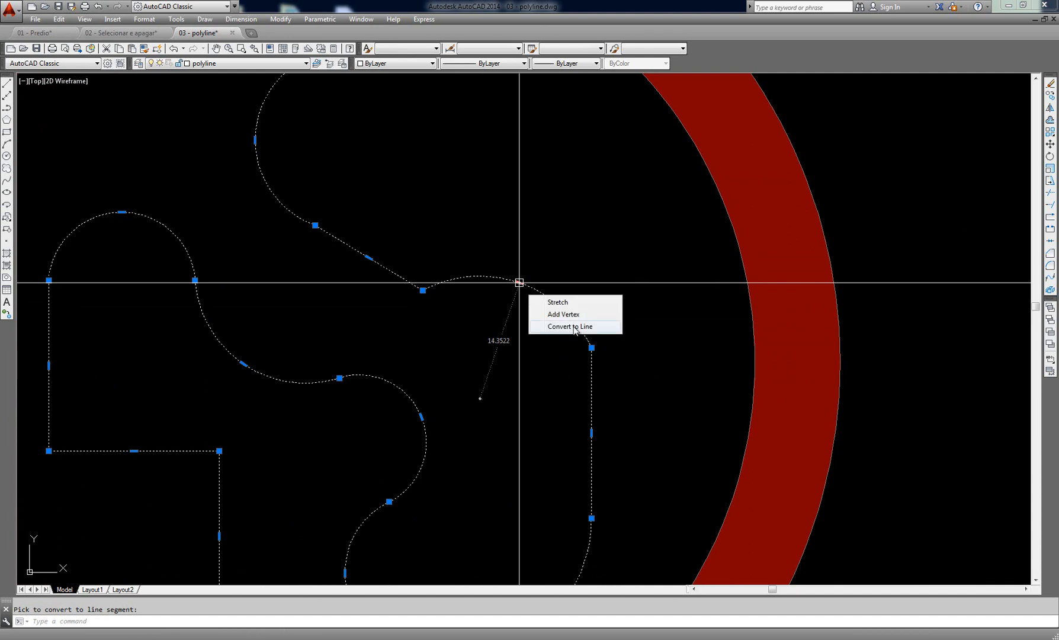
click(573, 327)
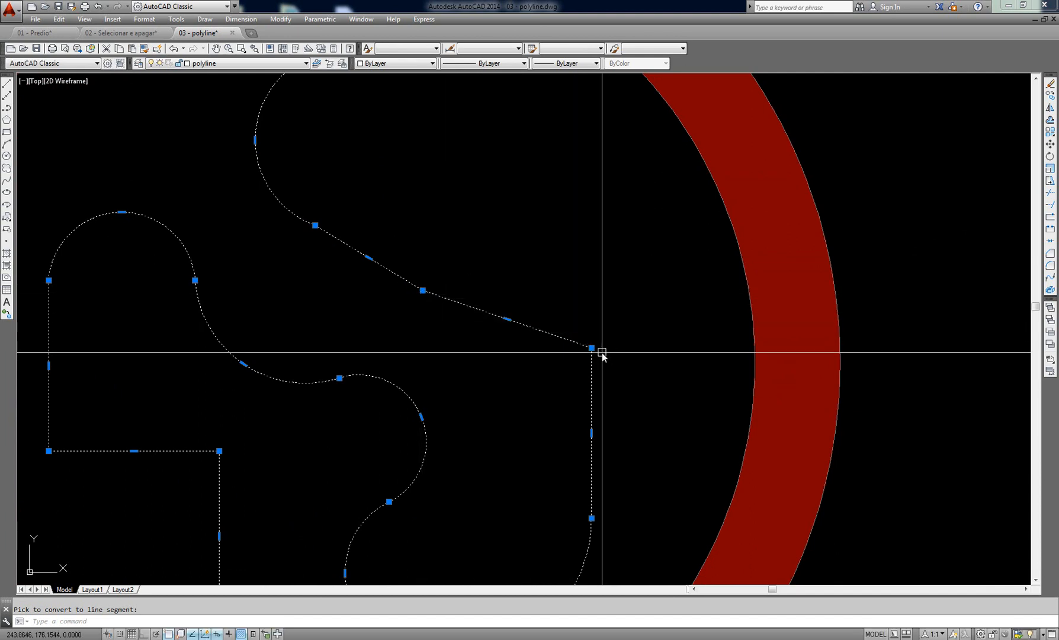
Step: Convert the vertical segment on the polyline's right side to an arc bulging right toward the ring
mouse_move(602, 354)
middle_down()
mouse_move(567, 314)
mouse_move(546, 196)
middle_up()
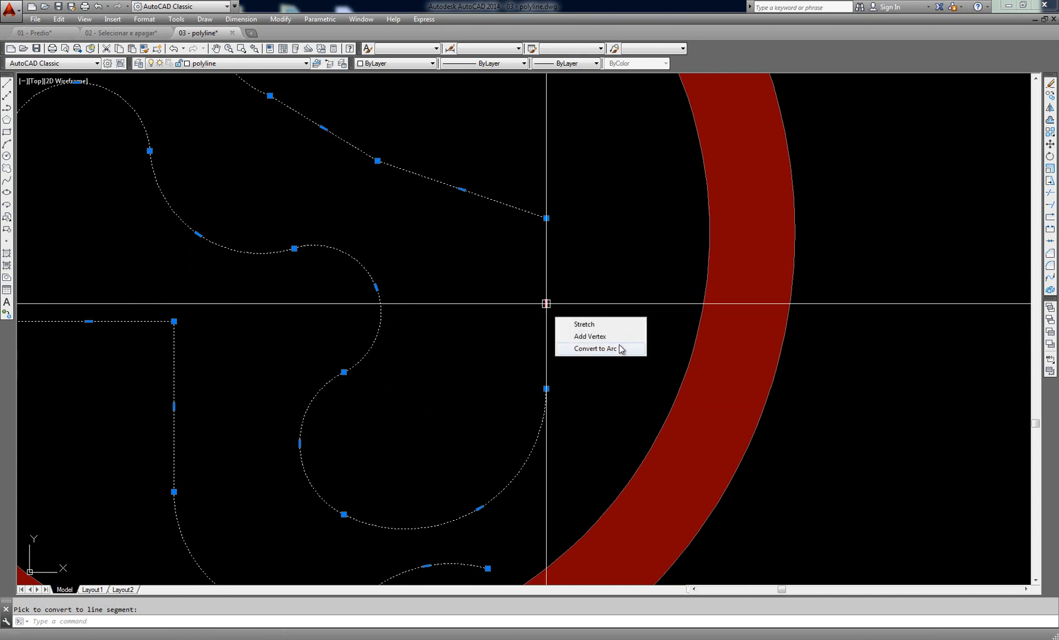
click(620, 349)
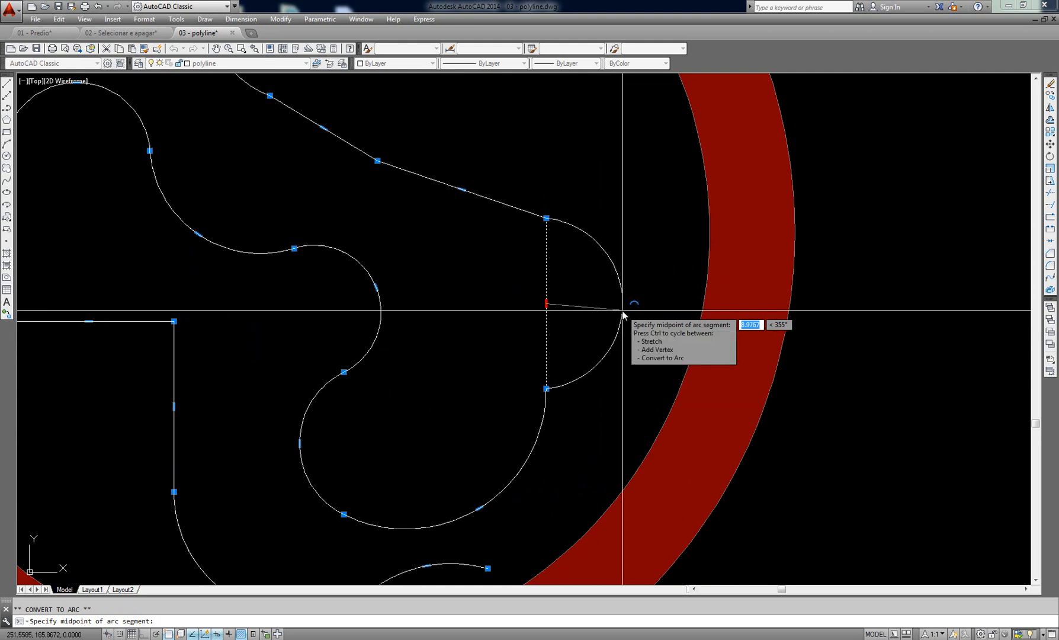
click(622, 310)
Step: Convert the four consecutive arcs from the lower right back toward the upper-left loop to straight line segments
middle_drag(510, 390, 545, 312)
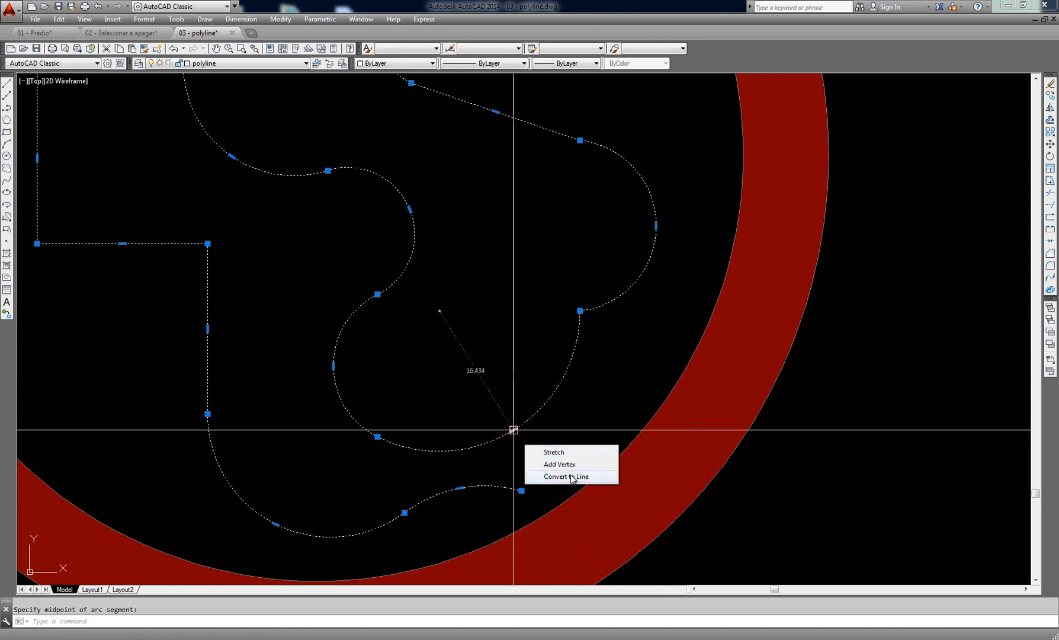
click(572, 477)
scroll(552, 320, down, 3)
scroll(505, 335, up, 1)
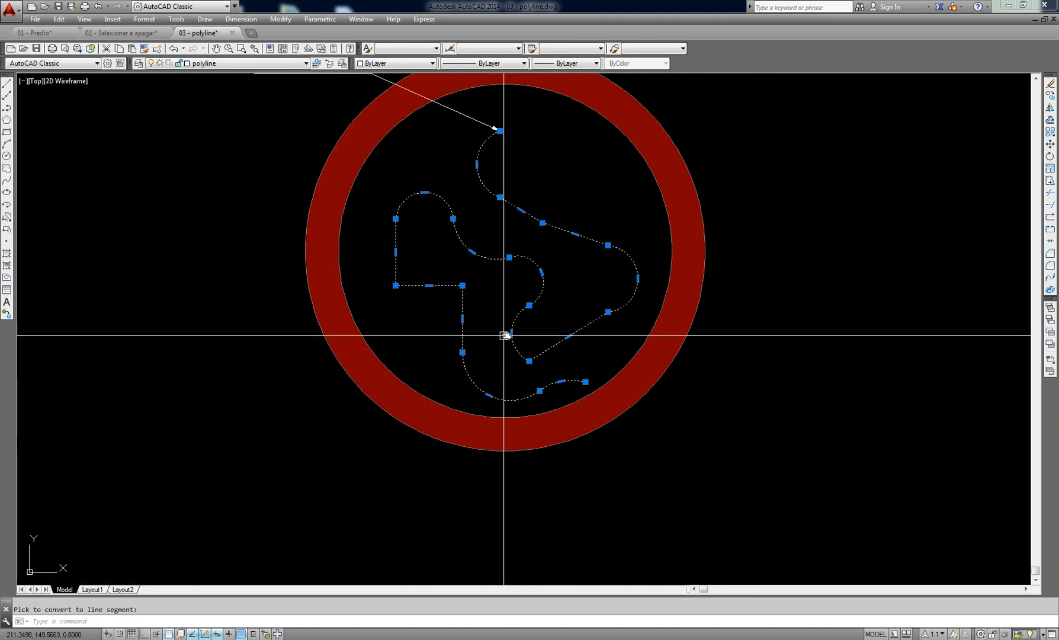
mouse_move(511, 334)
click(577, 377)
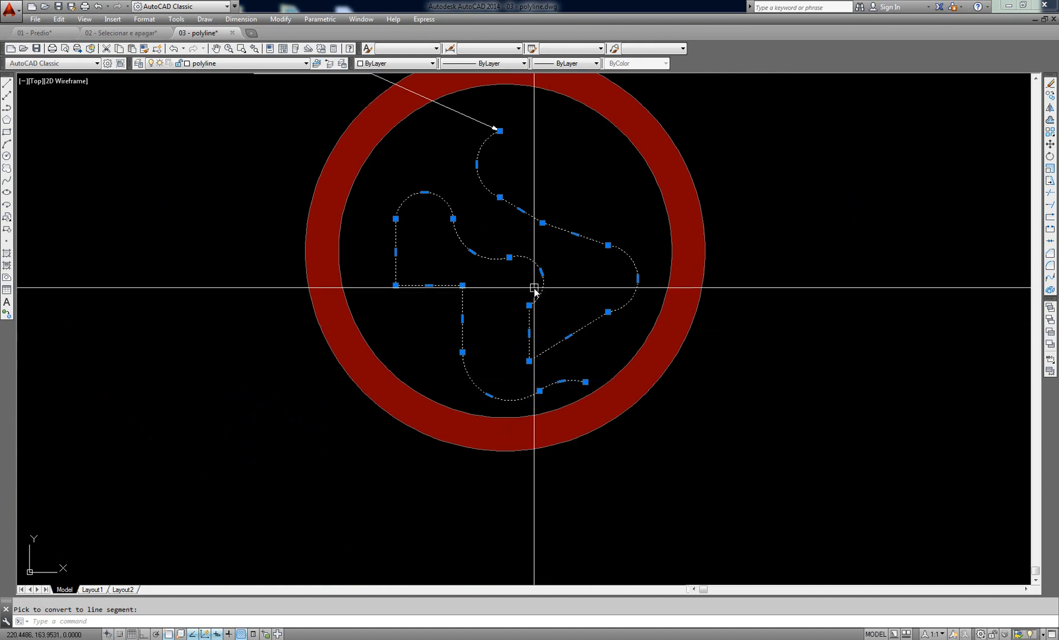
scroll(537, 276, up, 5)
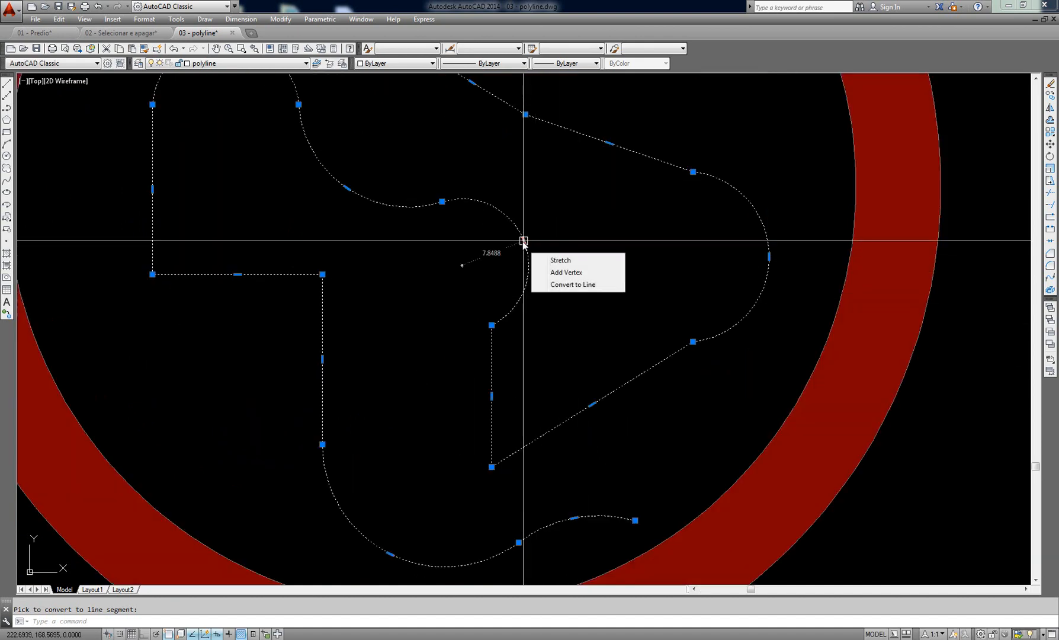
click(597, 285)
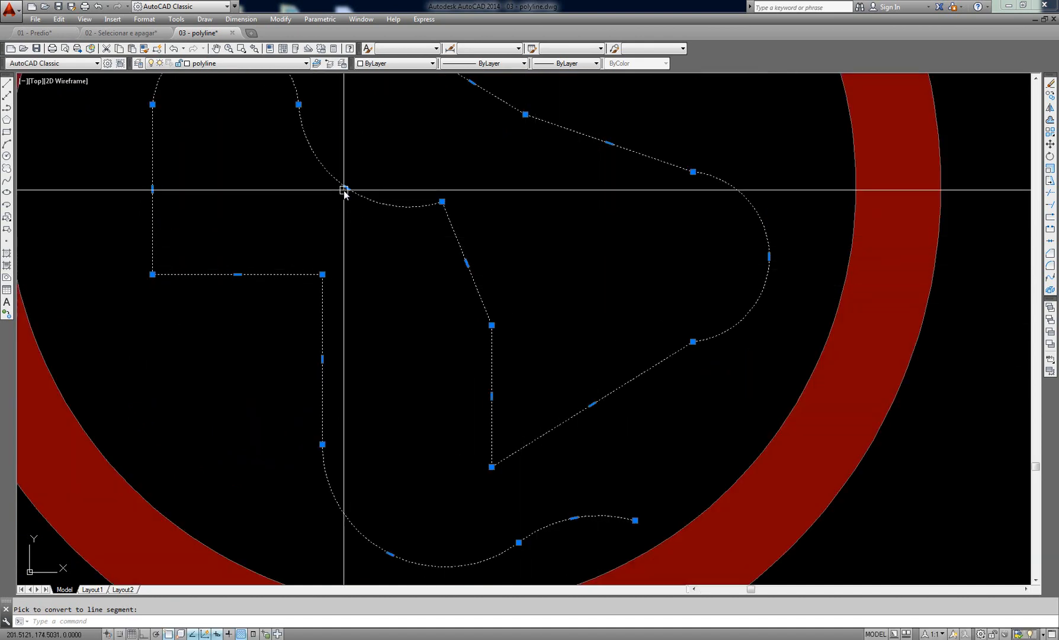
click(401, 230)
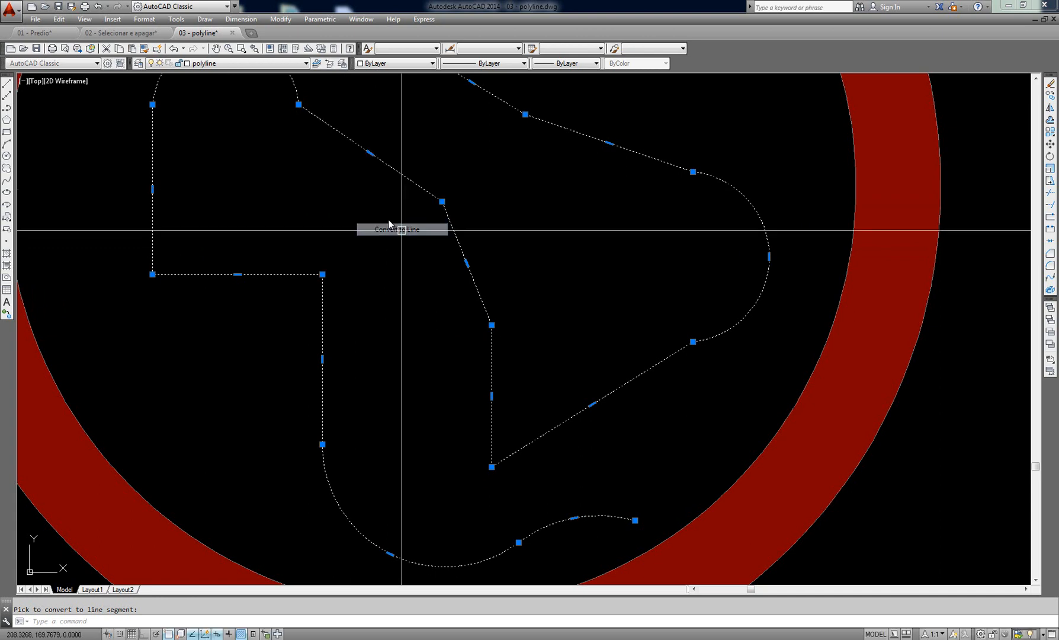
Step: Convert the upper-left loop's top arc to a straight line and its left vertical segment to an arc bulging left
middle_drag(388, 225, 449, 310)
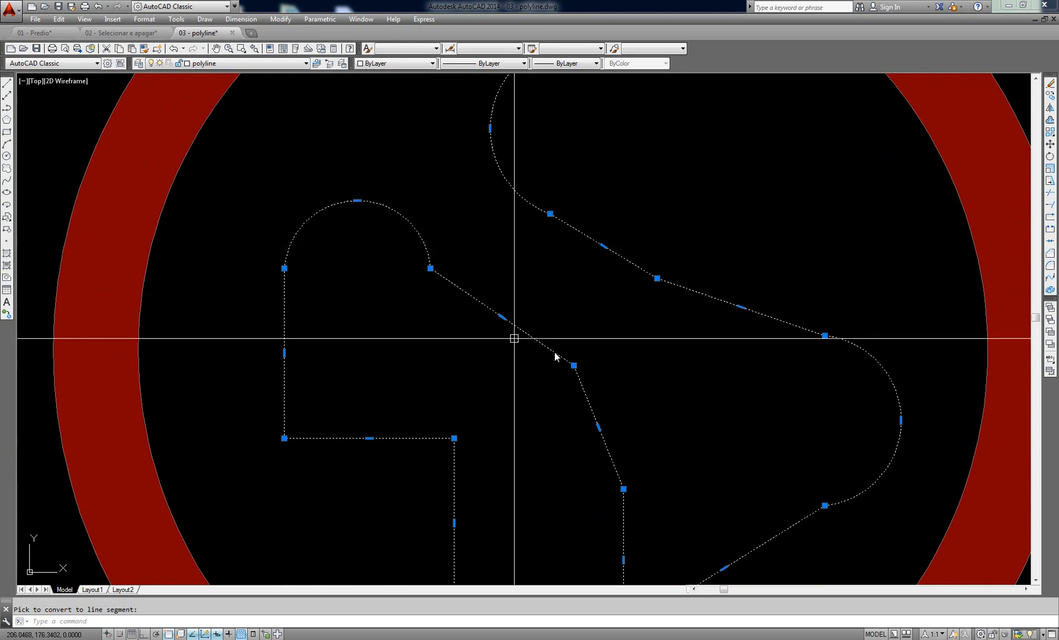
mouse_move(605, 312)
middle_down()
mouse_move(577, 300)
mouse_move(573, 279)
mouse_move(616, 208)
mouse_move(648, 377)
middle_up()
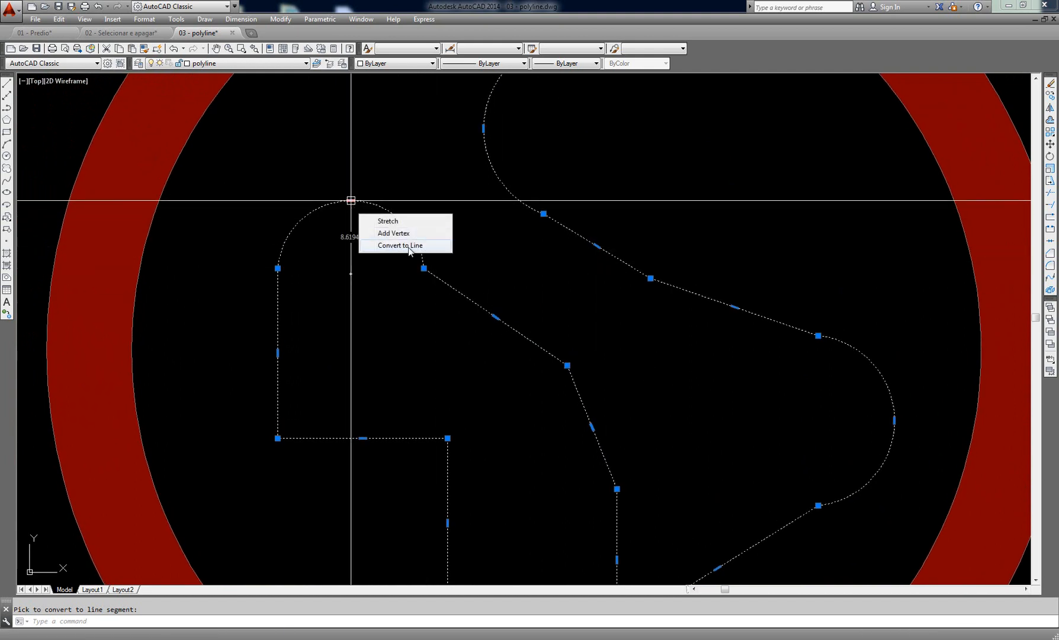
middle_drag(448, 327, 414, 314)
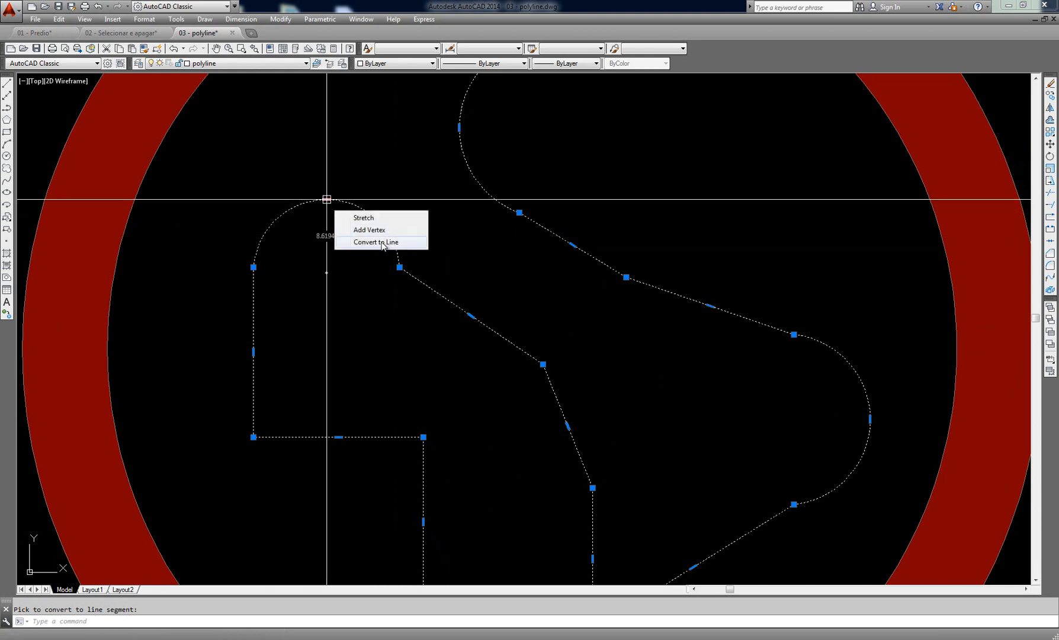
click(372, 243)
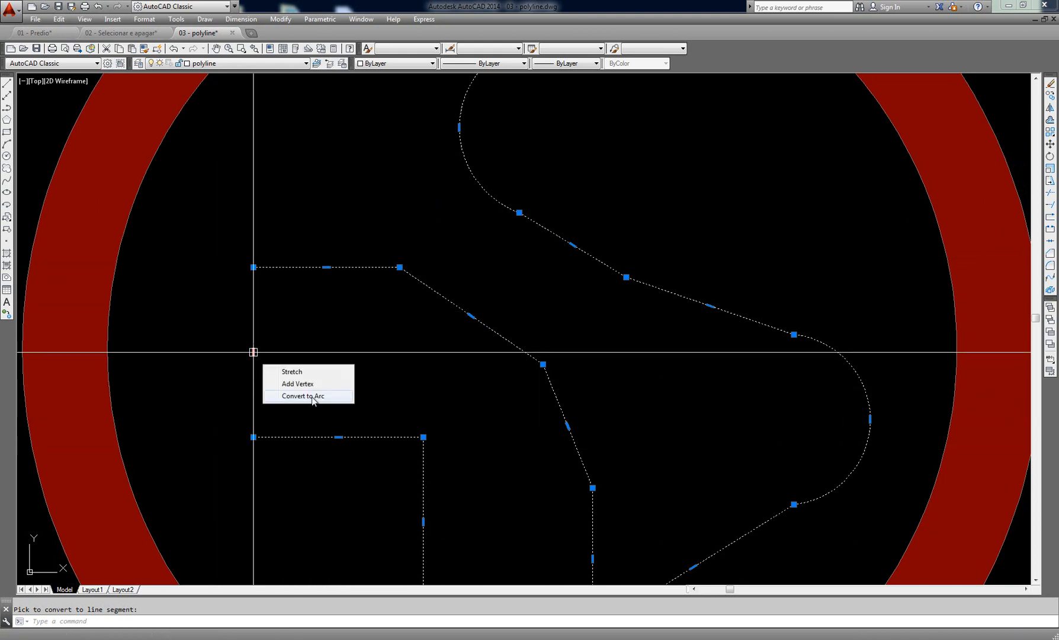
click(303, 396)
click(174, 369)
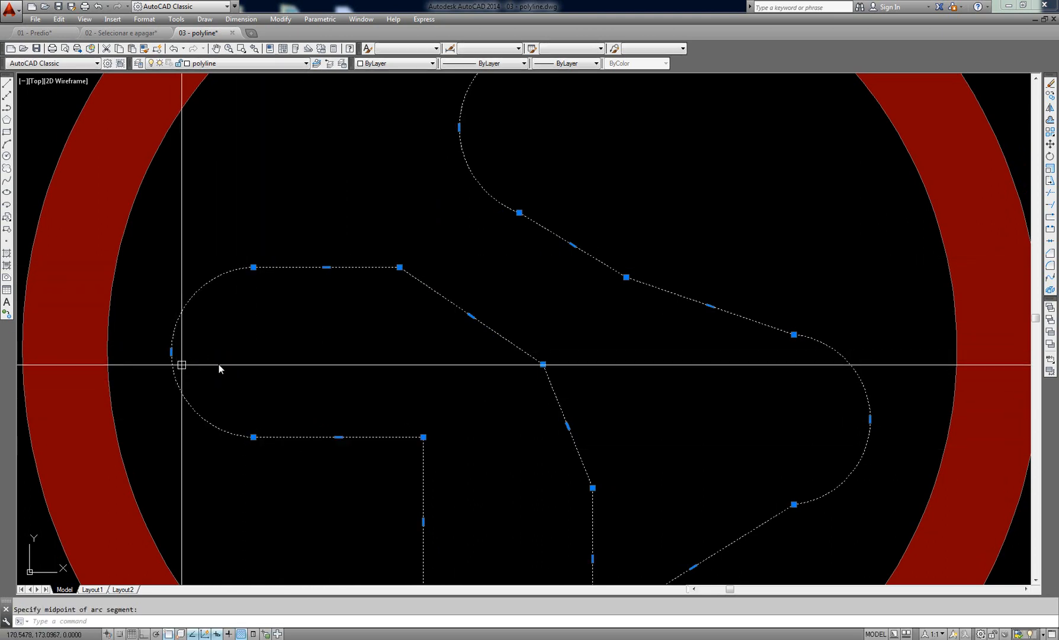
Step: Convert the left loop's lower horizontal segment to an arc bulging up and the vertical segment after it to an arc bulging left
middle_drag(302, 345, 279, 284)
mouse_move(309, 352)
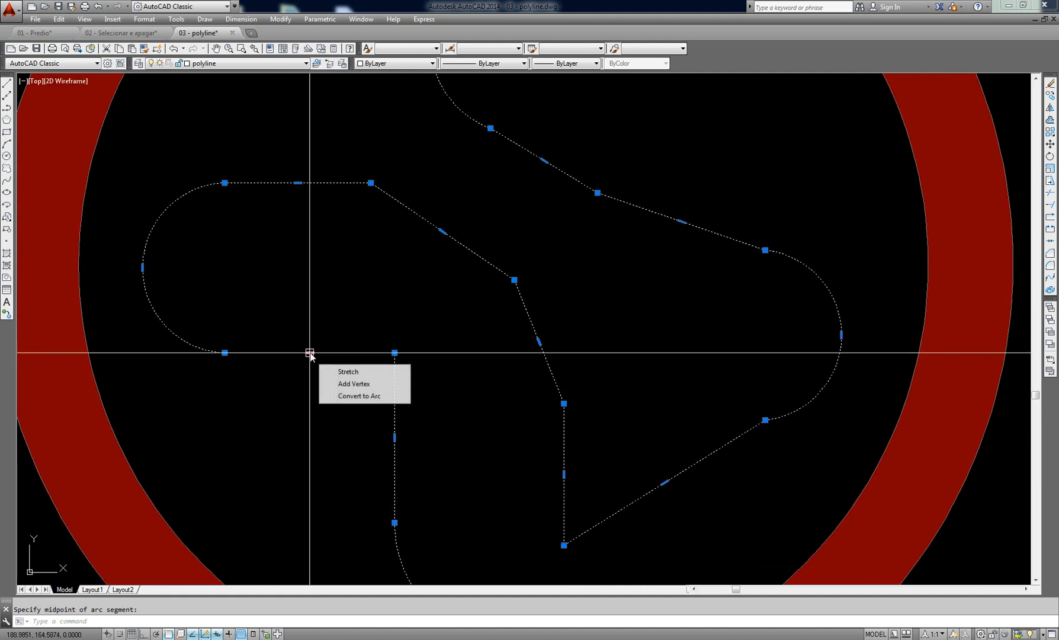
click(359, 397)
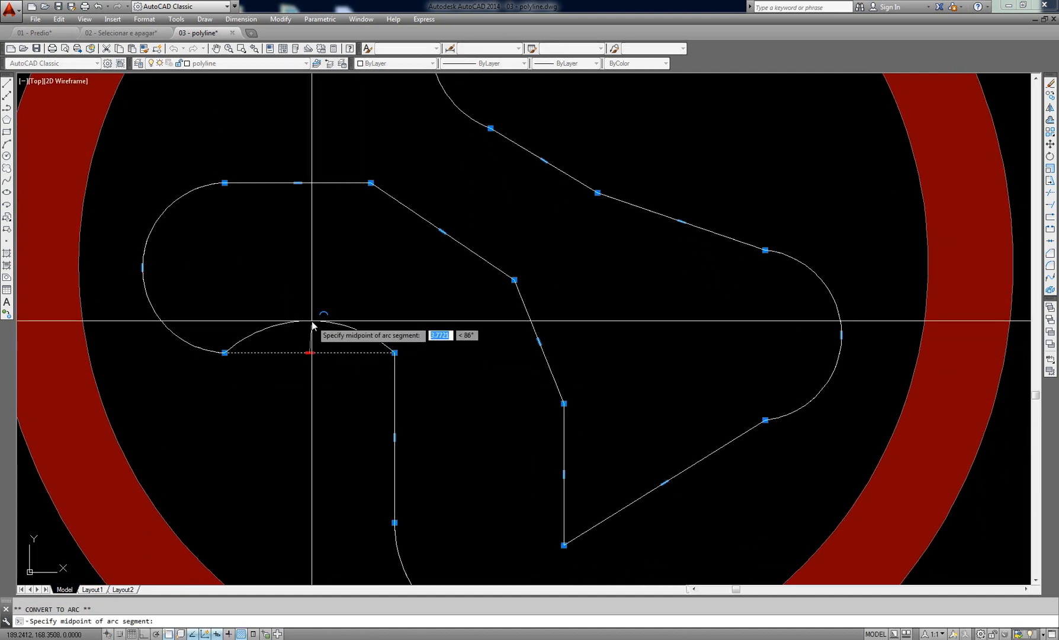
click(309, 299)
mouse_move(395, 437)
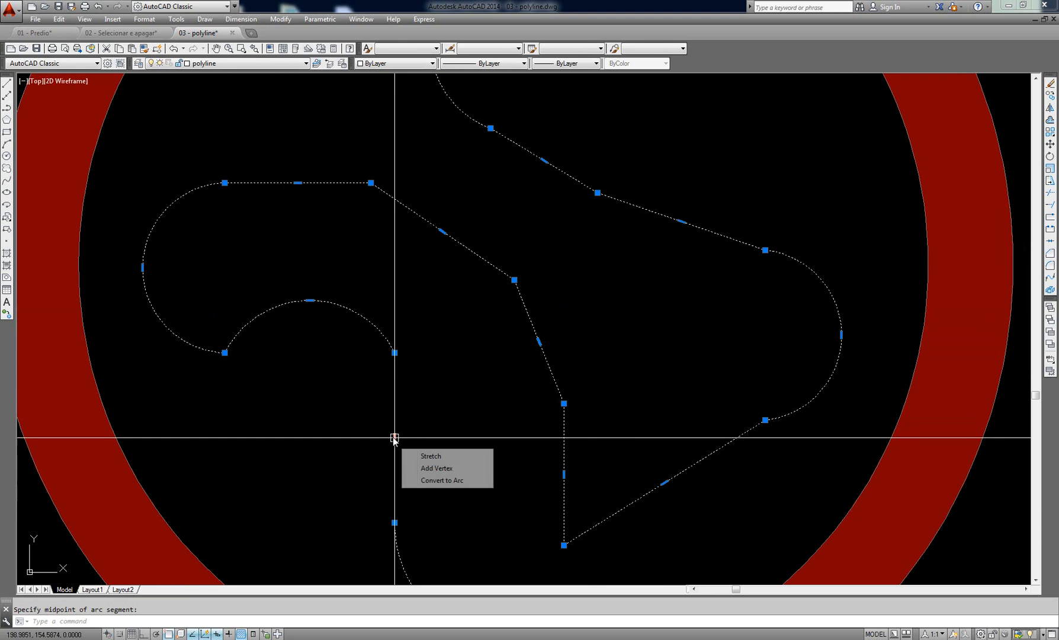
click(432, 481)
click(328, 439)
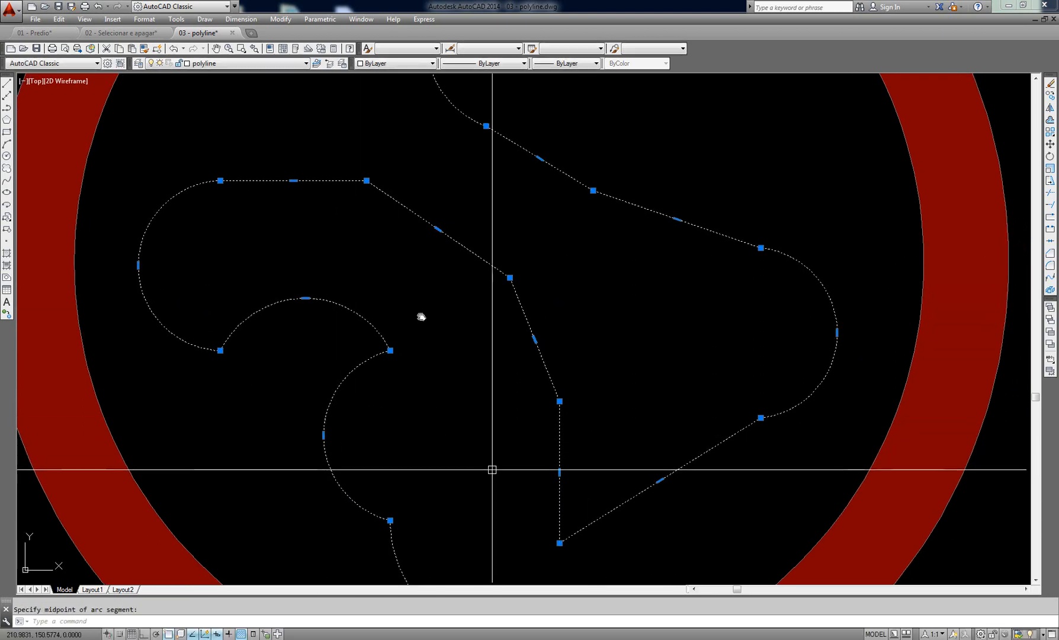
Step: Convert the polyline's last two arcs at the bottom of the ring to straight line segments and deselect the polyline
middle_drag(492, 468, 392, 267)
mouse_move(367, 429)
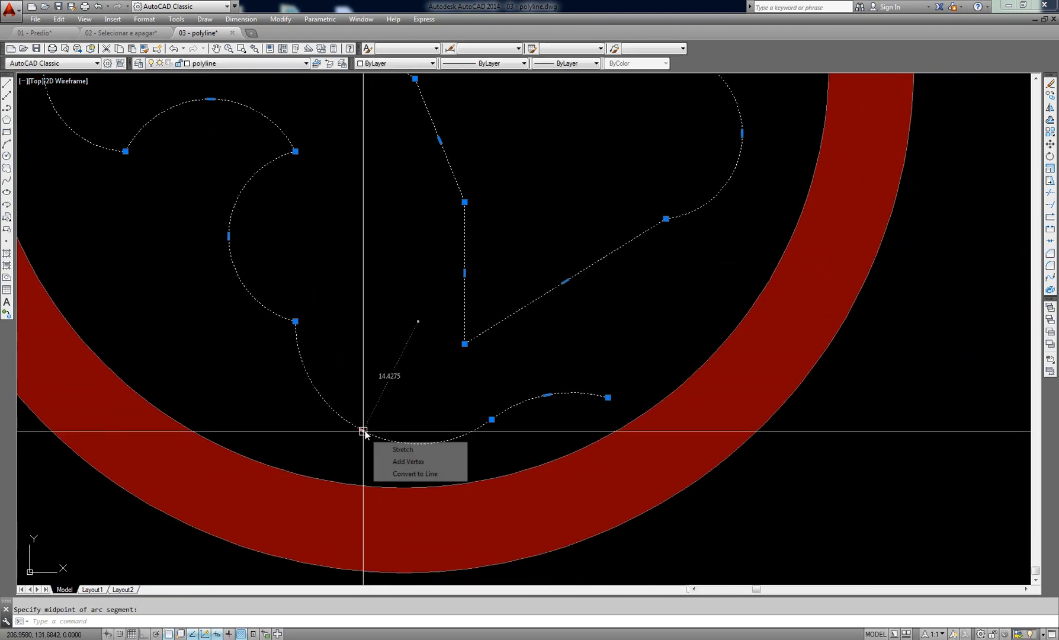
click(416, 475)
mouse_move(546, 395)
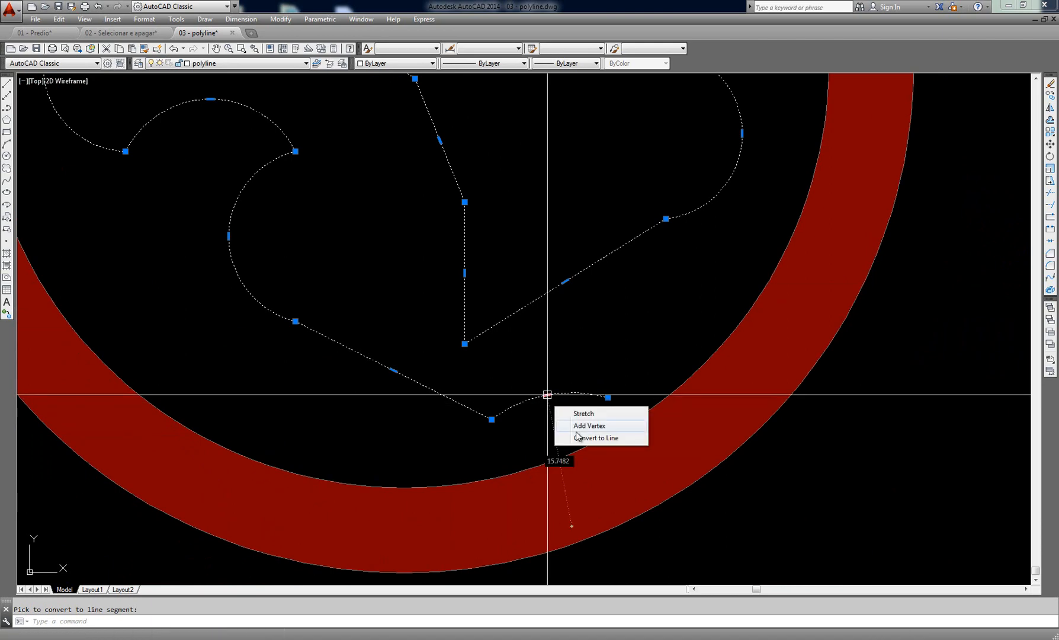
click(595, 438)
scroll(586, 426, down, 4)
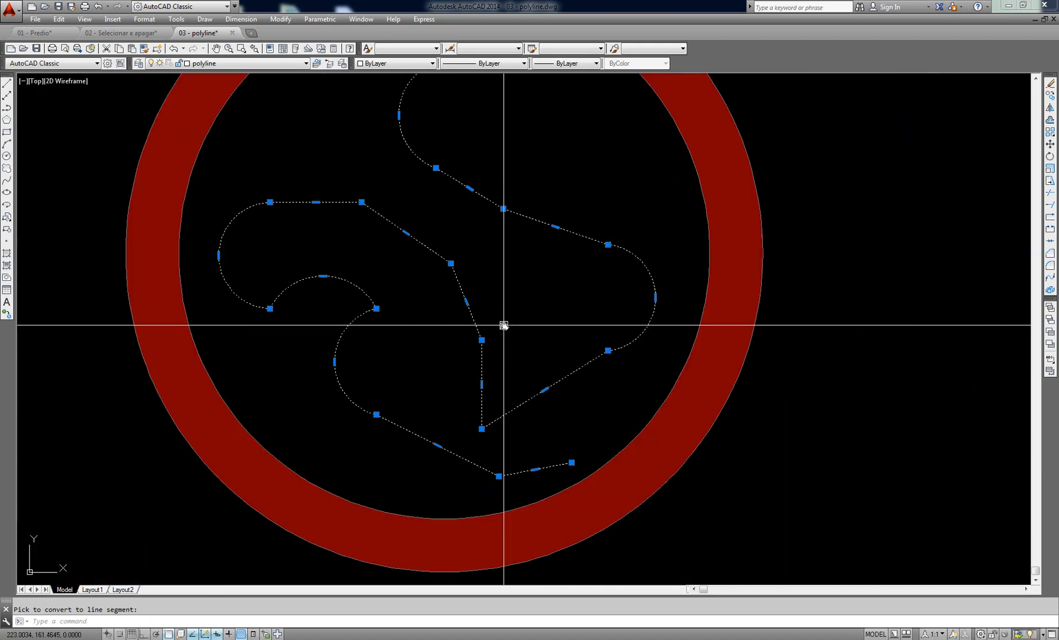
middle_drag(543, 301, 509, 354)
key(Escape)
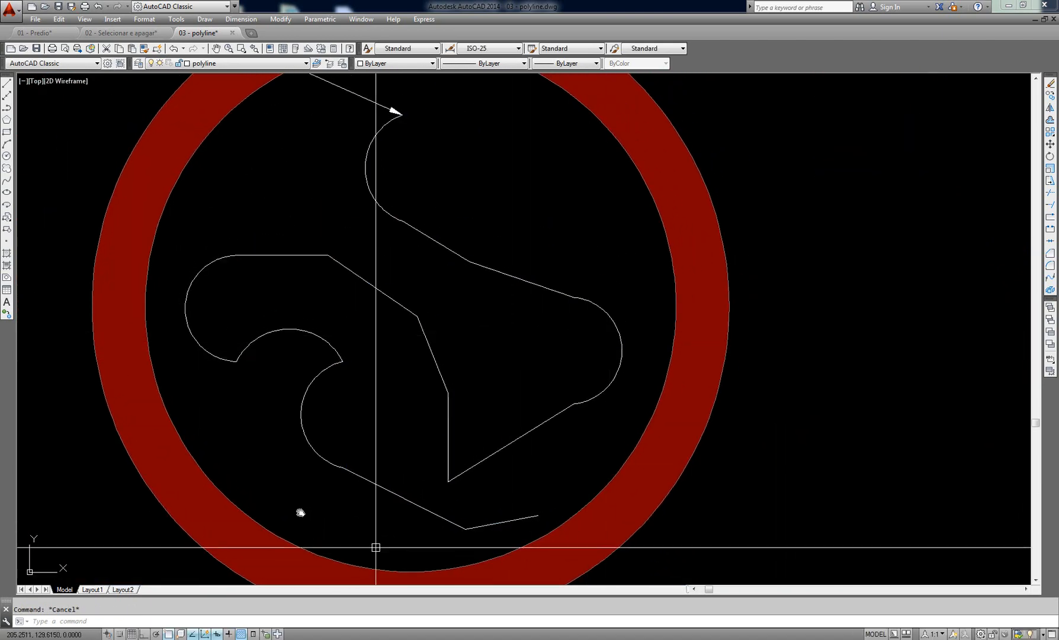
Step: Convert the polyline's end segment to an arc bulging up and the sloped segment before it to an arc bulging down
click(496, 452)
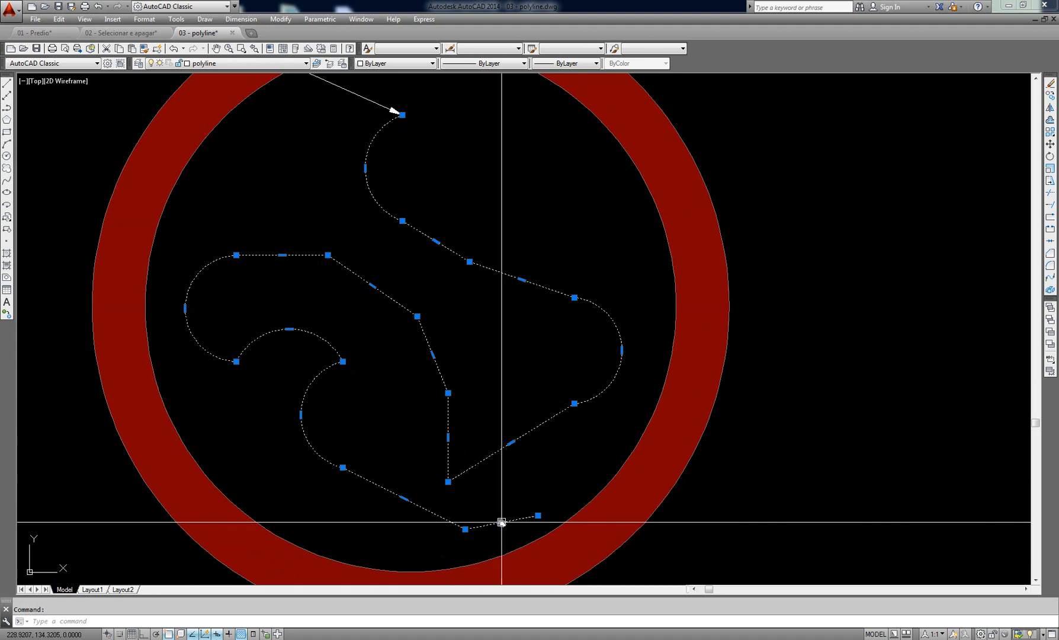
mouse_move(502, 522)
click(552, 566)
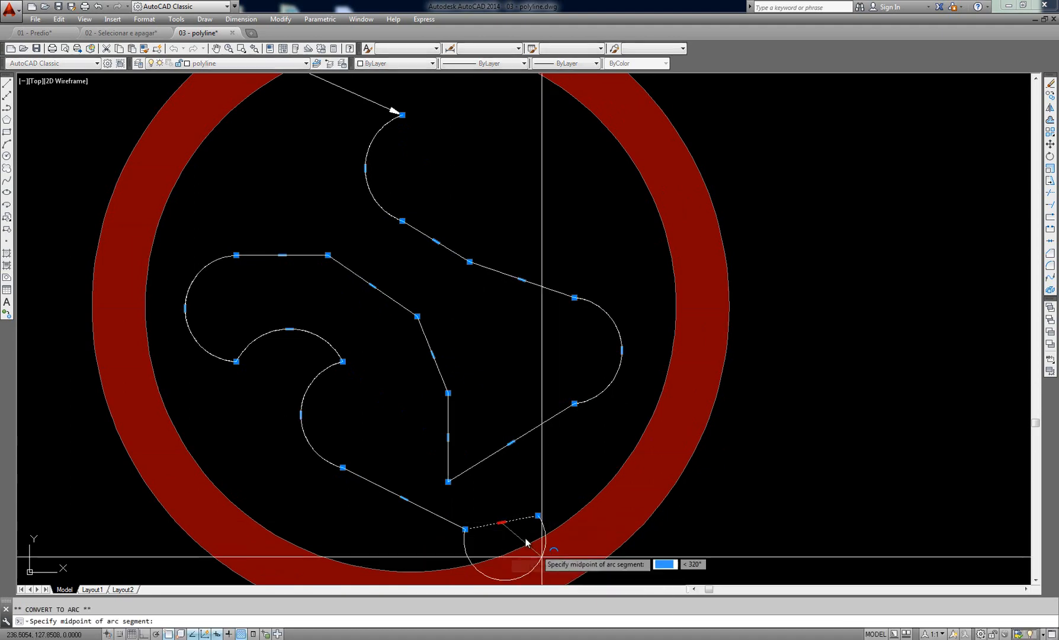
click(500, 504)
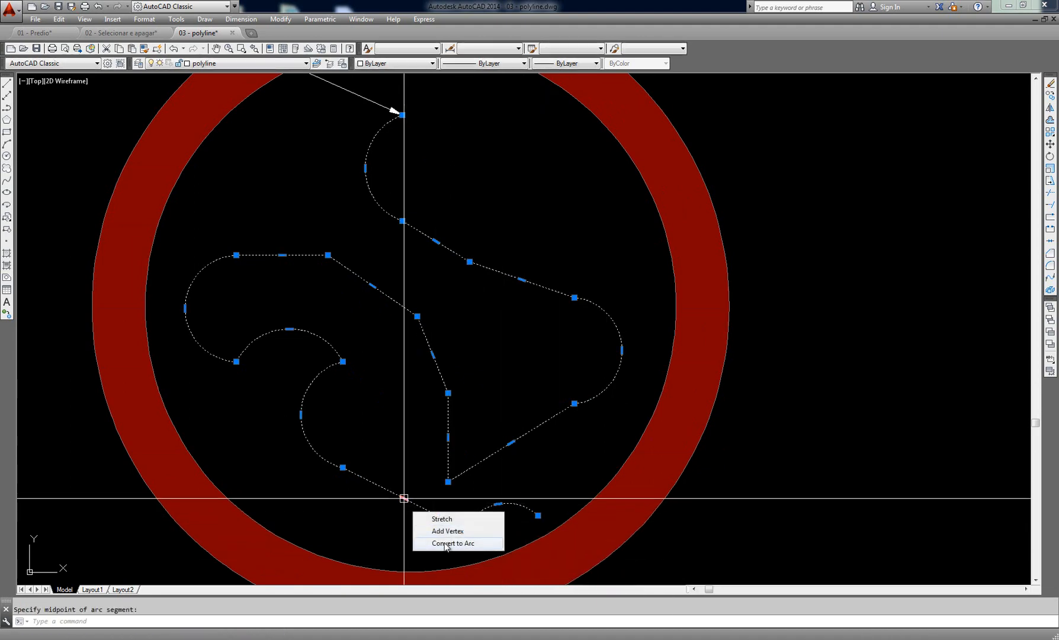
click(453, 542)
click(382, 541)
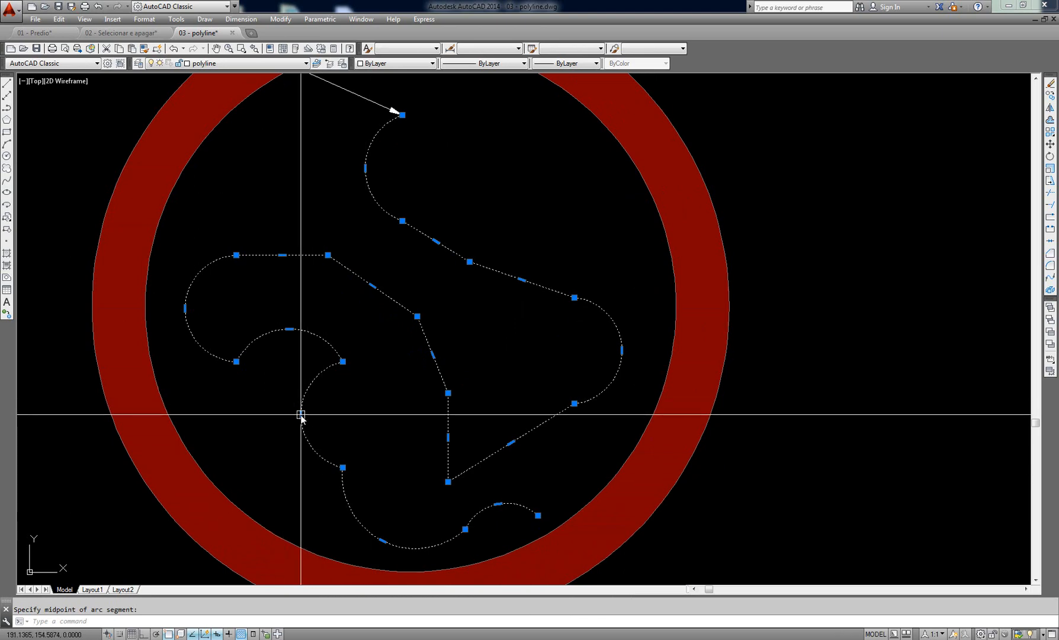
mouse_move(301, 415)
click(340, 447)
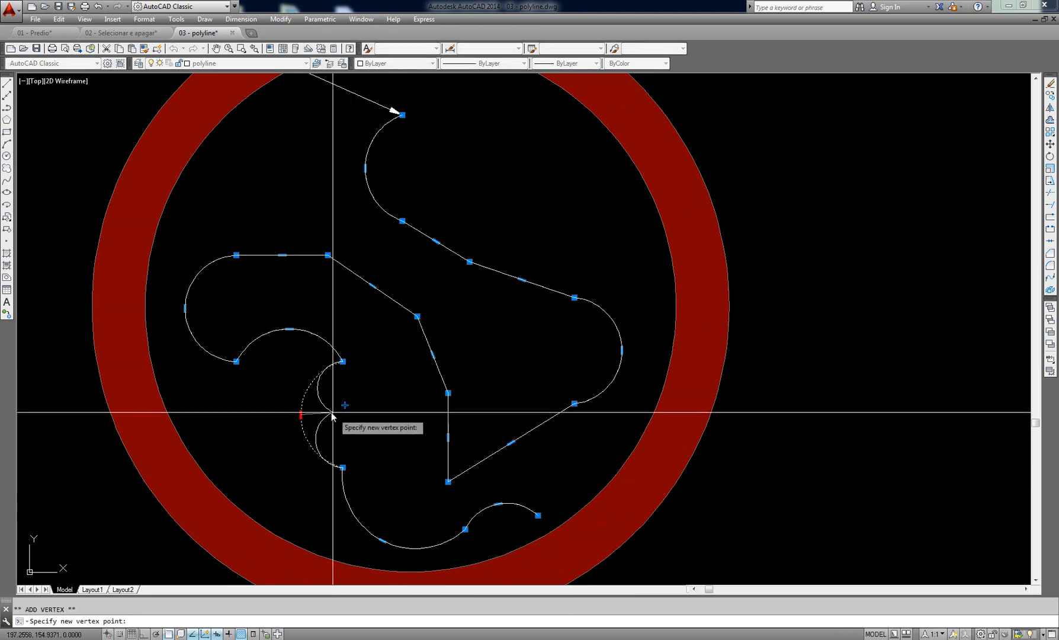
key(Escape)
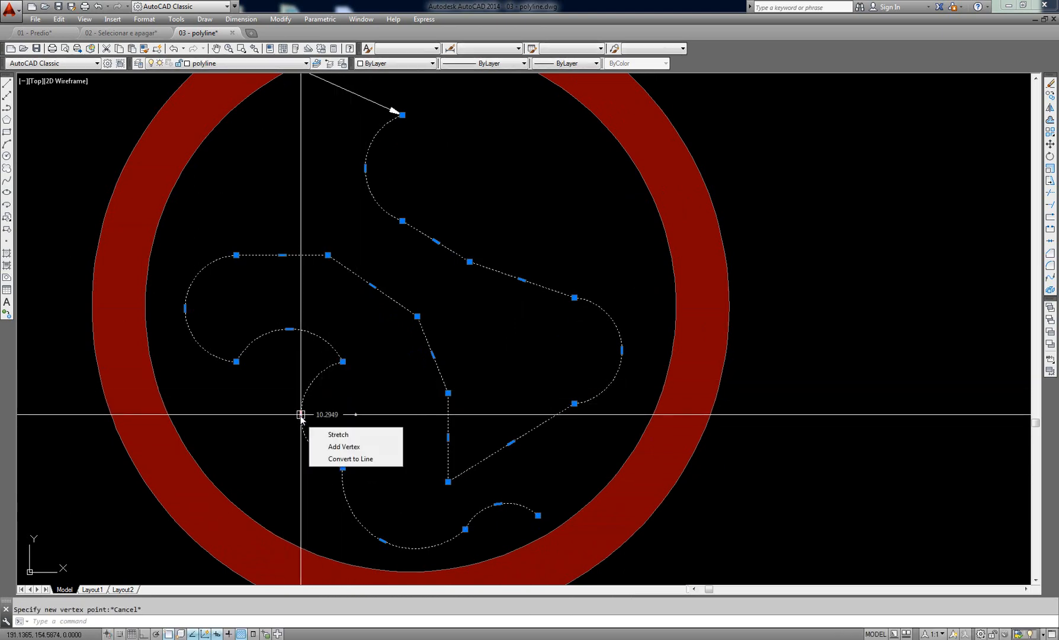
Step: Convert the three consecutive arcs from the one above the bottom curve back around the left loop to straight line segments
click(354, 459)
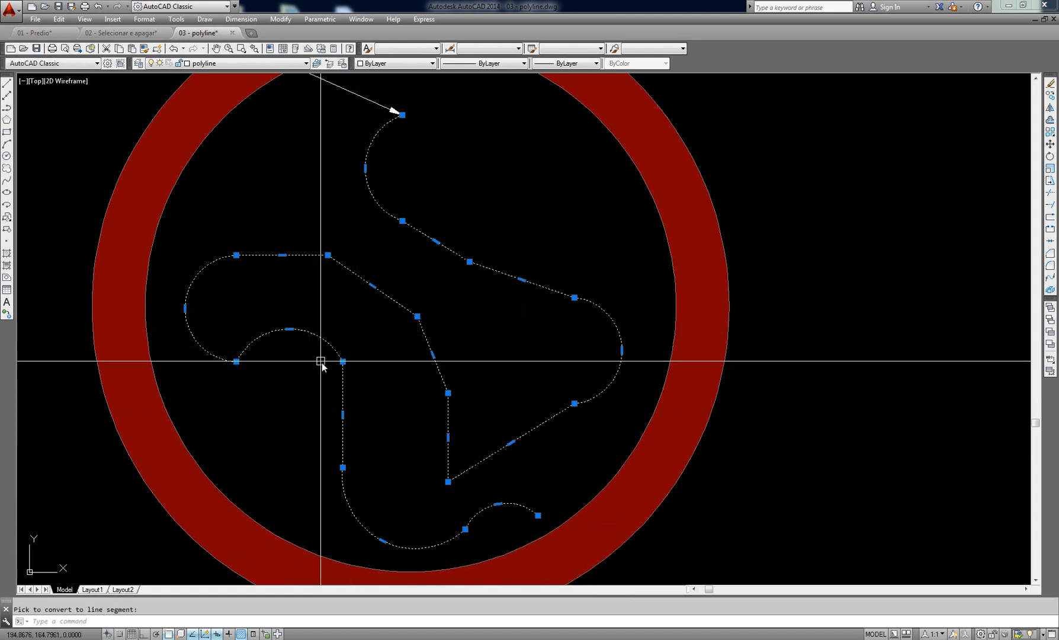
click(339, 372)
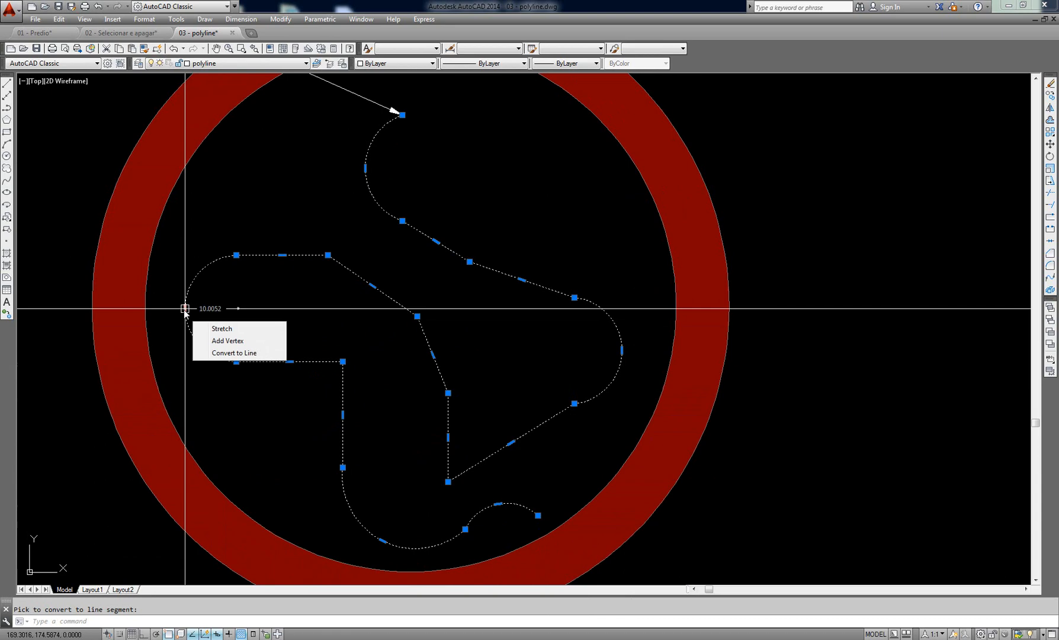
click(234, 353)
Step: Convert the left loop's top segment to an arc bulging up and the adjoining diagonal to an arc bulging toward the upper right
mouse_move(282, 255)
click(337, 302)
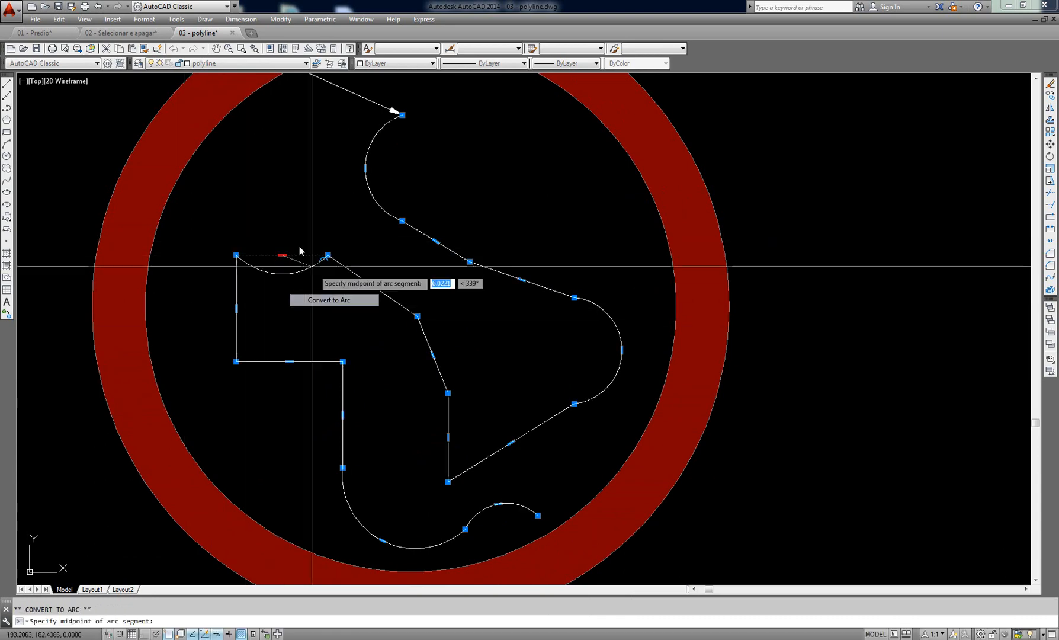
click(284, 210)
mouse_move(372, 286)
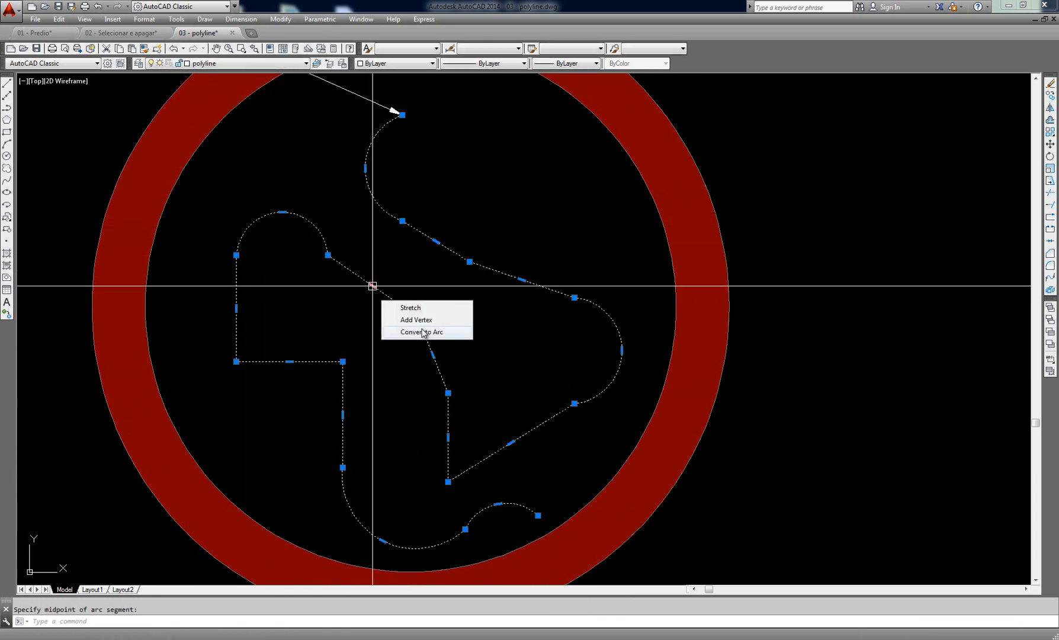
click(422, 331)
click(378, 262)
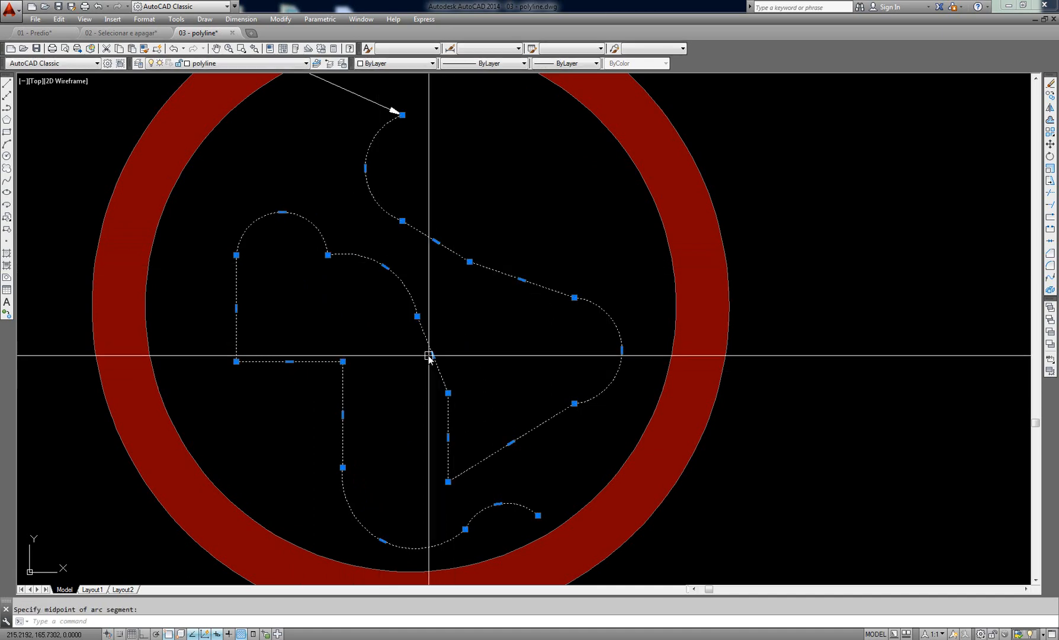
Step: Convert the two central segments down to the inner corner to arcs bulging left, and the lower-right diagonal to an arc bulging outward
click(480, 399)
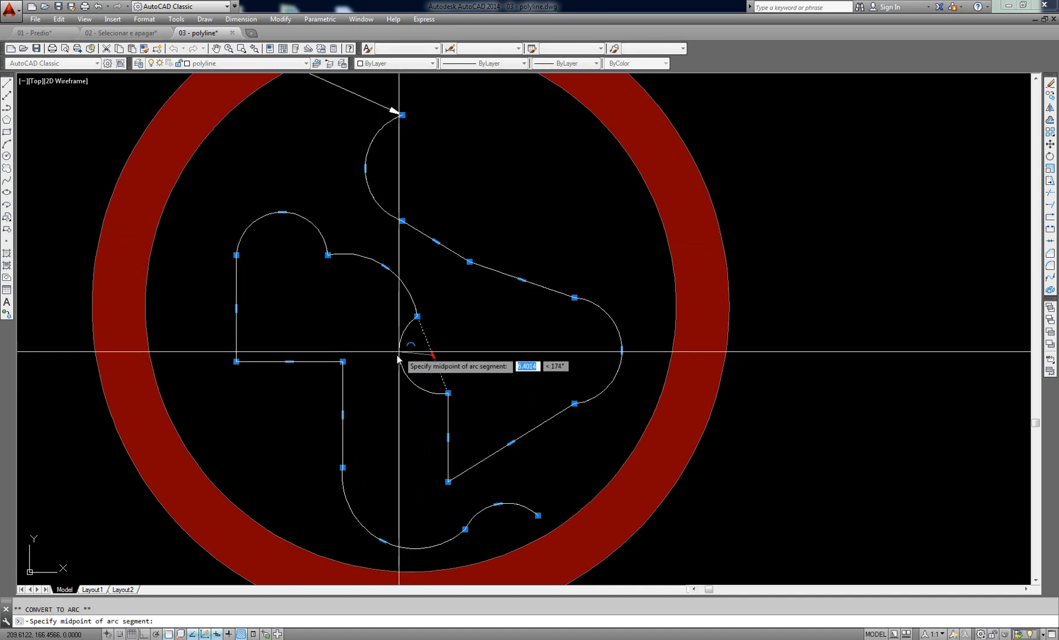
click(396, 356)
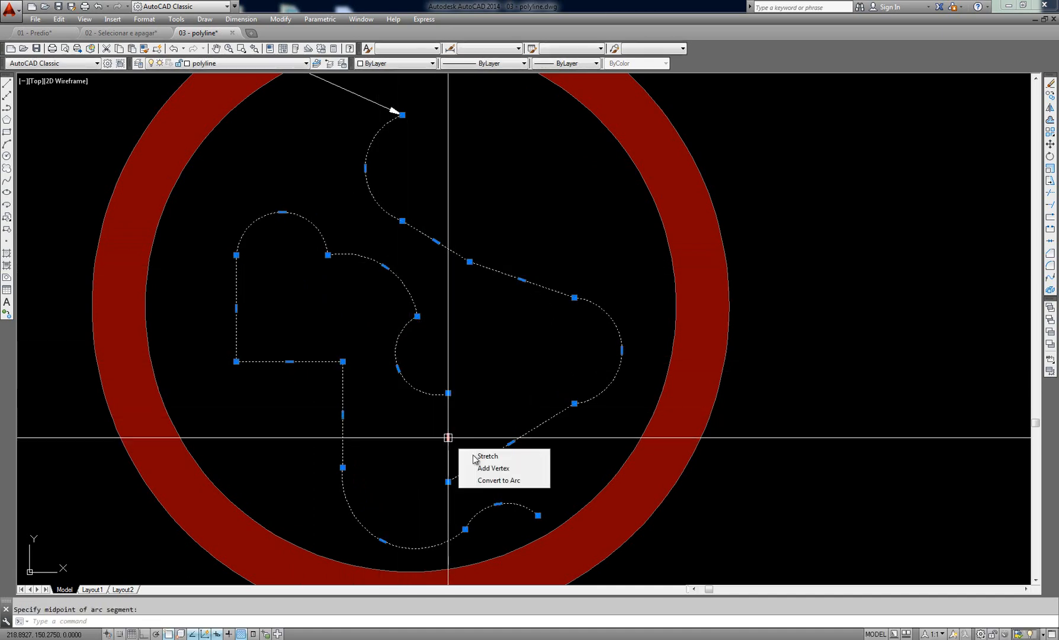
click(499, 480)
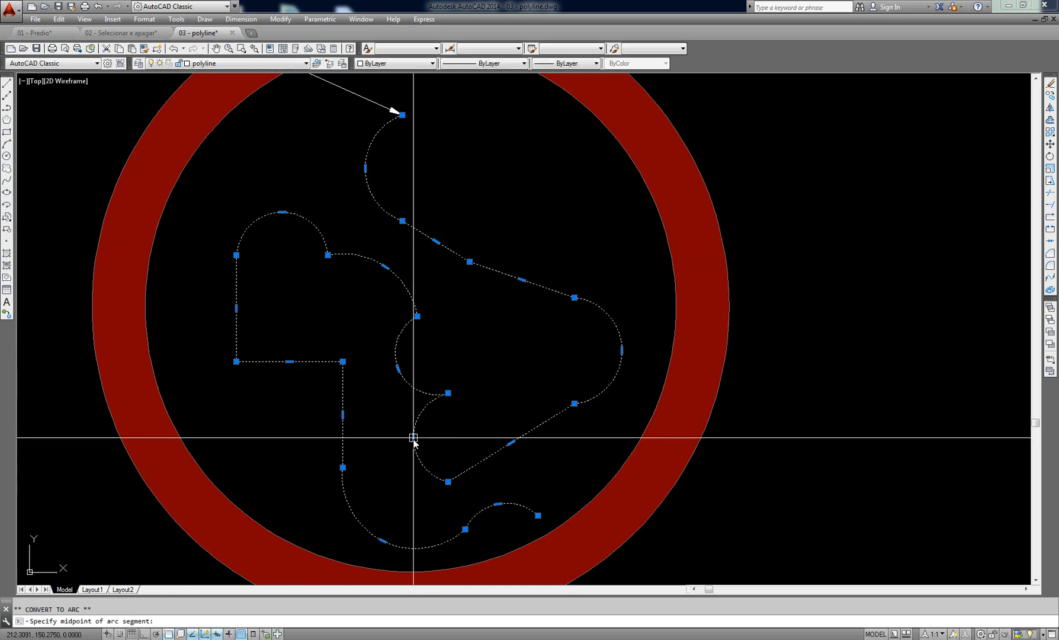
click(413, 438)
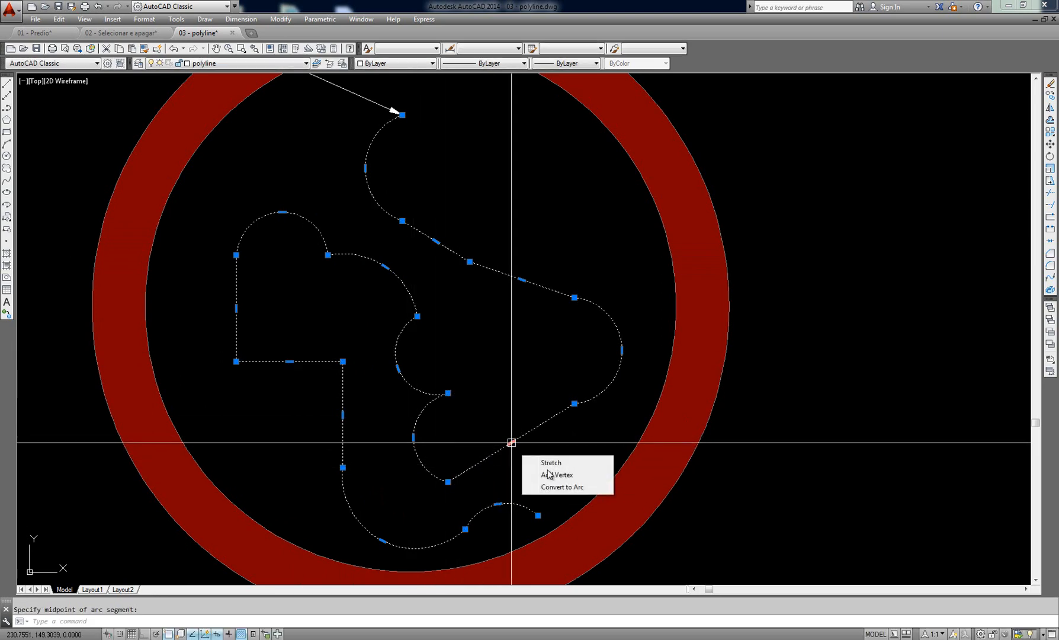
click(559, 486)
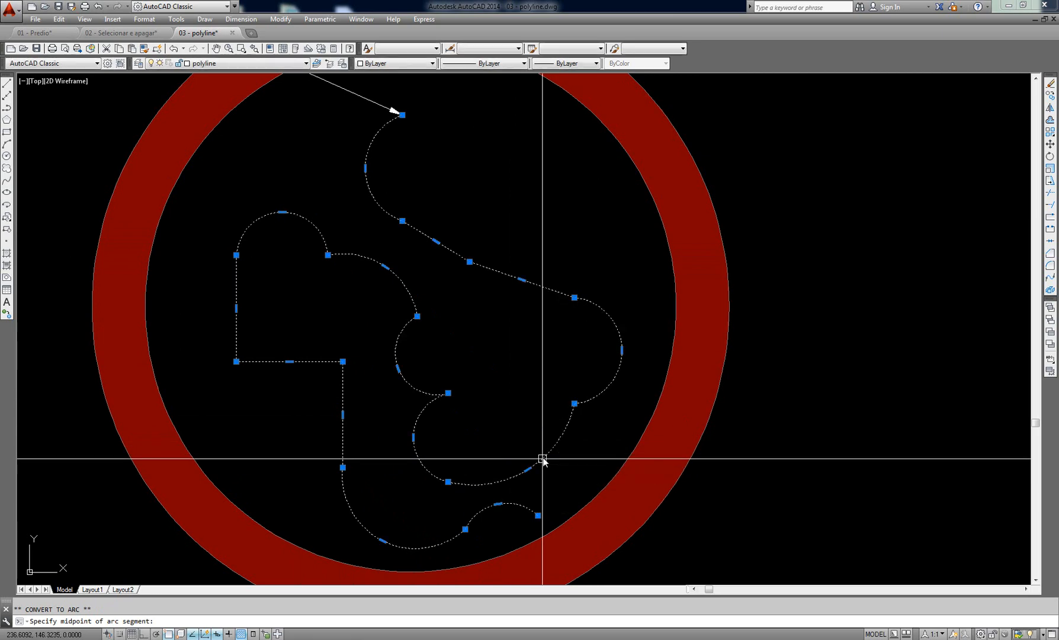
click(543, 459)
Step: Convert the polyline's right-side arc to a straight line and the sloped segment above it to an arc bulging up
mouse_move(621, 350)
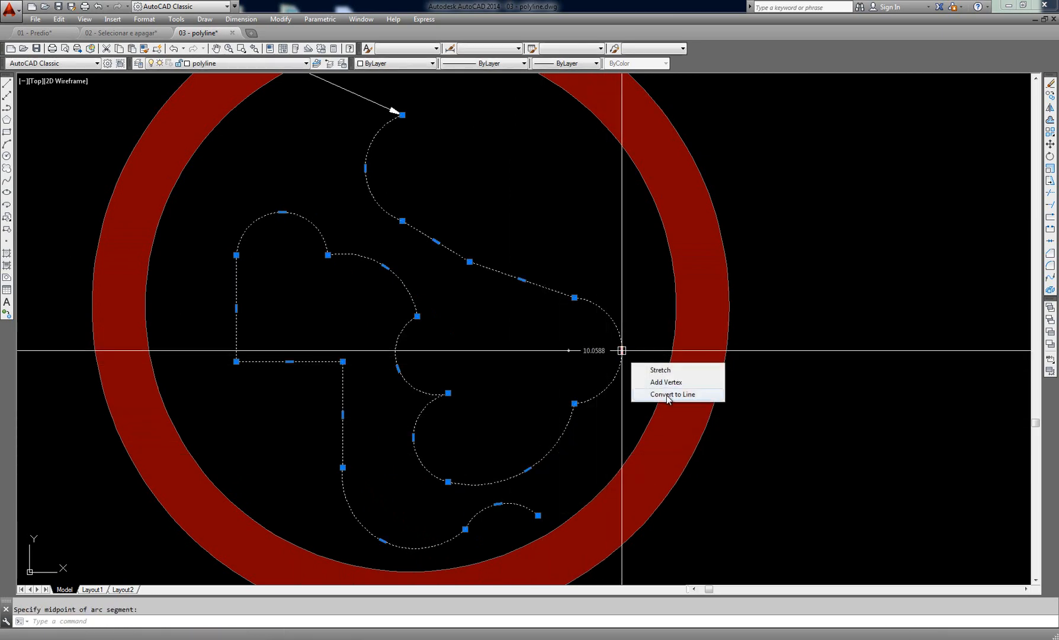
click(668, 395)
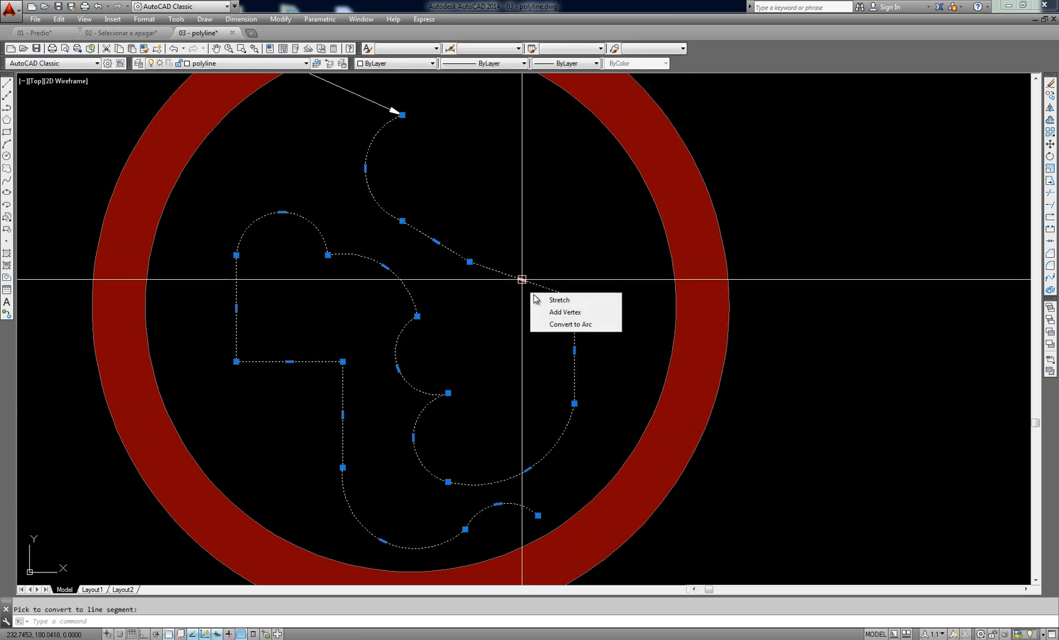
click(569, 324)
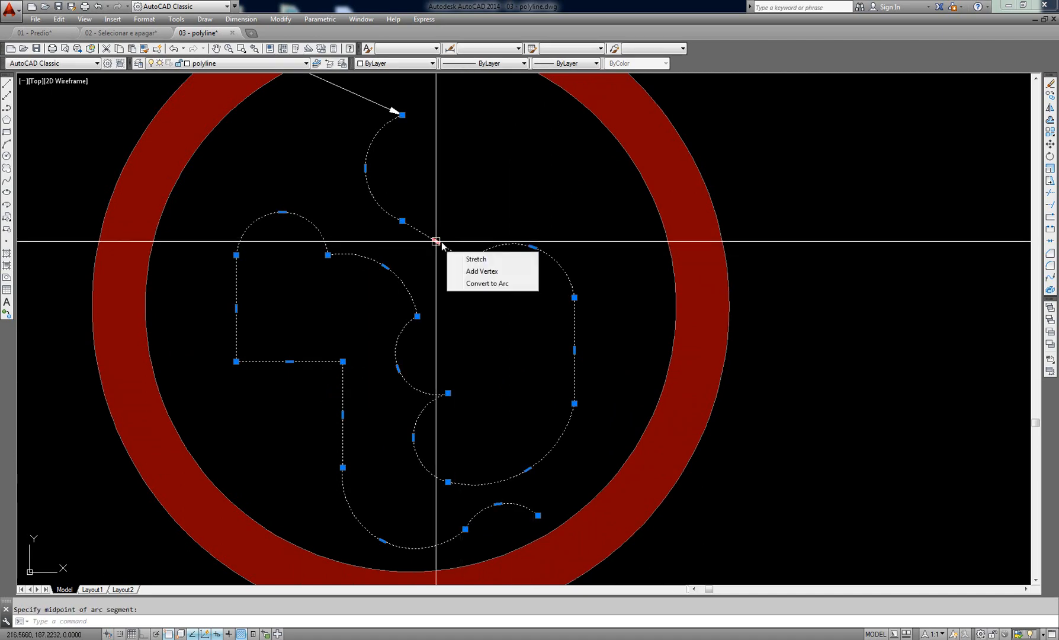
Step: Convert the polyline's short diagonal segment below the upper arc to an arc, and convert the upper arc to a straight line
click(487, 283)
click(417, 252)
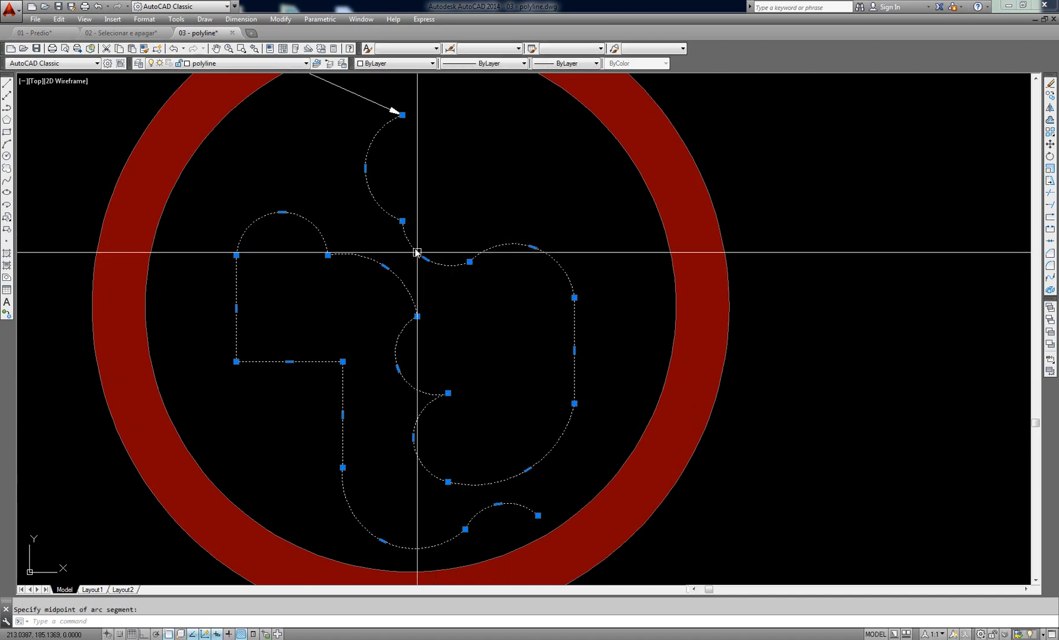
mouse_move(365, 167)
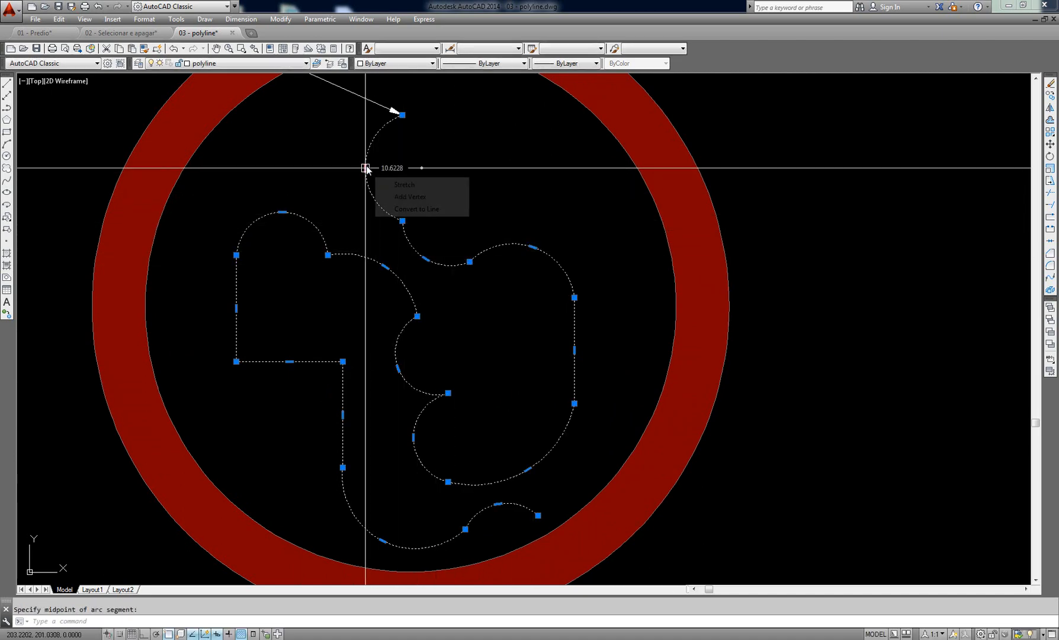
click(431, 208)
key(Escape)
mouse_move(520, 296)
middle_down()
mouse_move(532, 300)
mouse_move(525, 339)
mouse_move(547, 345)
middle_up()
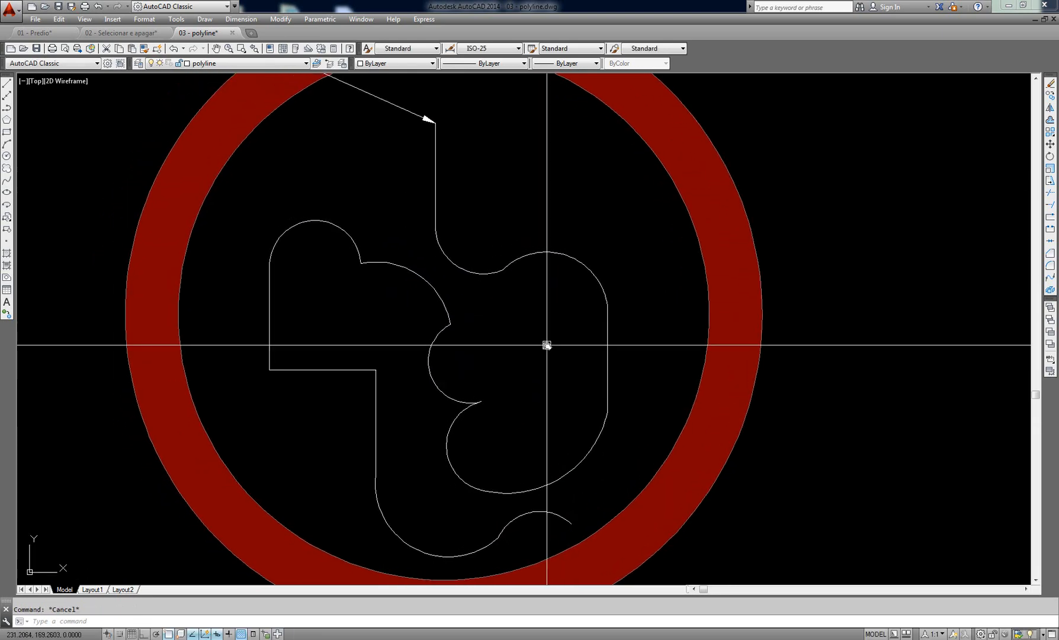
scroll(547, 344, down, 3)
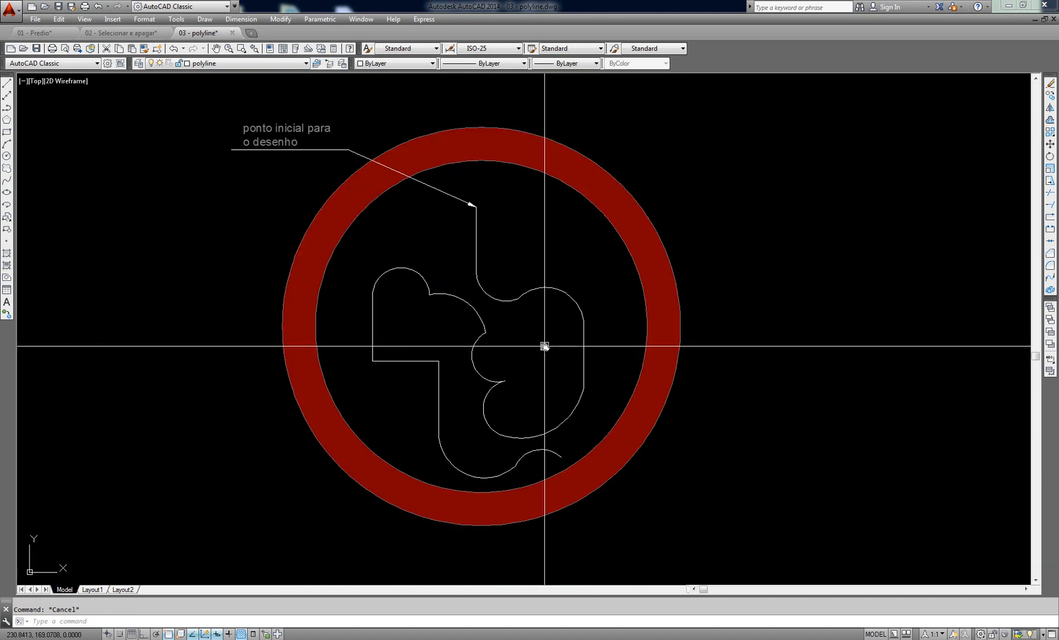
middle_drag(544, 346, 525, 320)
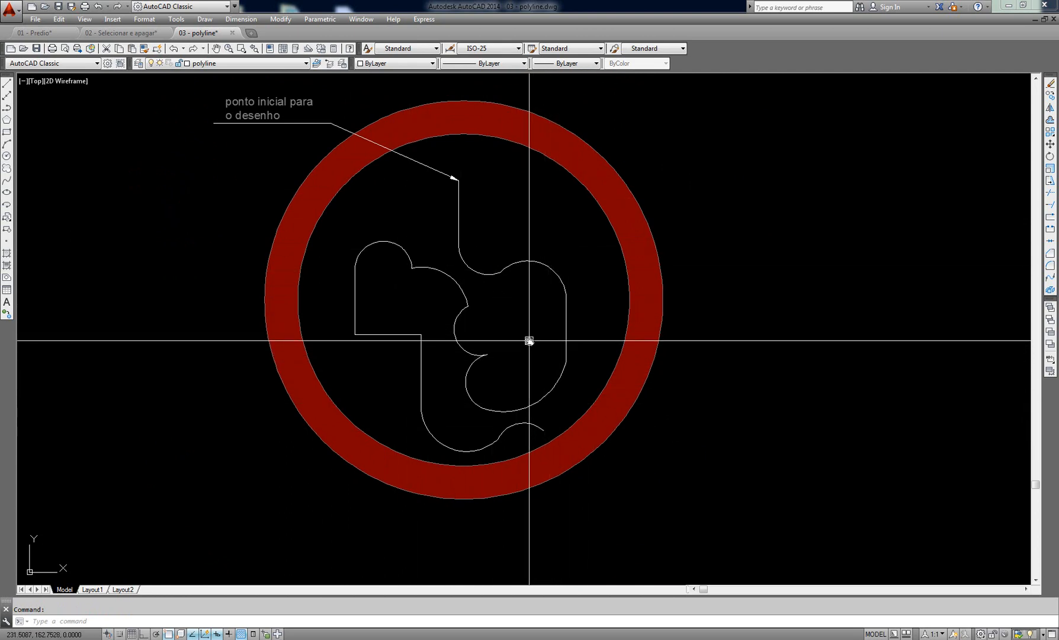
Step: Save the drawing under the new name "03 - polyline - exercicio" in the aula 02 folder
key(Escape)
mouse_move(491, 341)
middle_down()
mouse_move(489, 299)
mouse_move(476, 349)
middle_up()
mouse_move(552, 374)
middle_down()
mouse_move(550, 416)
mouse_move(660, 315)
mouse_move(639, 324)
mouse_move(624, 314)
middle_up()
scroll(625, 314, down, 2)
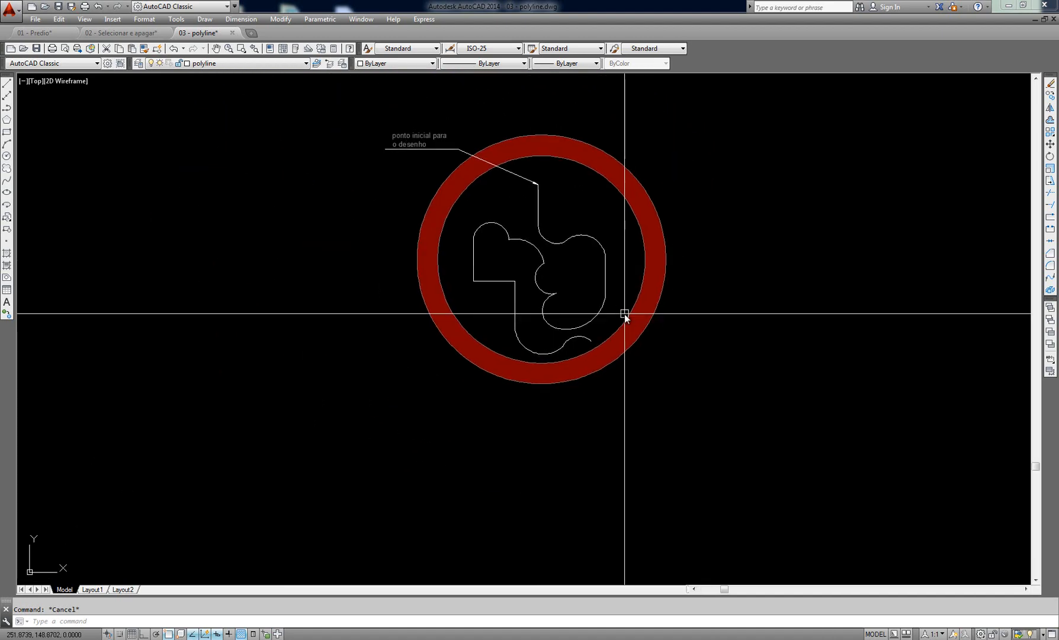
text(z)
key(Return)
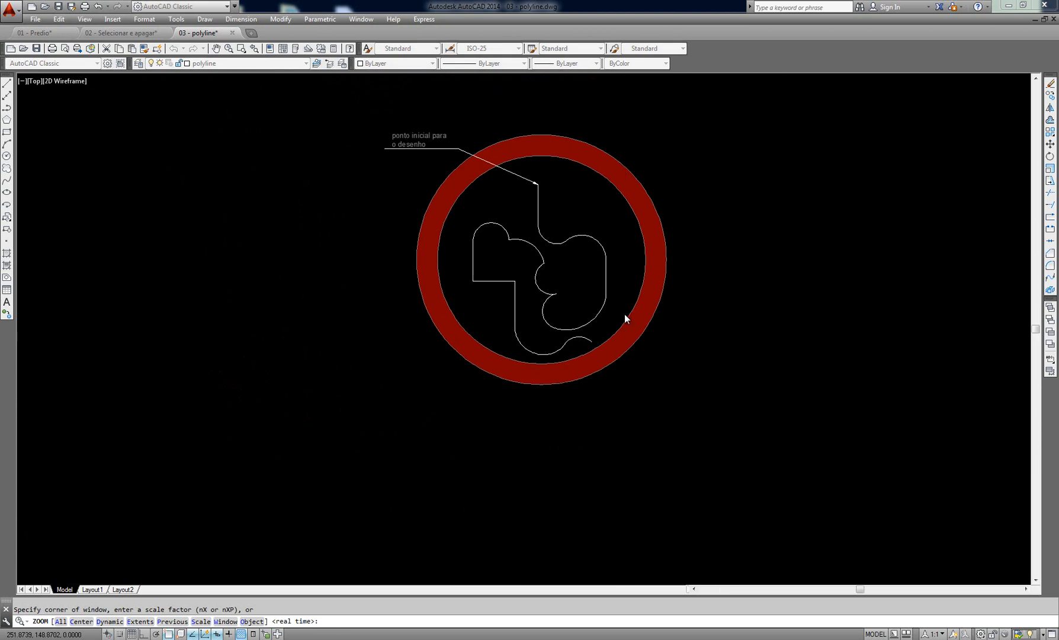
text(e)
key(Return)
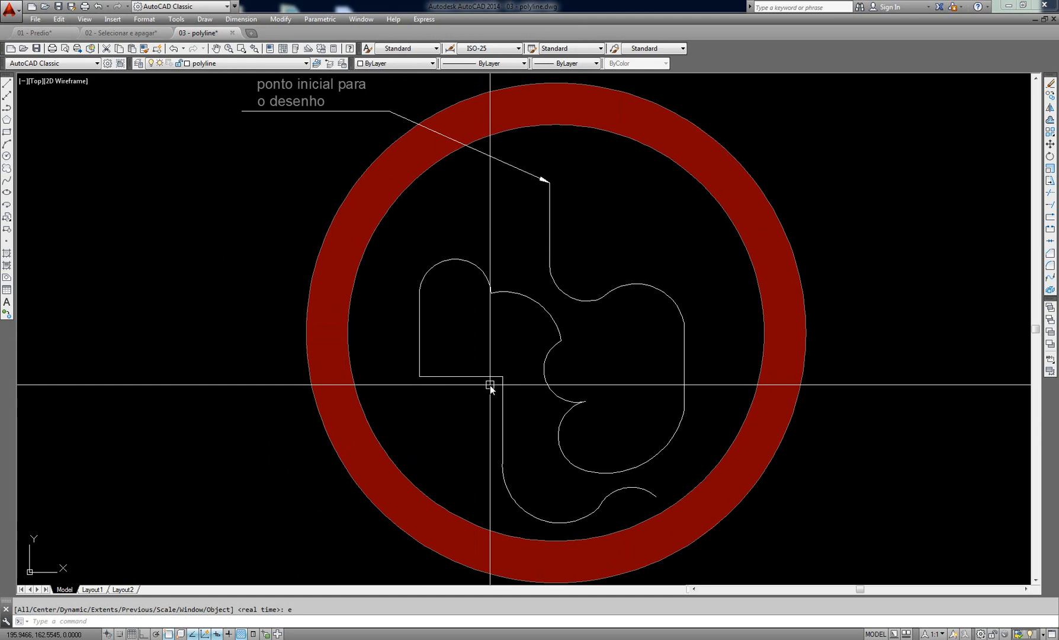
key(ctrl+shift+s)
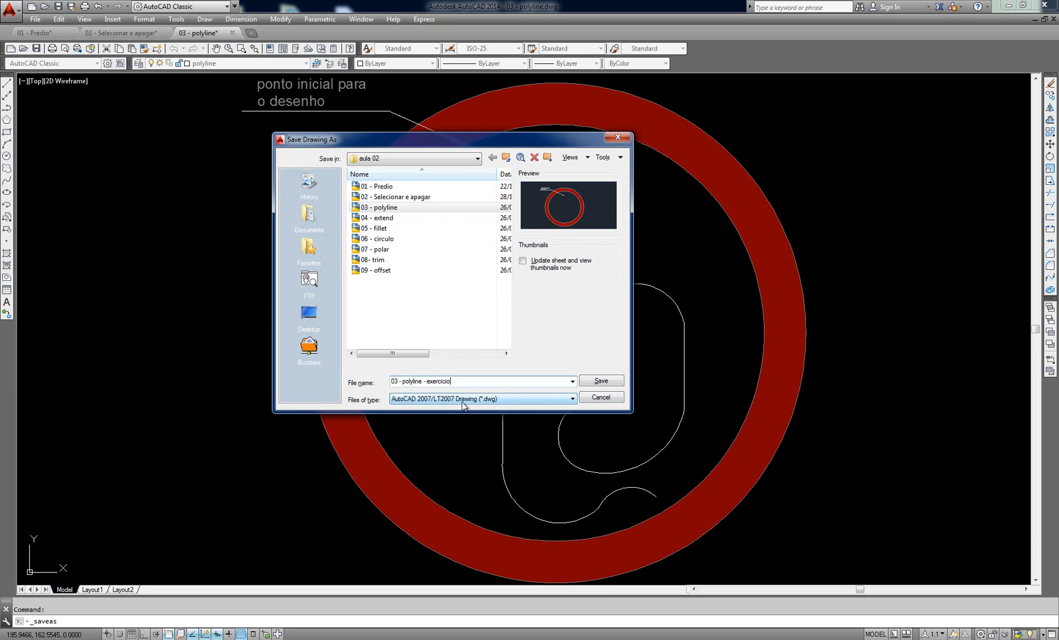
click(601, 381)
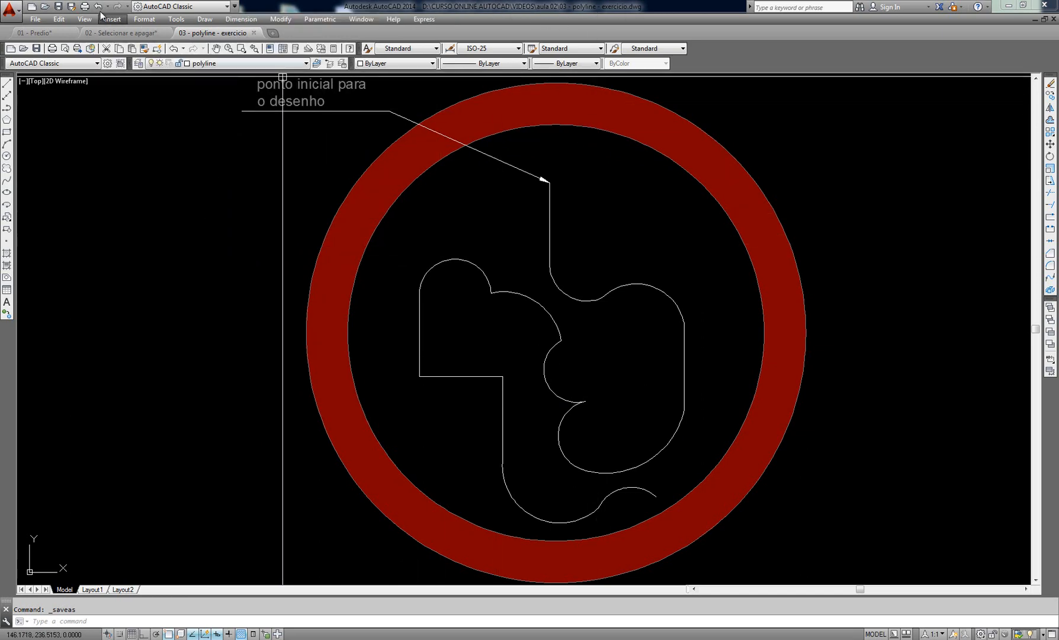
Step: Open the drawing "04 - extend" from the aula 02 folder
click(45, 7)
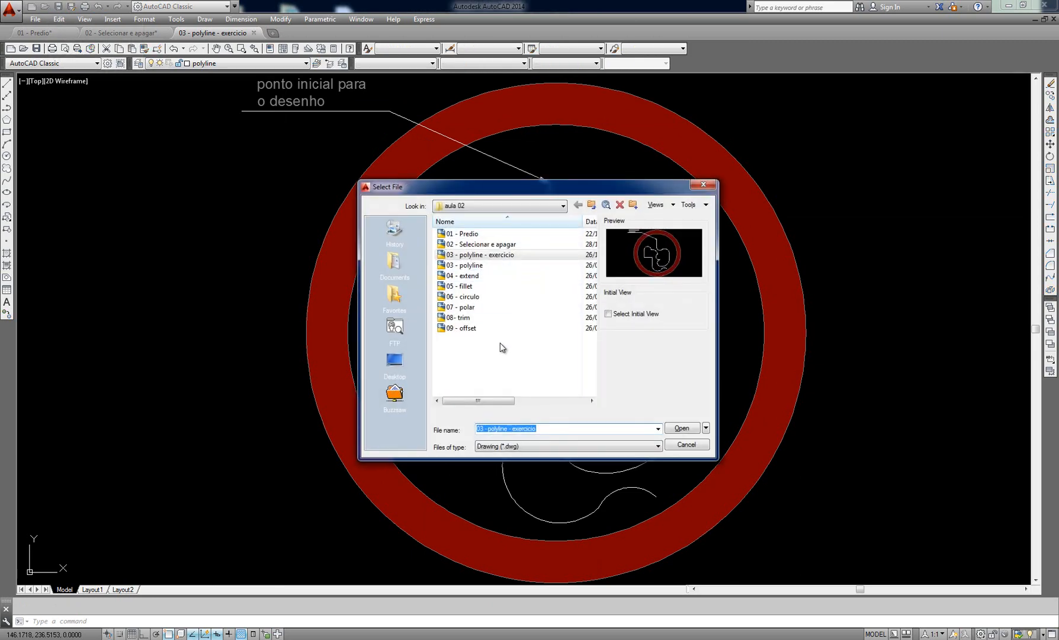
click(474, 275)
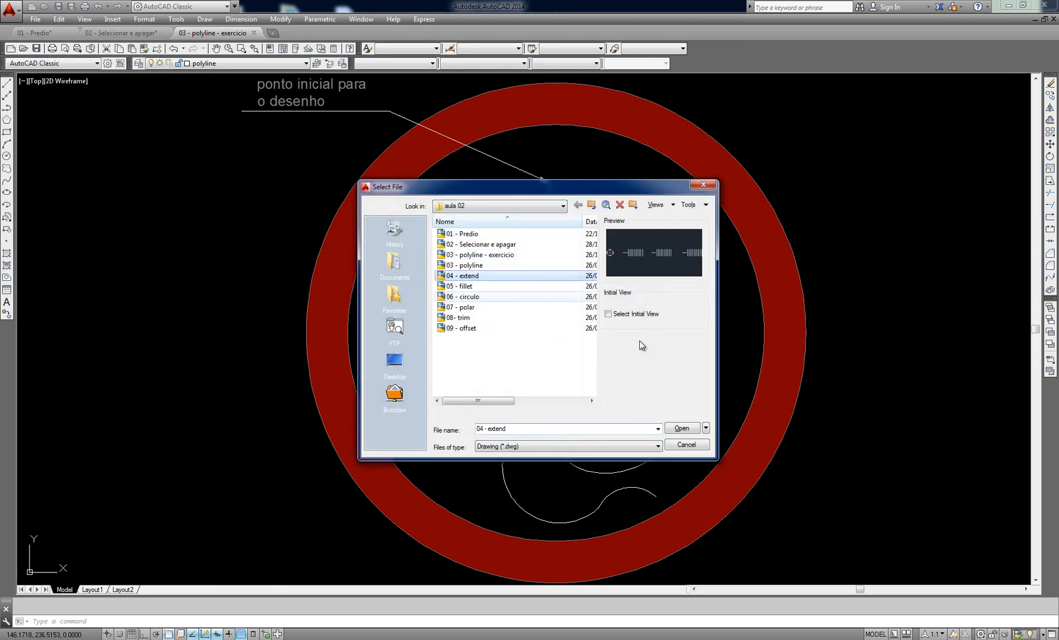
click(681, 427)
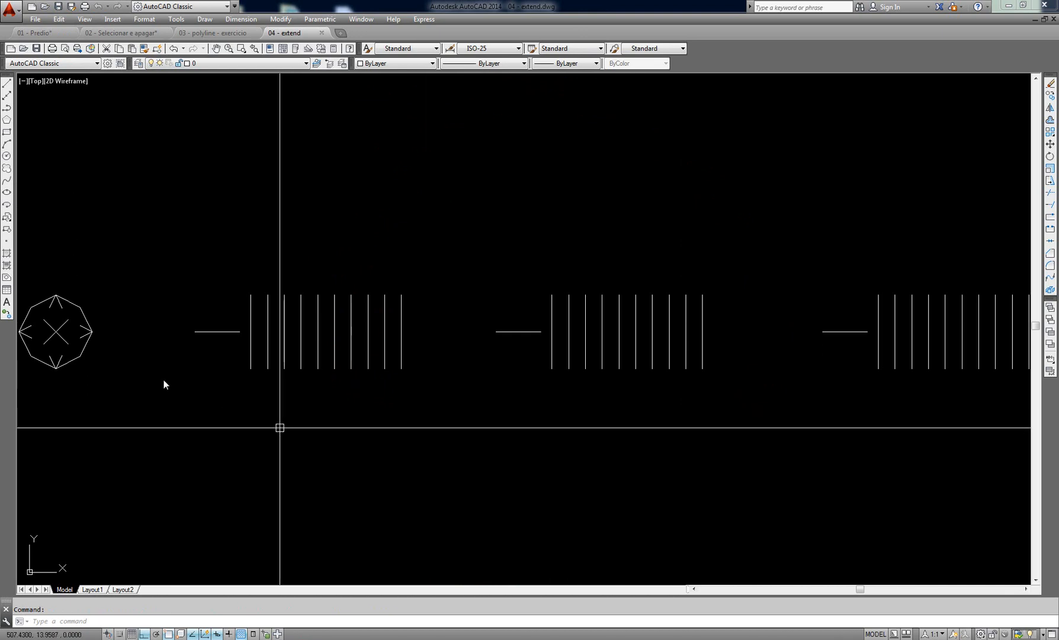
Step: Copy the whole octagon figure with its inner lines horizontally to the empty space on its left
mouse_move(95, 345)
middle_down()
mouse_move(478, 352)
mouse_move(515, 334)
mouse_move(116, 322)
mouse_move(559, 351)
middle_up()
scroll(566, 341, up, 7)
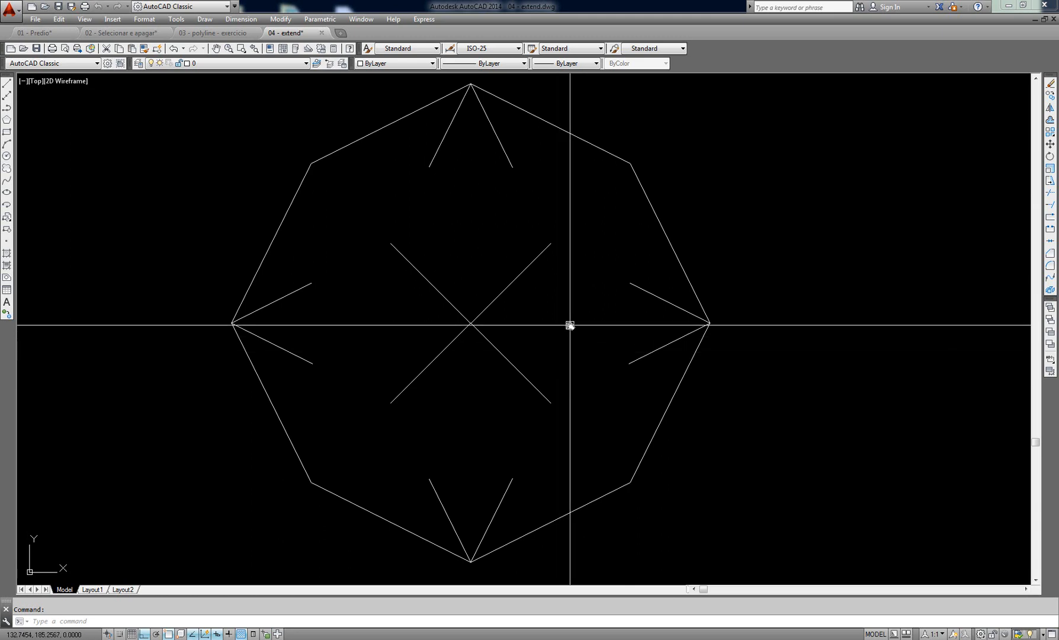
middle_drag(569, 325, 568, 328)
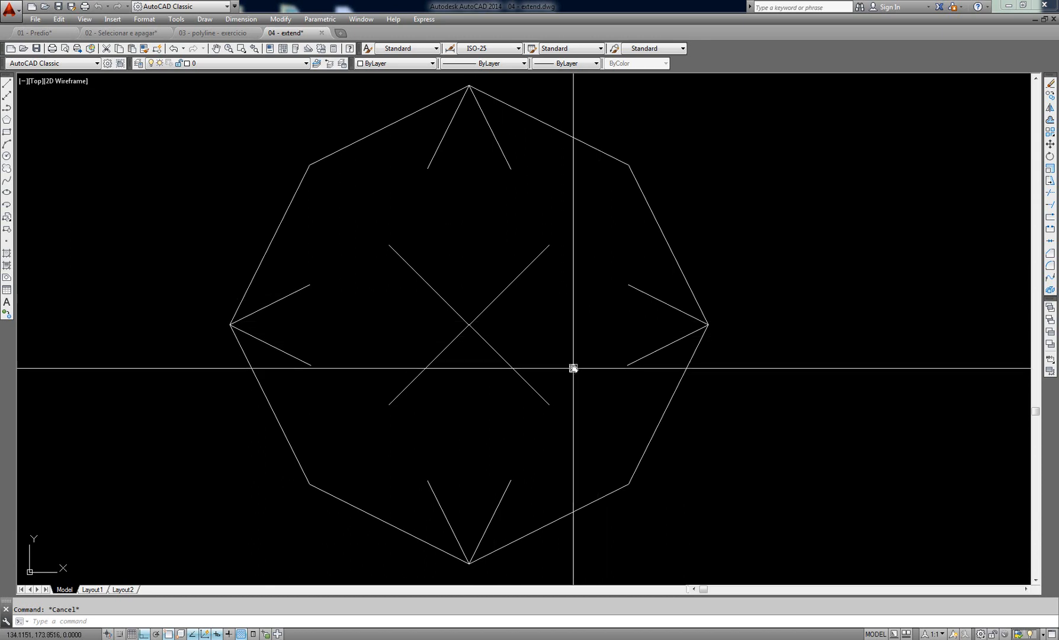
scroll(575, 361, down, 2)
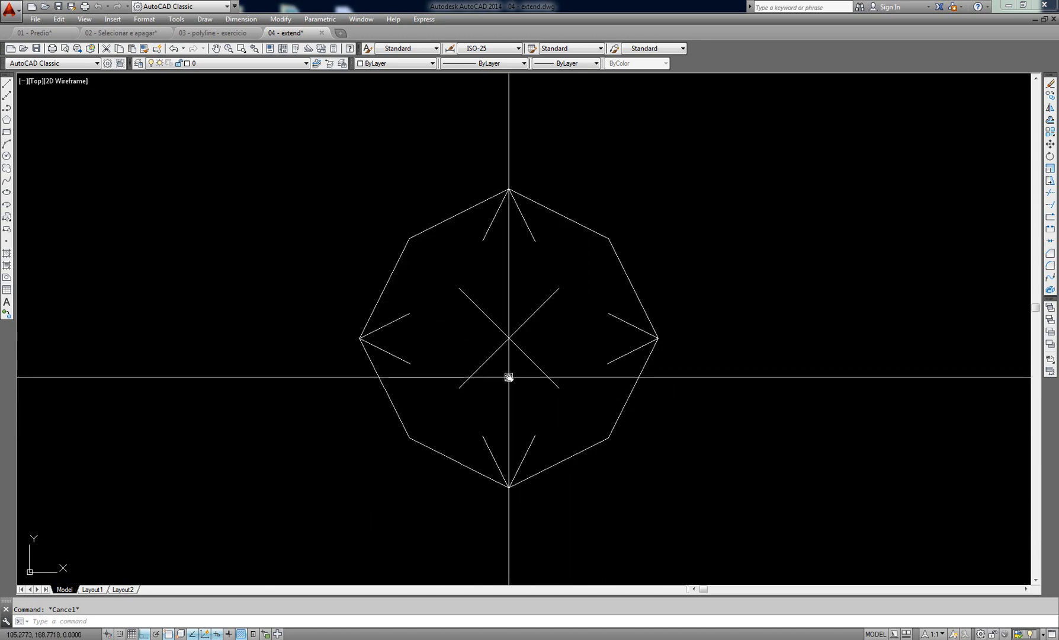
middle_drag(508, 374, 565, 354)
text(o)
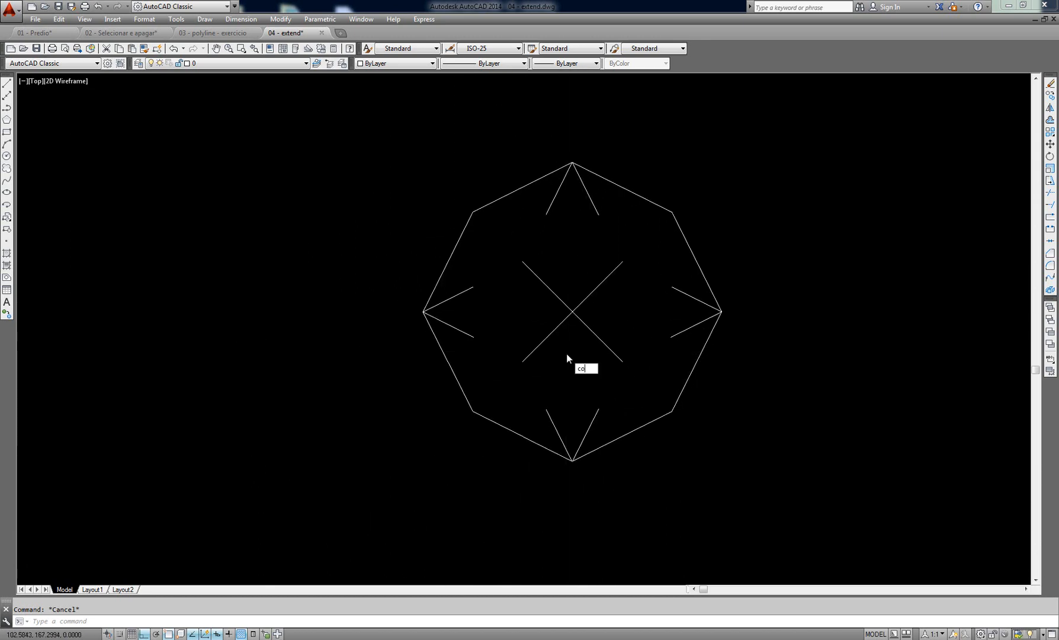
key(Return)
scroll(566, 354, down, 4)
click(737, 206)
click(529, 392)
key(Return)
click(594, 425)
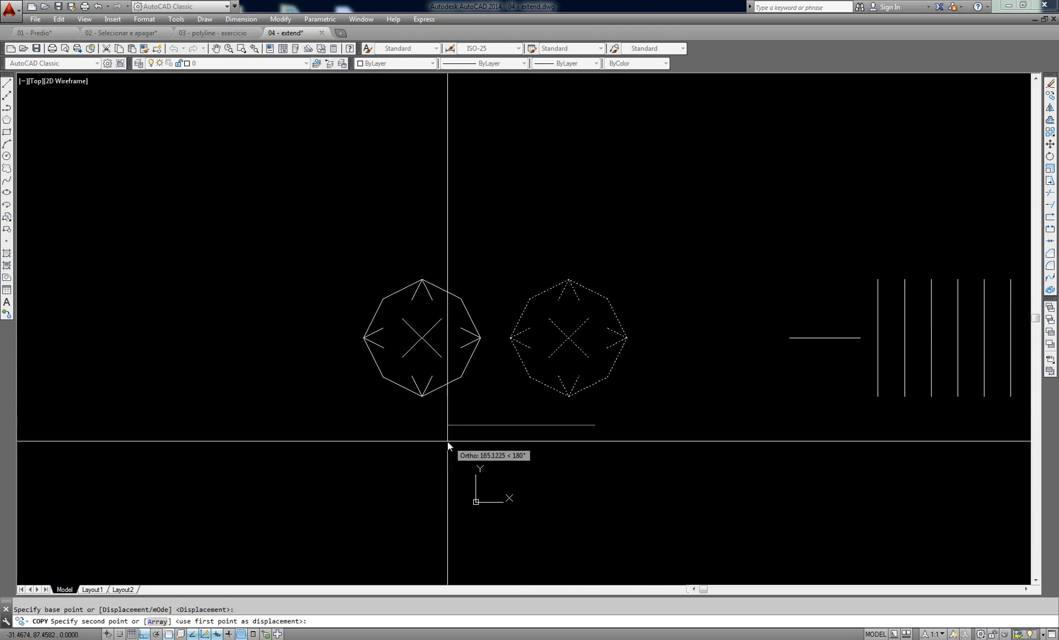
click(438, 446)
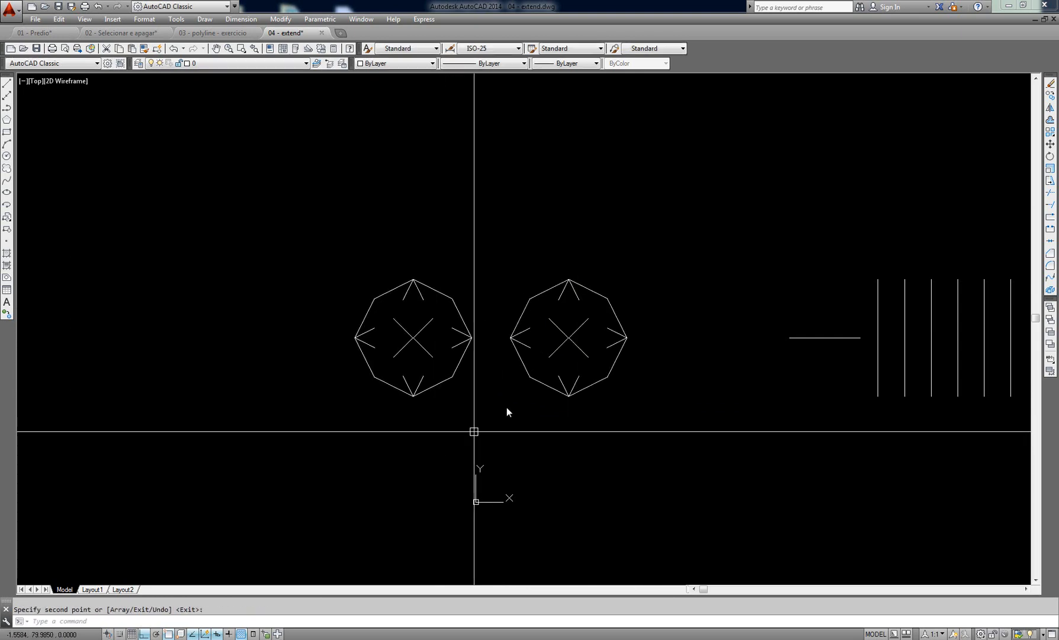
key(Escape)
Step: Save the "04 - extend" drawing with the copied octagon figure
middle_drag(512, 391, 506, 390)
middle_click(490, 392)
middle_click(490, 393)
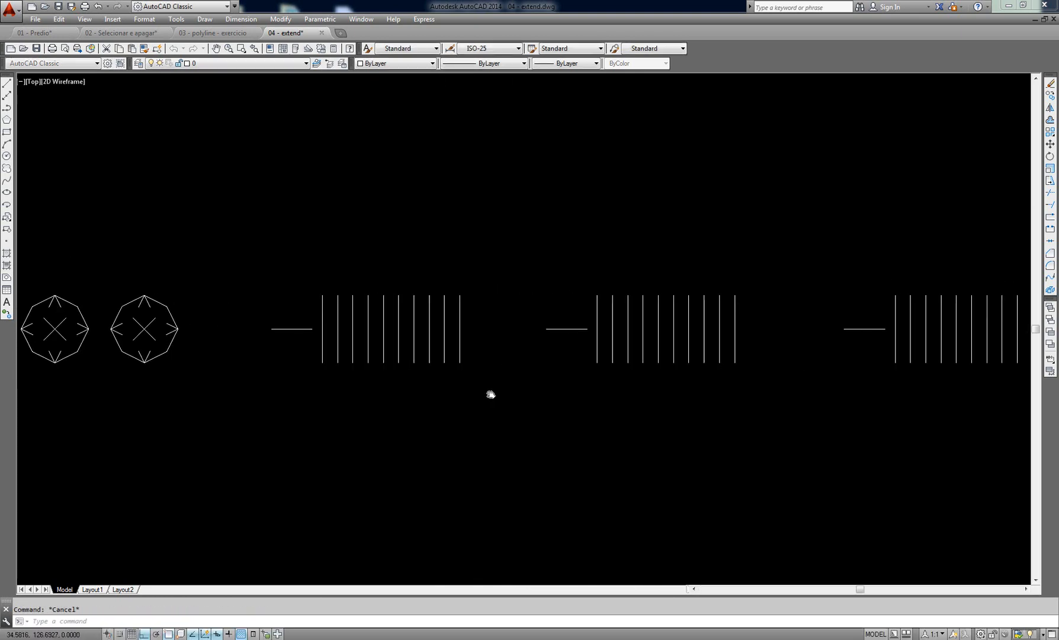
key(ctrl+s)
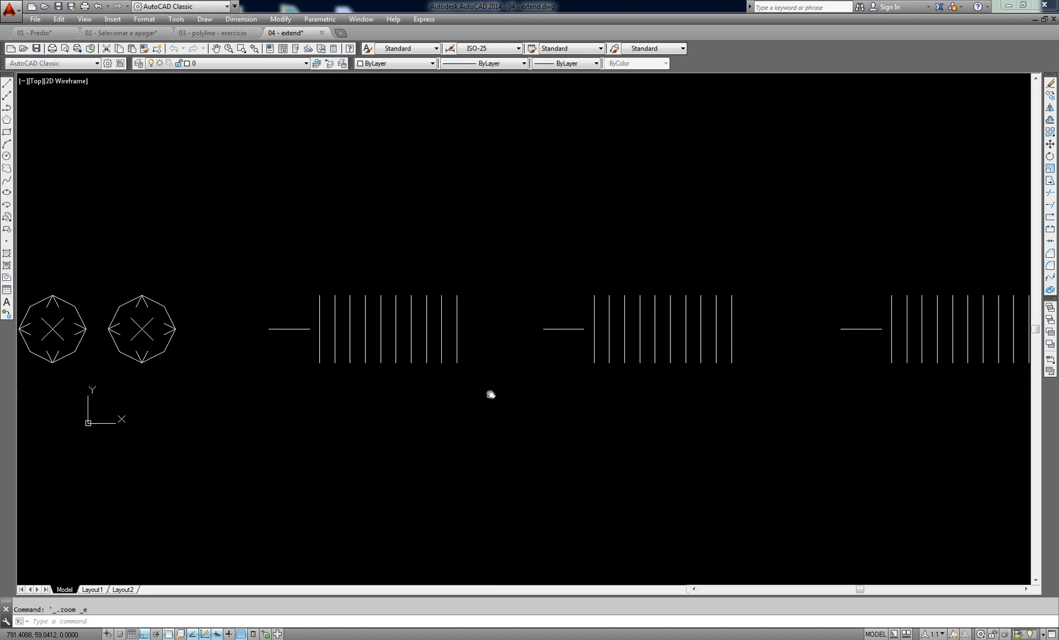
middle_drag(156, 368, 475, 380)
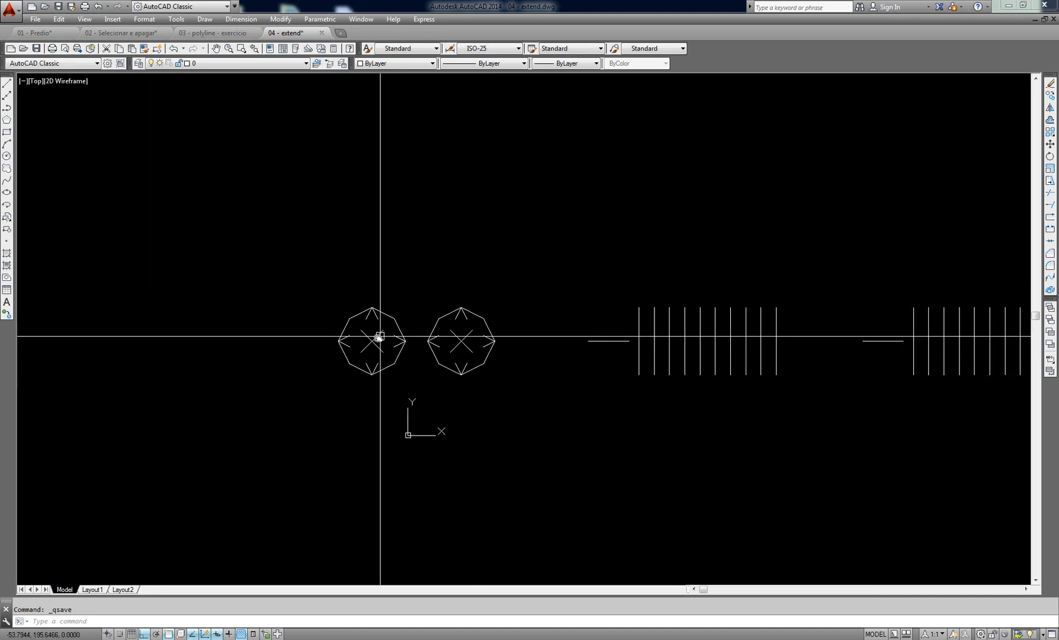
scroll(423, 352, up, 5)
middle_drag(367, 314, 474, 320)
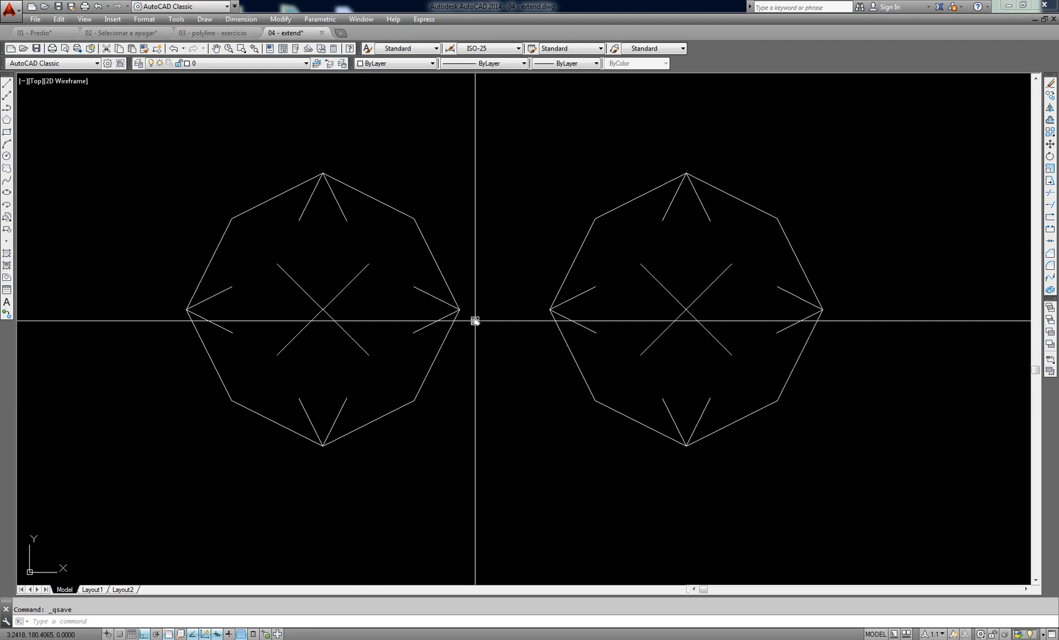
scroll(298, 288, up, 2)
mouse_move(304, 265)
middle_down()
mouse_move(347, 299)
mouse_move(463, 292)
middle_up()
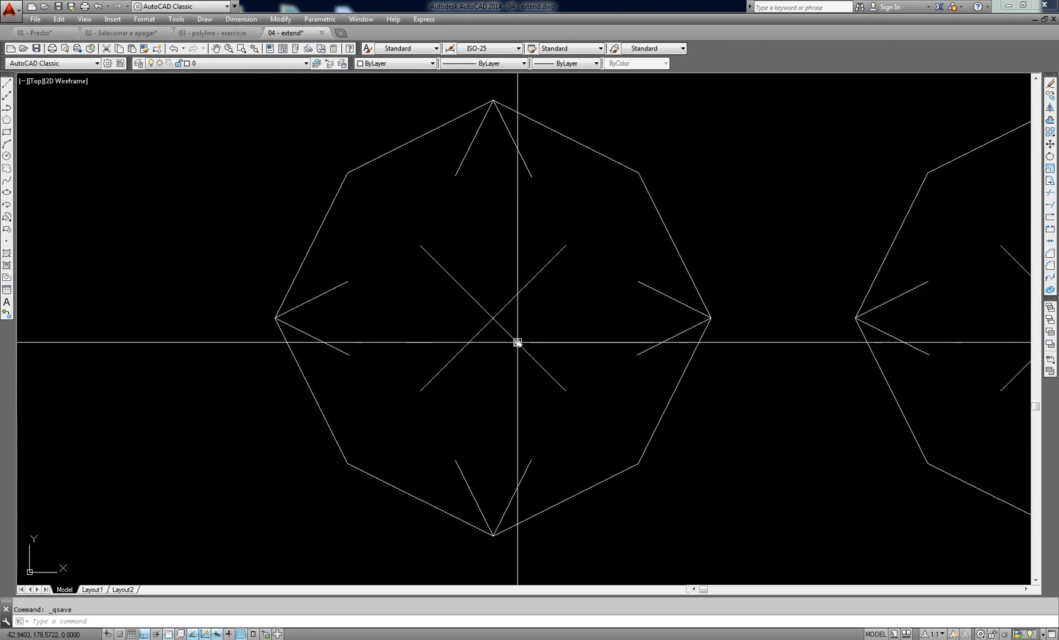
text(x)
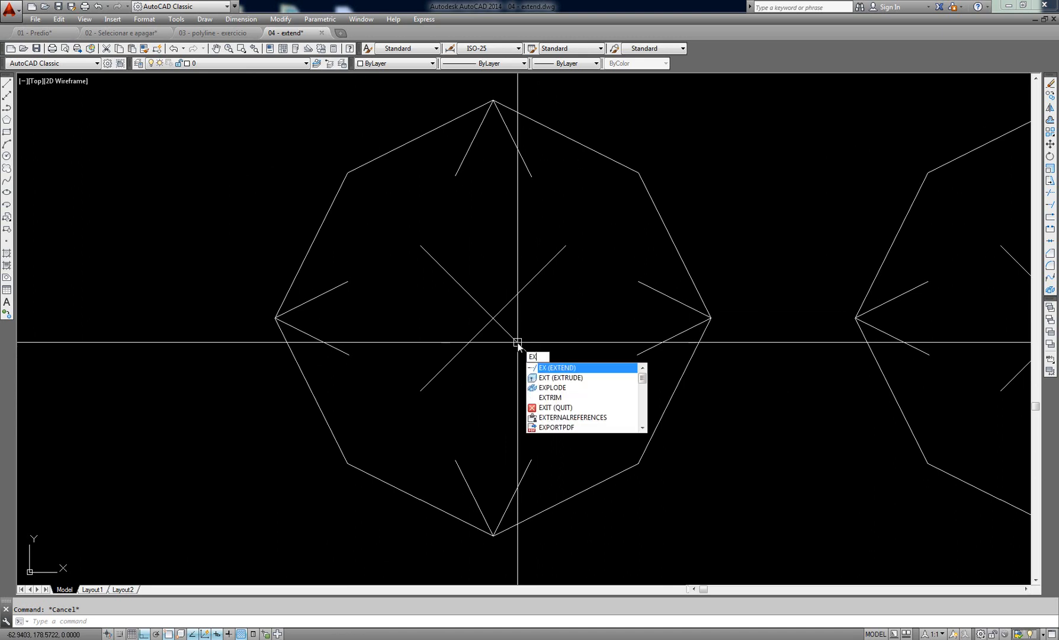
key(Return)
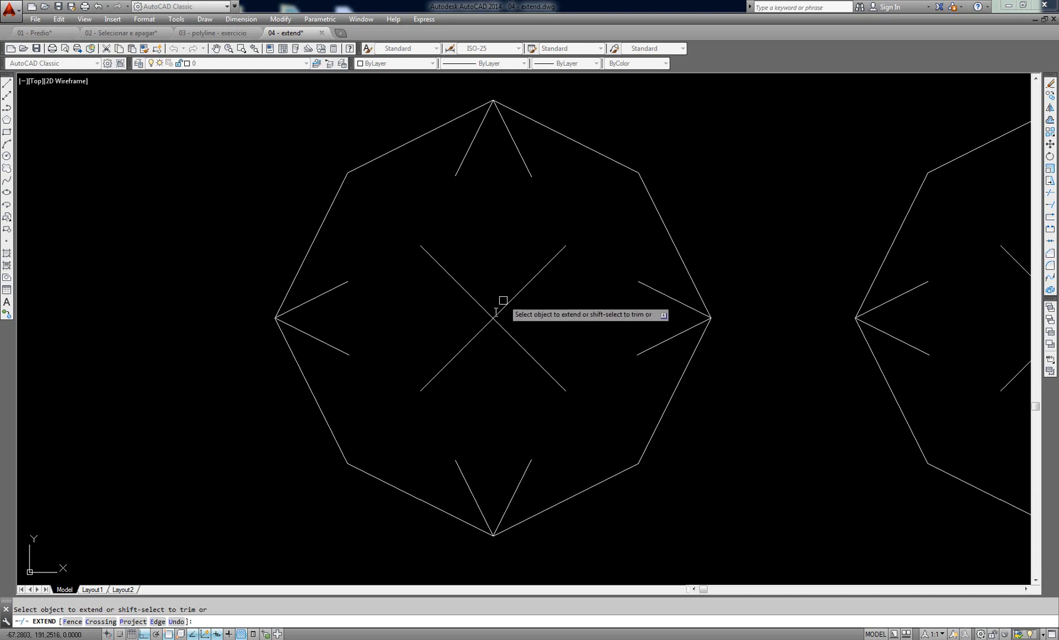
key(Escape)
click(551, 263)
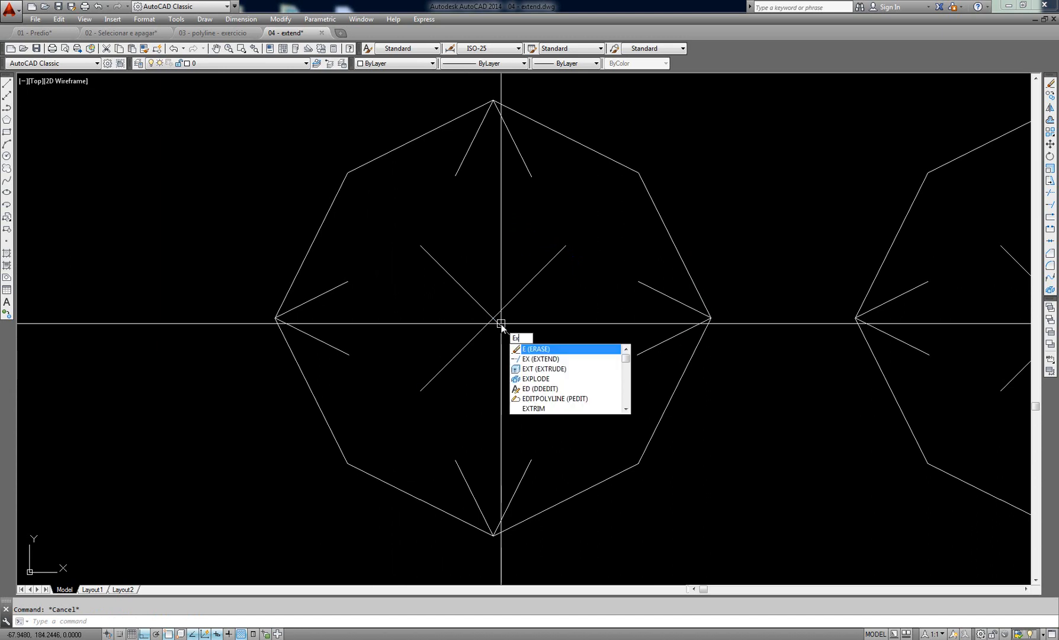
Step: Try extending the upper-right arm of the central cross to the left octagon's corner with all edges as boundaries, and undo it
text(x)
key(Return)
key(Return)
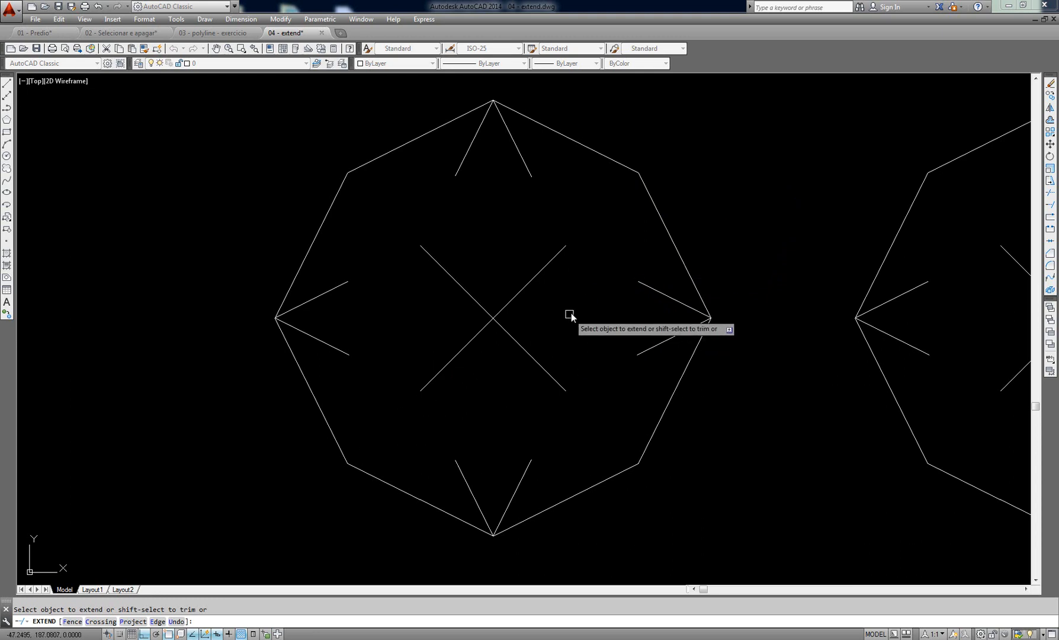
scroll(585, 293, up, 2)
scroll(592, 289, down, 3)
scroll(603, 290, up, 1)
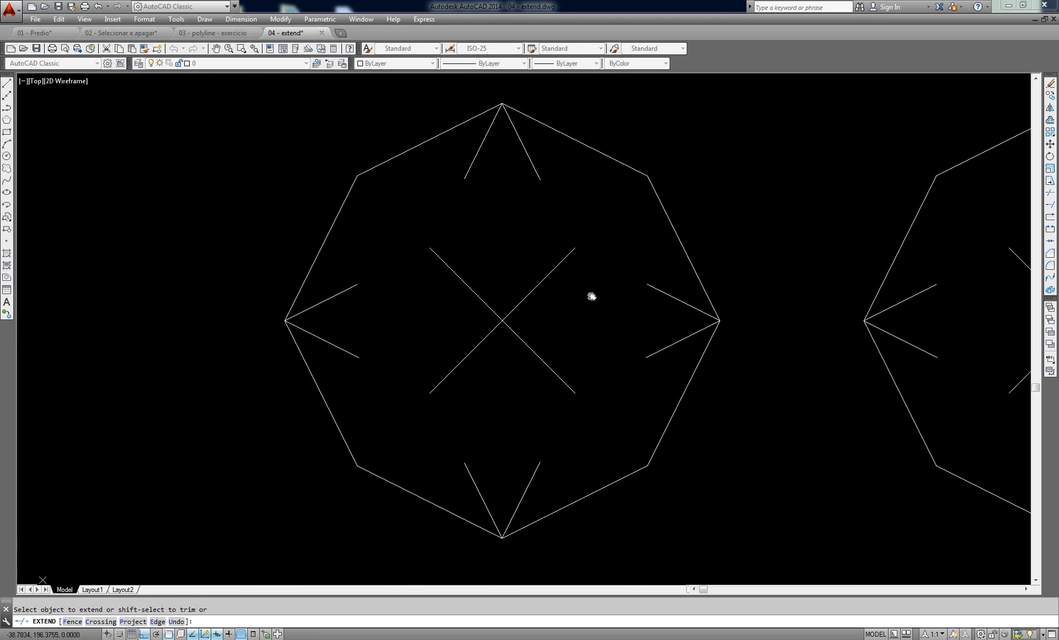
click(556, 267)
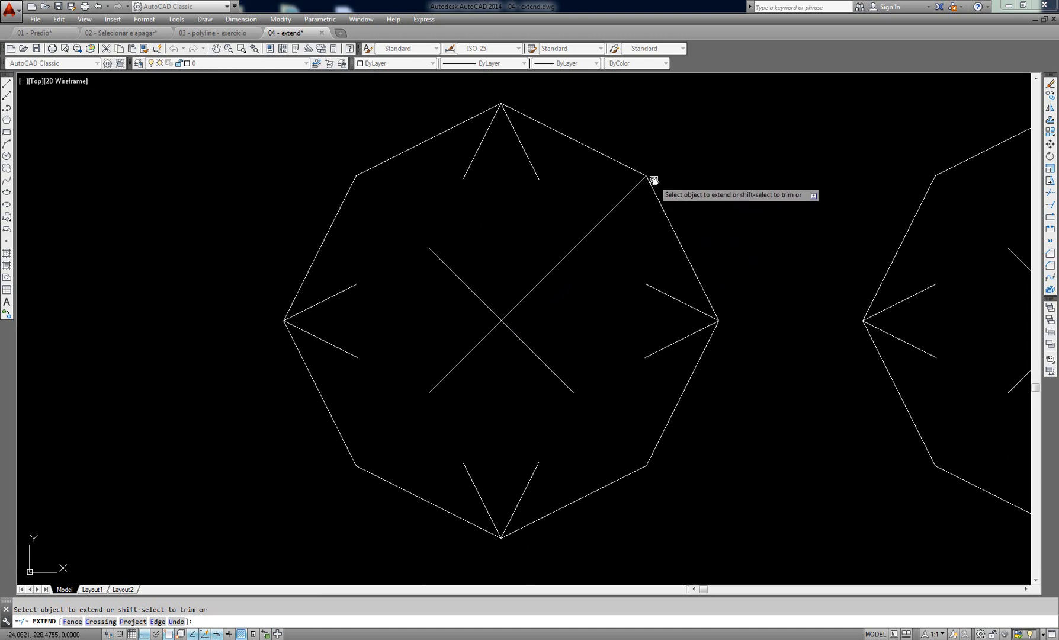
key(Return)
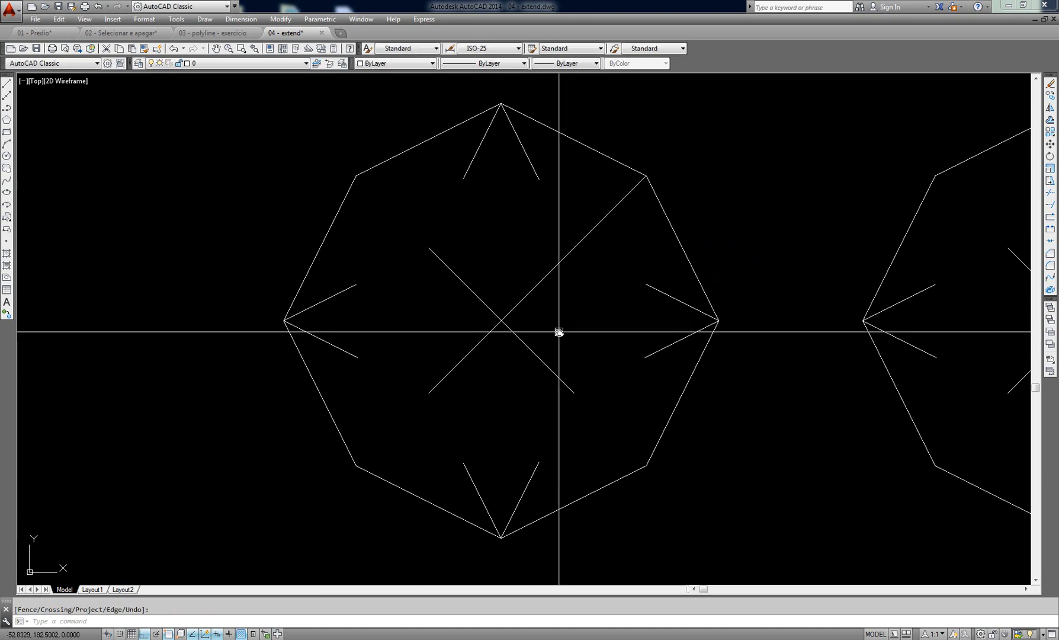
key(ctrl+z)
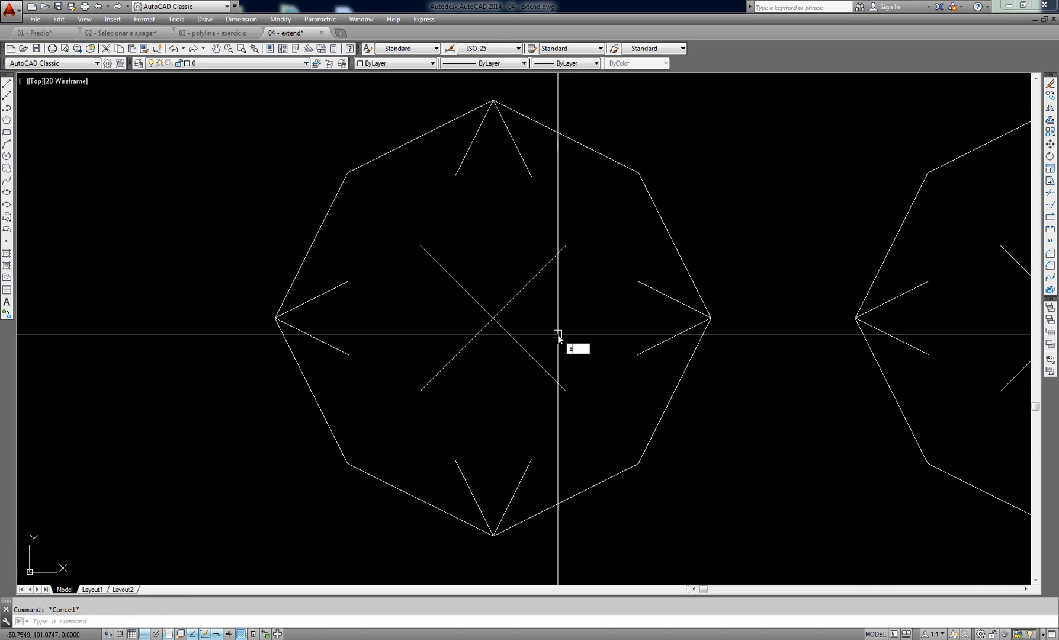
Step: Extend the upper-right arm of the left octagon's central cross to the octagon's corner
key(Return)
key(Return)
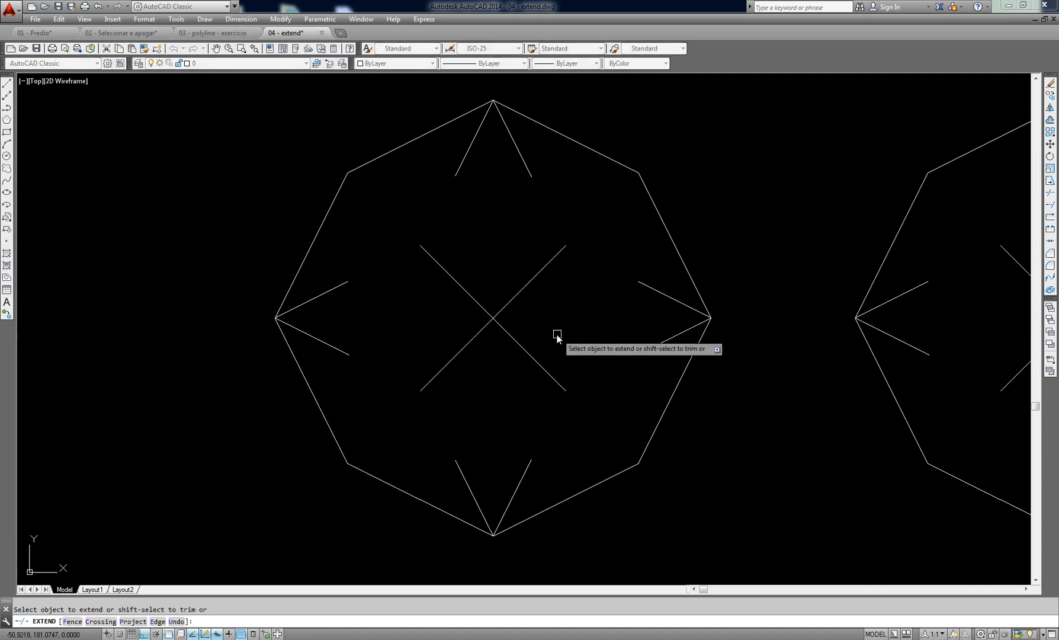
click(558, 268)
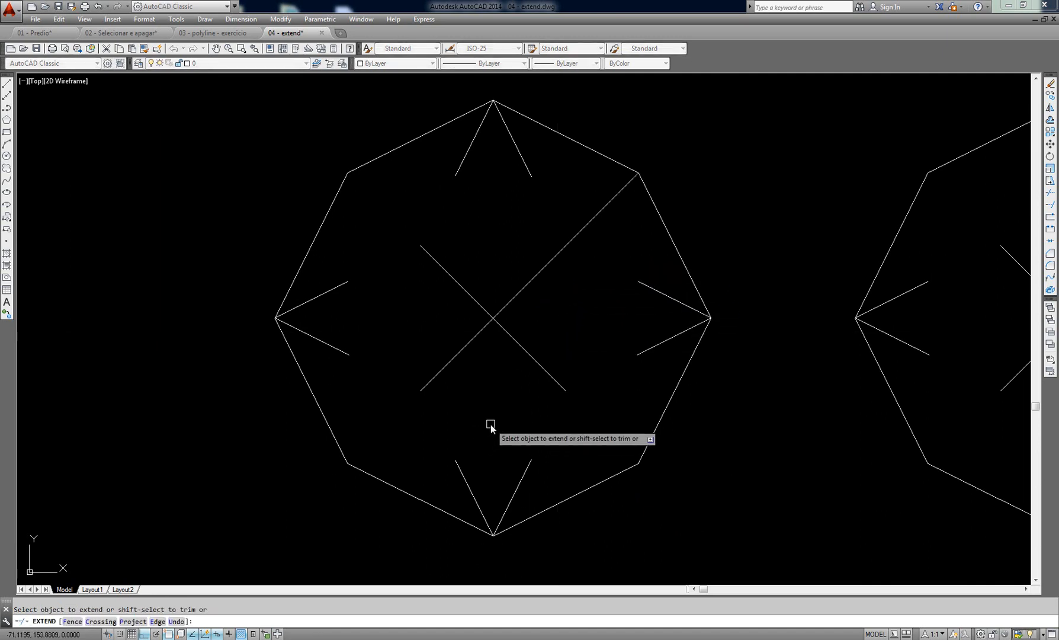
key(Return)
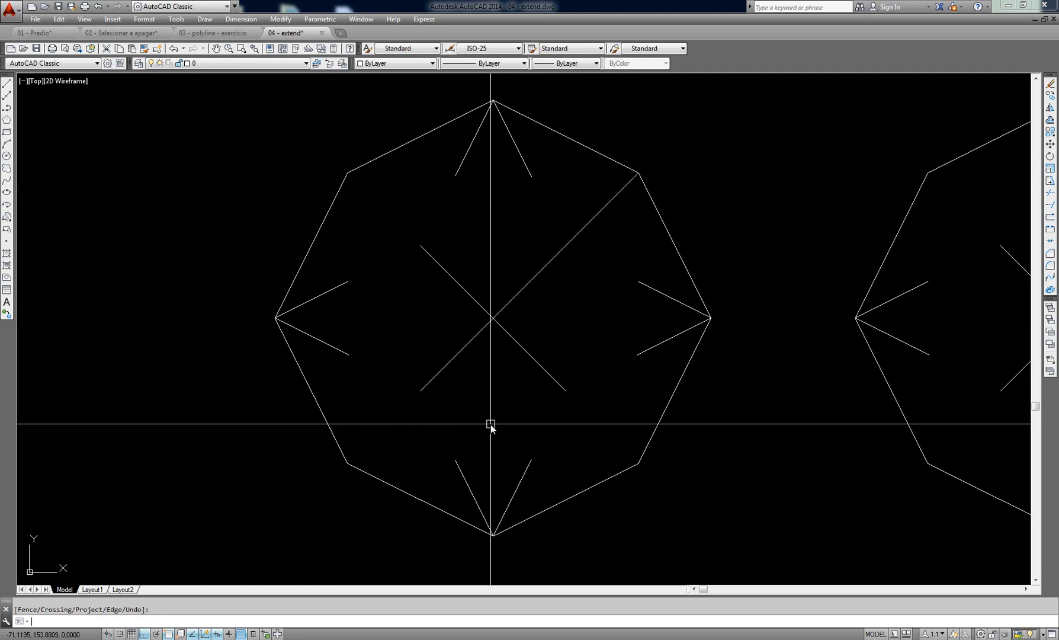
Step: Extend the other three arms of the left octagon's central cross to the octagon's corners, with all edges as boundaries
text(ex)
key(Return)
key(Return)
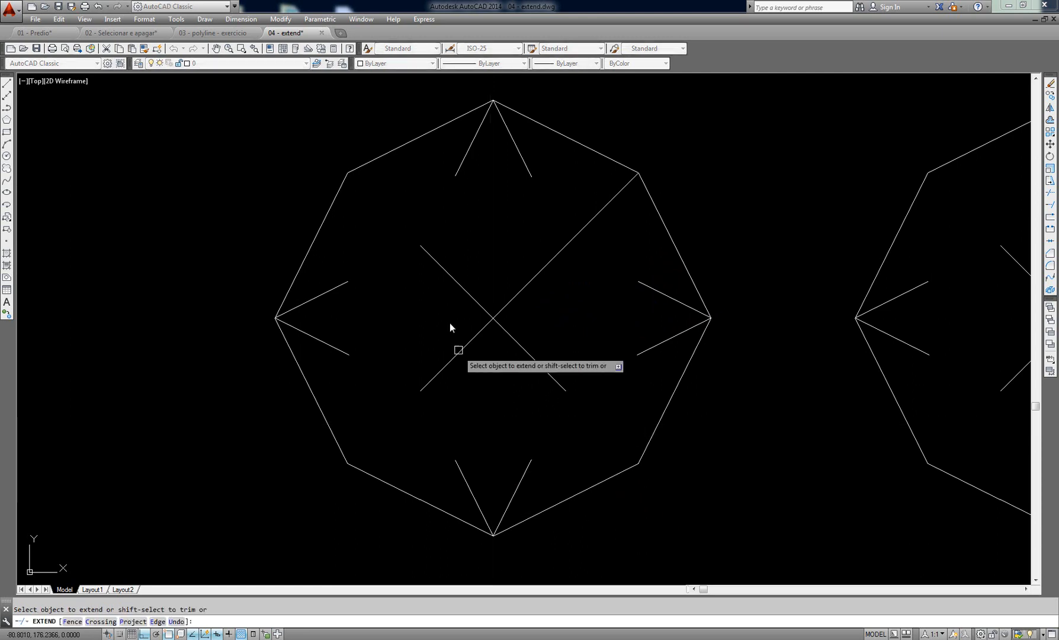
click(427, 253)
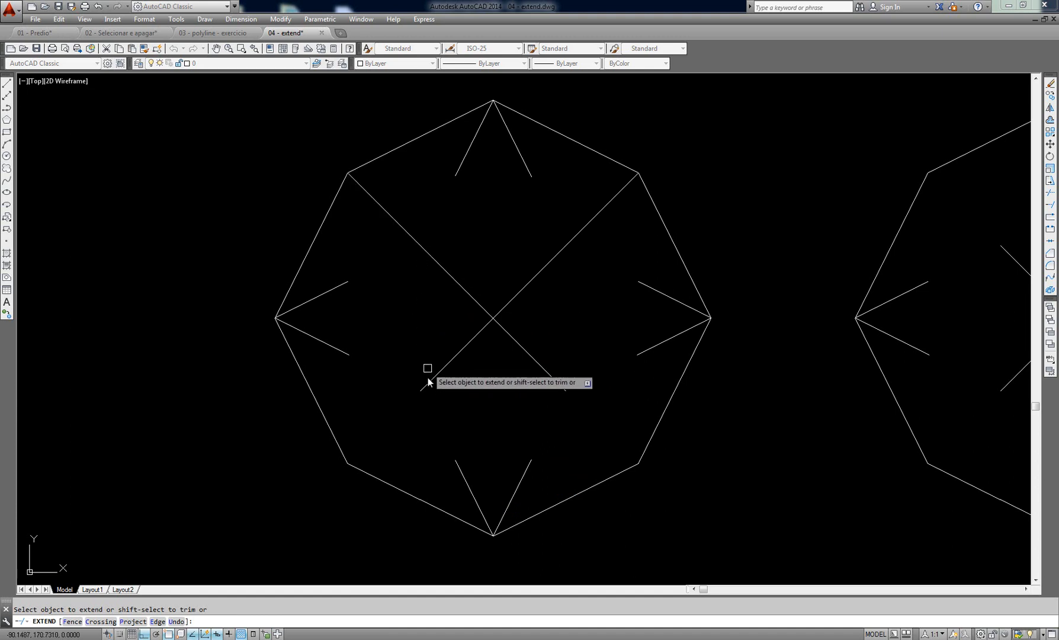
click(428, 383)
click(550, 374)
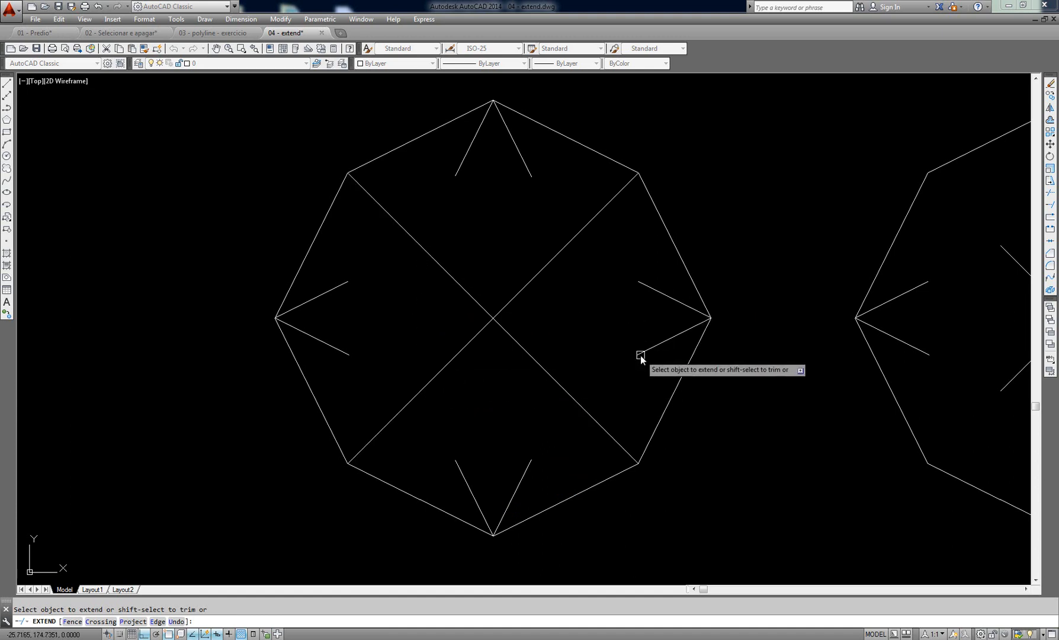
Step: Try extending the two short lines from the left octagon's right corner across the figure, and undo all the cross and corner-line extensions
click(640, 353)
click(577, 385)
click(650, 284)
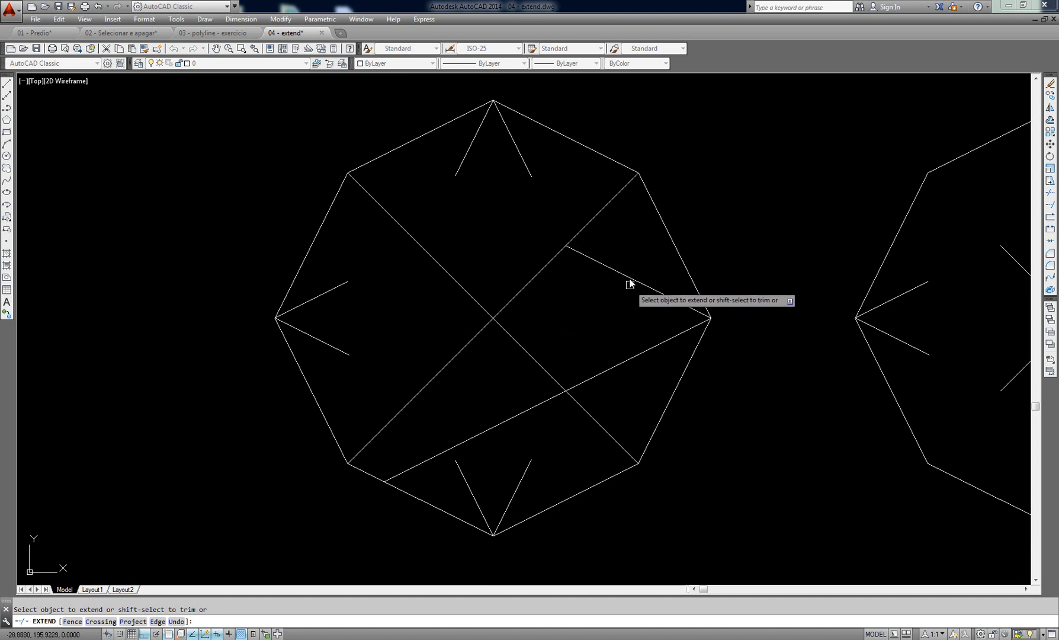
click(563, 245)
key(Escape)
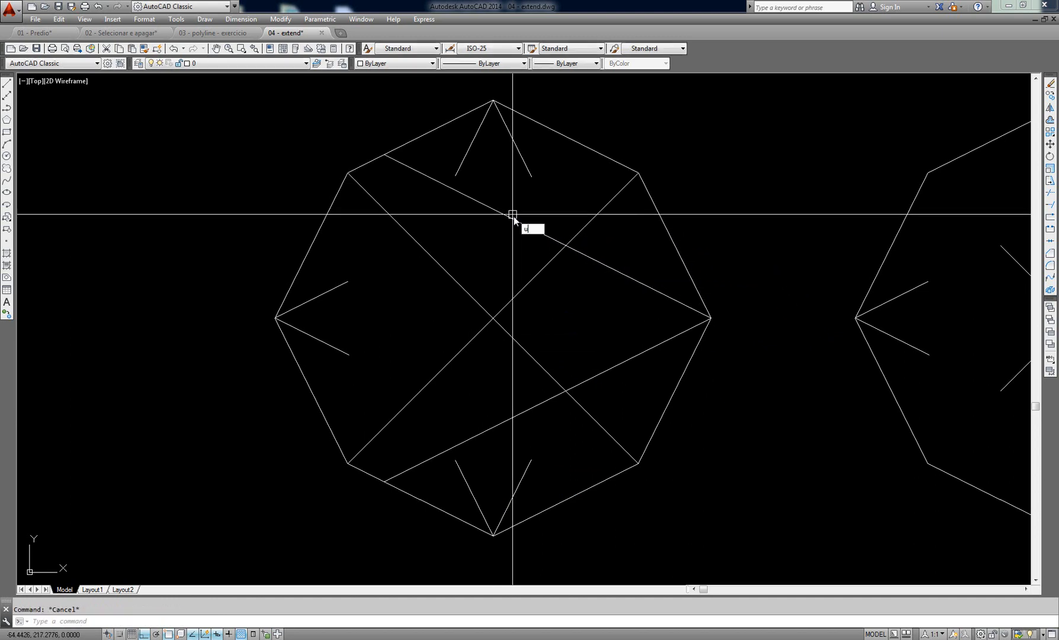
key(ctrl+z)
Step: Extend the upper-right arm of the left octagon's central cross to the octagon's corner, using all edges as boundaries
middle_drag(563, 320, 563, 320)
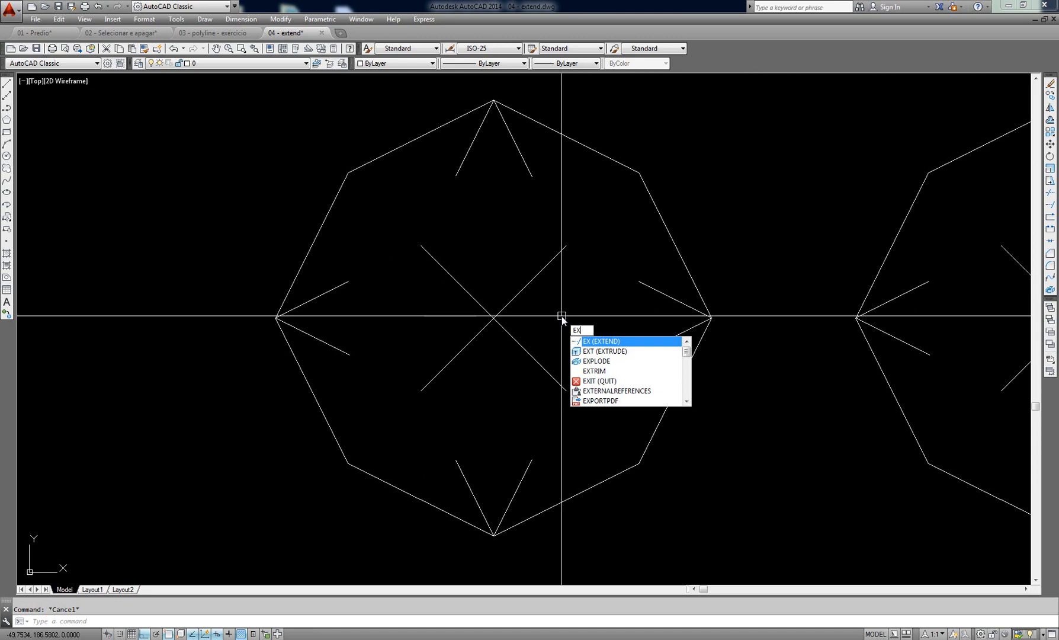
key(Return)
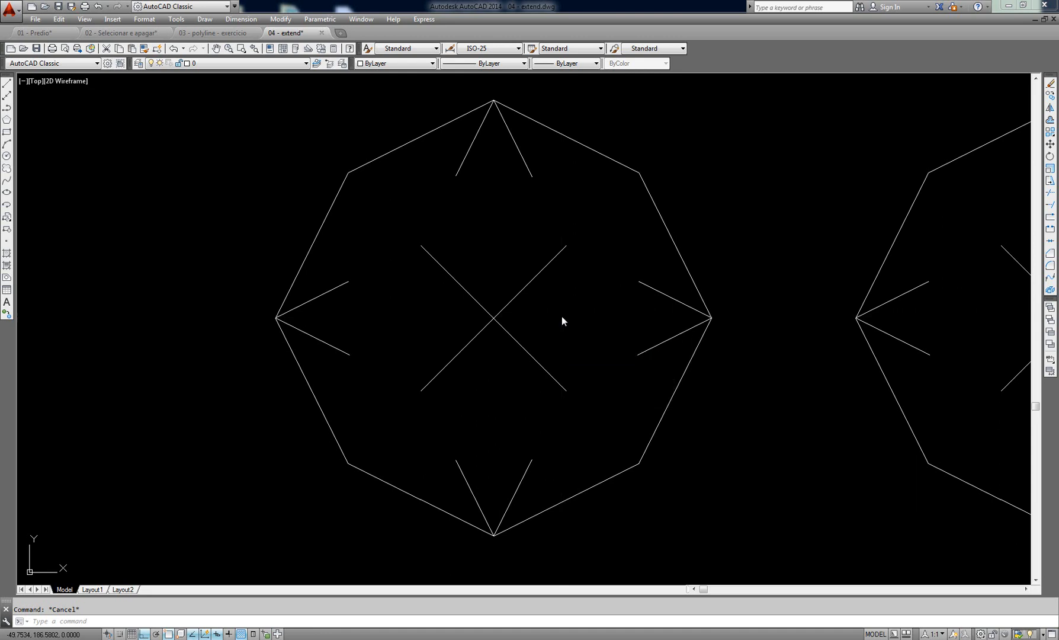
key(Escape)
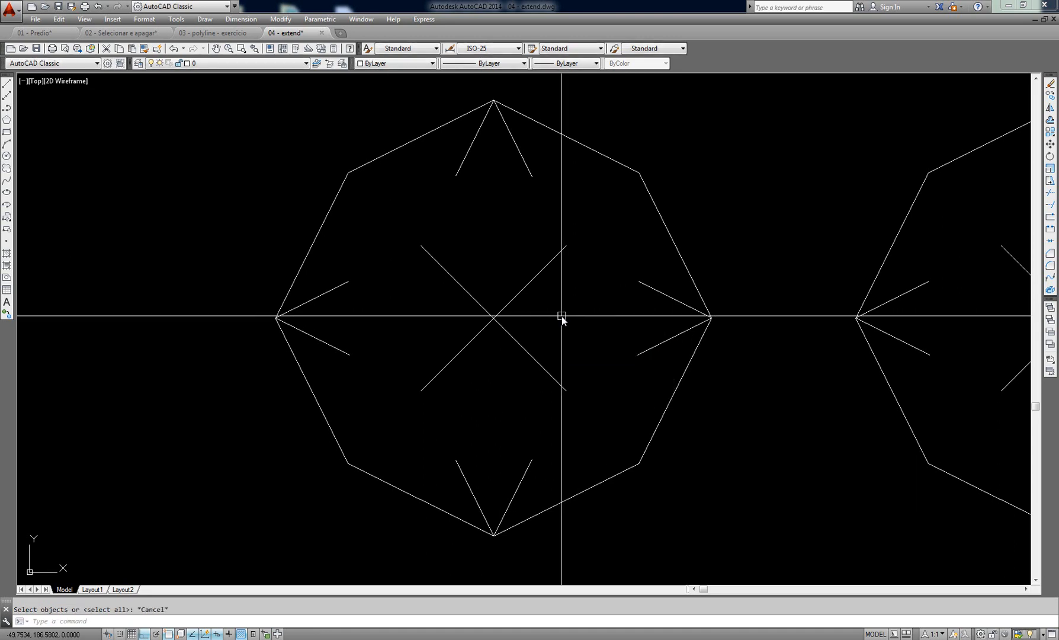
text(ex)
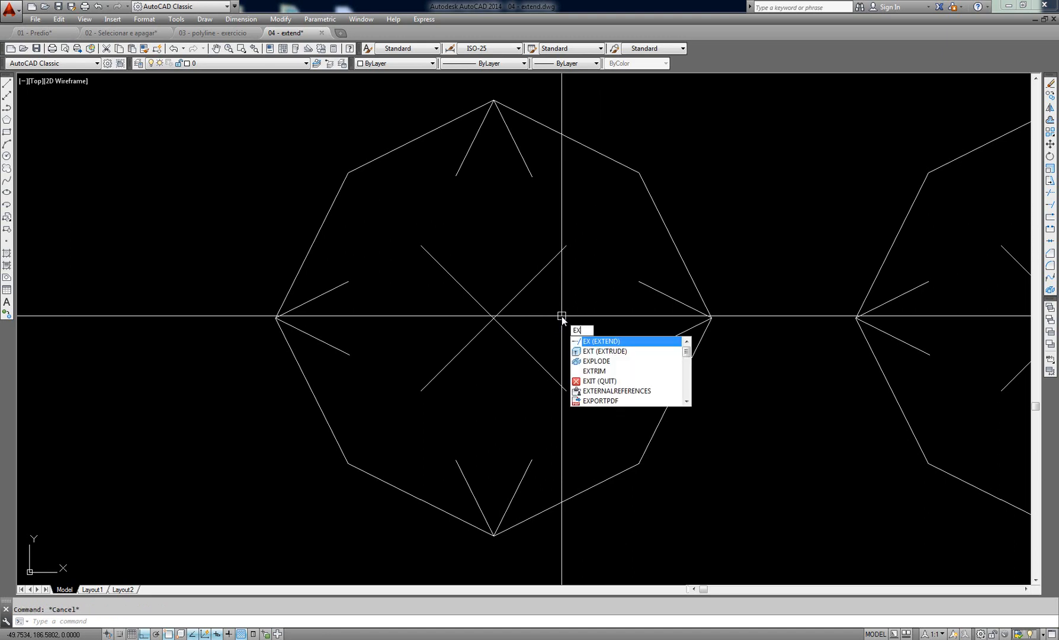
key(Return)
key(Return)
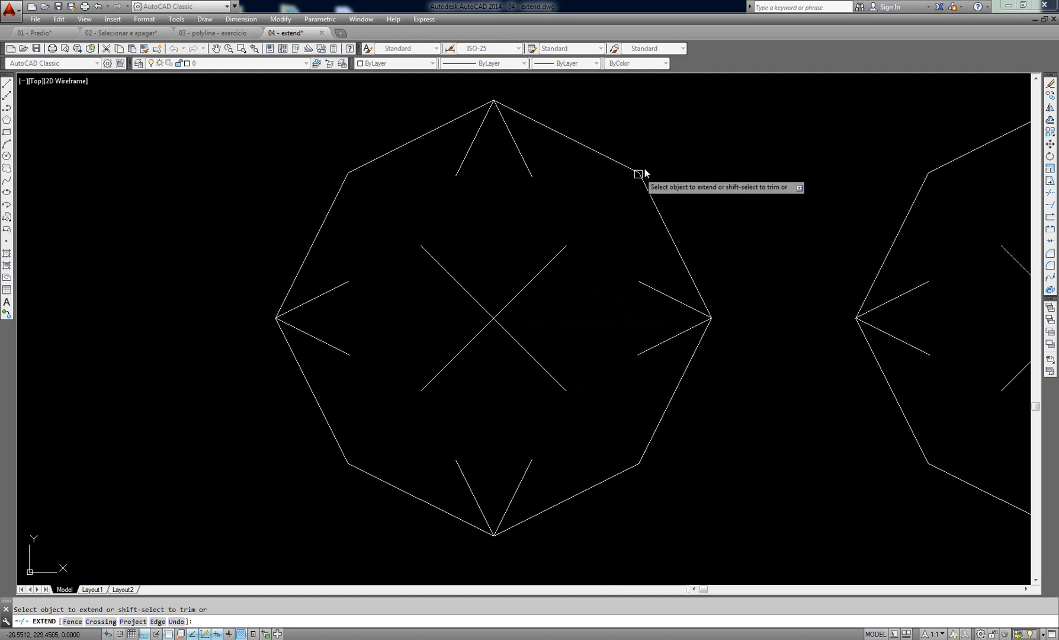
click(561, 252)
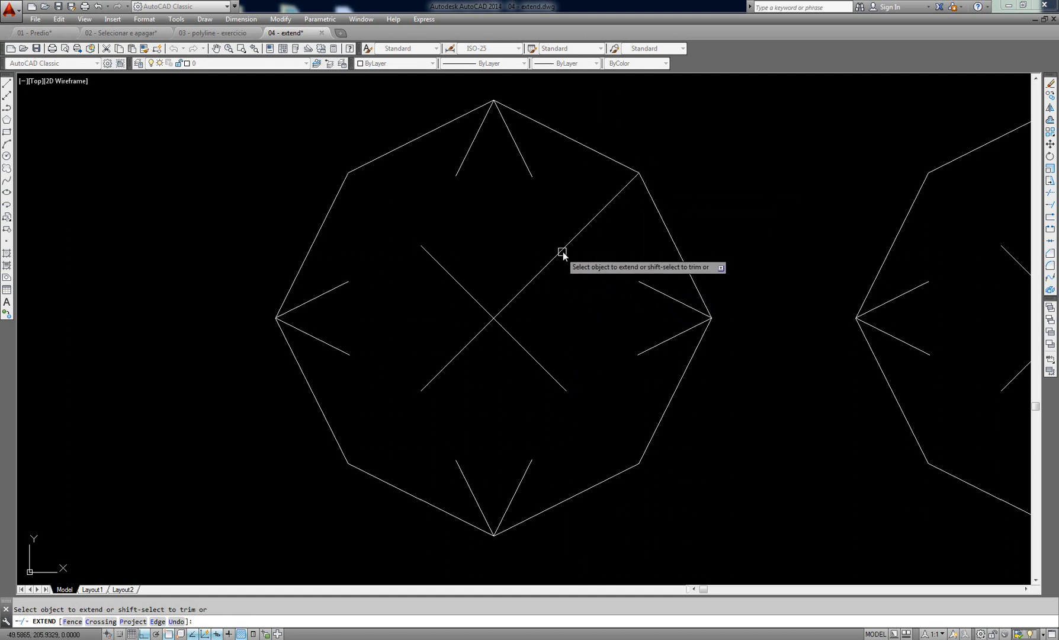
key(Return)
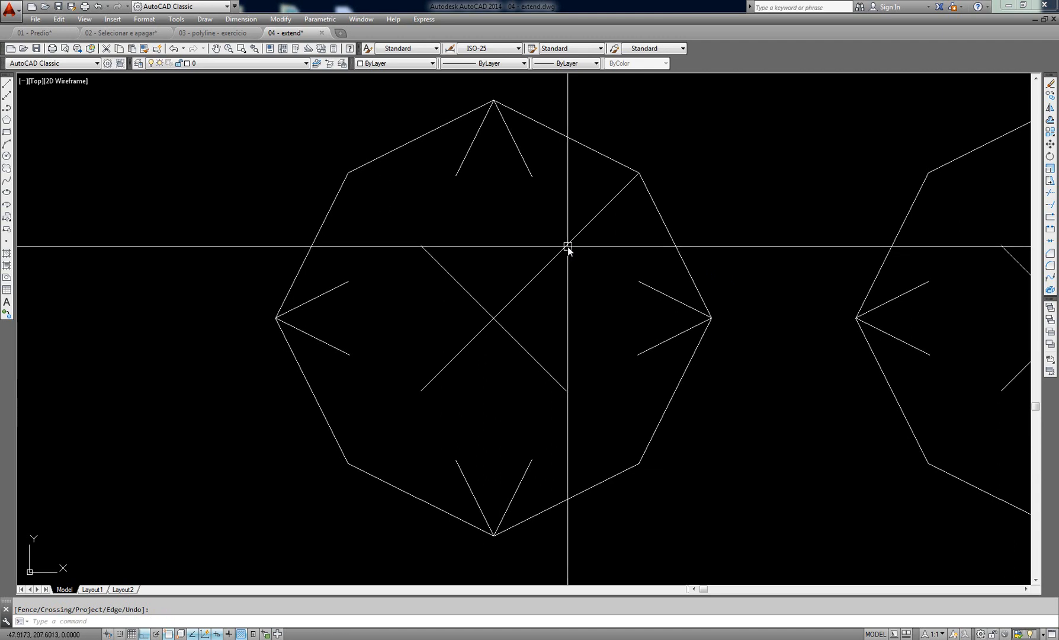
Step: Extend the upper-left arm of the left octagon's central cross to the octagon's upper-left corner
text(EX)
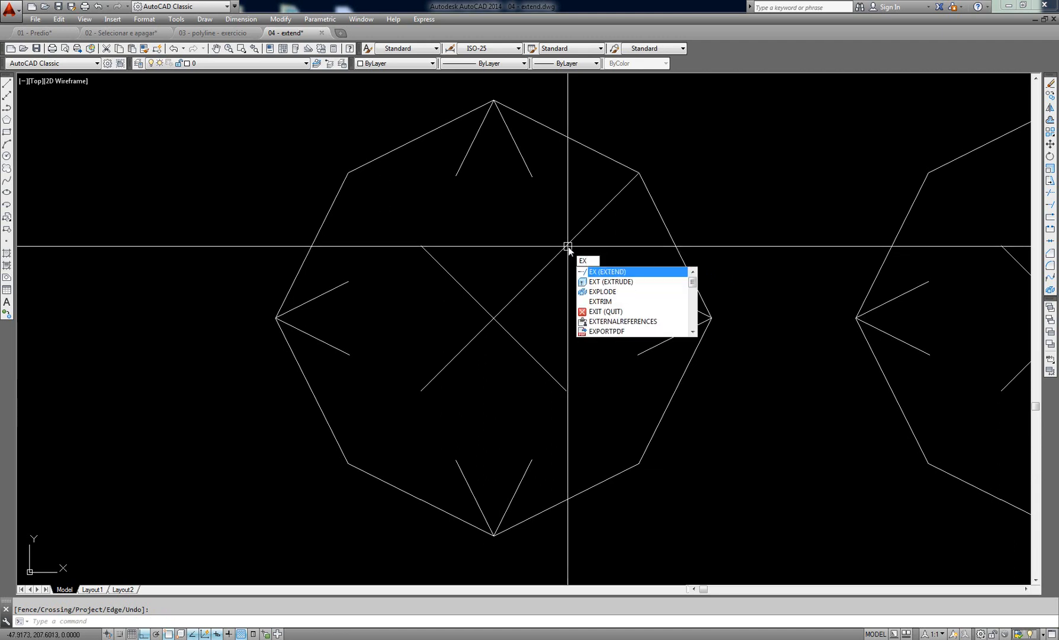
key(Return)
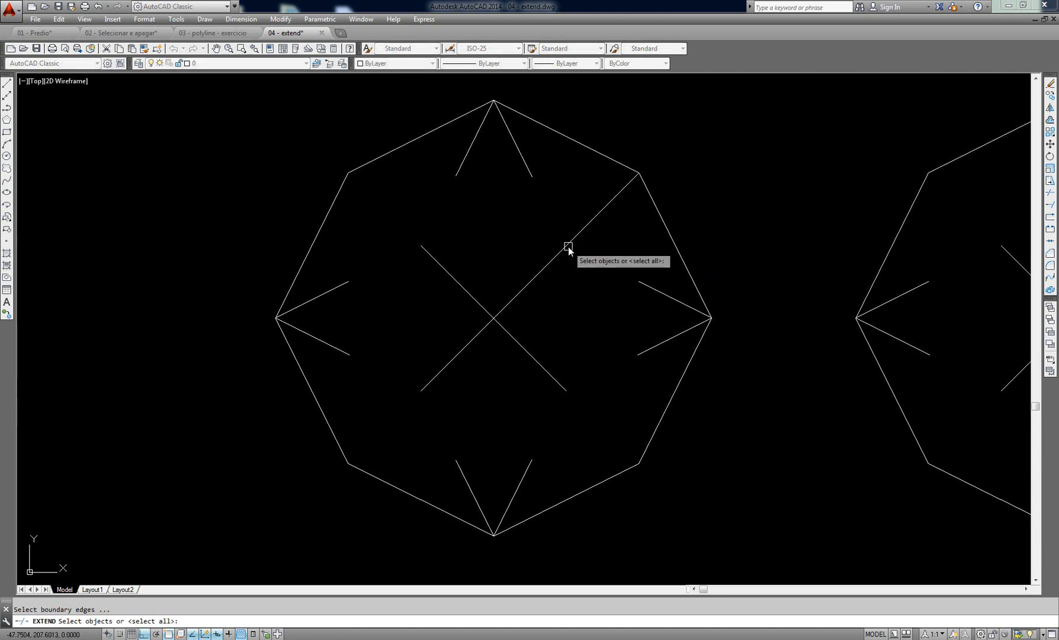
key(Return)
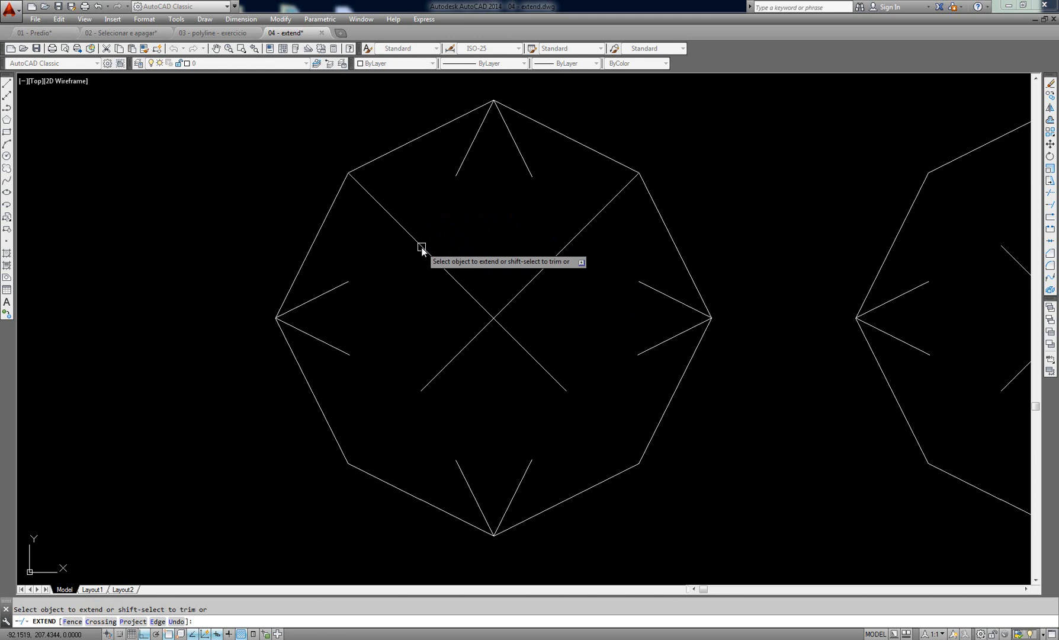
key(Return)
Step: Check the midpoint grip of the diagonal ending at the upper-right corner, and extend its lower-left end to the octagon's corner
middle_drag(532, 350, 532, 358)
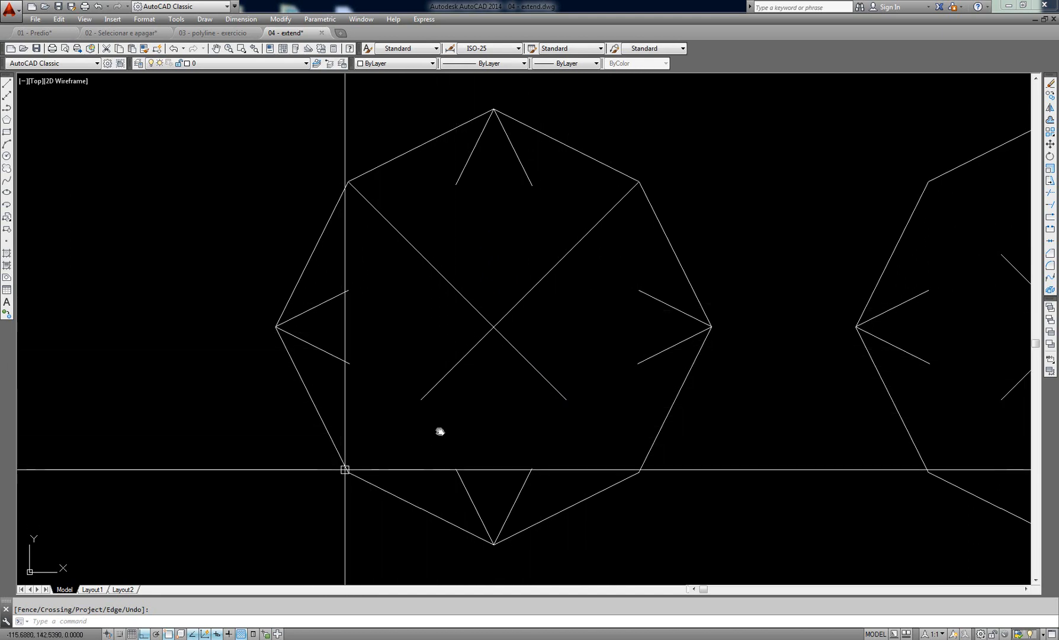
click(473, 350)
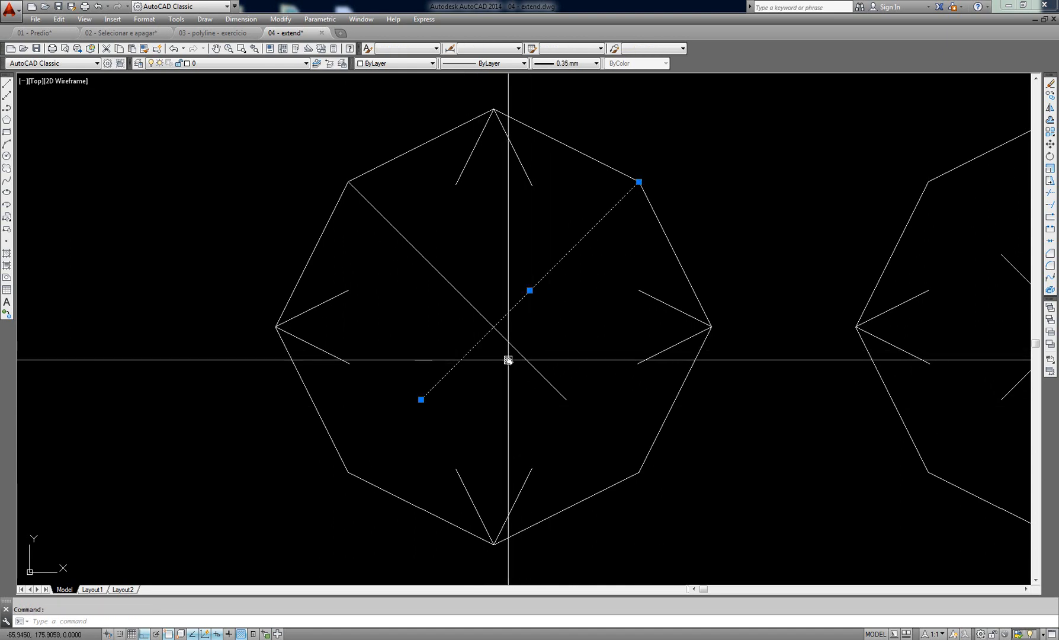
click(529, 290)
key(Escape)
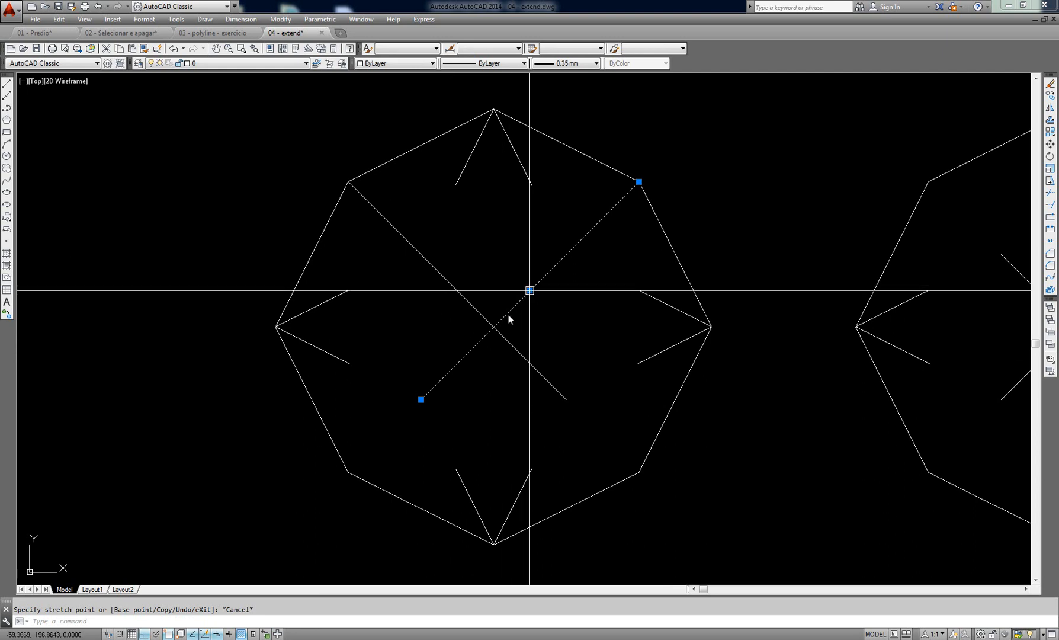
key(Escape)
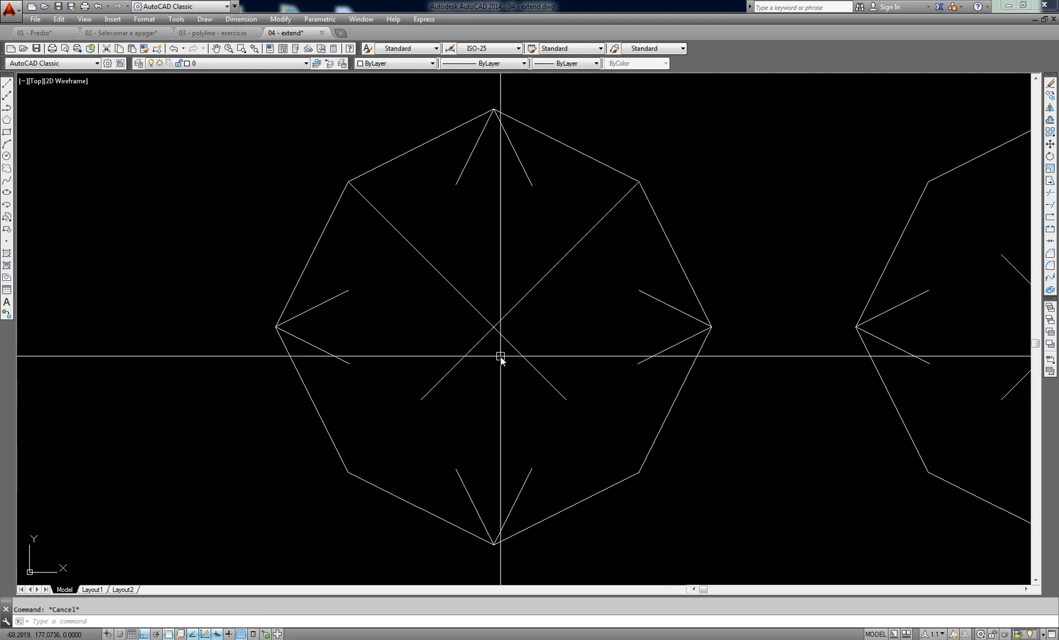
text(ex)
key(Return)
key(Return)
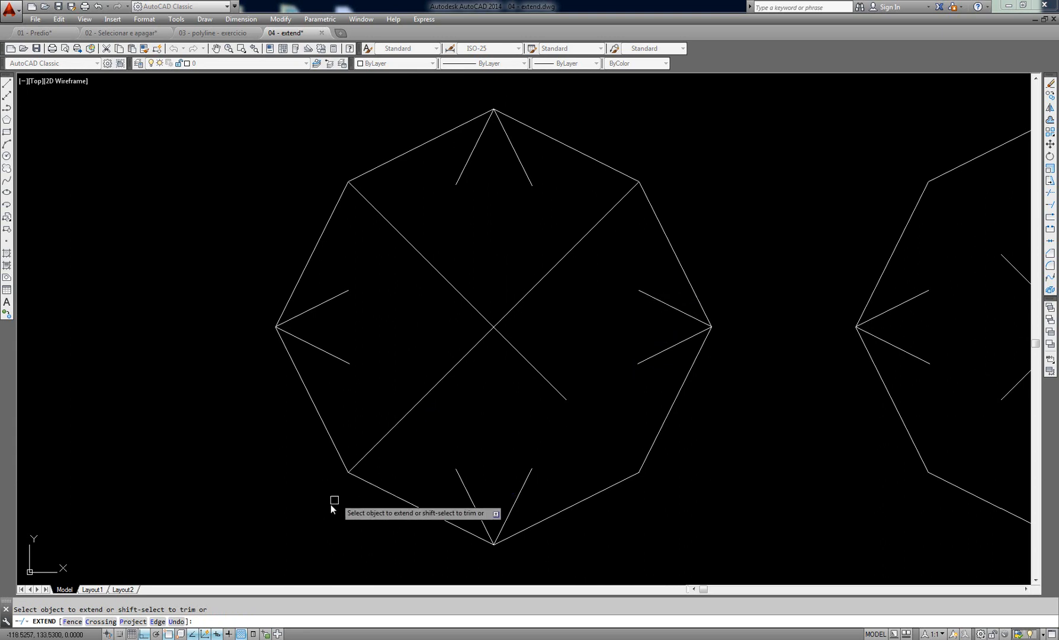
key(Escape)
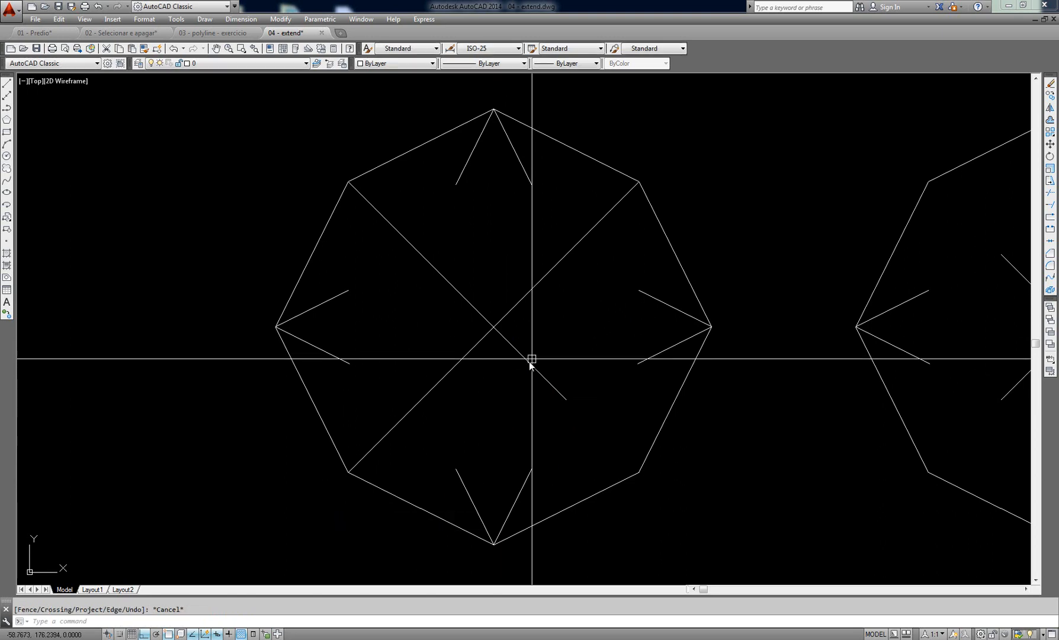
Step: Check the grips of the other diagonal, and extend its lower-right end to the octagon's corner
click(459, 293)
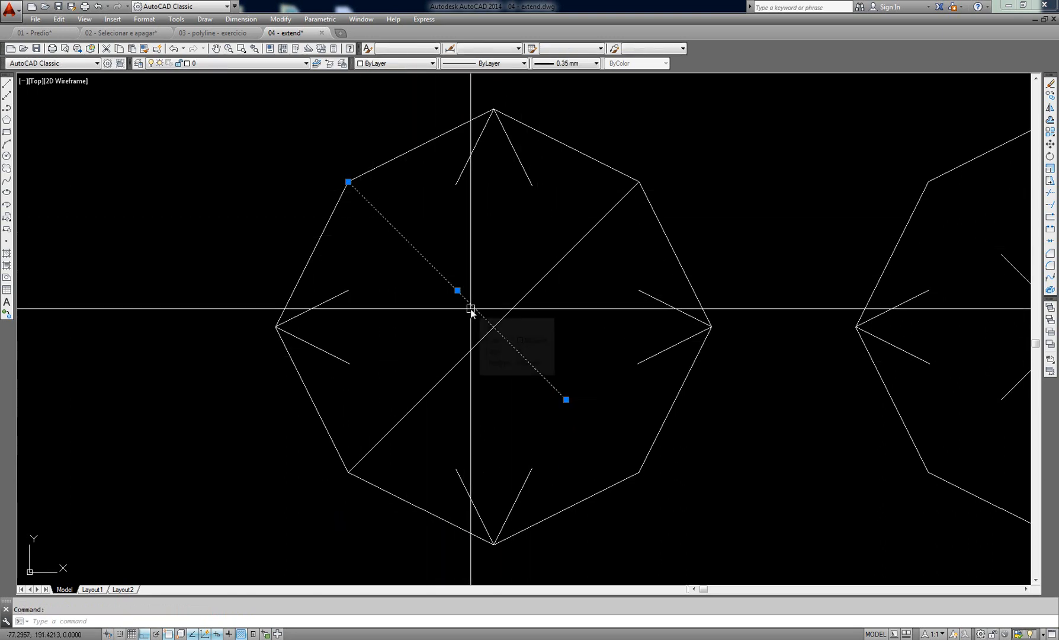
key(Escape)
key(Return)
key(Return)
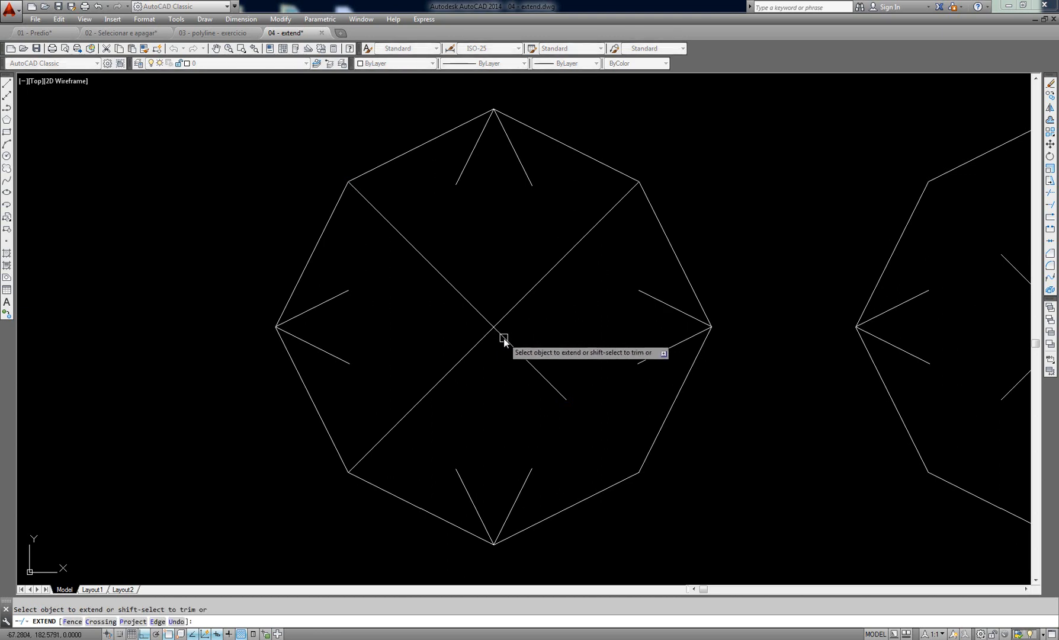
click(503, 338)
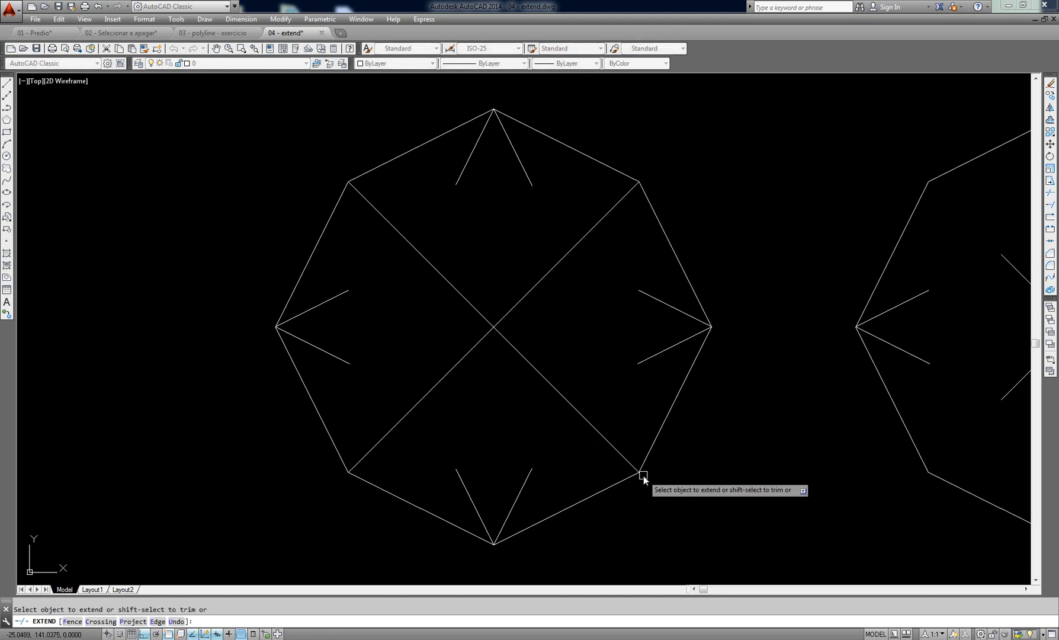
key(Return)
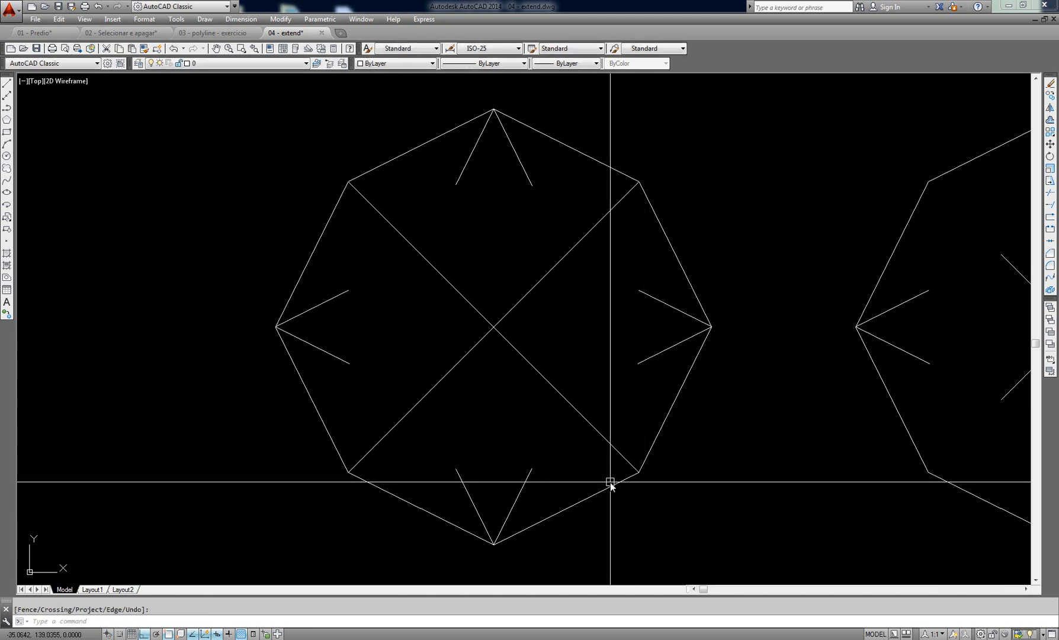
Step: Extend the right-hand short line from the left octagon's top corner down to the octagon's lower-right edge
middle_drag(612, 410, 605, 403)
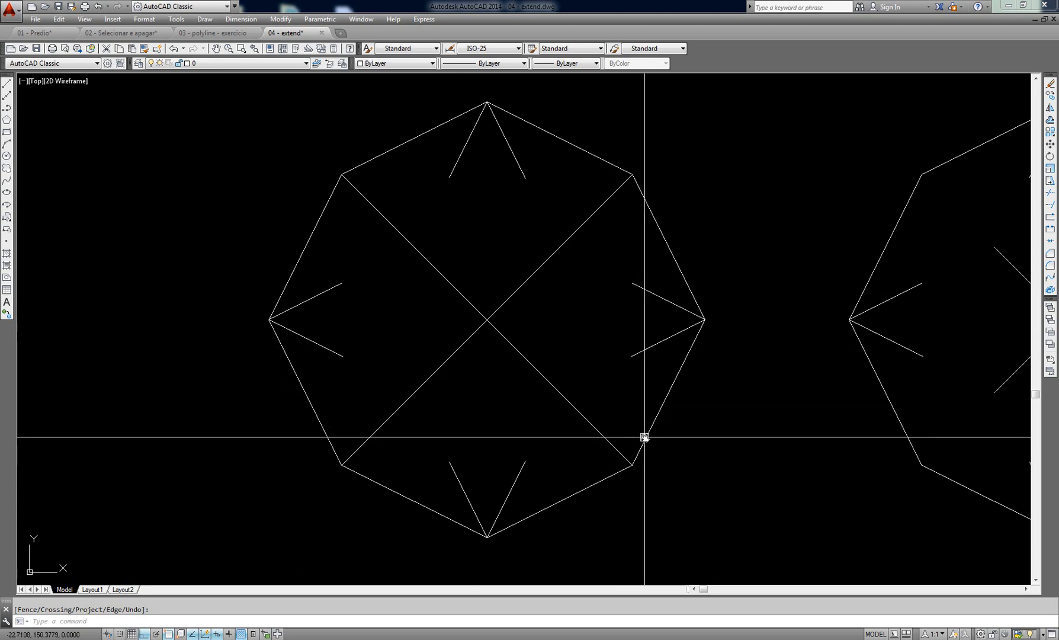
text(EX)
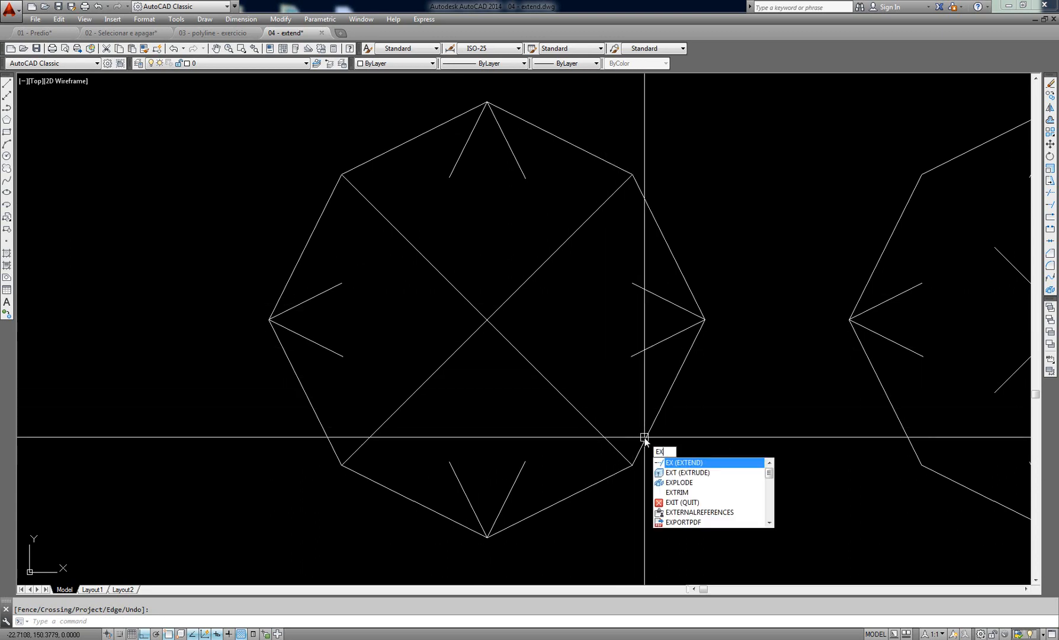
key(Return)
key(Return)
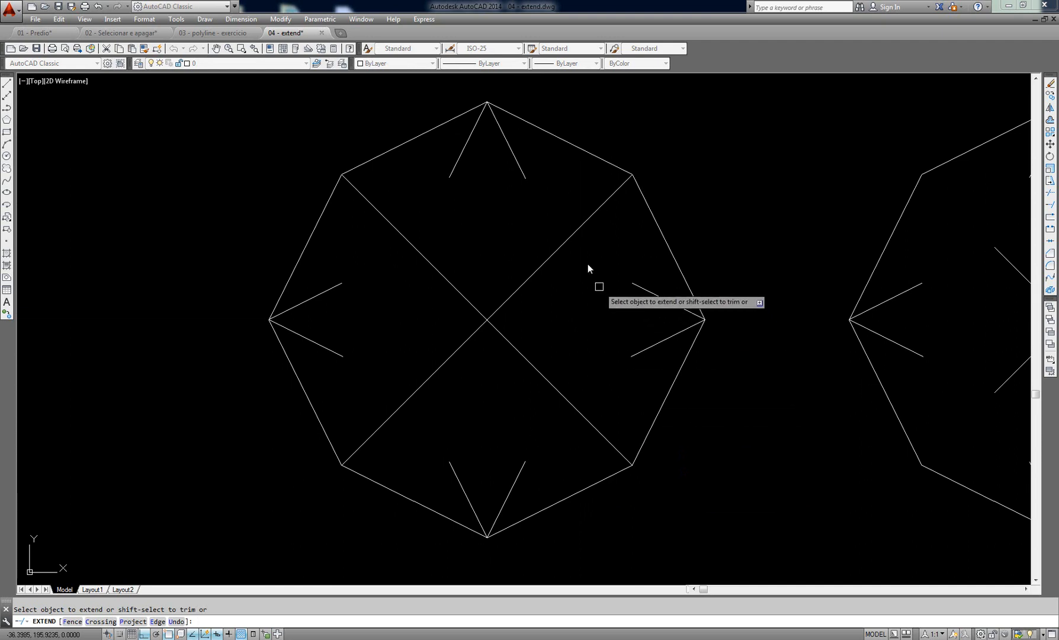
click(522, 169)
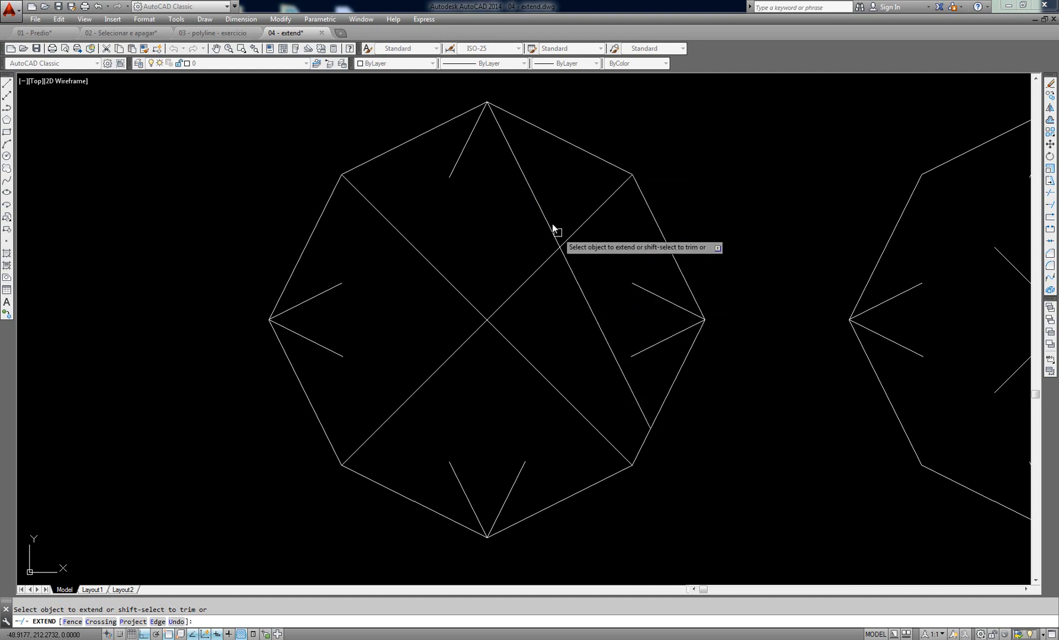
key(Return)
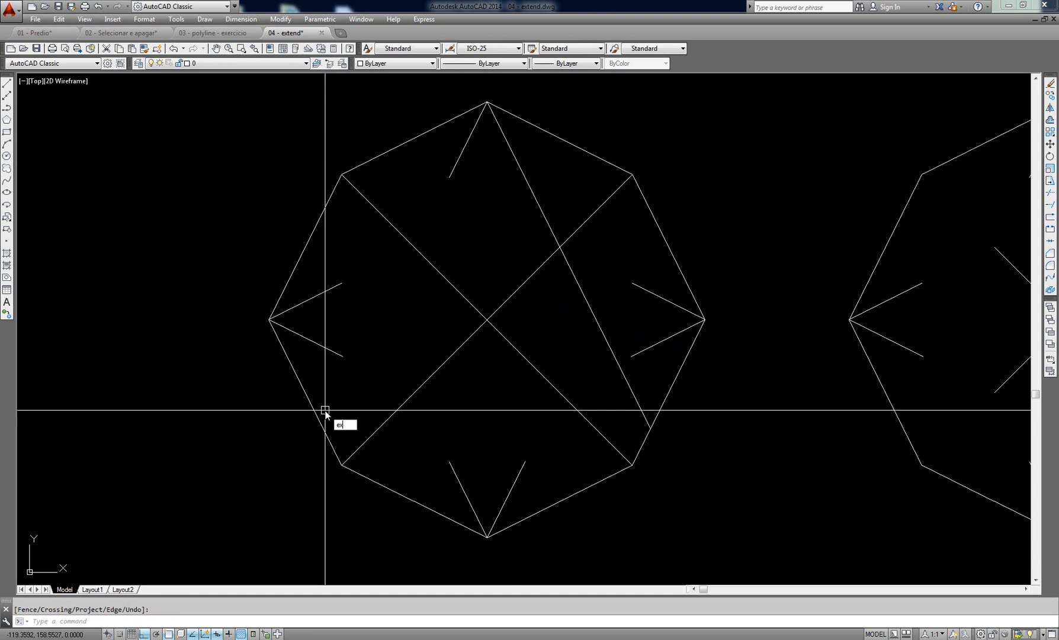
Step: Extend the left-hand short line from the left octagon's top corner down to the octagon's lower-left edge
text(ex)
key(Return)
key(Return)
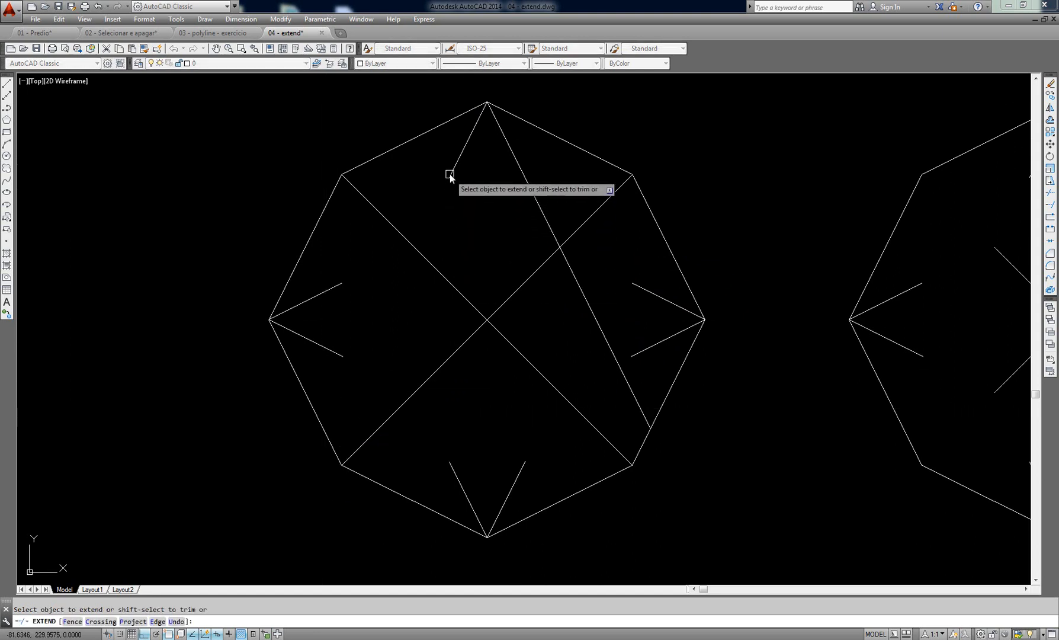
click(449, 174)
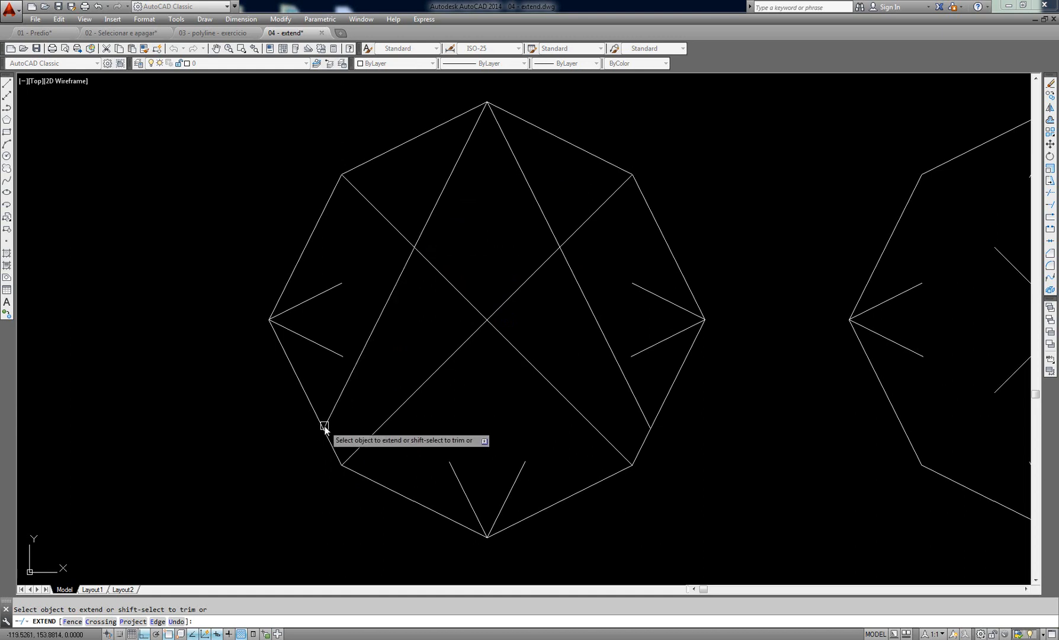
key(Return)
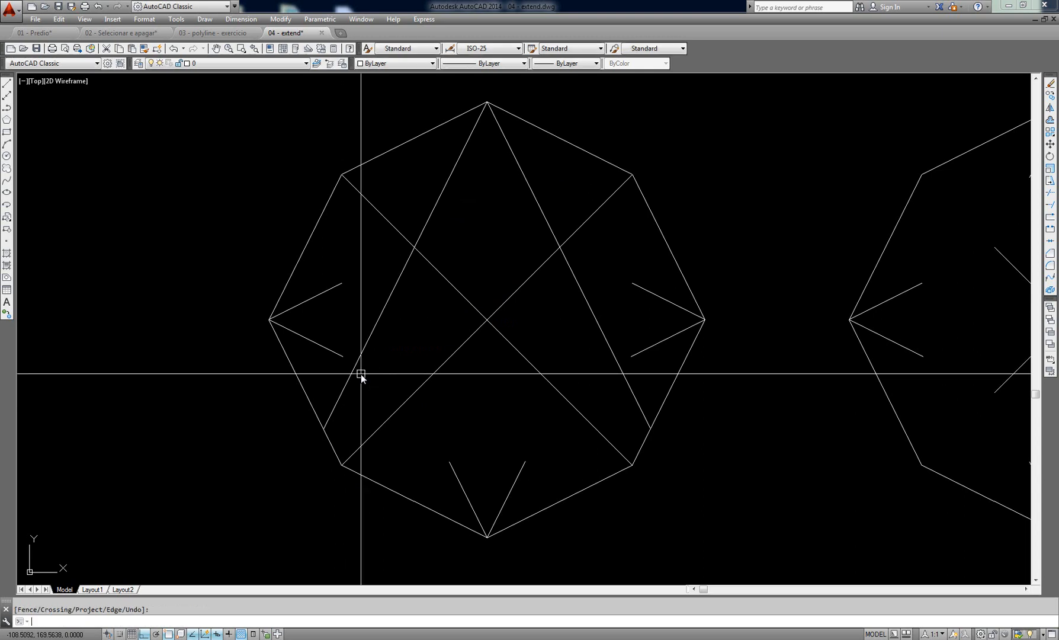
Step: Extend the upper short line from the left octagon's left corner to the edge between its top and upper-right corners
text(ex)
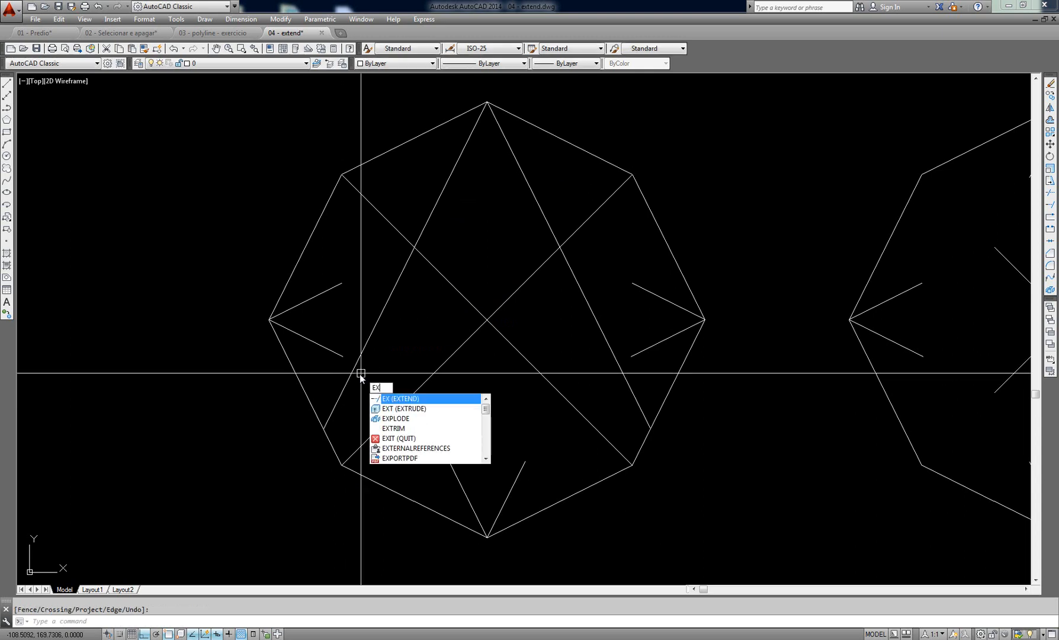
key(Return)
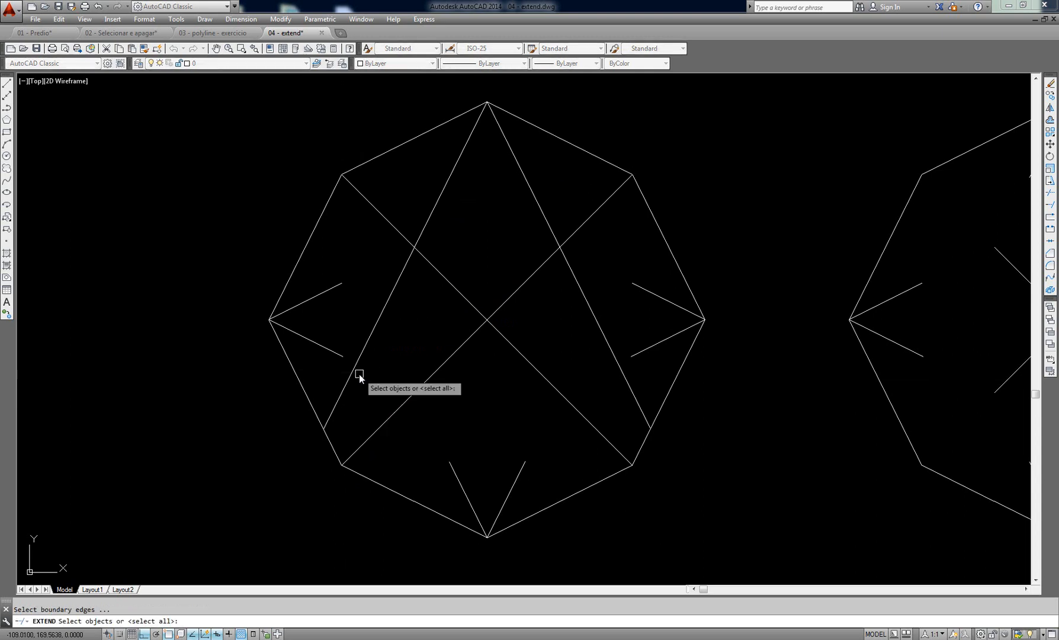
key(Return)
click(336, 286)
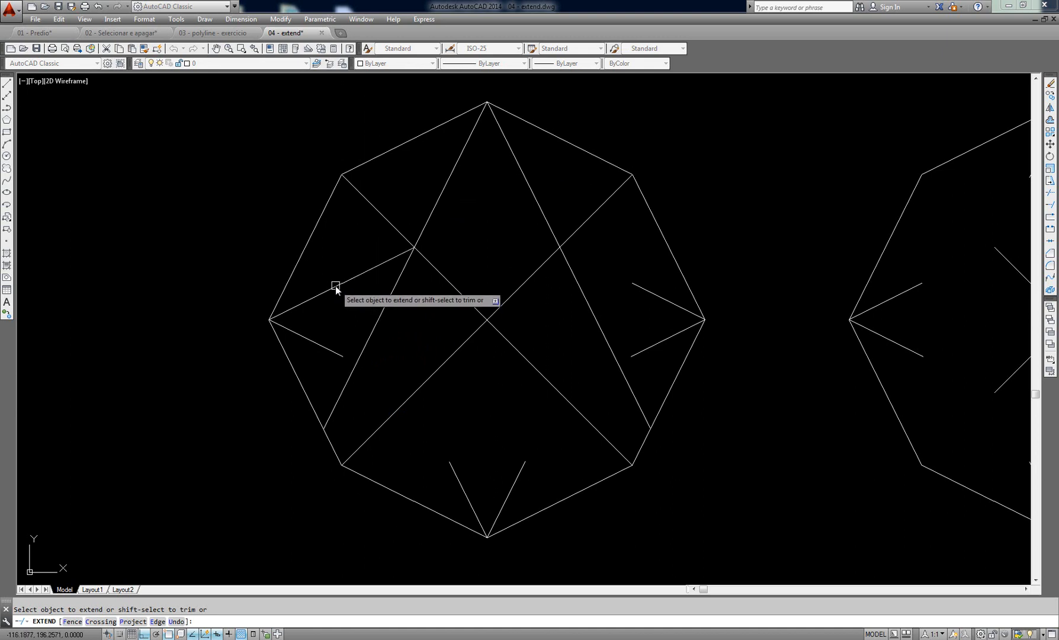
click(411, 249)
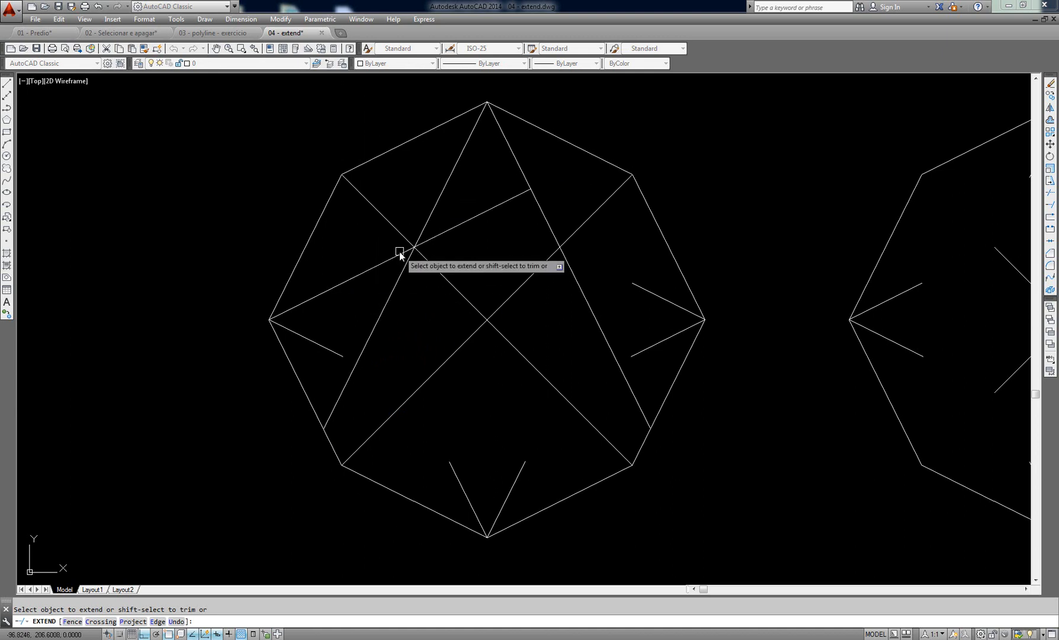
click(522, 195)
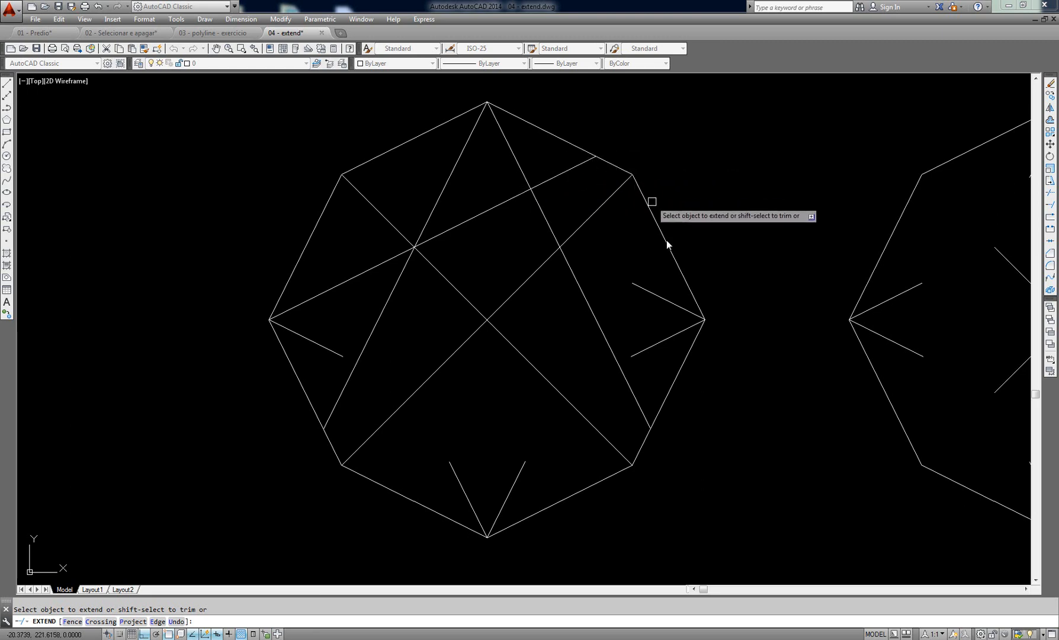
click(647, 295)
key(Return)
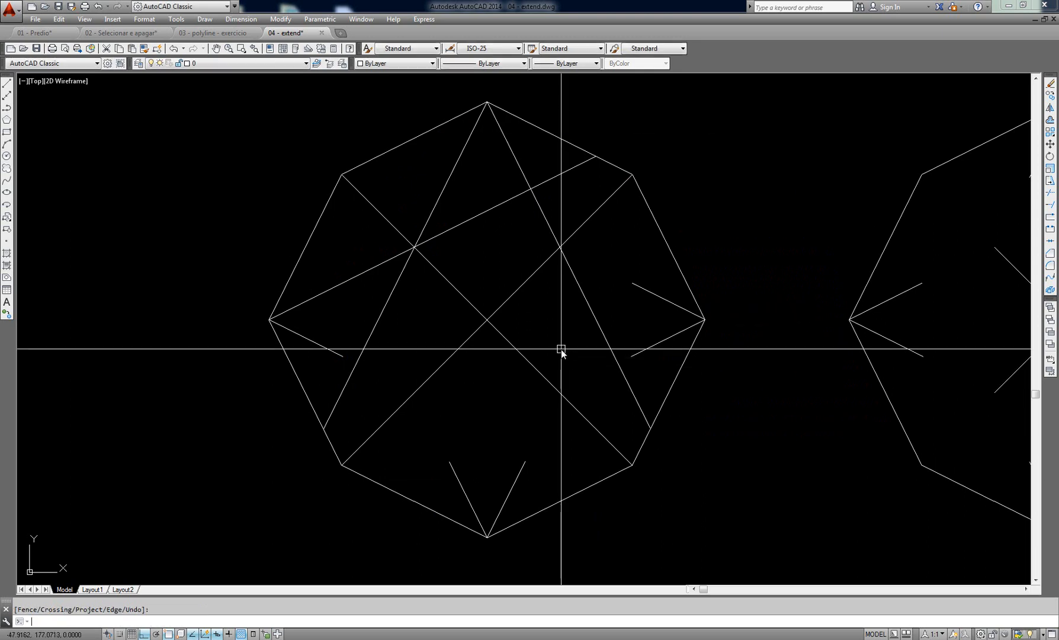
Step: Extend the lower short line from the left octagon's left corner to the edge between its bottom and lower-right corners
text(ex)
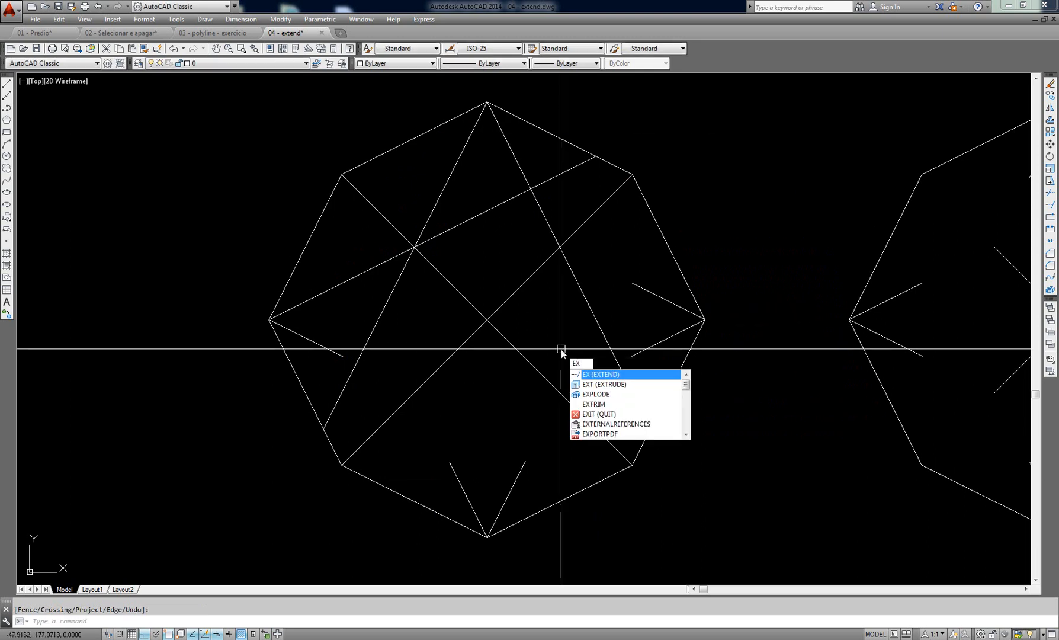
key(Return)
key(Return)
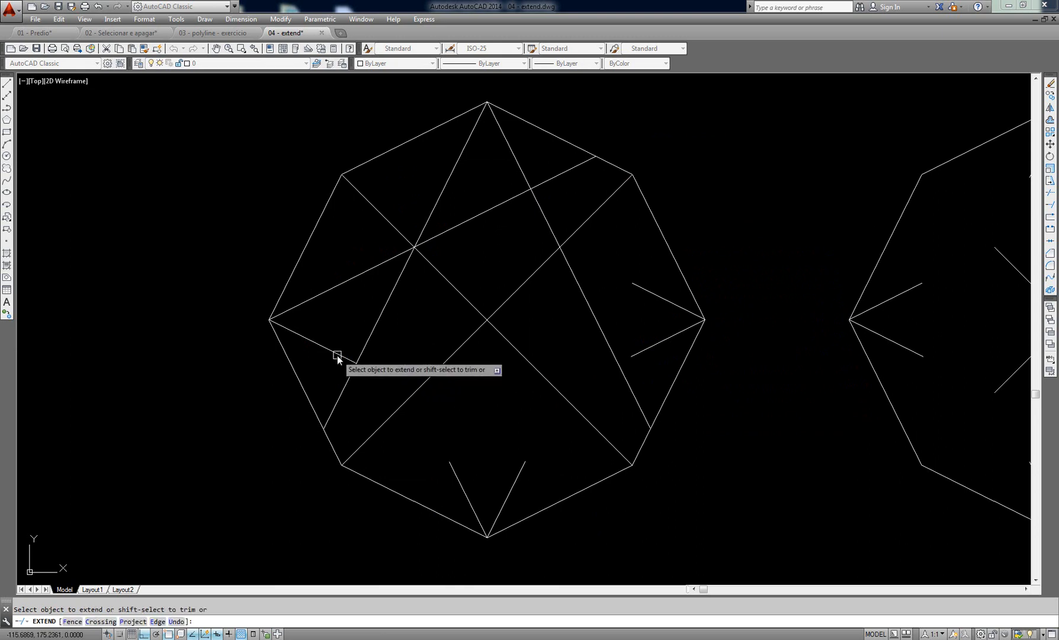
click(349, 360)
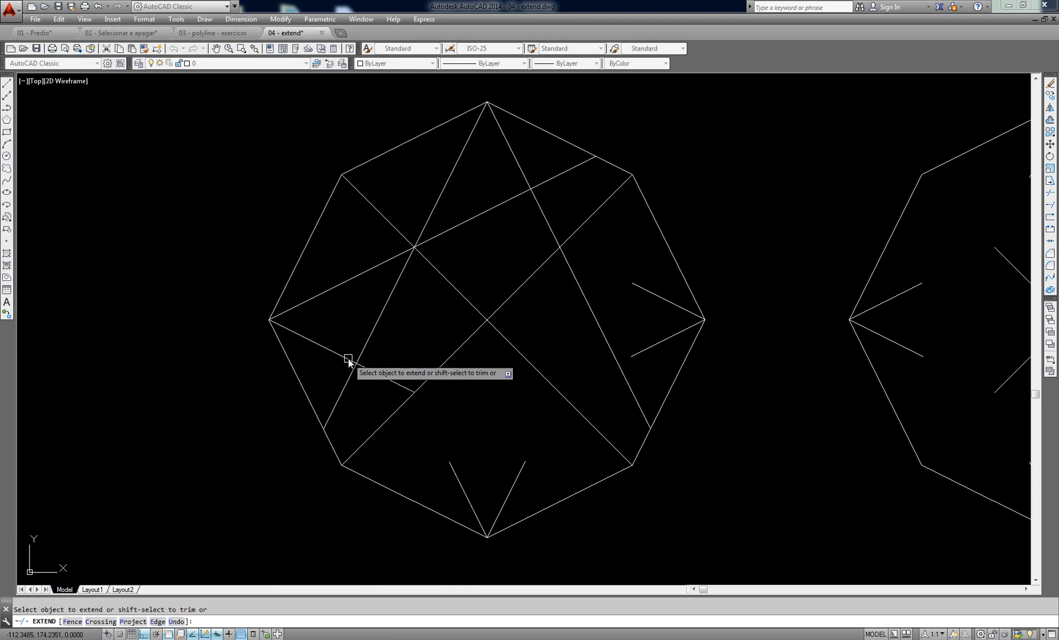
click(406, 388)
key(Return)
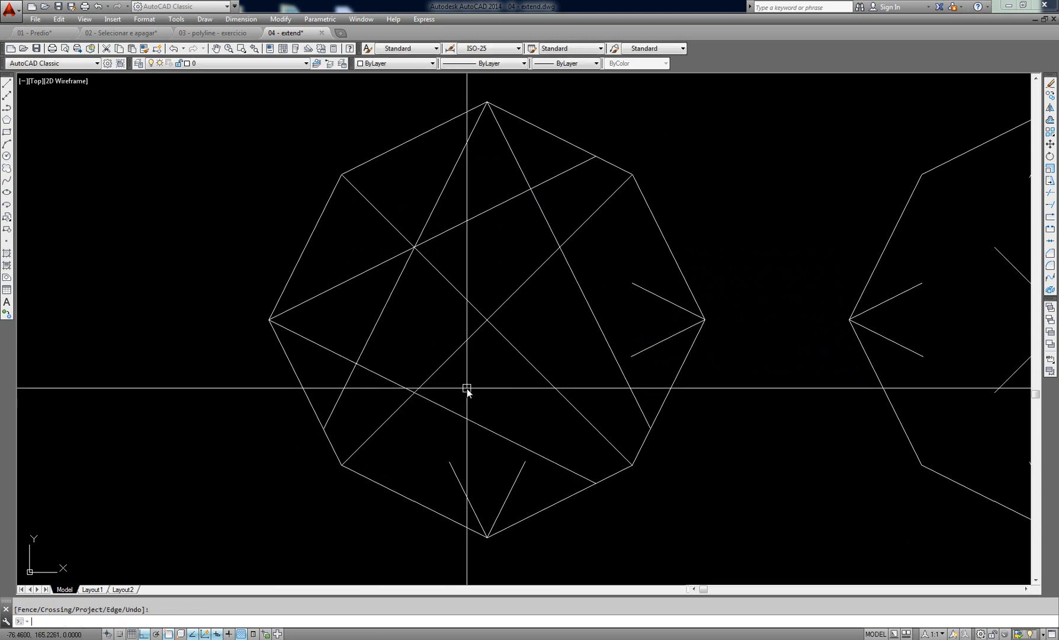
Step: Extend the left-hand short line from the left octagon's bottom corner to the edge between its left and upper-left corners
text(ex)
key(Return)
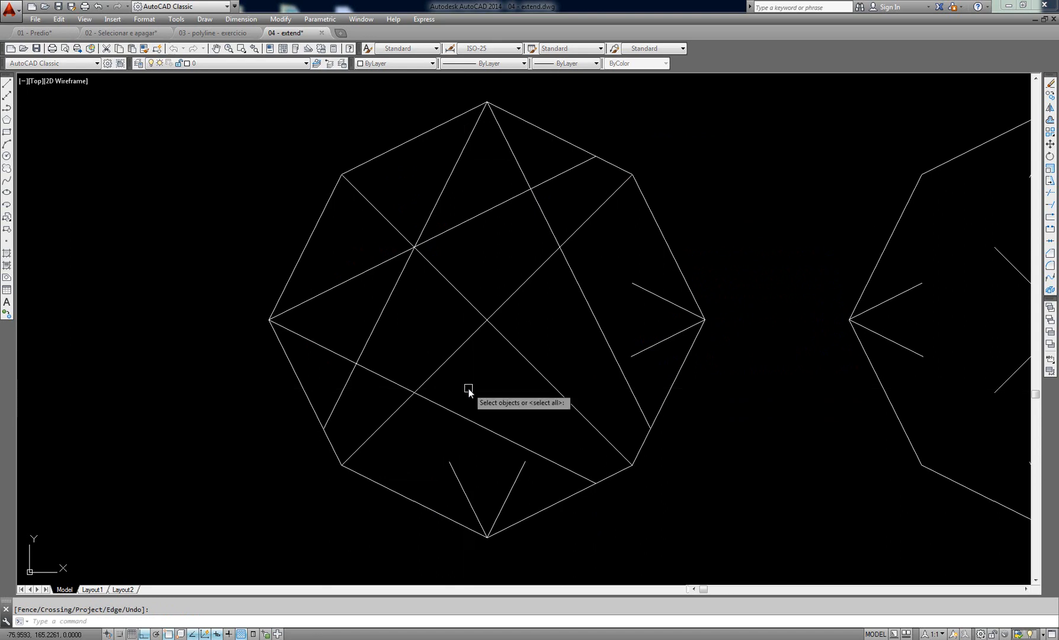
key(Return)
click(453, 466)
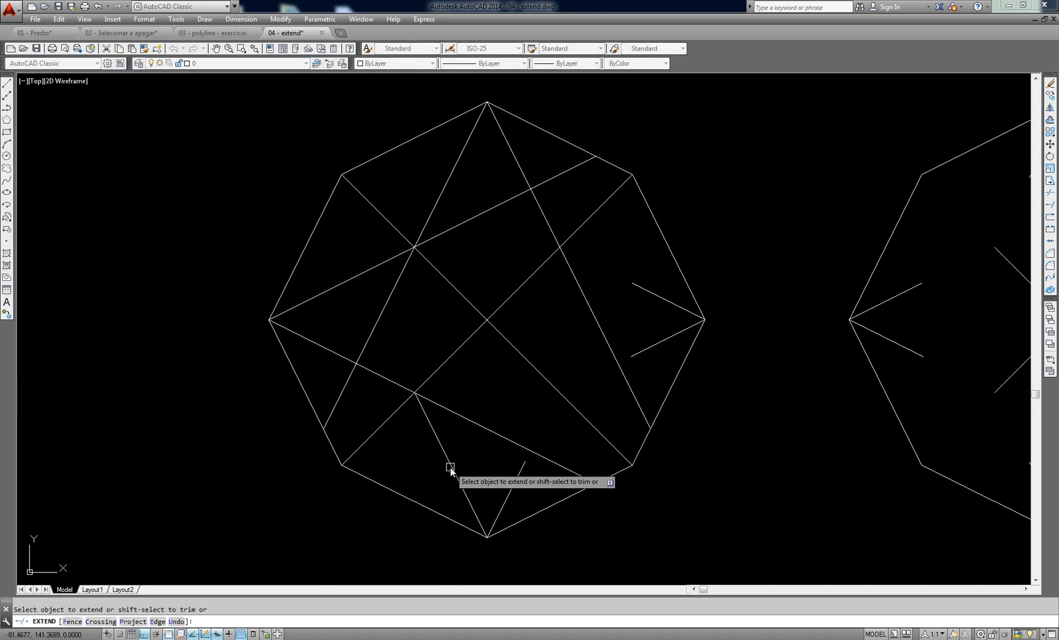
click(413, 382)
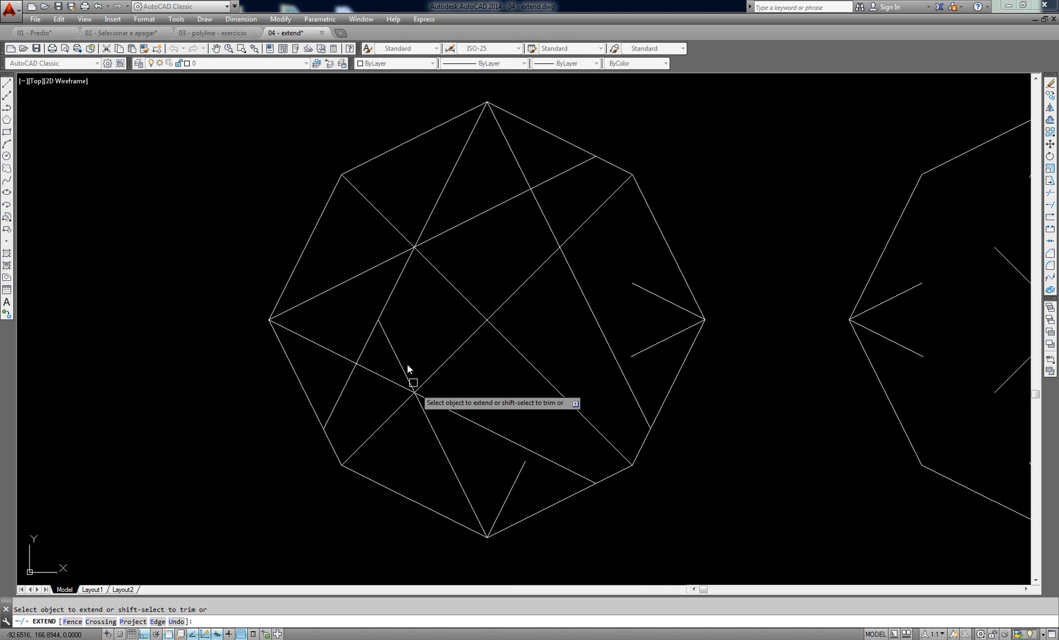
click(382, 327)
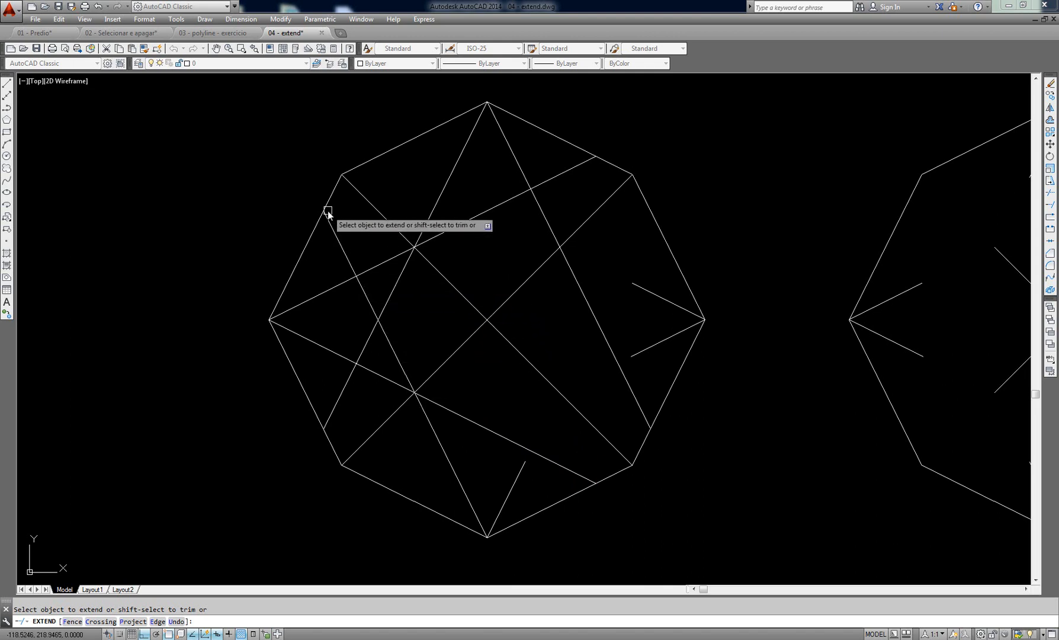
key(Return)
Step: Extend the right-hand short line from the left octagon's bottom corner to the edge between its right and upper-right corners
text(ex)
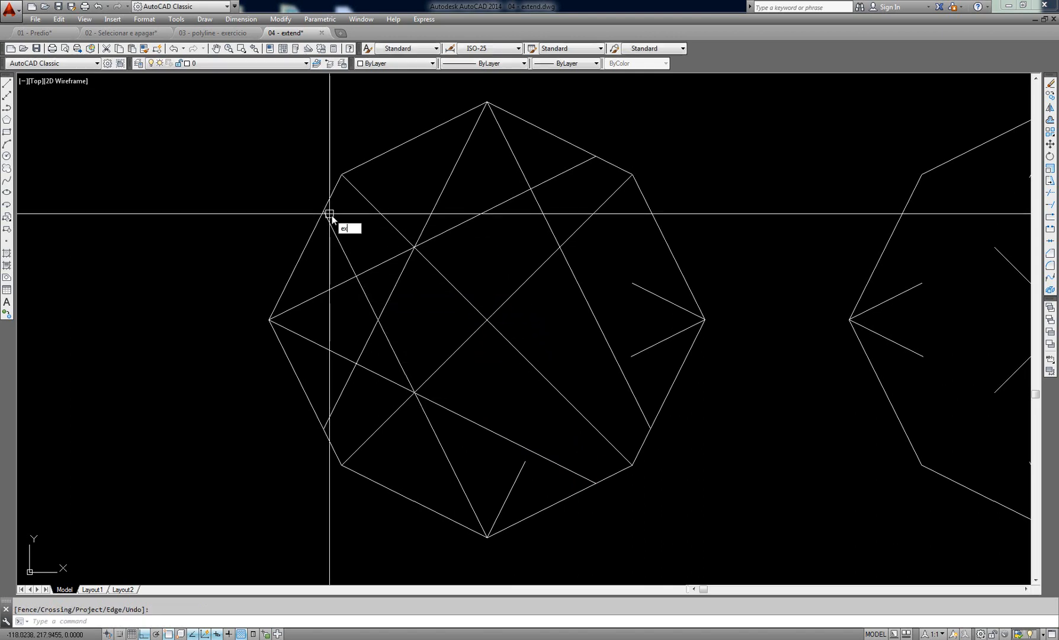
key(Return)
key(Return)
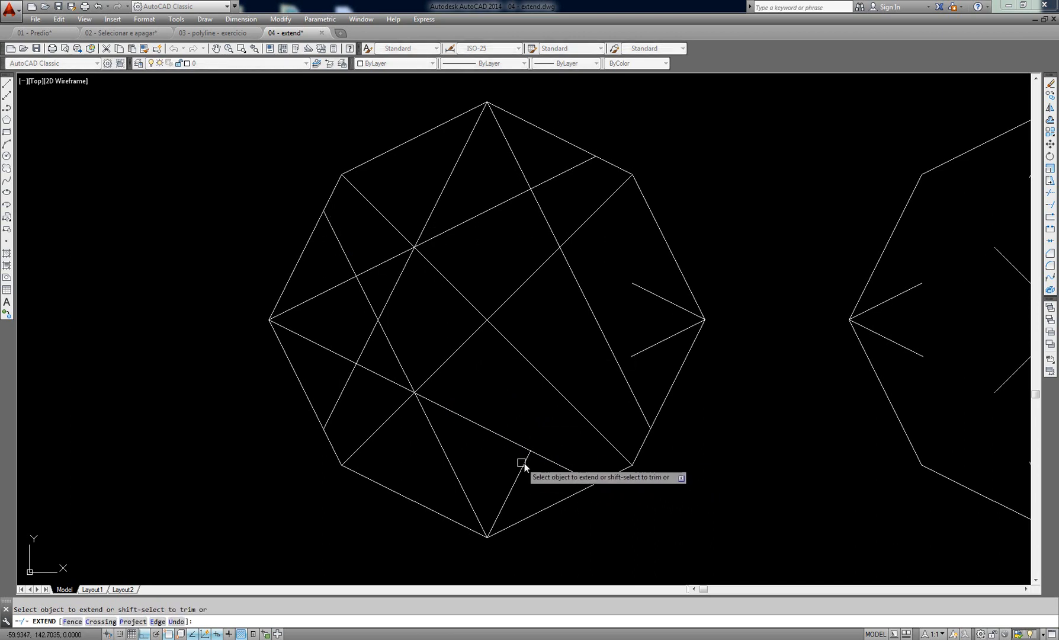
click(524, 464)
click(551, 408)
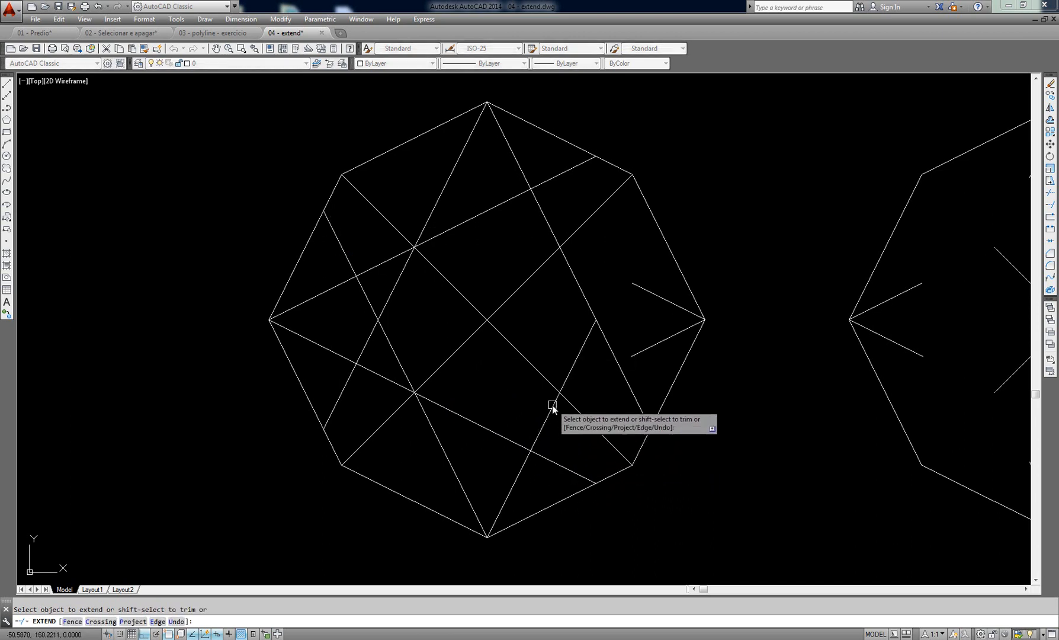
click(588, 336)
key(Return)
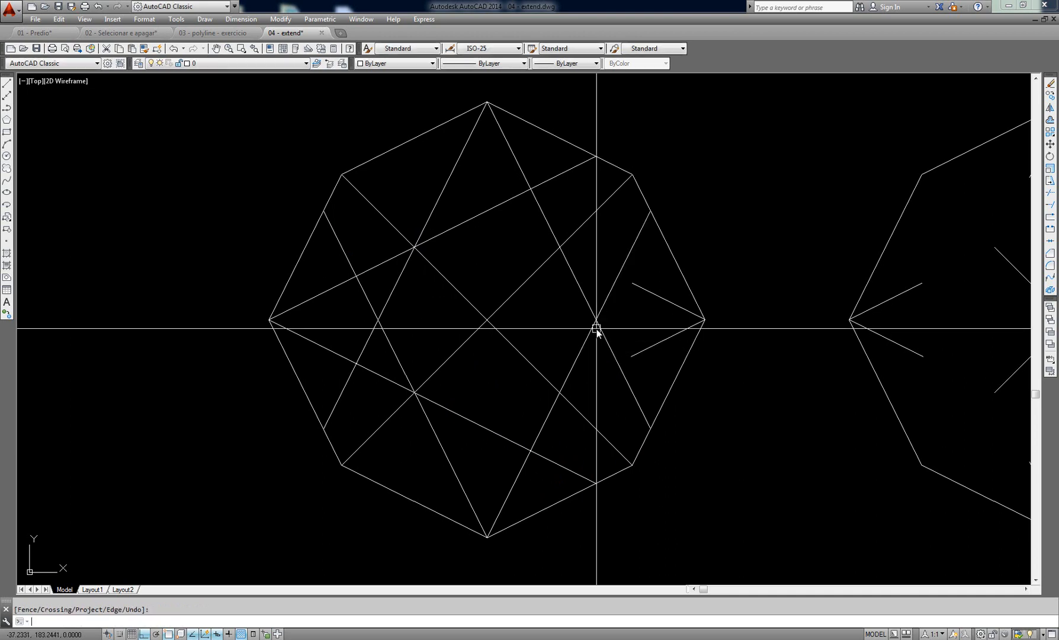
Step: Extend the upper short line from the left octagon's right corner to the edge between its top and upper-left corners
text(ex)
key(Return)
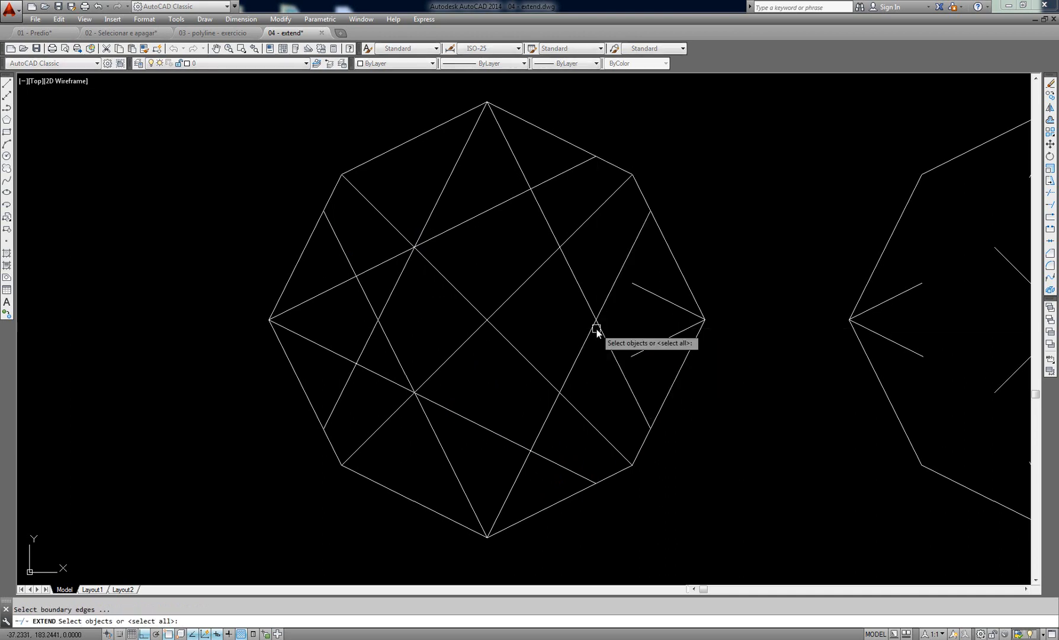
key(Return)
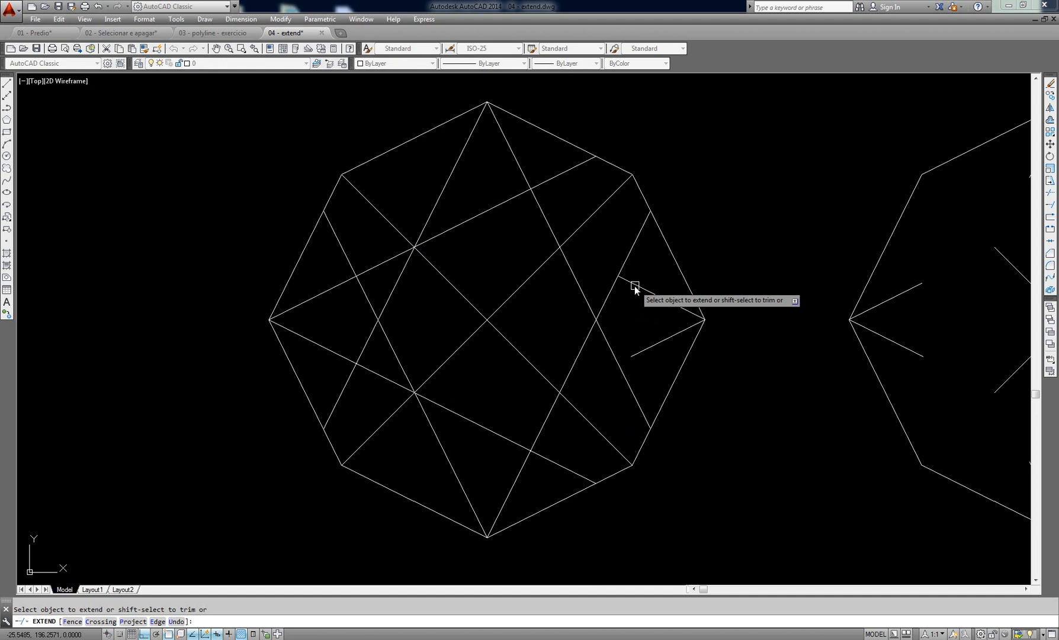
click(633, 284)
click(624, 279)
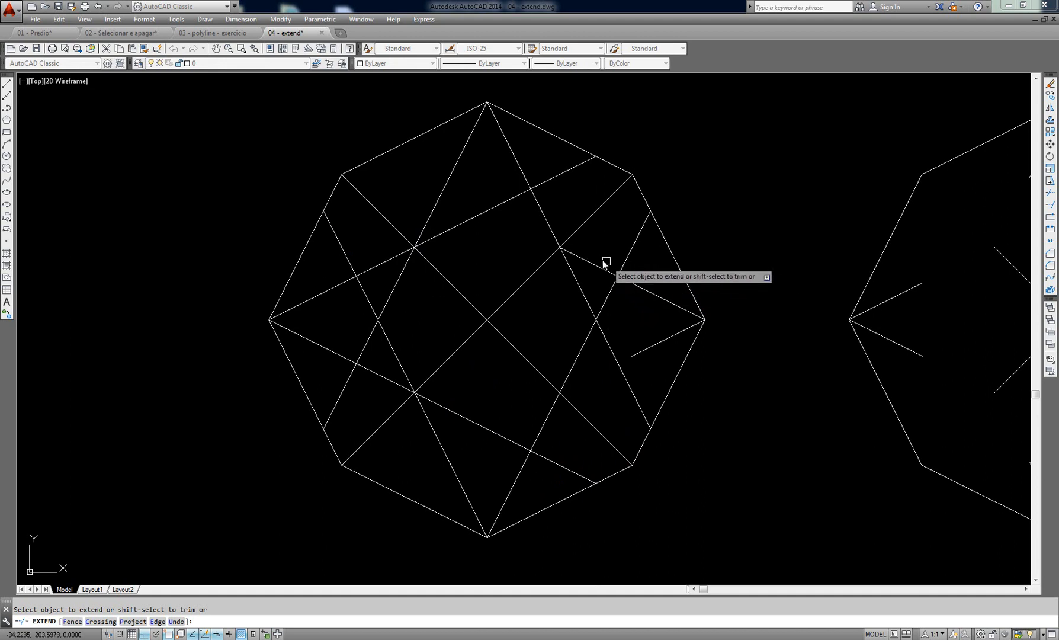
click(573, 251)
click(500, 218)
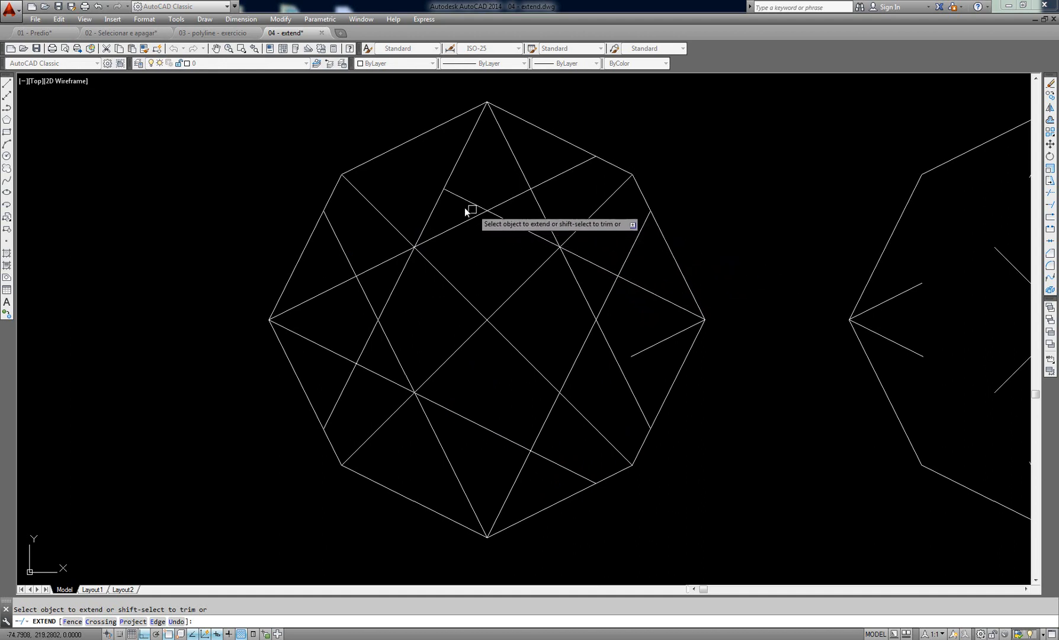
click(454, 195)
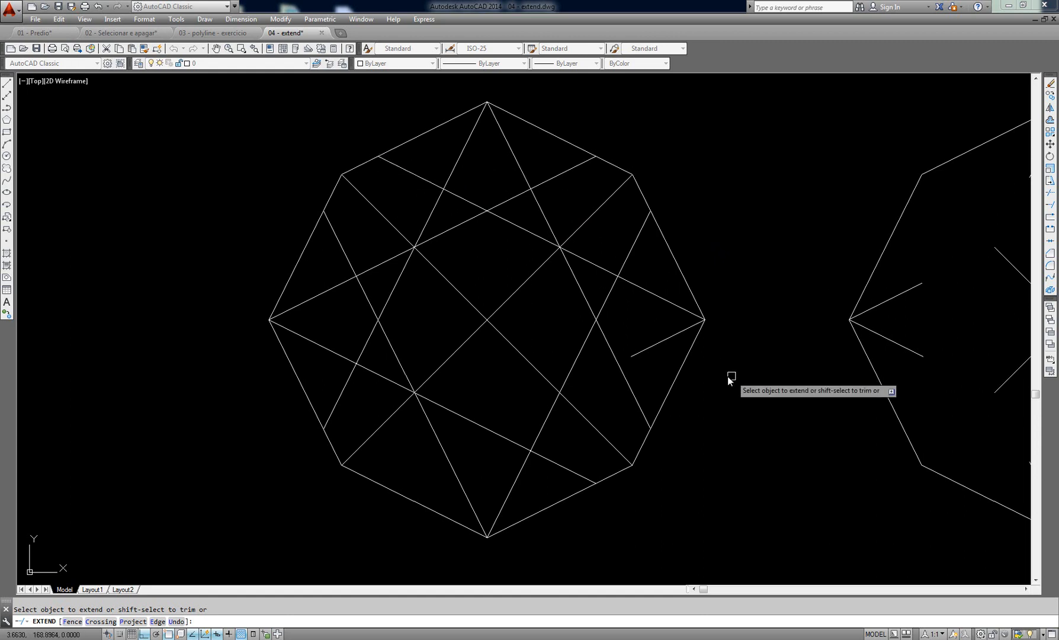
key(Return)
text(ex)
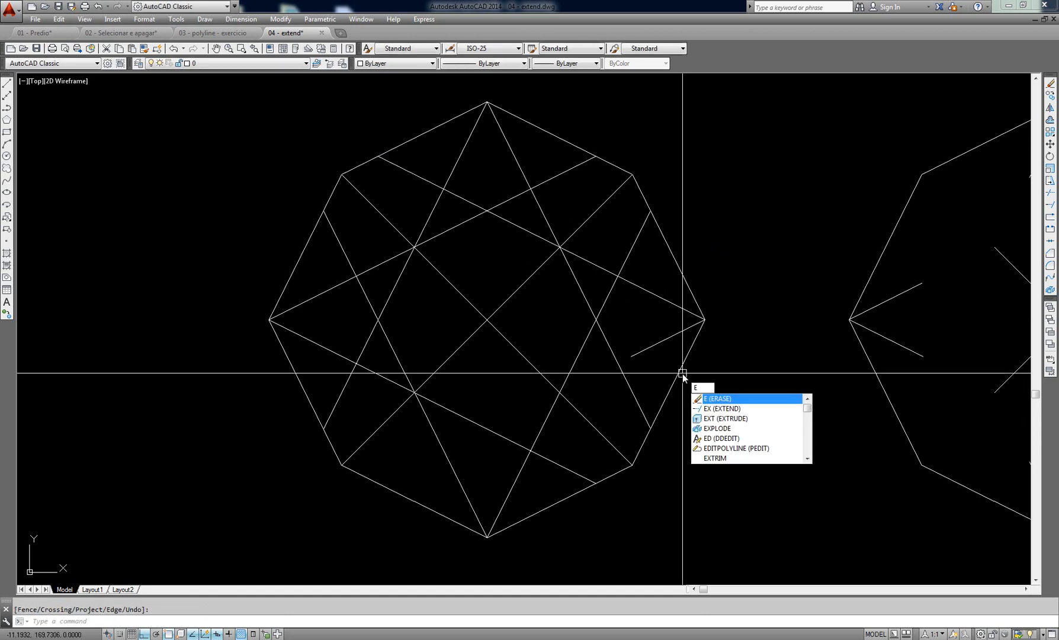
key(Return)
click(638, 353)
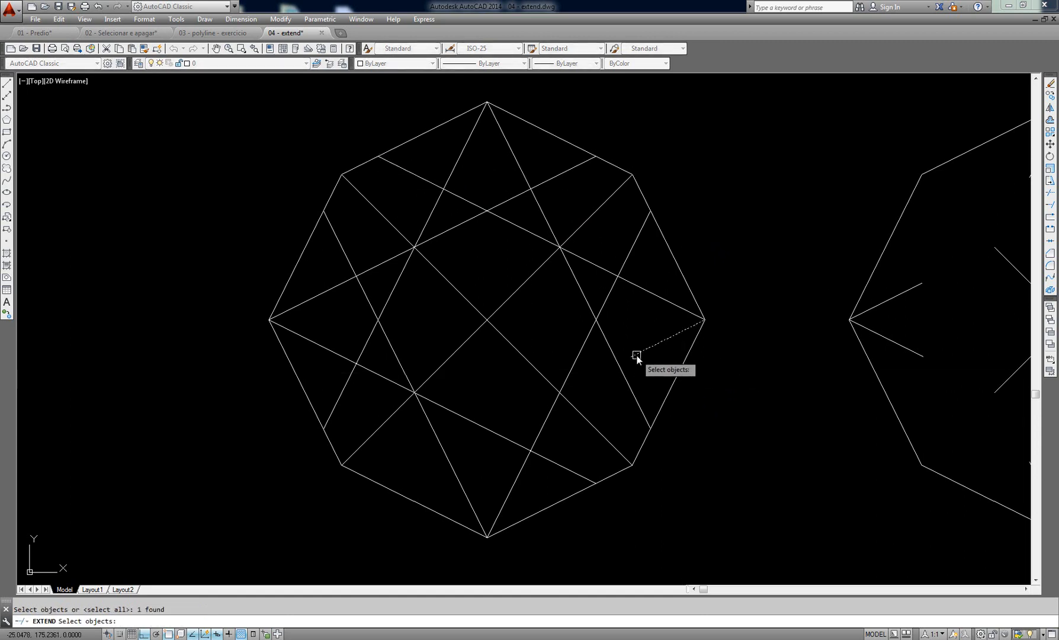
key(Escape)
text(e)
key(BackSpace)
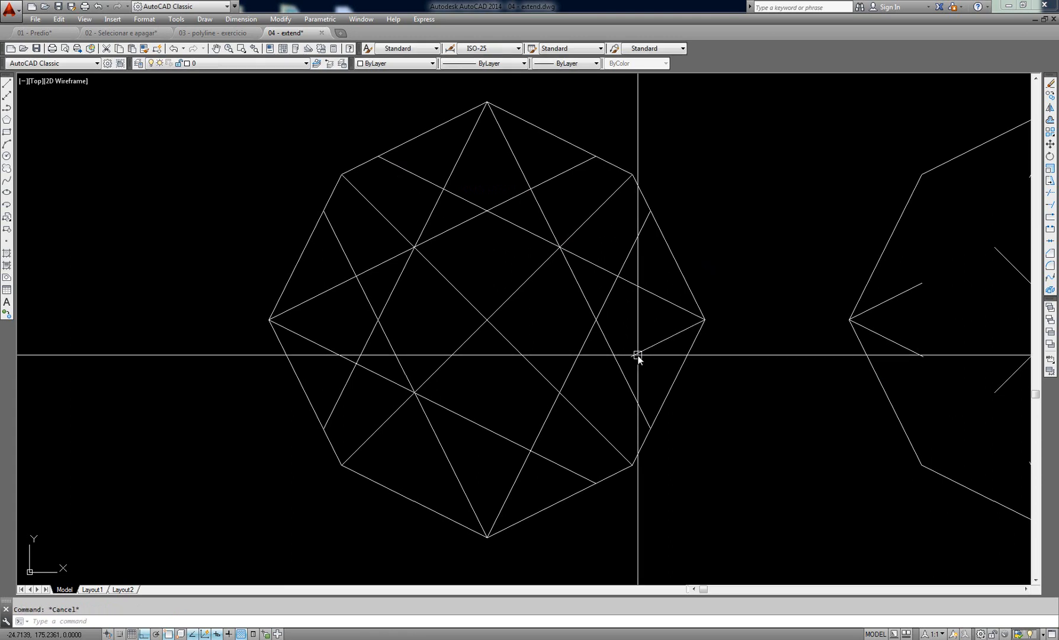
key(BackSpace)
key(Return)
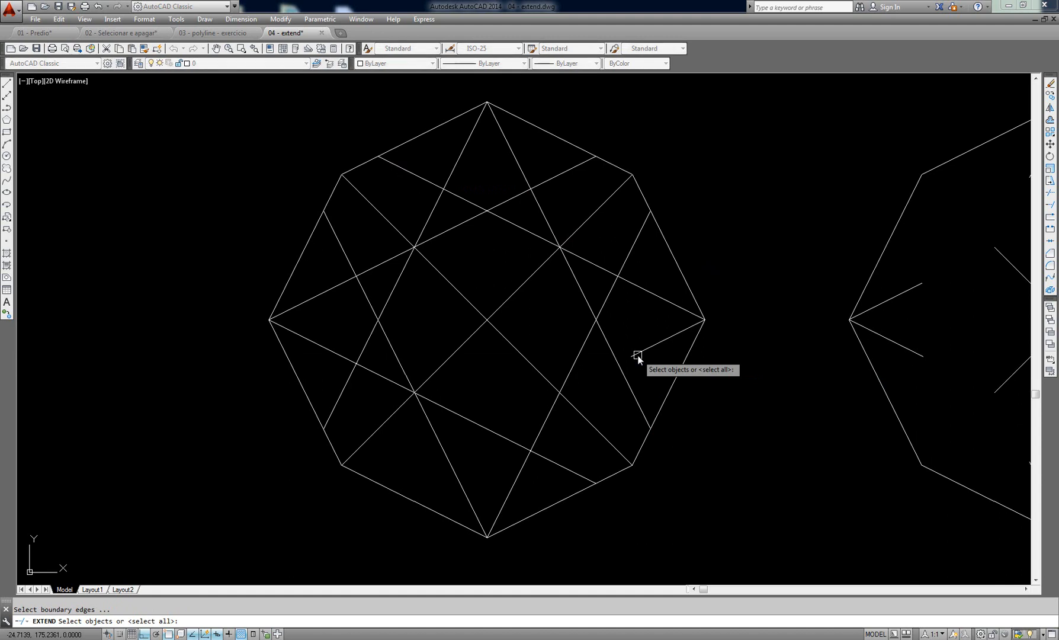
click(637, 356)
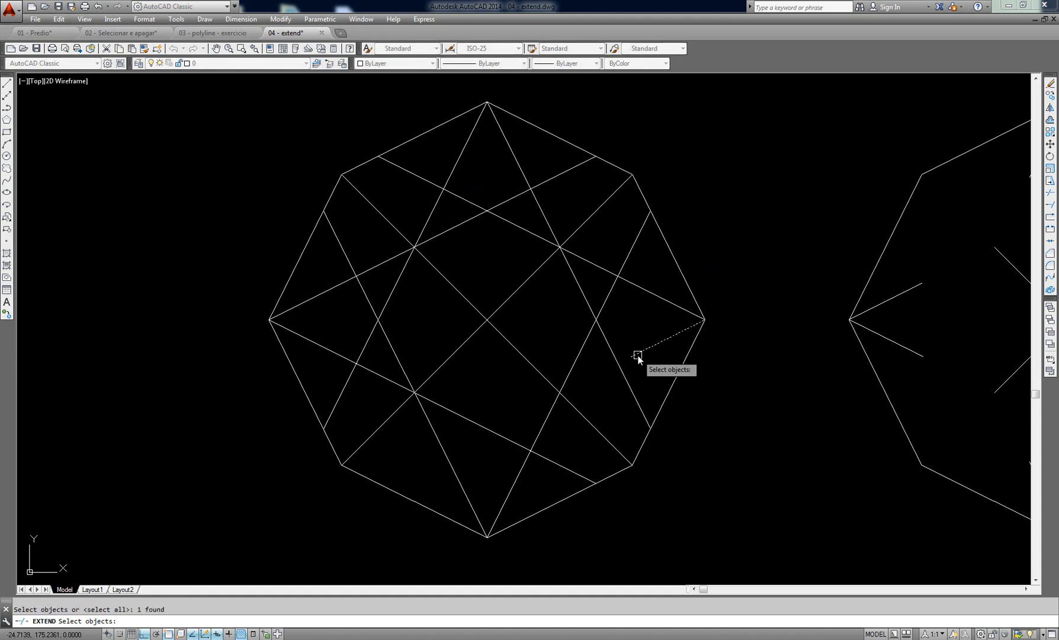
key(Escape)
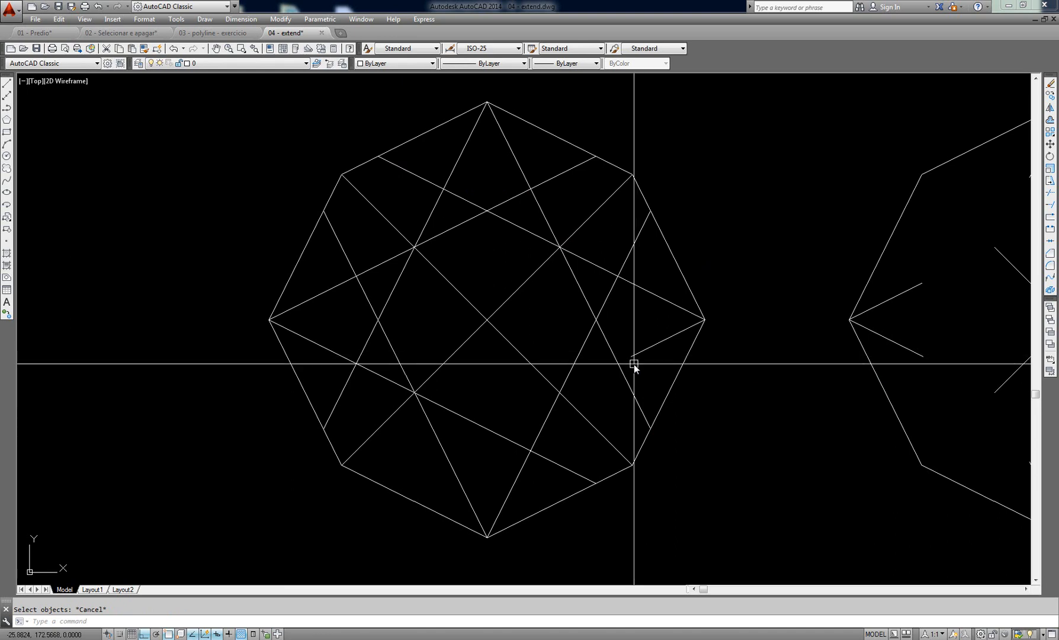
key(Escape)
text(e)
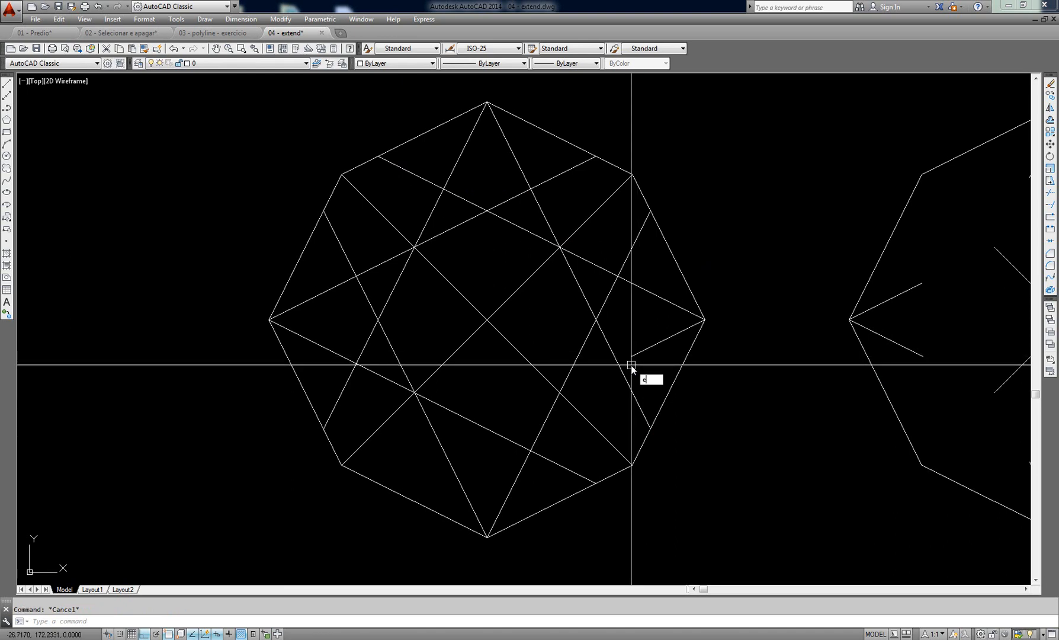
text(x)
key(Return)
key(Escape)
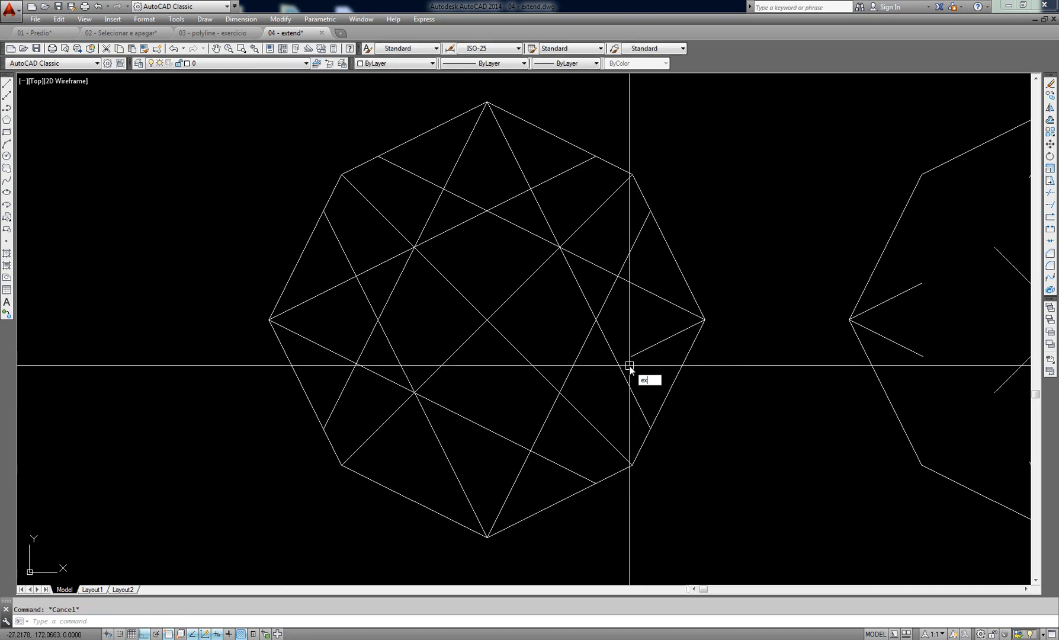
text(ex)
key(Return)
click(640, 354)
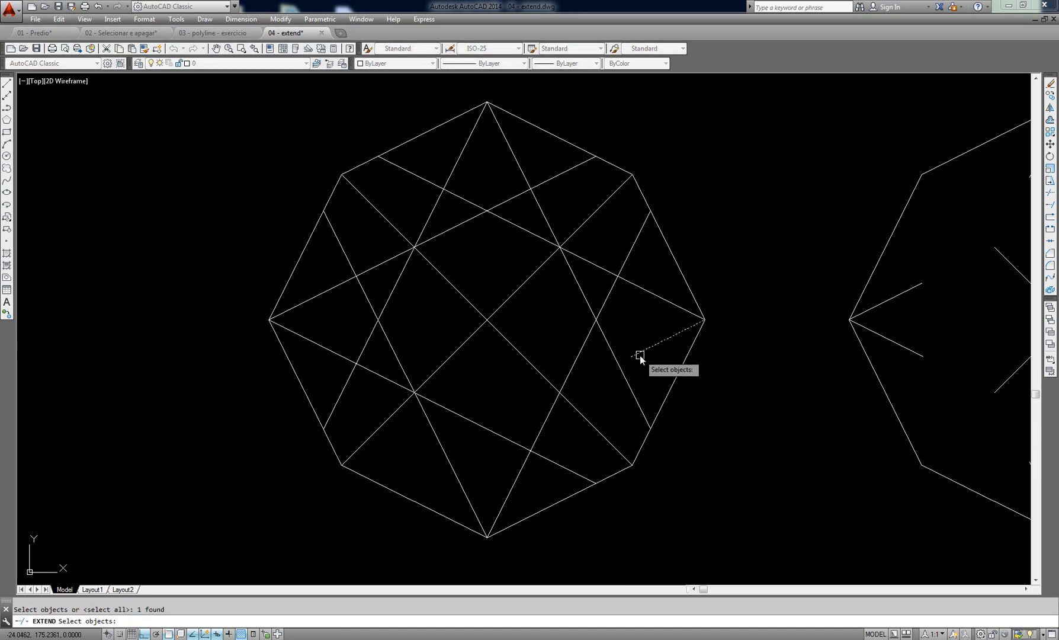
key(Escape)
text(ex)
key(Return)
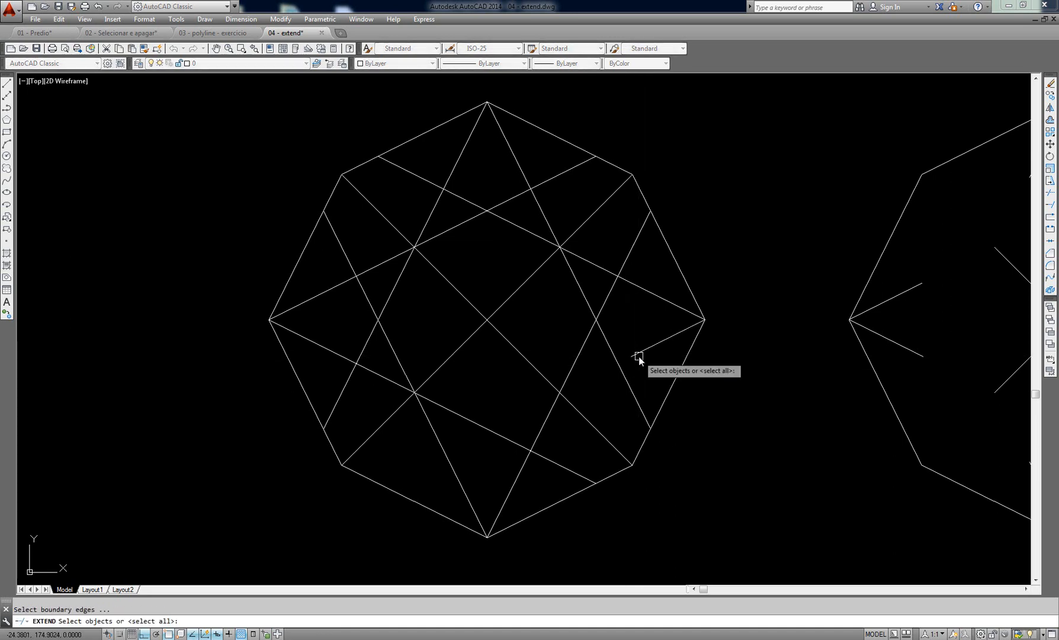
key(Escape)
Step: Extend the lower short line from the left octagon's right corner to the edge between its bottom and lower-left corners
text(ex)
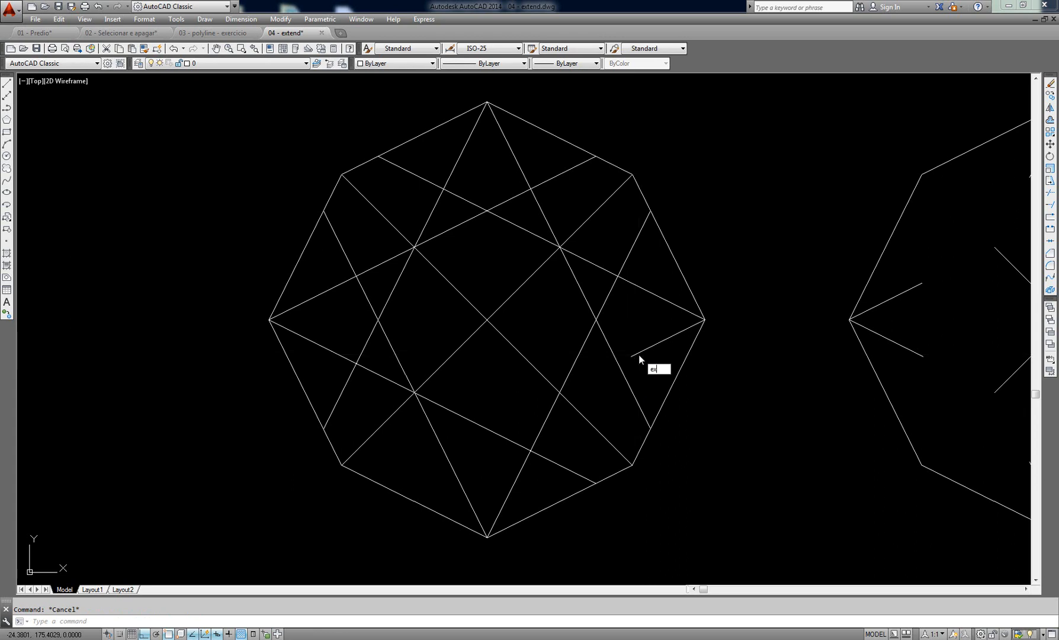
key(Return)
key(Return)
click(638, 355)
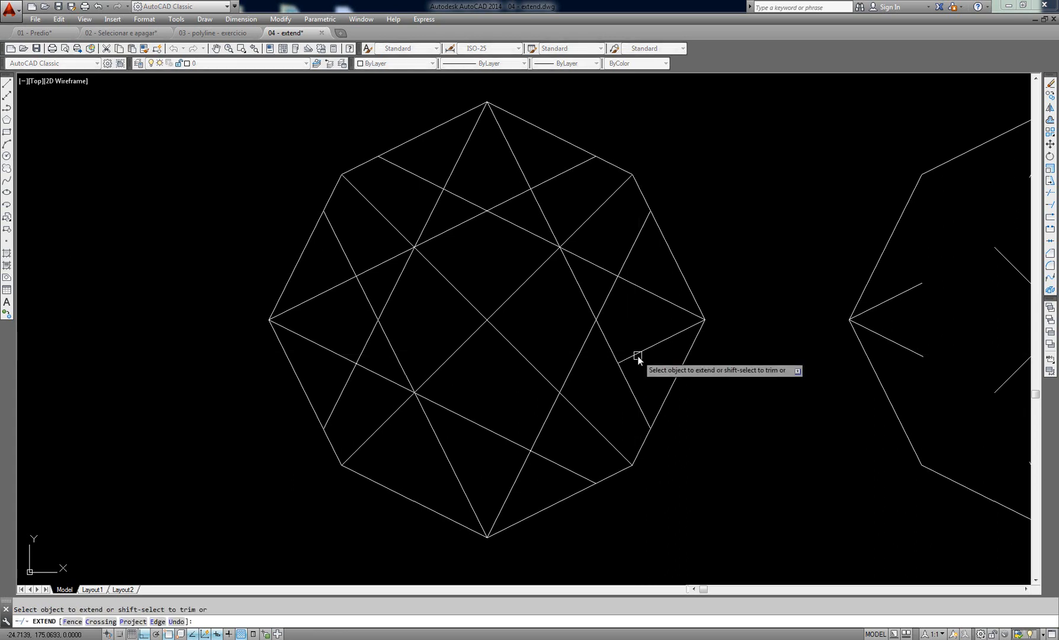
click(574, 385)
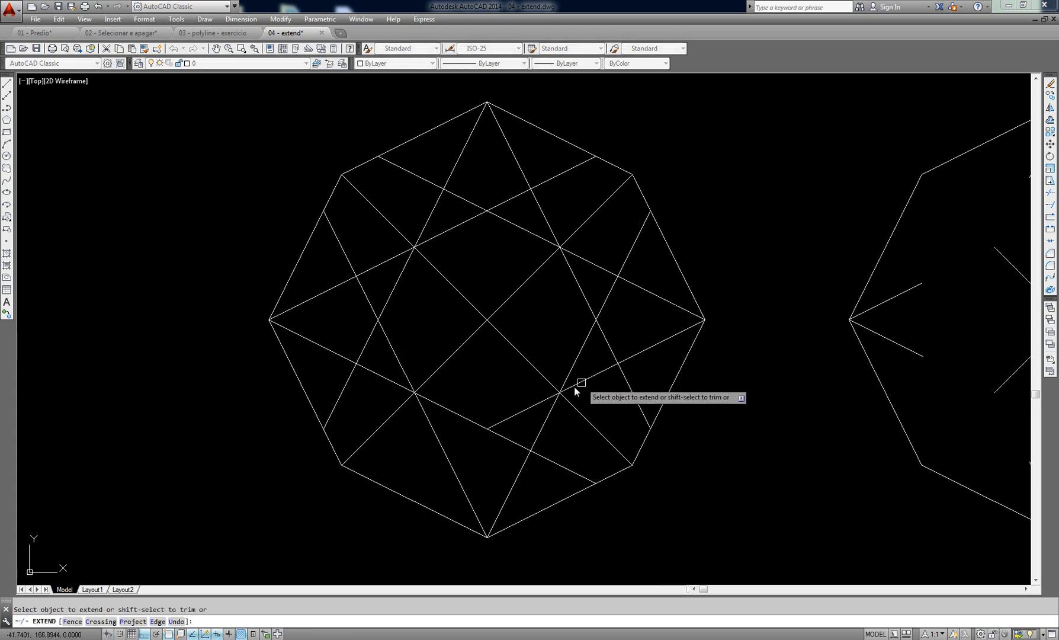
click(494, 425)
click(456, 443)
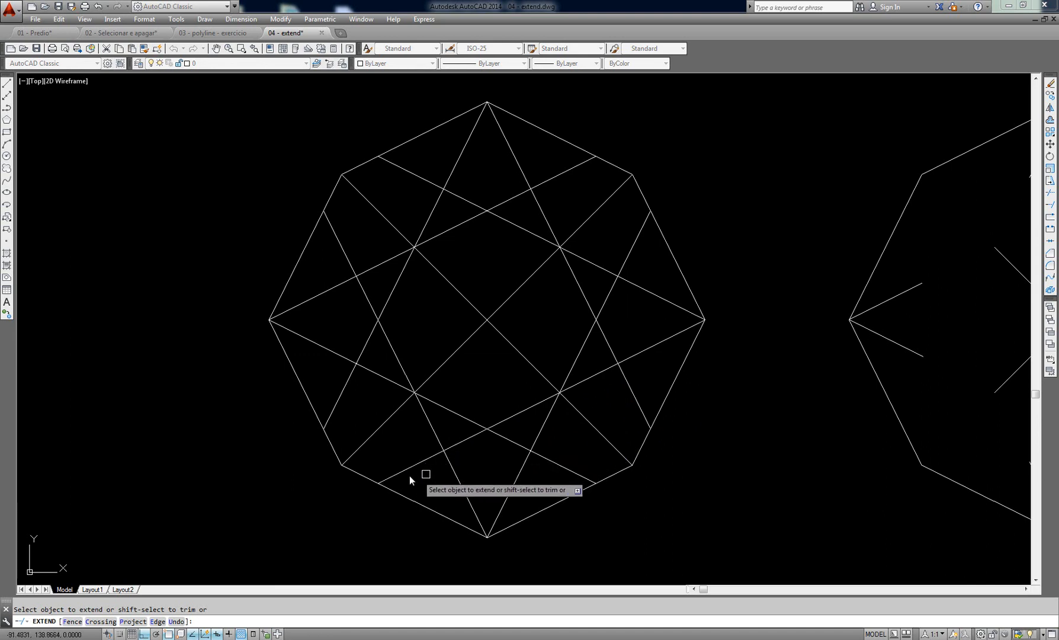
key(Return)
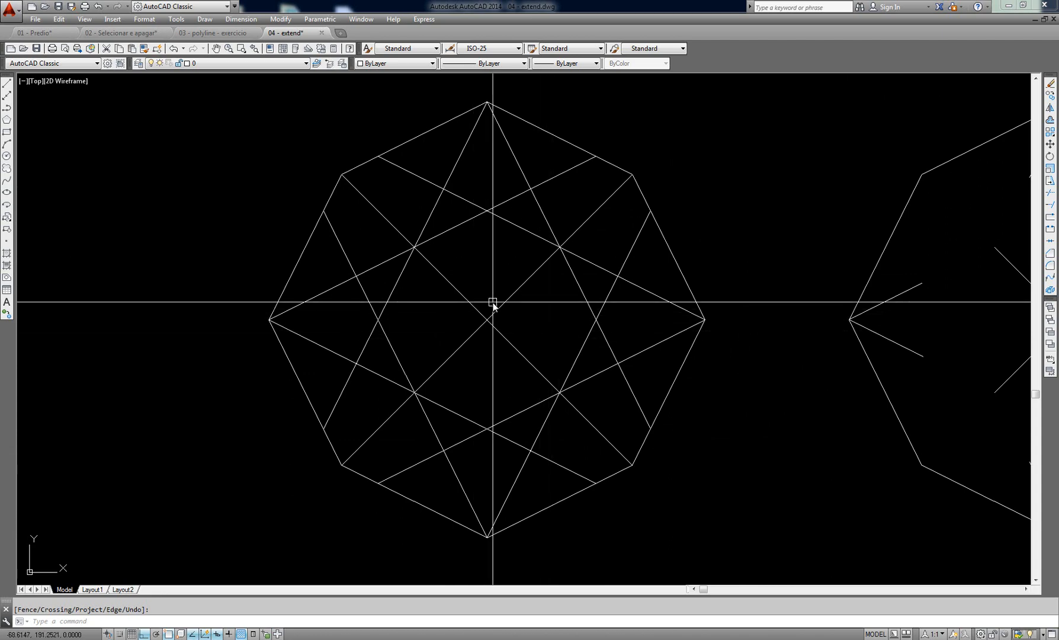
Step: Extend the upper-right arm of the right octagon's cross to the edge between its top and upper-right corners
mouse_move(780, 307)
middle_down()
mouse_move(498, 289)
mouse_move(284, 302)
middle_up()
middle_drag(632, 325, 630, 317)
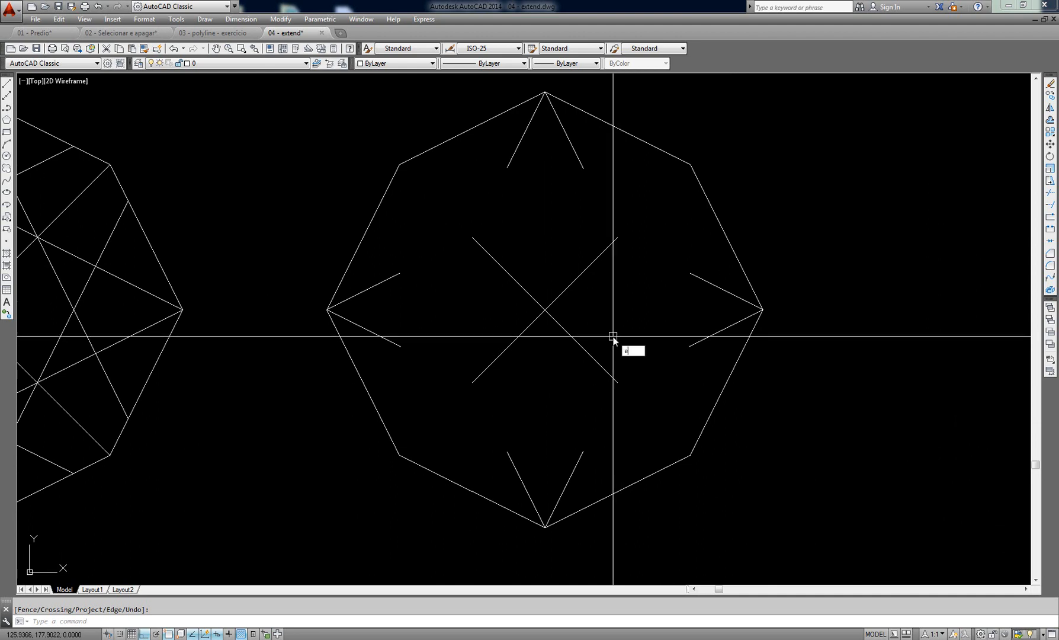
key(Return)
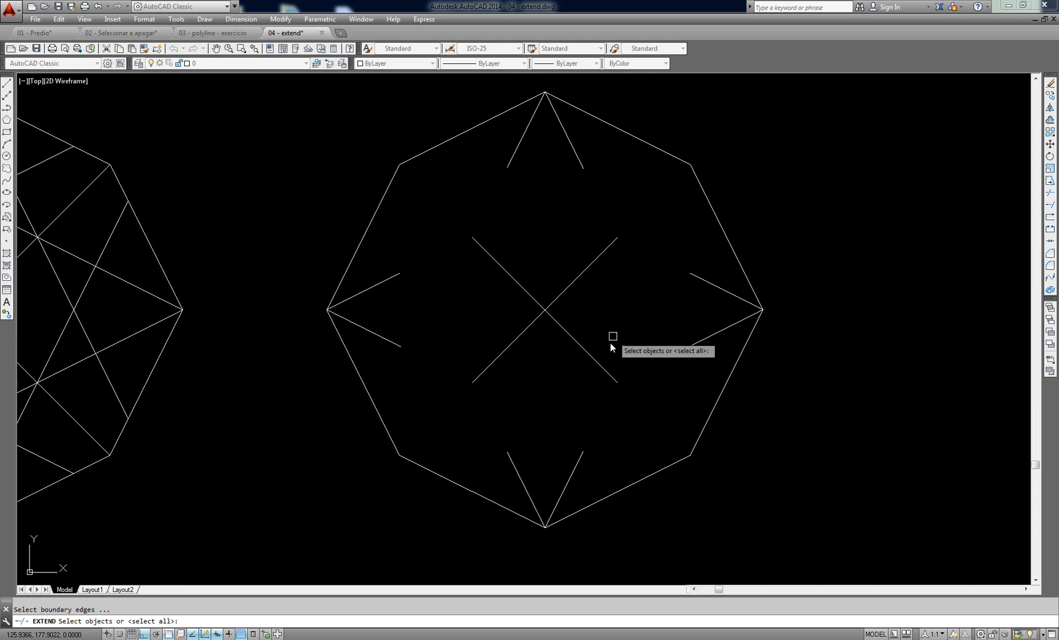
click(682, 160)
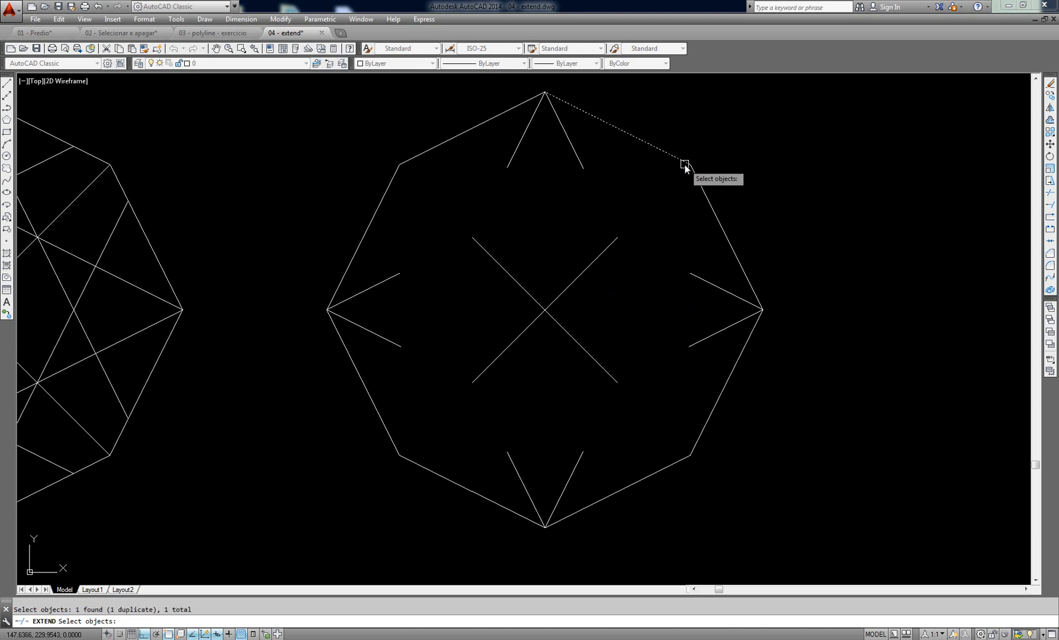
key(Return)
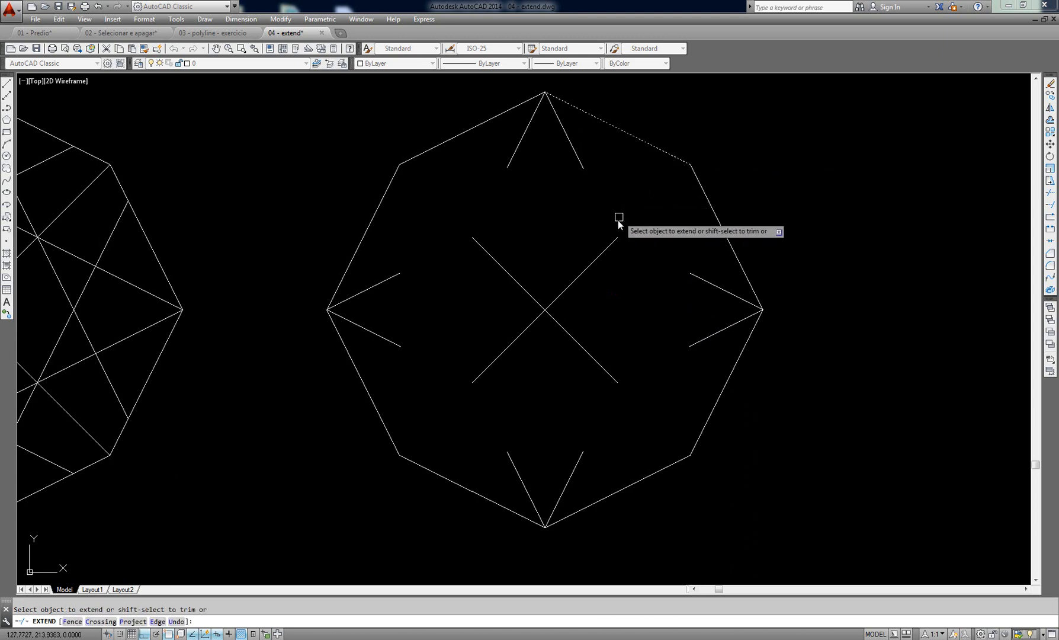
click(613, 242)
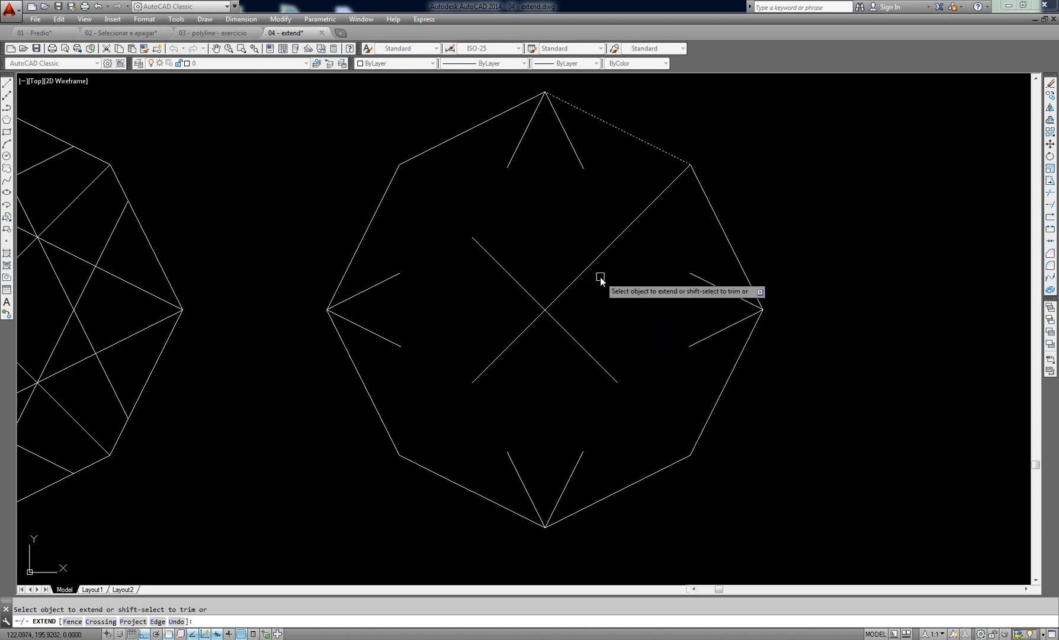
key(Escape)
Step: Extend the upper-left arm of the right octagon's cross to the edge between its top and upper-left corners
text(ex)
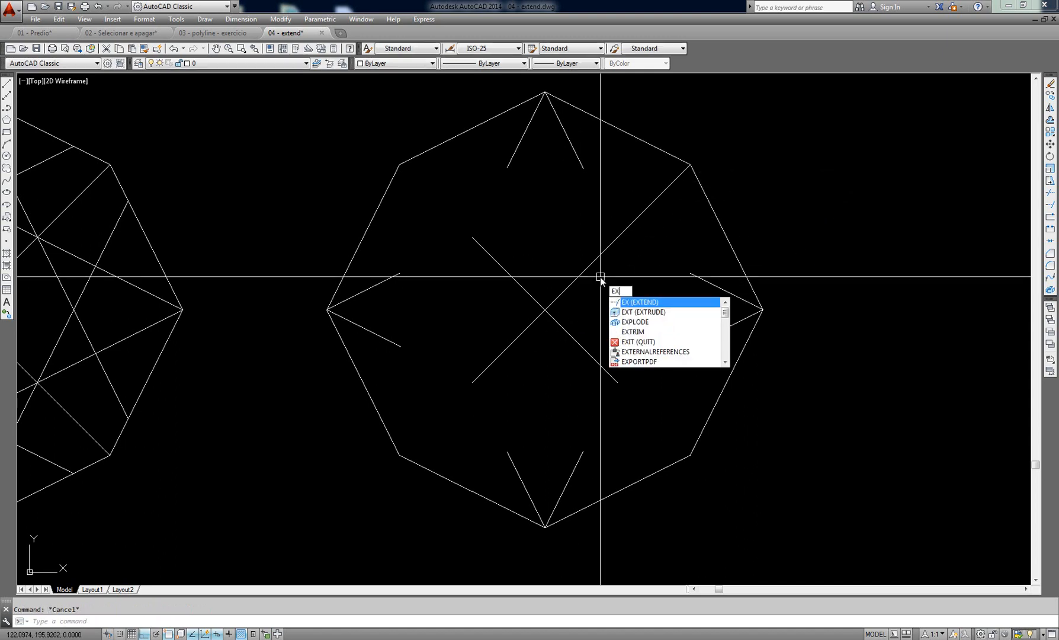
key(Return)
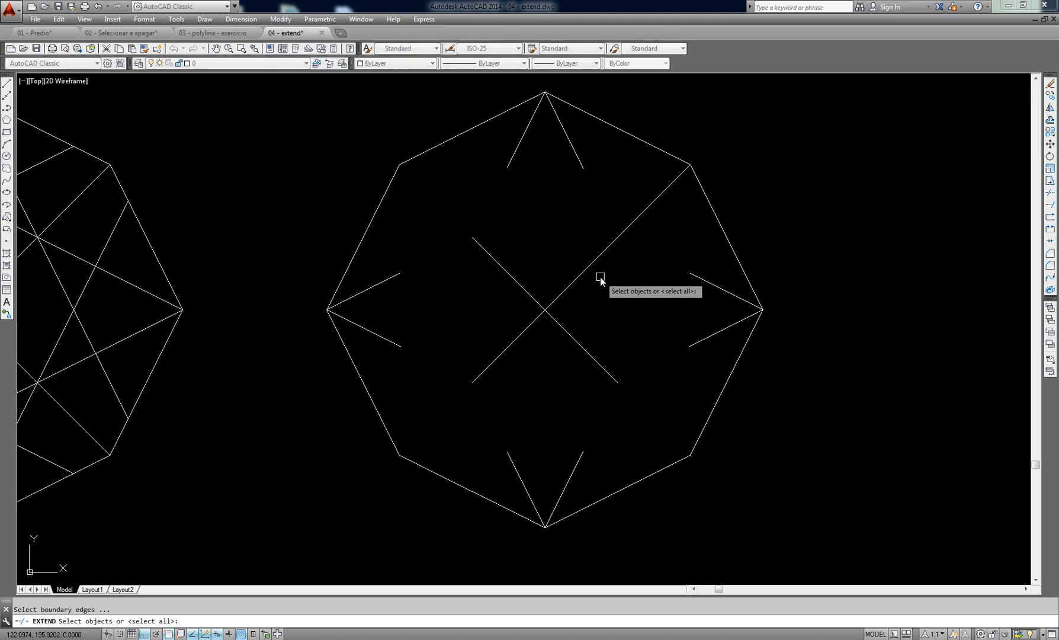
click(407, 161)
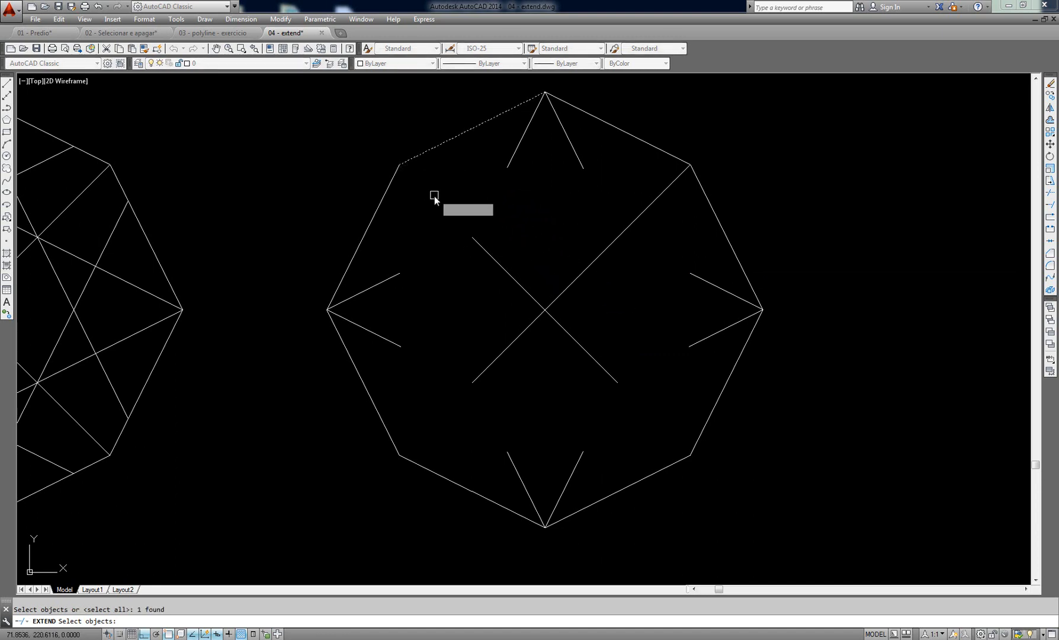
key(Return)
click(482, 251)
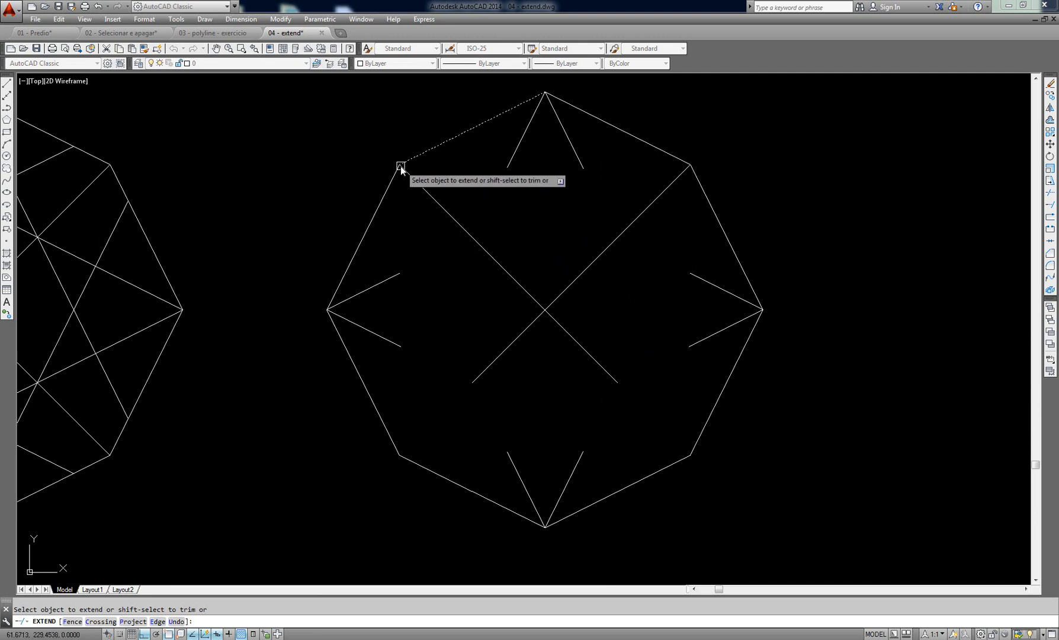
key(Return)
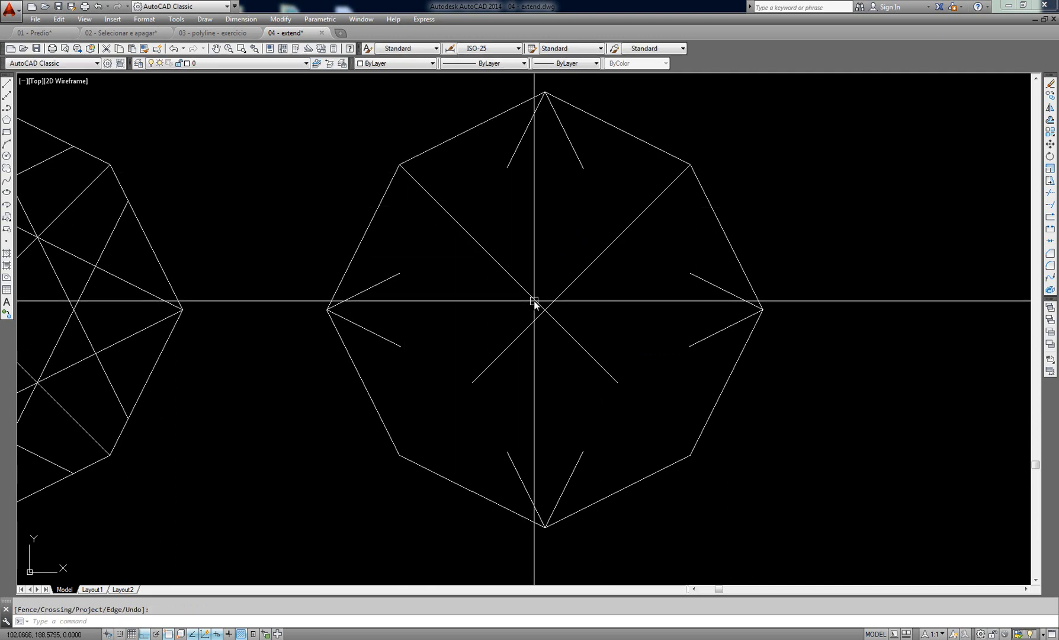
Step: Extend the lower-right arm of the right octagon's cross to the edge between its right and lower-right corners
text(ex)
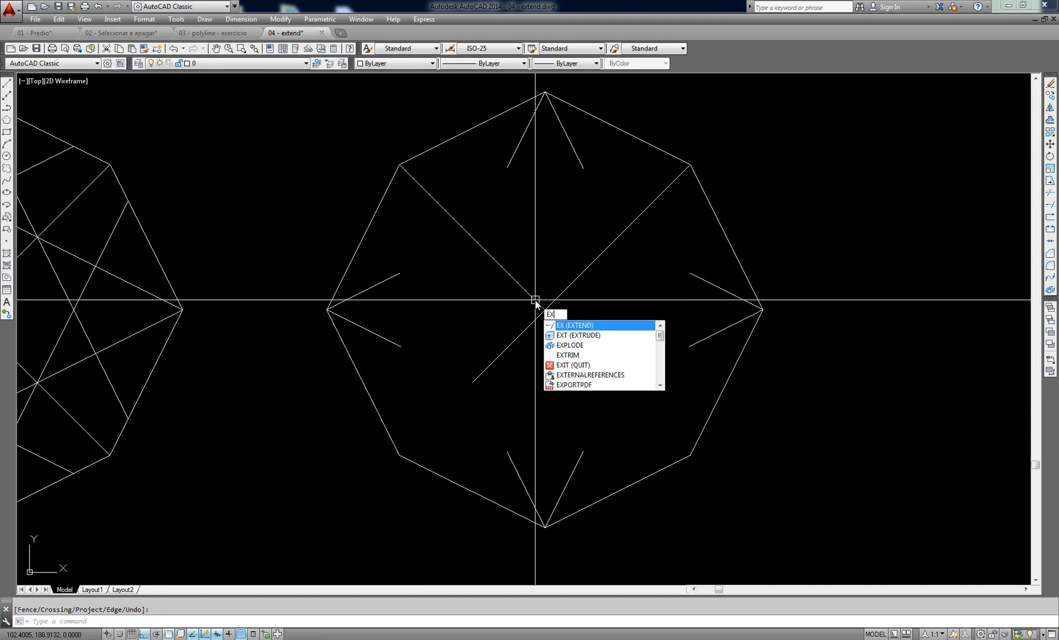
key(Return)
click(693, 445)
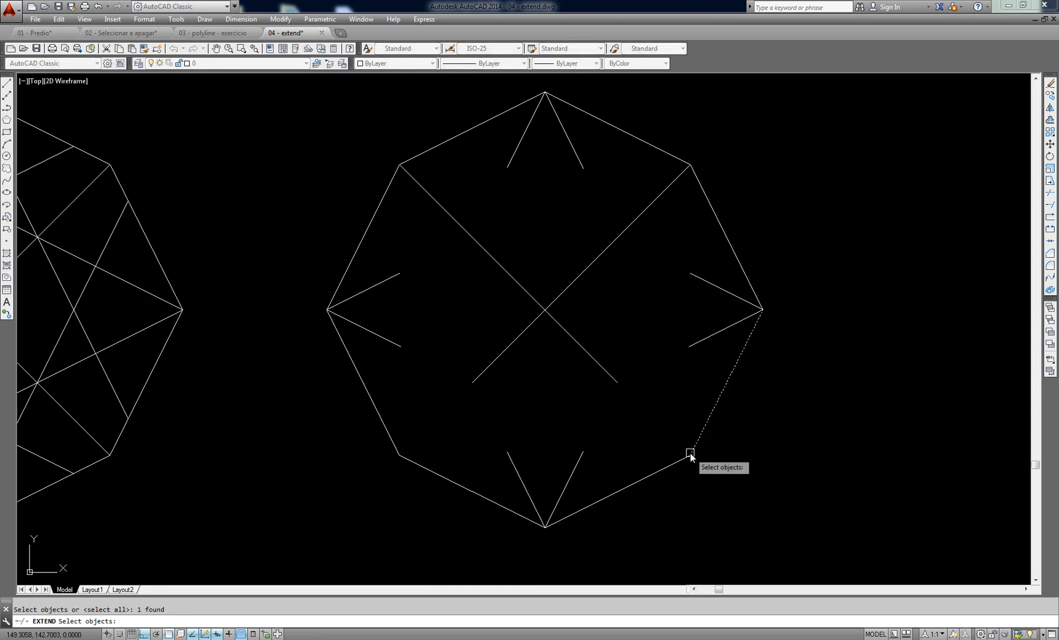
key(Return)
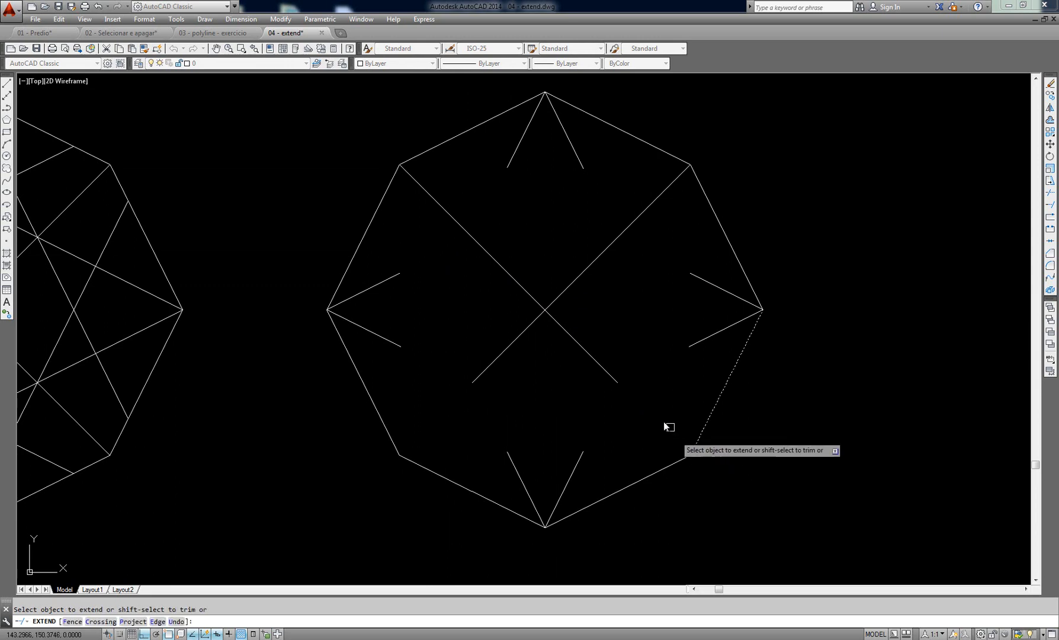
click(611, 375)
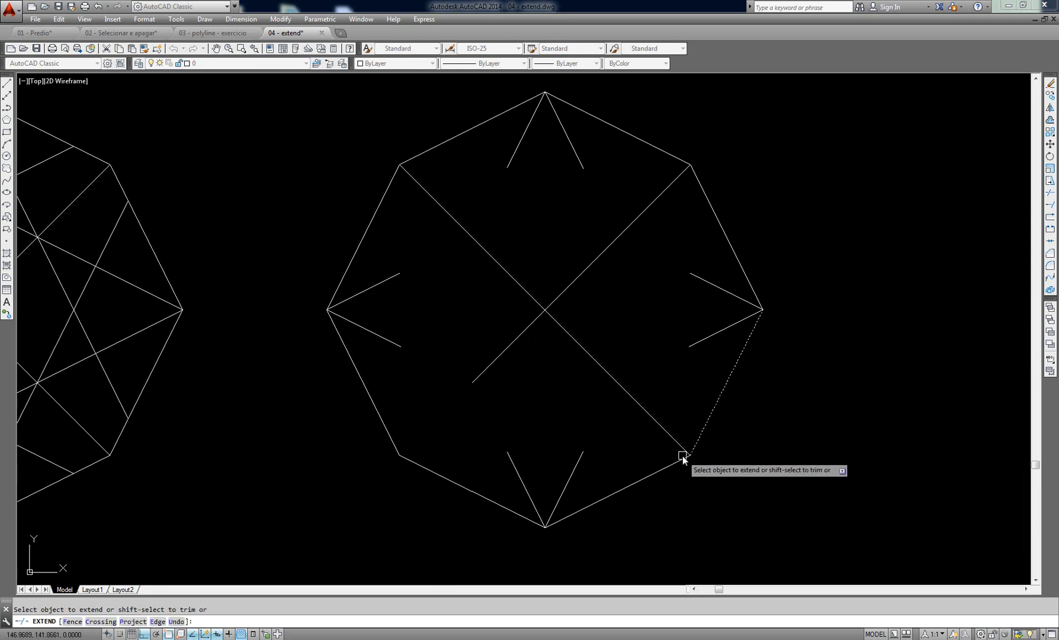
key(Return)
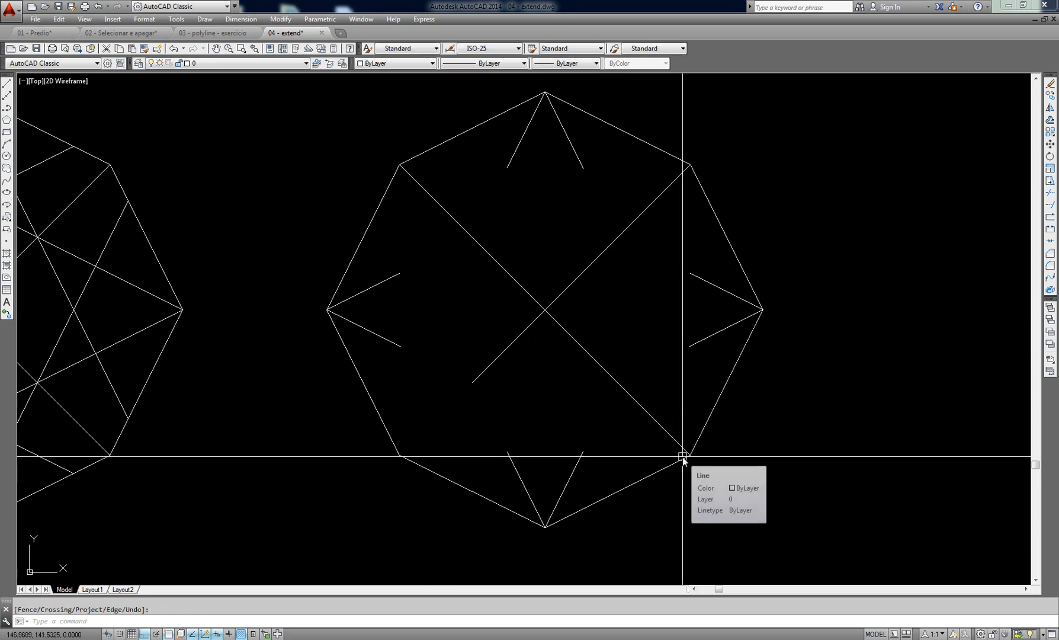
Step: Extend the lower-left arm of the right octagon's cross to the edge between its bottom and lower-left corners
text(ex)
key(Return)
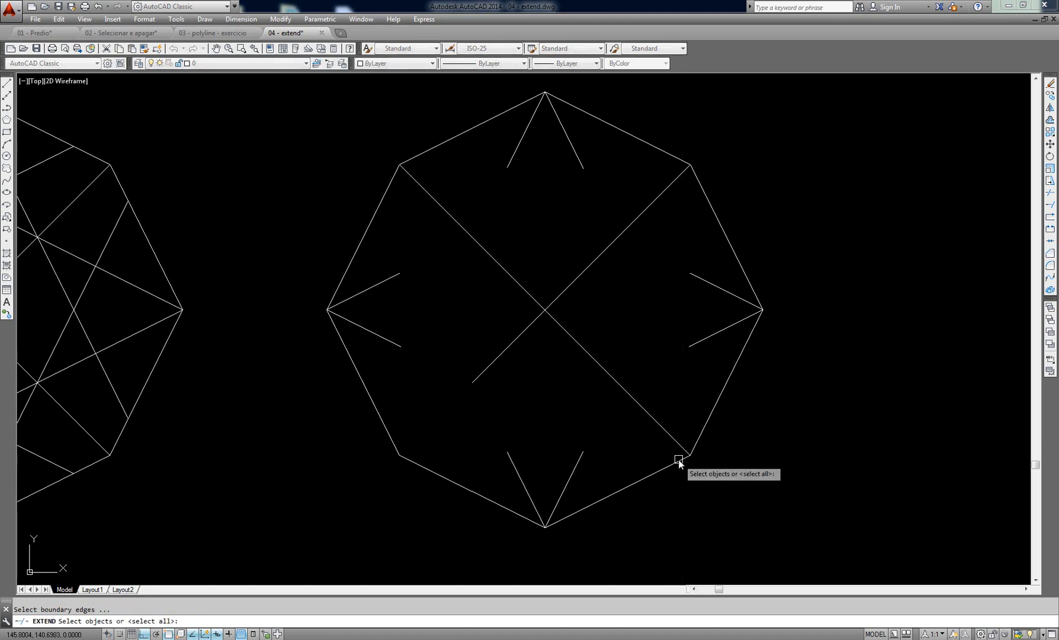
click(405, 460)
key(Return)
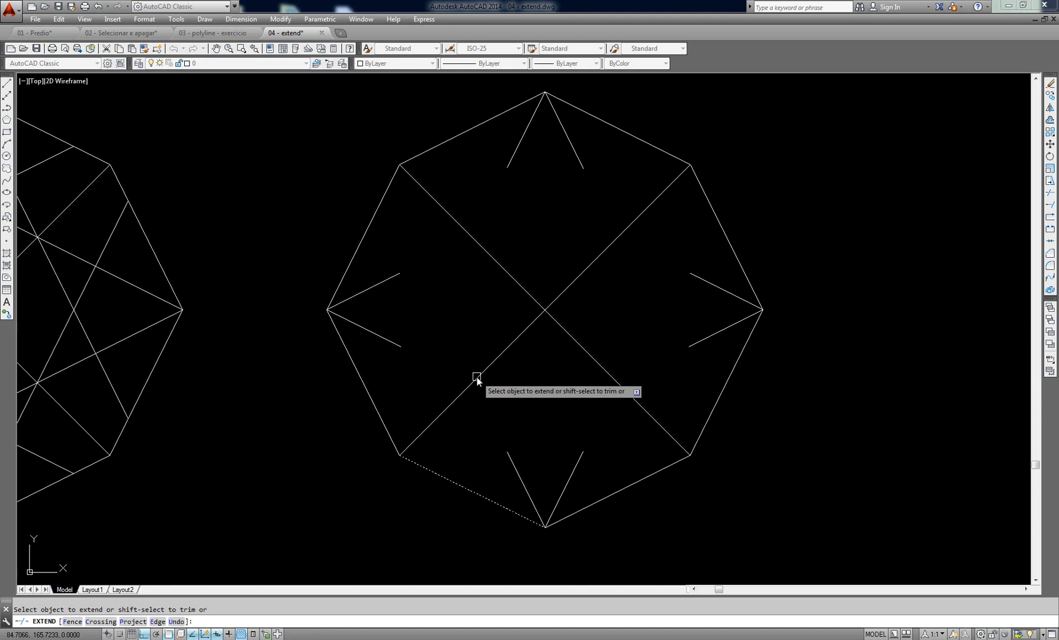
key(Return)
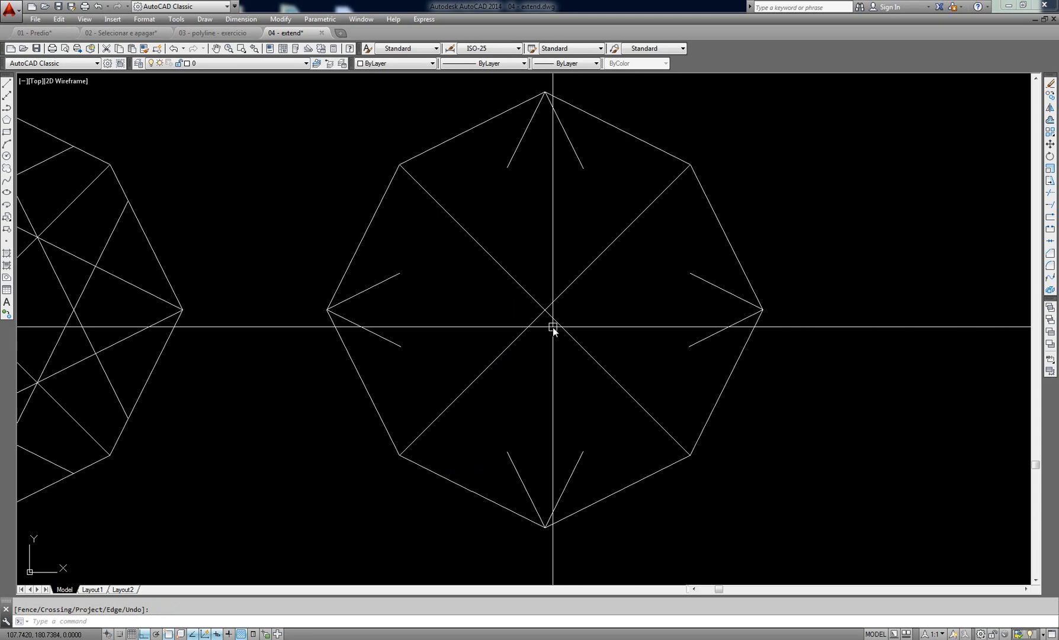
Step: Try extending the right-hand short line from the right octagon's top corner with all objects as boundaries, and undo the extension
mouse_move(248, 386)
middle_down()
mouse_move(608, 387)
mouse_move(281, 386)
middle_up()
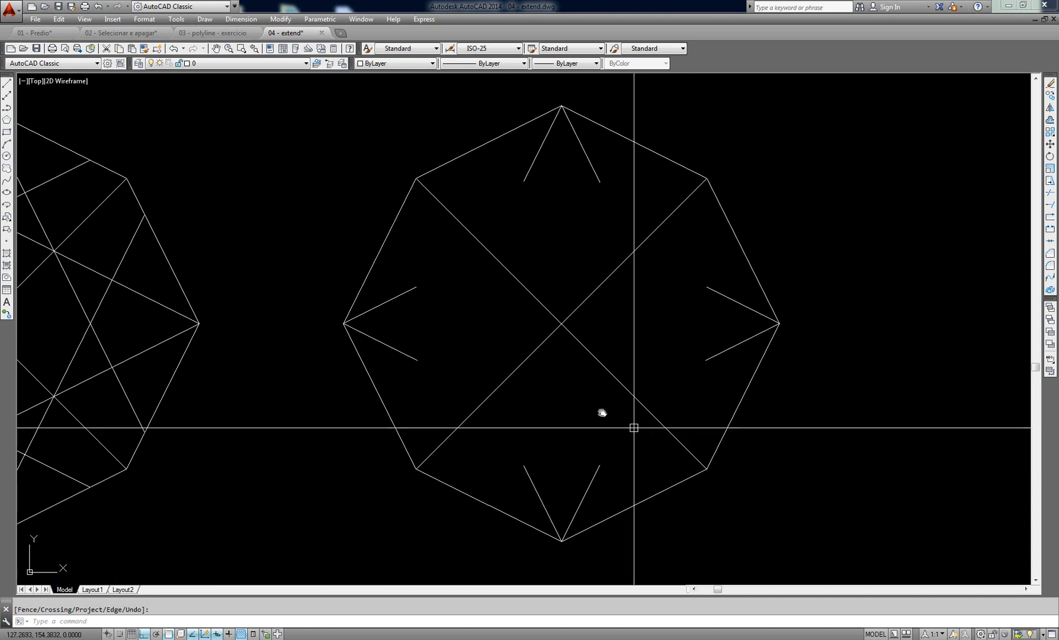
middle_drag(684, 336, 671, 329)
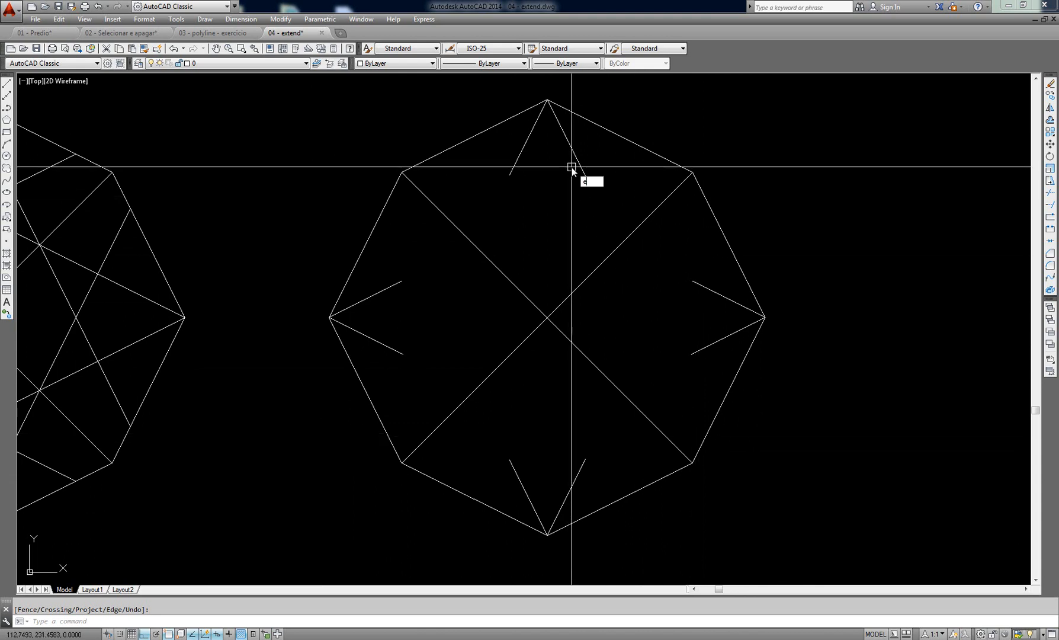
text(x)
key(Return)
key(Return)
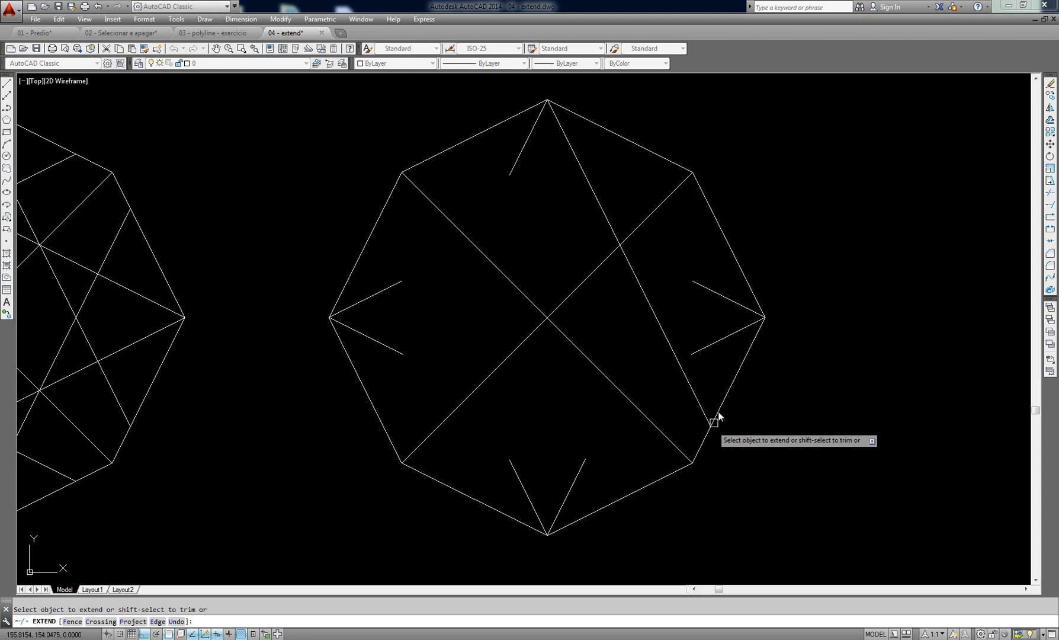
key(Escape)
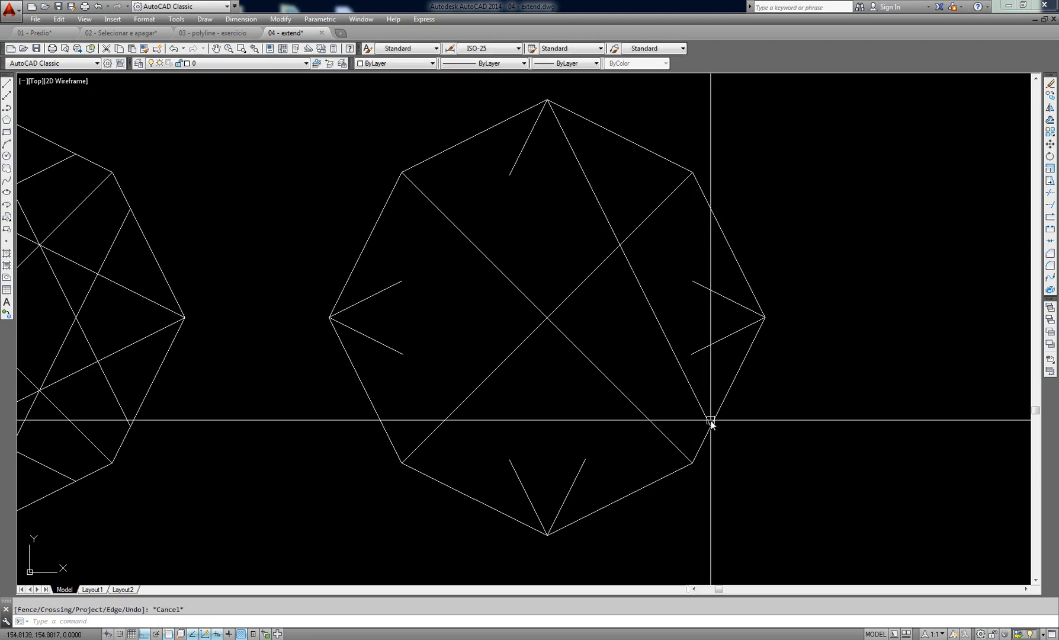
key(ctrl+z)
key(Escape)
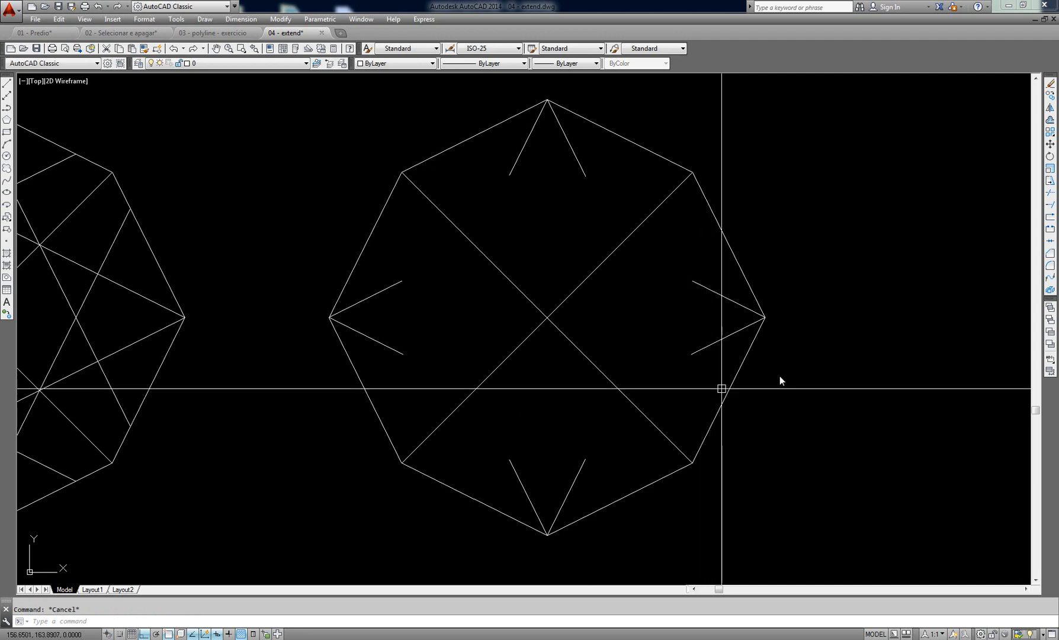
Step: Extend the right-hand short line from the right octagon's top corner to the edge between its right and lower-right corners
text(EX)
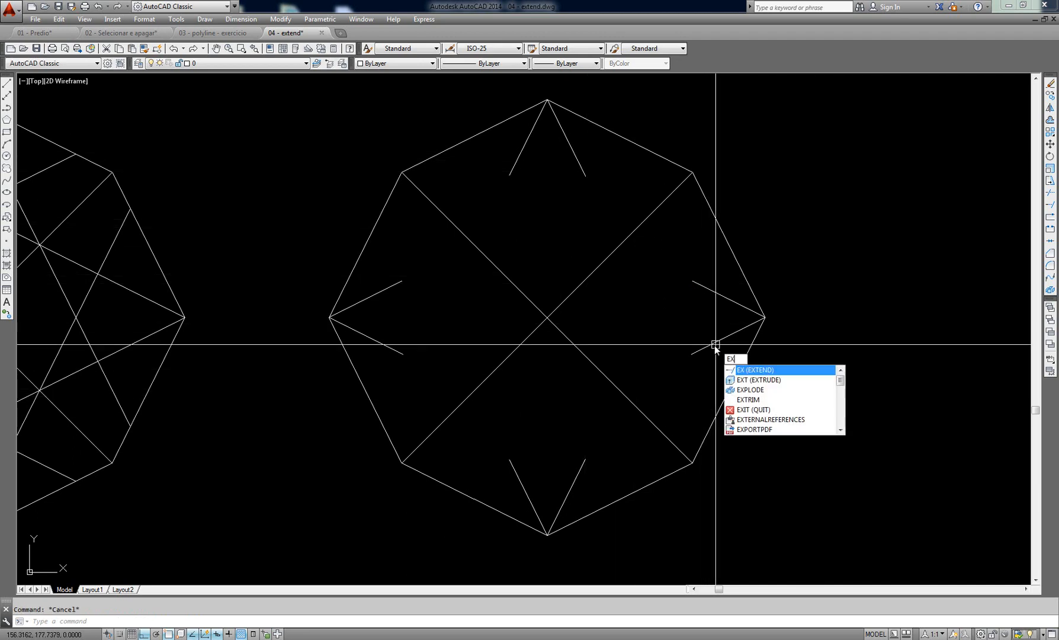
key(Return)
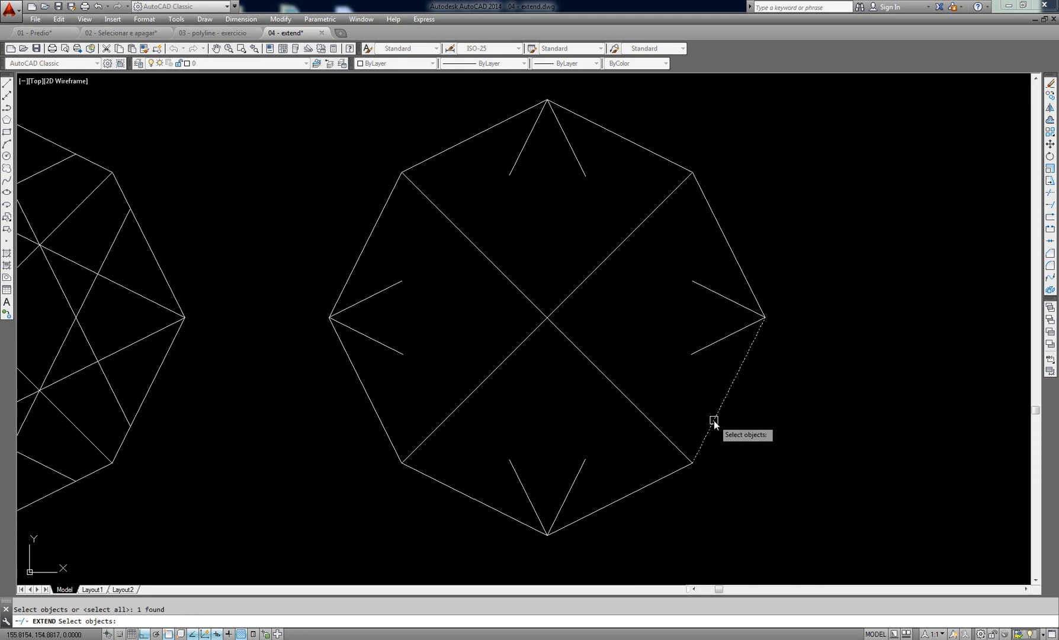
key(Return)
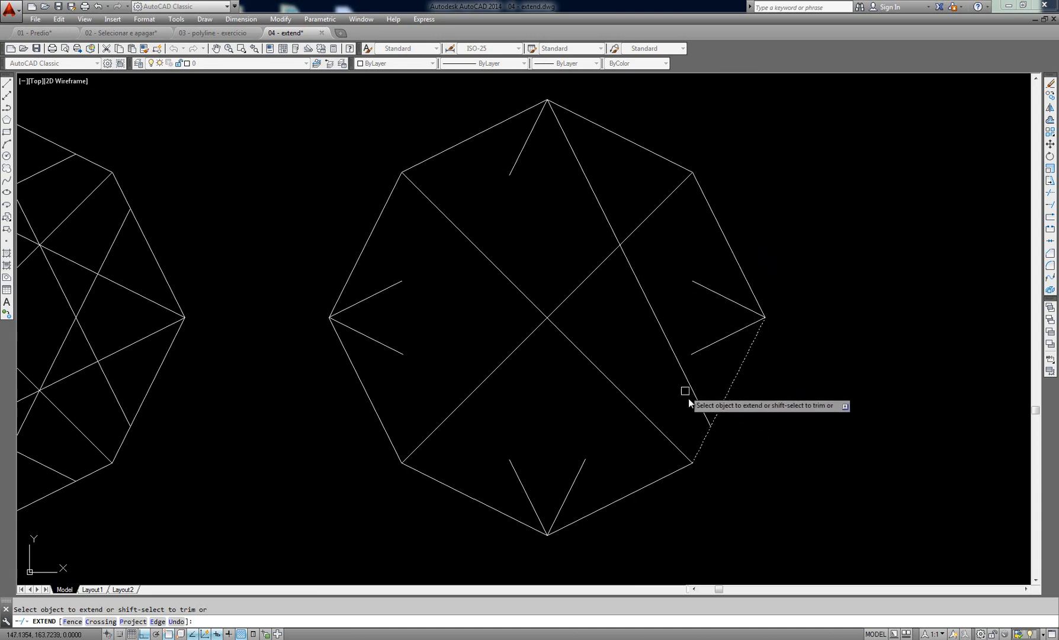
click(699, 445)
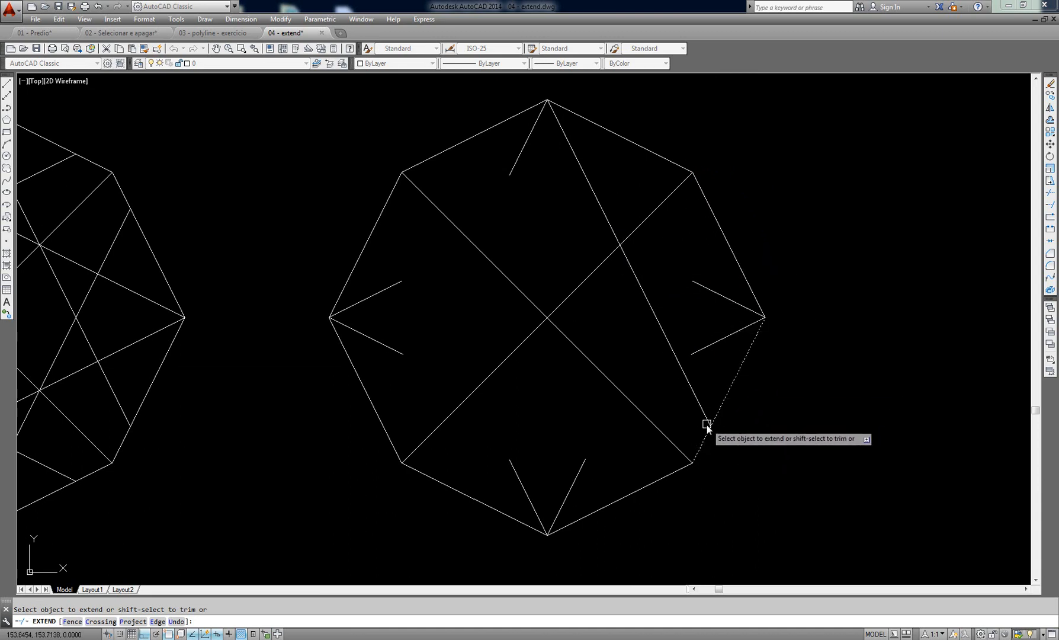
key(Return)
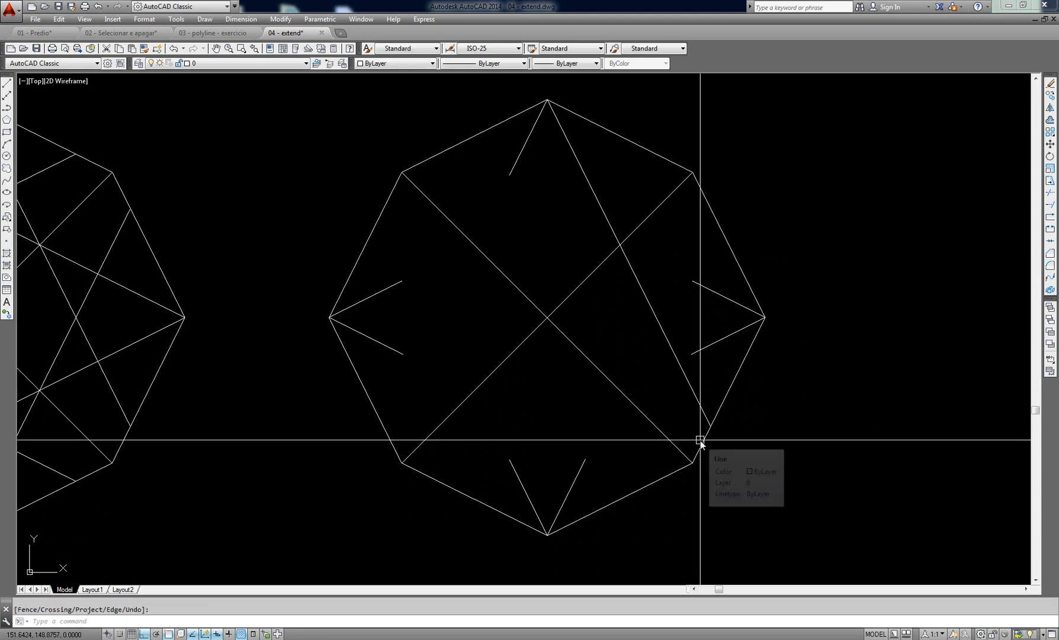
Step: Extend the left-hand short line from the right octagon's top corner to the edge between its left and lower-left corners
text(ex)
key(Return)
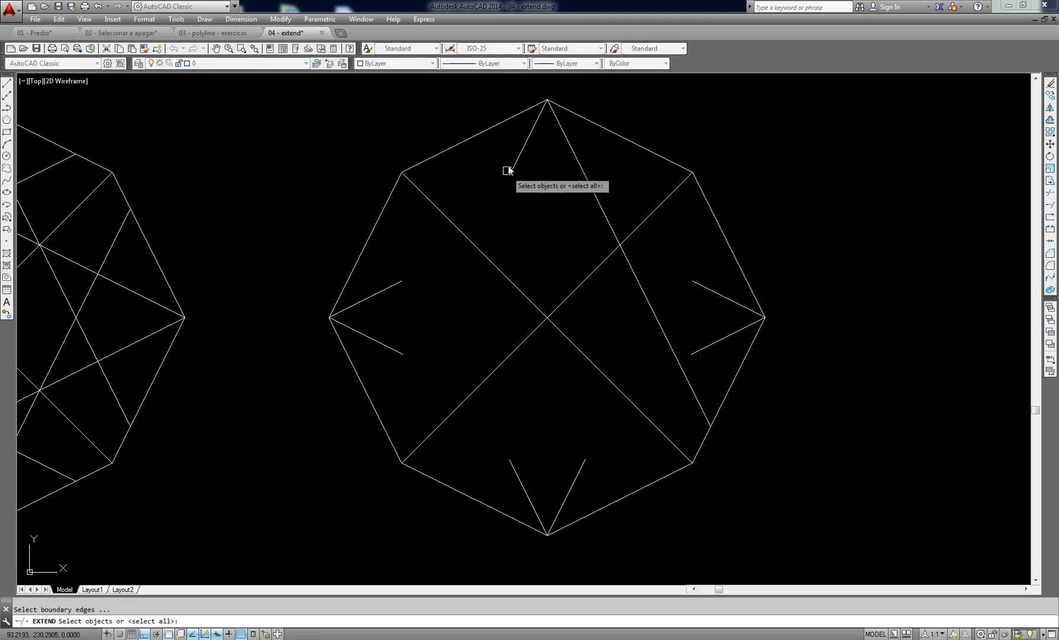
click(382, 425)
key(Return)
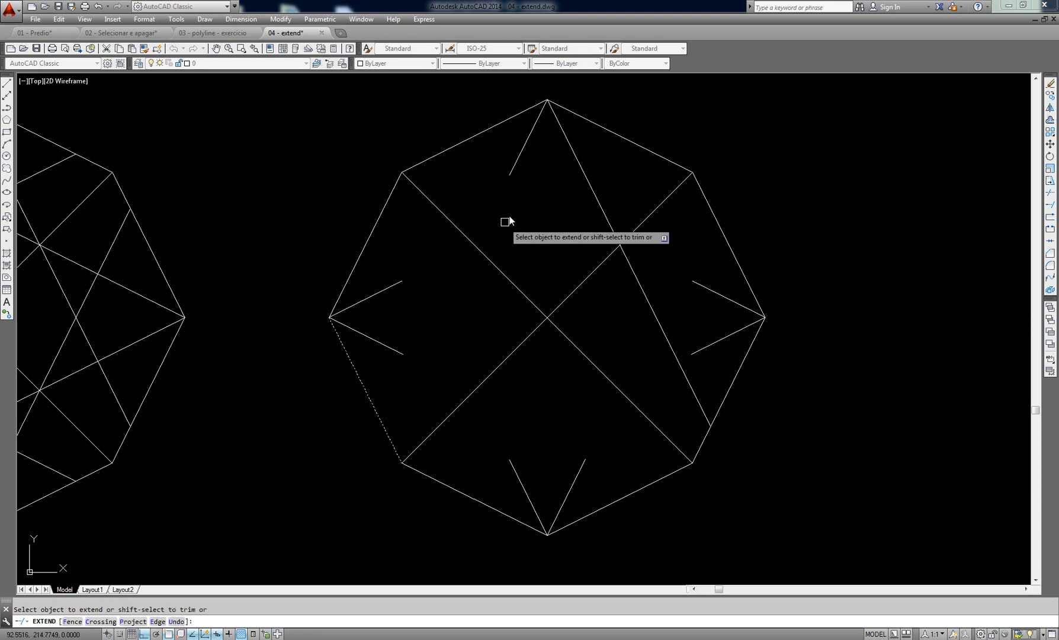
click(513, 173)
key(Escape)
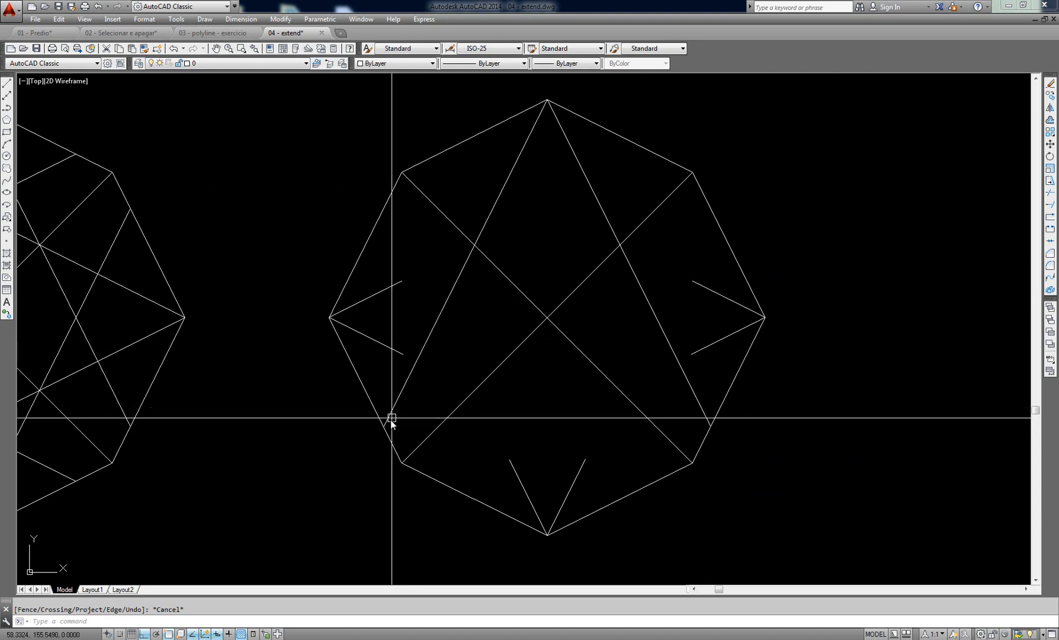
key(Escape)
Step: Extend the upper short line from the right octagon's left corner to the edge between its top and upper-right corners
text(ex)
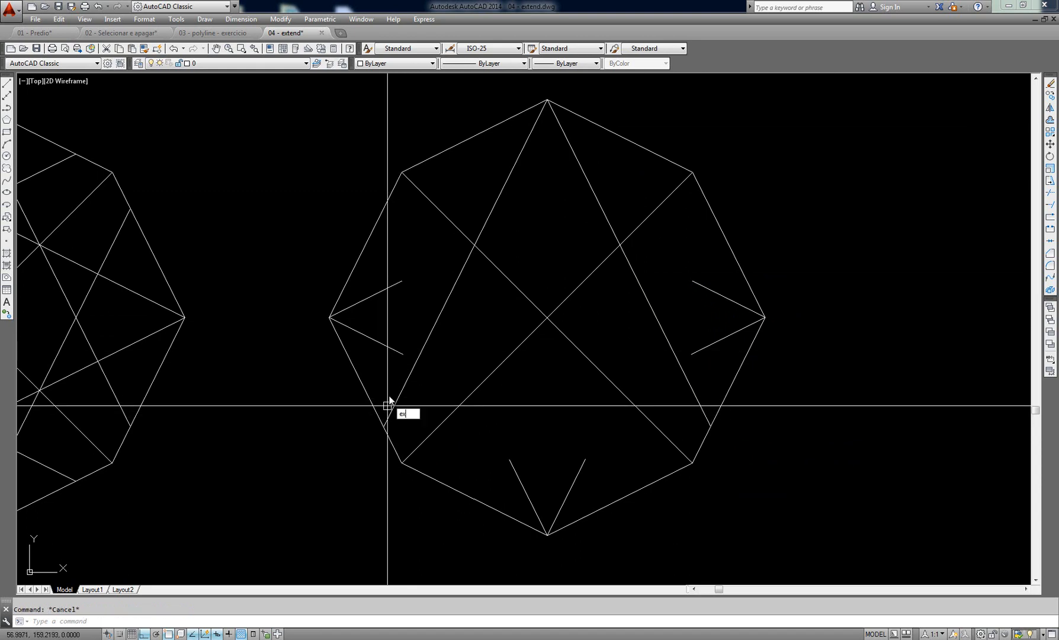
key(Return)
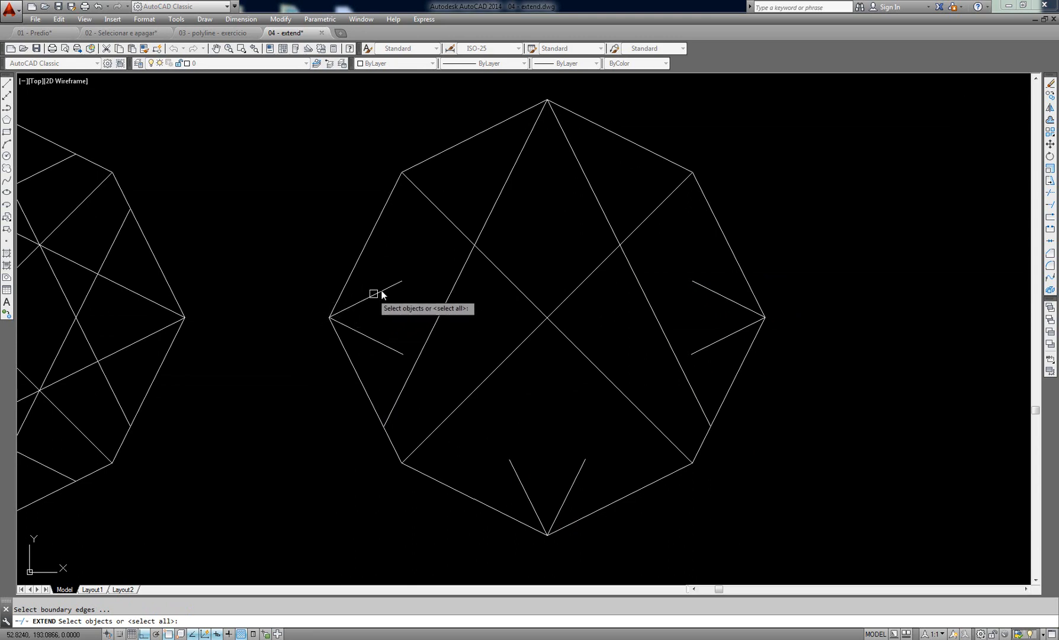
click(661, 159)
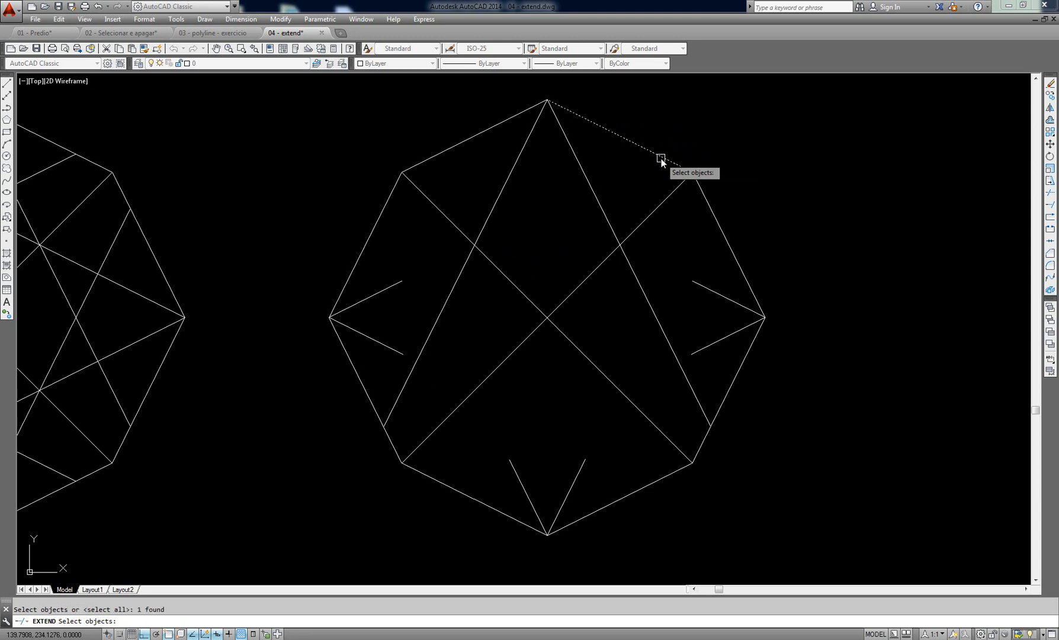
key(Return)
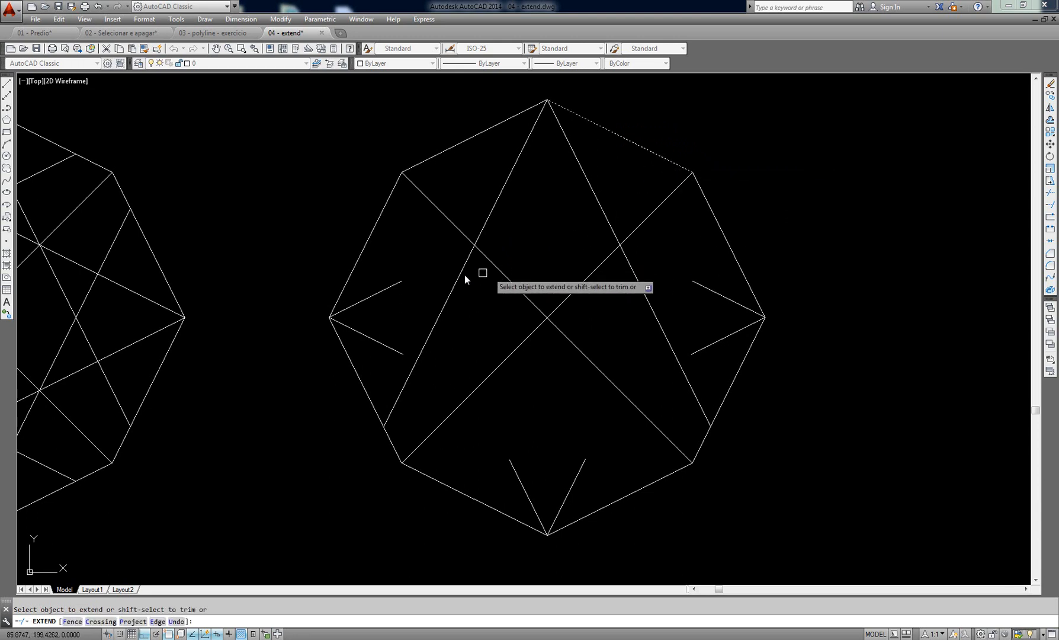
click(396, 281)
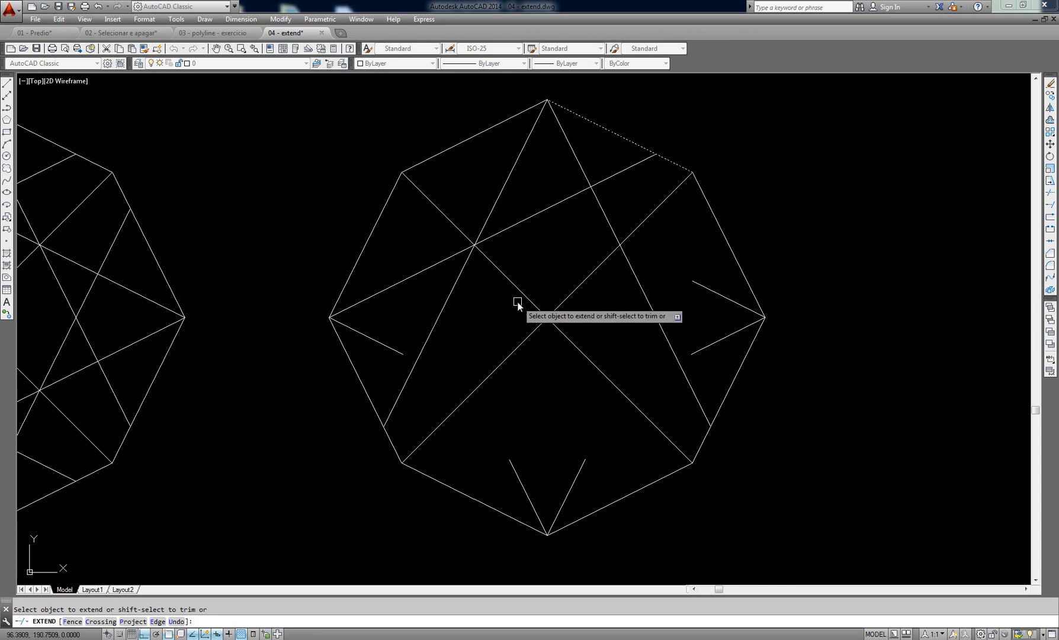
key(Return)
Step: Extend the lower short line from the right octagon's left corner to the edge between its bottom and lower-right corners
text(ex)
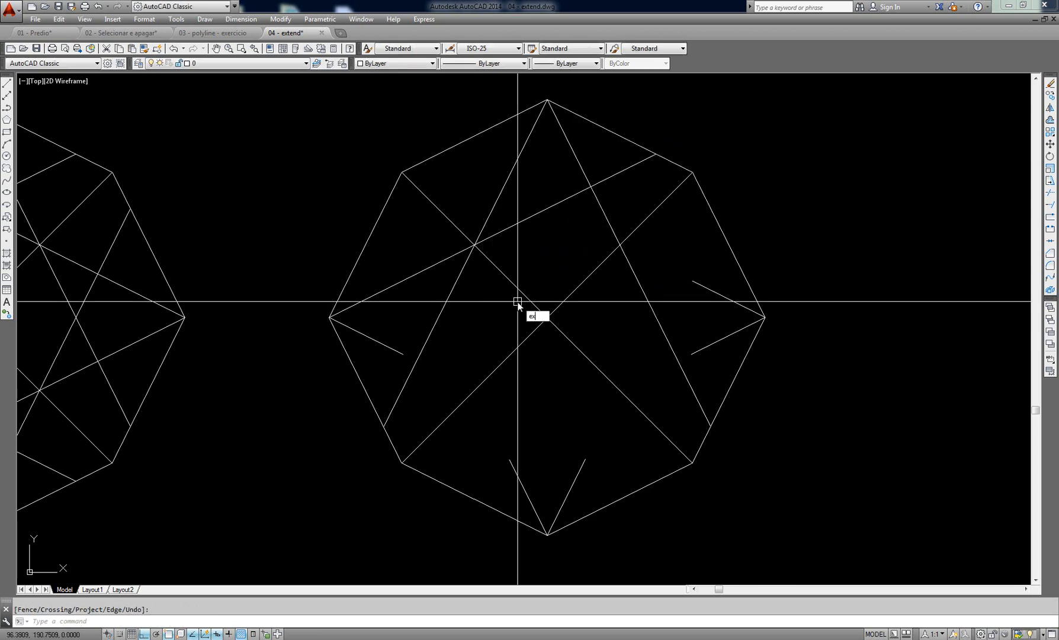
key(Return)
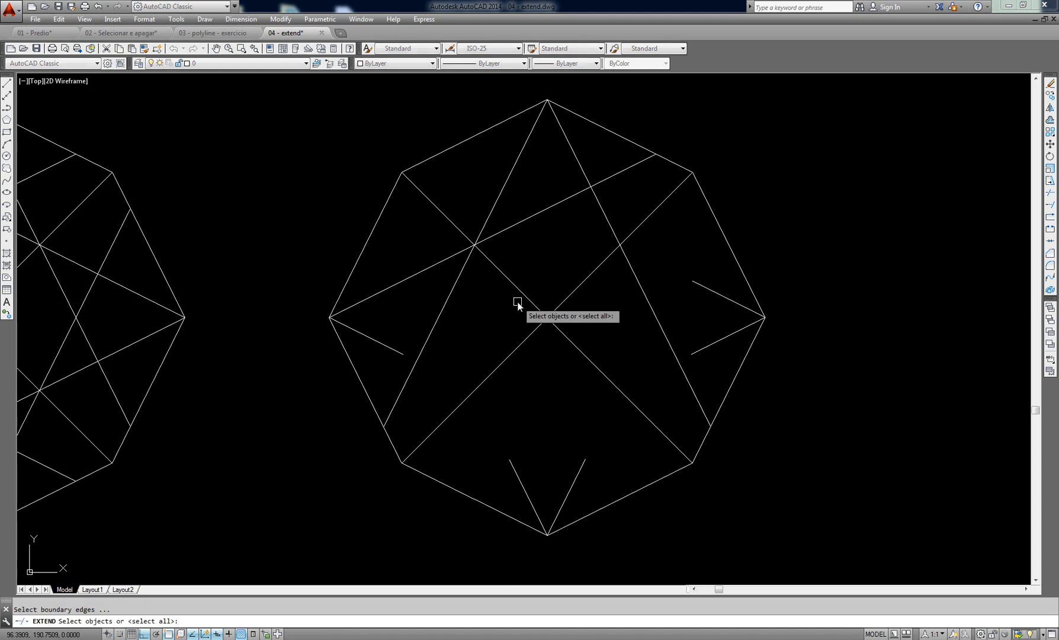
click(670, 472)
key(Return)
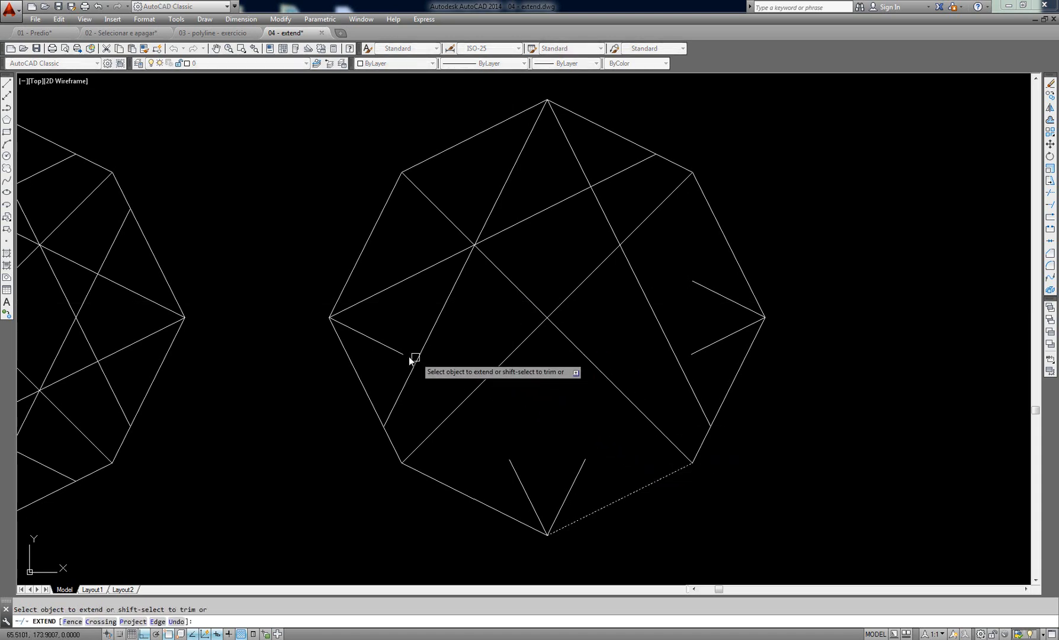
click(398, 353)
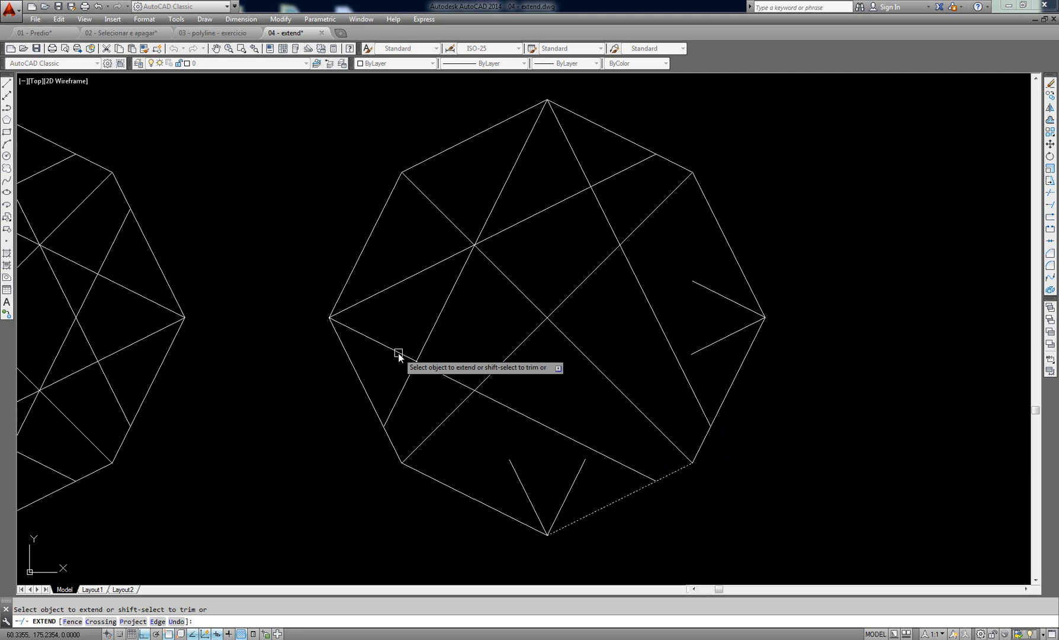
key(Return)
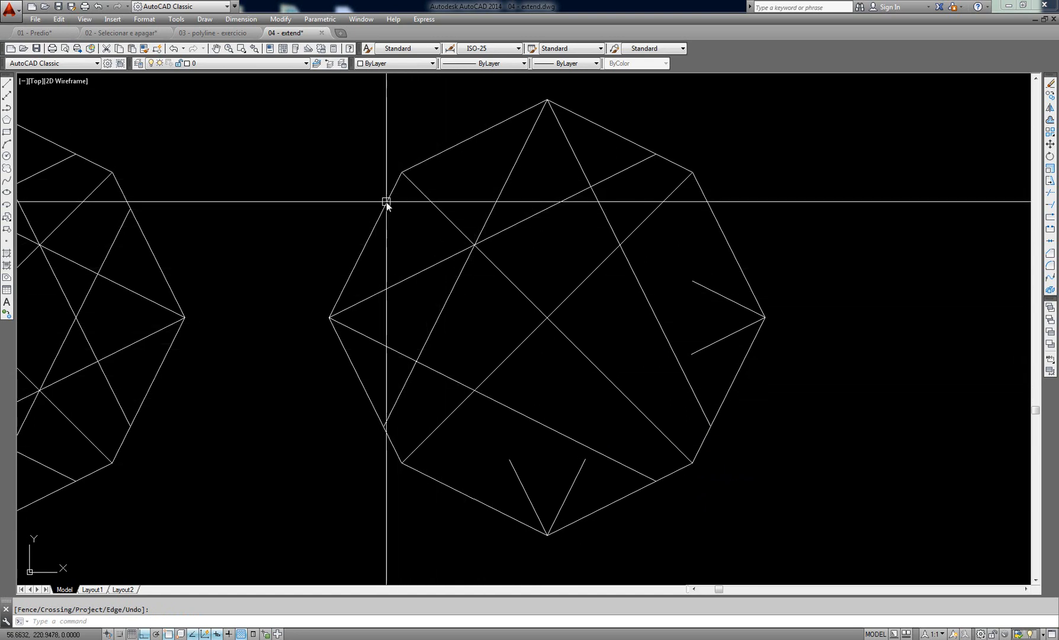
Step: Try extending the left-hand short line from the right octagon's bottom corner to its upper-left edge, and undo the extension
text(e)
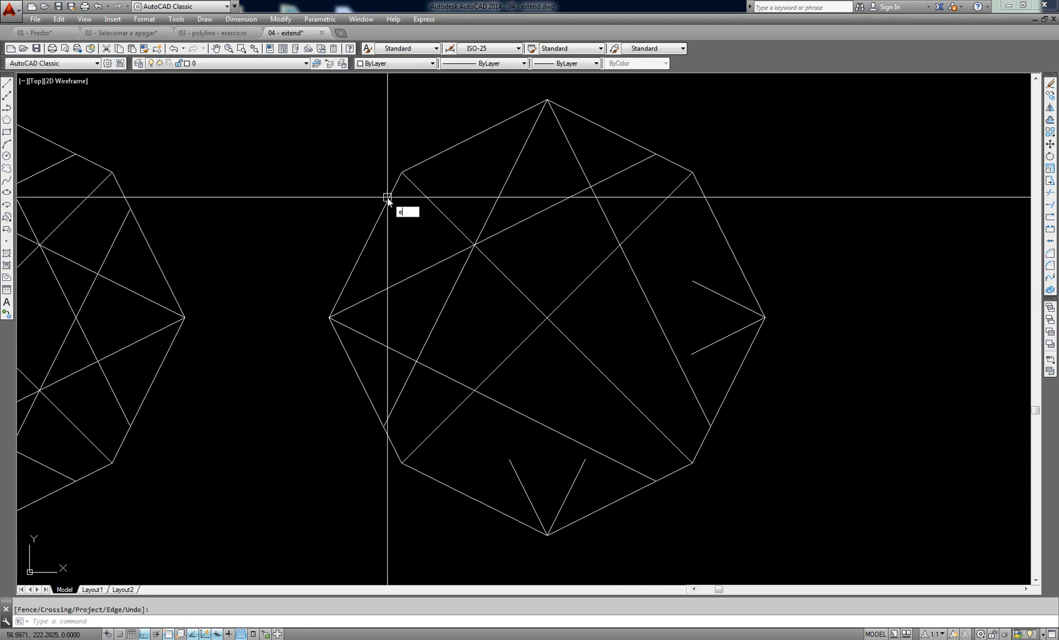
key(Return)
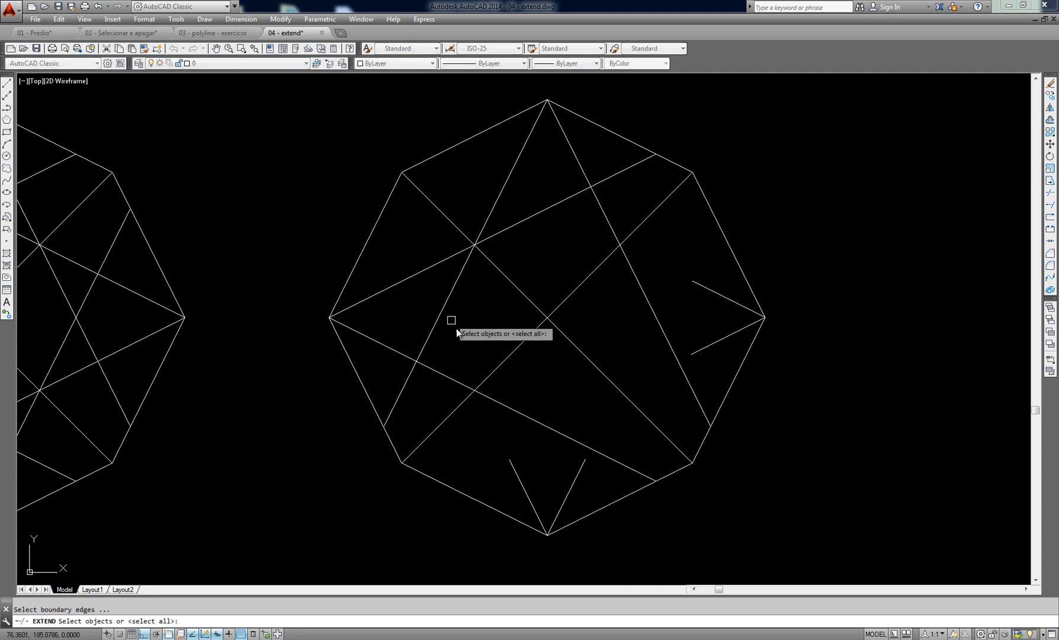
click(388, 203)
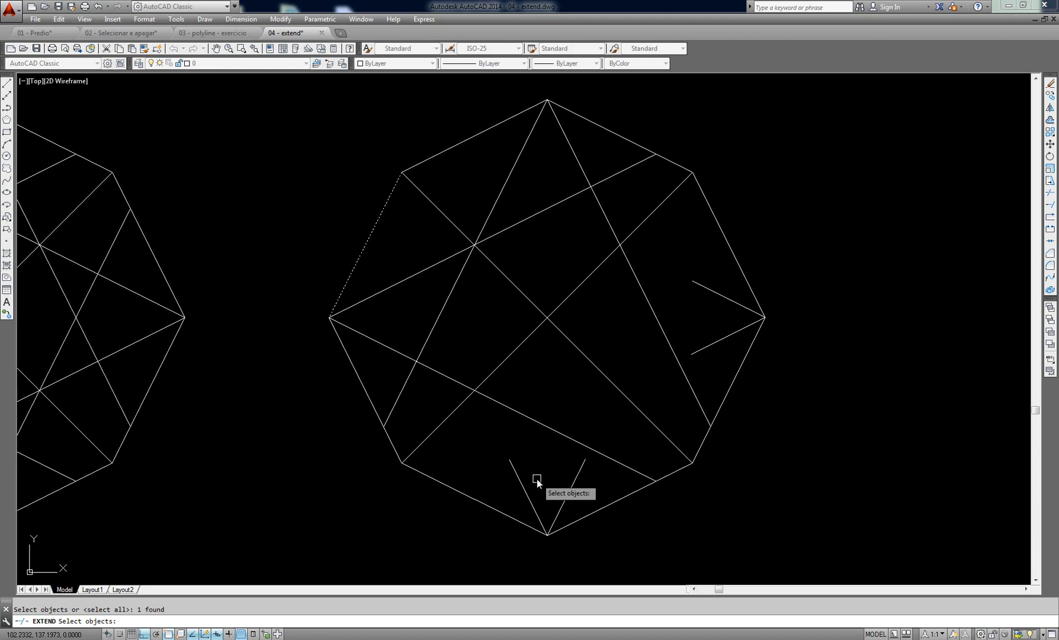
key(Return)
click(511, 464)
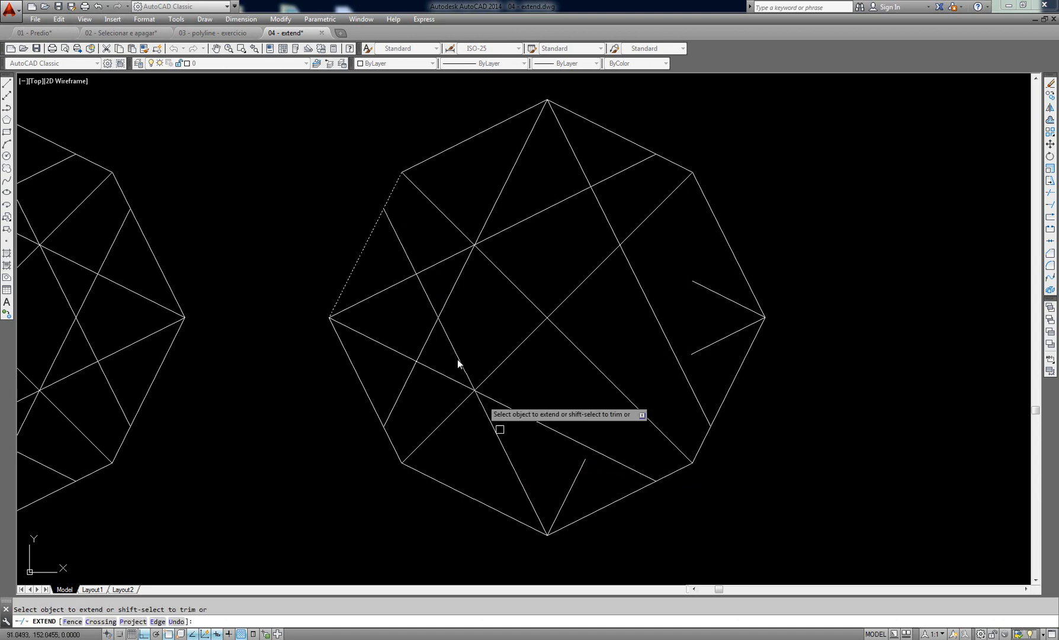
key(Escape)
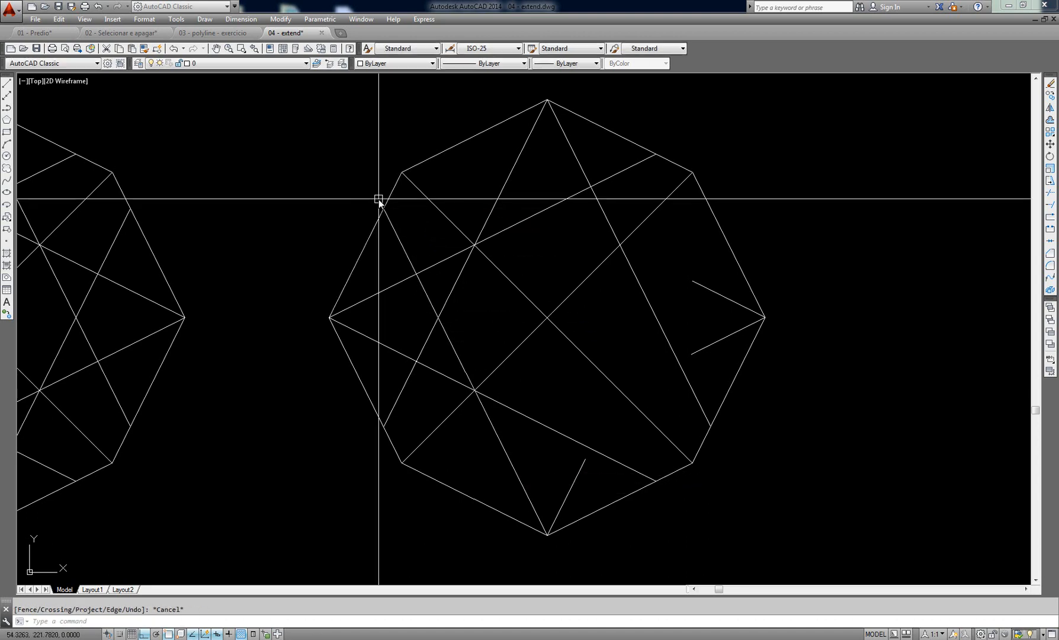
text(u)
key(Return)
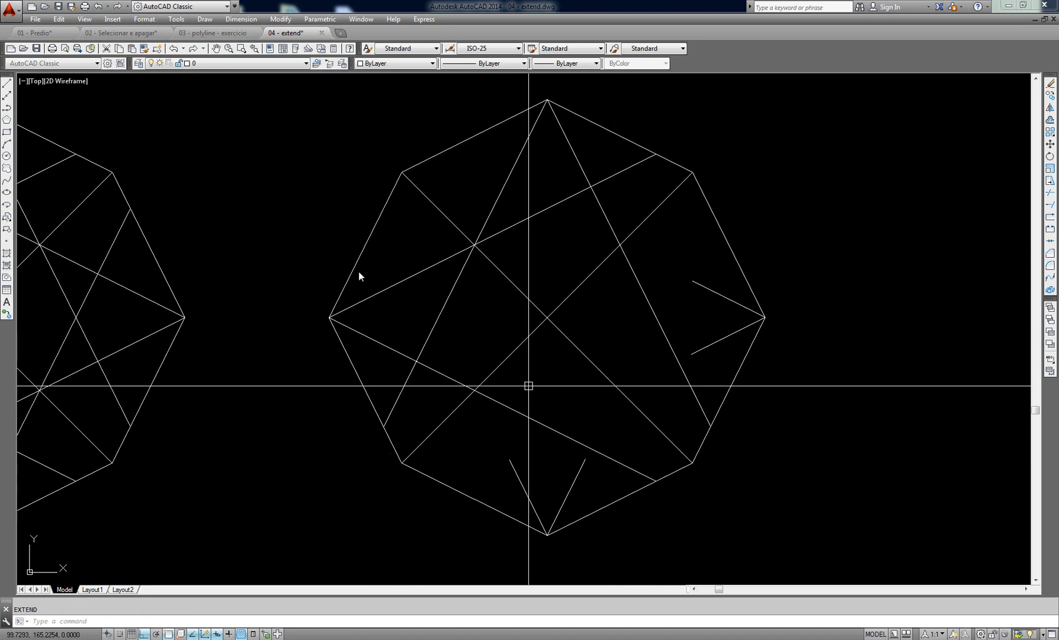
Step: Try extending the left-hand short line from the right octagon's bottom corner with all objects as boundaries, and undo the extension
key(Escape)
text(ex)
key(Return)
key(Return)
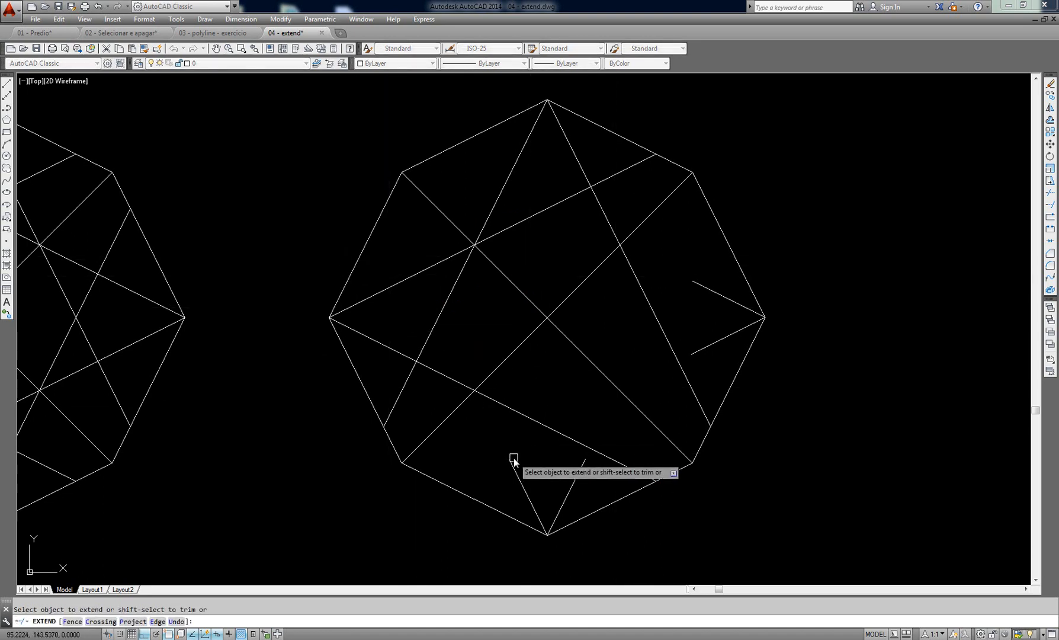
click(511, 462)
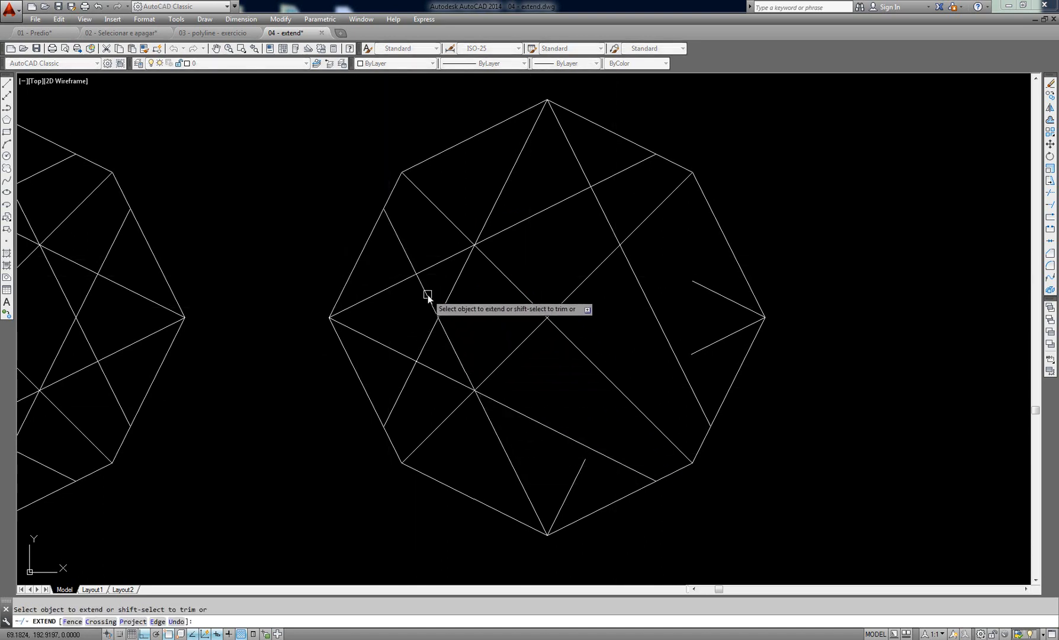
click(428, 295)
key(Escape)
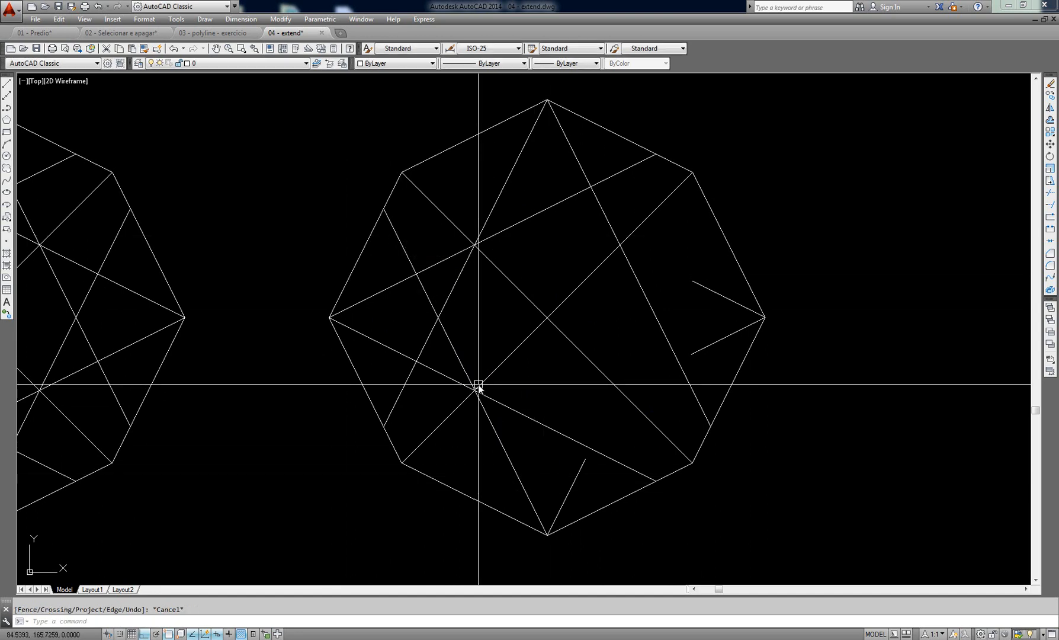
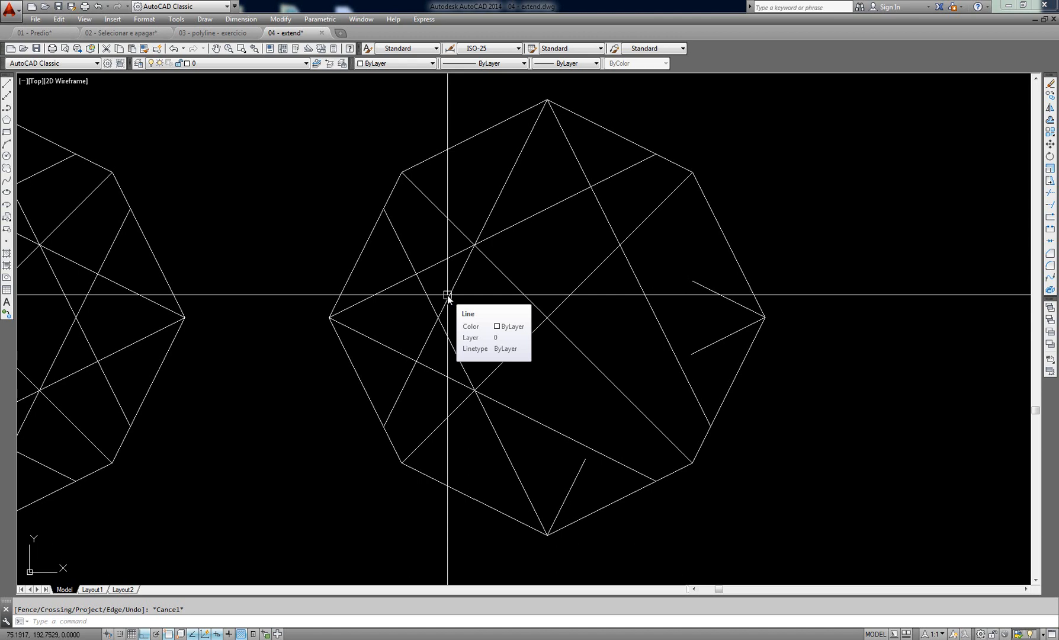
key(Escape)
text(u)
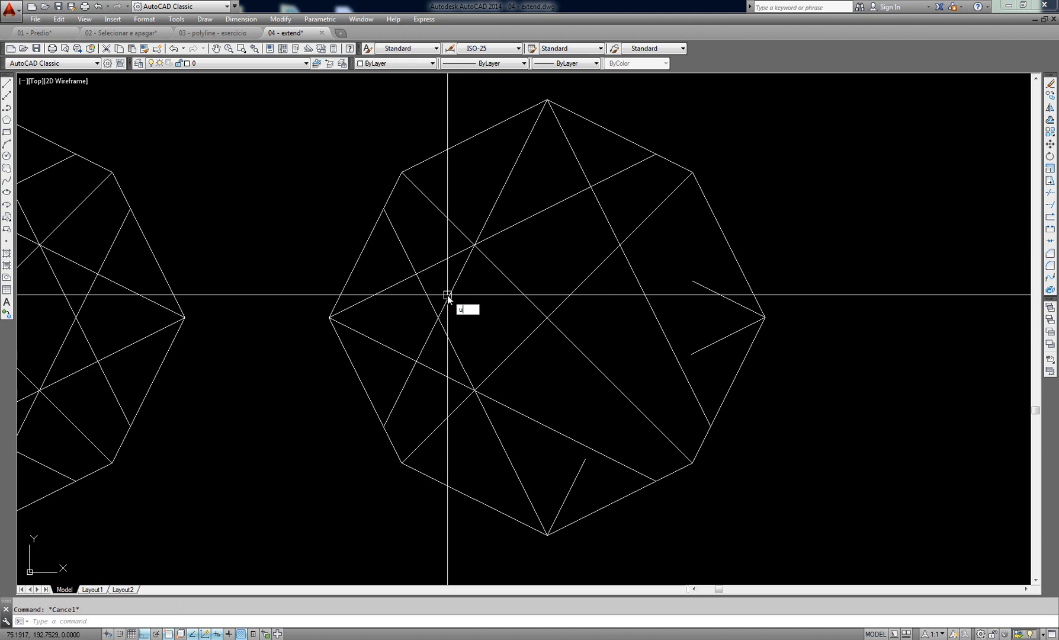
key(Return)
key(Escape)
Step: Extend the left-hand short line from the right octagon's bottom corner to the edge between its left and upper-left corners
key(Return)
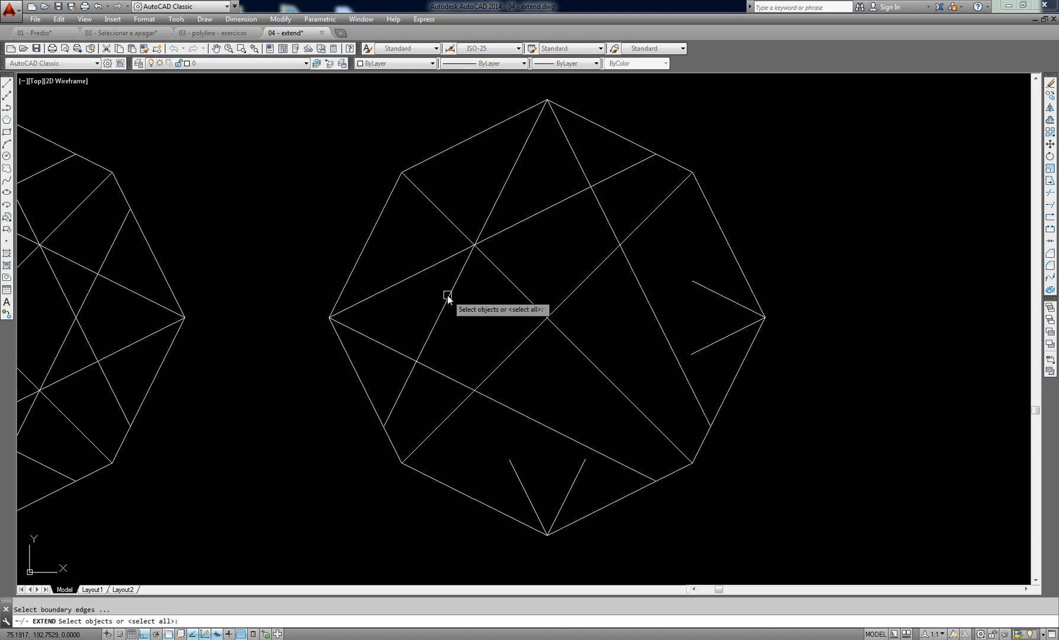
click(379, 220)
key(Return)
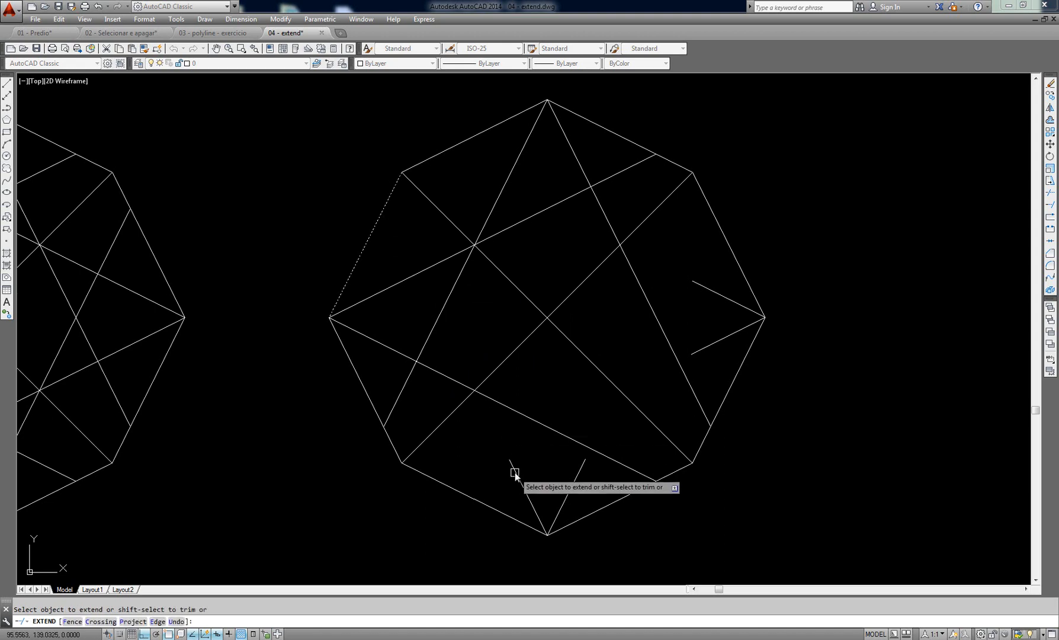
click(515, 472)
key(Escape)
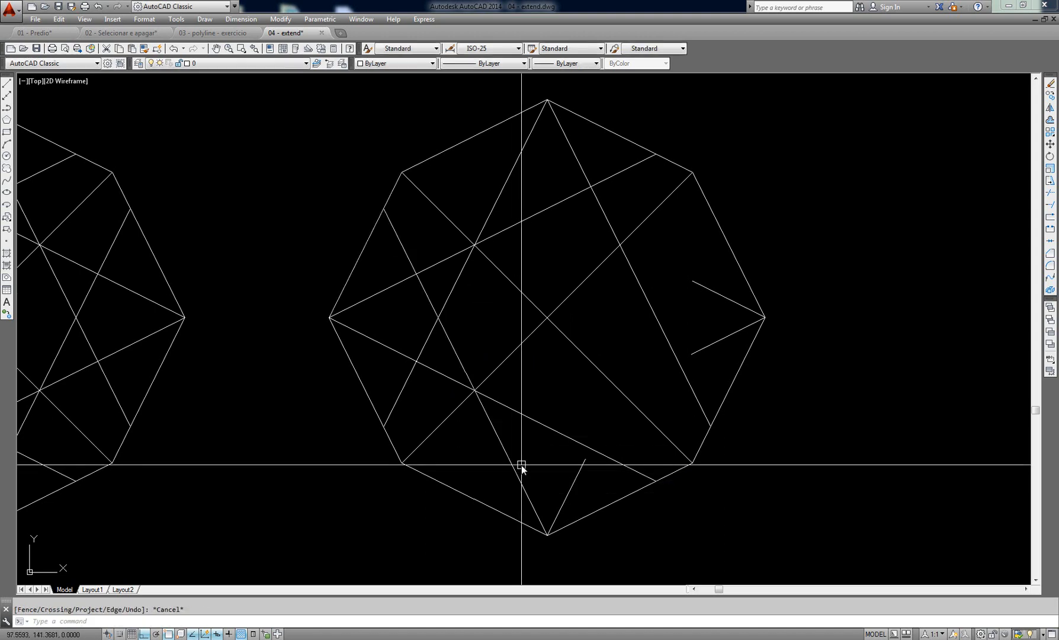
Step: Extend the right-hand short line from the right octagon's bottom corner to the edge between its right and upper-right corners
text(x)
key(Return)
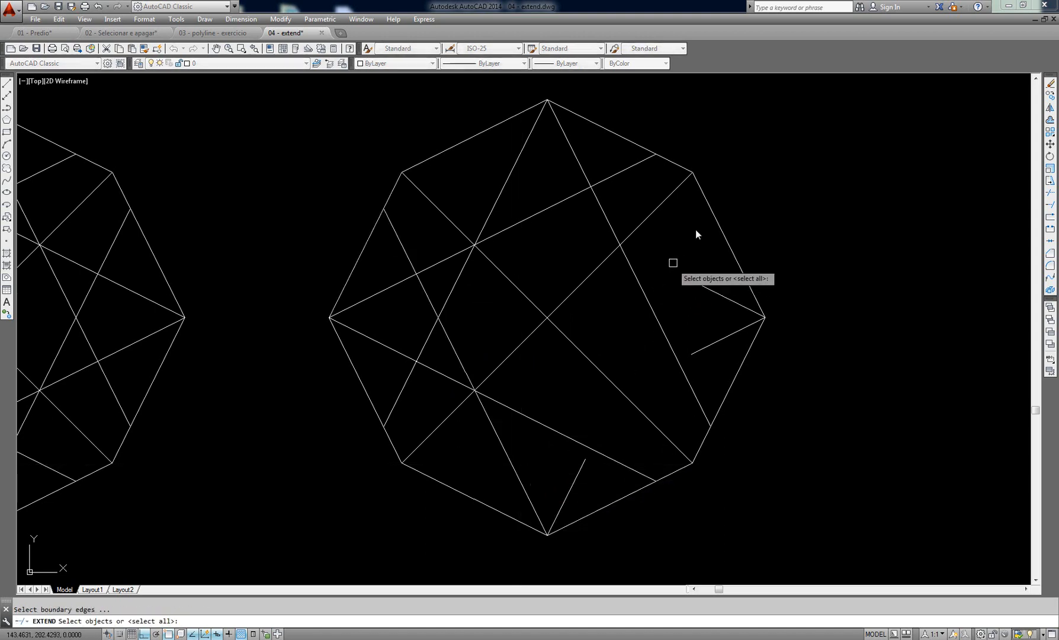
click(711, 212)
key(Return)
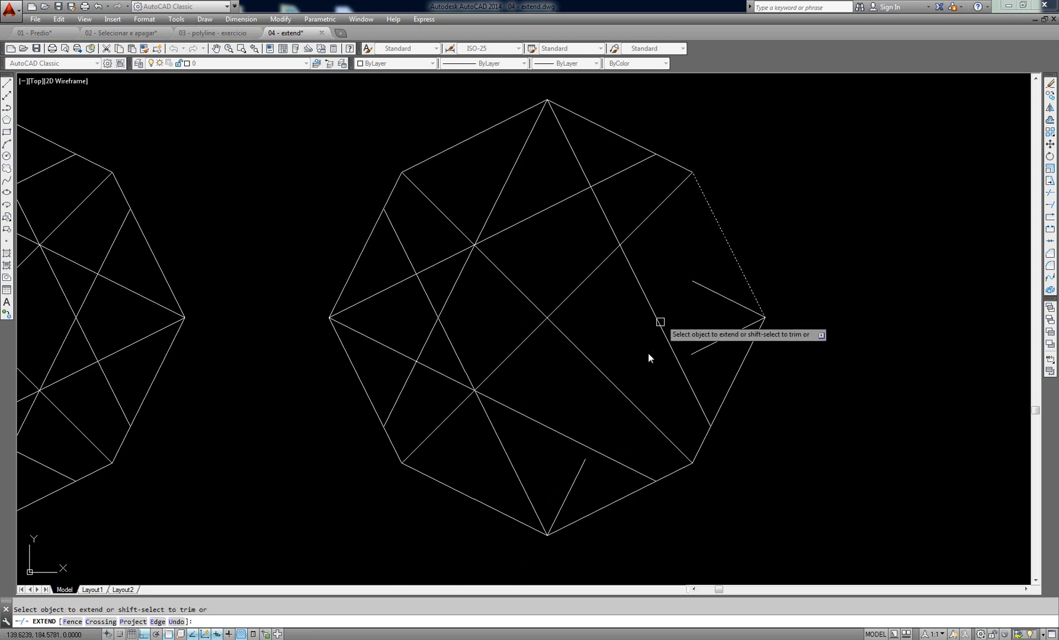
click(585, 460)
key(Escape)
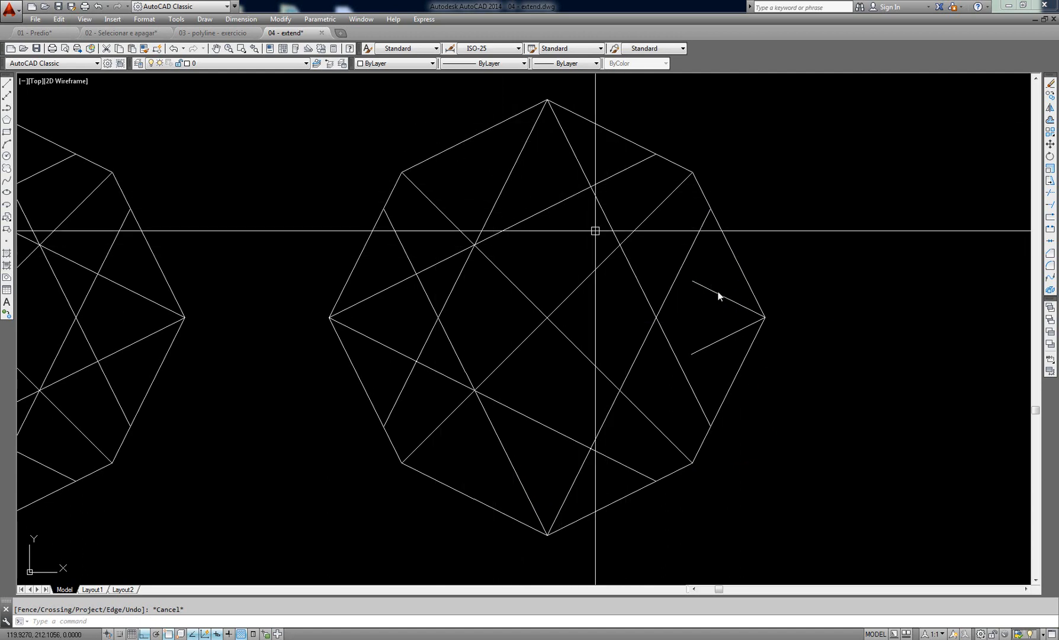
Step: Extend the upper short line from the right octagon's right corner to the edge between its top and upper-left corners
text(ex)
key(Return)
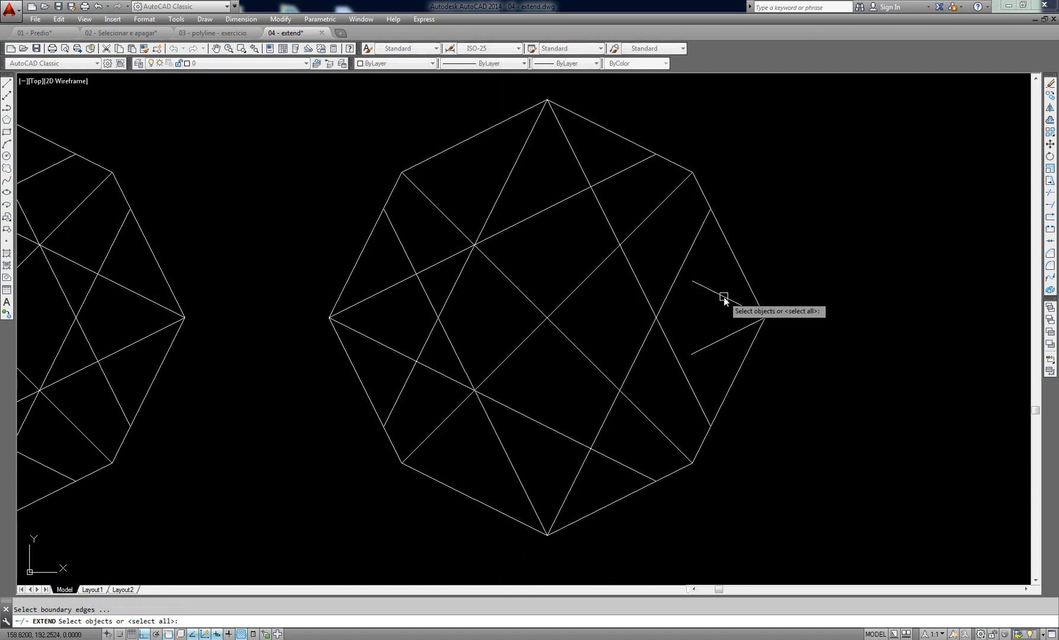
click(428, 160)
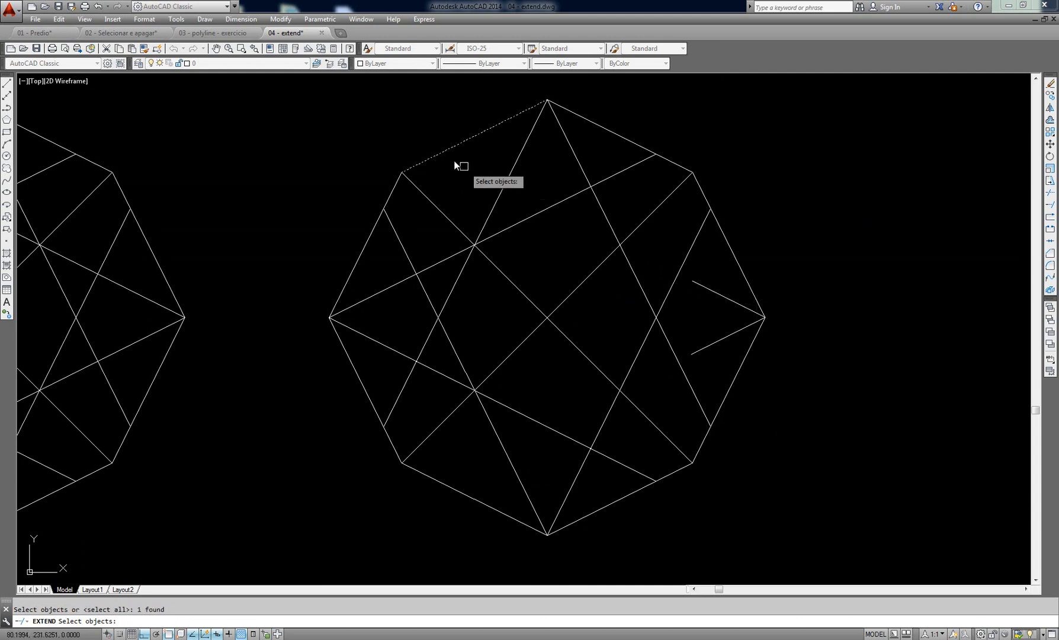
key(Return)
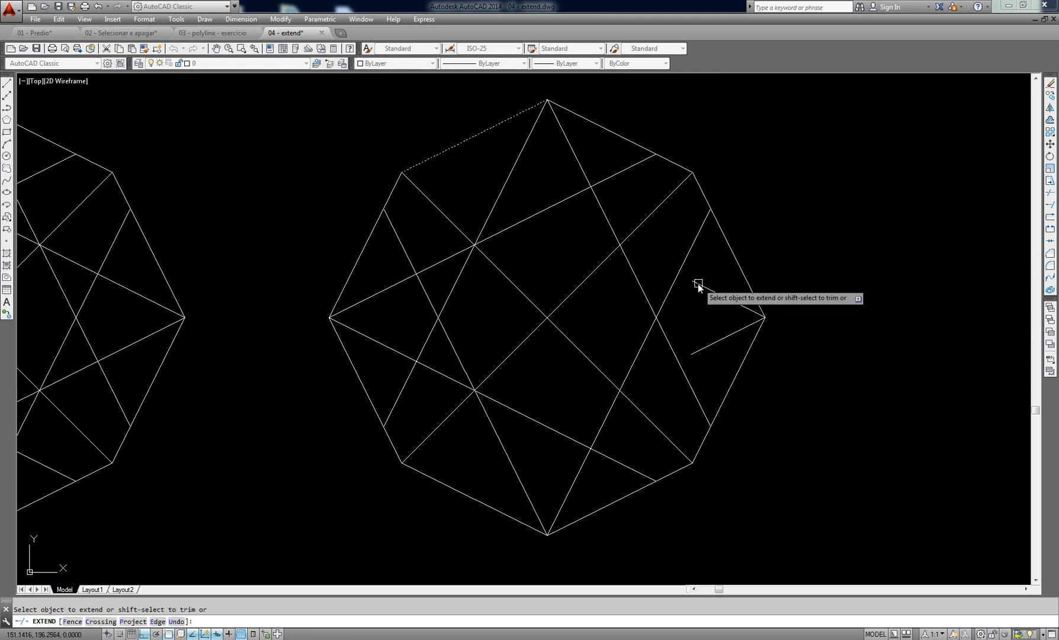
click(698, 283)
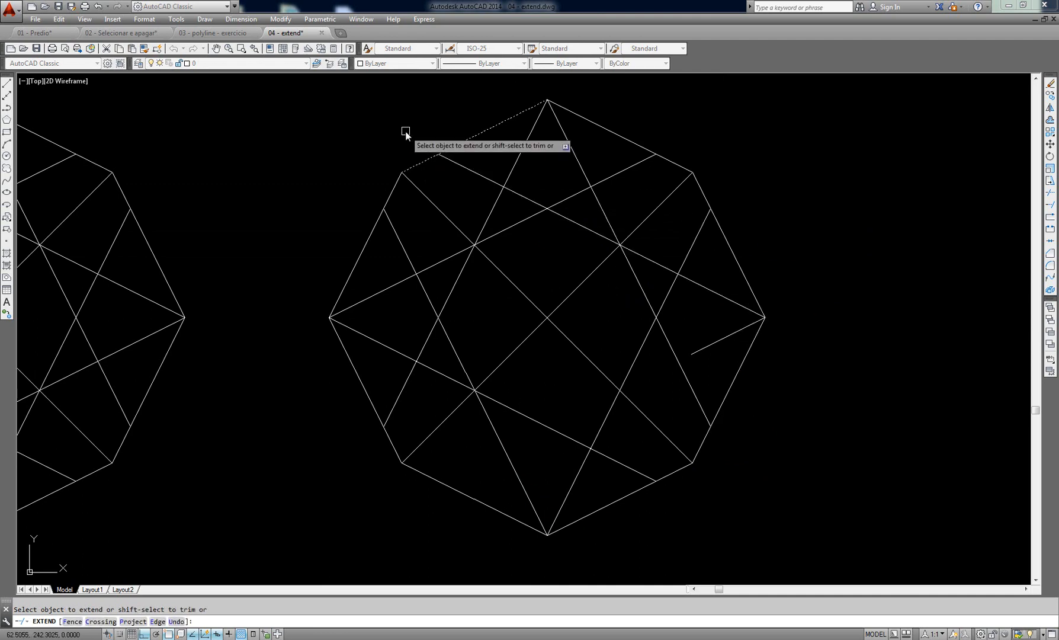
key(Return)
Step: Extend the lower short line from the right octagon's right corner to the edge between its bottom and lower-left corners
text(ex)
key(Return)
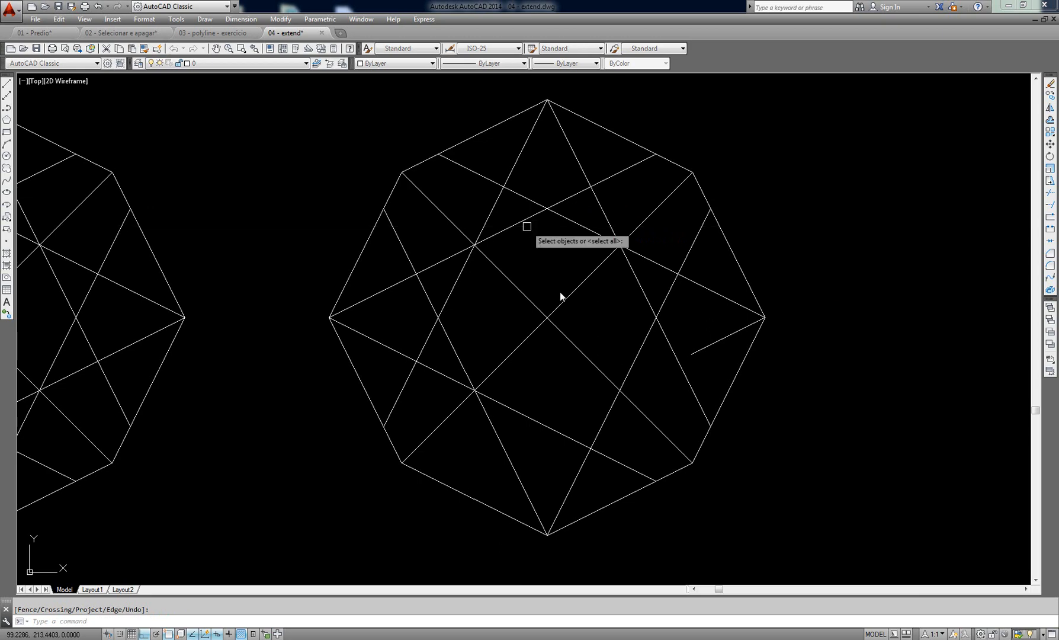
click(448, 485)
key(Return)
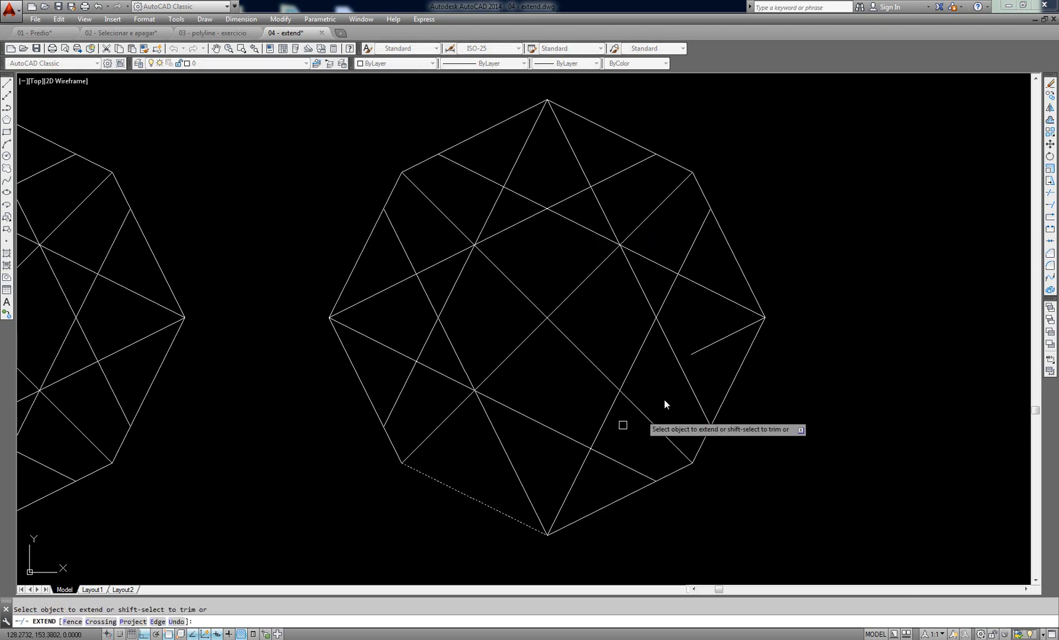
click(699, 352)
key(Escape)
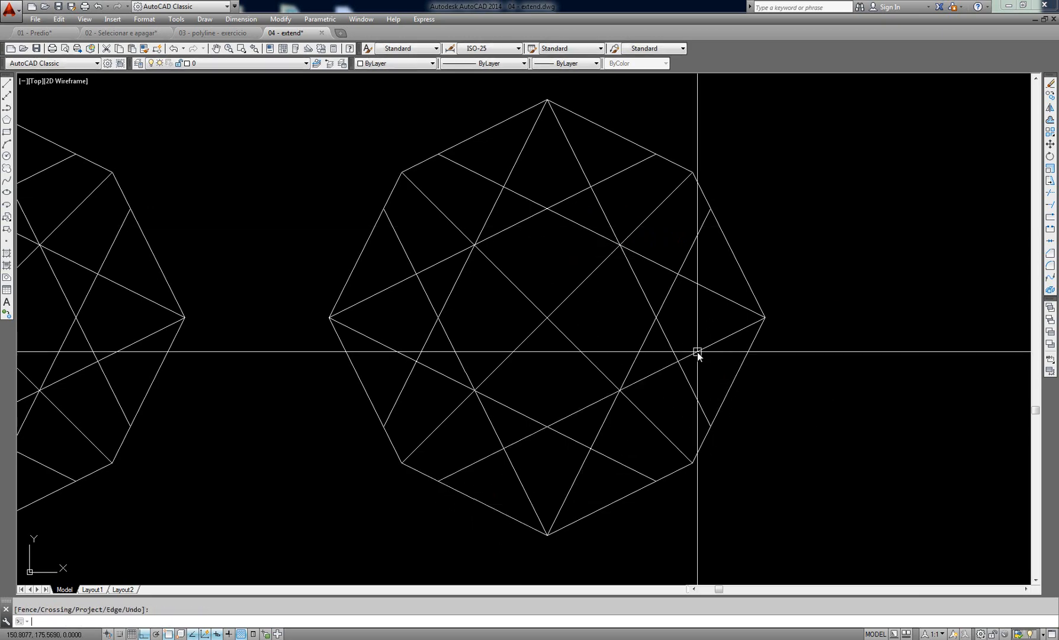
Step: Examine both completed octagons and the three groups of vertical lines with a short horizontal line beside each
middle_drag(581, 382, 795, 373)
scroll(644, 322, down, 2)
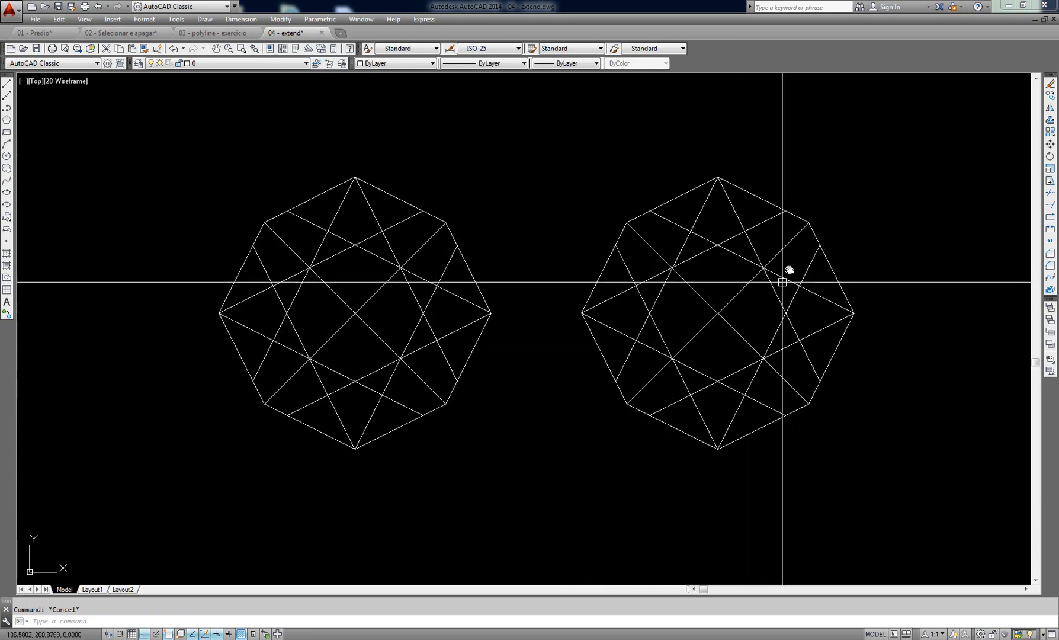
click(533, 125)
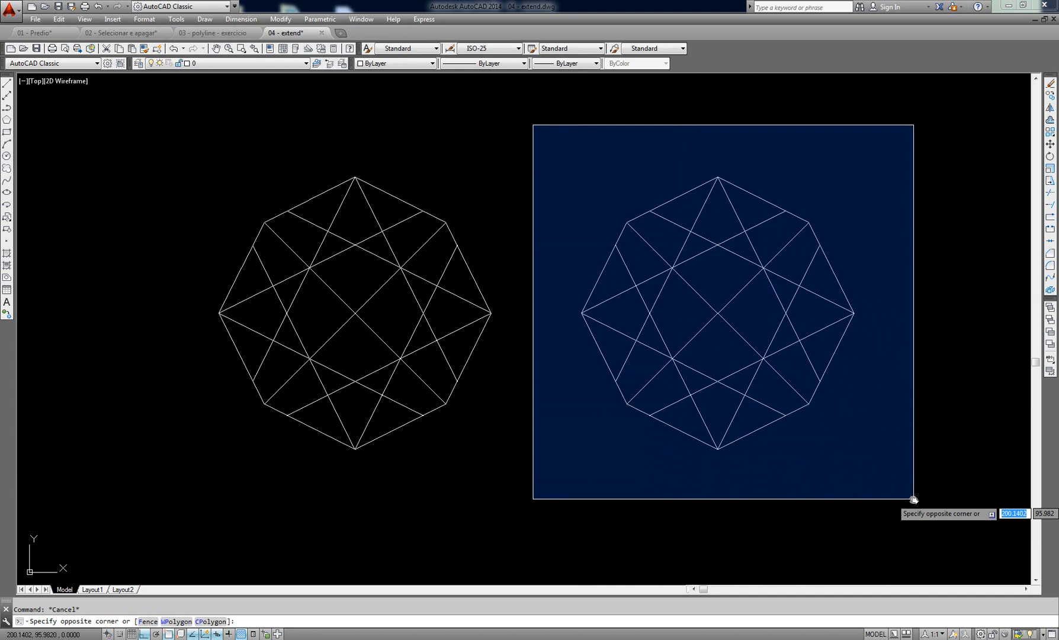
key(Escape)
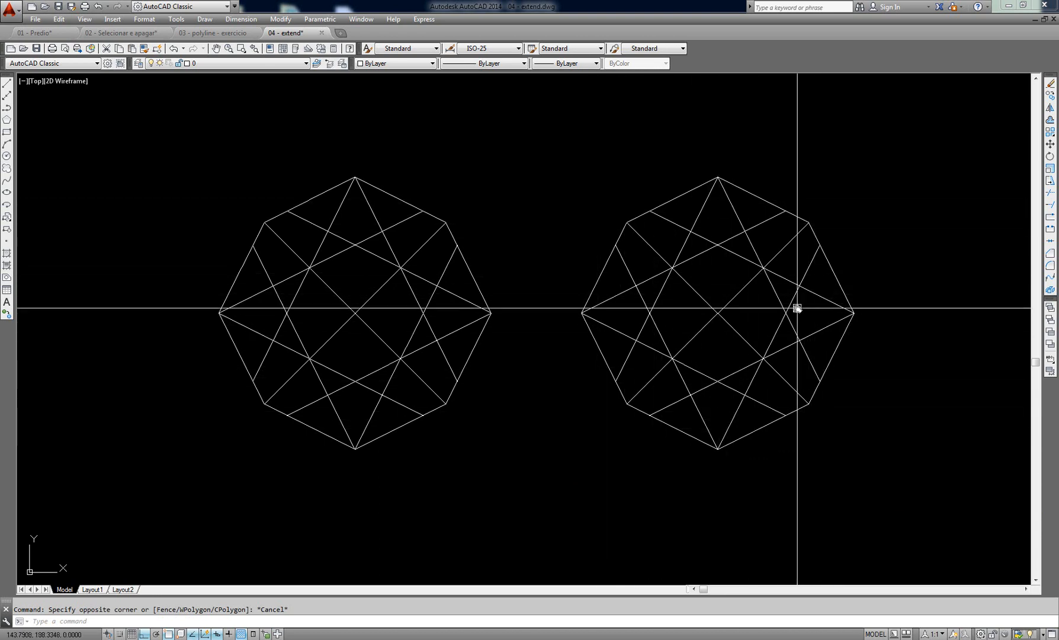
middle_drag(797, 308, 560, 303)
scroll(560, 302, down, 5)
scroll(792, 302, up, 1)
middle_drag(792, 303, 387, 282)
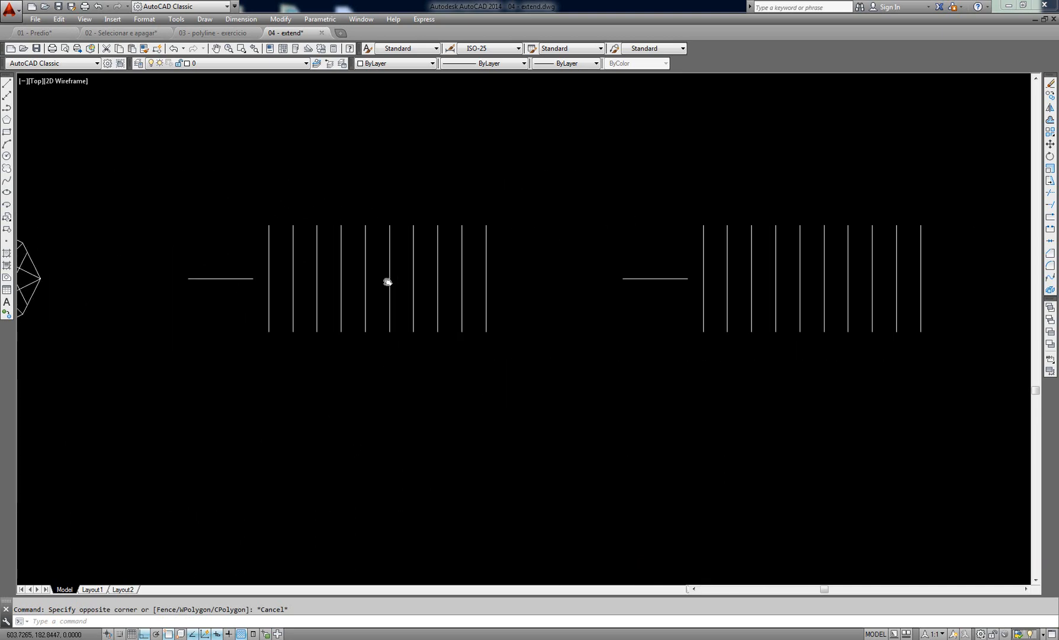
scroll(387, 282, down, 2)
middle_drag(626, 295, 587, 307)
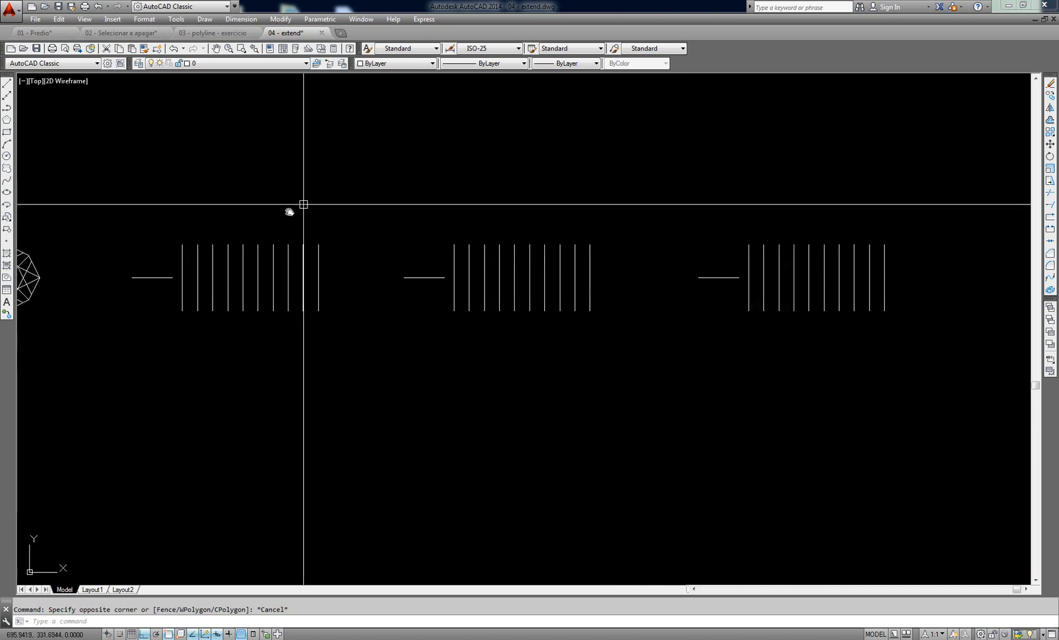
scroll(269, 302, up, 2)
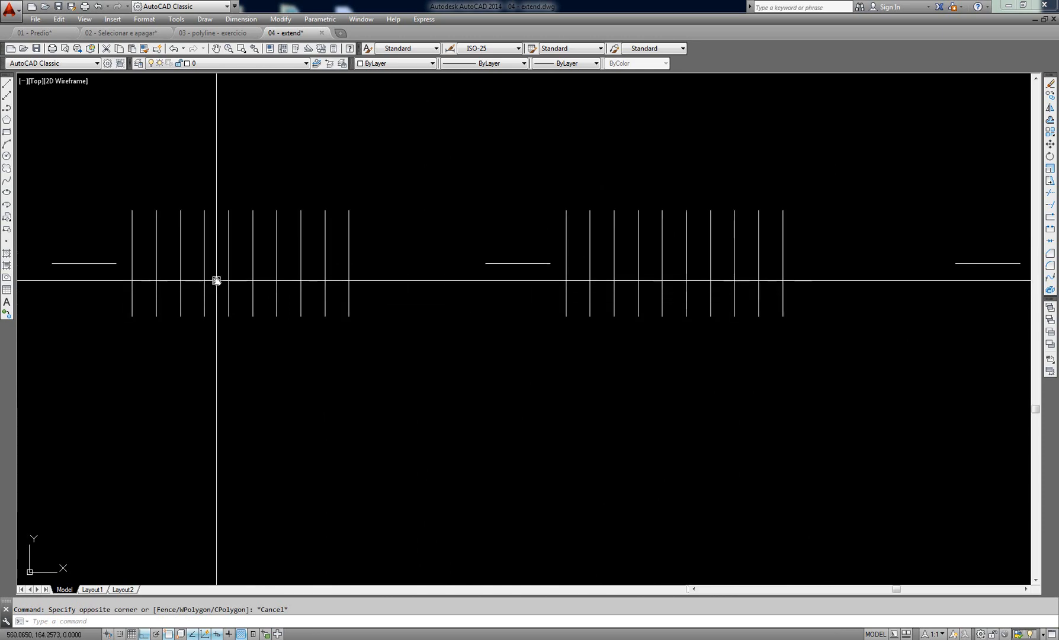
middle_drag(216, 280, 543, 344)
scroll(598, 347, up, 2)
middle_drag(656, 351, 547, 362)
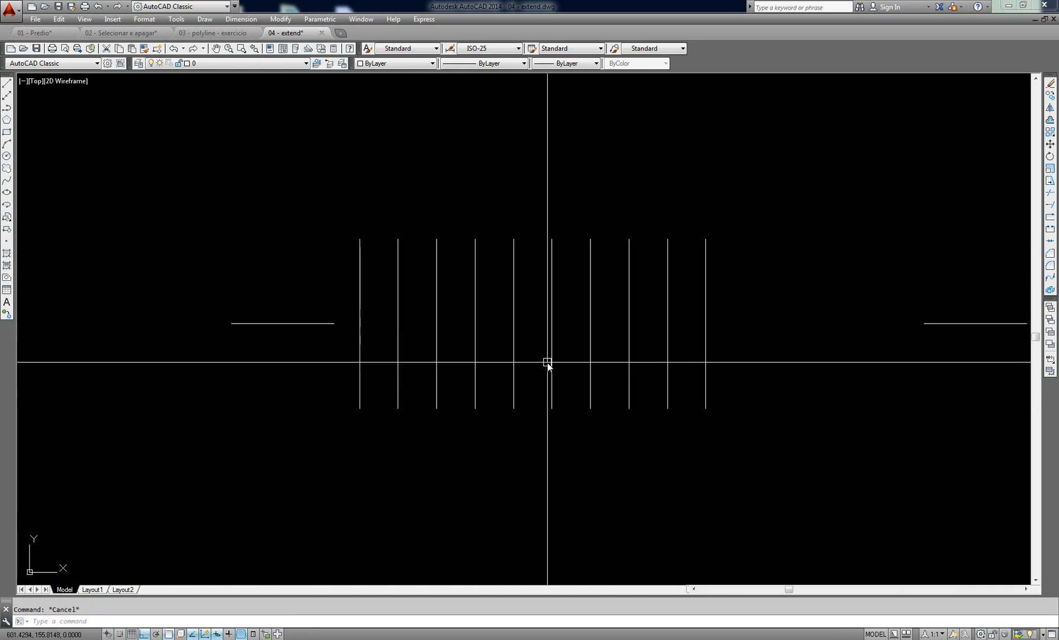
text(ex)
key(Return)
scroll(501, 346, down, 4)
middle_drag(486, 345, 446, 356)
scroll(521, 344, up, 4)
key(Escape)
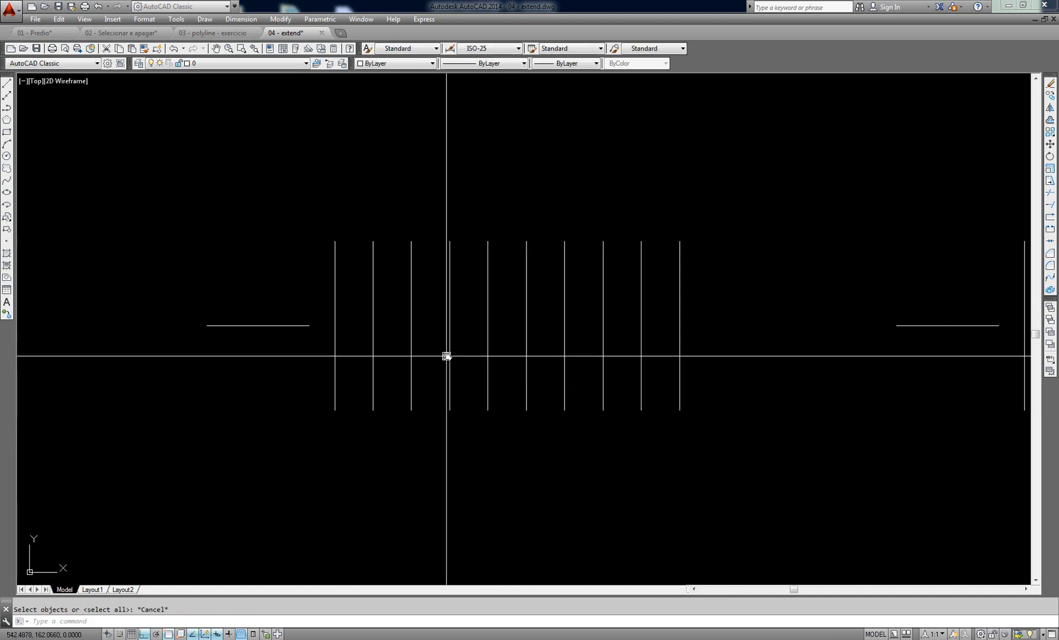
Step: Extend the first group's horizontal line from one vertical line to the next up to the last, with all objects as boundaries
text(ex)
key(Return)
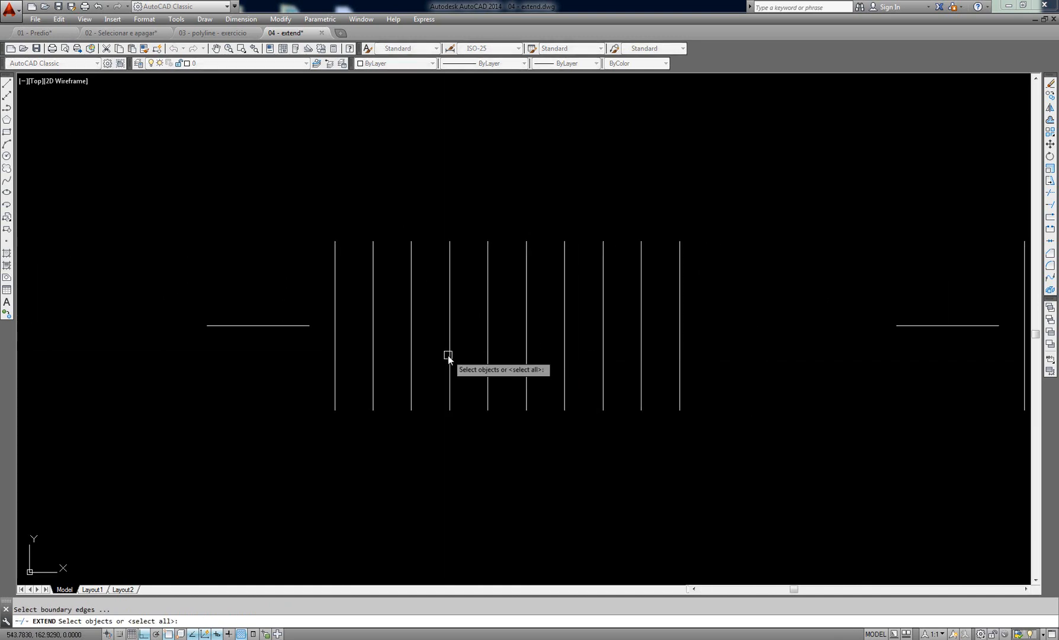
key(Return)
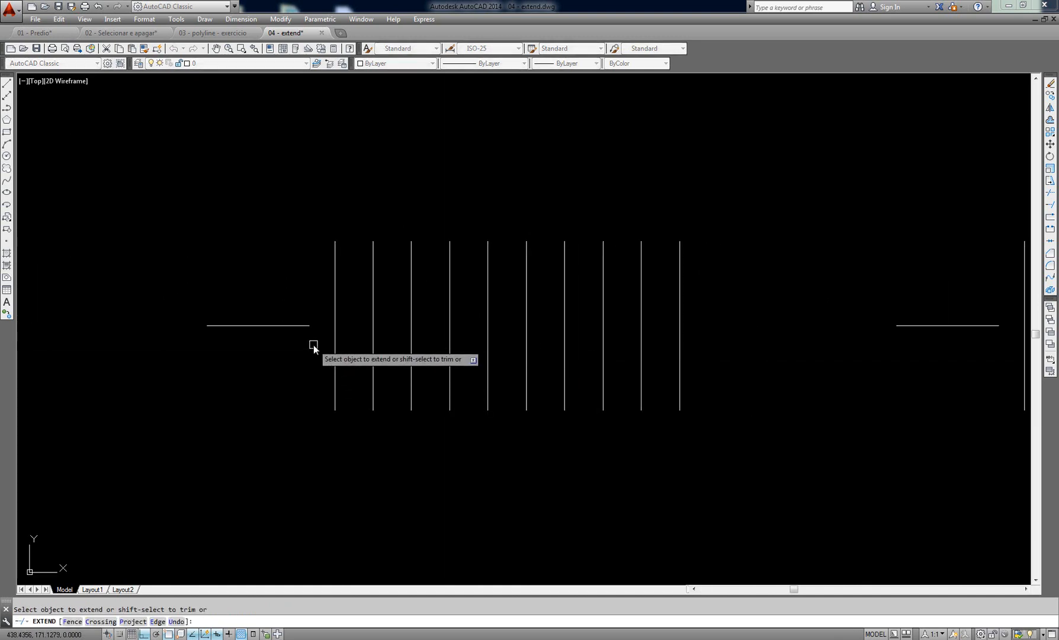
click(309, 327)
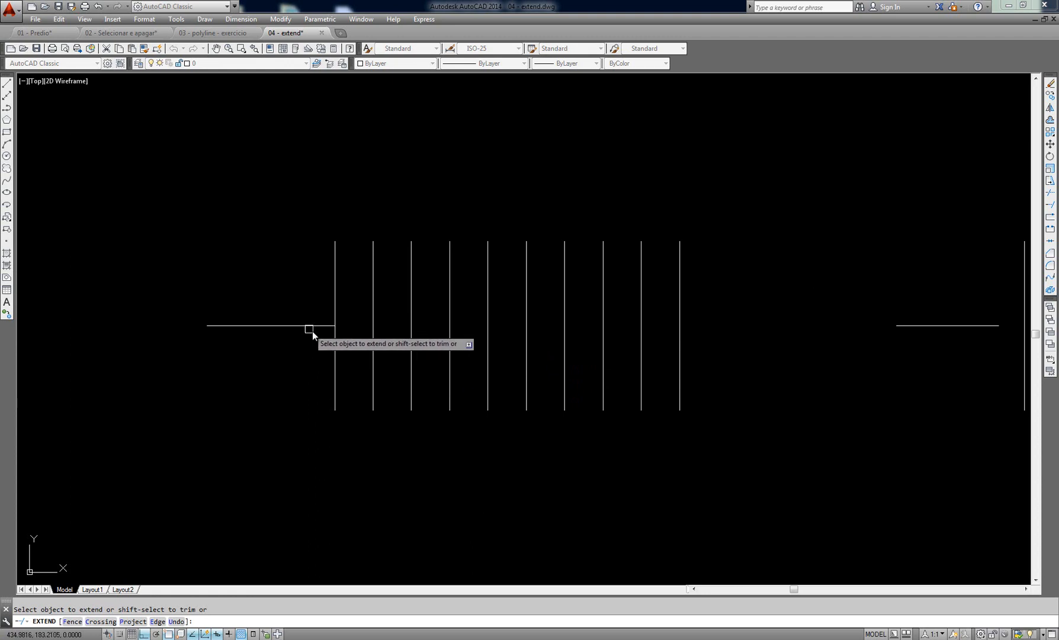
click(330, 326)
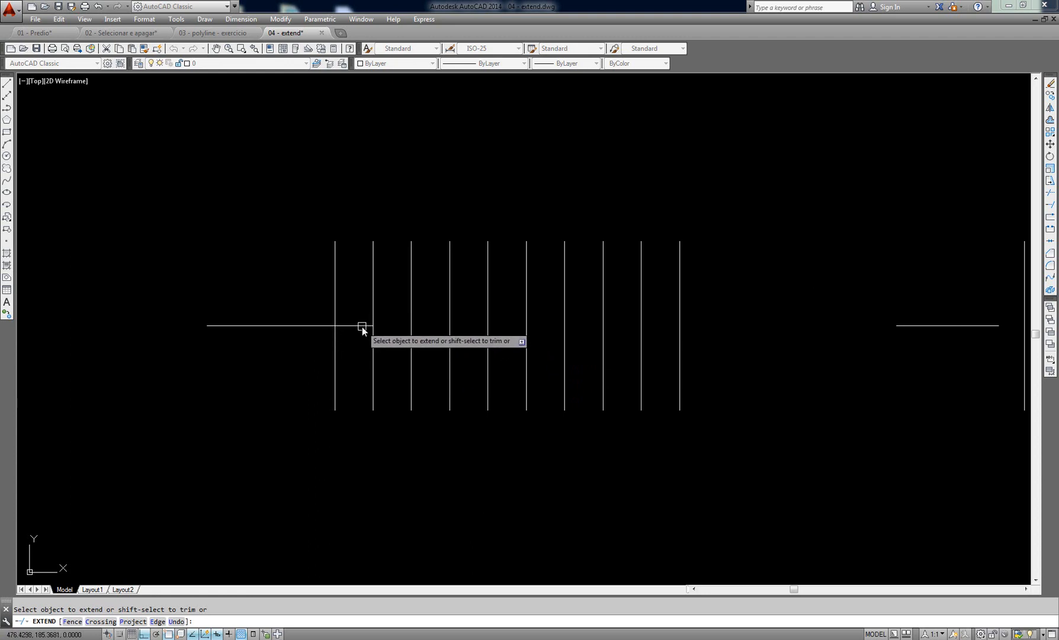
click(382, 325)
click(414, 326)
click(445, 325)
click(467, 326)
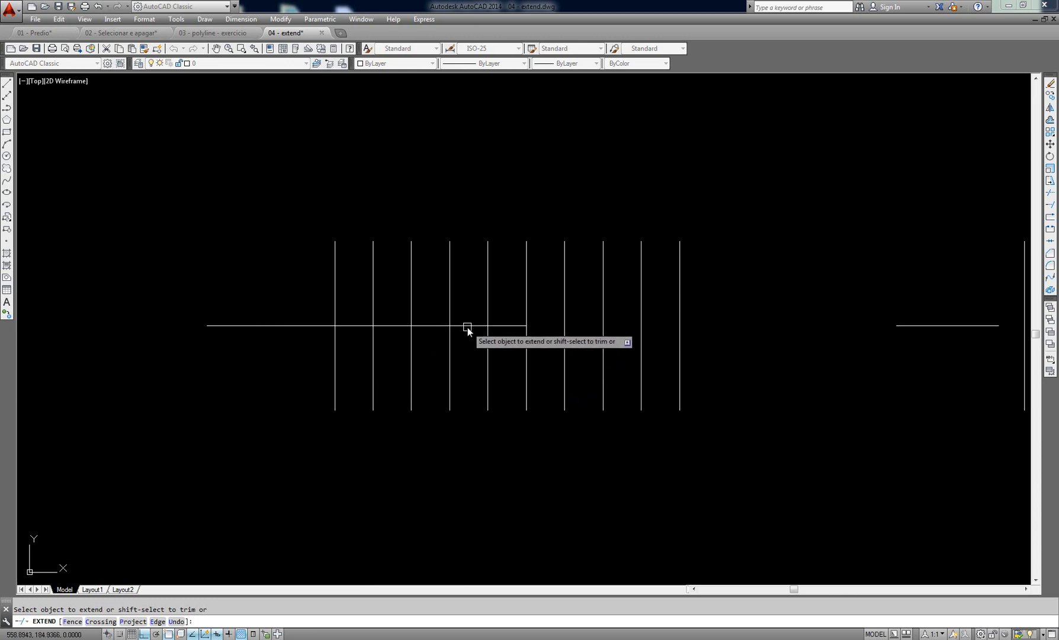
click(530, 325)
click(566, 325)
click(592, 326)
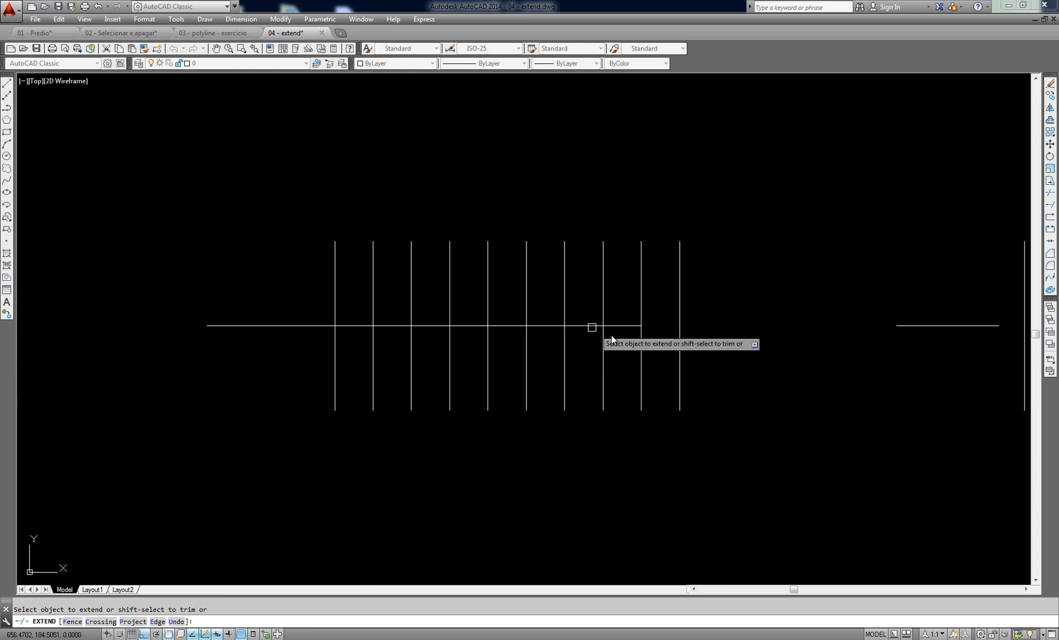
click(629, 325)
key(Return)
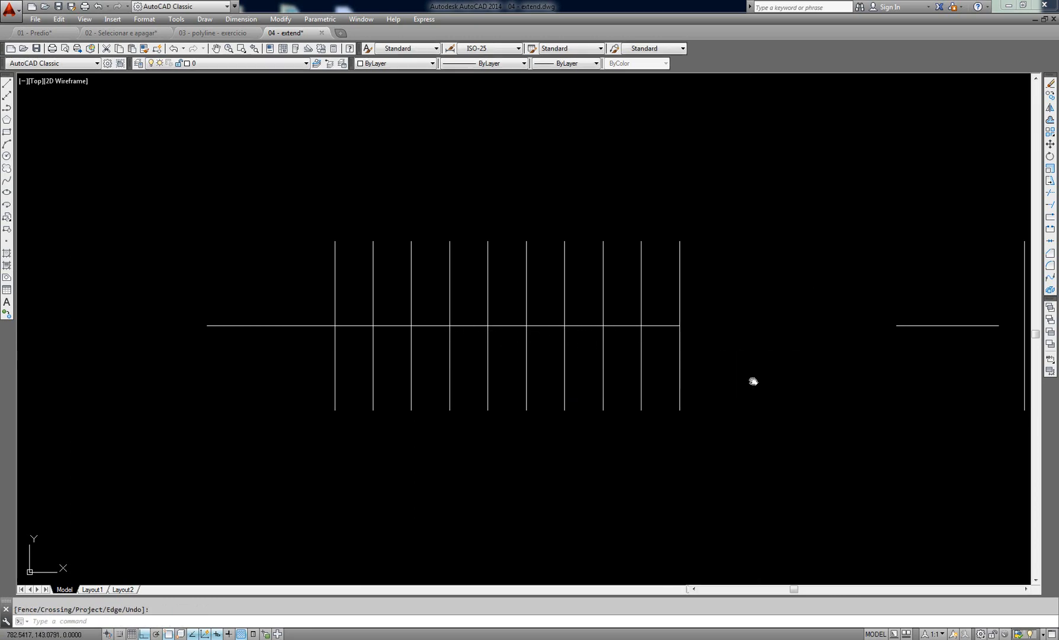
Step: Extend the second group's horizontal line straight to its last vertical line, using only that line as the boundary
middle_drag(753, 381, 279, 391)
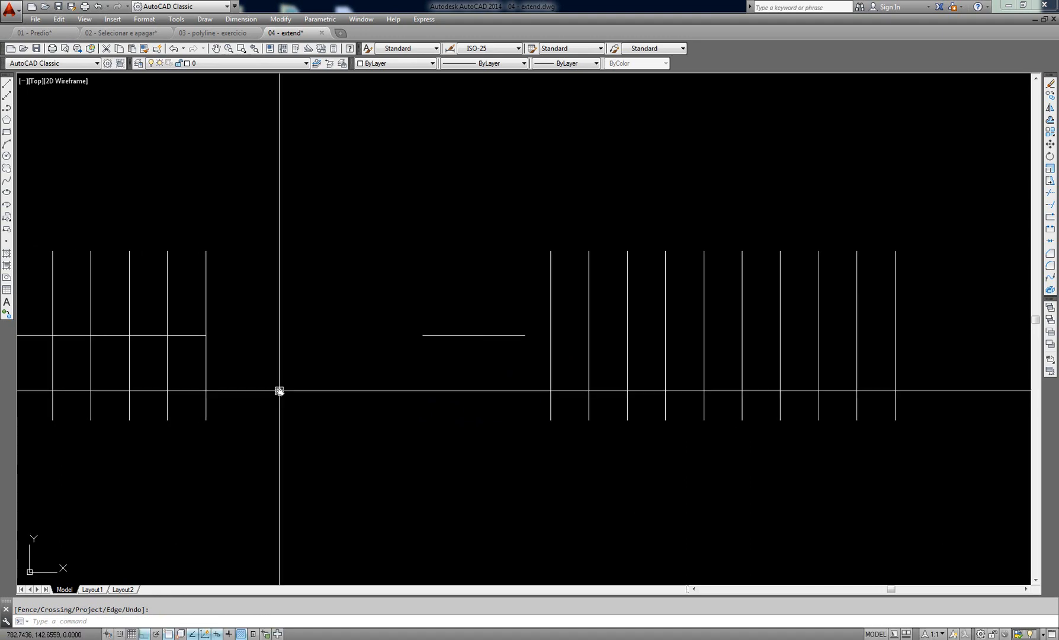
text(ex)
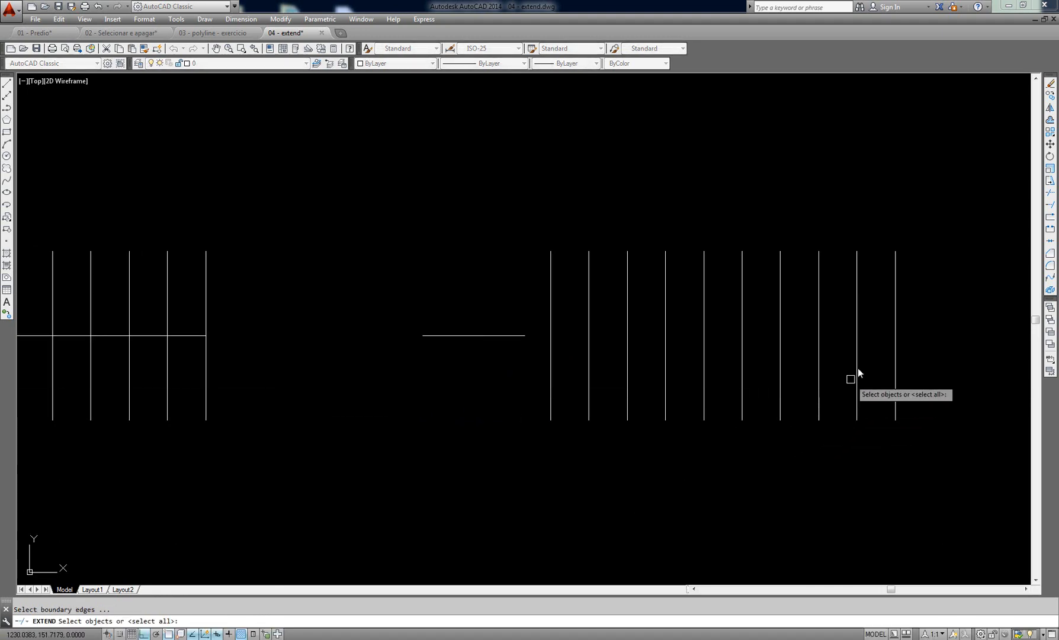
click(893, 327)
key(Return)
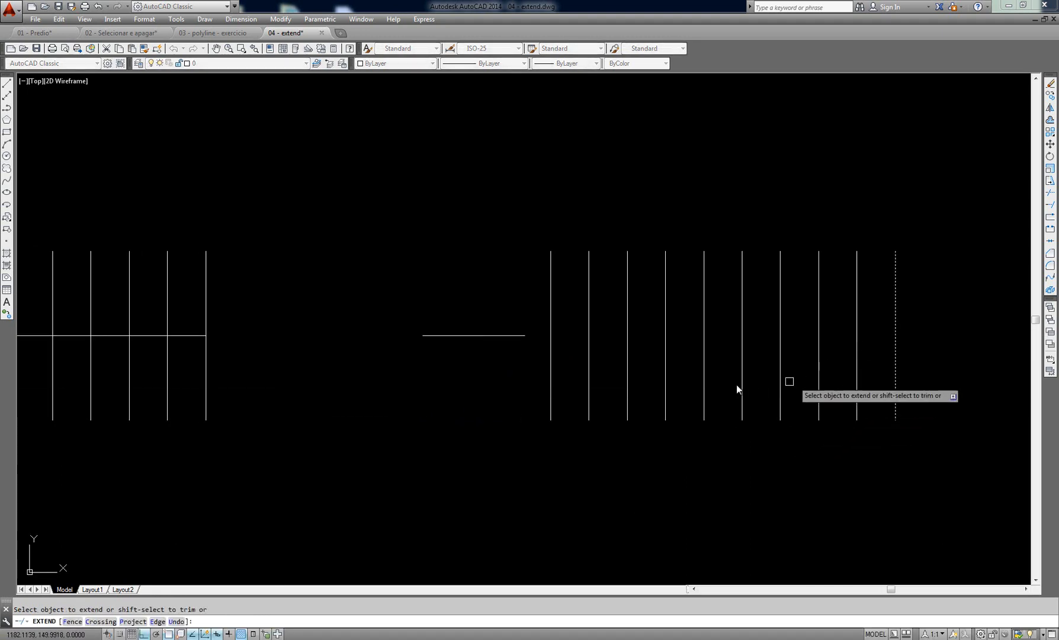
click(522, 334)
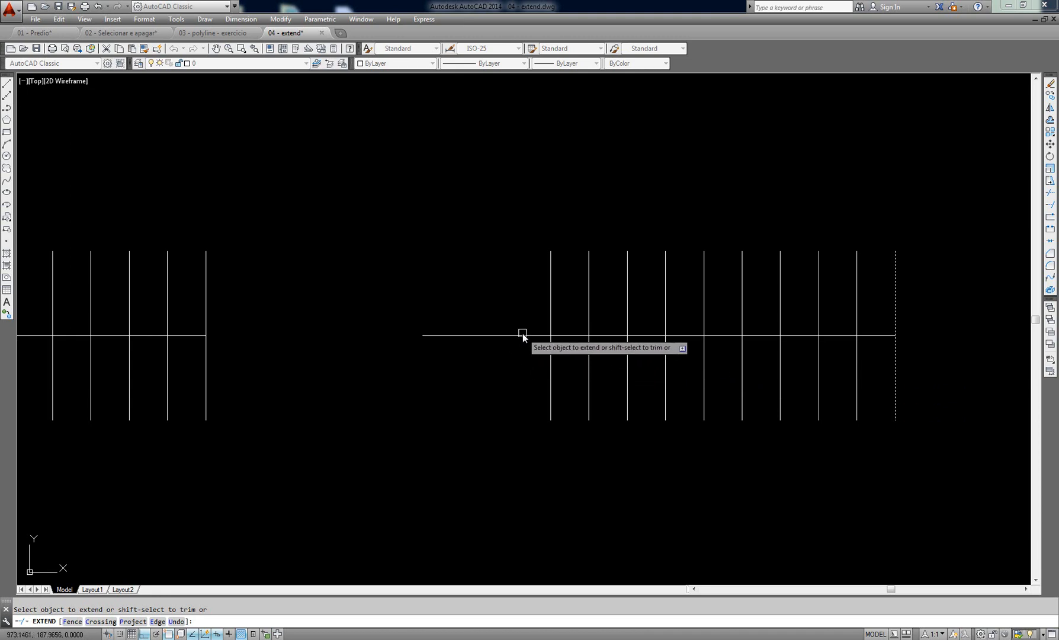
key(Return)
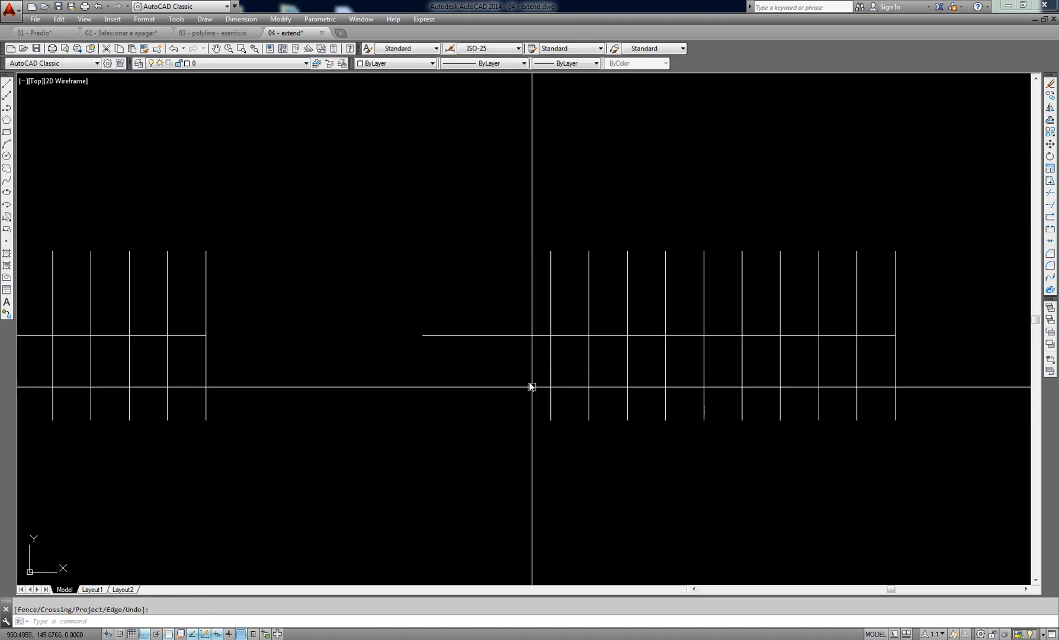
Step: Extend the third group's horizontal line to its sixth vertical line, using only that line as the boundary
scroll(531, 385, down, 2)
middle_drag(601, 334, 92, 288)
scroll(645, 334, up, 2)
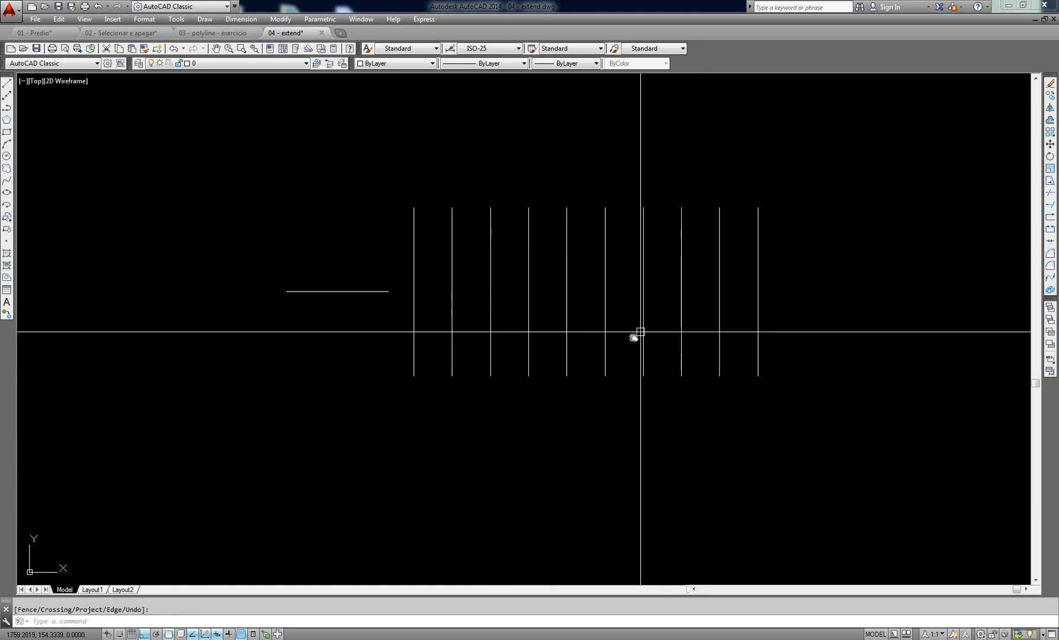
middle_drag(634, 338, 592, 341)
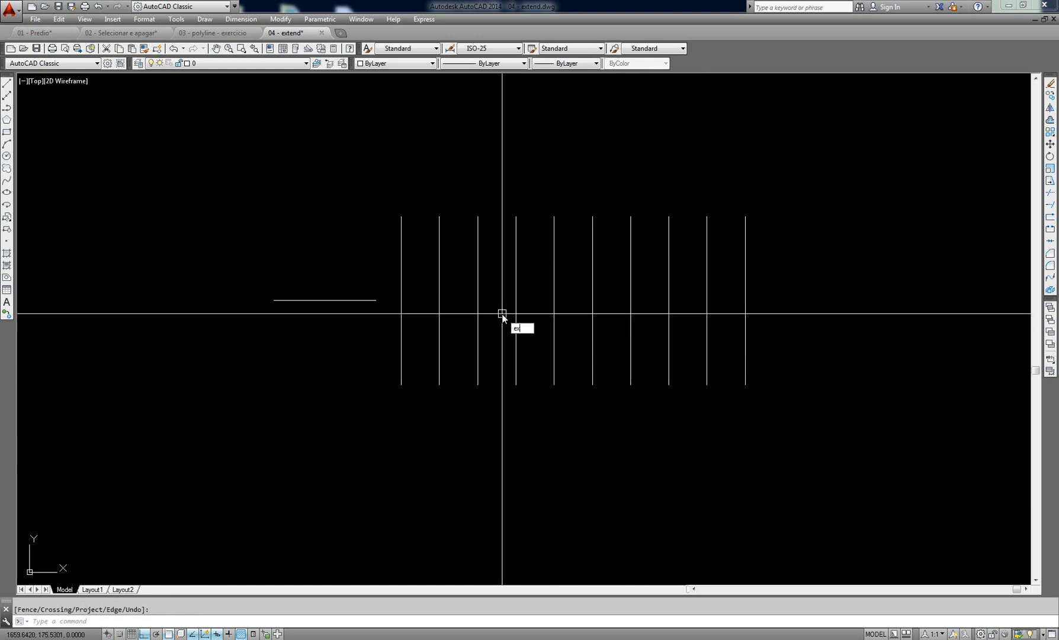
key(Return)
click(593, 302)
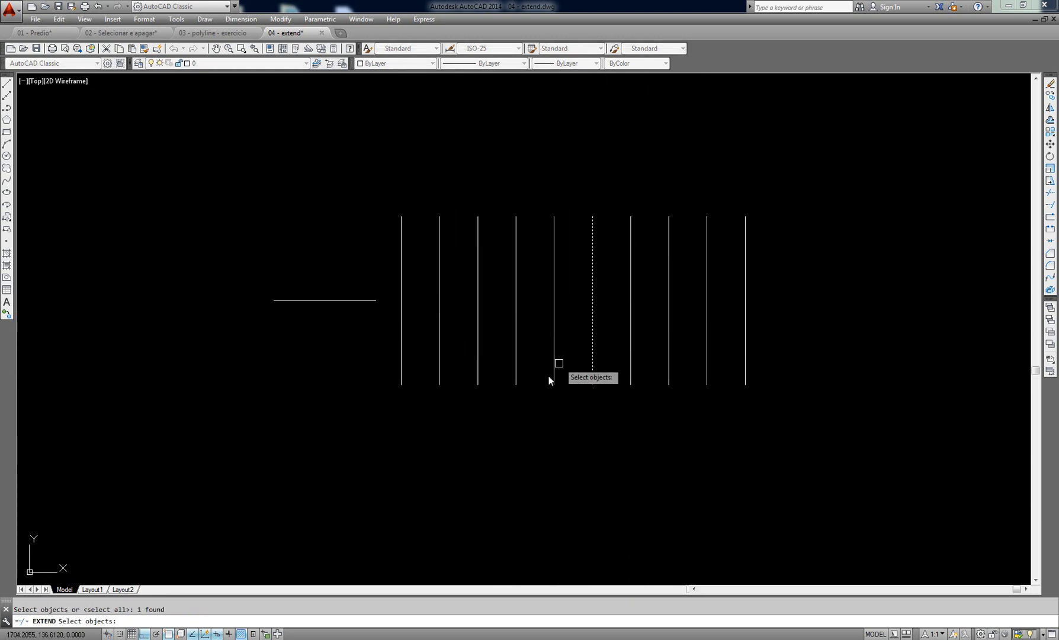
key(Return)
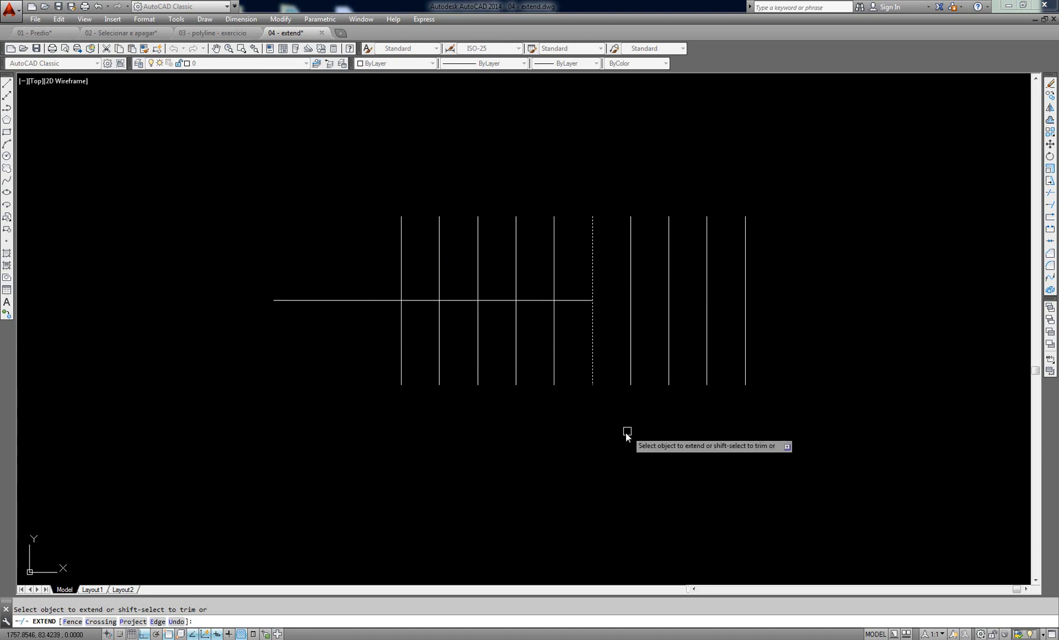
key(Return)
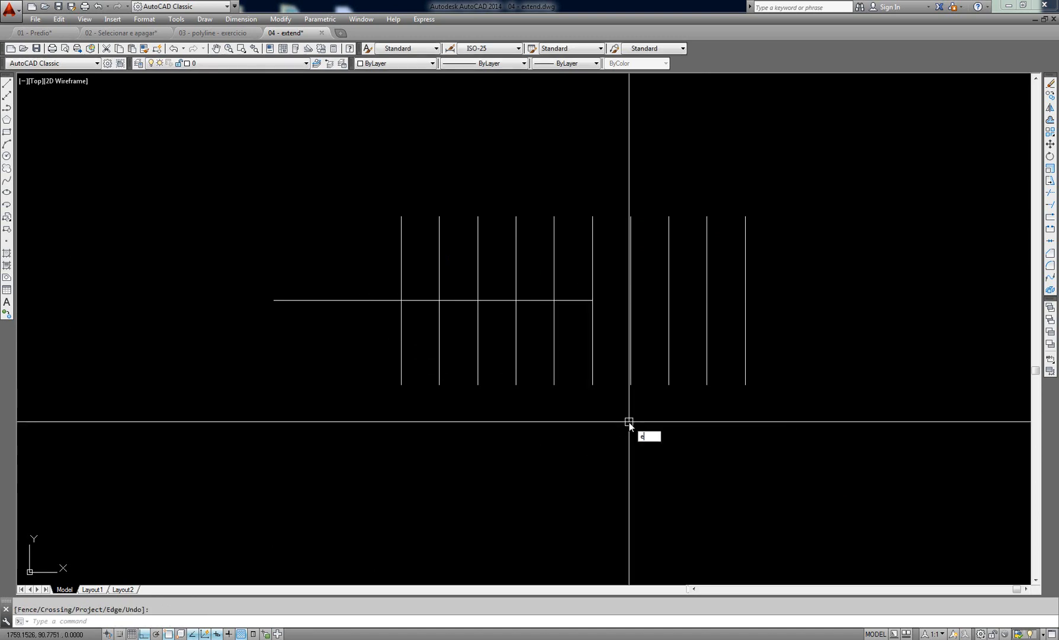
Step: Extend the third group's horizontal line onward, line by line, to its last vertical line with all objects as boundaries
text(ex)
key(Return)
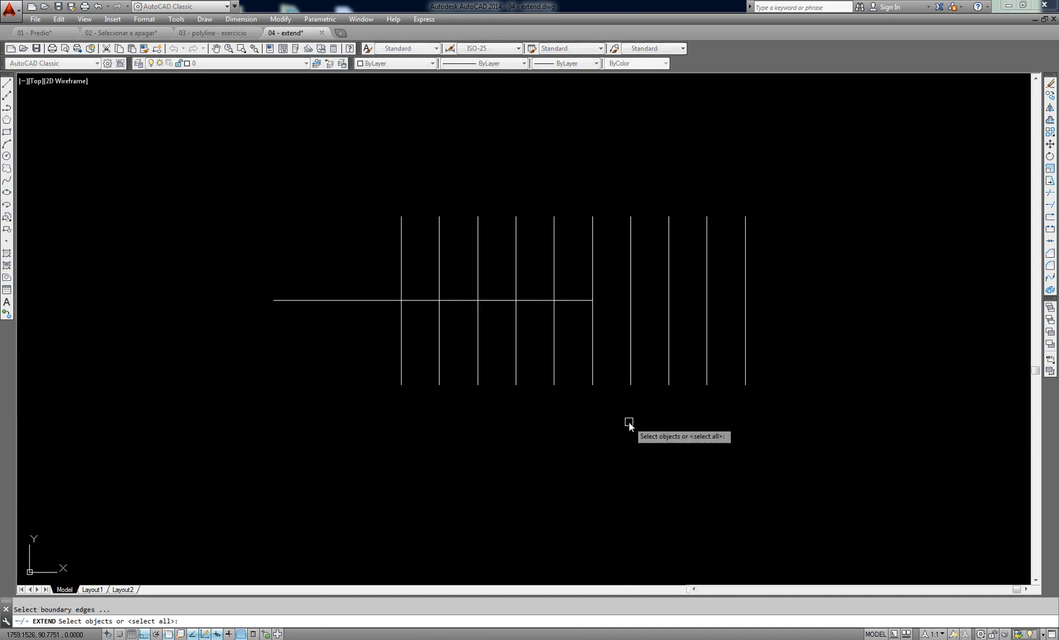
key(Return)
click(581, 301)
click(619, 300)
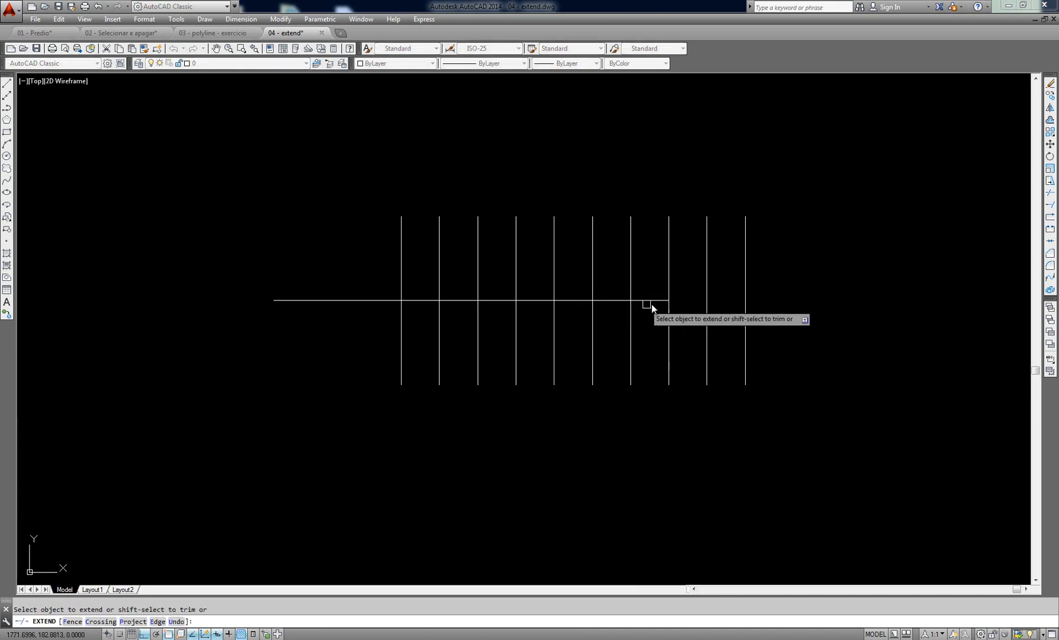
click(657, 301)
click(681, 300)
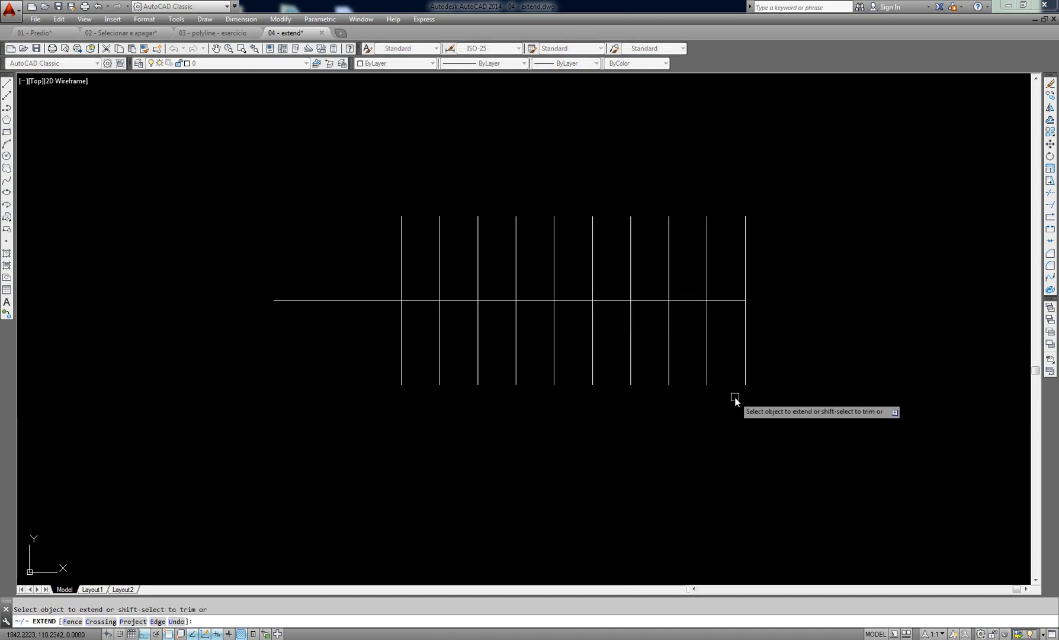
key(Escape)
Step: Zoom to the drawing extents and review the octagons and the three groups of extended lines
scroll(690, 419, down, 3)
scroll(776, 411, down, 1)
middle_drag(775, 411, 765, 413)
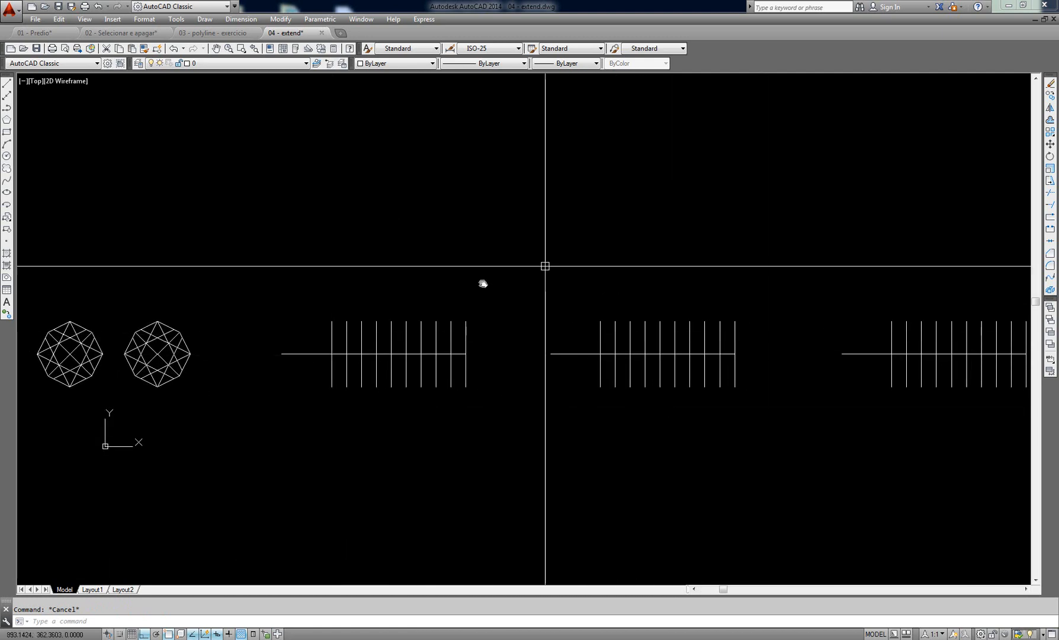
middle_drag(566, 379, 553, 377)
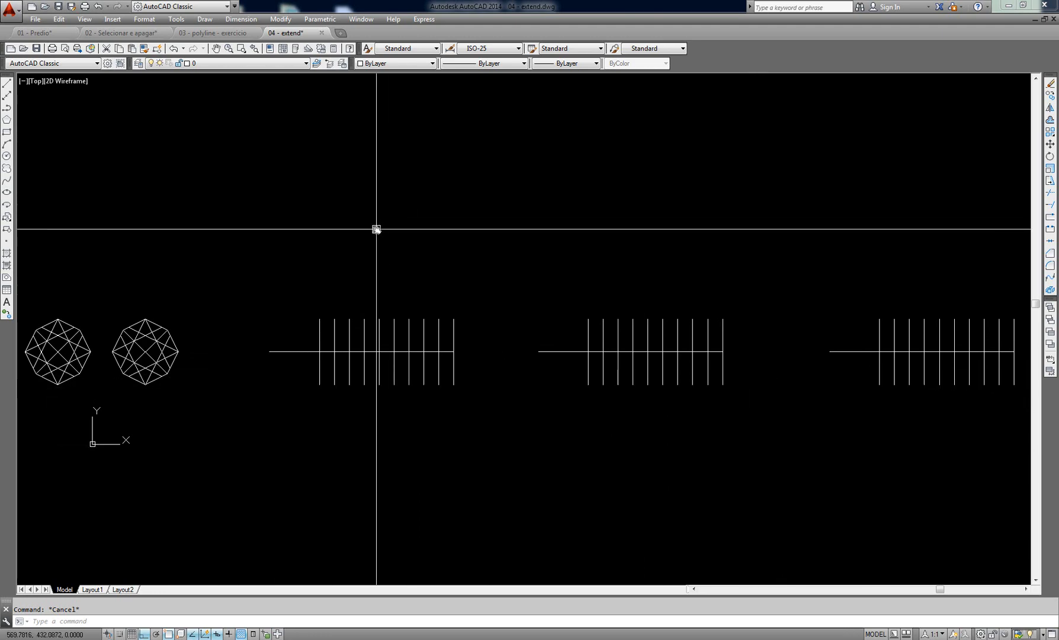
text(z)
key(Return)
text(e)
key(Return)
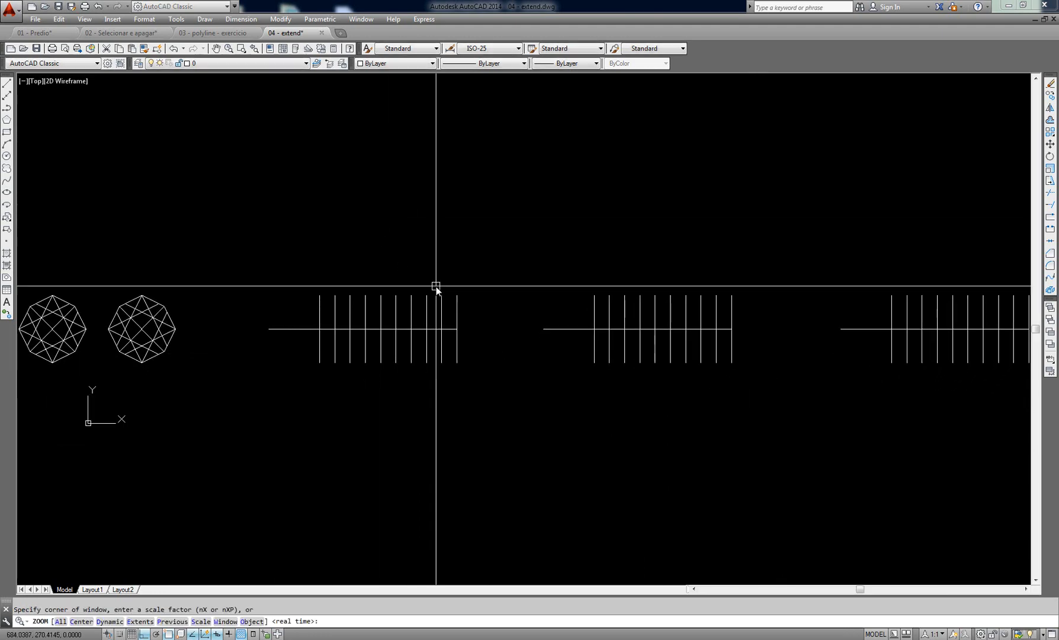
scroll(449, 296, down, 4)
scroll(716, 291, up, 10)
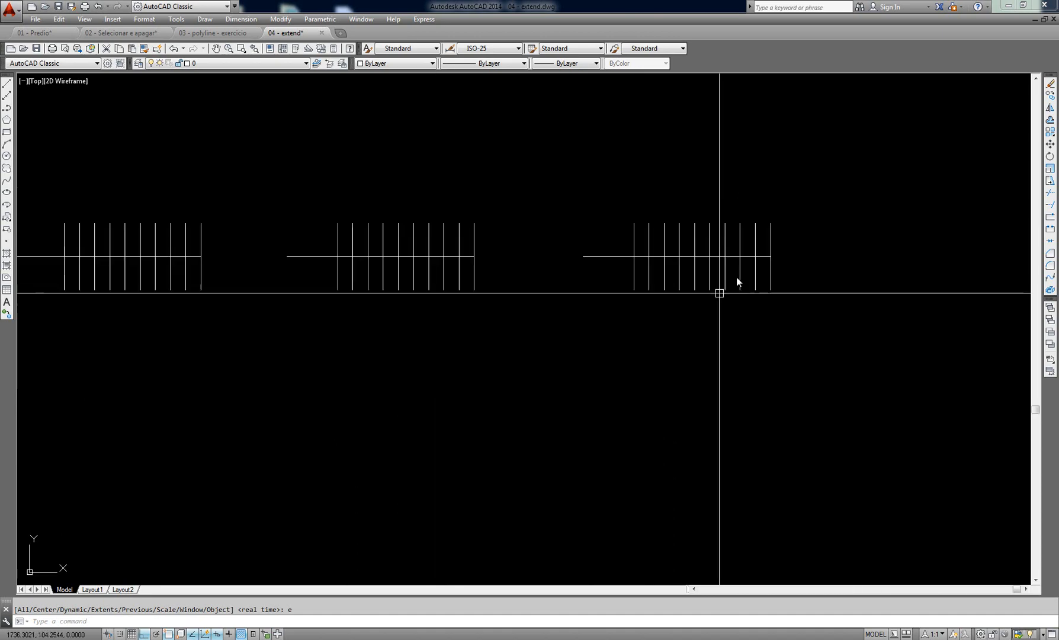
Step: Zoom out to show the full extents of the extend drawing
text(z)
key(Return)
text(e)
key(Return)
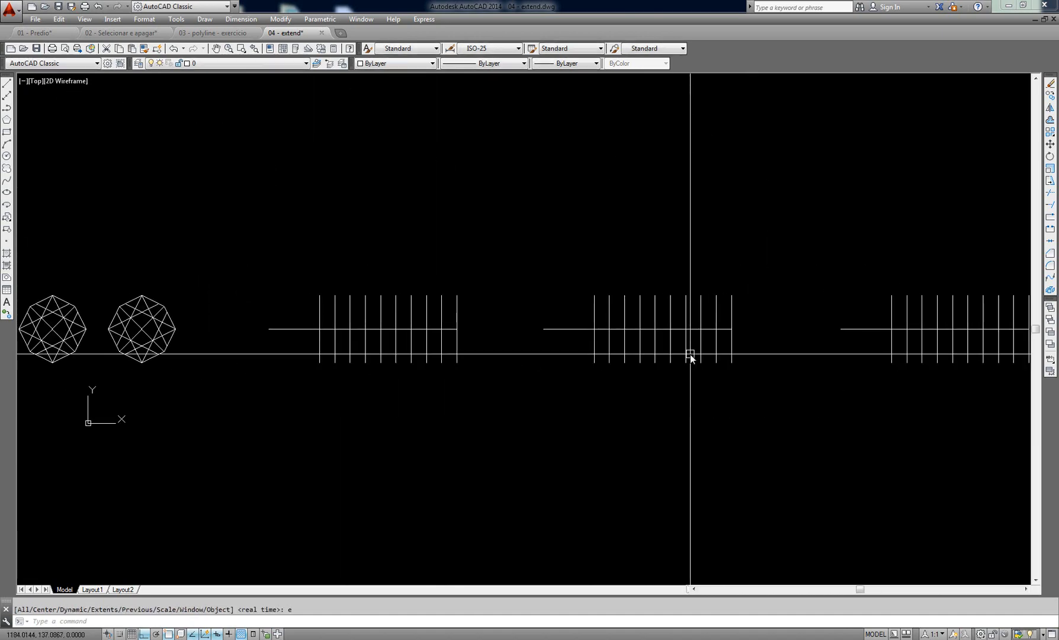
key(ctrl+shift+s)
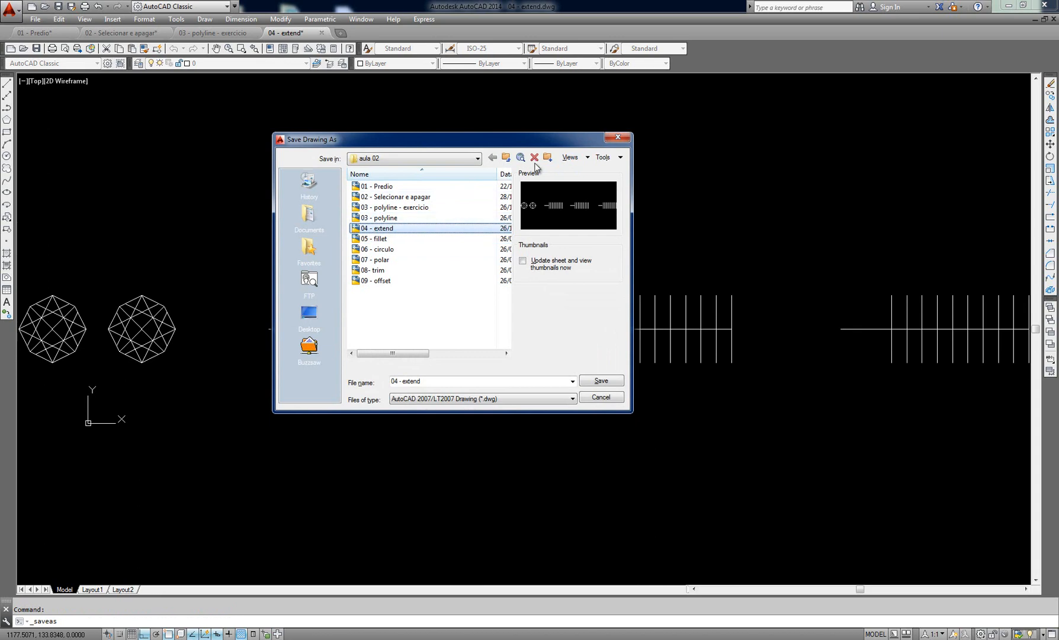
click(444, 381)
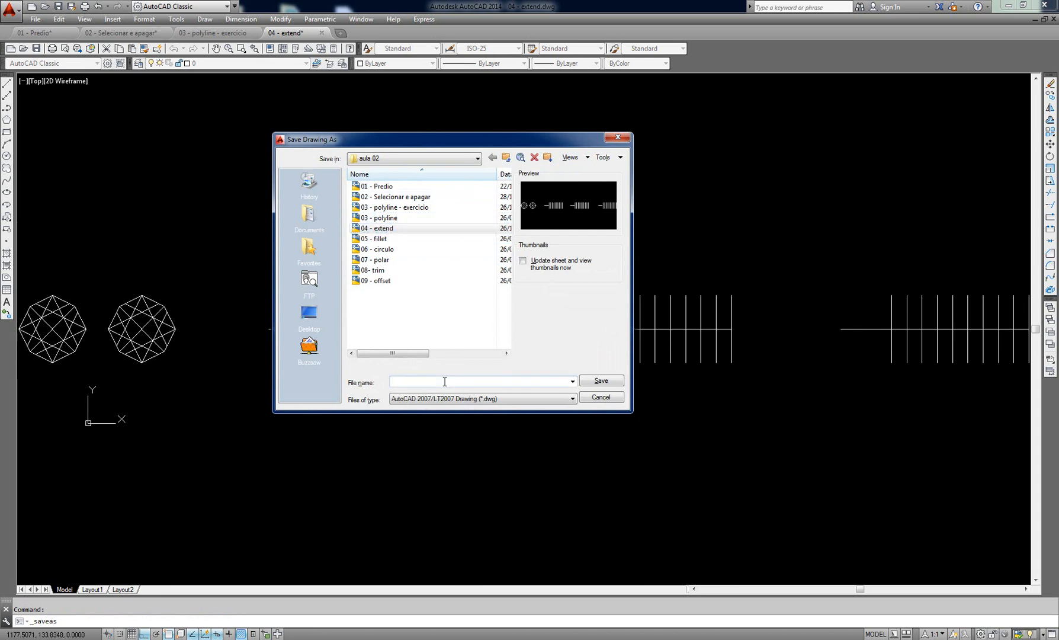
key(Escape)
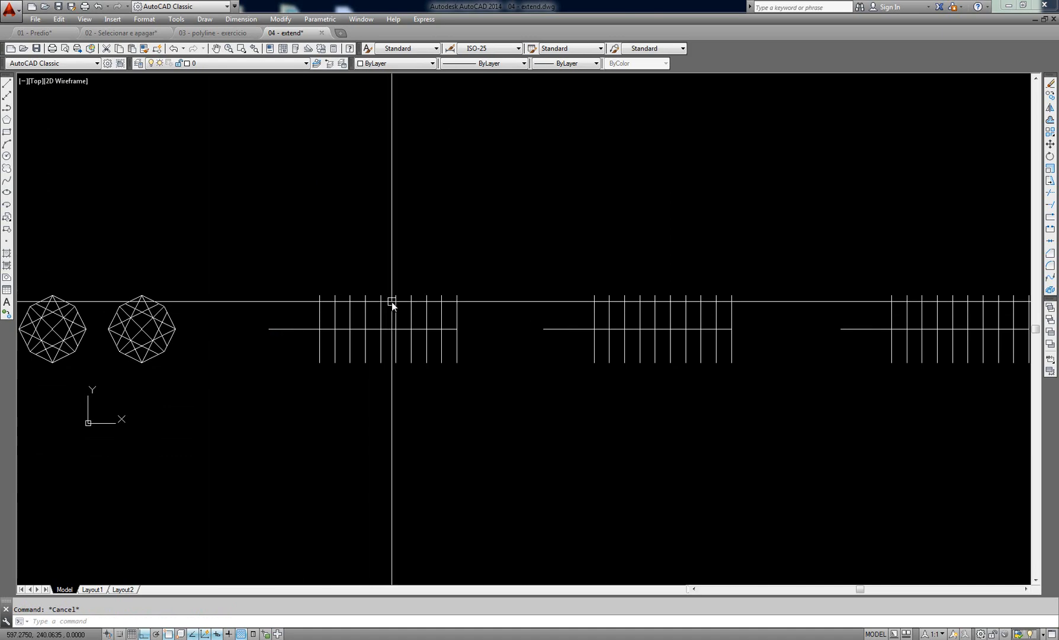
Step: Open the "05 - fillet" drawing from the "aula 02" folder
click(46, 8)
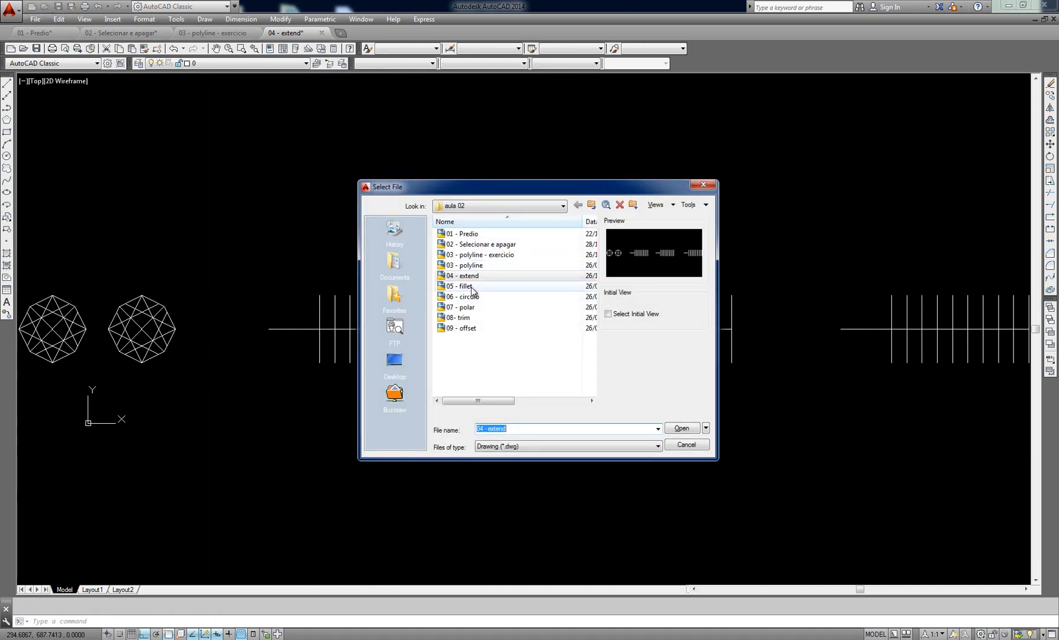
click(472, 290)
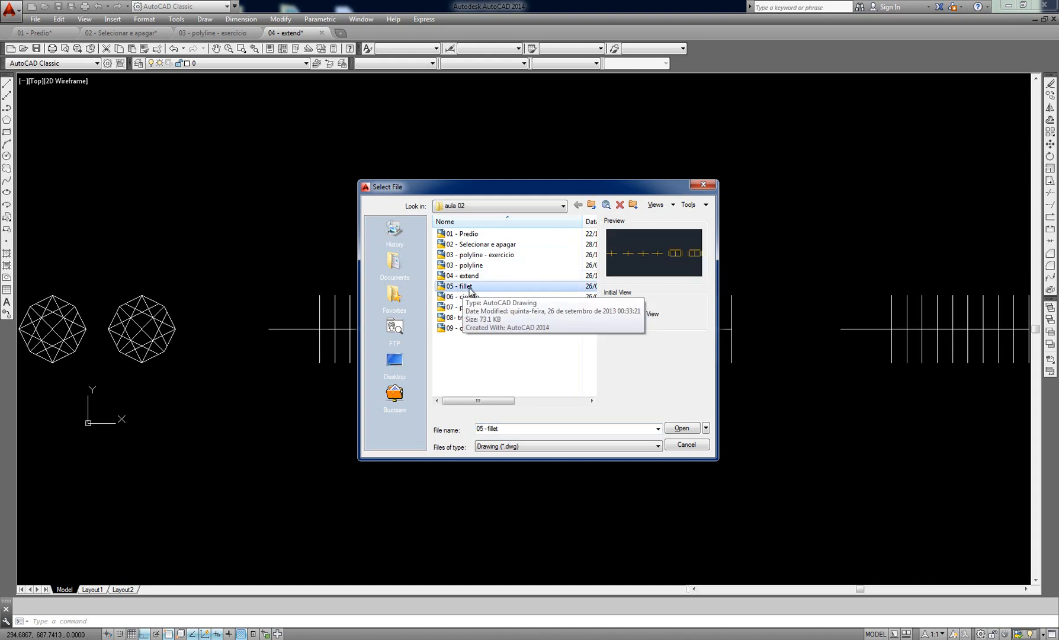
click(682, 429)
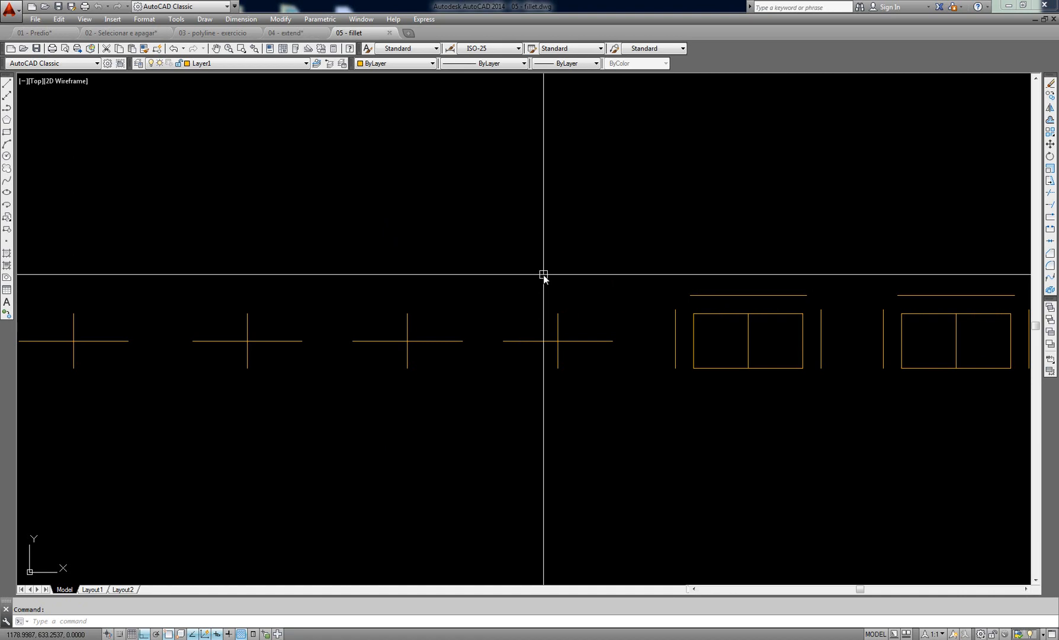
Step: Fillet the first cross at radius 0, keeping the lower half of its vertical line and the right half of its horizontal line
scroll(106, 378, up, 6)
middle_drag(149, 346, 527, 401)
key(Escape)
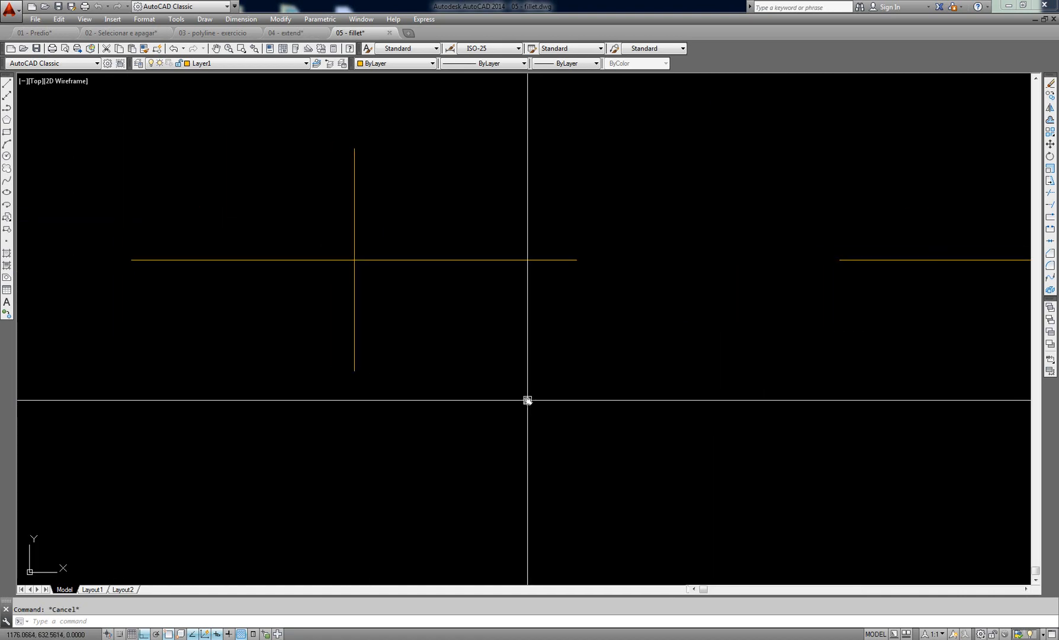
text(f)
key(Return)
middle_drag(406, 296, 416, 341)
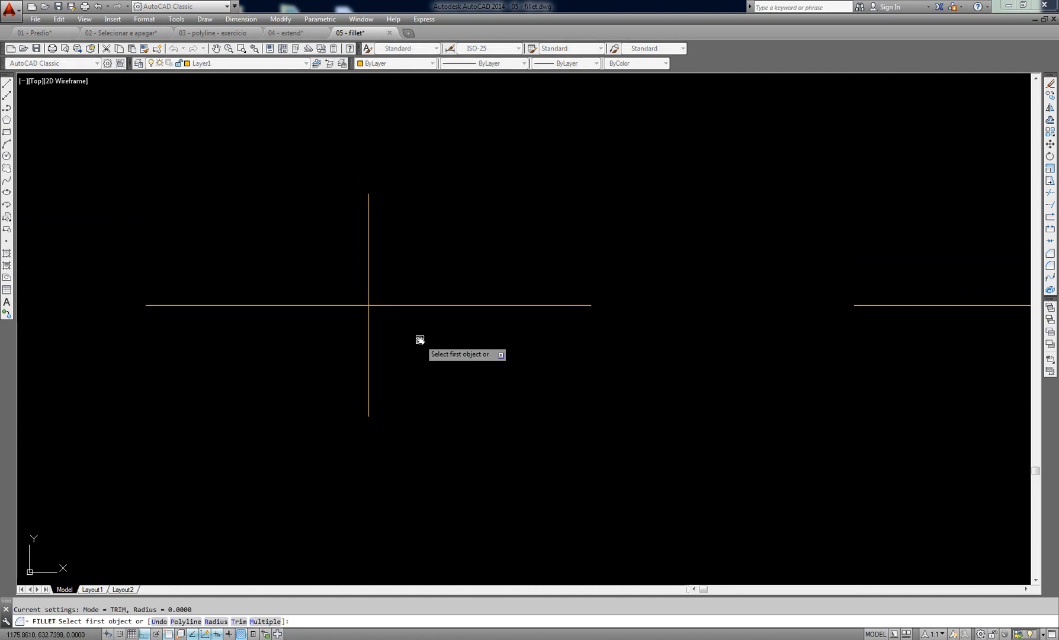
click(367, 329)
click(393, 308)
key(Escape)
Step: Try to fillet the second cross with a radius of 0.2, picking the lower half of its vertical line
middle_drag(701, 353, 577, 358)
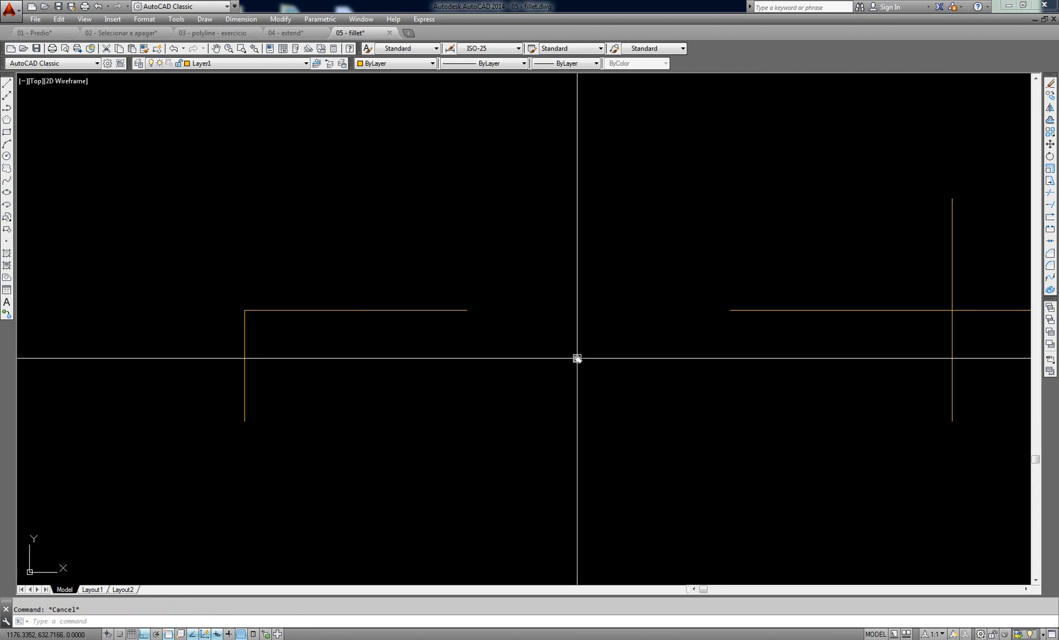
key(Return)
text(r)
key(Return)
text(.2)
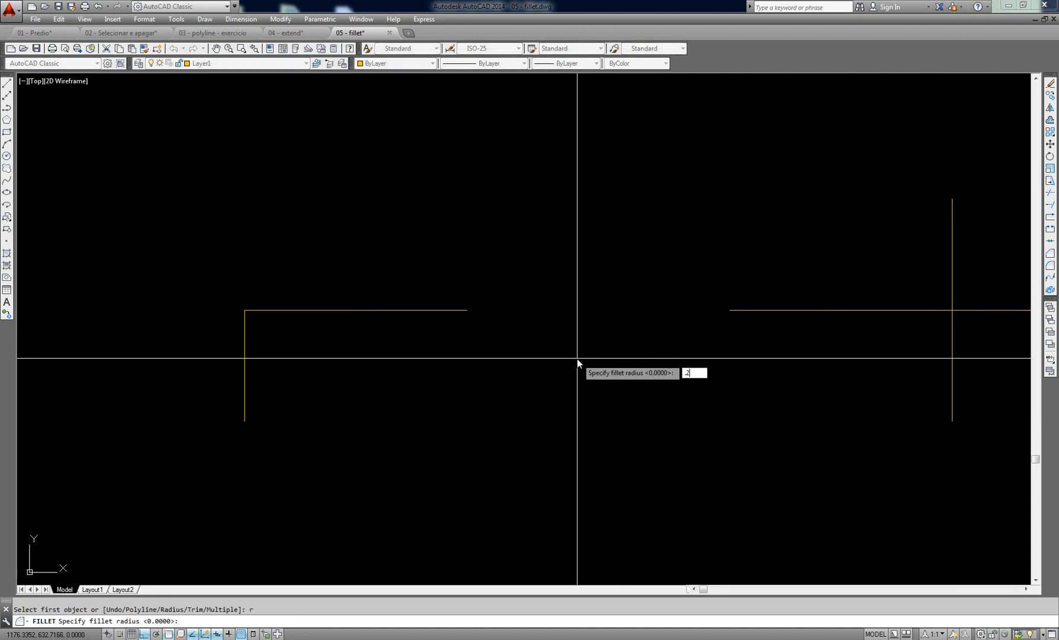
key(Return)
scroll(614, 363, down, 2)
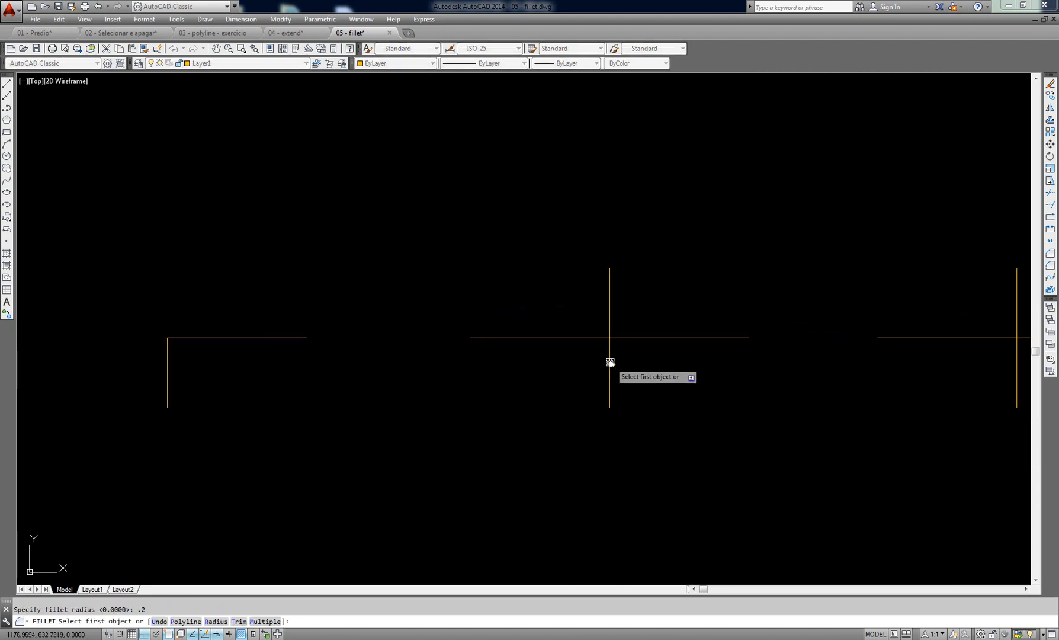
click(610, 364)
key(Escape)
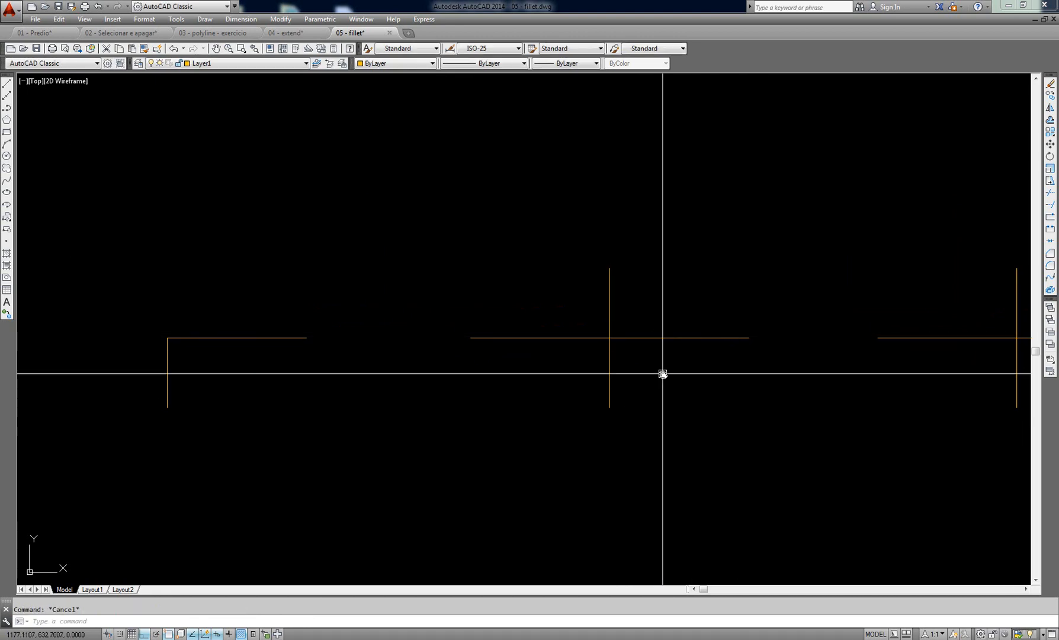
Step: Fillet the second cross with radius 0.1 between the lower half of its vertical line and the right half of its horizontal line
key(Return)
text(r)
key(Return)
text(.1)
key(Return)
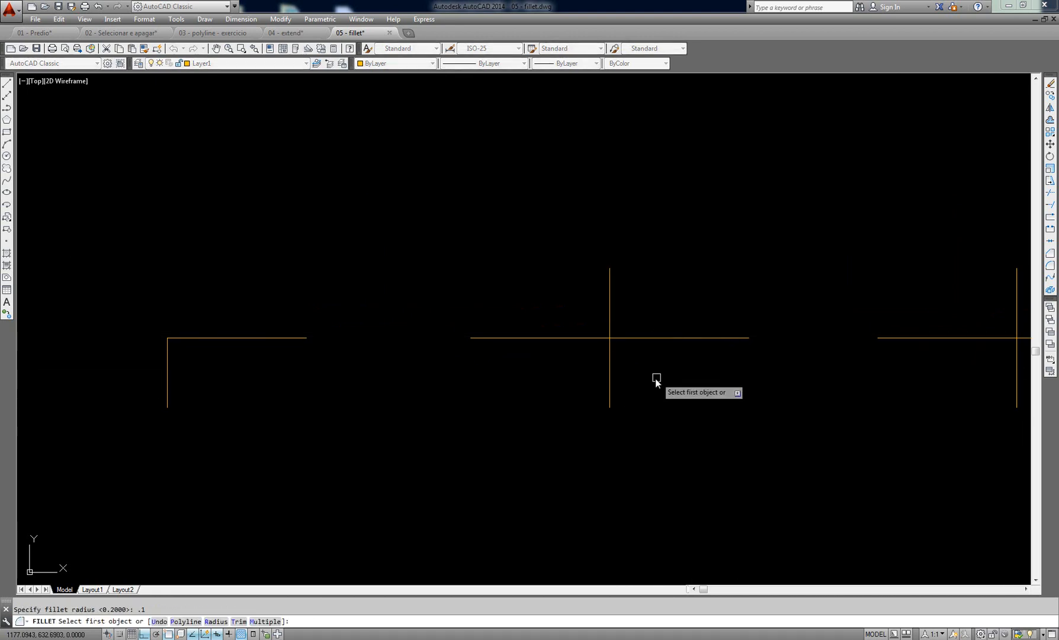
click(608, 382)
click(679, 338)
key(Escape)
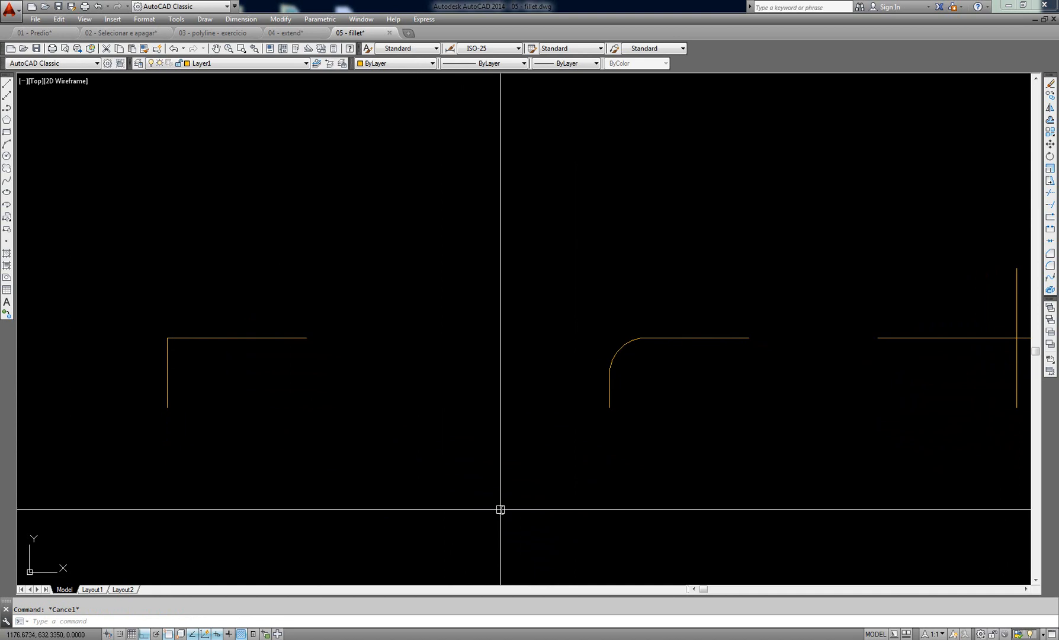
Step: Undo the fillets on the first two crosses
key(ctrl+z)
key(ctrl+z)
key(ctrl+z)
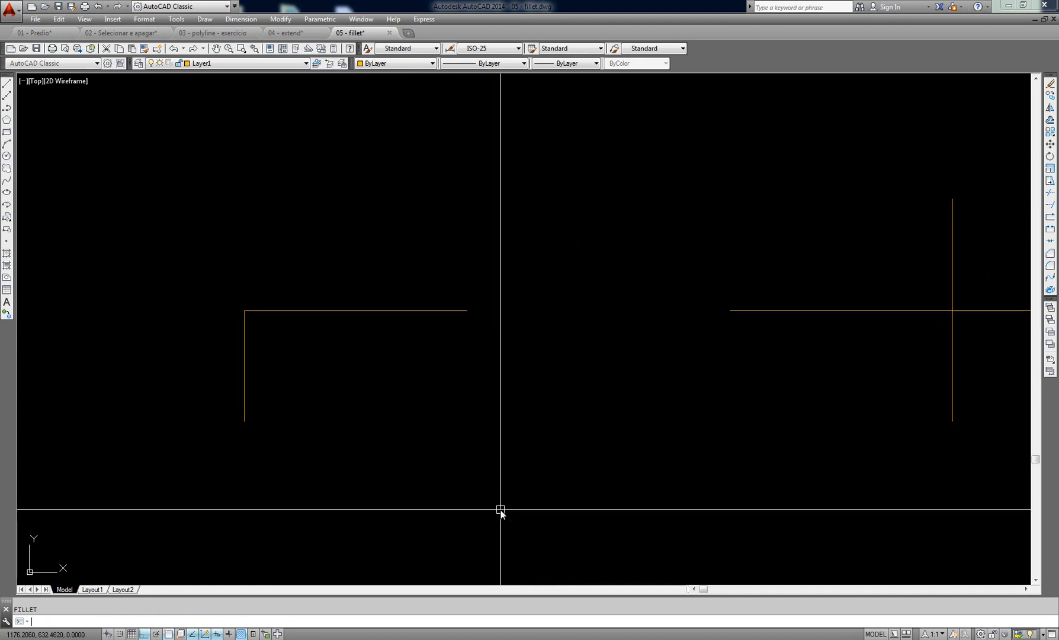
key(Escape)
middle_drag(343, 343, 393, 344)
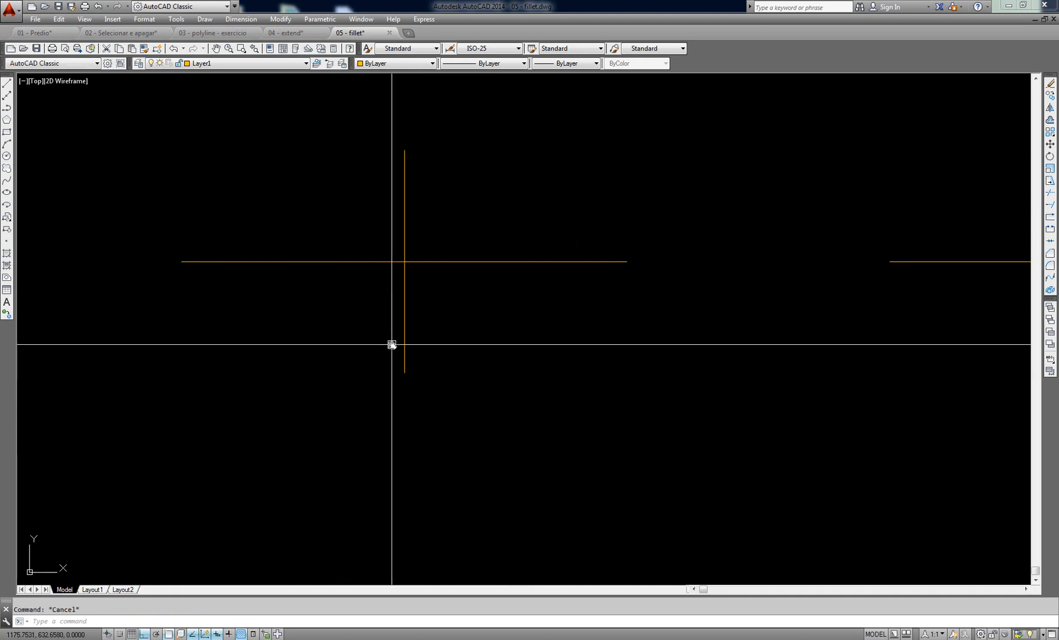
Step: Set the fillet radius back to 0
text(f)
key(Return)
text(r)
key(Return)
text(0)
key(Return)
middle_drag(488, 302, 523, 362)
right_click(490, 320)
click(463, 306)
key(Escape)
Step: Examine the first cross, highlighting its vertical and horizontal lines individually to see that each is one continuous line
scroll(450, 300, up, 2)
scroll(461, 357, down, 4)
scroll(456, 362, down, 4)
middle_drag(426, 365, 179, 353)
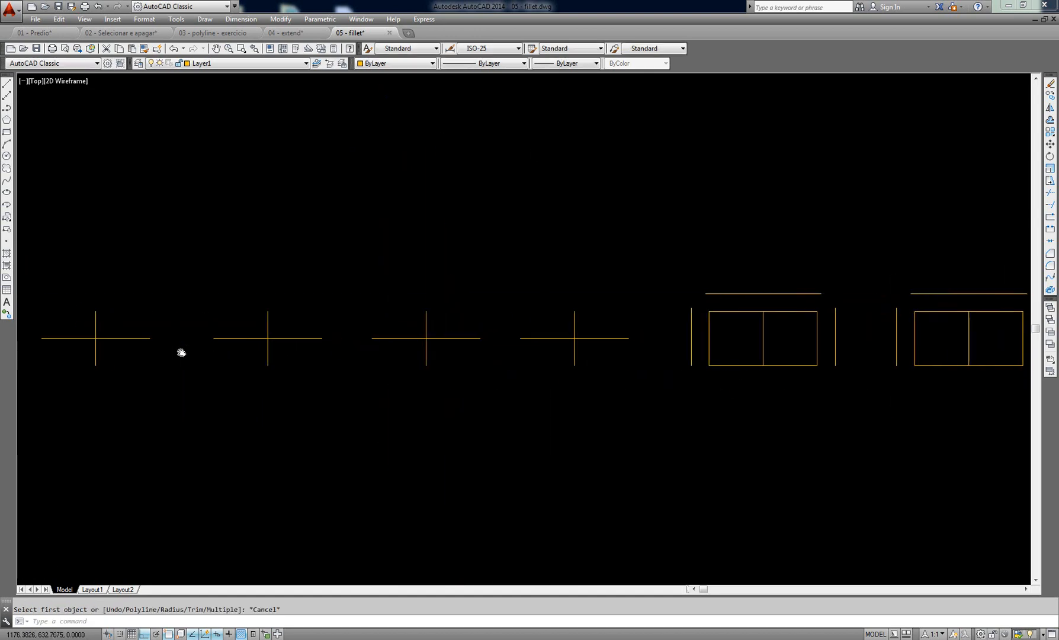
scroll(220, 337, down, 2)
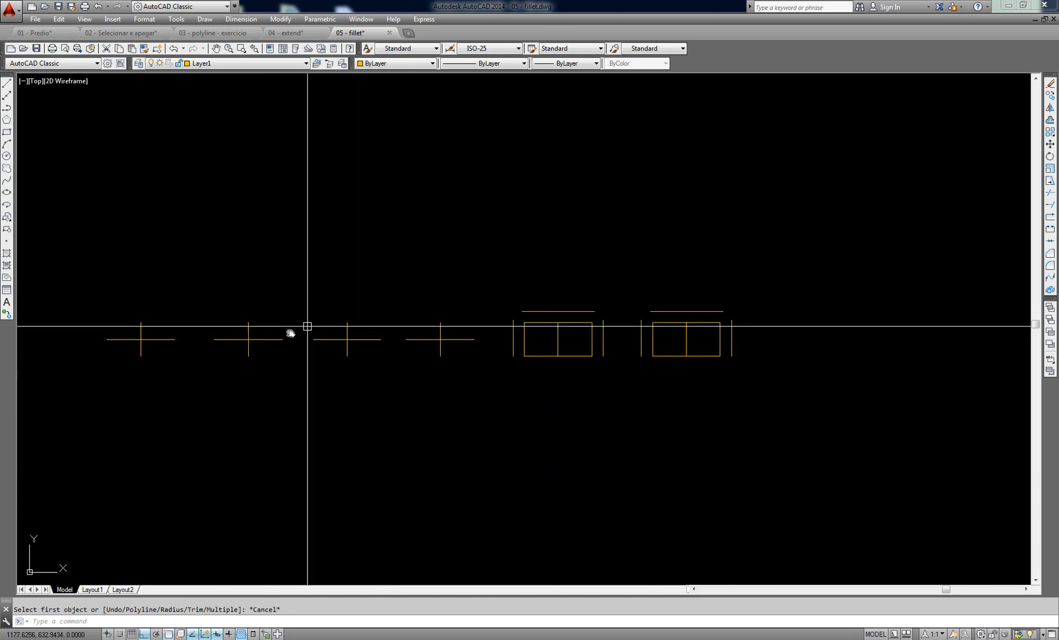
scroll(131, 340, up, 10)
mouse_move(159, 375)
middle_down()
mouse_move(400, 353)
mouse_move(472, 362)
middle_up()
click(462, 358)
click(439, 360)
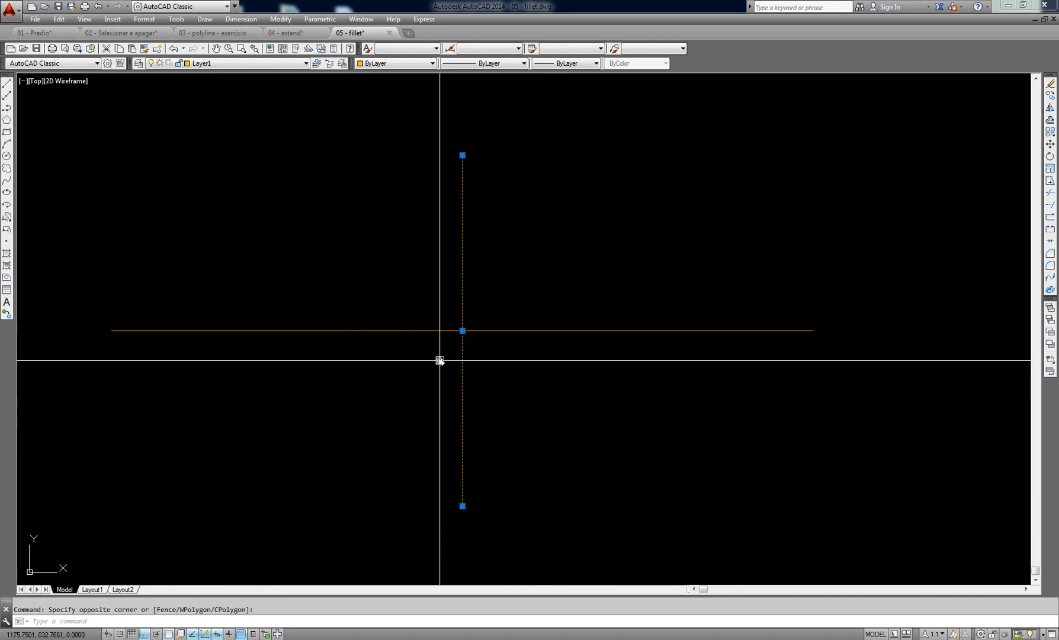
key(Escape)
click(386, 314)
click(360, 356)
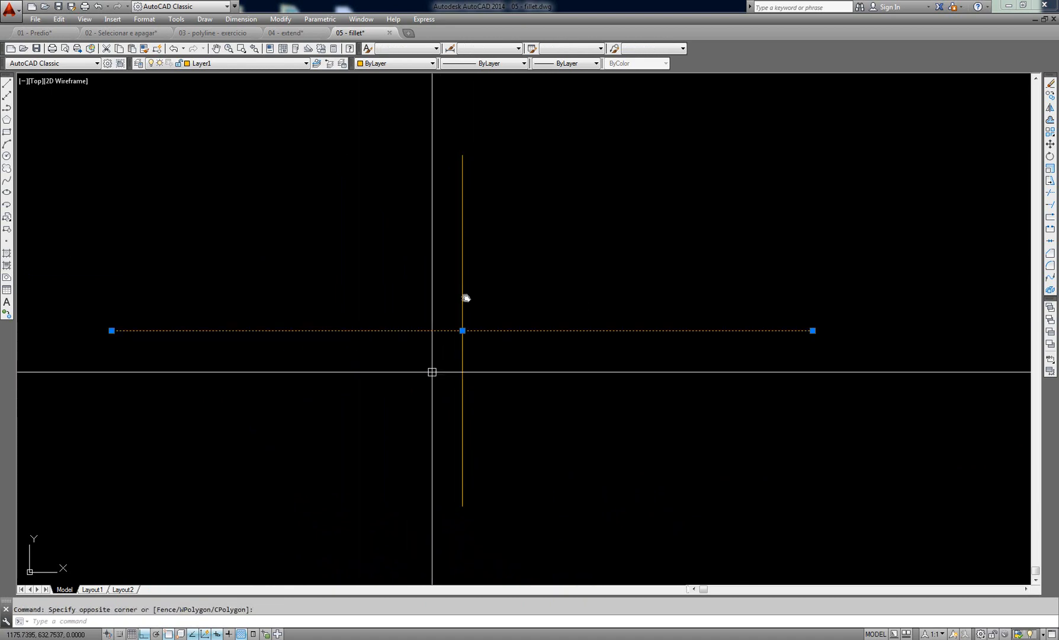
key(Escape)
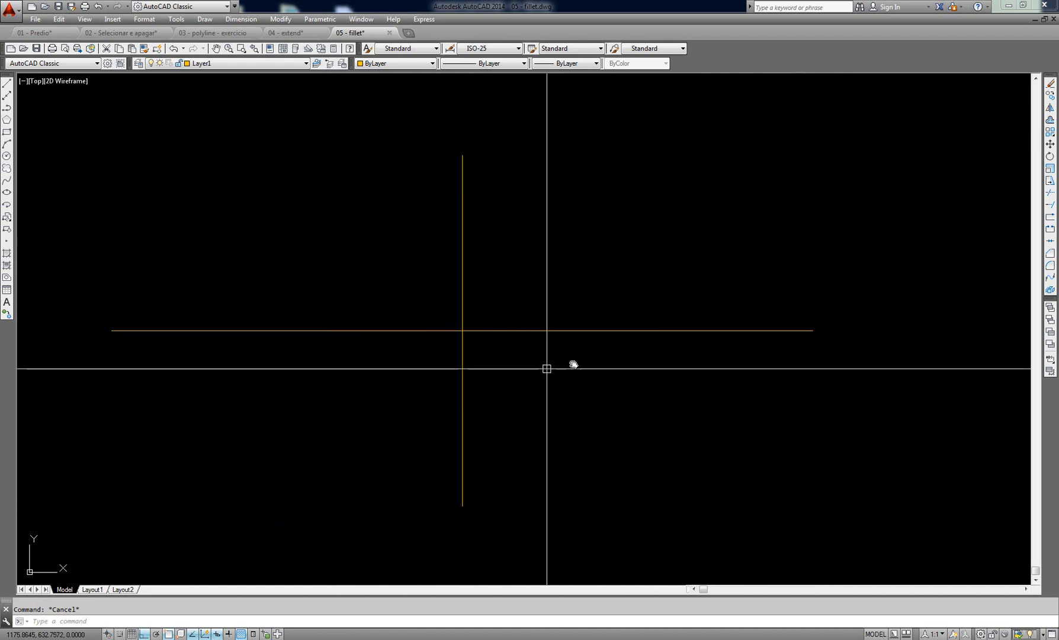
middle_drag(443, 409, 430, 414)
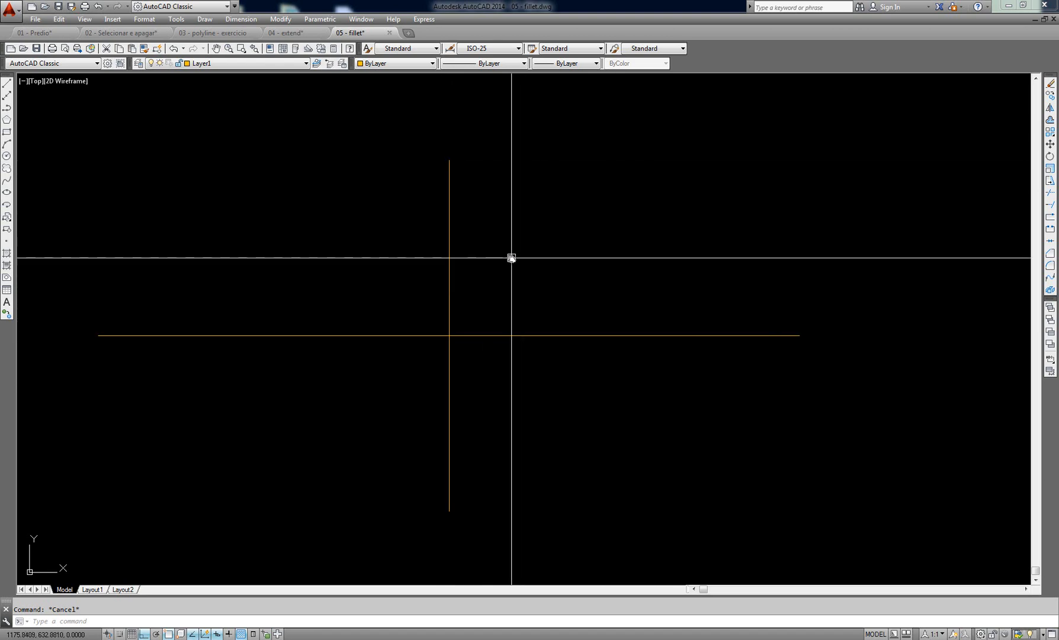
click(447, 269)
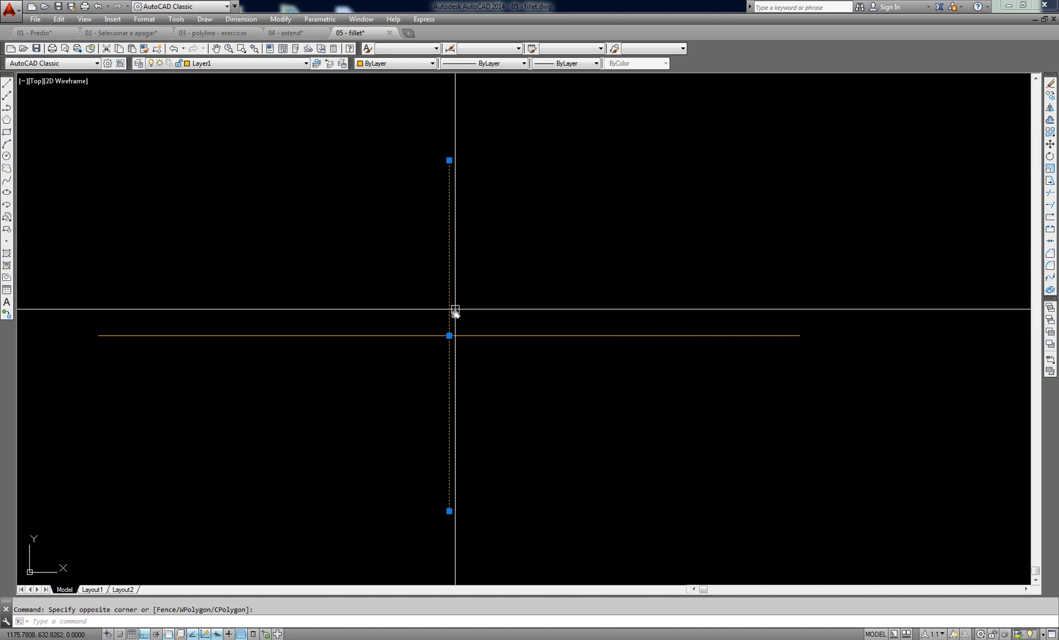
key(Escape)
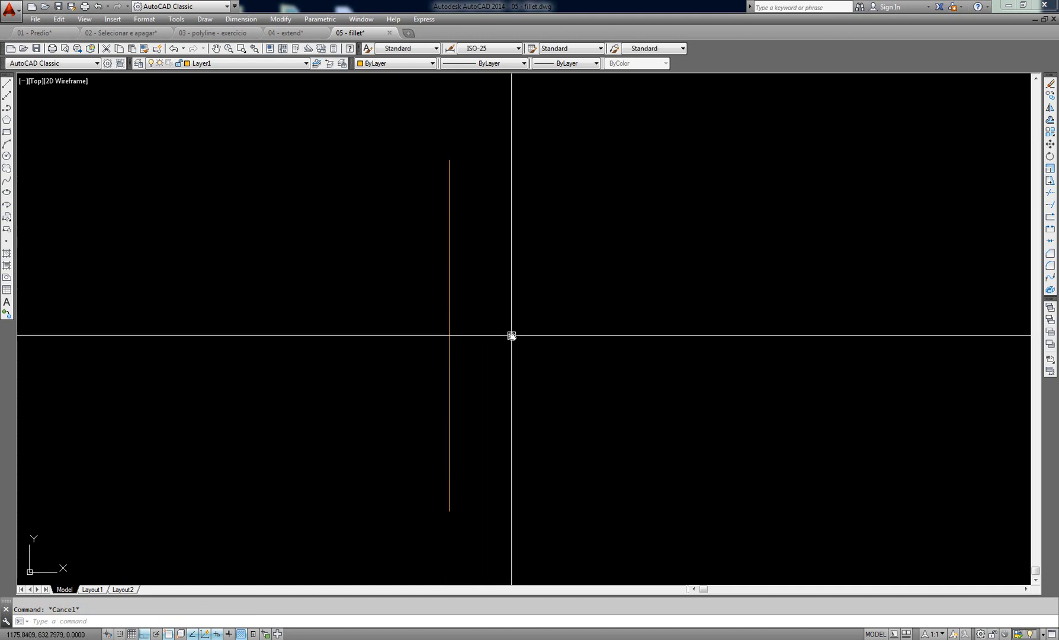
click(786, 333)
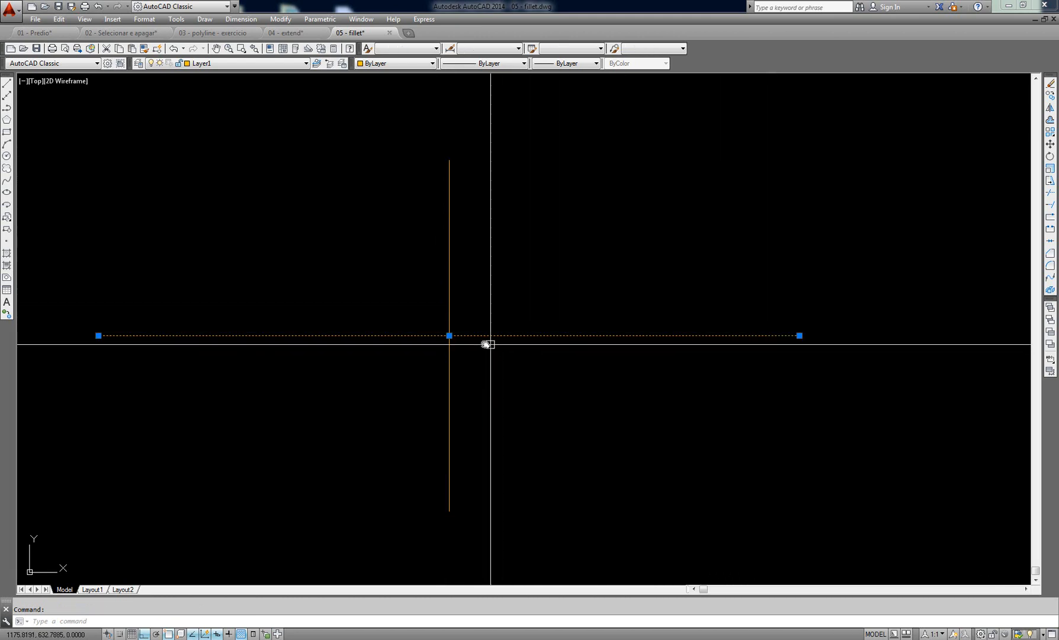
key(Escape)
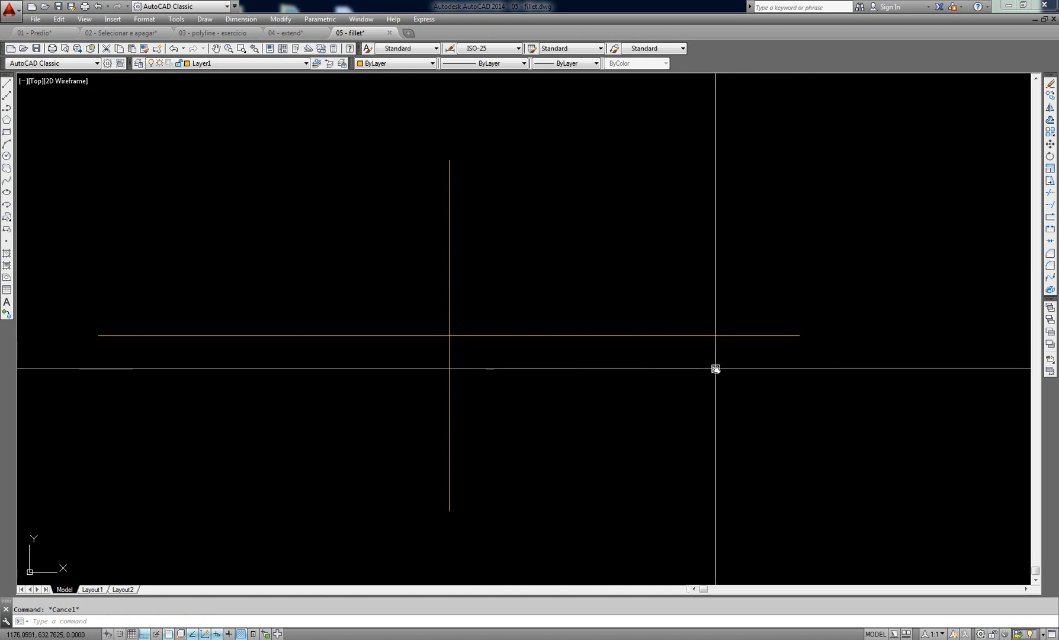
Step: Fillet the first cross at radius 0, keeping the upper half of its vertical line and the right half of its horizontal line
text(f)
key(Return)
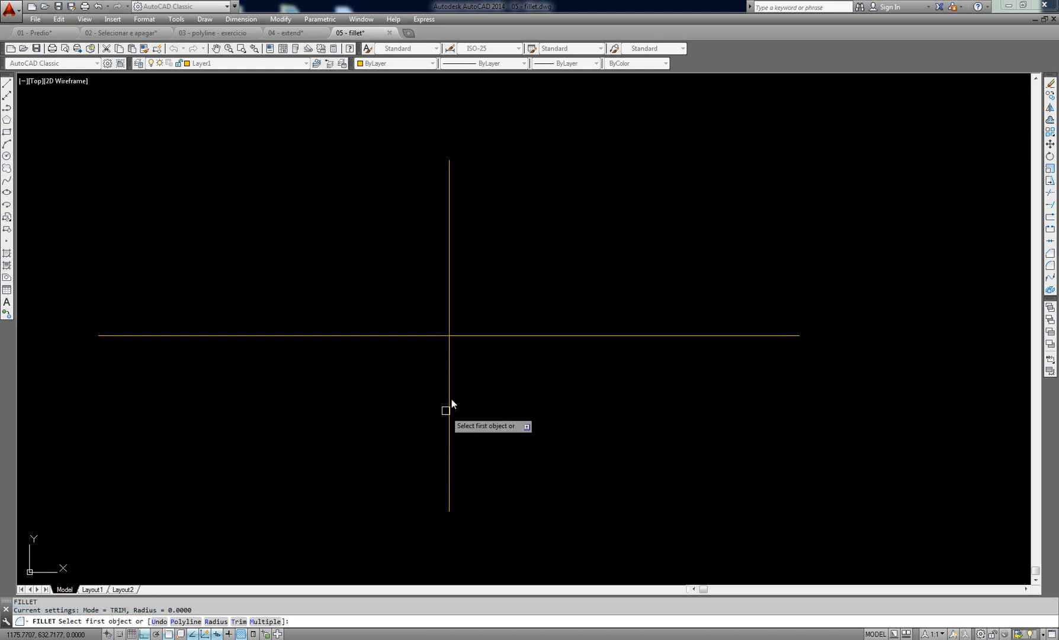
scroll(610, 323, down, 2)
middle_drag(697, 326, 437, 307)
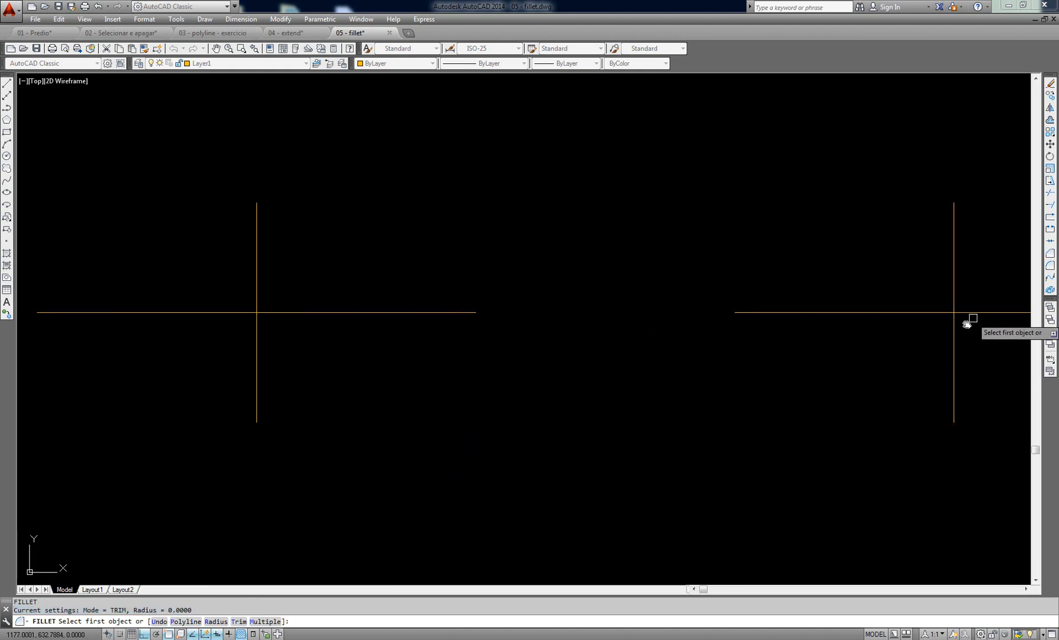
middle_drag(266, 301, 386, 298)
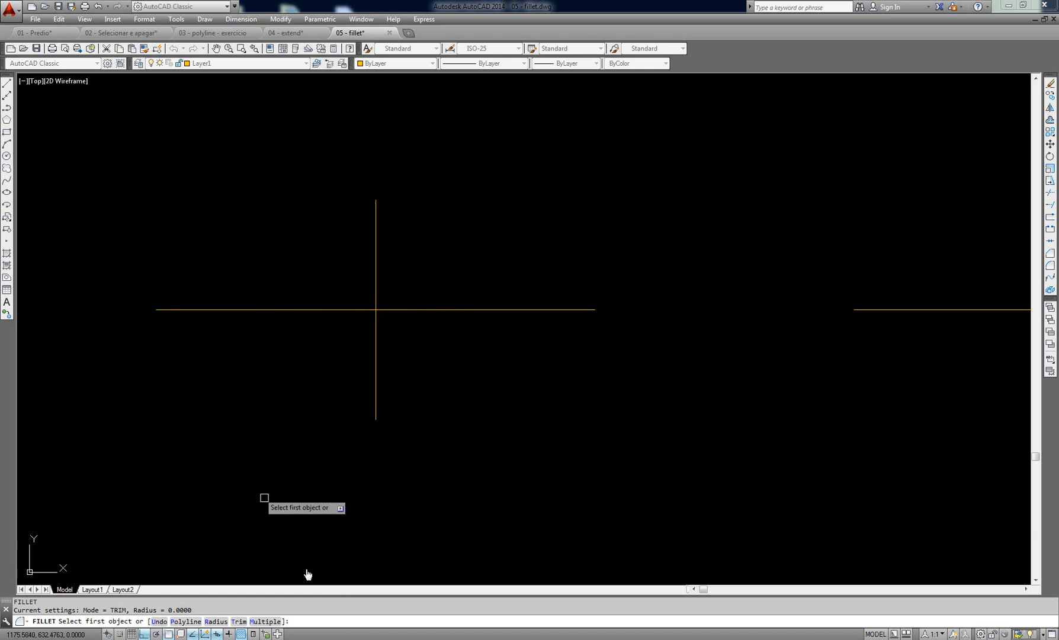
click(375, 282)
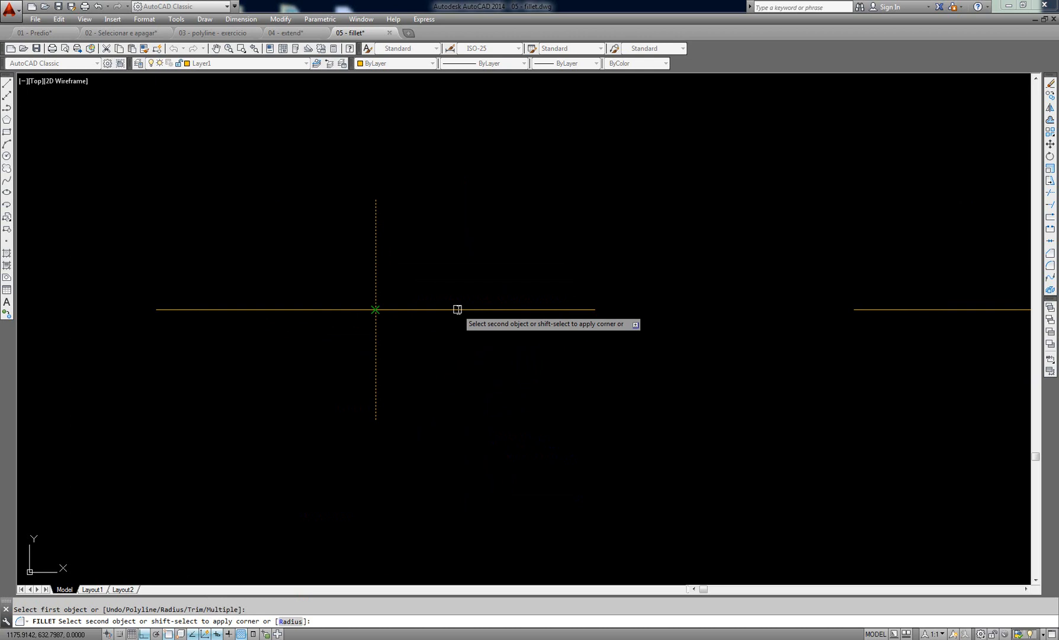
click(502, 309)
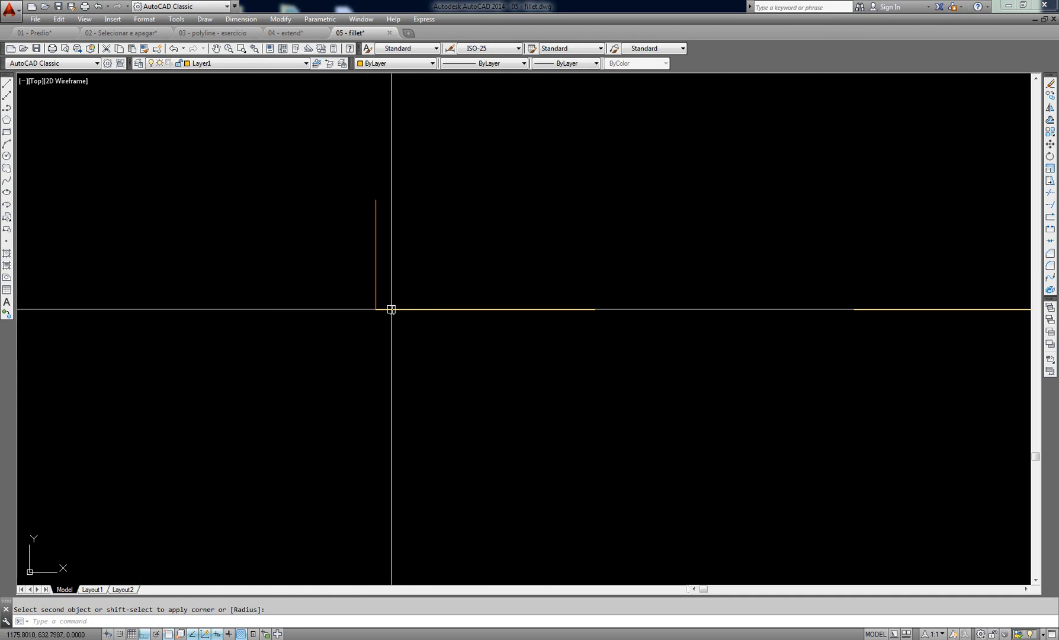
Step: Undo the last fillet on the first cross
middle_drag(508, 308, 95, 310)
scroll(364, 262, down, 2)
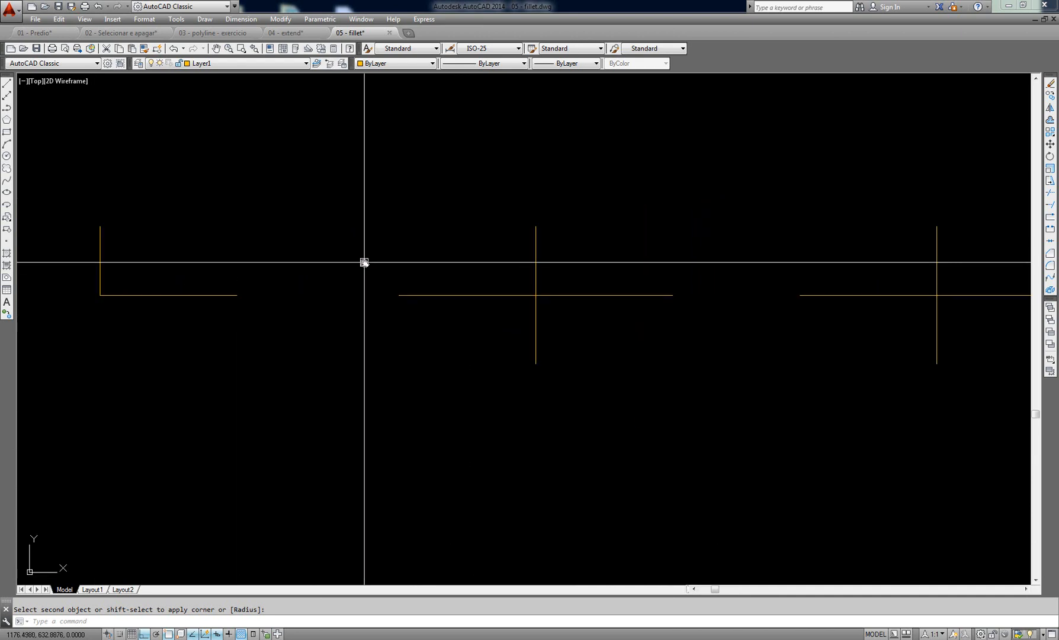
key(Escape)
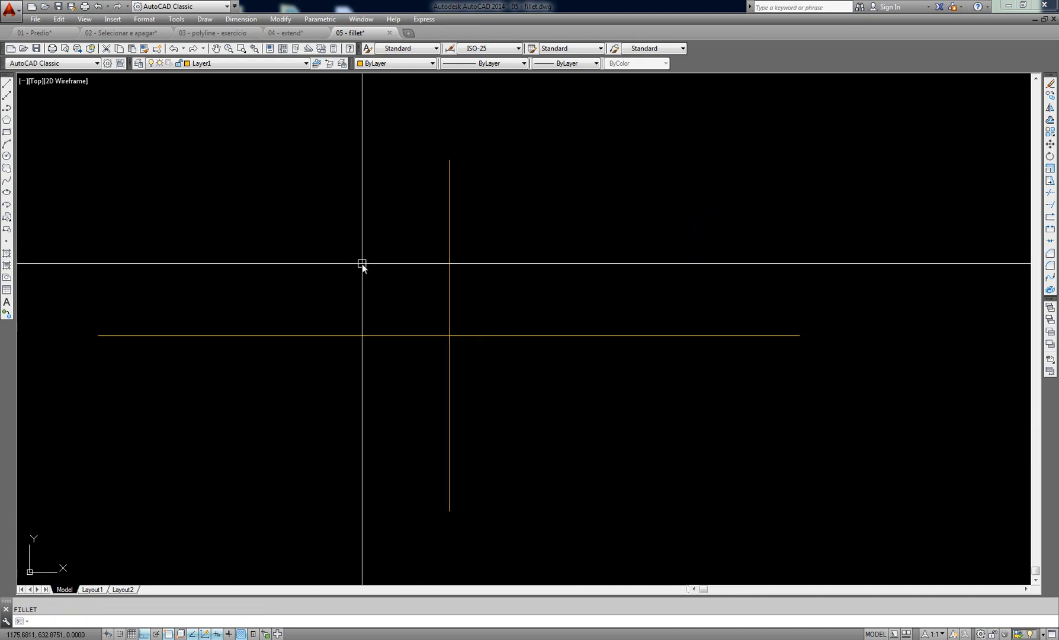
Step: Copy the row of four crosses straight down by about 0.78 units to form a second row
scroll(361, 264, down, 5)
middle_drag(422, 284, 389, 250)
text(co)
key(Return)
click(573, 188)
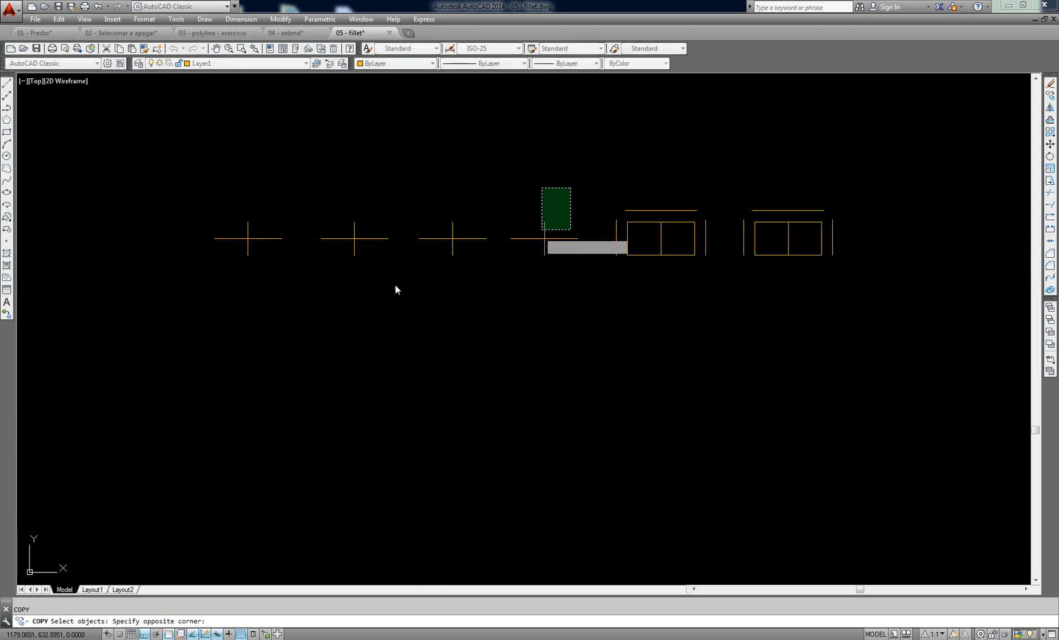
click(191, 295)
key(Return)
click(402, 276)
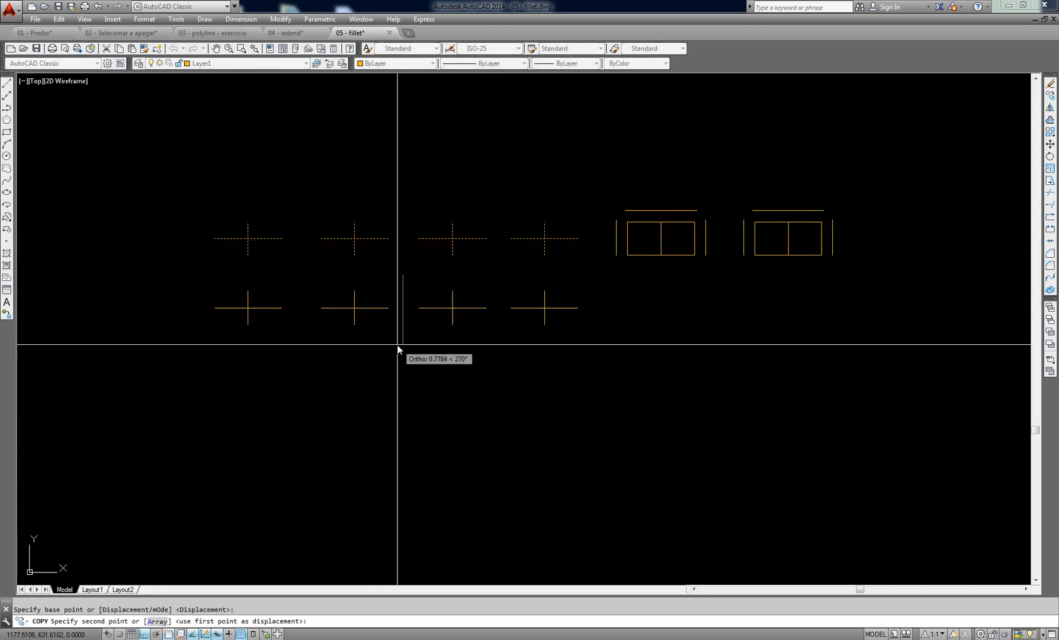
click(397, 344)
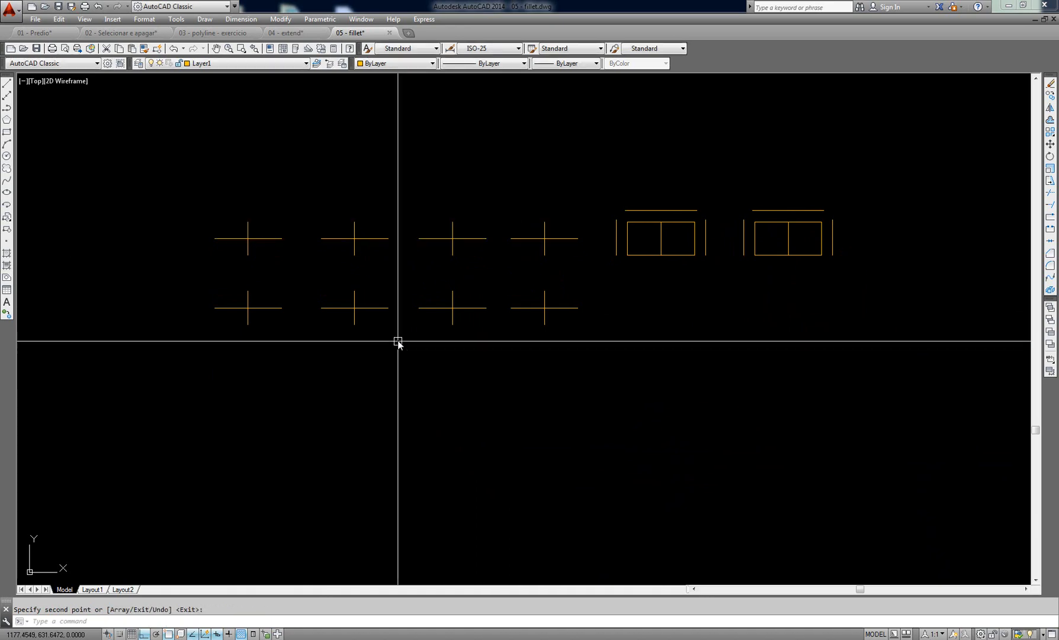
key(Escape)
Step: Move all eight crosses straight up so the two rows are roughly centred on the height of the rectangles
middle_drag(500, 301, 622, 318)
text(m)
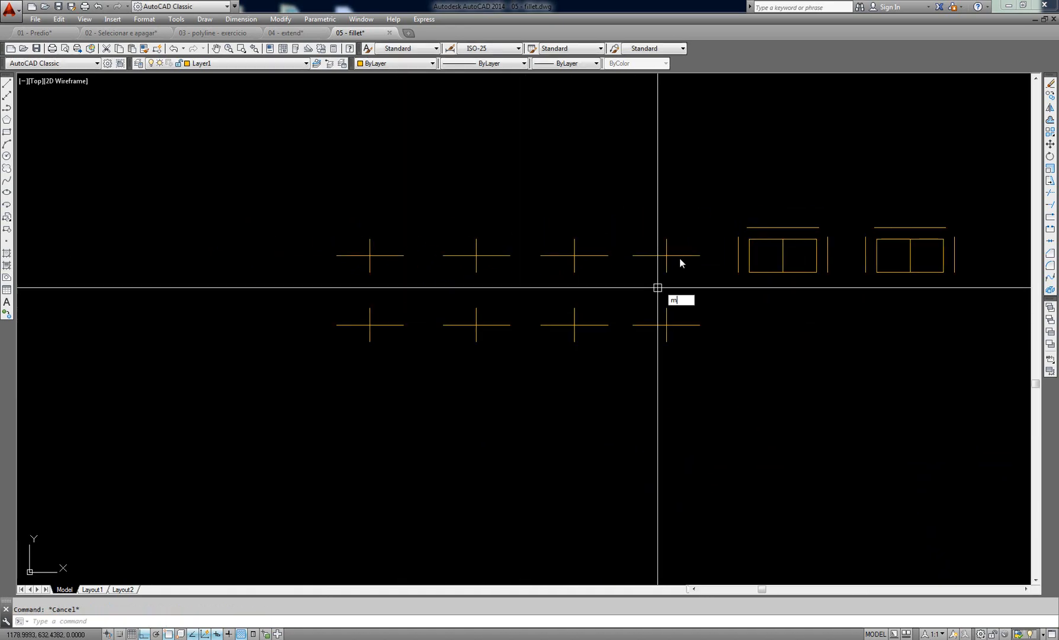
key(Return)
click(712, 208)
click(357, 372)
key(Return)
click(519, 406)
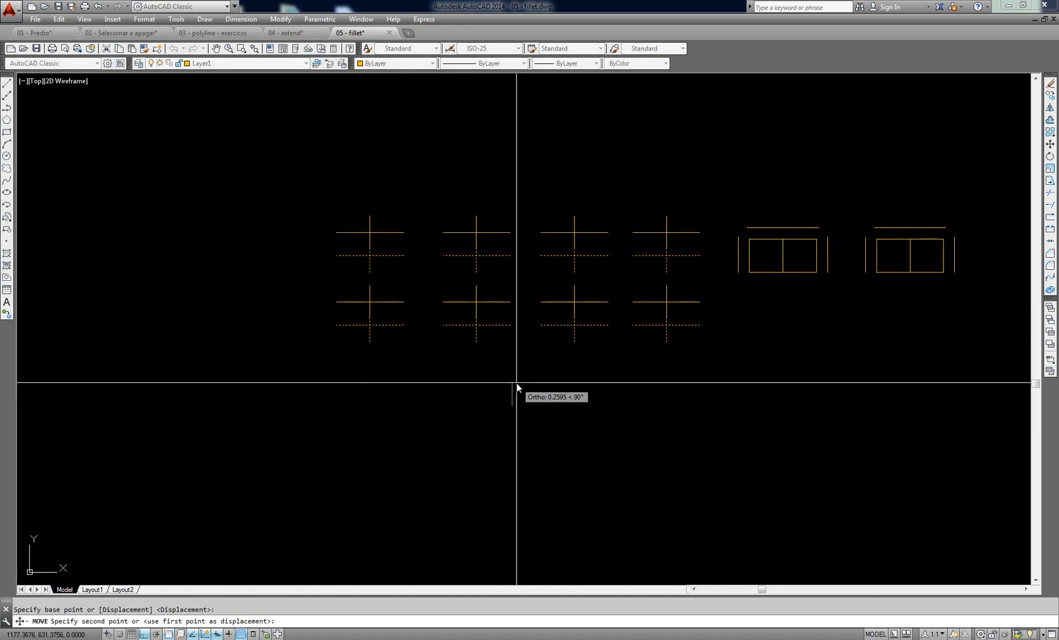
key(Escape)
Step: Fillet the first cross of the upper row at radius 0, keeping its vertical line's upper half and horizontal line's right half
scroll(546, 284, up, 2)
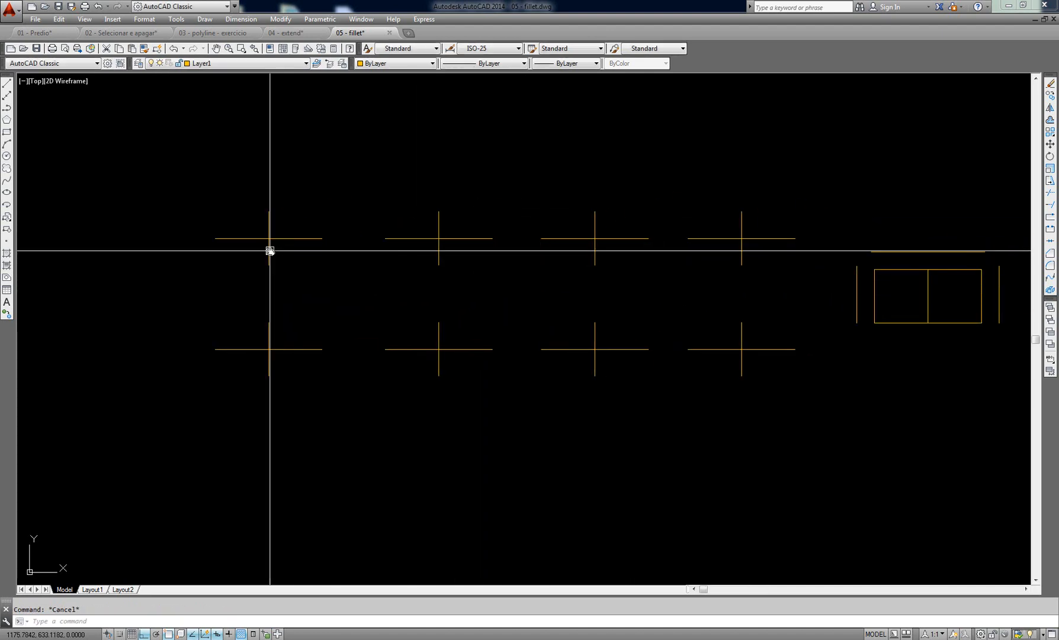
scroll(270, 251, up, 4)
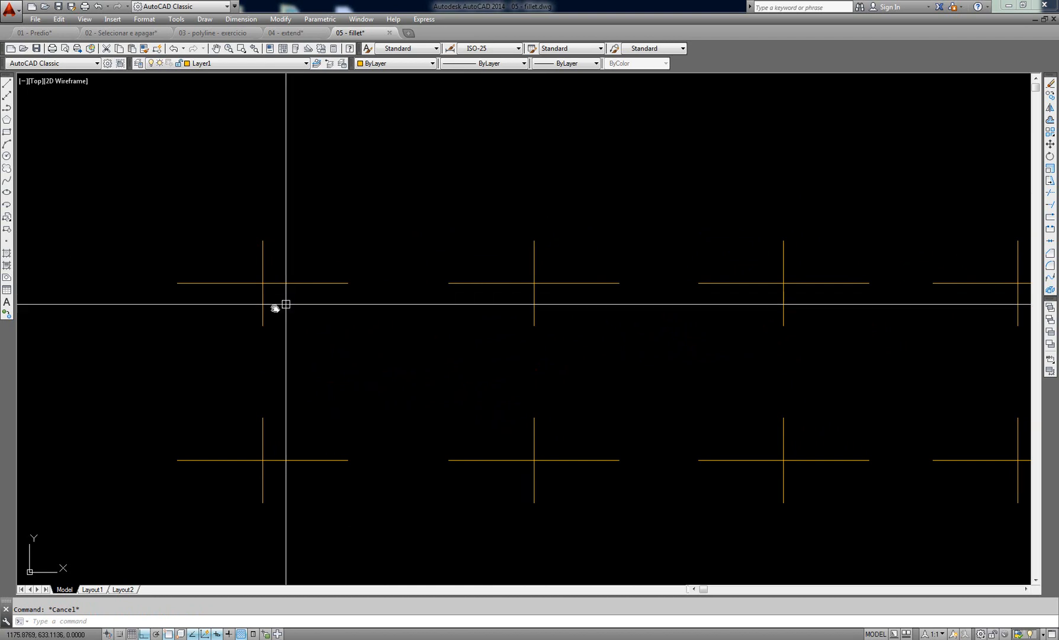
middle_drag(267, 301, 334, 234)
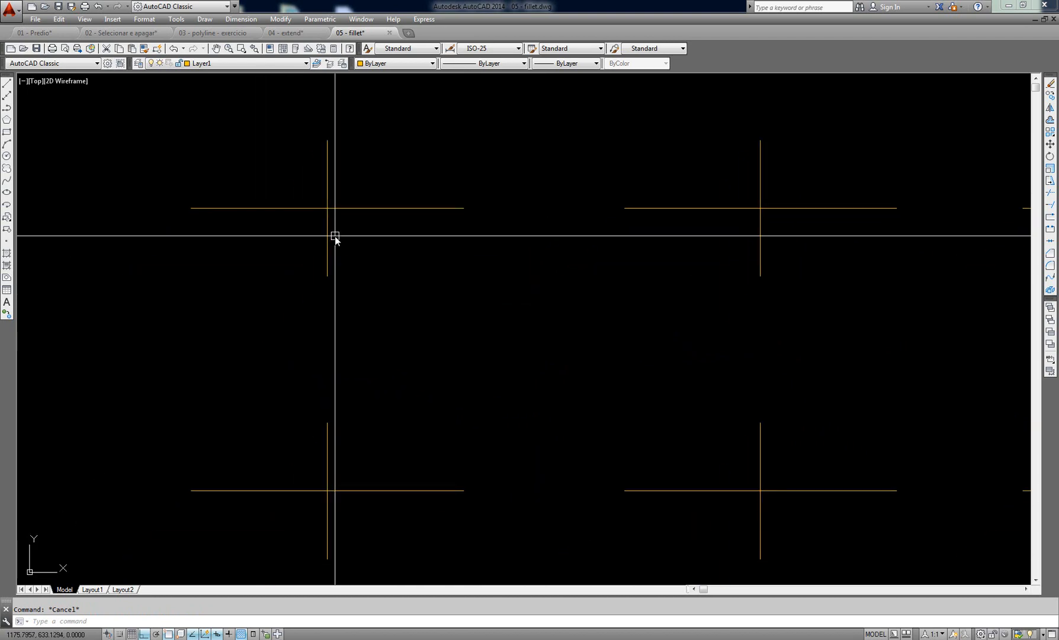
text(F)
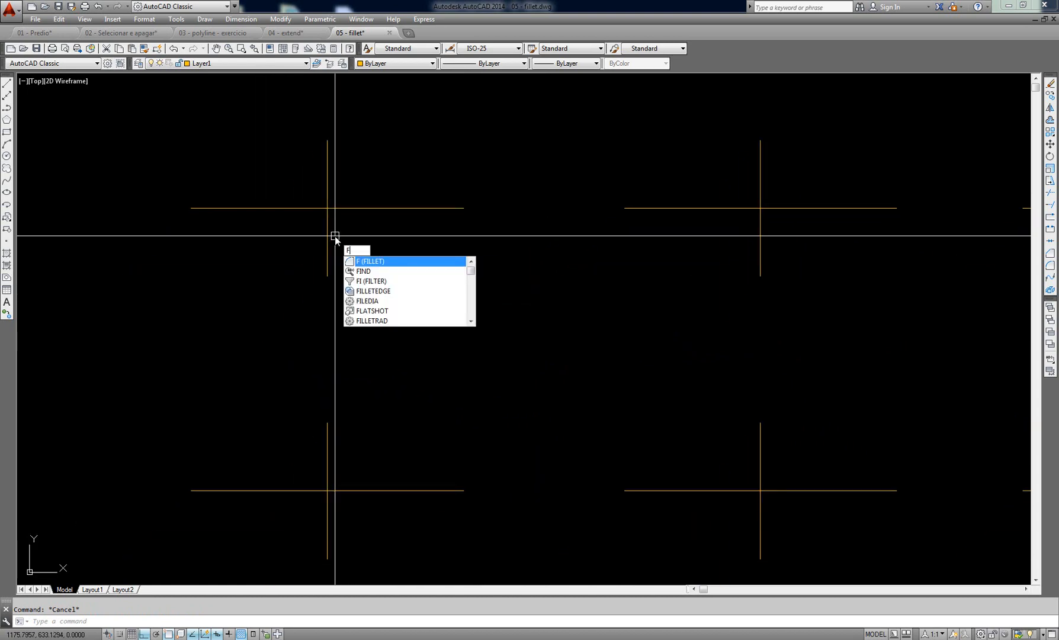
key(Return)
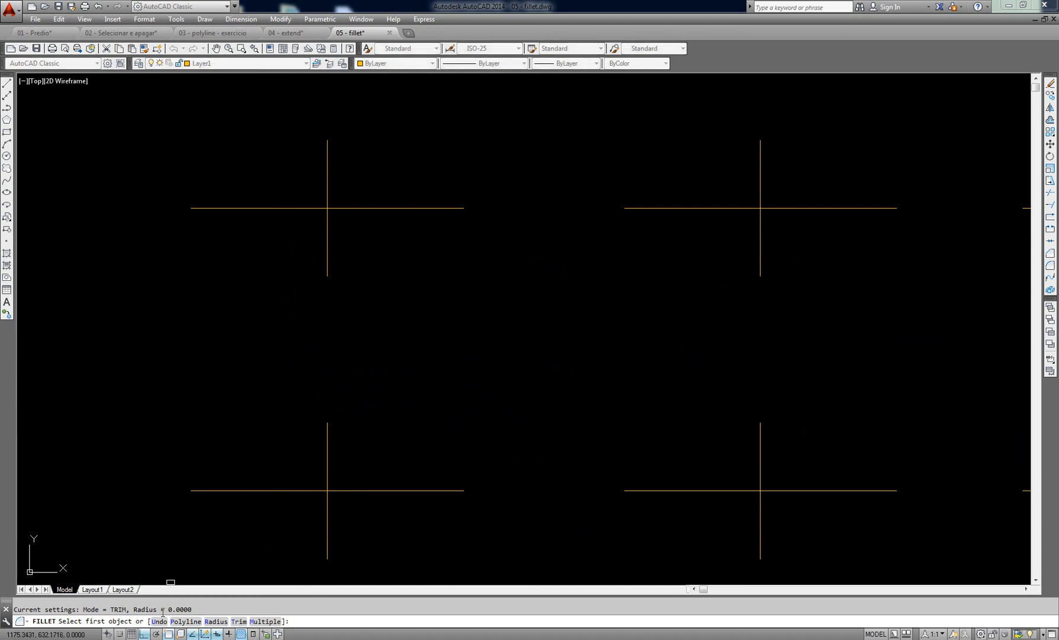
click(328, 182)
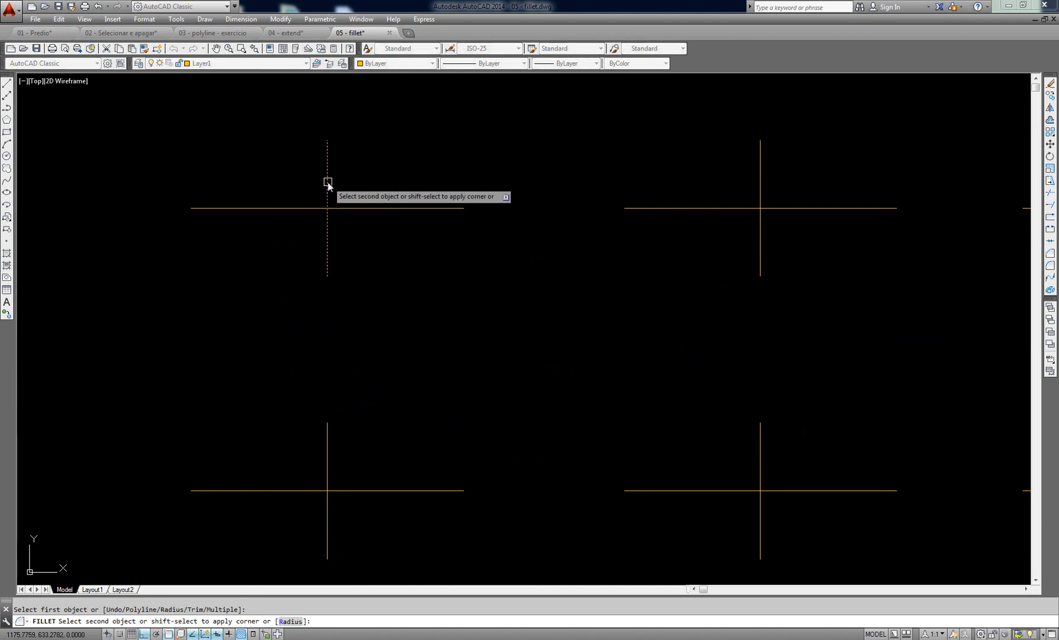
click(360, 206)
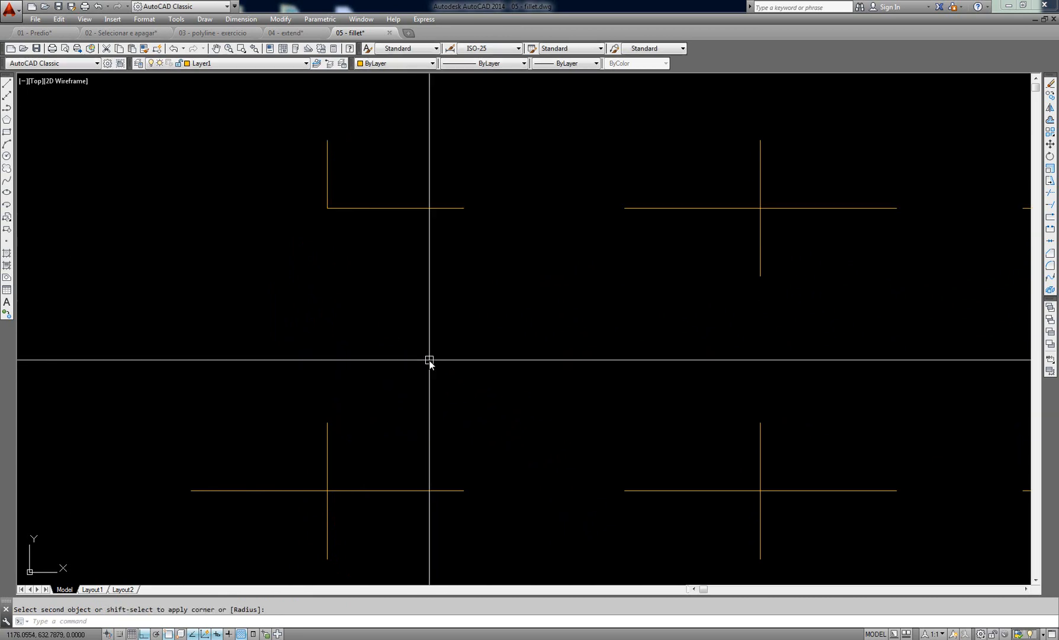
Step: Fillet the first cross of the lower row at radius 0.1, keeping its vertical line's upper part and horizontal line's right part
middle_drag(416, 406, 415, 372)
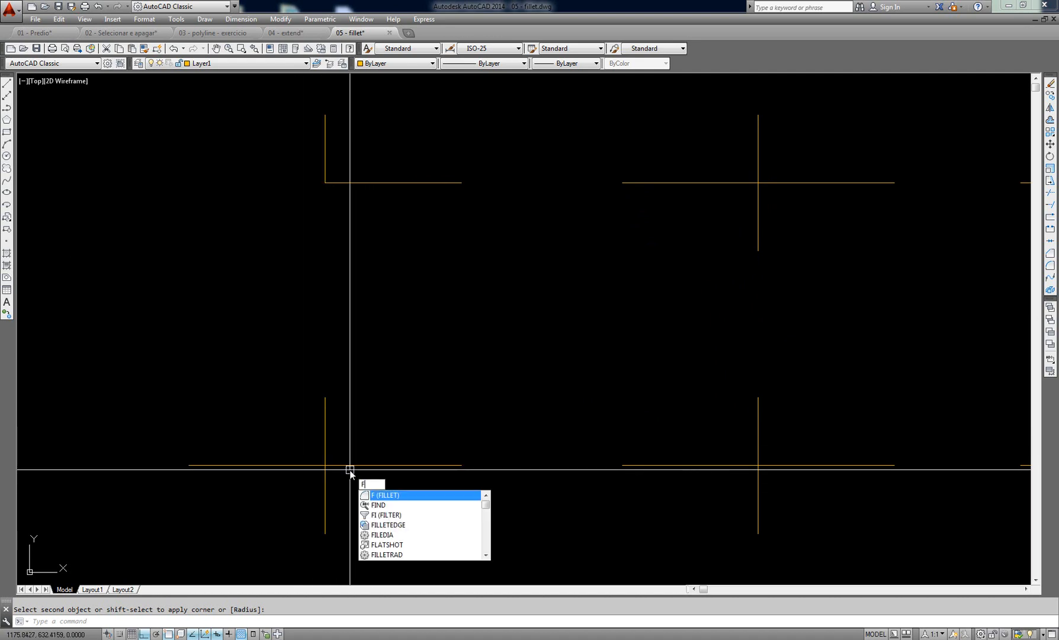
key(Return)
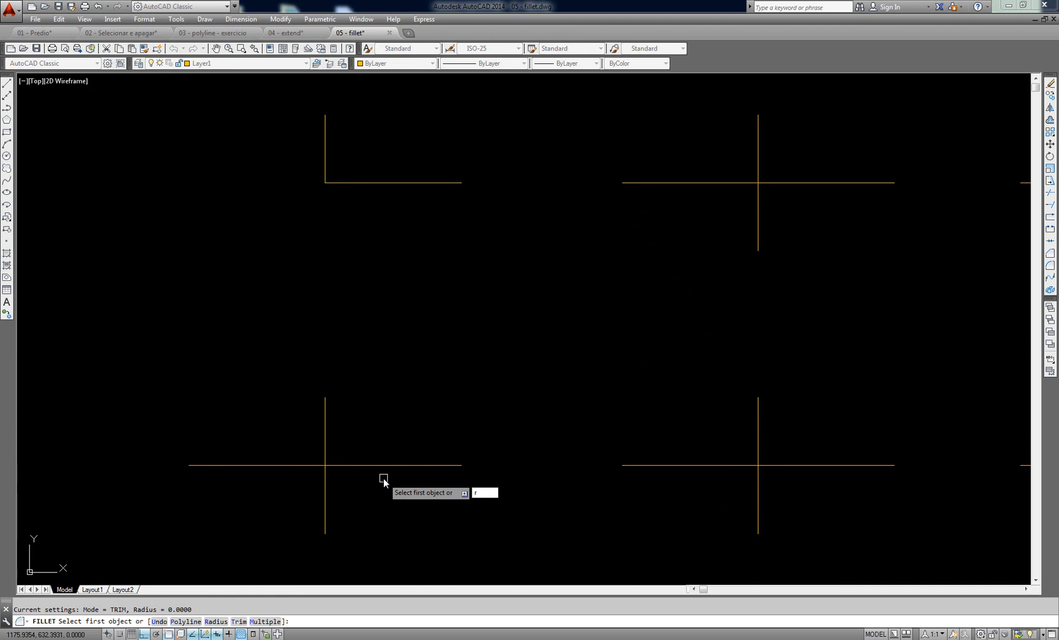
key(Return)
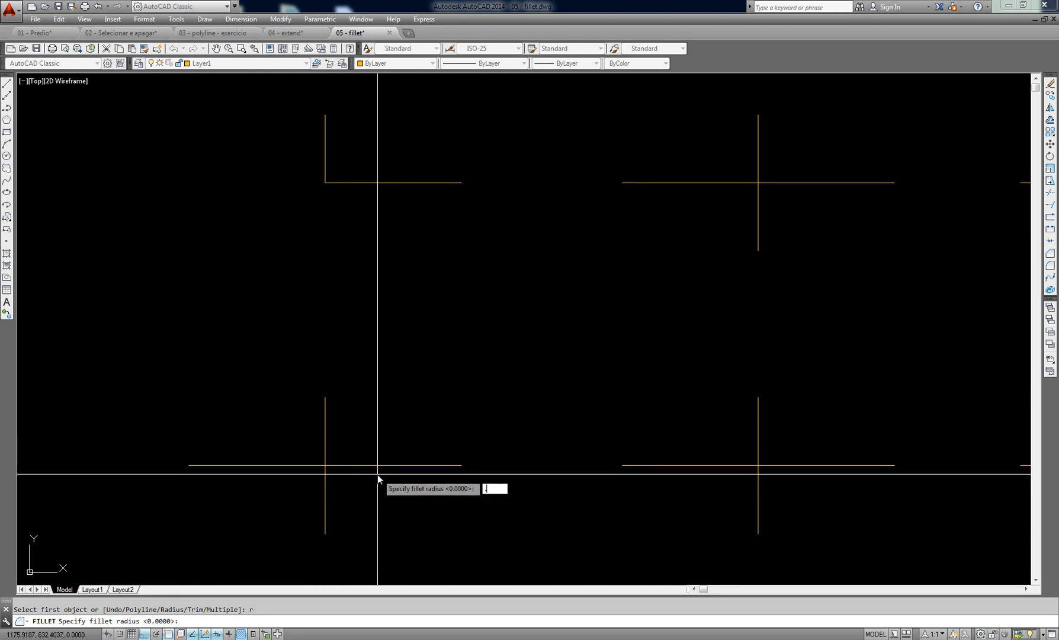
text(0.1)
key(Return)
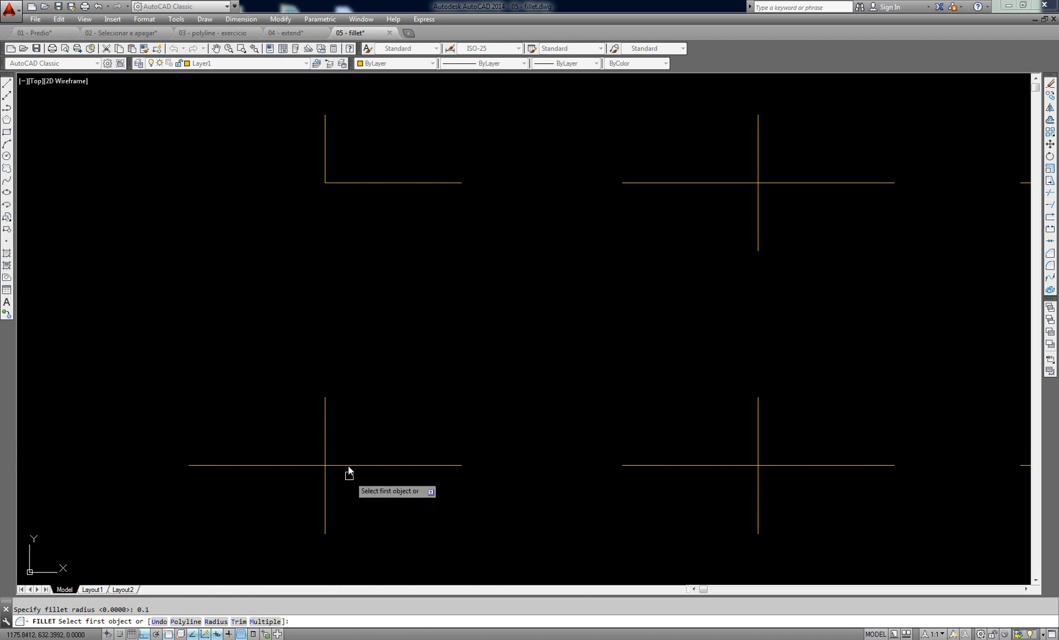
click(326, 424)
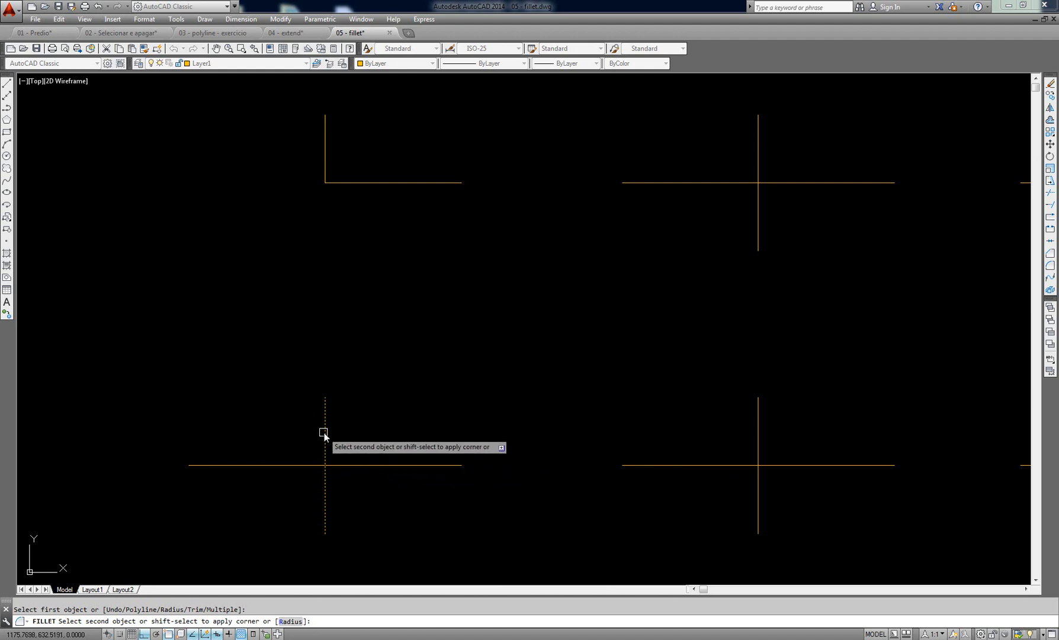
click(395, 465)
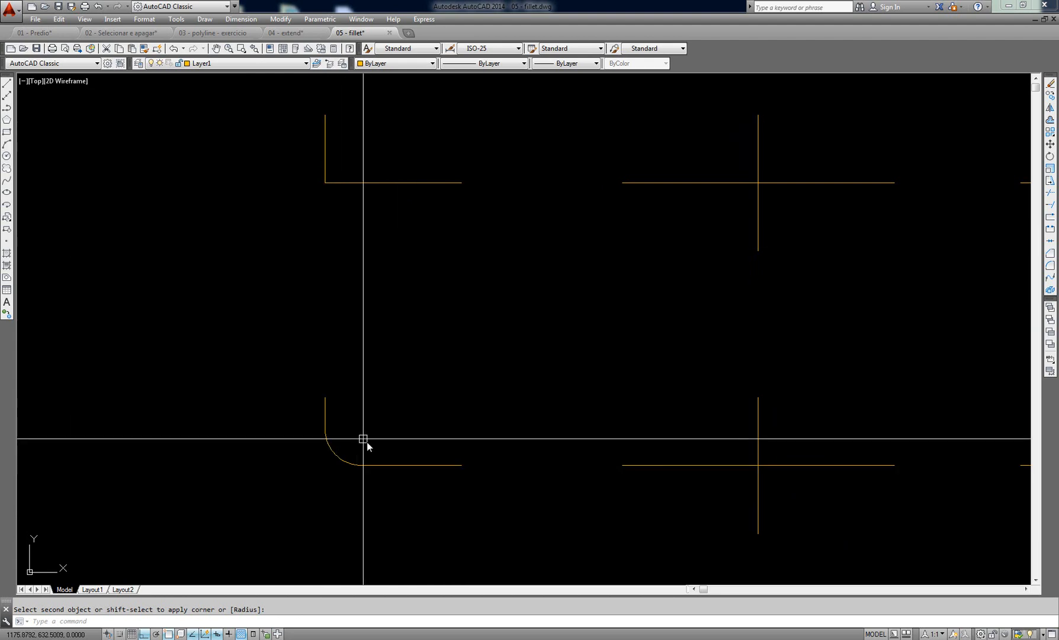
Step: Fillet the second cross of the upper row at radius 0, keeping its vertical line's upper half and horizontal line's left half
middle_drag(757, 359, 615, 366)
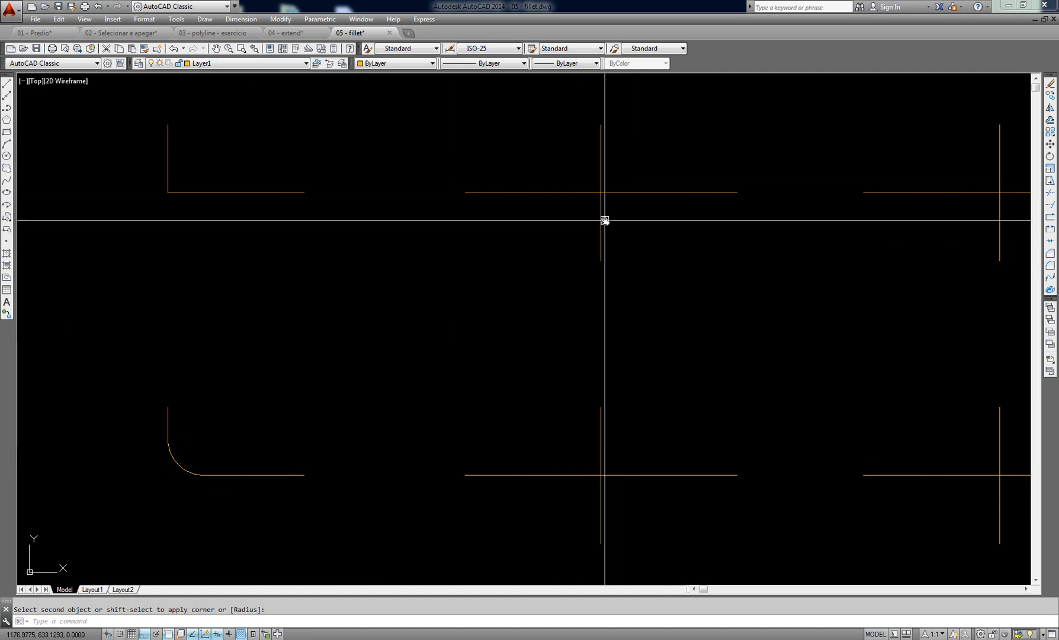
text(f)
key(Return)
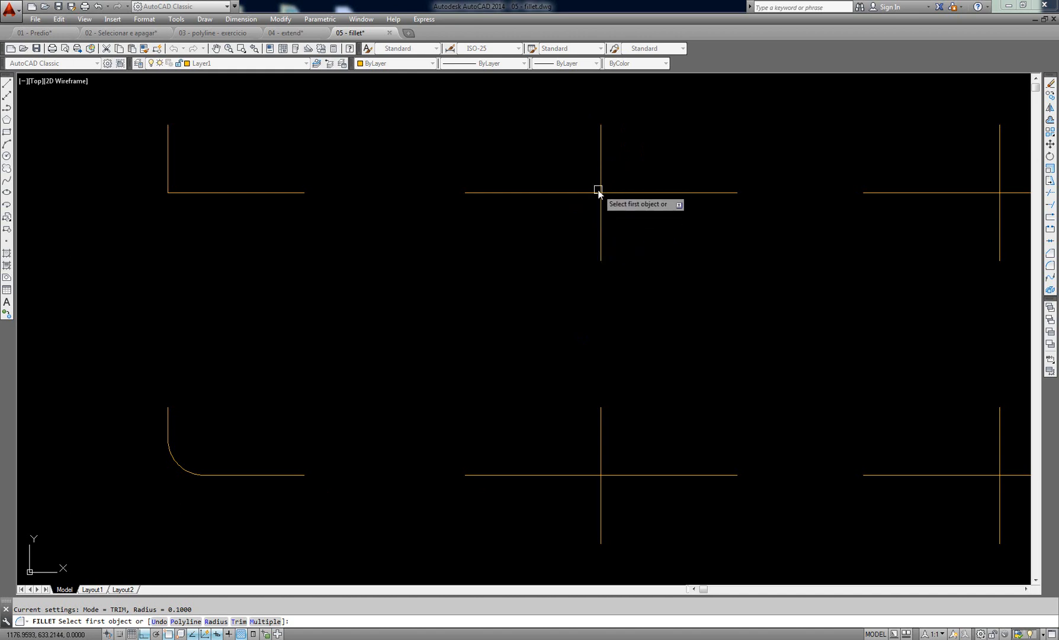
key(Return)
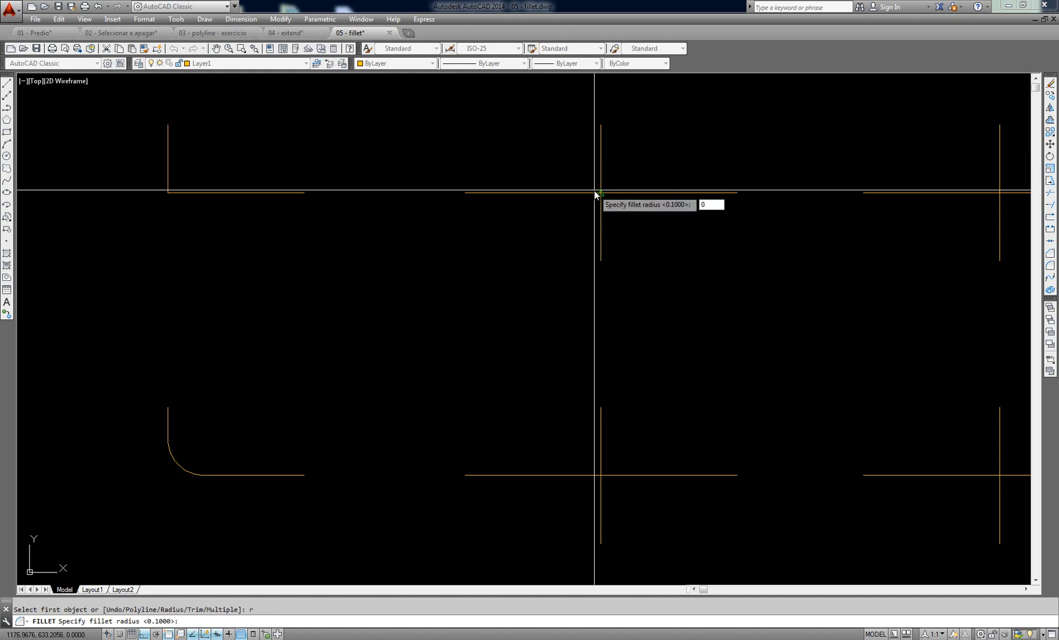
text(0)
key(Return)
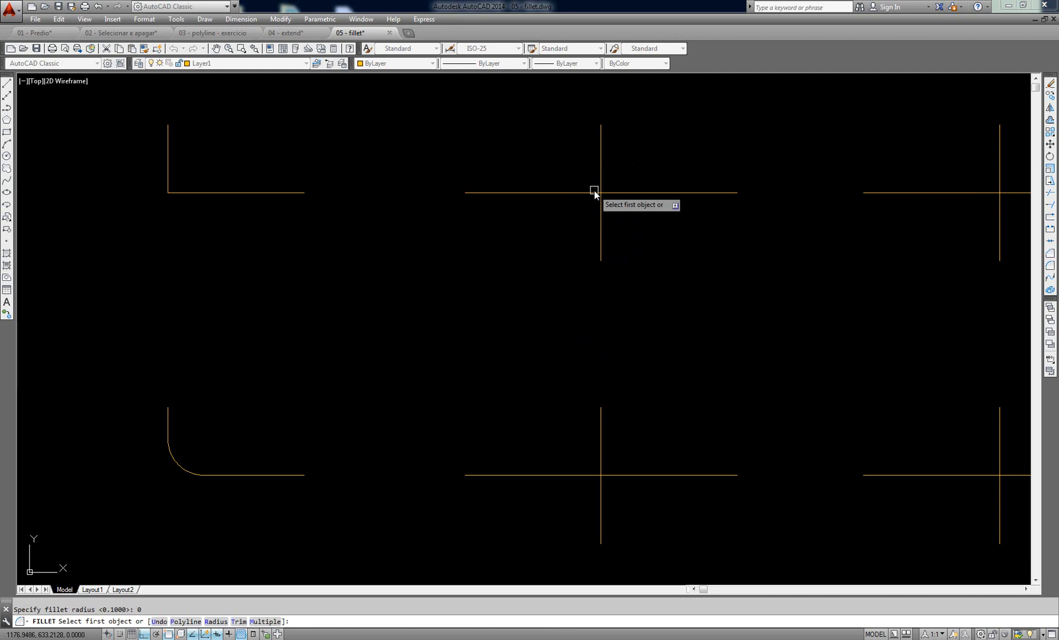
click(600, 158)
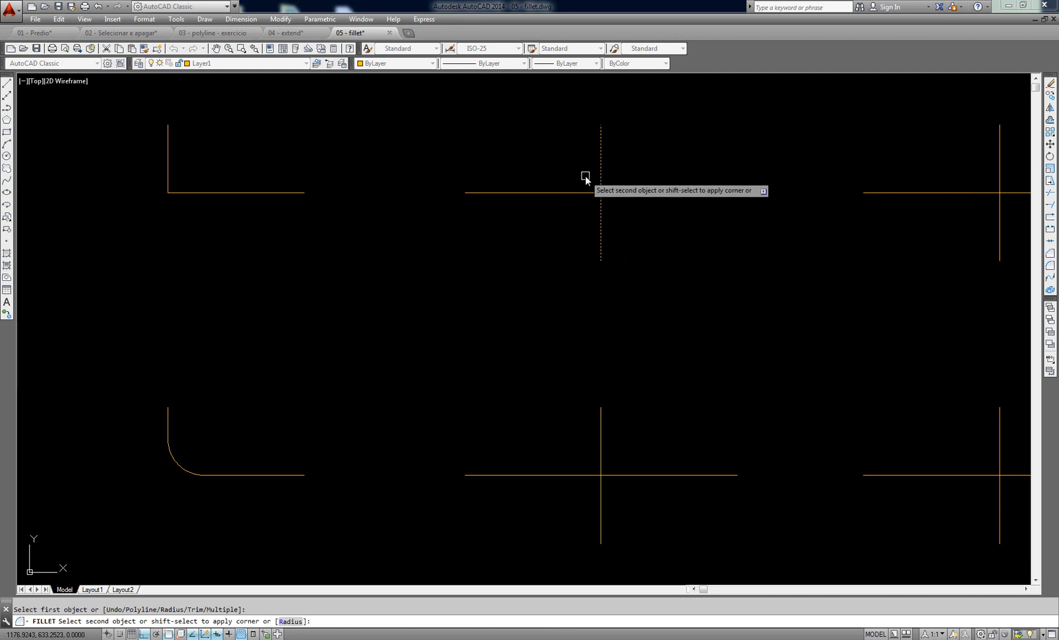
click(565, 191)
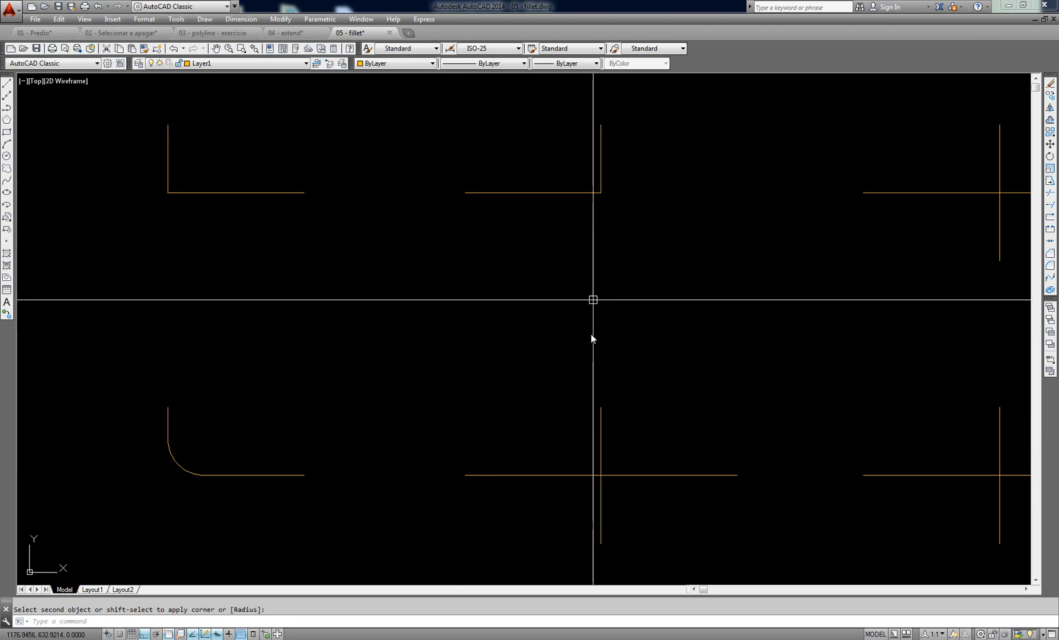
Step: Fillet the second cross of the lower row at radius 0.1, keeping its vertical line's upper part and horizontal line's left part
click(602, 422)
key(Escape)
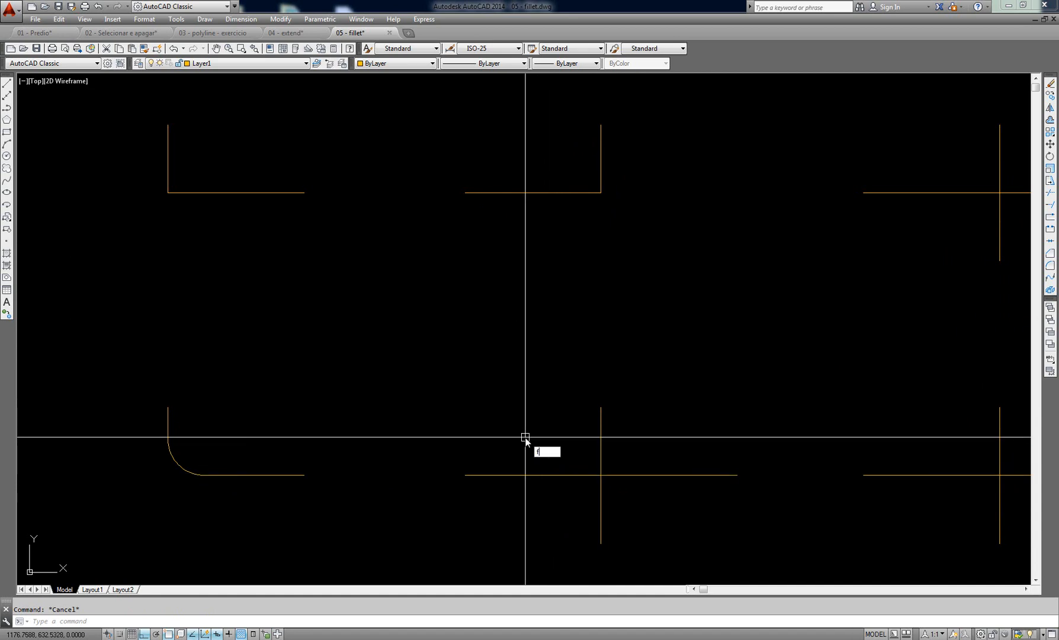
key(Return)
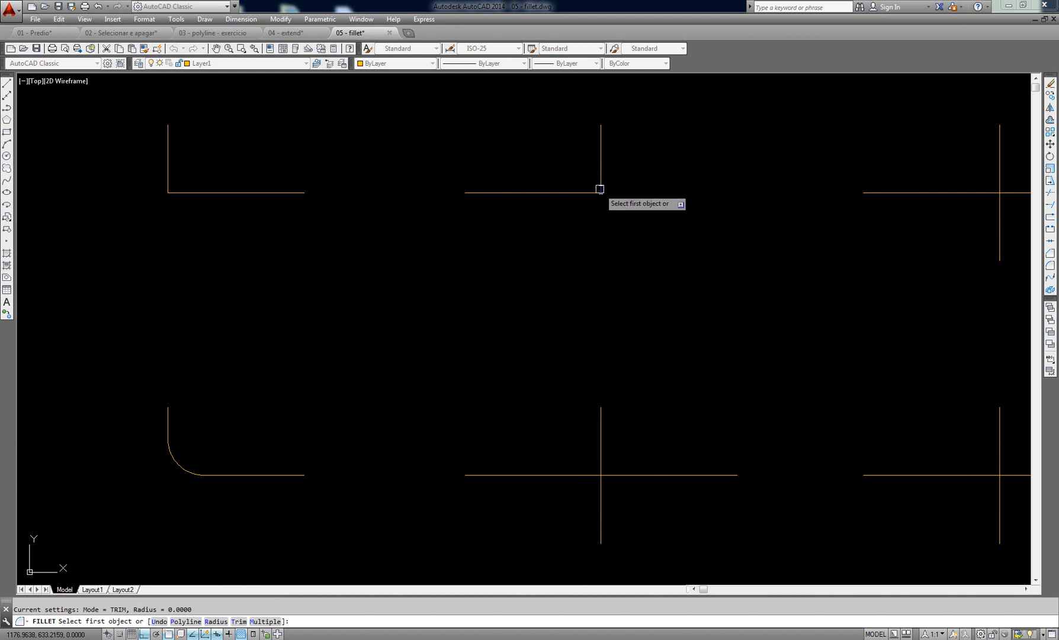
text(r)
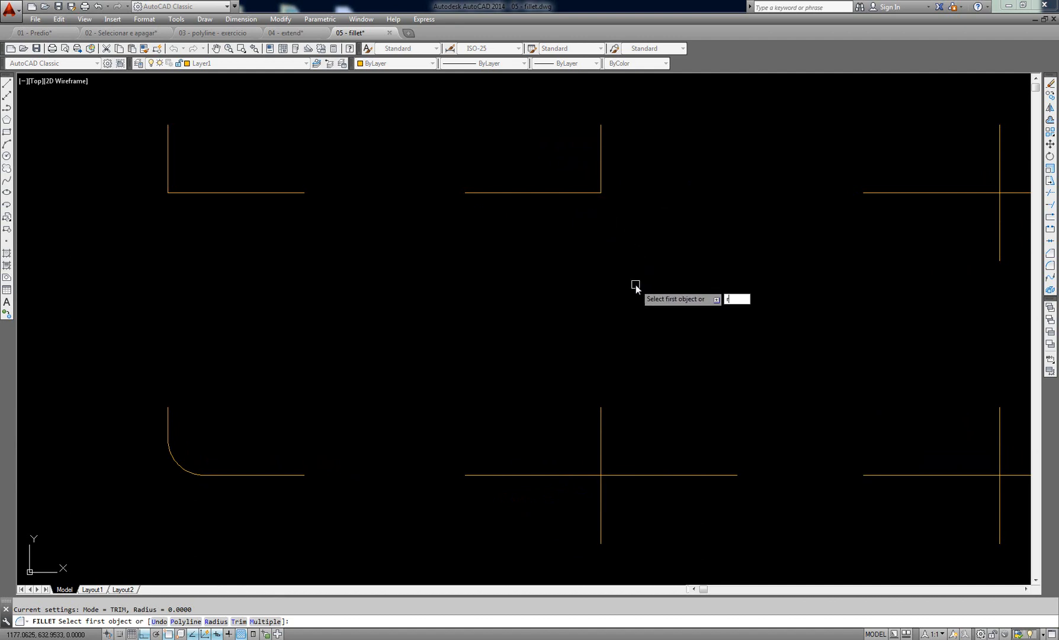
key(Return)
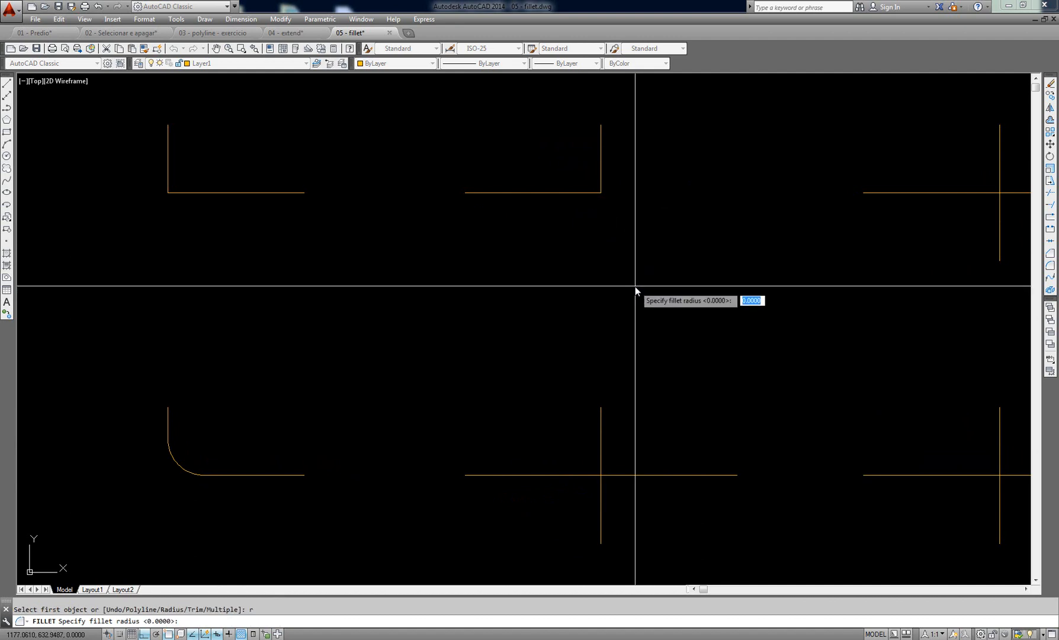
text(.1)
key(Return)
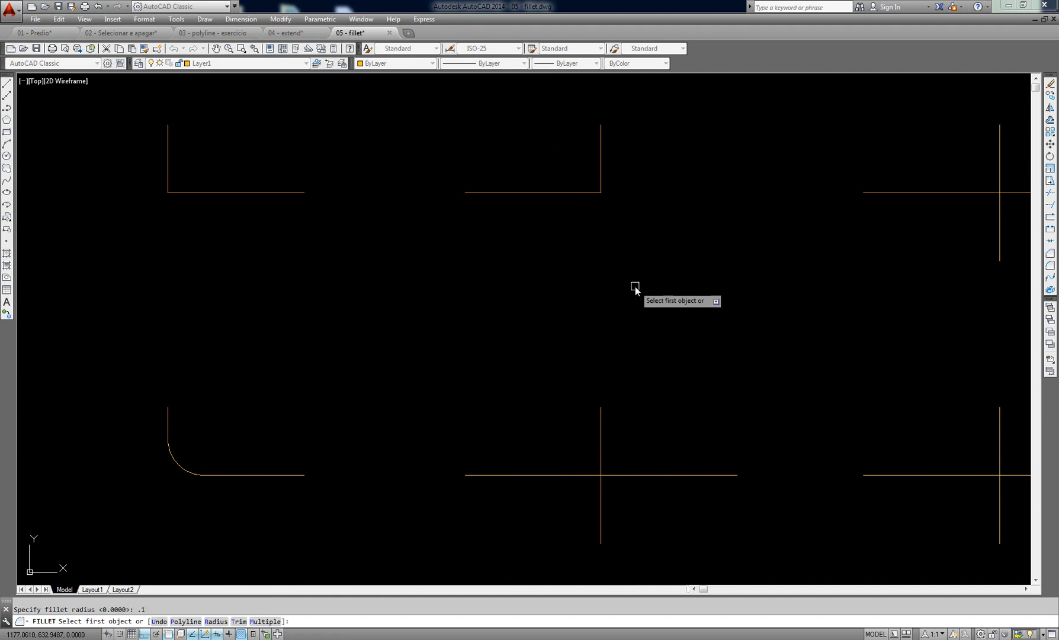
click(600, 433)
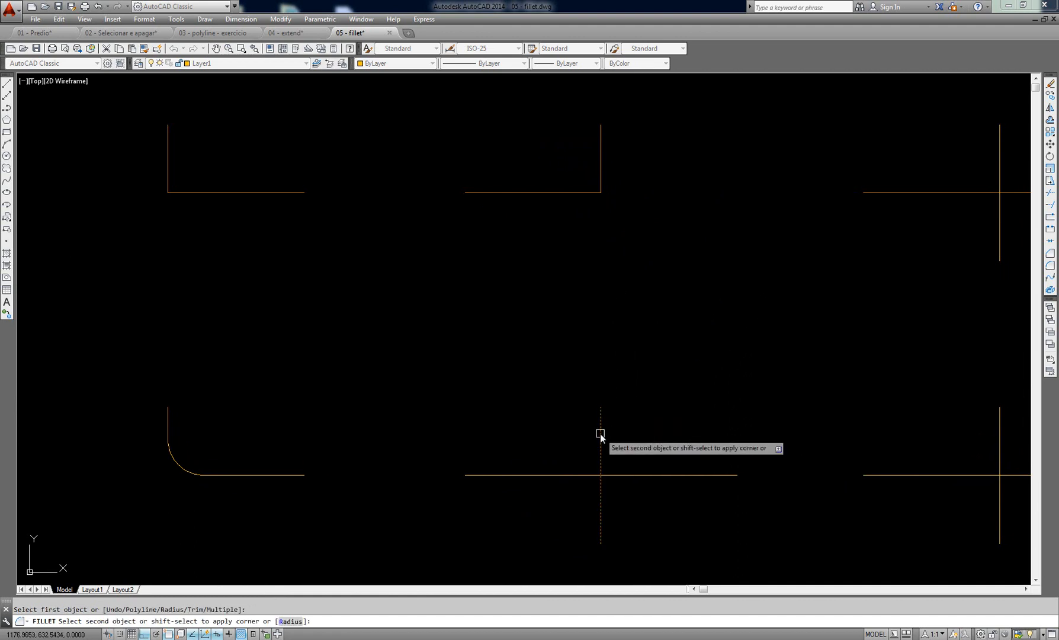
click(539, 477)
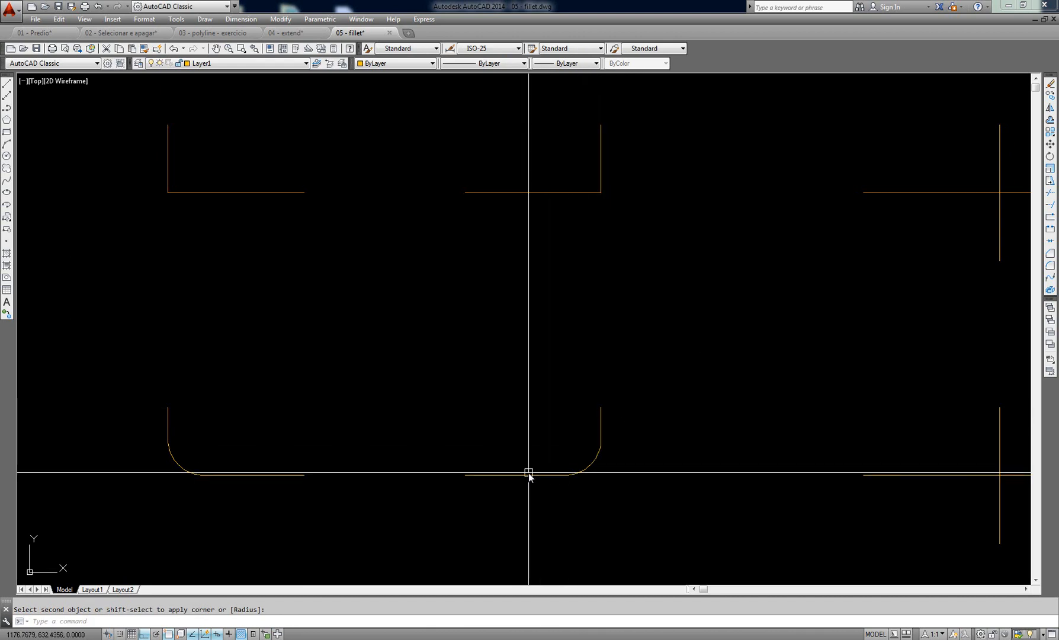
Step: Fillet the third cross of the upper row at radius 0, keeping its horizontal line's left half and vertical line's lower half
mouse_move(637, 359)
middle_down()
mouse_move(451, 359)
mouse_move(509, 355)
middle_up()
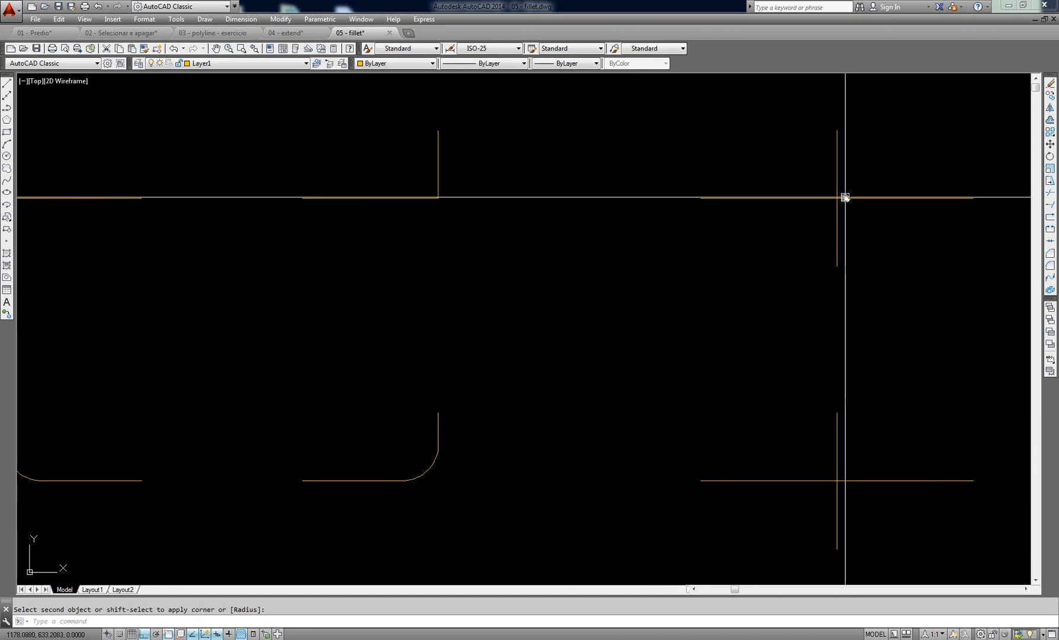
middle_drag(842, 196, 627, 218)
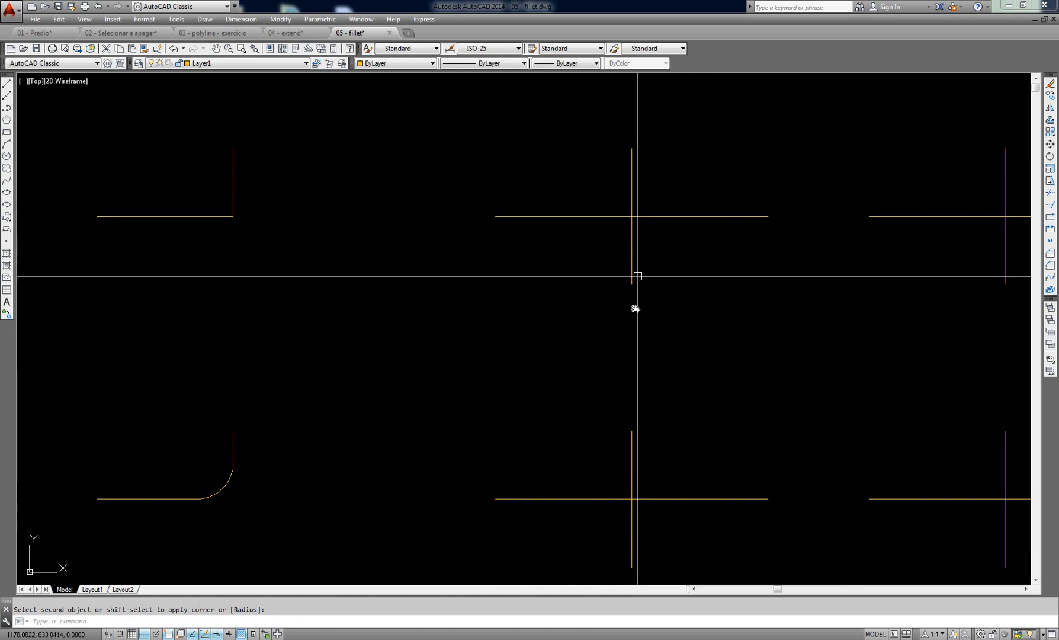
key(Return)
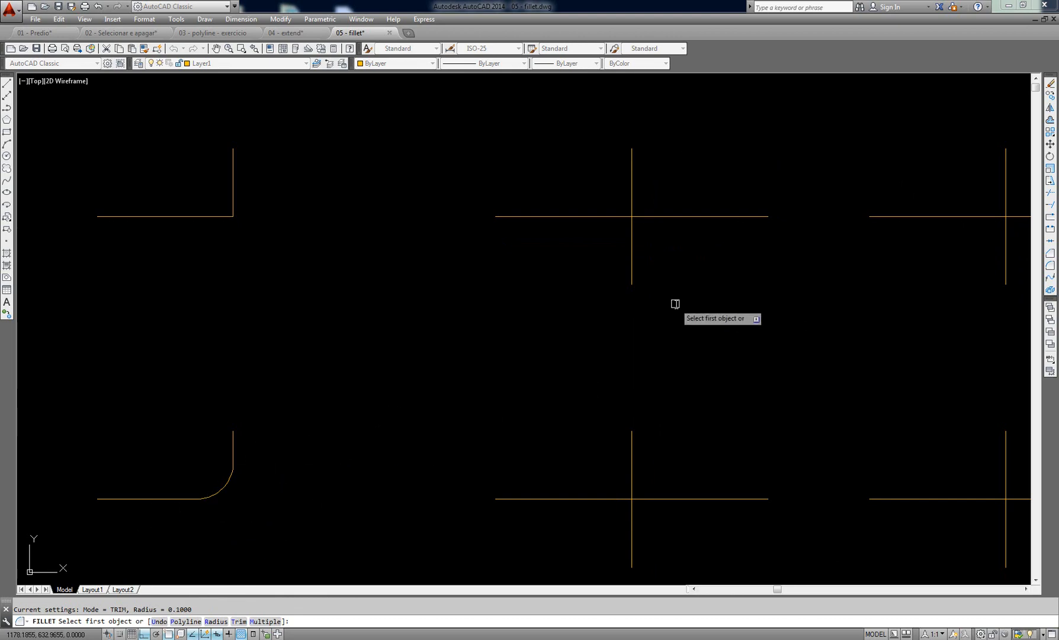
key(Return)
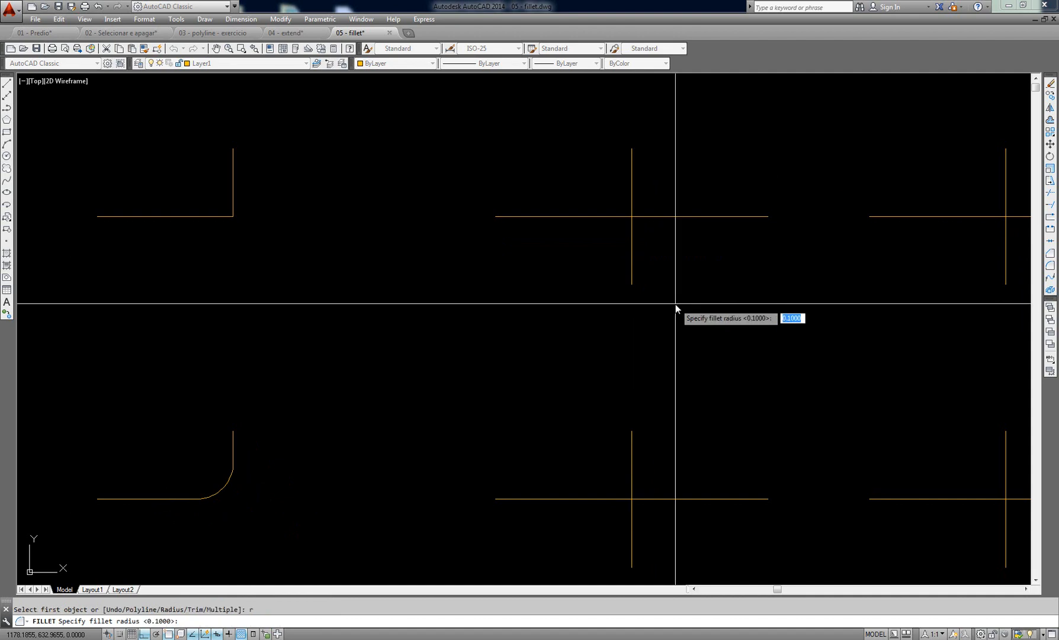
text(0)
key(Return)
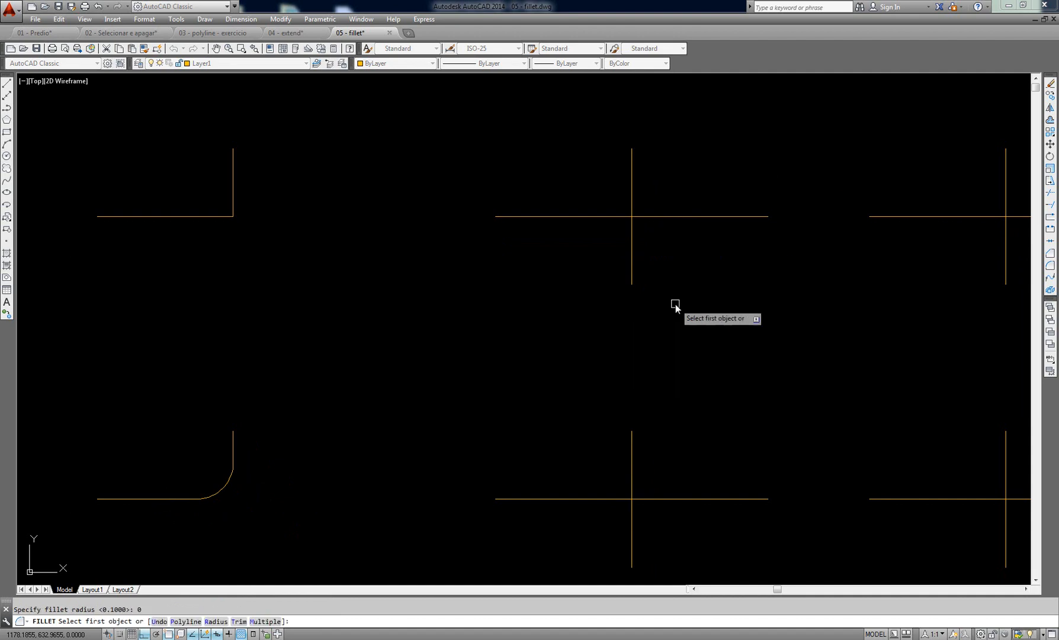
click(571, 215)
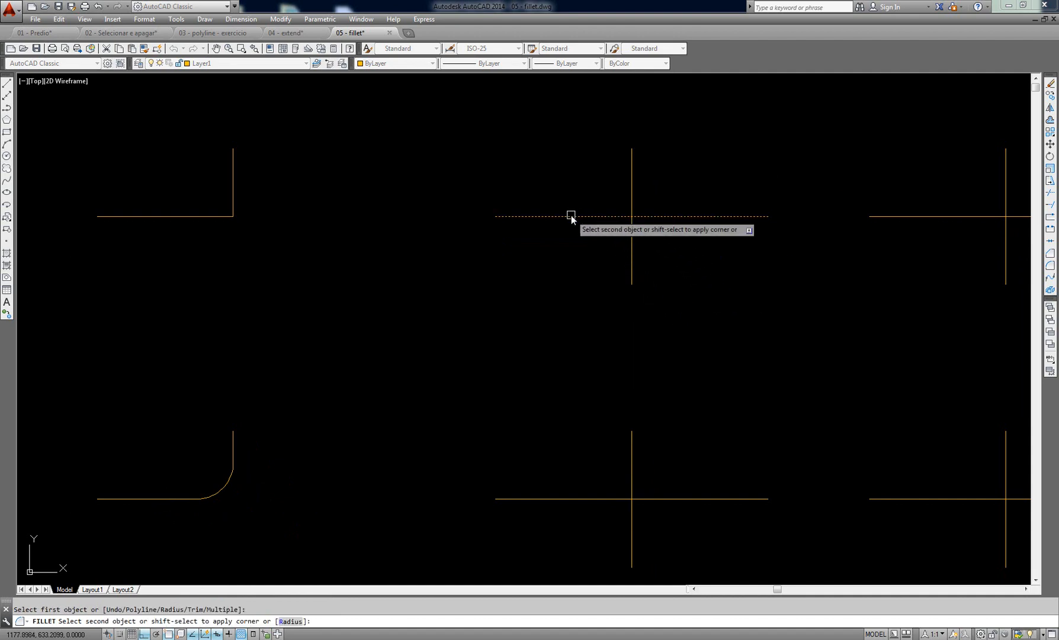
click(631, 245)
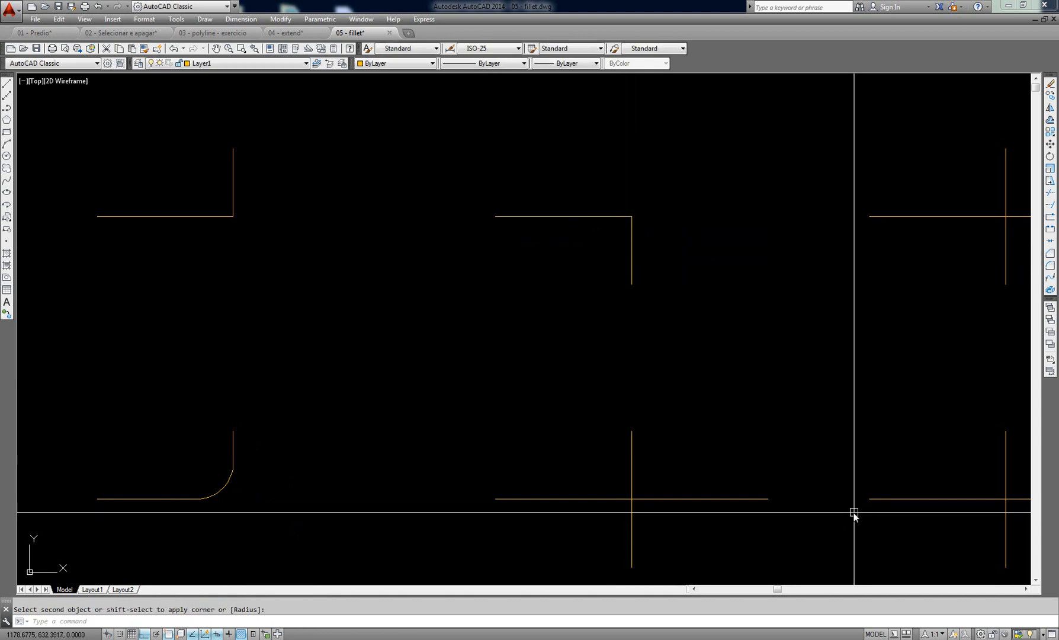
Step: Fillet the third cross of the lower row at radius 0.1, keeping its horizontal line's left part and vertical line's lower part
middle_drag(740, 493, 740, 362)
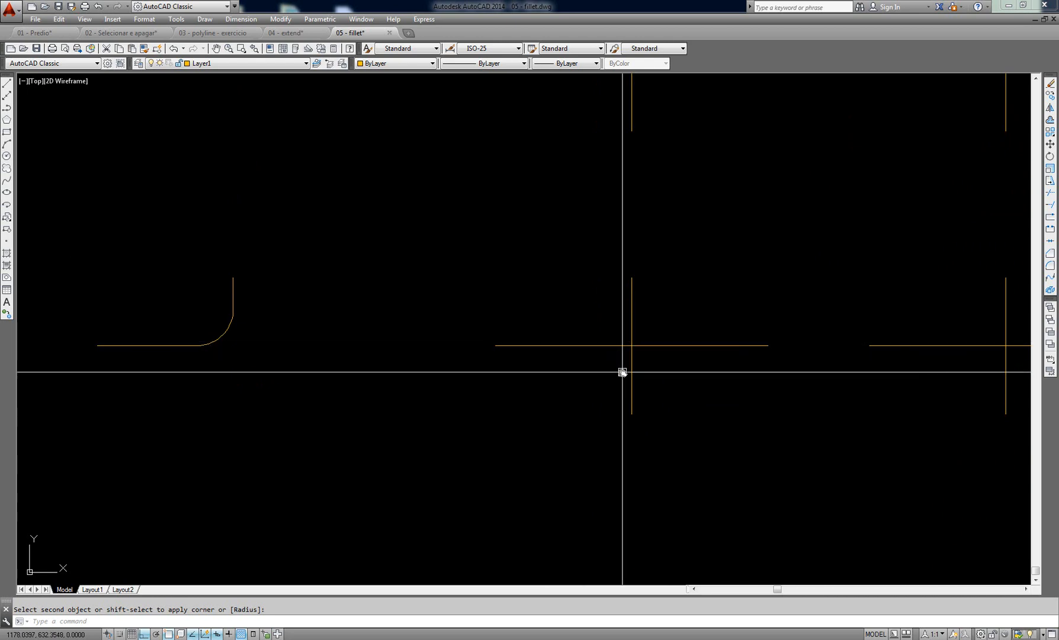
key(Escape)
key(Return)
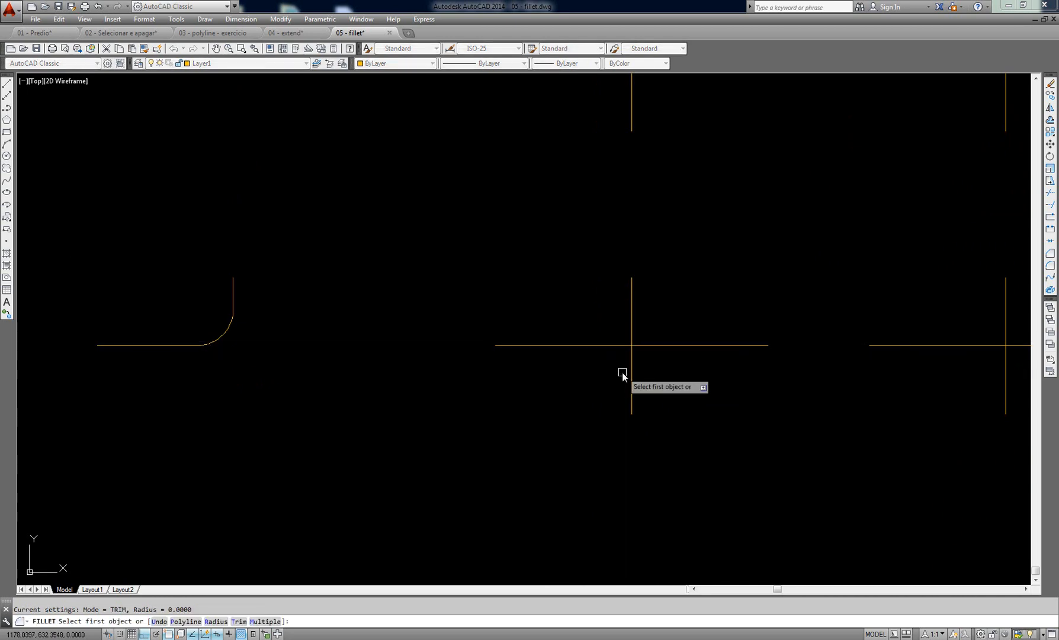
key(Escape)
text(f)
key(Return)
key(Return)
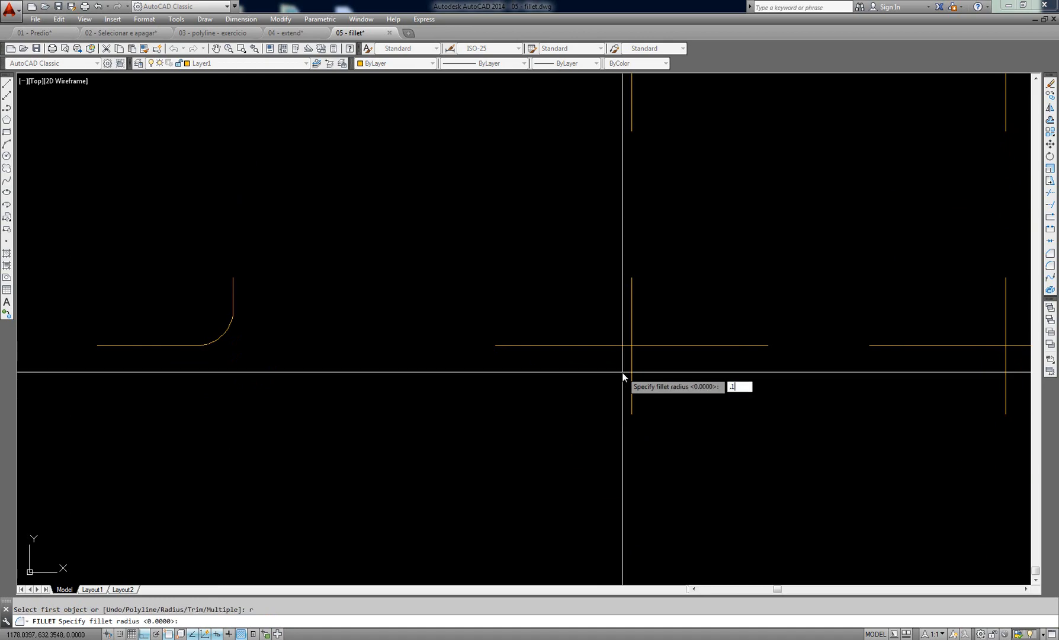
key(Return)
click(569, 347)
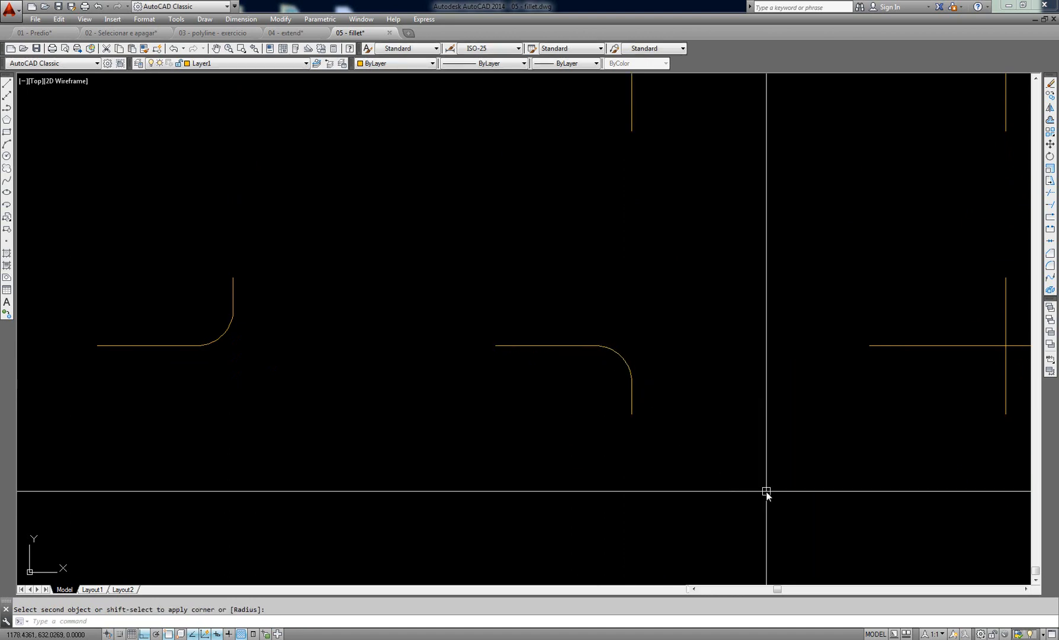
Step: Try a radius 0 fillet on the fourth cross of the upper row, picking its vertical line's lower half and horizontal line's right half
mouse_move(822, 350)
middle_down()
mouse_move(804, 367)
mouse_move(575, 430)
mouse_move(461, 440)
middle_up()
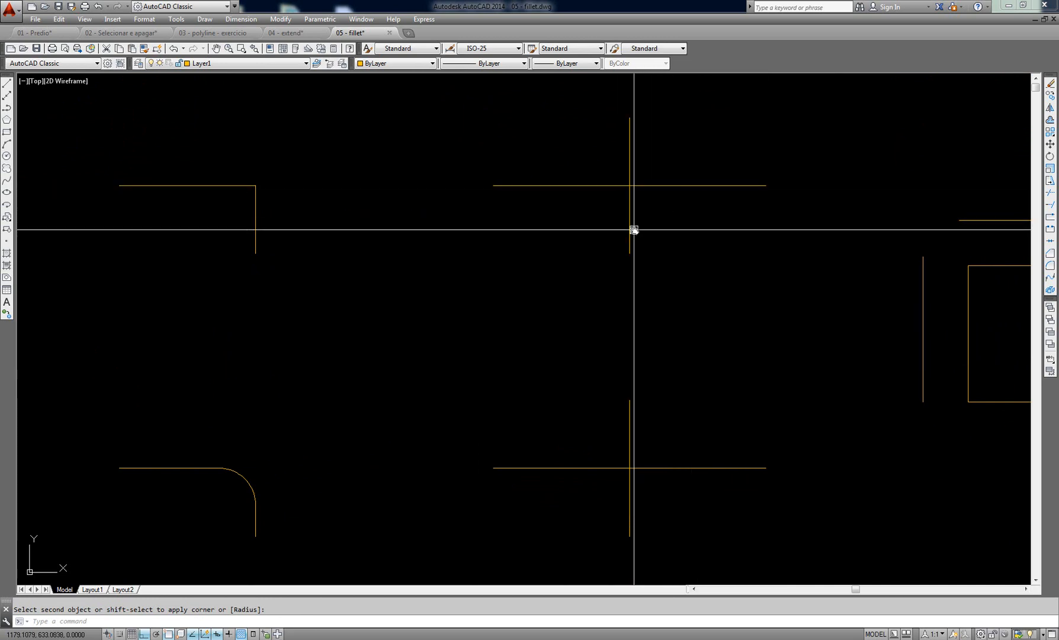
key(Return)
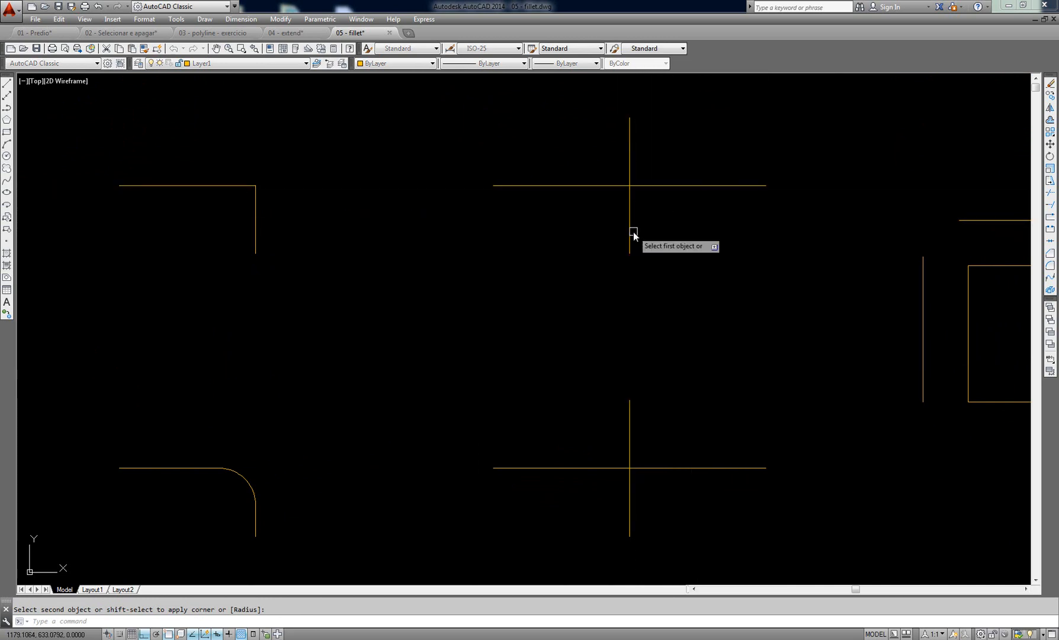
text(r)
key(Return)
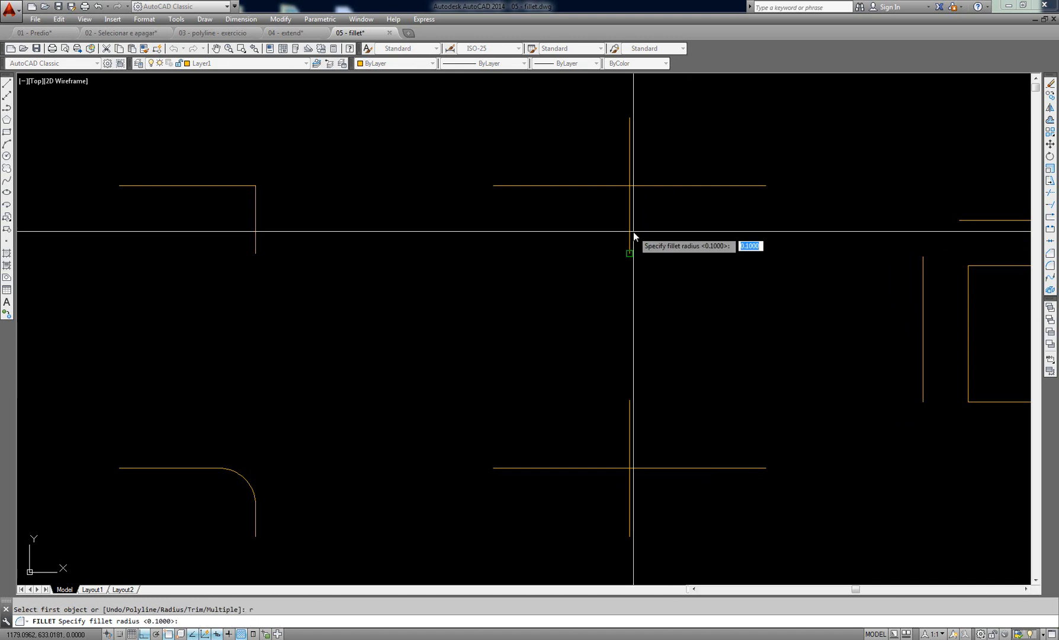
text(0)
key(Return)
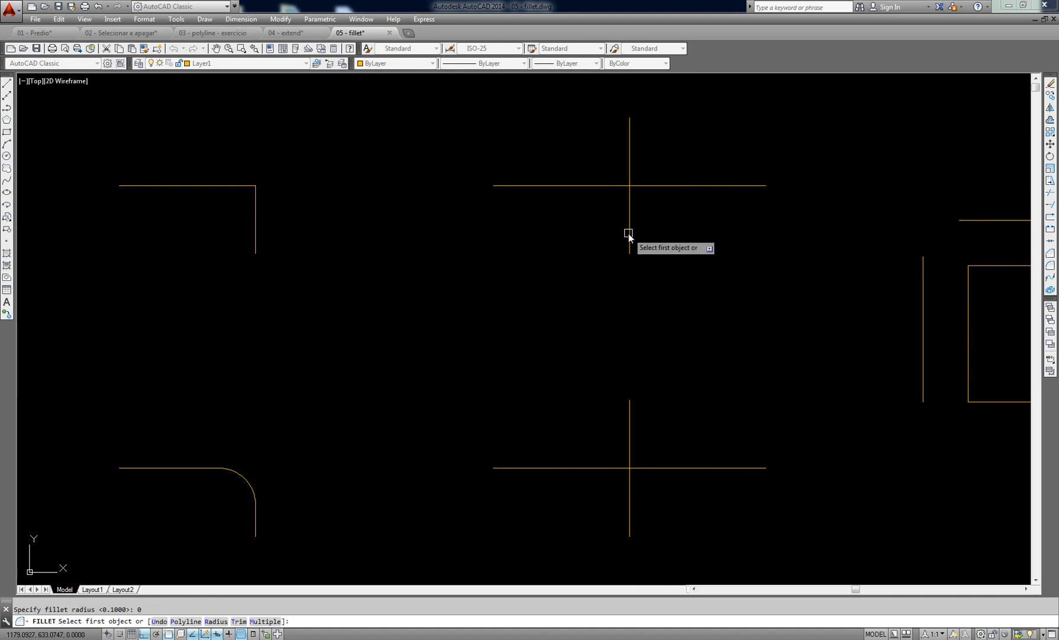
click(629, 233)
click(706, 186)
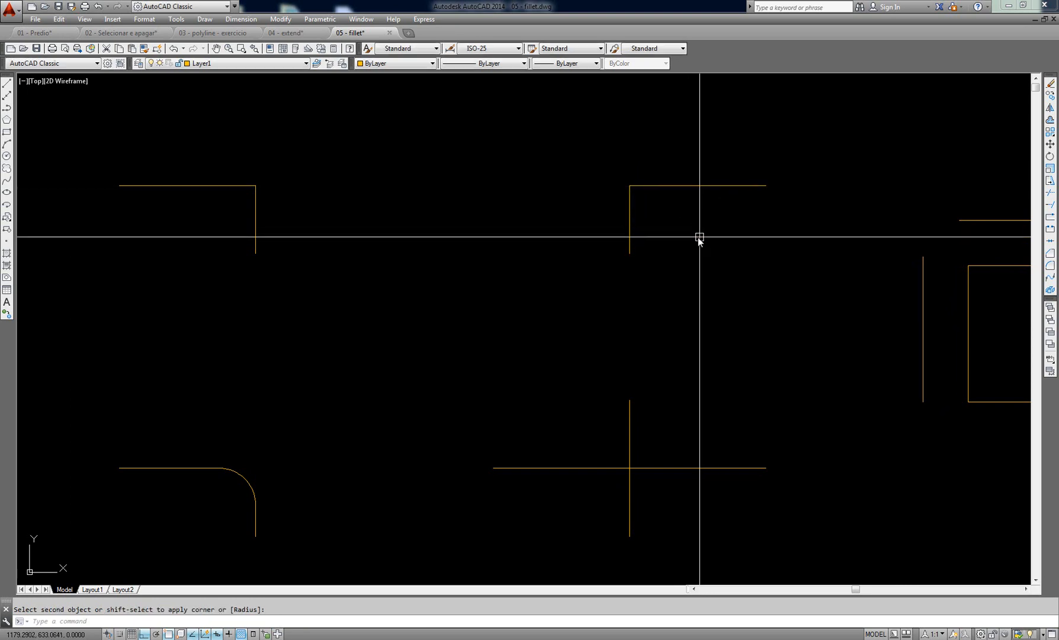
Step: Try filleting the fourth upper cross at radius 0.1 between its right and lower halves, and undo the rounded corner
key(Return)
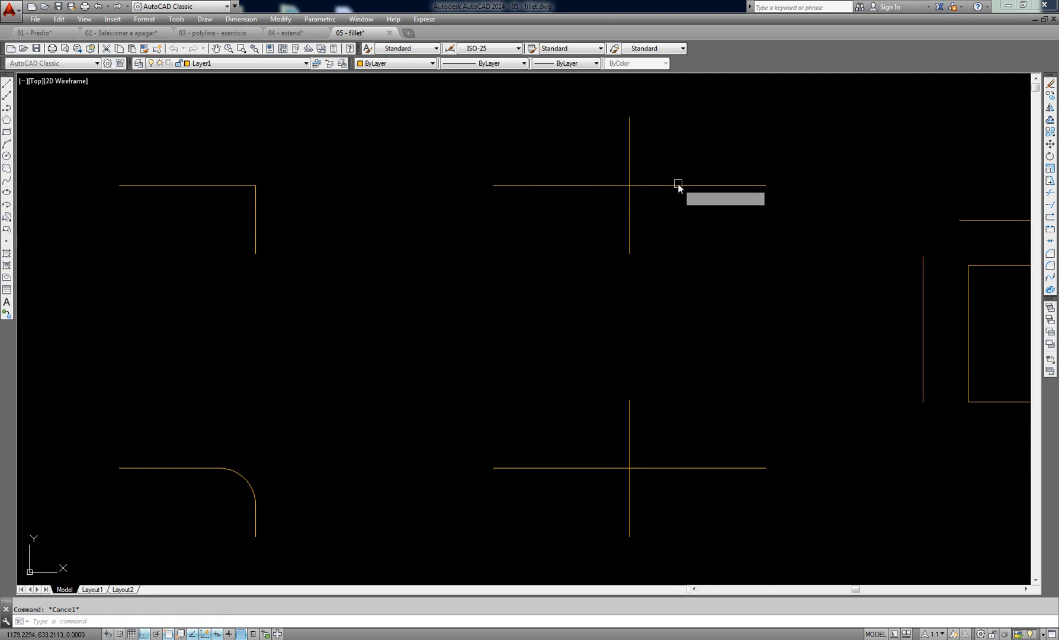
click(705, 185)
click(630, 223)
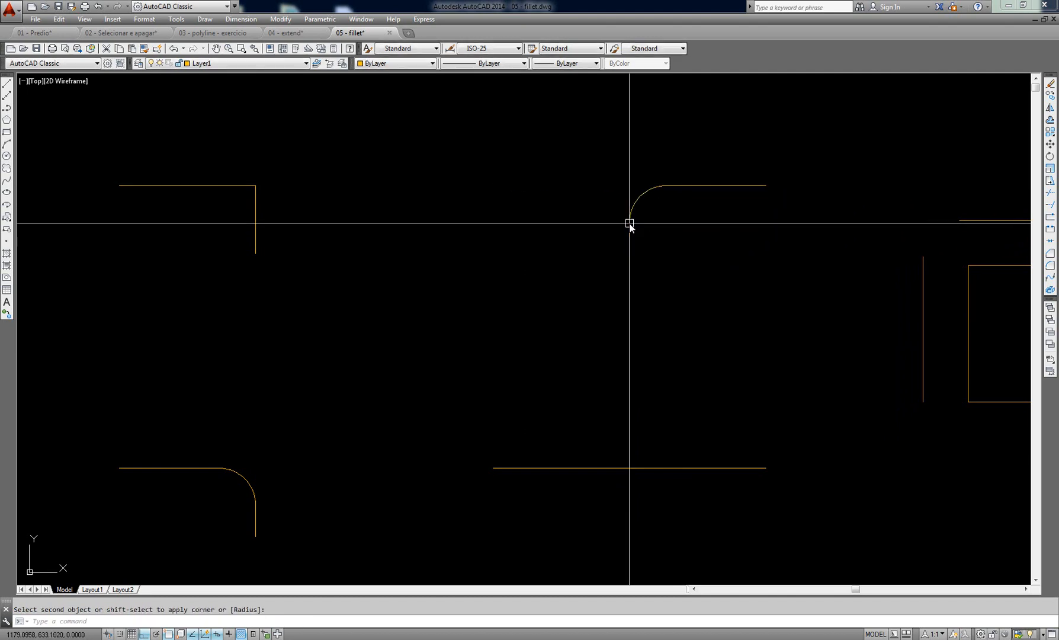
key(Escape)
text(u)
key(Return)
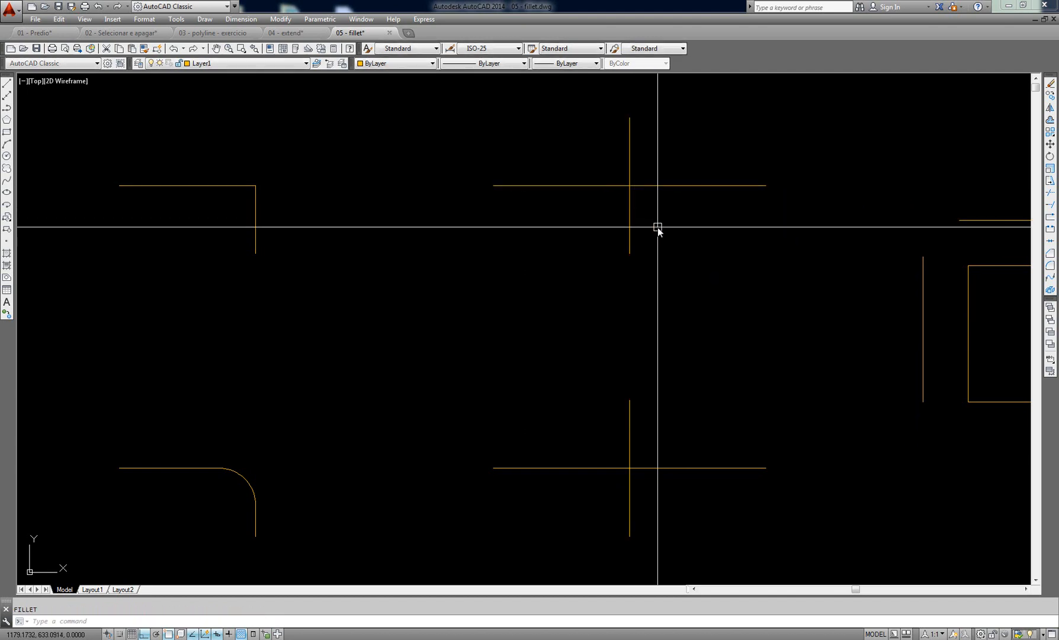
Step: Fillet the fourth cross of the upper row at radius 0, keeping its horizontal line's right half and vertical line's lower half
key(Escape)
text(f)
key(Return)
text(r)
key(Return)
text(0)
key(Return)
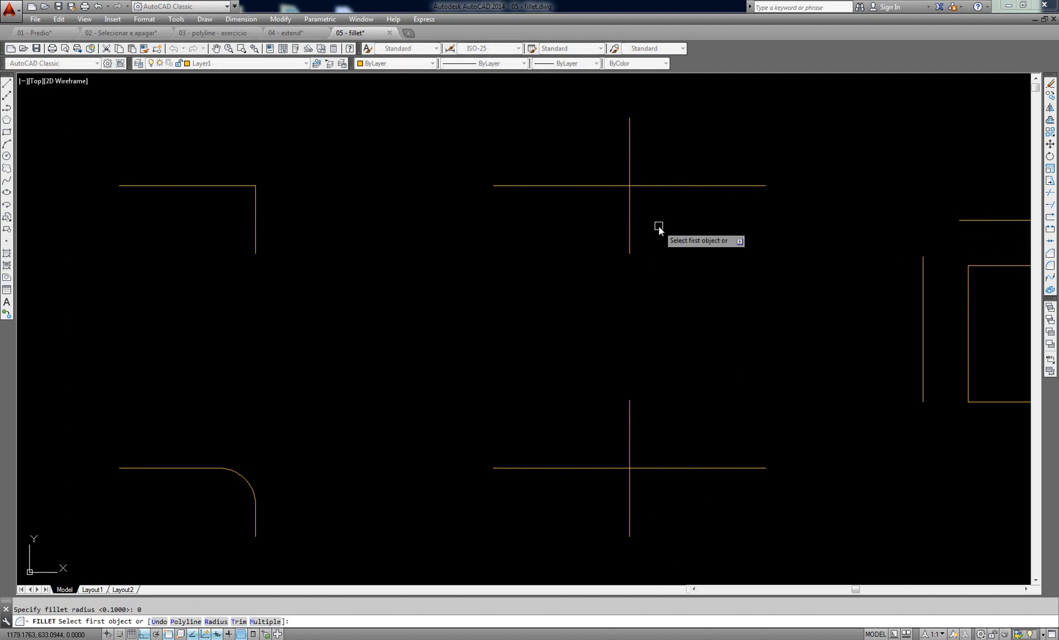
key(Return)
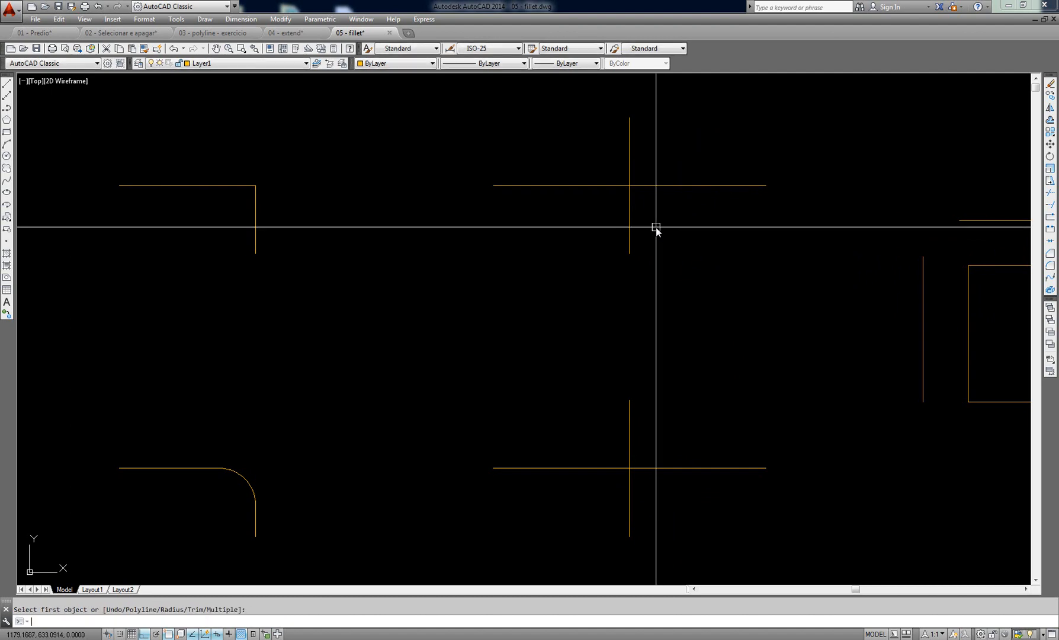
key(Return)
click(629, 225)
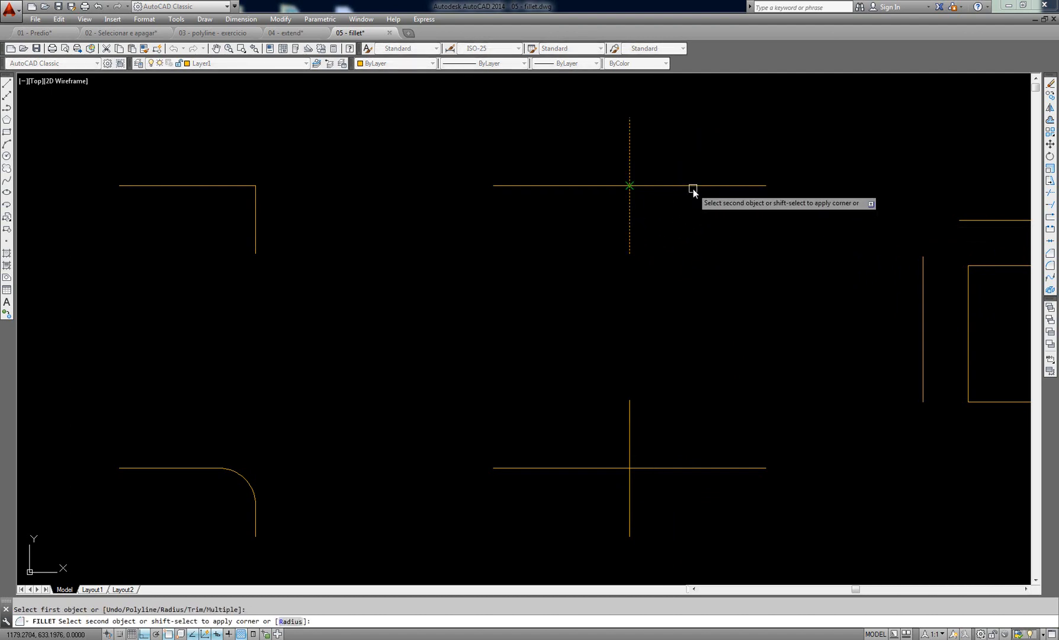
click(727, 187)
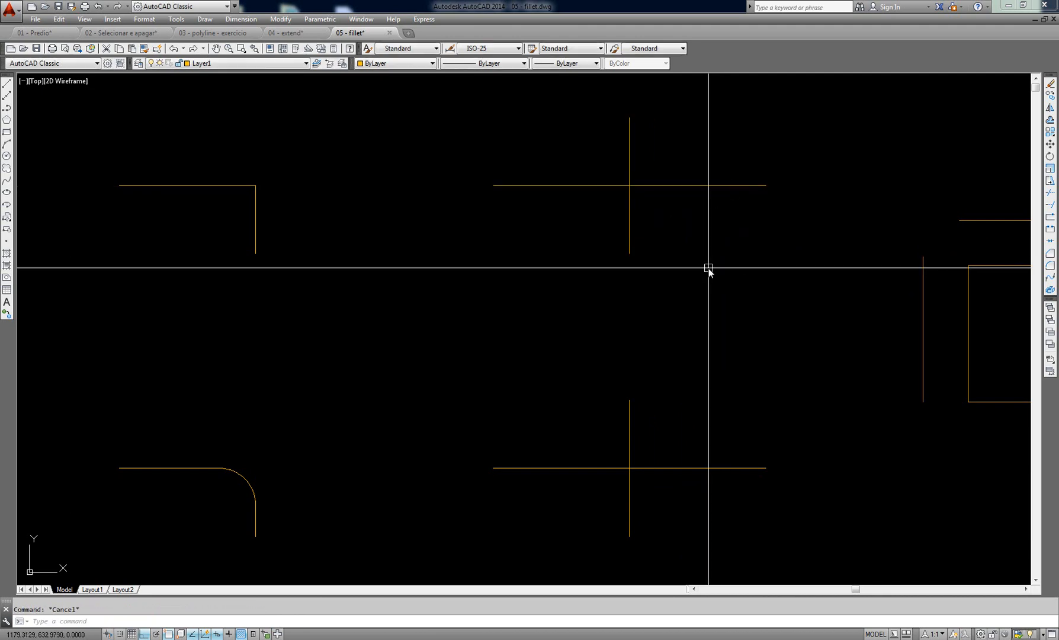
key(Return)
click(711, 186)
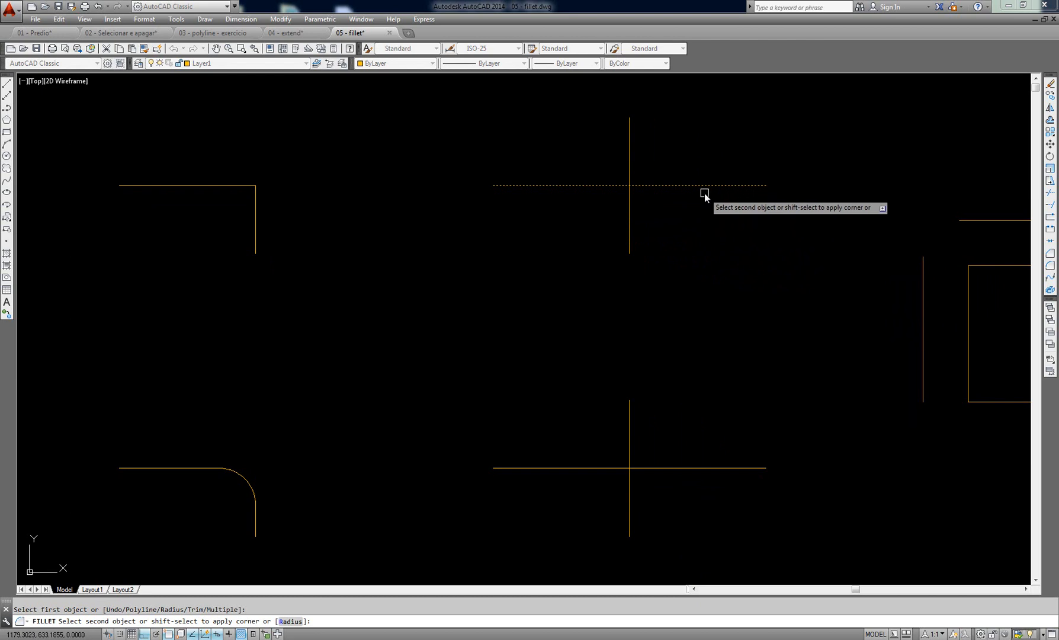
click(630, 234)
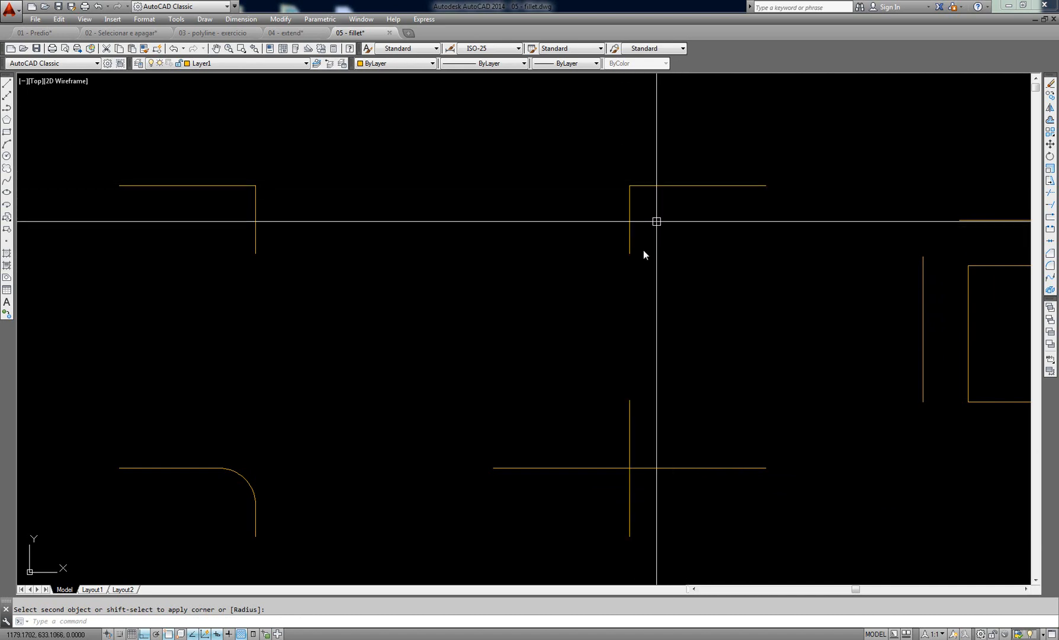
Step: Fillet the fourth cross of the lower row at radius 0.1, keeping its vertical line's lower part and horizontal line's right part
middle_drag(667, 396, 683, 295)
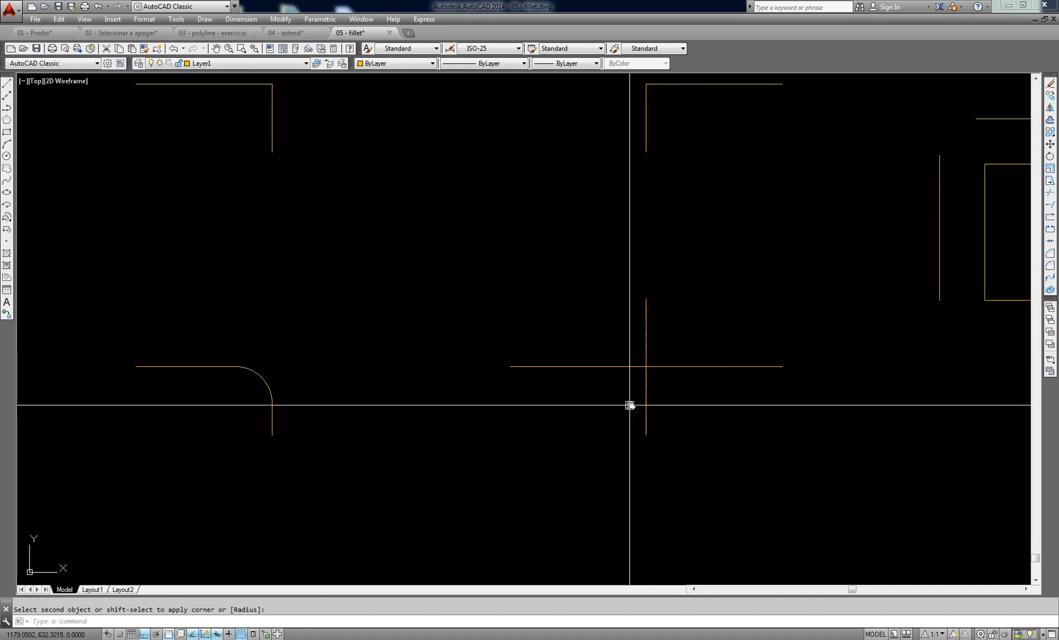
key(Return)
text(r)
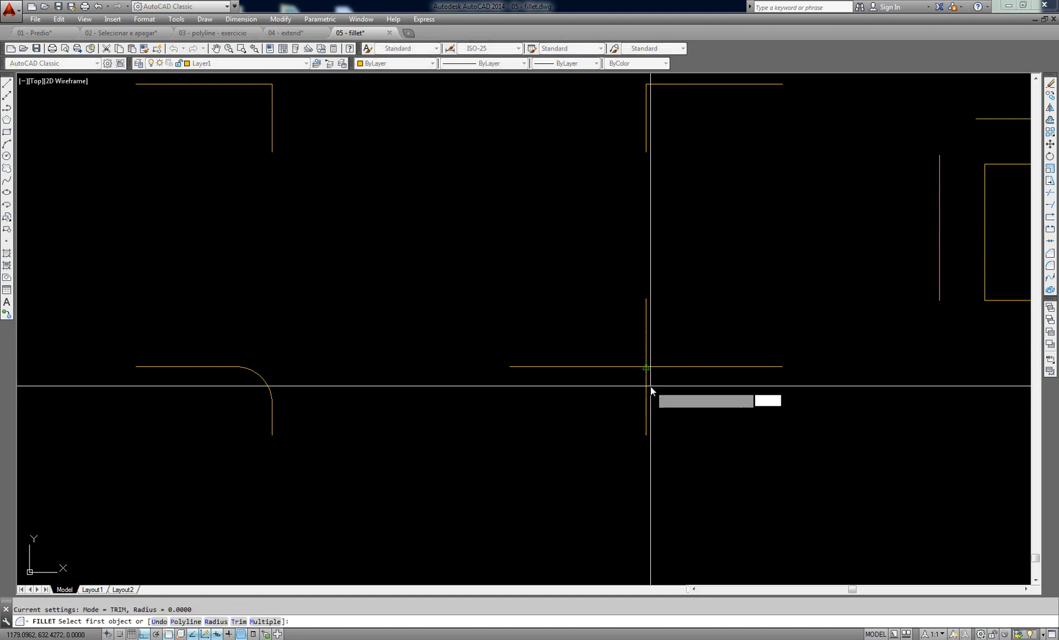
key(Return)
text(.1)
key(Return)
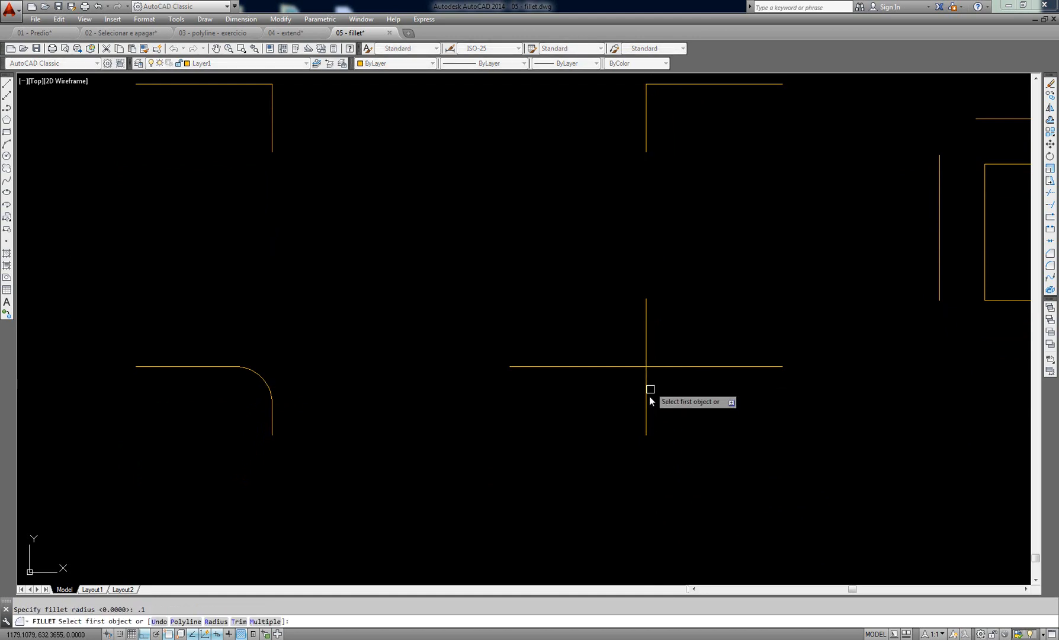
click(704, 367)
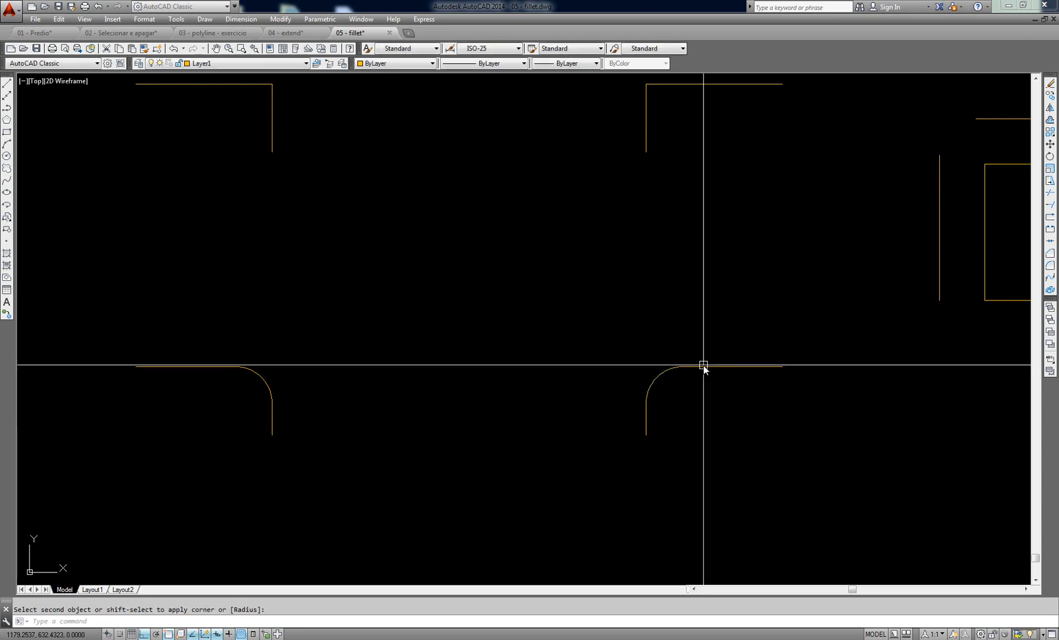
Step: Fillet the left divided rectangle's left outer vertical line to the horizontal line above it with radius 0
scroll(731, 469, down, 4)
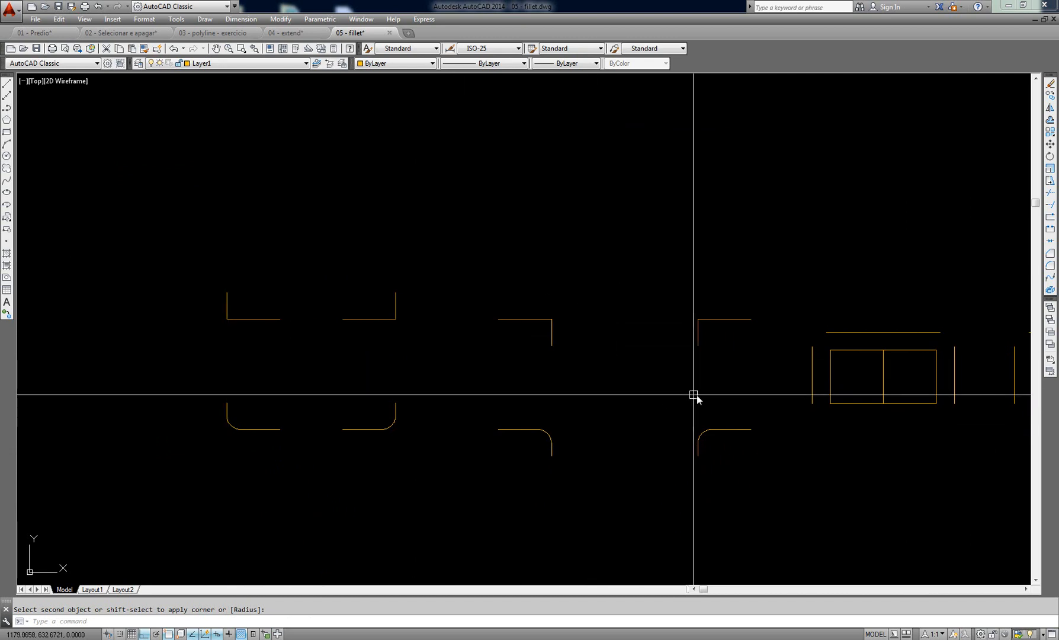
middle_drag(816, 377, 449, 326)
scroll(626, 324, up, 2)
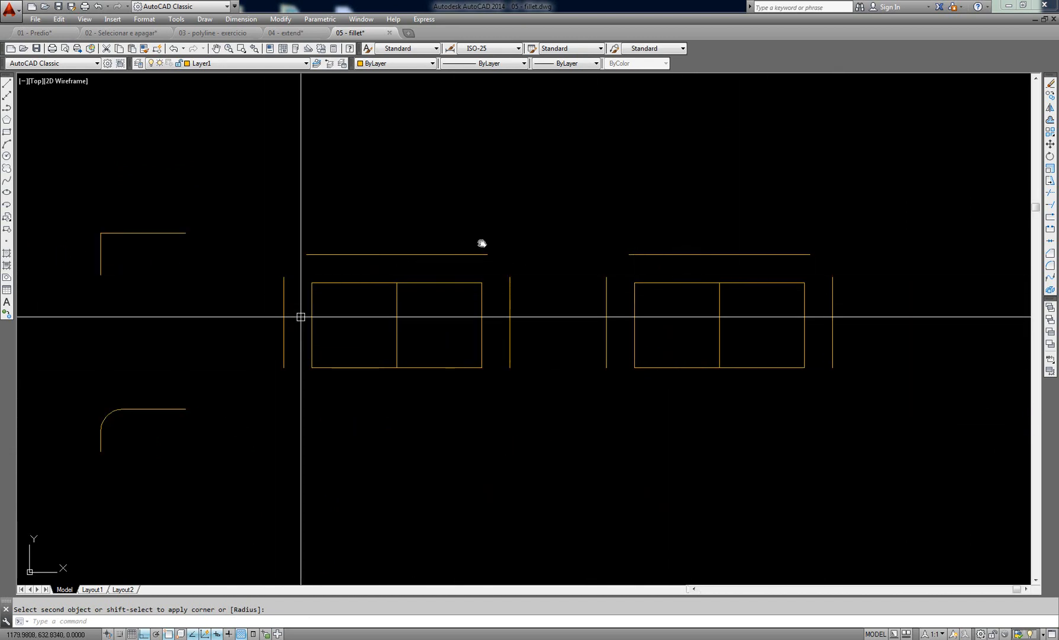
scroll(657, 266, up, 2)
middle_drag(610, 328, 664, 326)
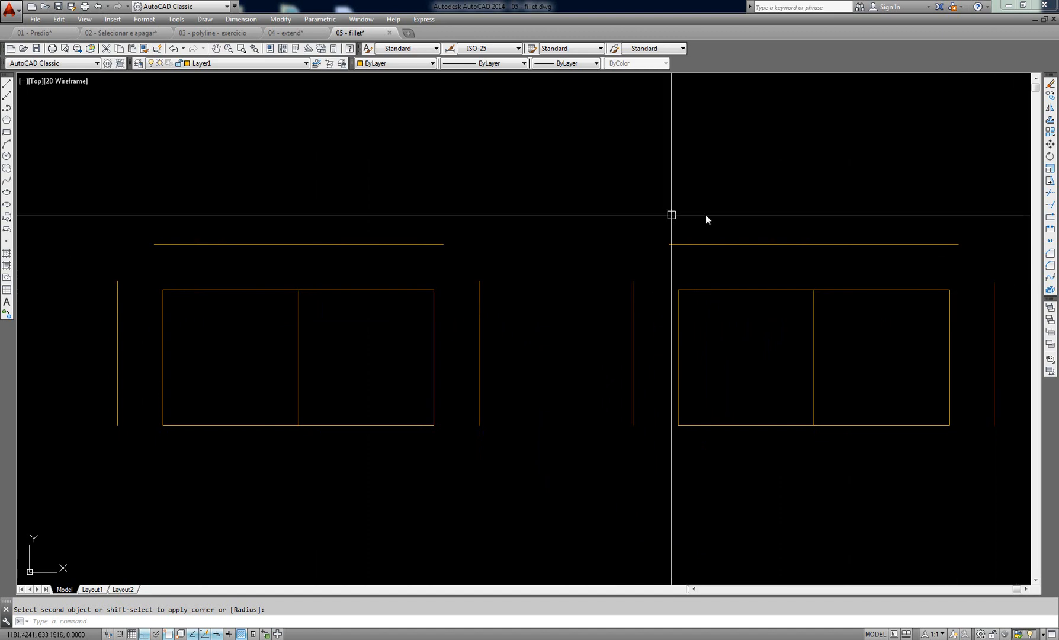
middle_drag(480, 292, 501, 288)
key(Escape)
text(f)
key(Return)
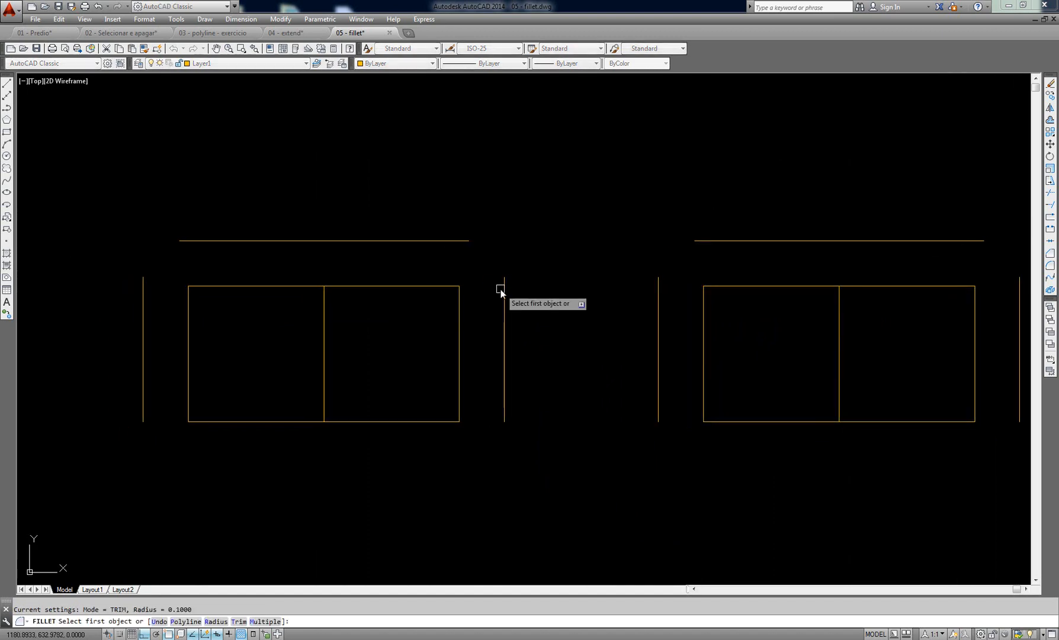
text(r)
key(Return)
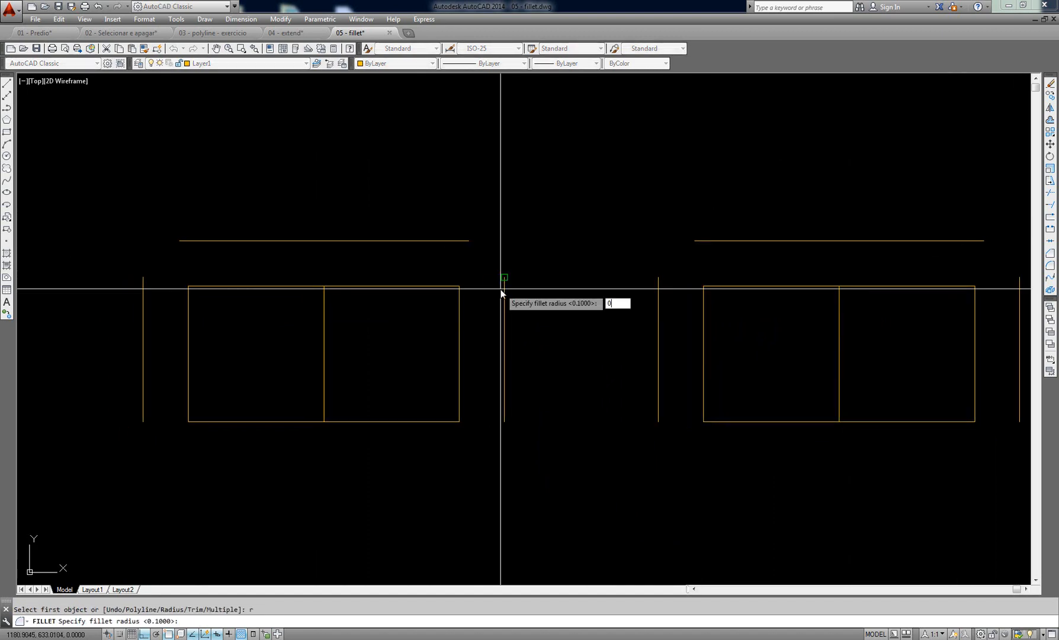
key(Return)
click(141, 293)
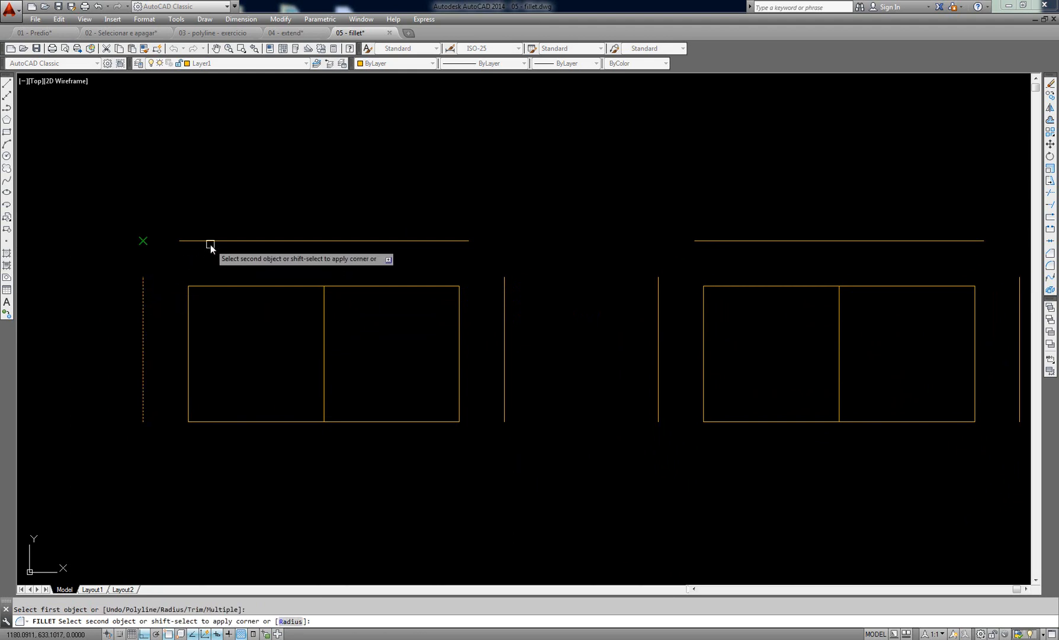
click(208, 240)
Step: Fillet the horizontal line above the left divided rectangle to its right outer vertical line at radius 0
key(Return)
click(460, 240)
click(504, 288)
key(Return)
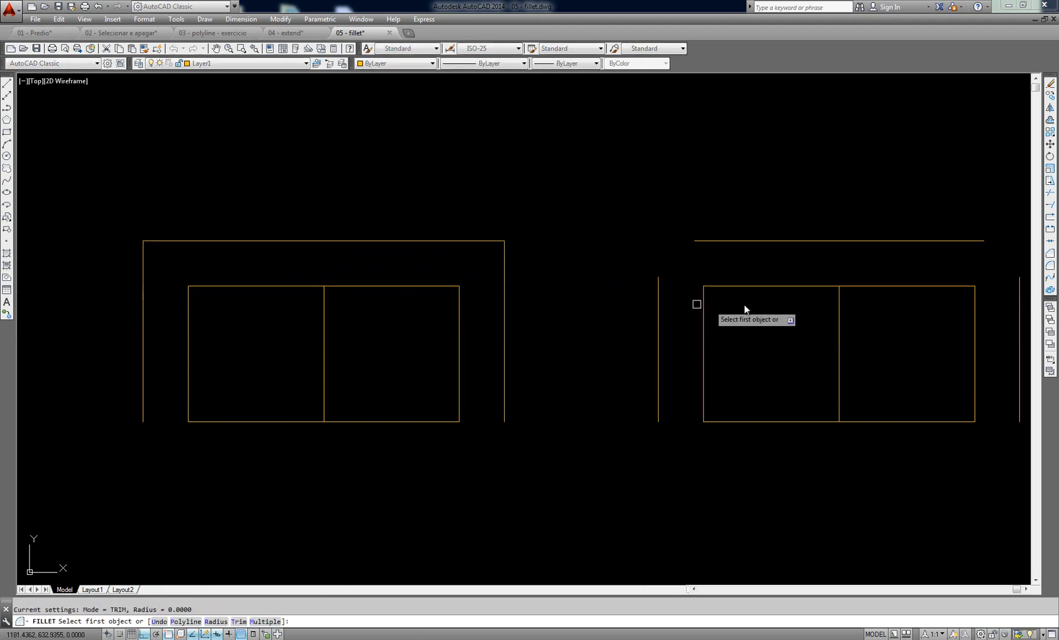
text(r)
key(Return)
key(Return)
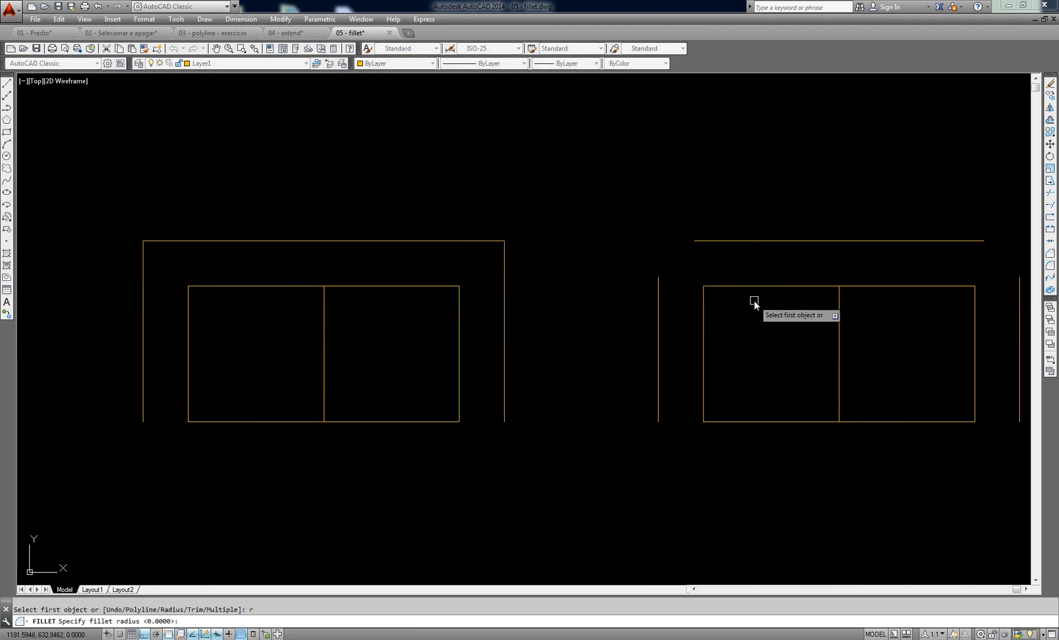
click(658, 296)
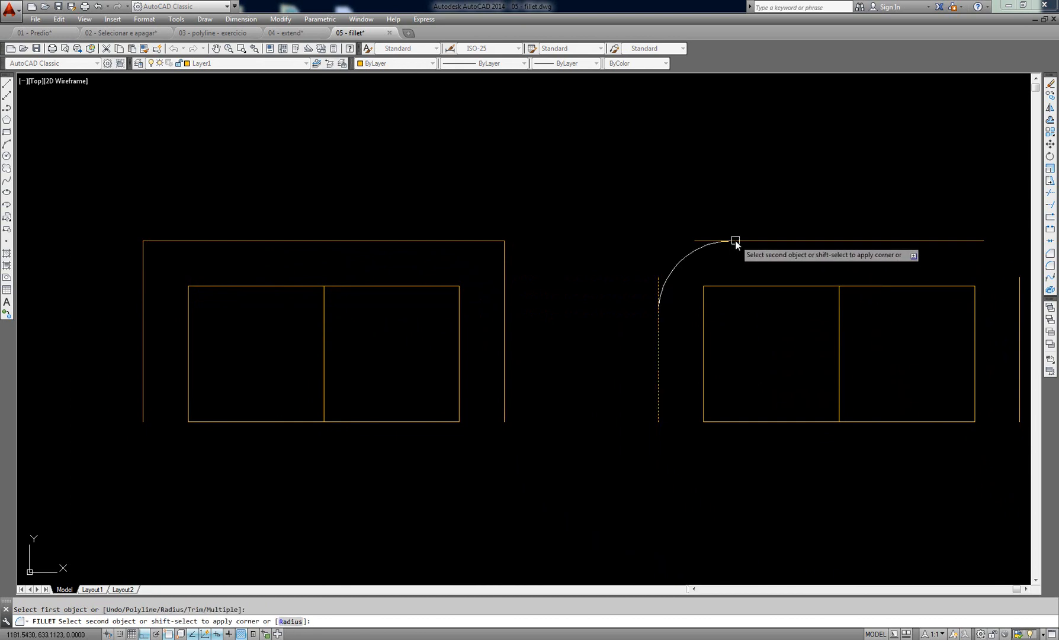
key(Escape)
Step: Fillet the right divided rectangle's left outer vertical line to the horizontal line above it with radius 0.1
key(Return)
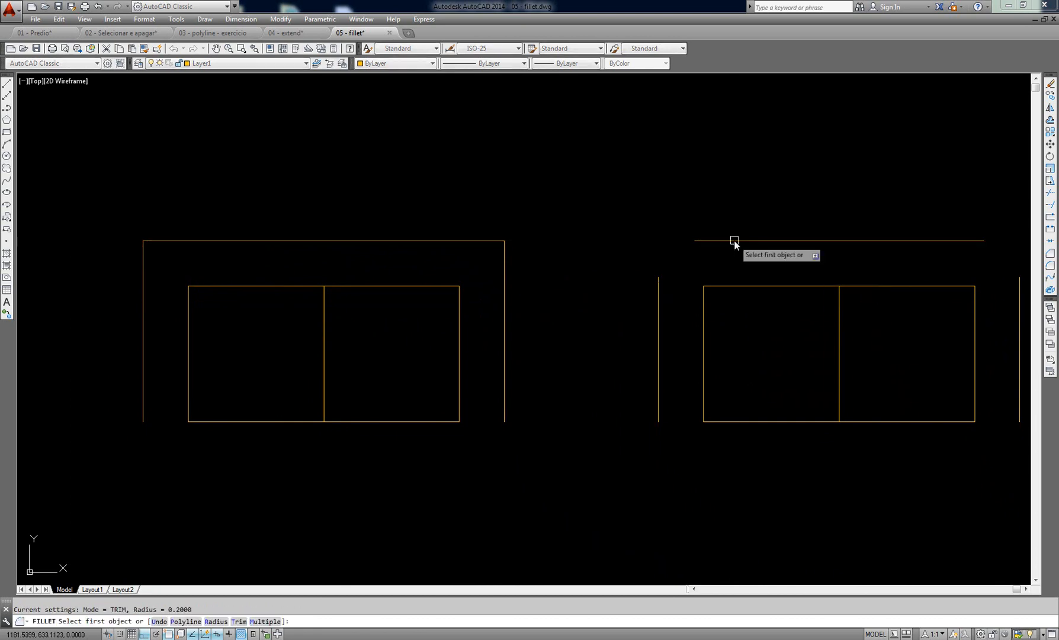
text(r)
key(Return)
click(660, 293)
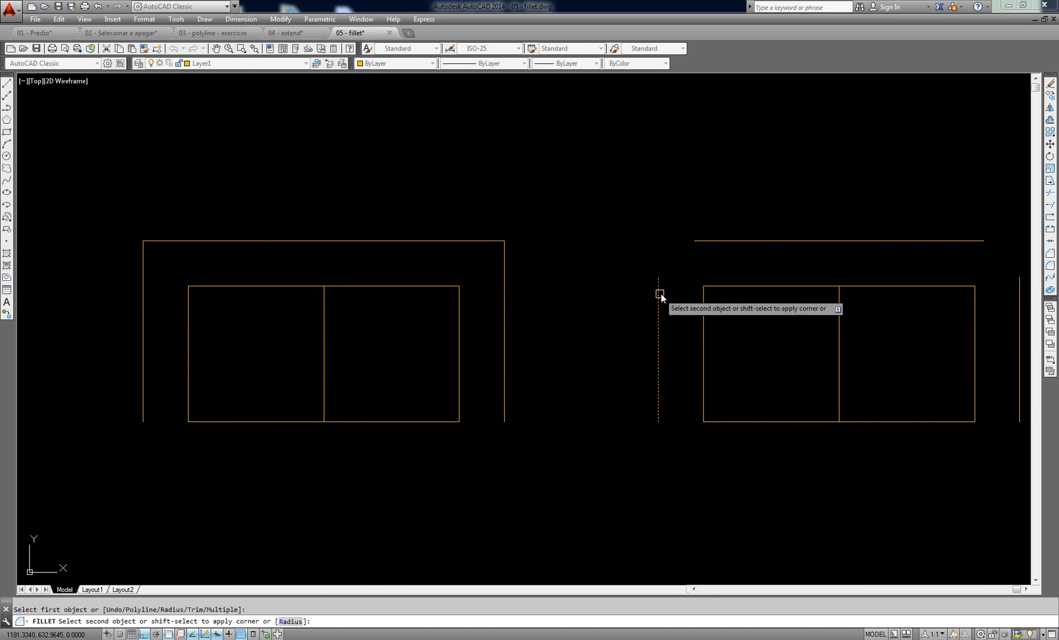
click(729, 243)
Step: Round the right divided rectangle's other outer corner at radius 0.1, between the horizontal line above and the right vertical line
key(Return)
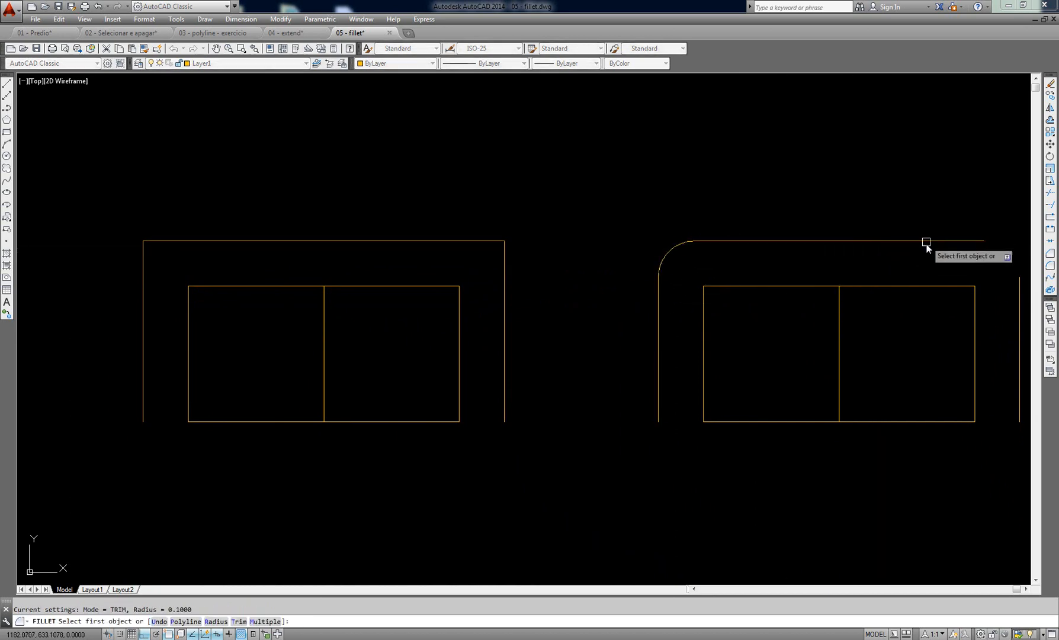
click(1018, 291)
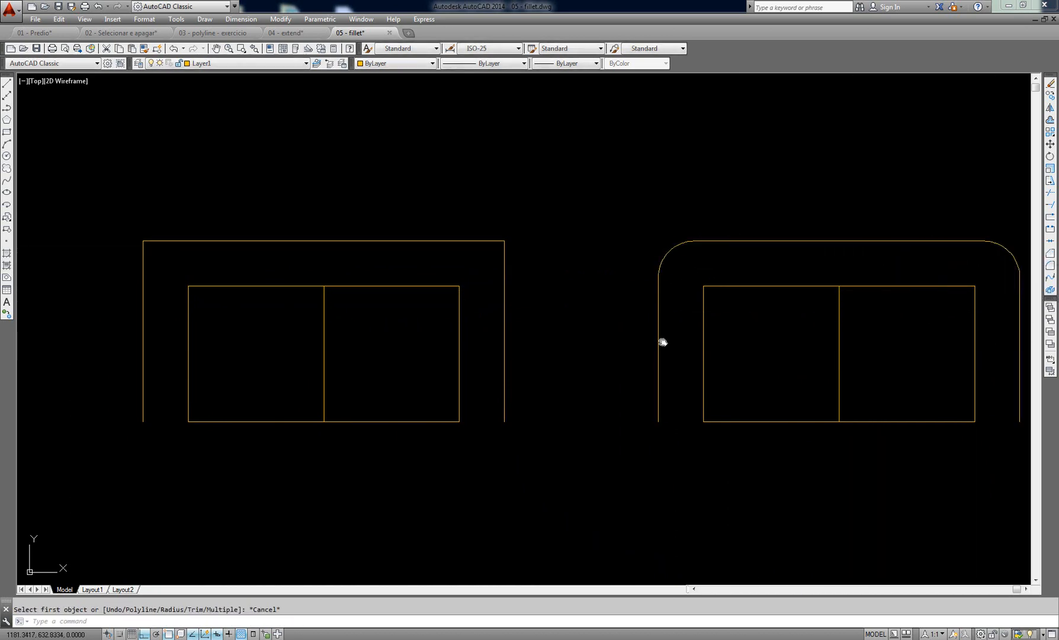
middle_drag(661, 342, 633, 346)
key(Escape)
Step: Examine the left divided rectangle's left edge and the parallel outer line beside it, including their lower ends
middle_drag(282, 369, 279, 344)
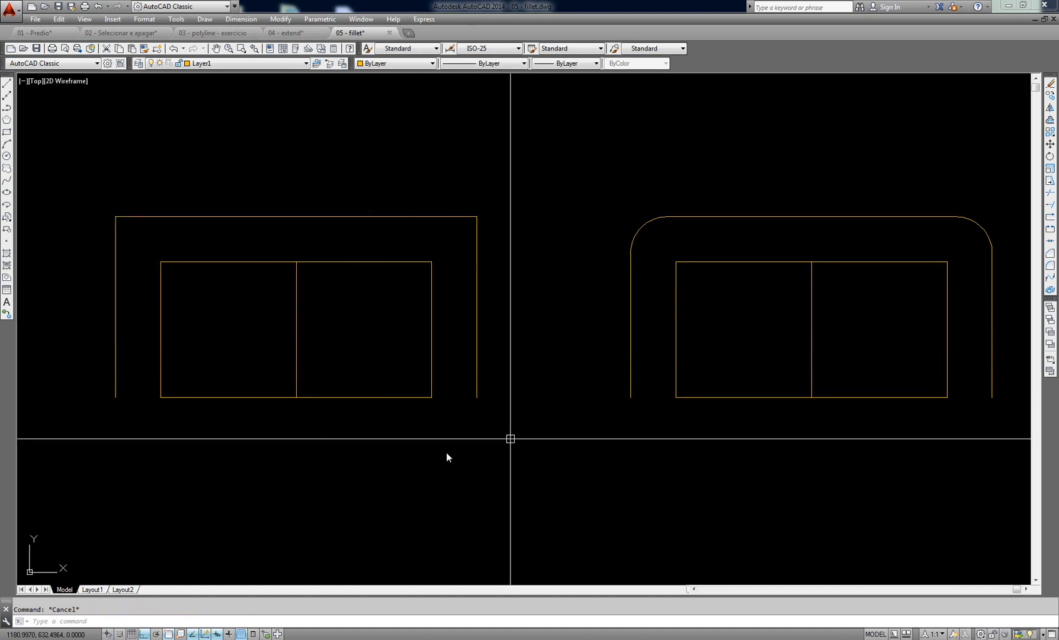
middle_drag(345, 424, 350, 424)
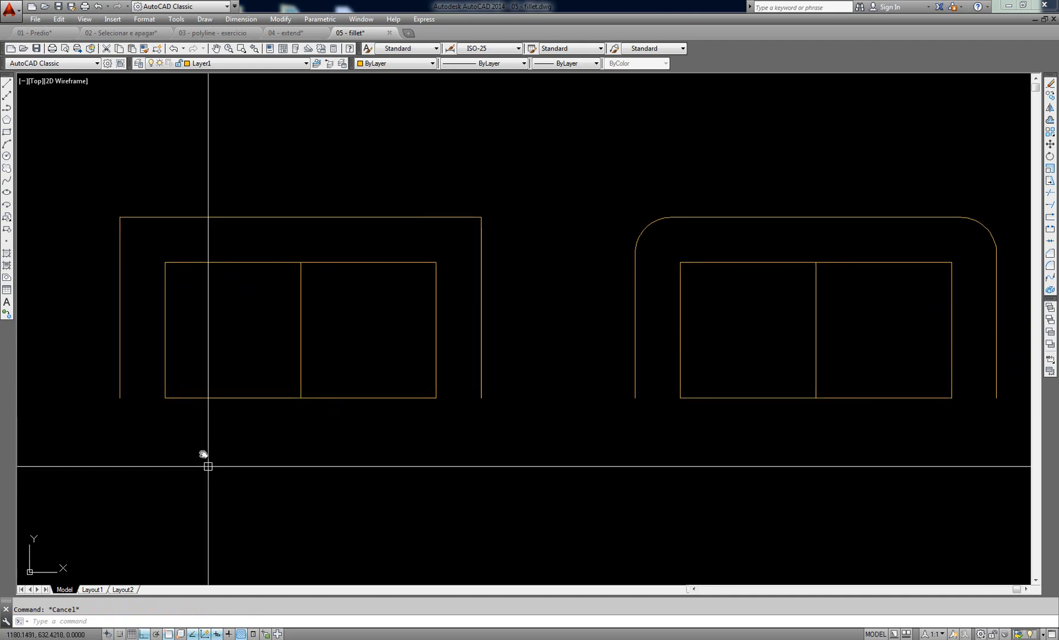
click(161, 350)
click(142, 346)
click(104, 354)
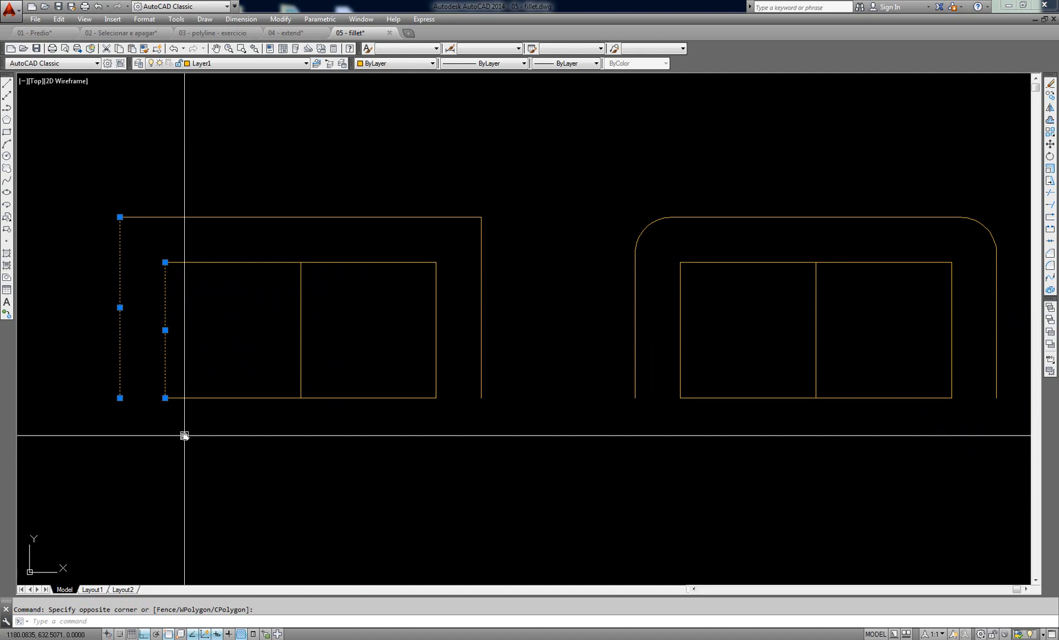
click(119, 378)
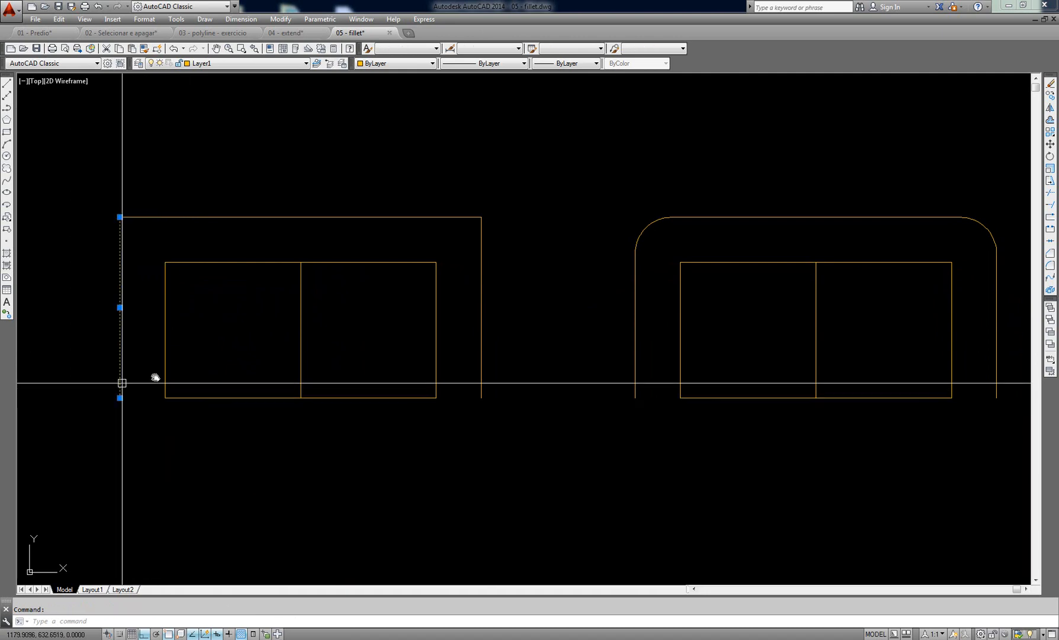
click(164, 368)
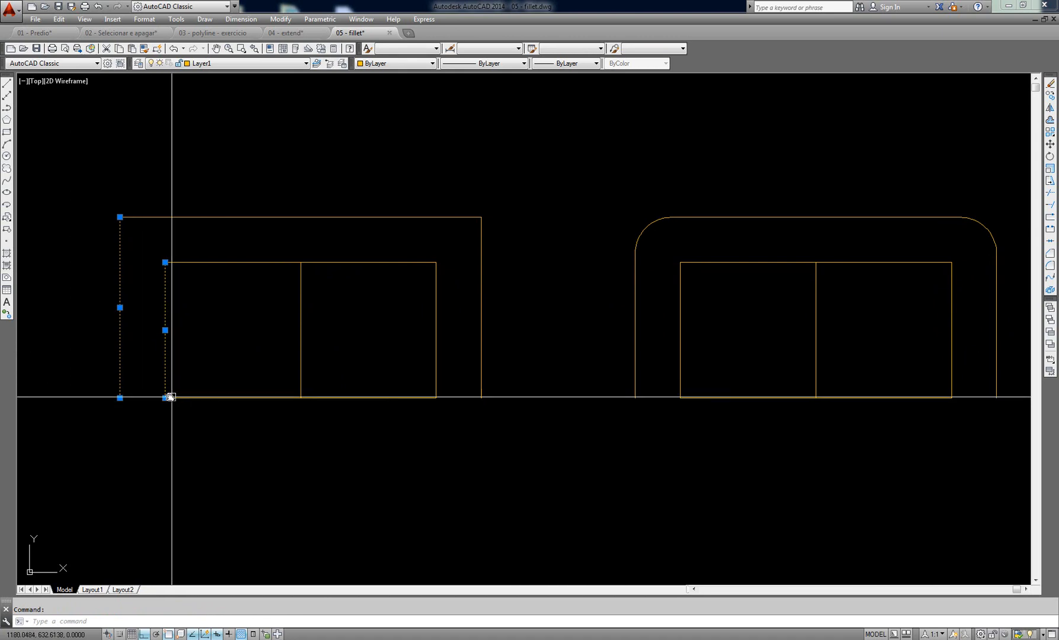
click(120, 398)
key(Escape)
Step: Fillet the lower ends of the left divided rectangle's left edge and its parallel outer line
text(f)
key(Return)
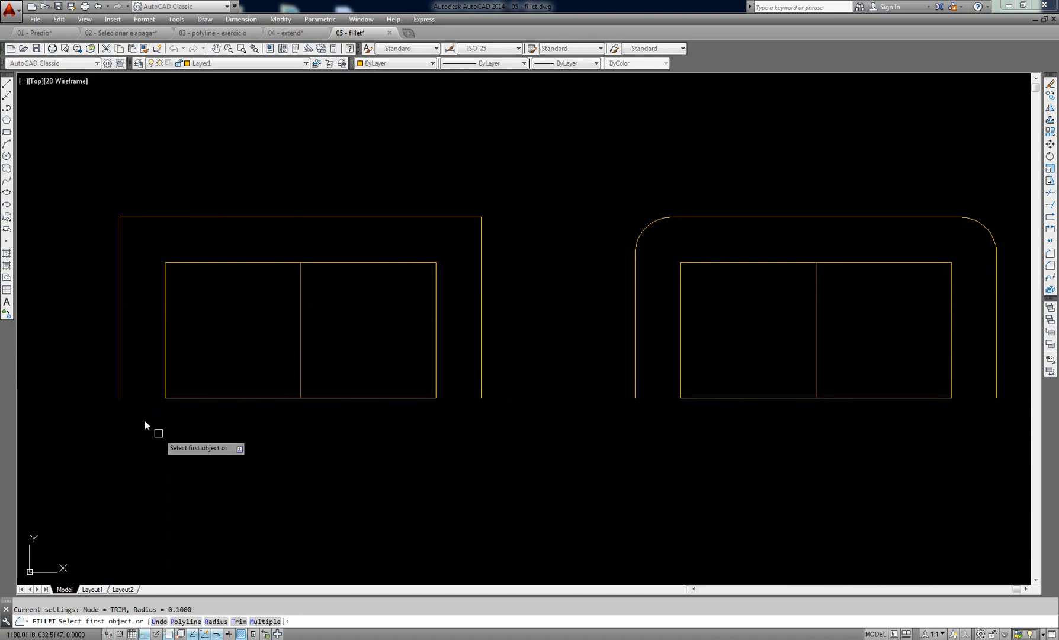
click(120, 391)
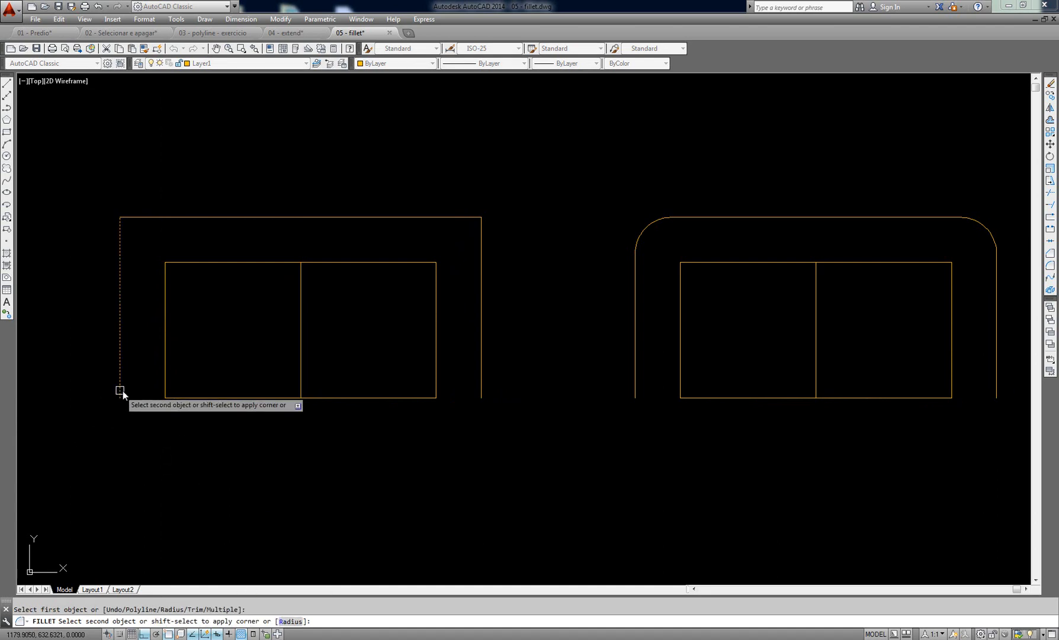
click(166, 394)
key(Return)
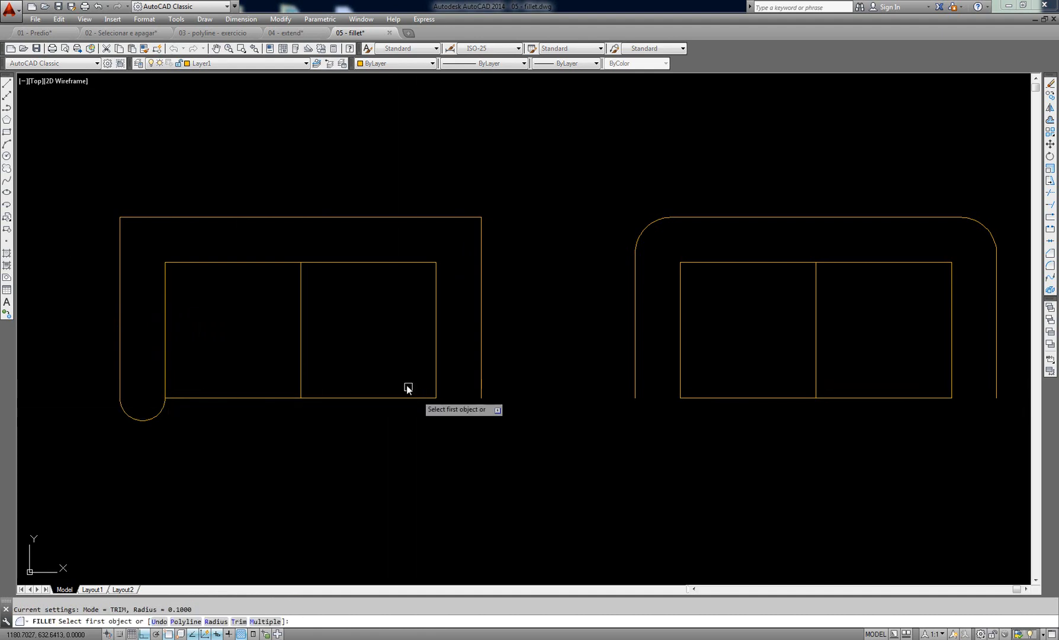
click(435, 386)
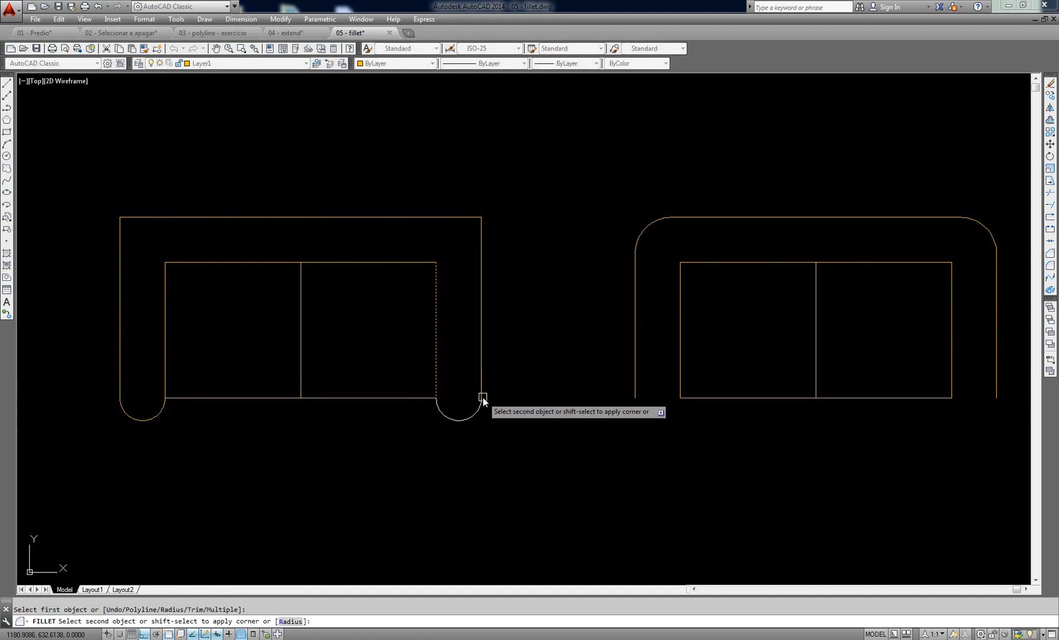
key(Escape)
Step: Set the fillet radius to 0 and fillet the lower ends of the left divided rectangle's right edge and parallel outer line
key(Return)
text(r)
key(Return)
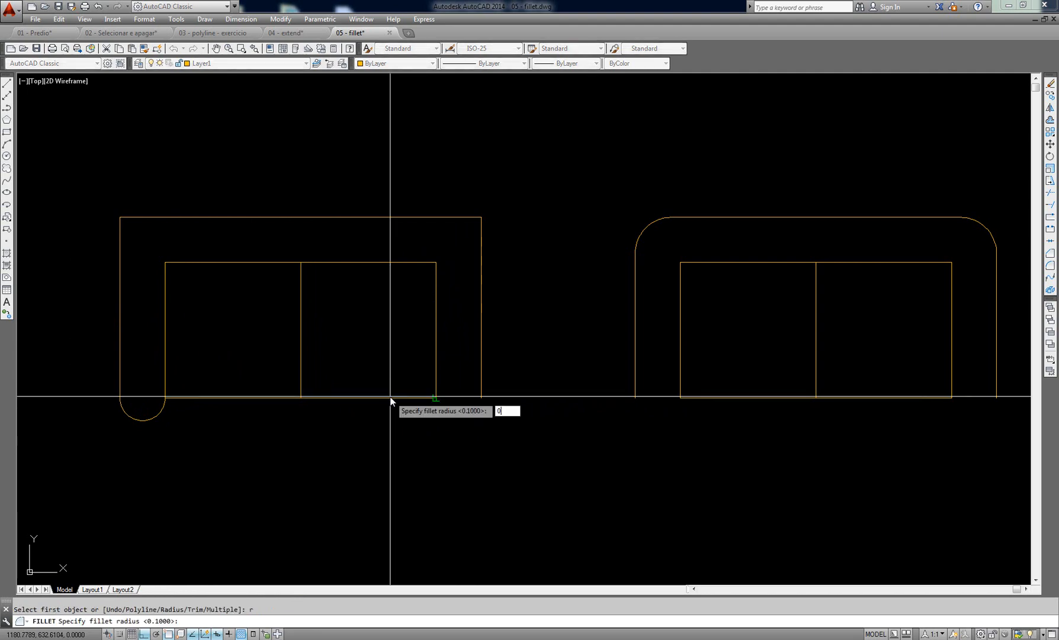
text(0)
key(Return)
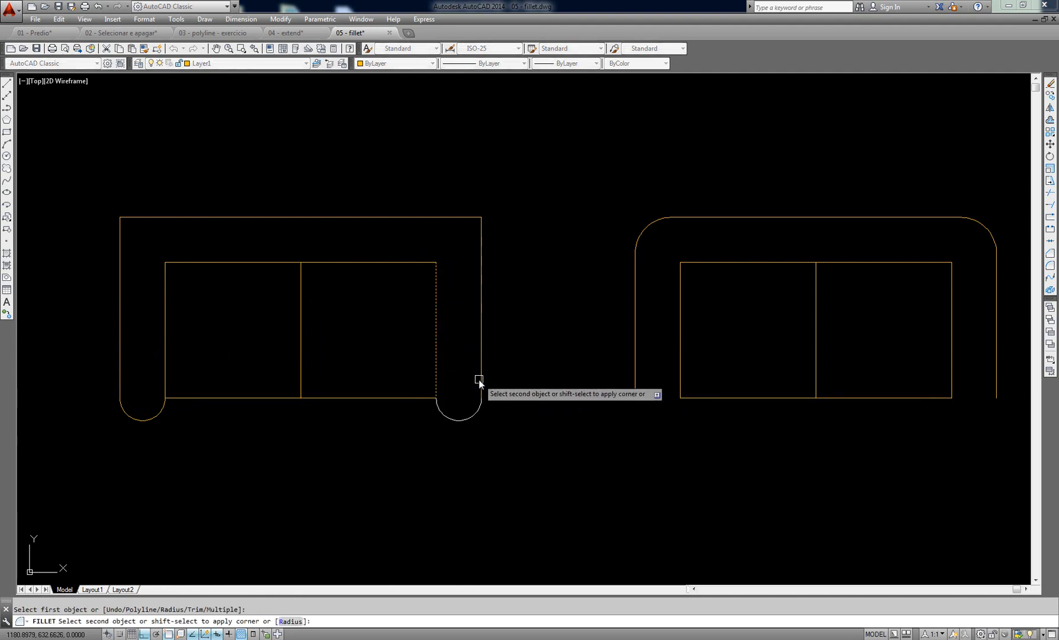
click(481, 385)
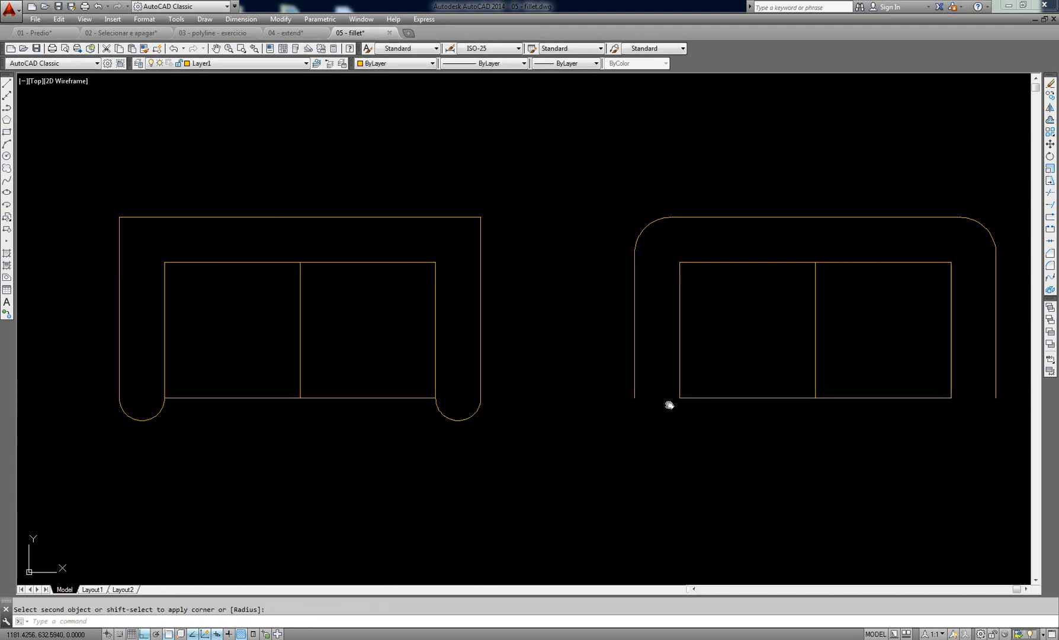
Step: Fillet the lower ends of the right divided rectangle's left edge and the parallel outer line beside it
middle_drag(669, 405, 438, 407)
key(Return)
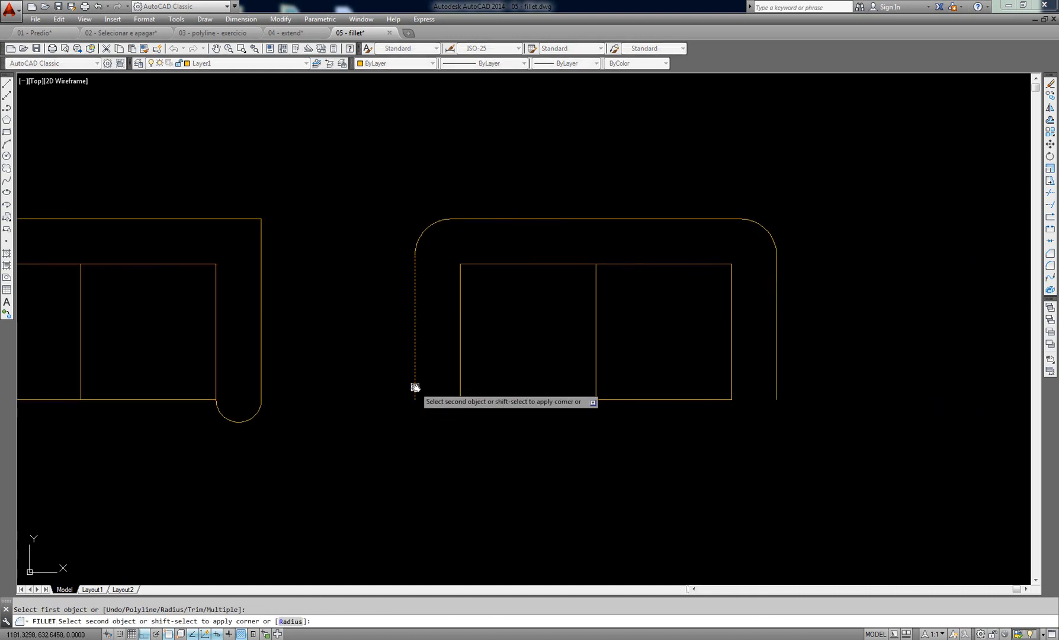
click(460, 378)
key(Return)
click(732, 379)
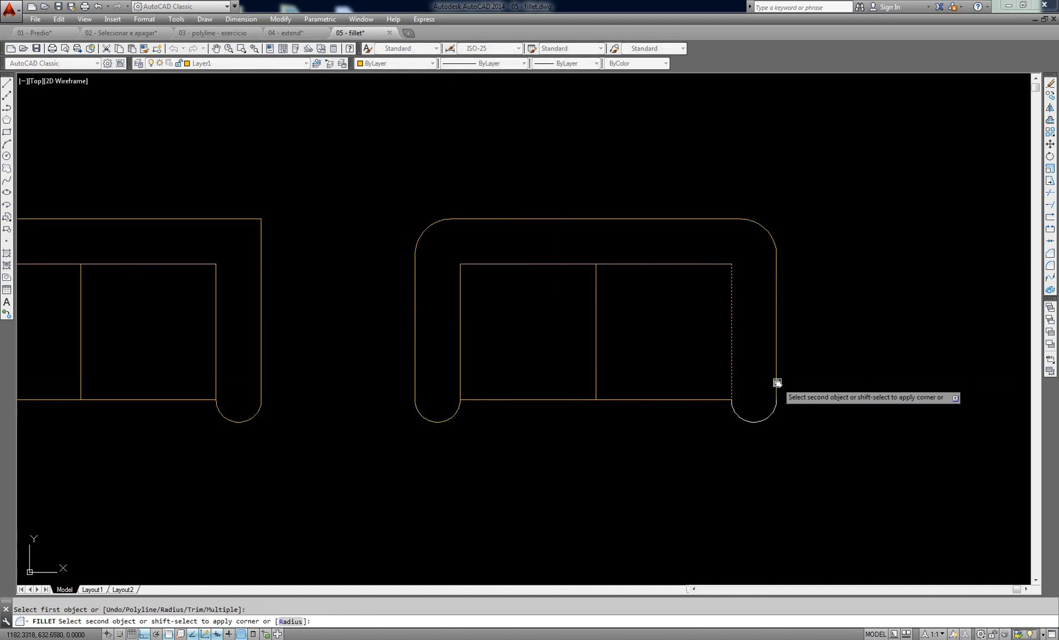
key(Escape)
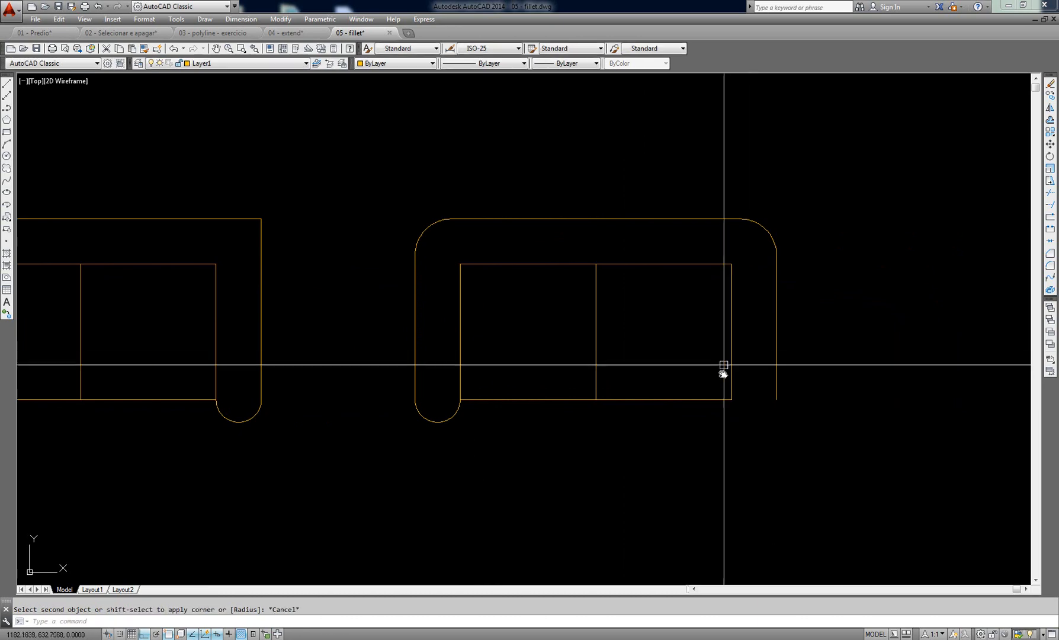
Step: Examine the right divided rectangle's right edge and the parallel outer line beside it by selecting both
click(731, 365)
click(770, 360)
click(787, 361)
click(793, 362)
click(745, 375)
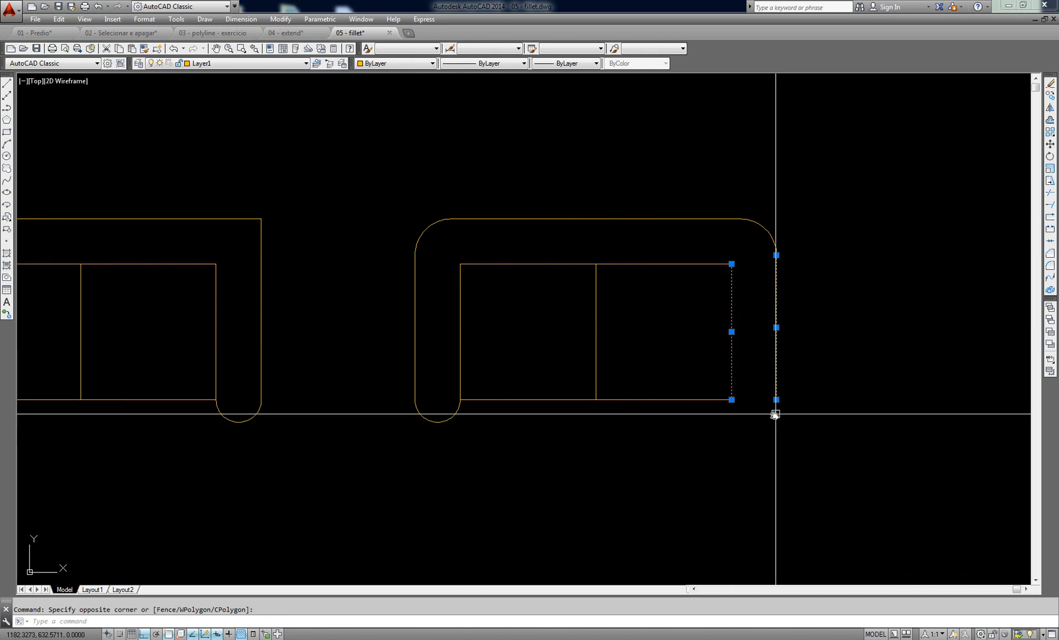
key(Escape)
Step: Try filleting the upper ends of the right divided rectangle's right edge and parallel outer line, and undo the arc
key(Return)
click(732, 293)
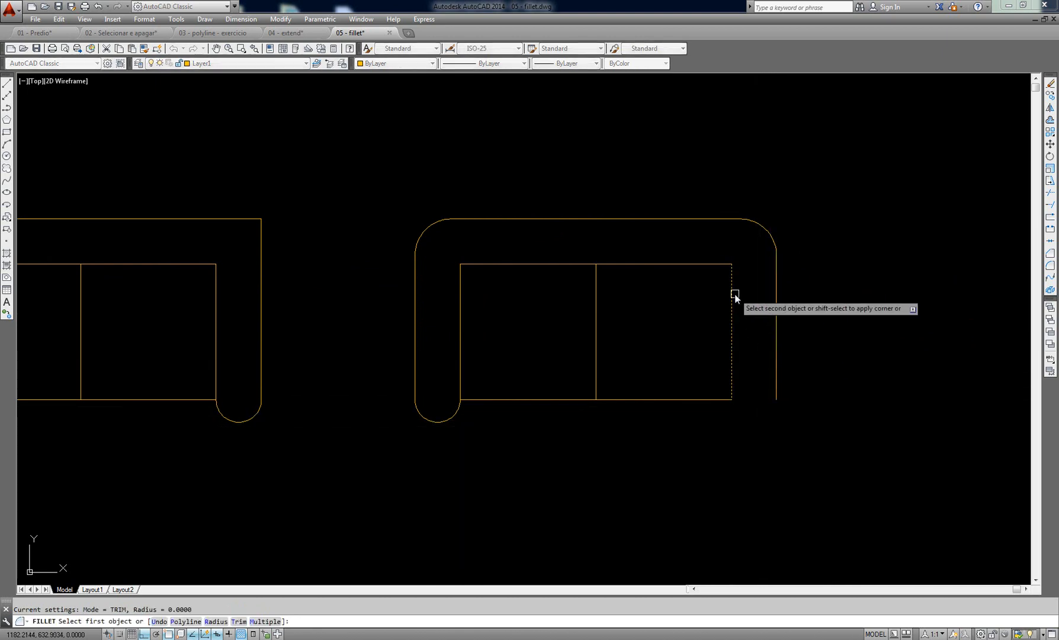
click(777, 280)
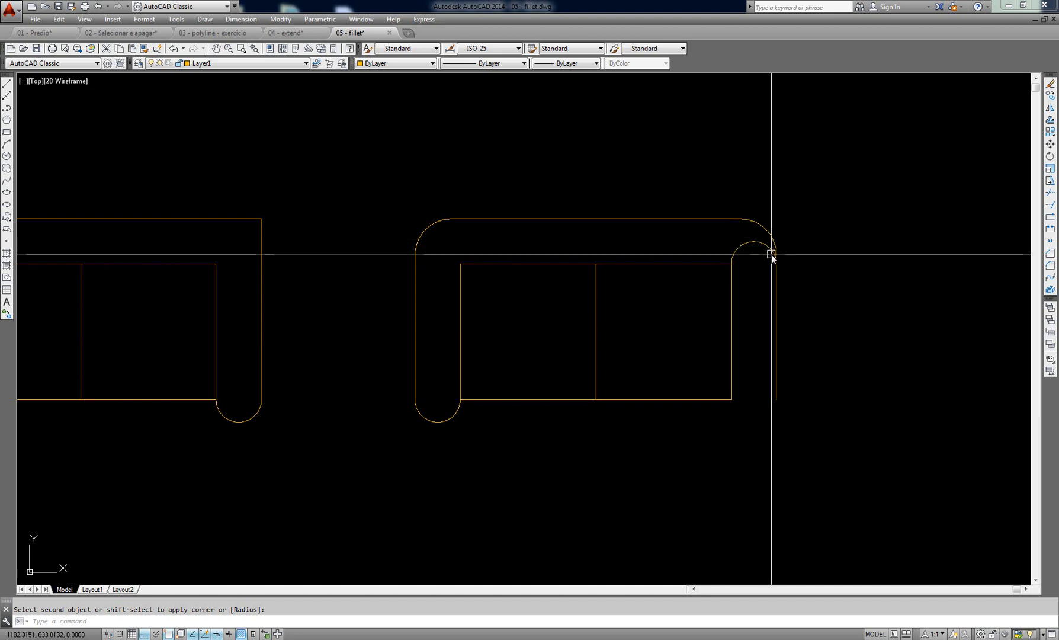
key(Escape)
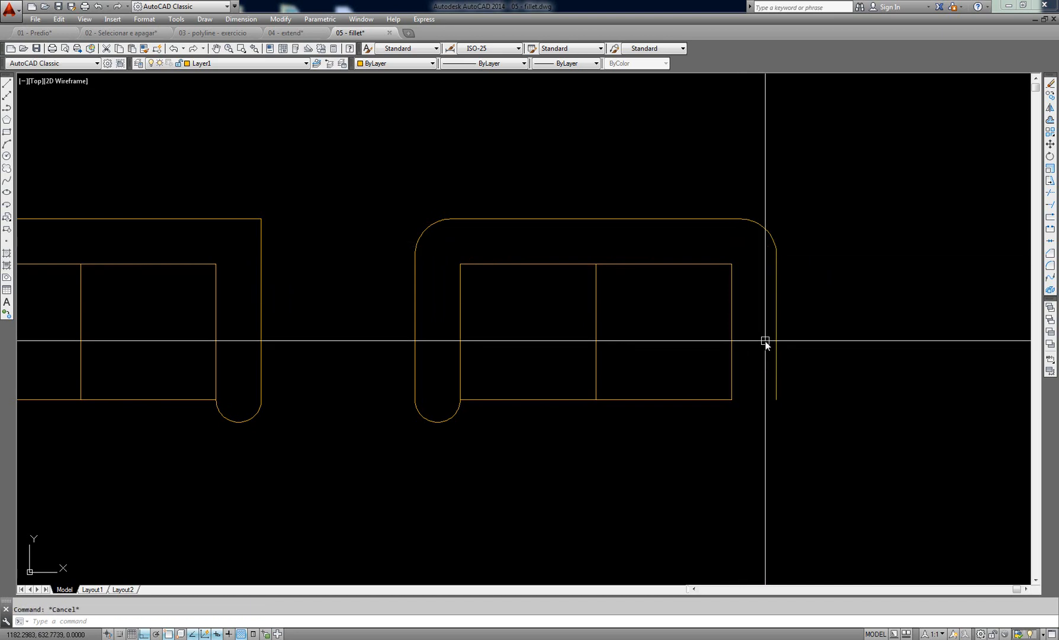
Step: Fillet the lower ends of the right divided rectangle's right edge and its parallel outer line
key(Return)
click(732, 360)
click(777, 371)
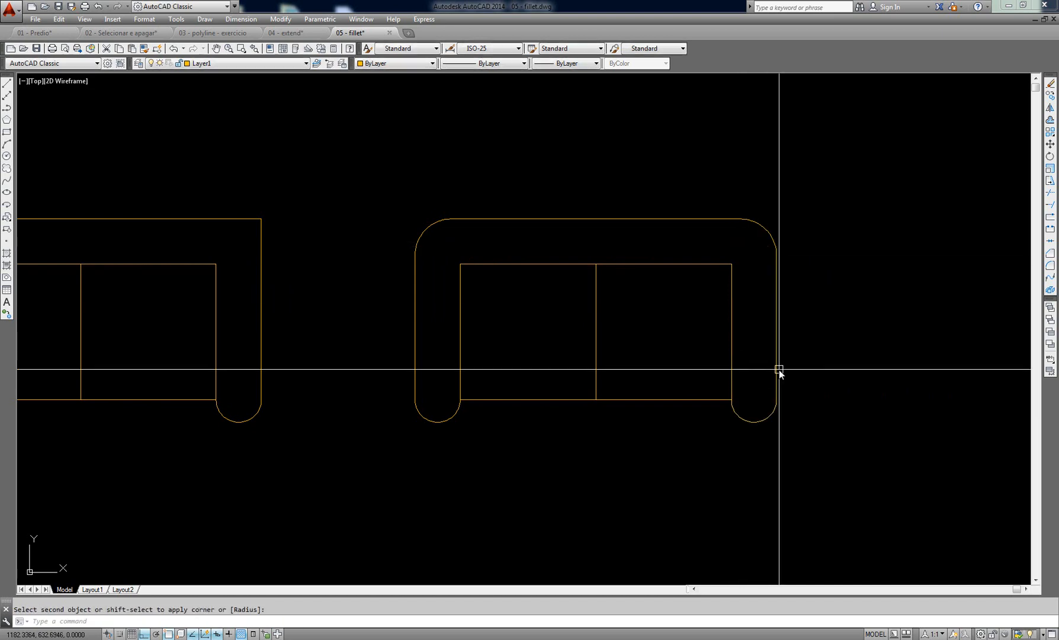
key(Return)
key(Escape)
Step: Examine the rounded upper-left corner of the right sofa outline by selecting its arc, and clear the selection
scroll(612, 368, down, 2)
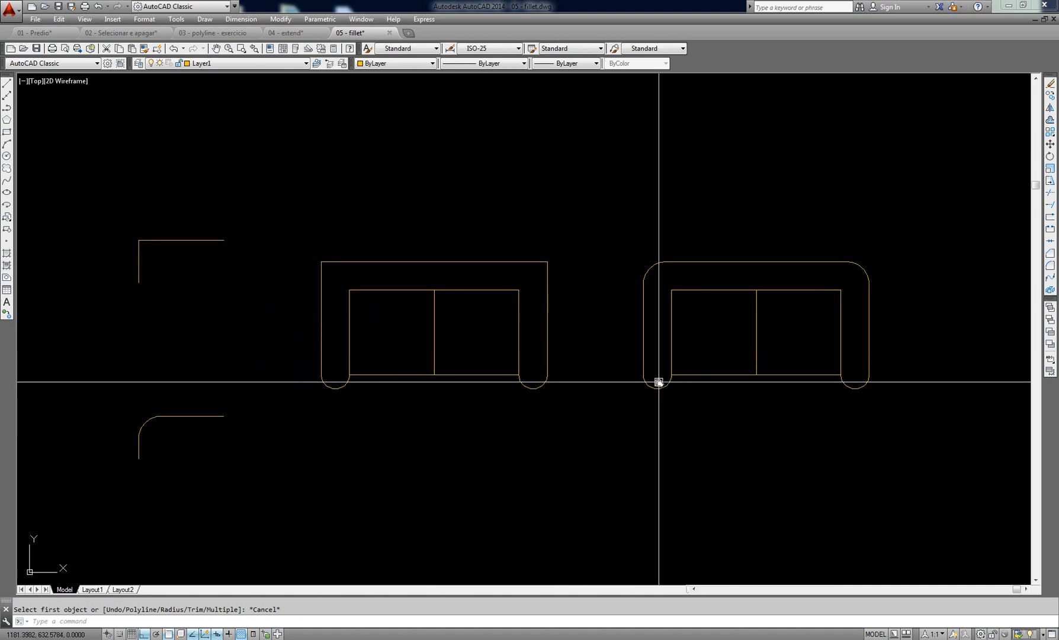
click(649, 273)
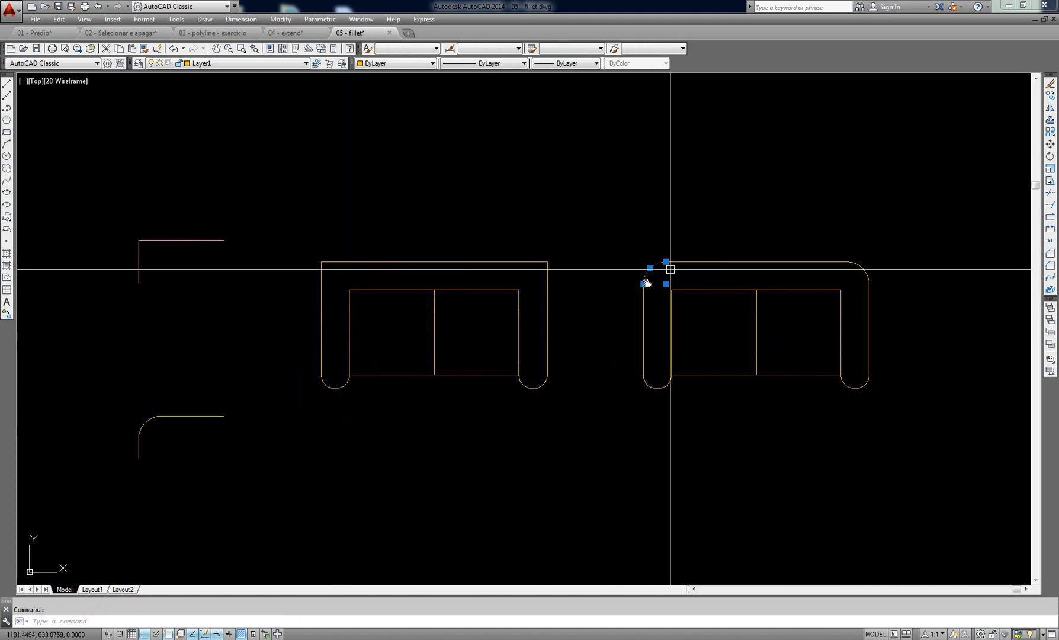
key(Escape)
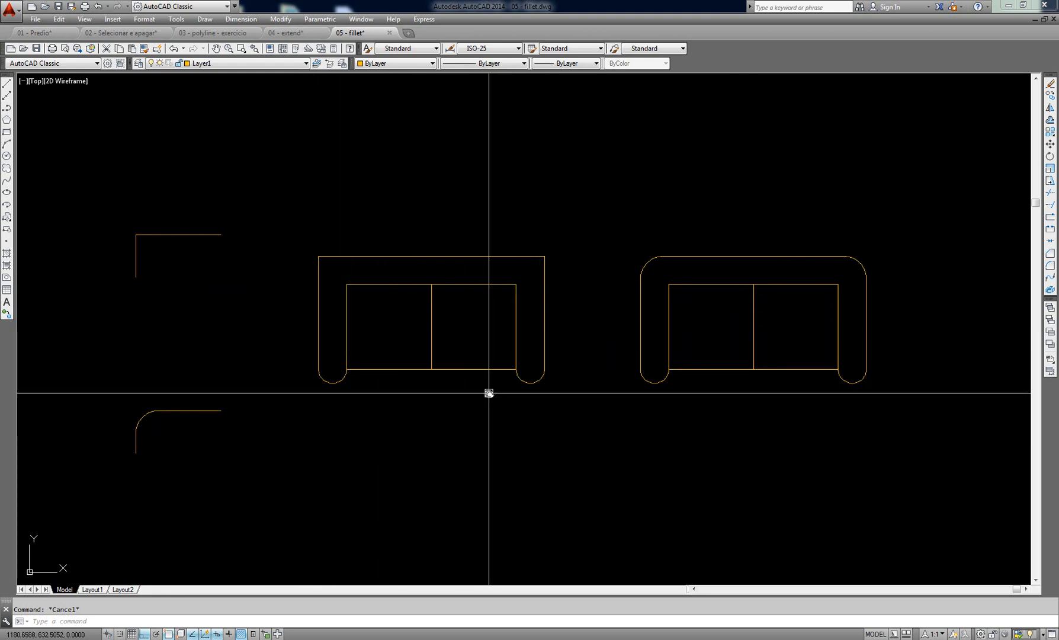
Step: Zoom to the extents of the whole drawing and bring up Save Drawing As, closing it without saving
middle_drag(217, 371, 552, 355)
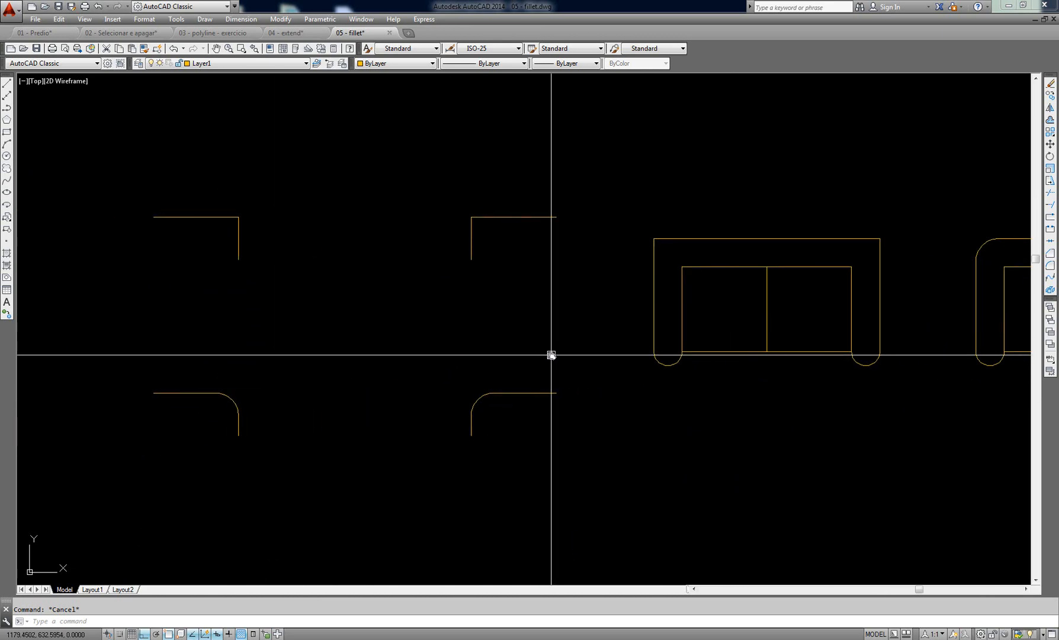
key(ctrl+shift+s)
key(Escape)
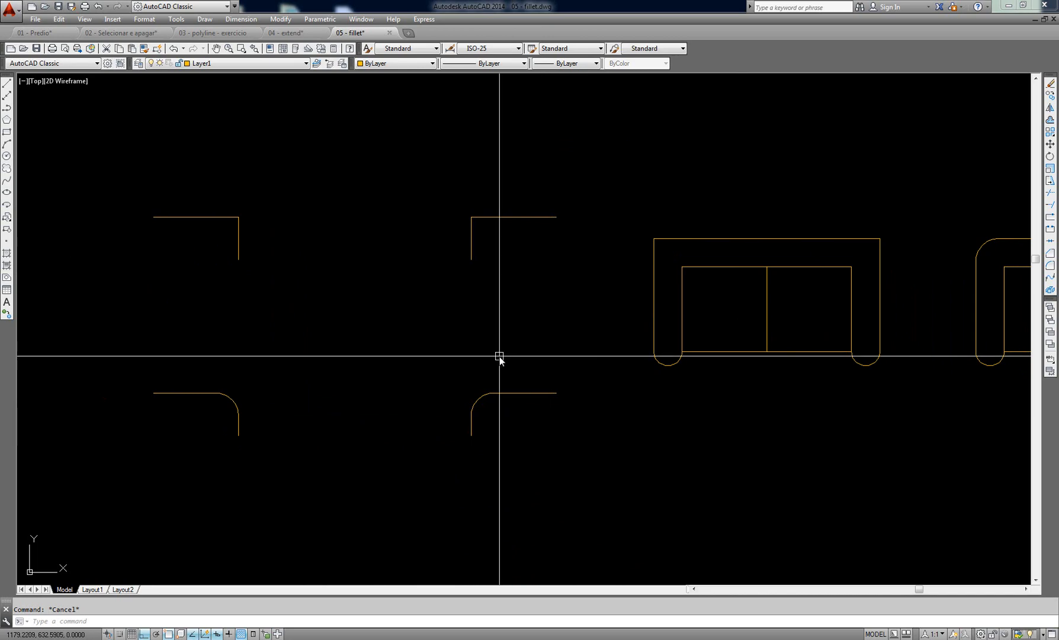
text(z)
key(Return)
text(e)
key(Return)
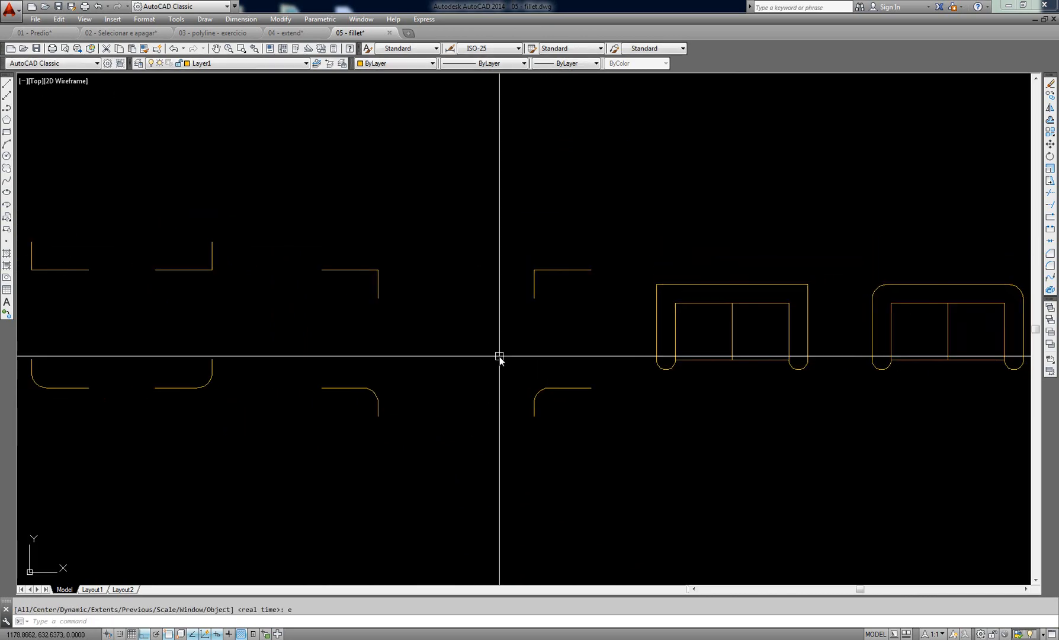
key(ctrl+shift+s)
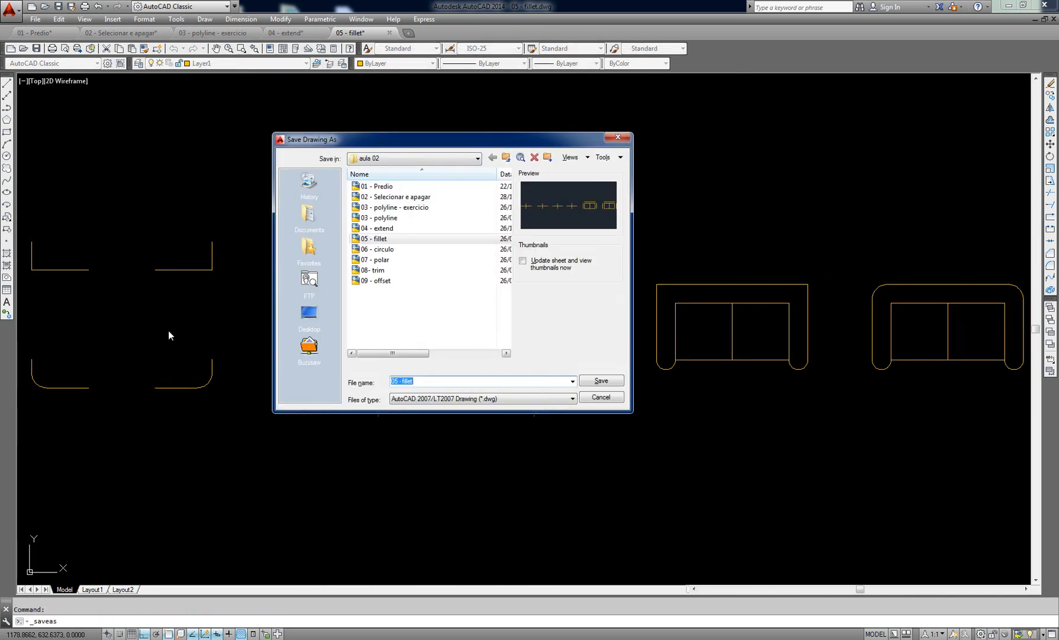
click(621, 138)
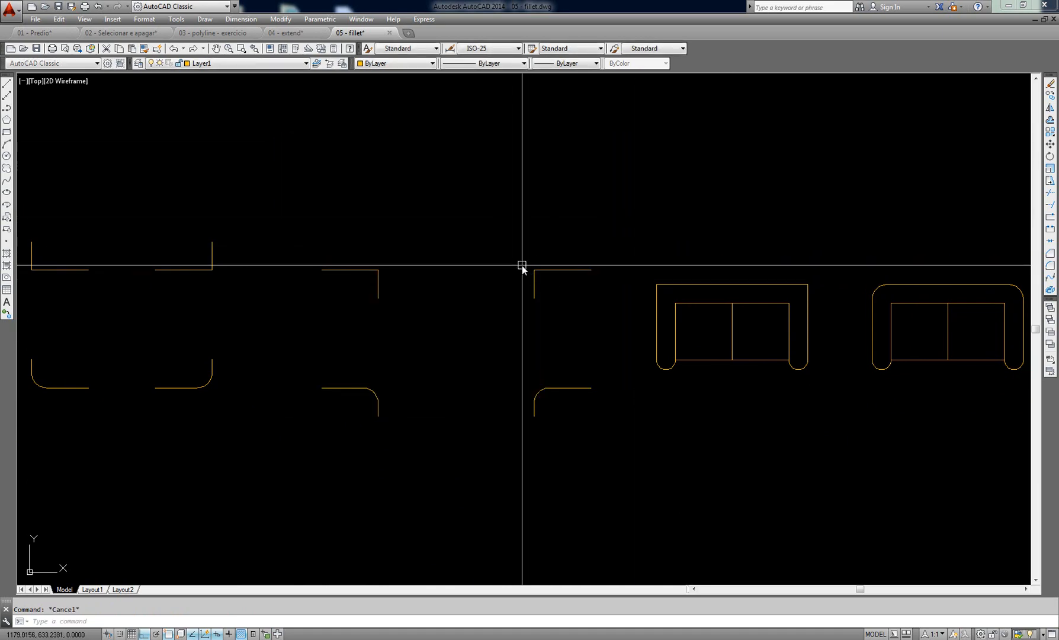
Step: Undo all the fillets made on the crossed lines and sofas, and save the 05 - fillet drawing
scroll(522, 266, up, 2)
scroll(521, 266, up, 2)
scroll(521, 266, up, 3)
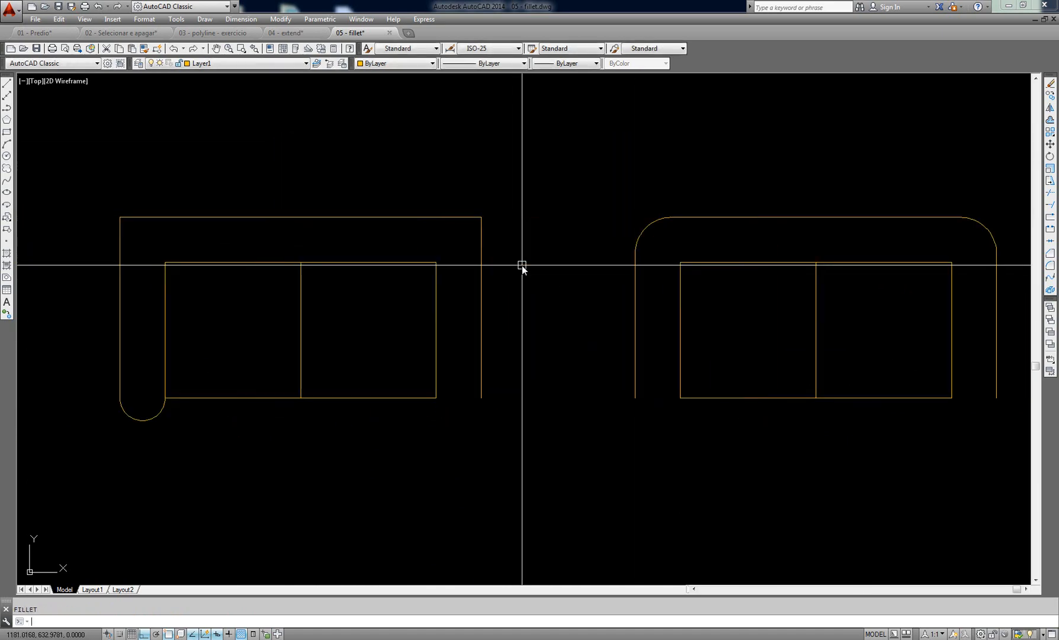
key(ctrl+z)
key(ctrl+z)
key(ctrl+z)
key(ctrl+z)
key(ctrl+z)
key(ctrl+z)
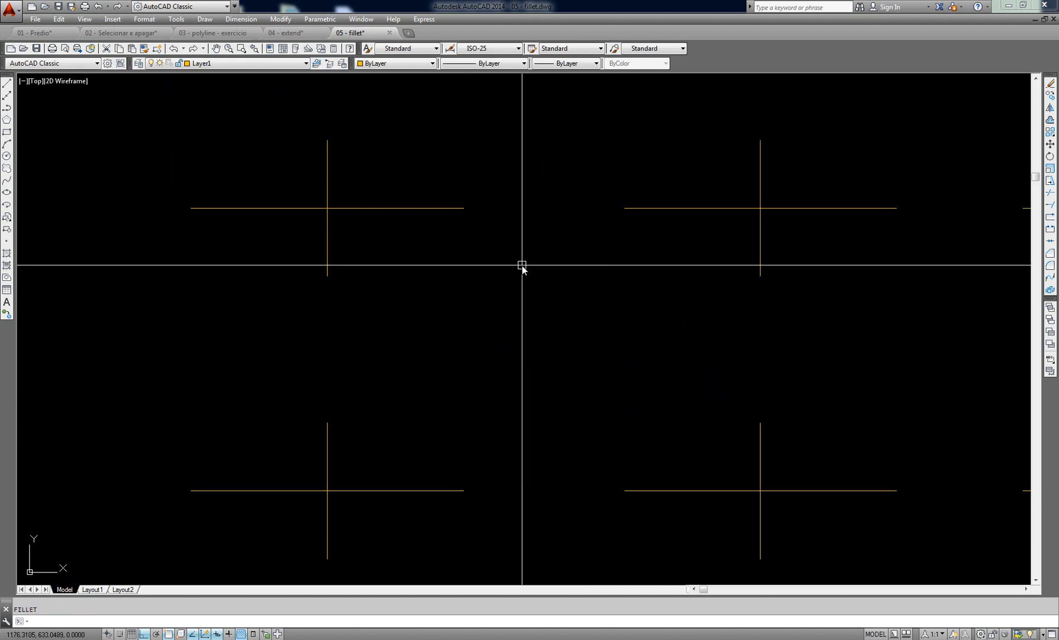
scroll(510, 269, down, 5)
middle_drag(518, 296, 518, 296)
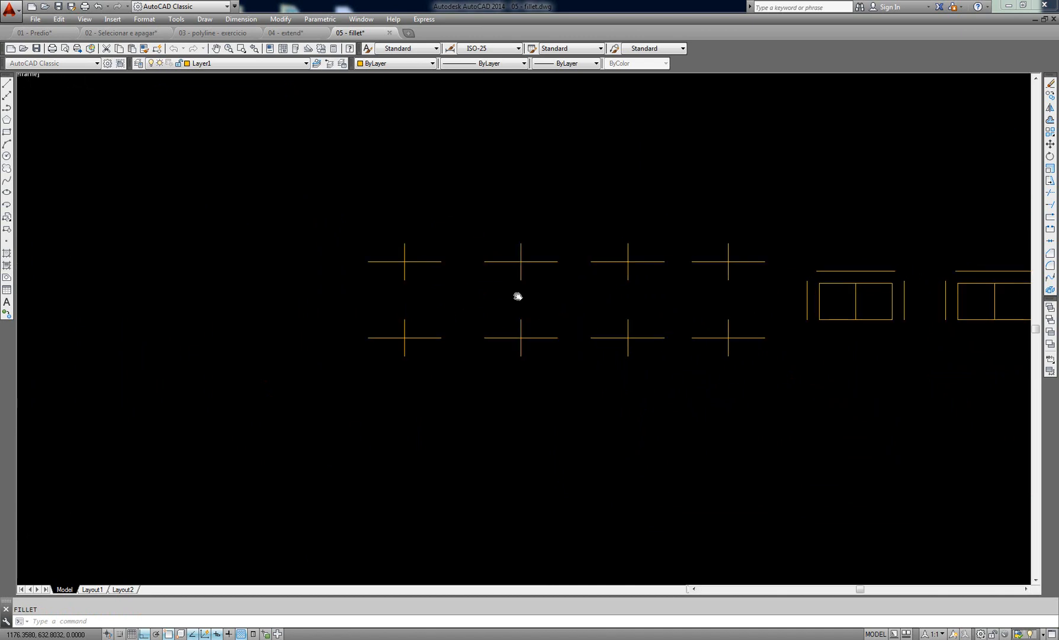
key(ctrl+s)
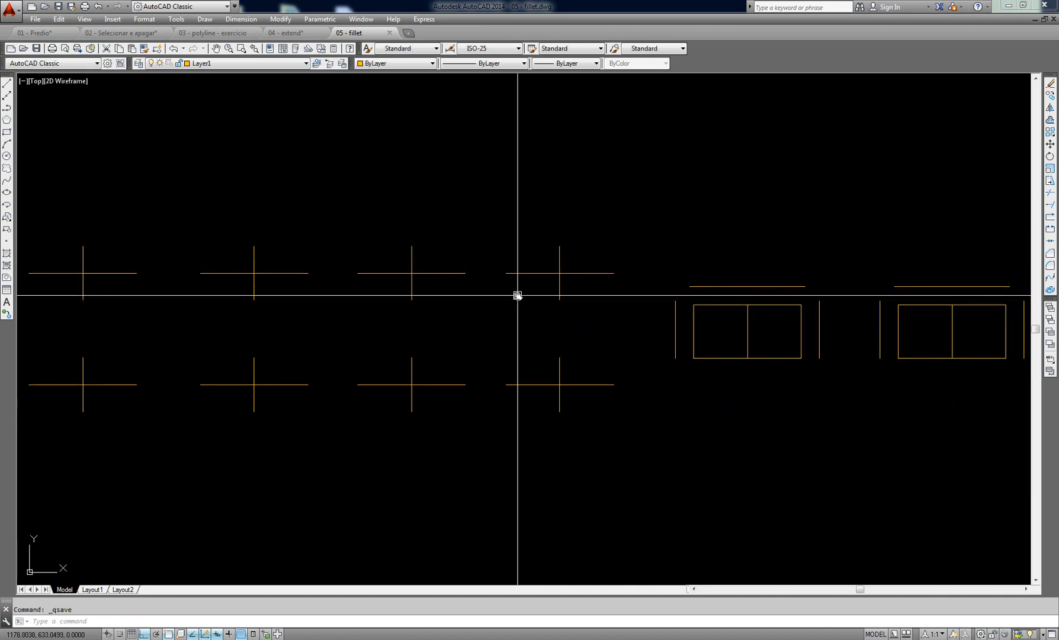
Step: Open the drawing 06 - circulo from the aula 02 folder
click(44, 8)
click(467, 297)
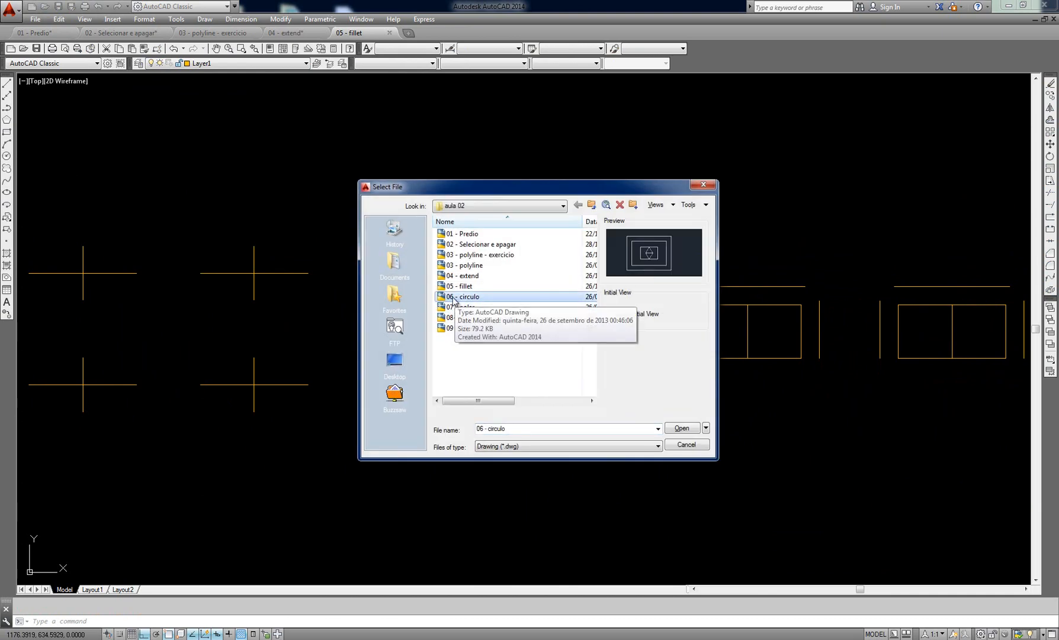
click(686, 431)
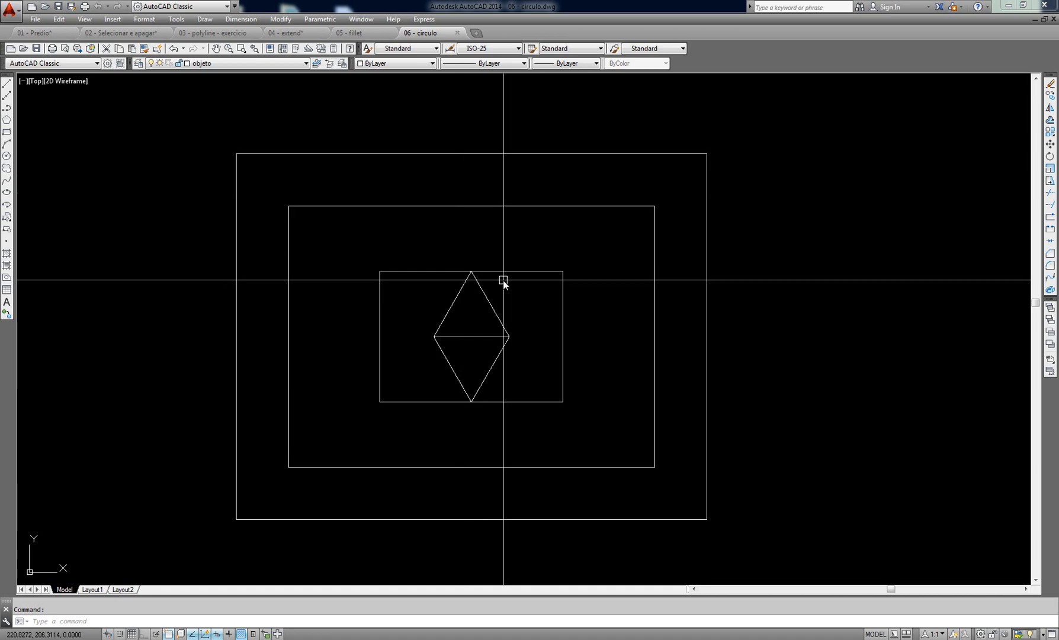
Step: Draw a circle of radius 10 centred on the upper-left corner of the middle rectangle
middle_drag(503, 279, 522, 266)
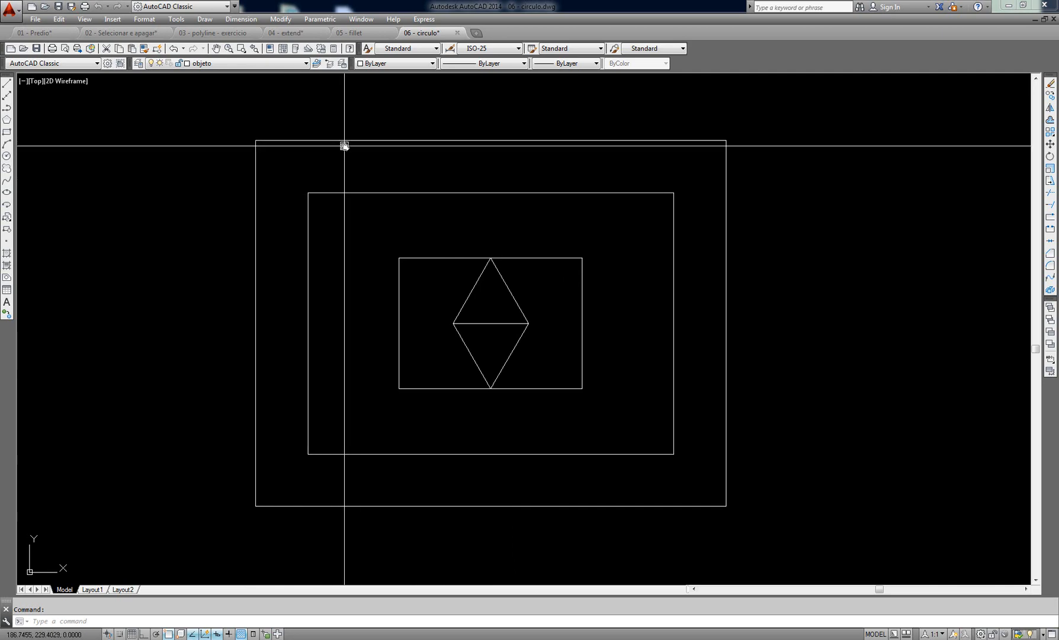
text(c)
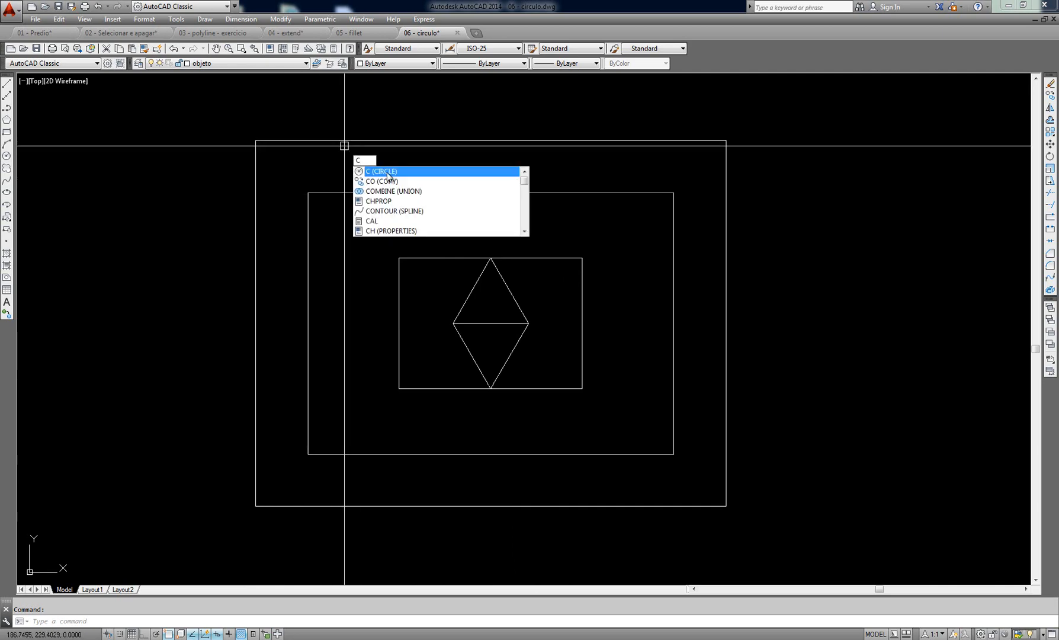
click(399, 173)
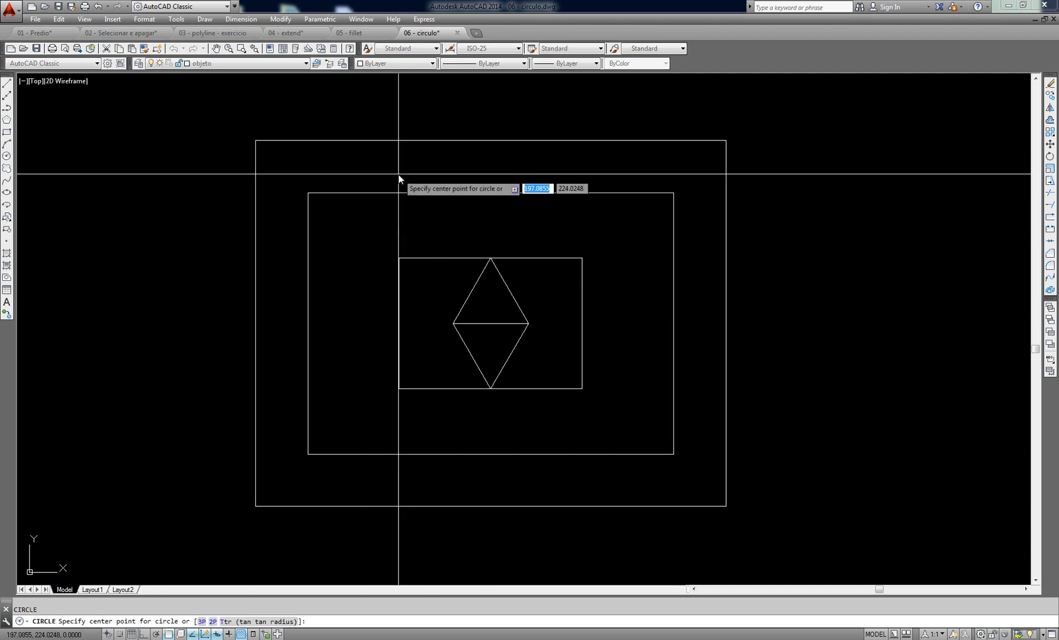
click(307, 192)
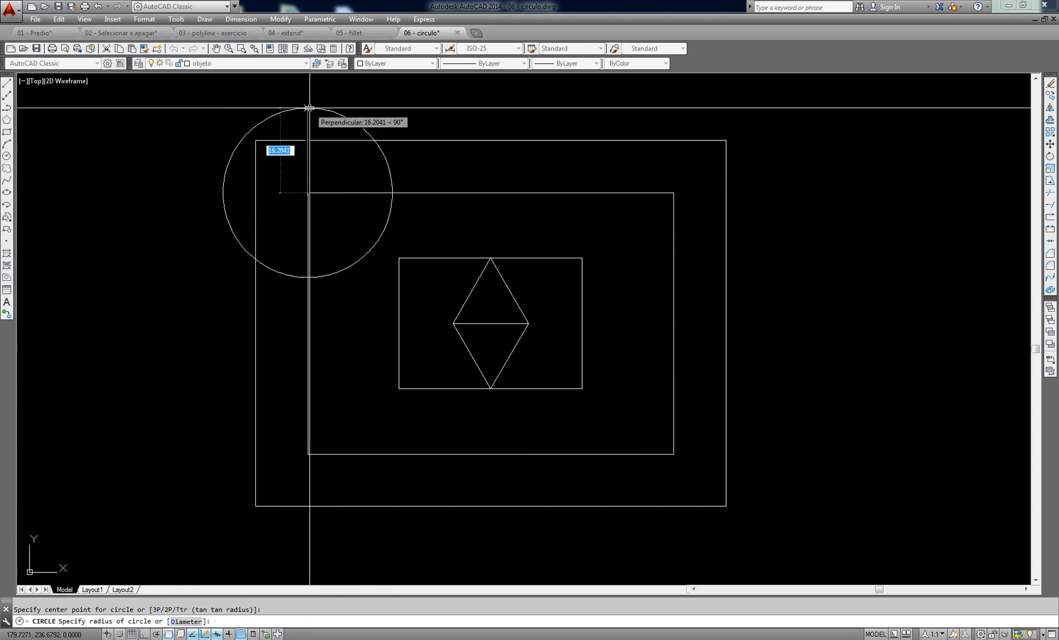
text(10)
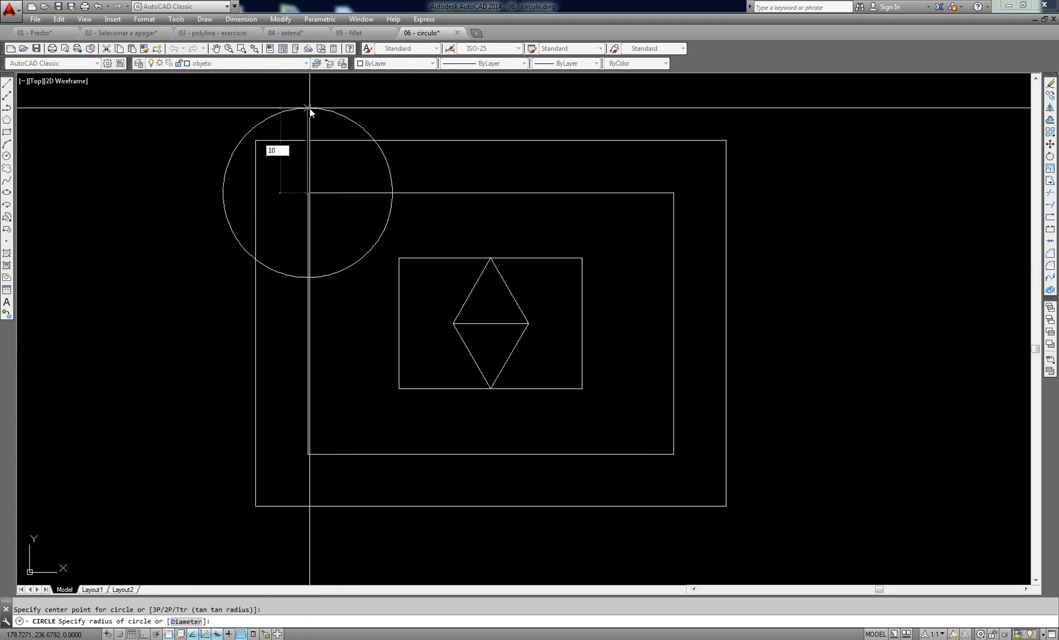
key(Return)
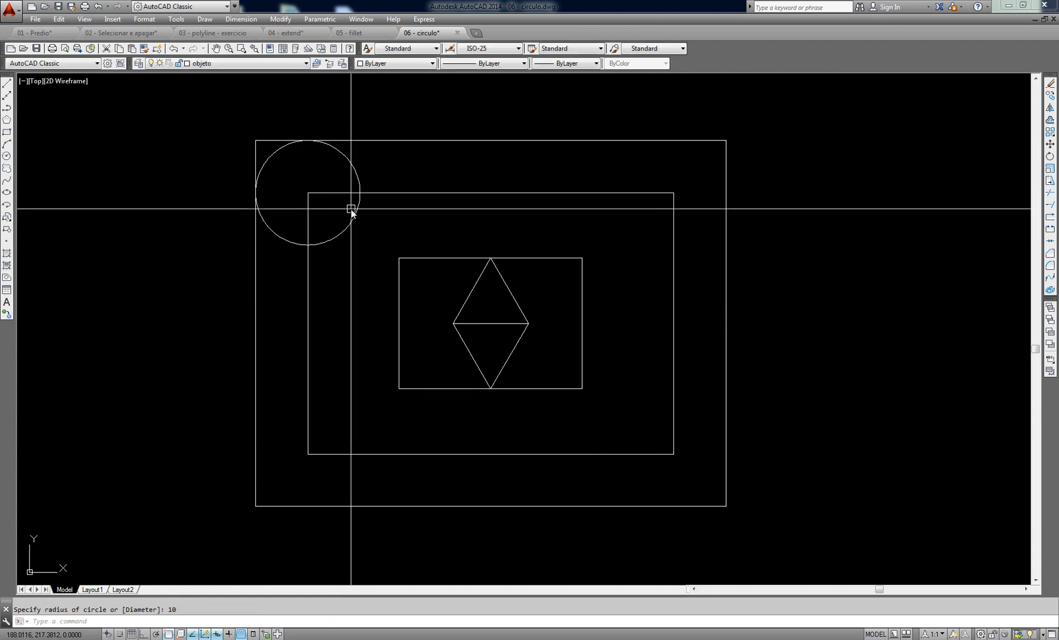
Step: Draw a circle of radius 10 centred on the upper-right corner of the middle rectangle
middle_drag(350, 210, 357, 200)
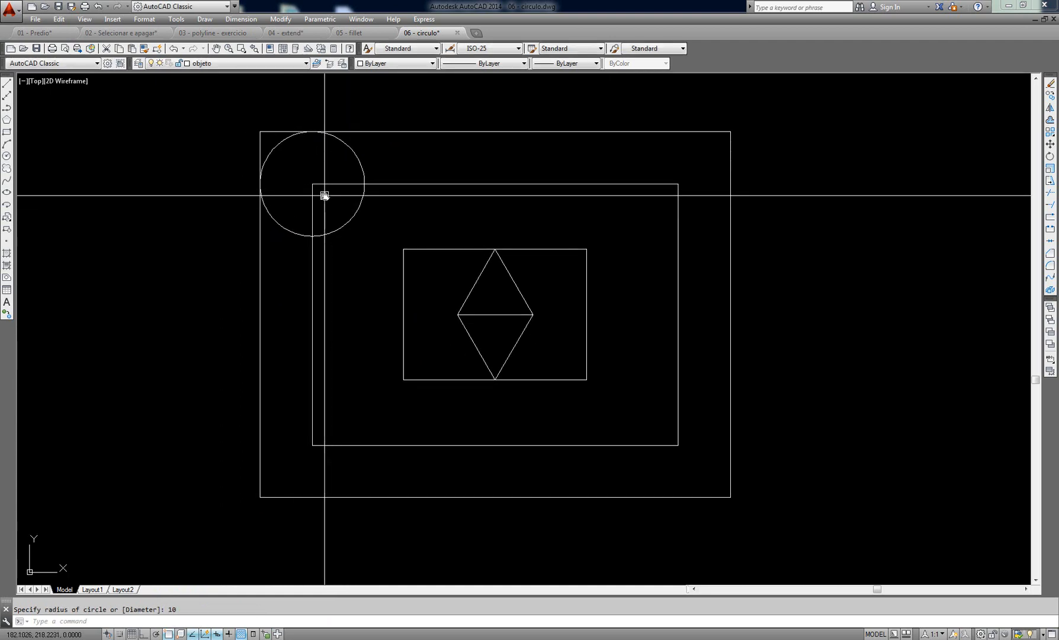
text(c)
key(Return)
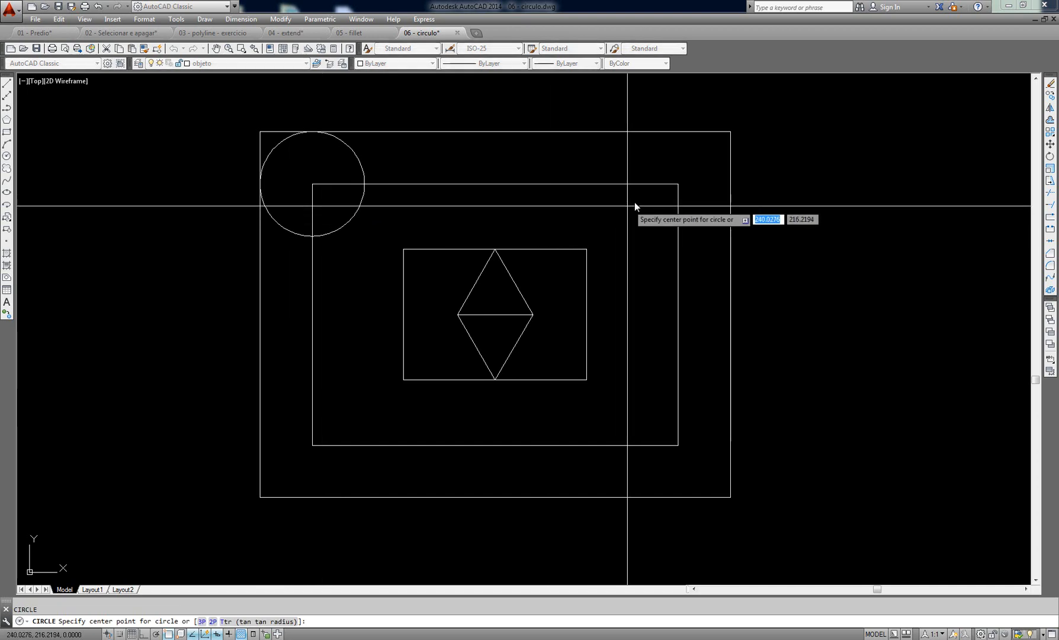
click(679, 185)
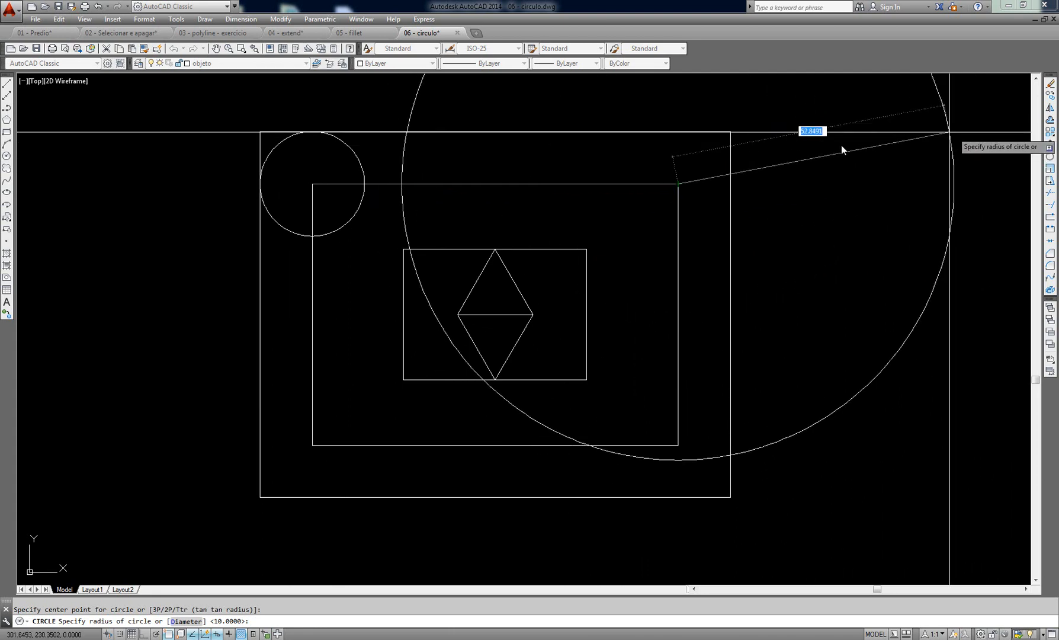
text(10)
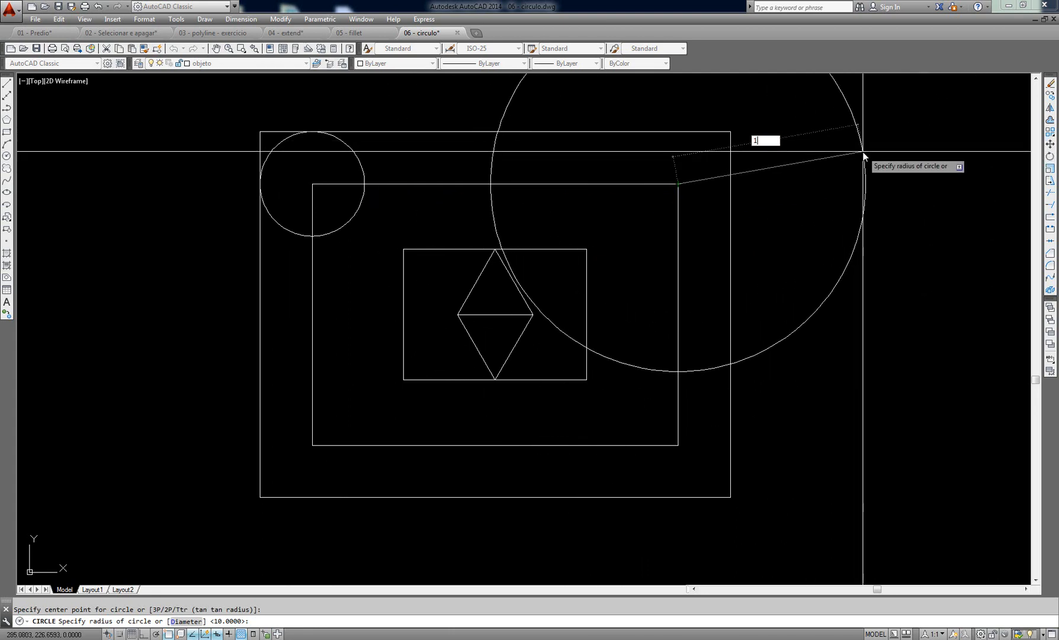
key(Return)
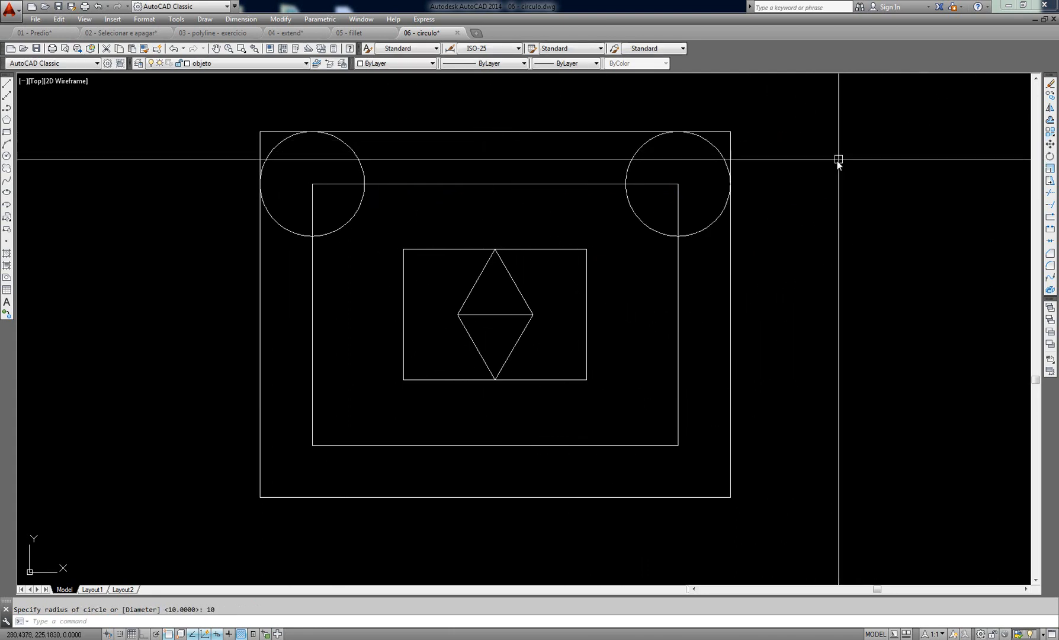
Step: Draw a circle centred on the middle rectangle's lower-left corner, with its radius snapped perpendicular to the outer rectangle's bottom edge
scroll(458, 347, down, 3)
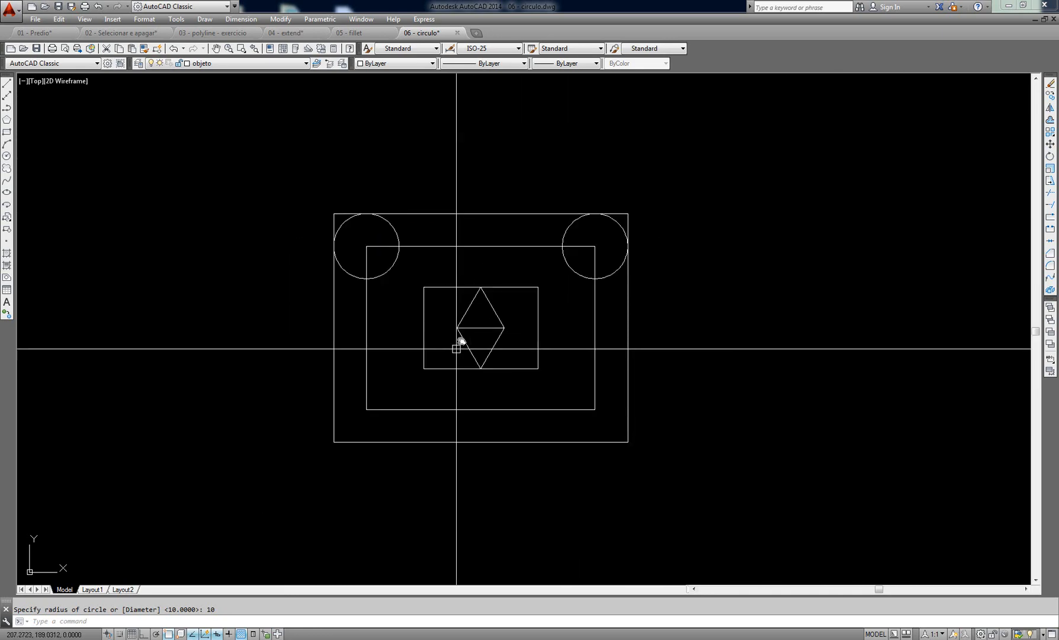
scroll(390, 362, up, 3)
text(c)
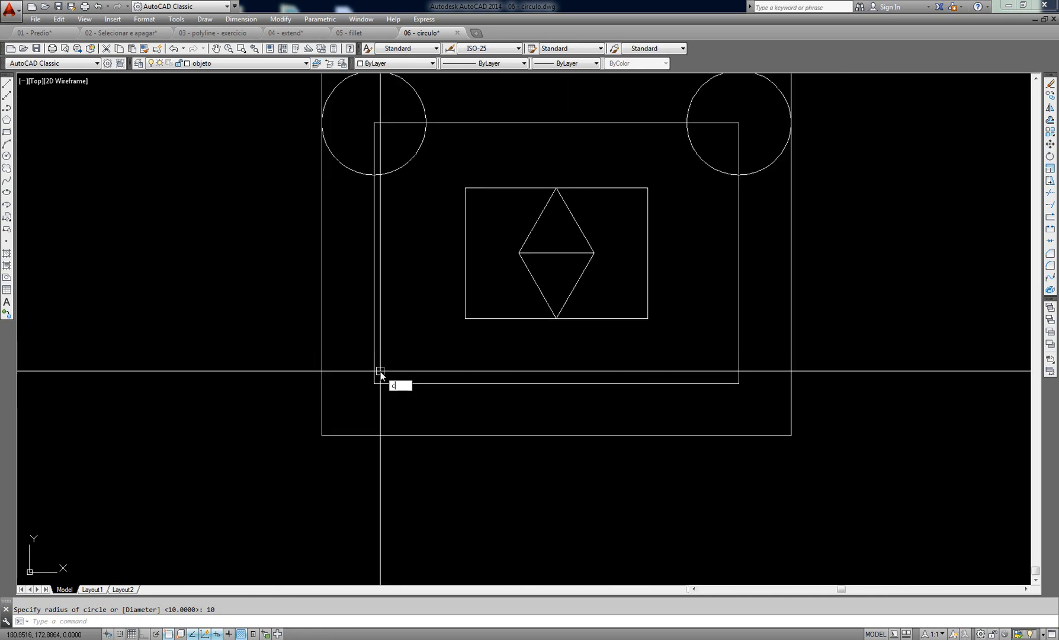
key(Return)
click(377, 383)
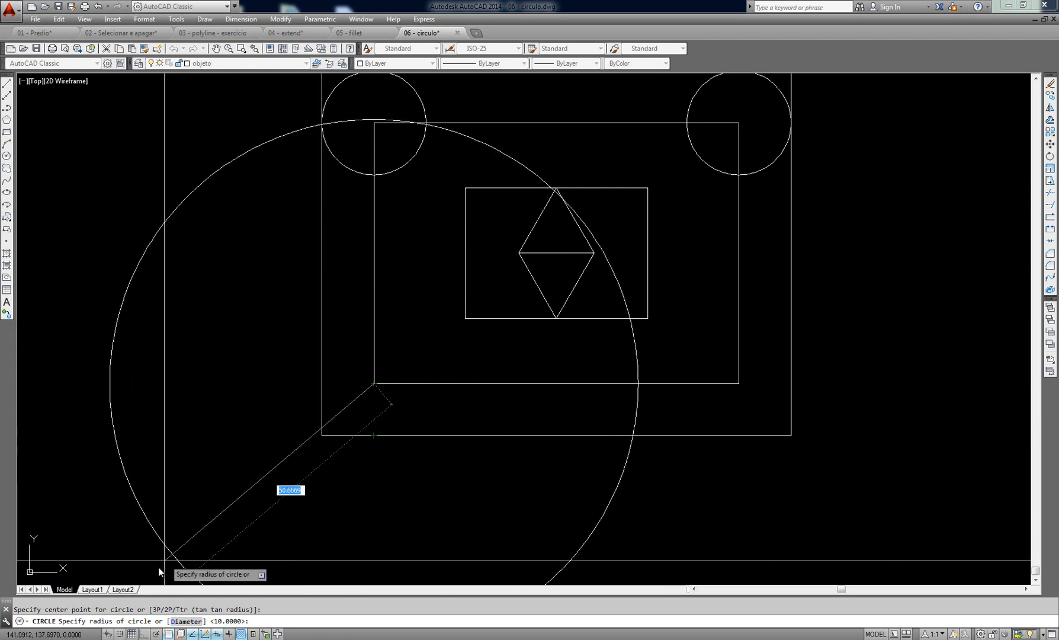
right_click(169, 635)
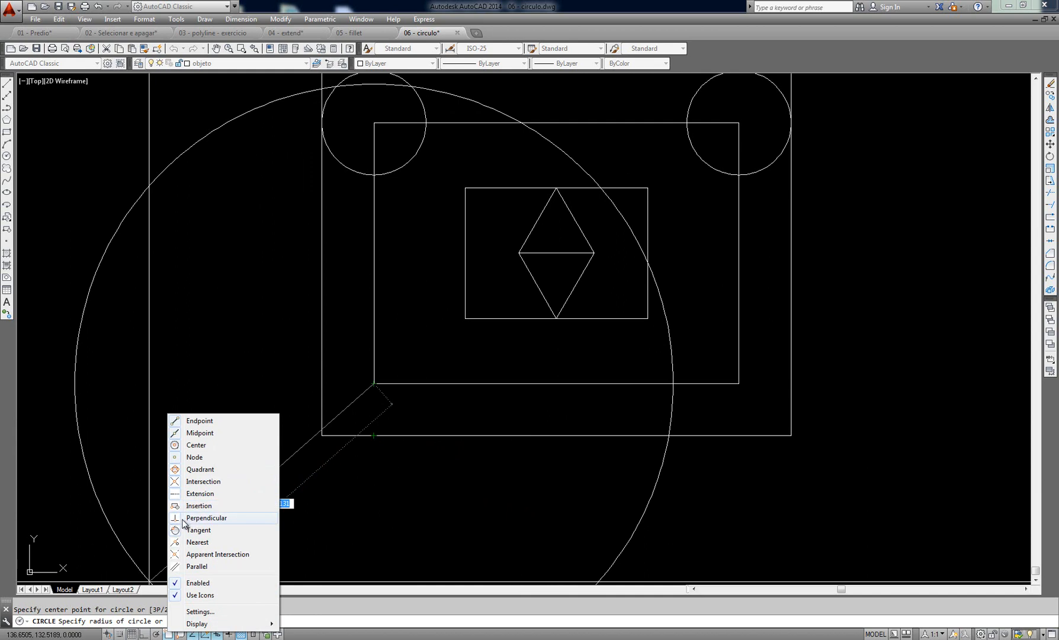
click(383, 384)
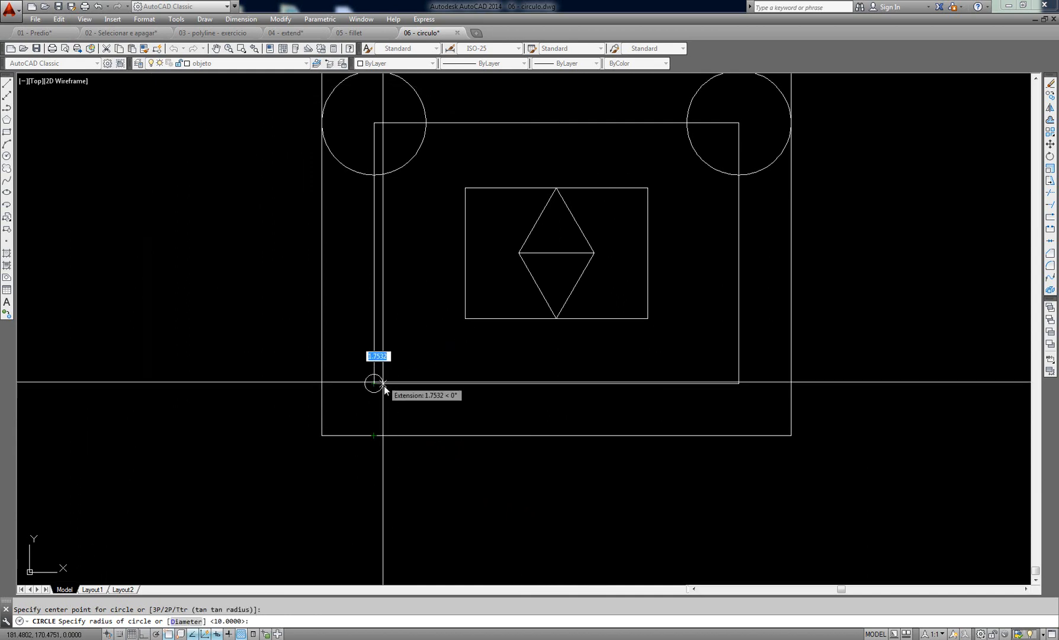
click(373, 436)
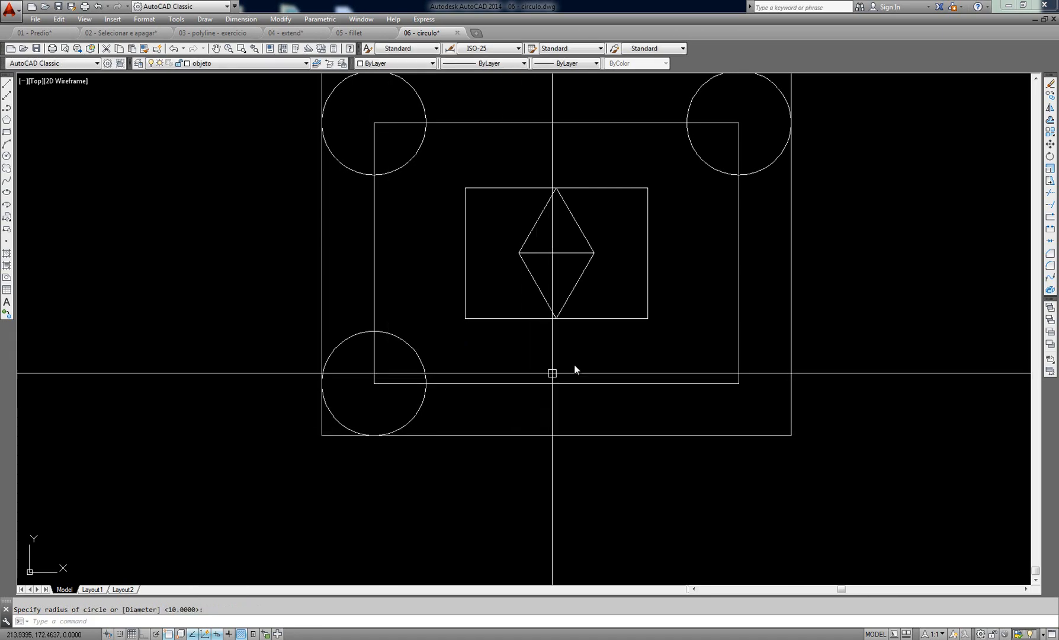
Step: Draw a circle centred on the middle rectangle's lower-right corner, with its radius reaching the outer rectangle's right edge
mouse_move(496, 401)
middle_down()
mouse_move(372, 365)
mouse_move(286, 368)
middle_up()
text(c)
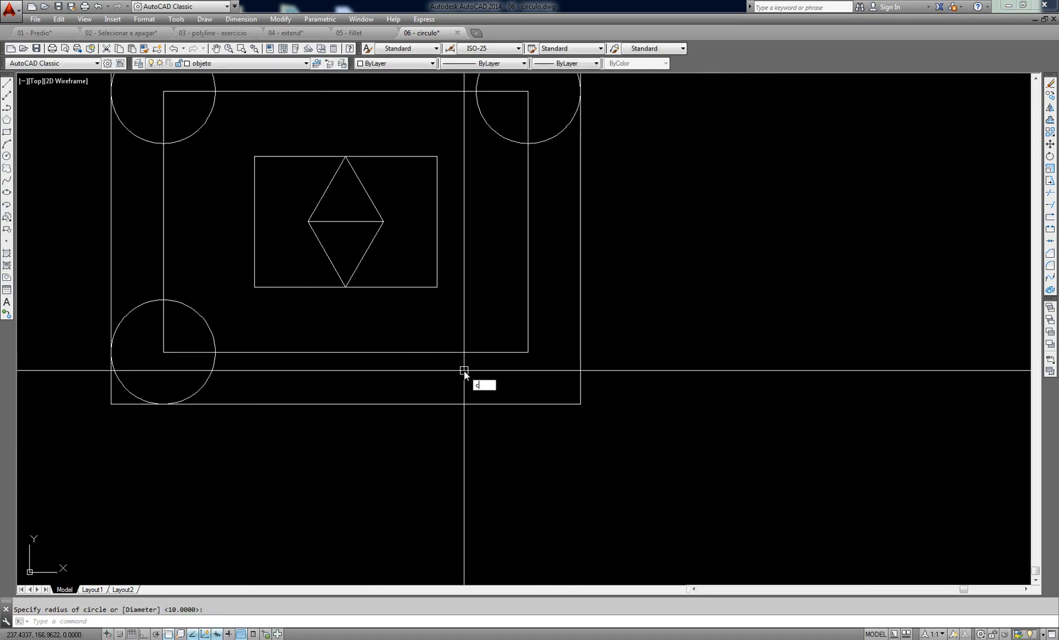
key(Return)
click(527, 353)
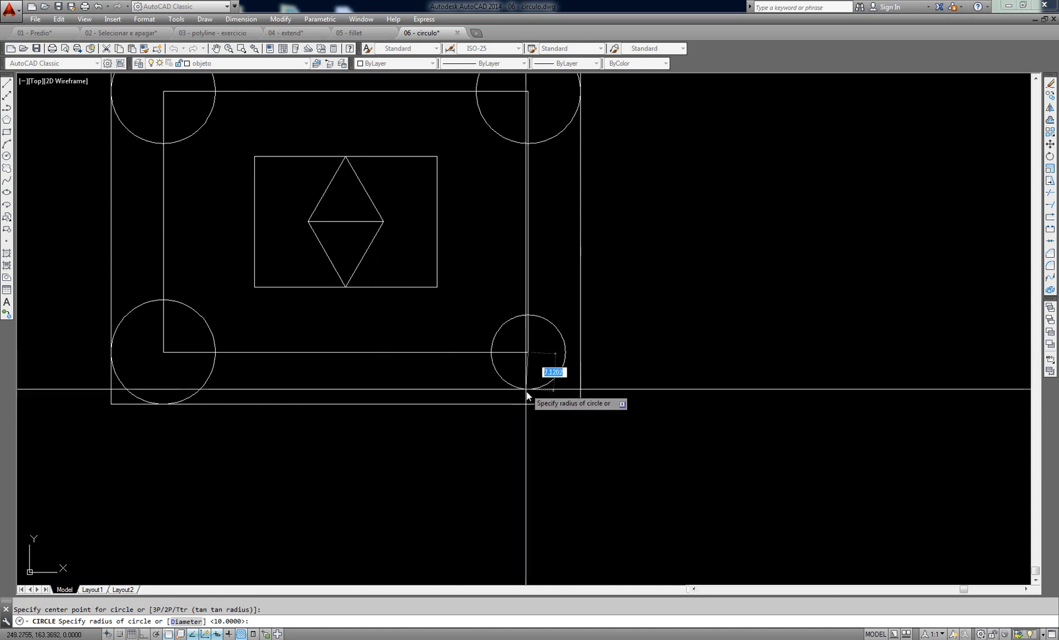
click(579, 353)
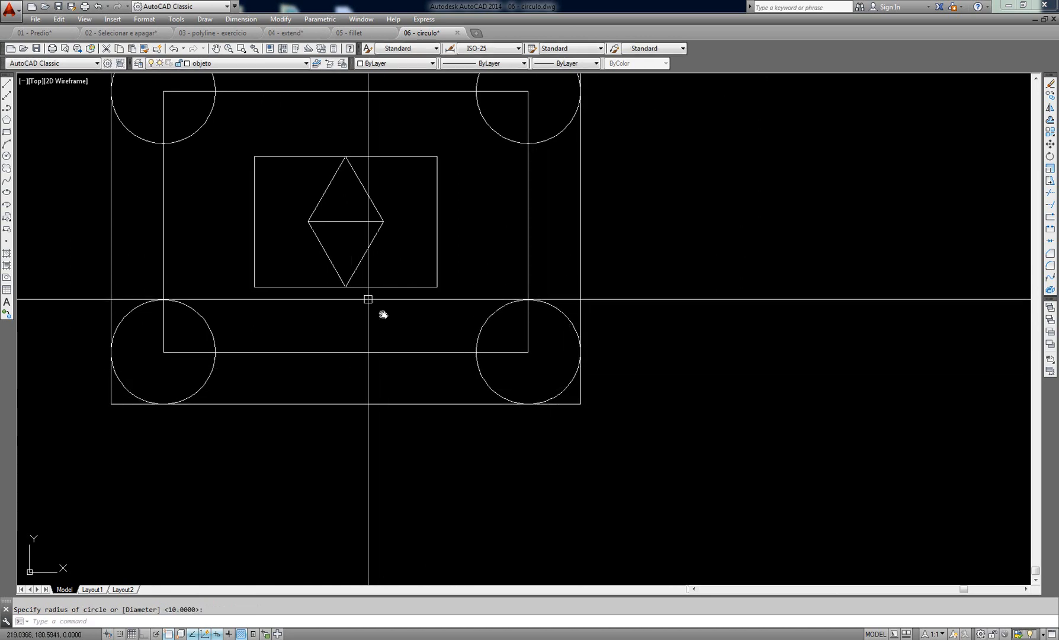
Step: Select each of the four corner circles in turn to examine its centre and quadrant grips, clearing the selection each time
mouse_move(383, 314)
middle_down()
mouse_move(508, 425)
mouse_move(501, 421)
middle_up()
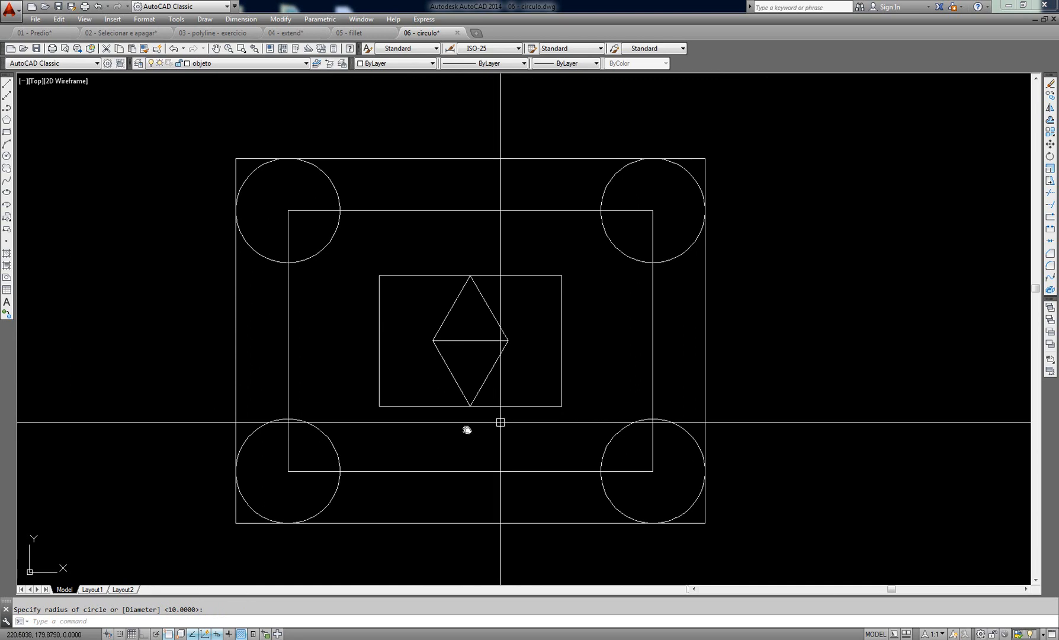
click(322, 171)
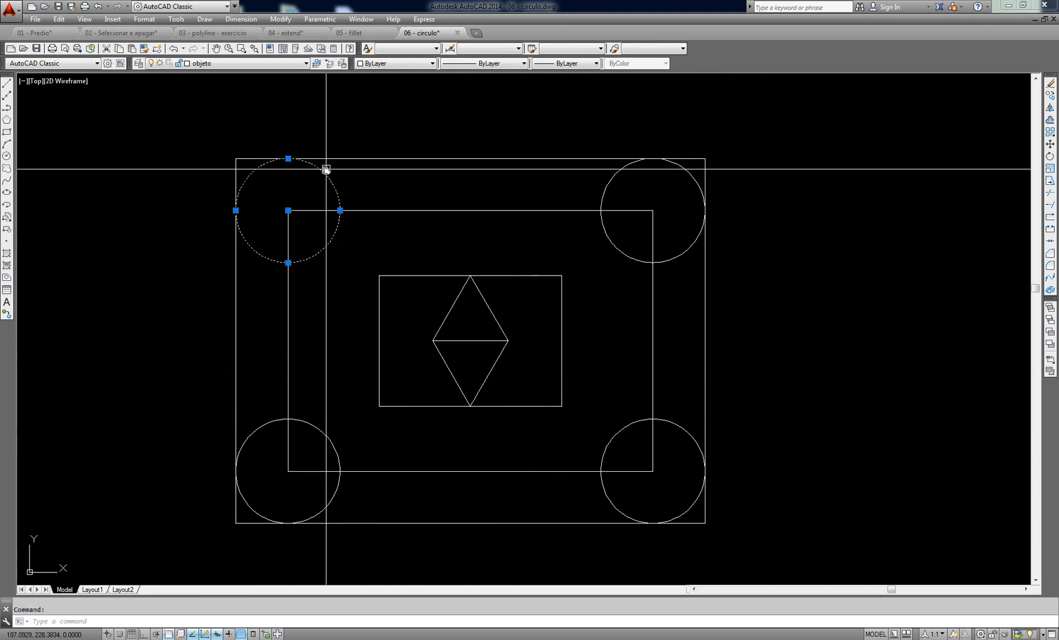
key(Escape)
click(610, 183)
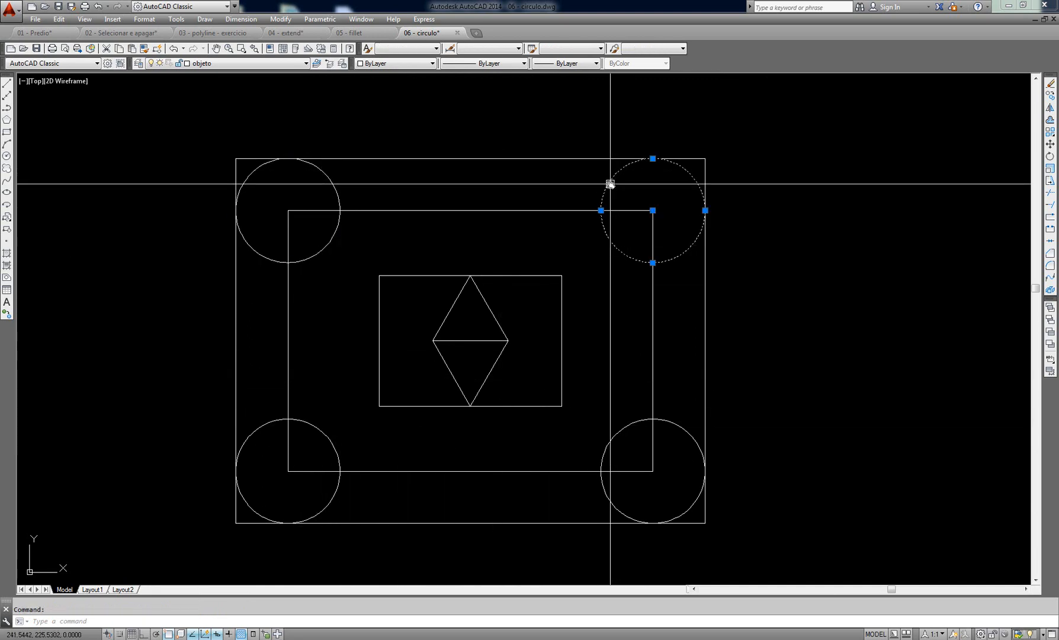
key(Escape)
click(337, 450)
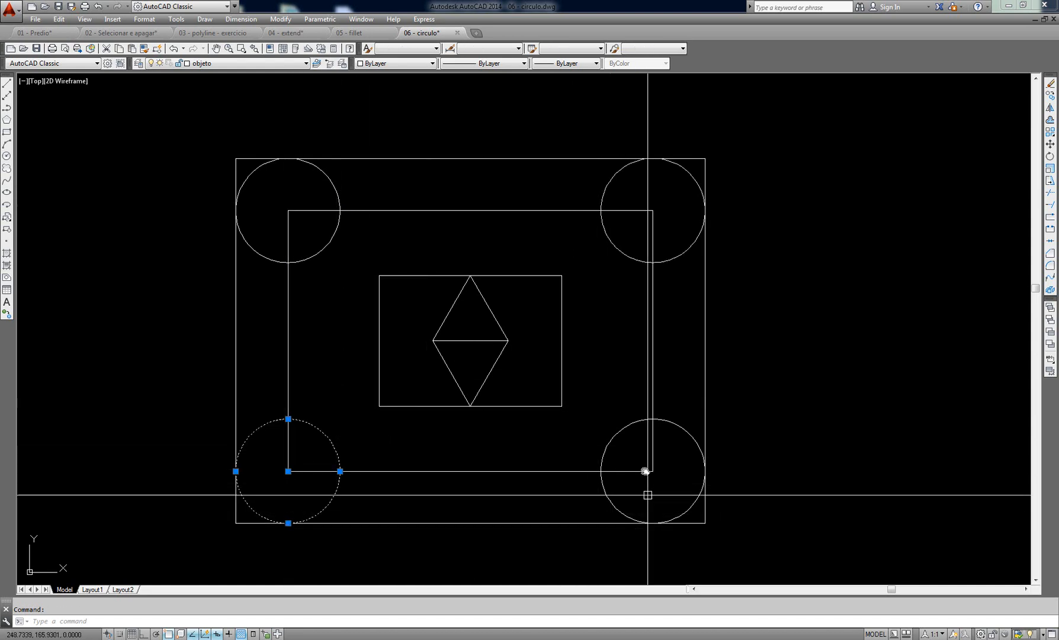
key(Escape)
click(612, 439)
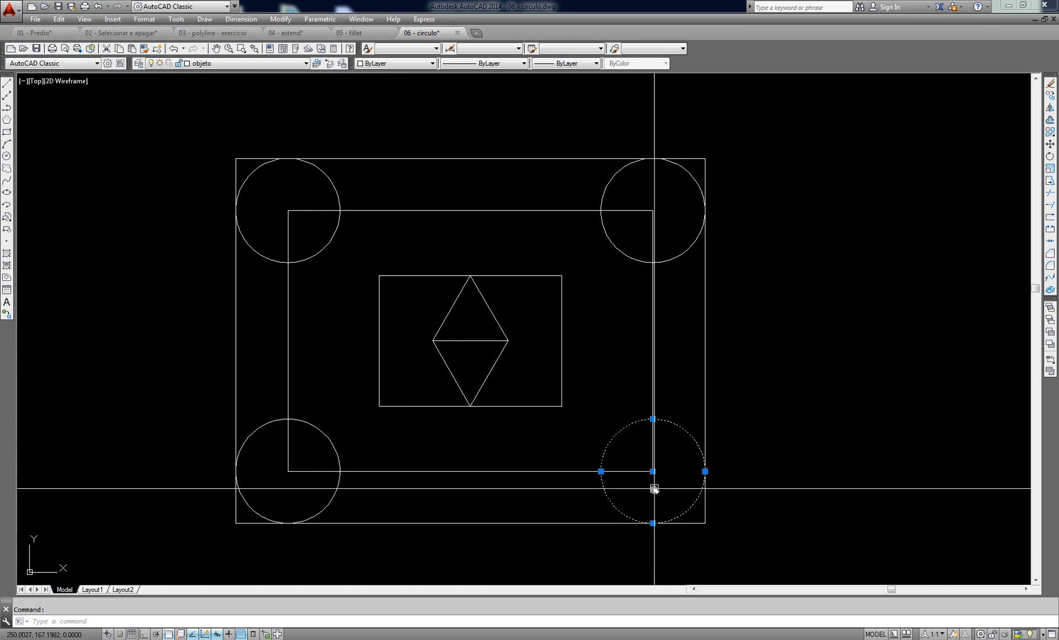
key(Escape)
middle_drag(426, 382, 421, 367)
text(c)
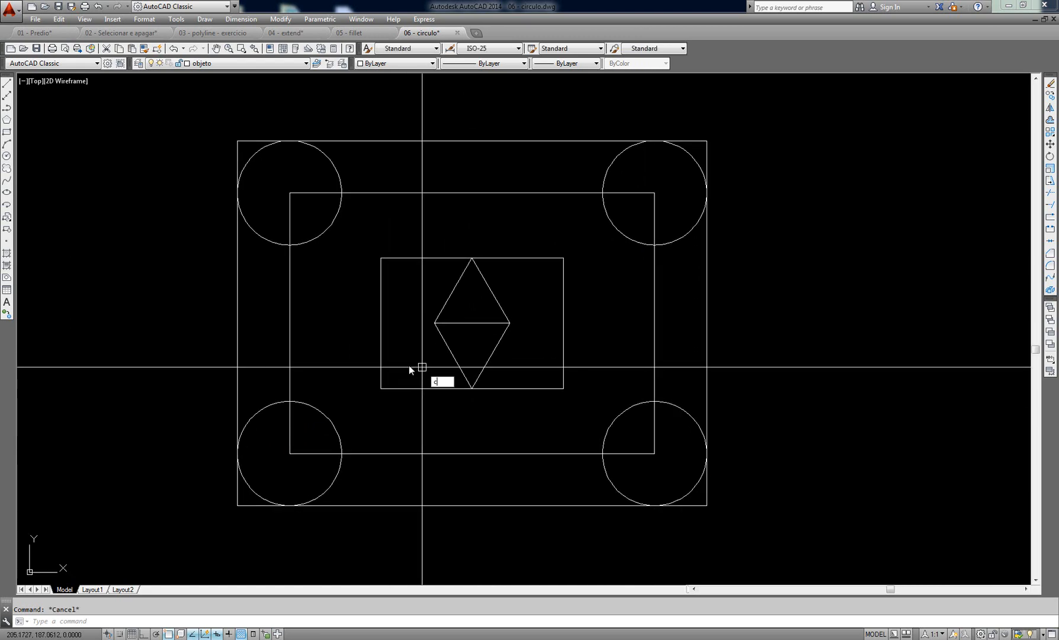
key(Return)
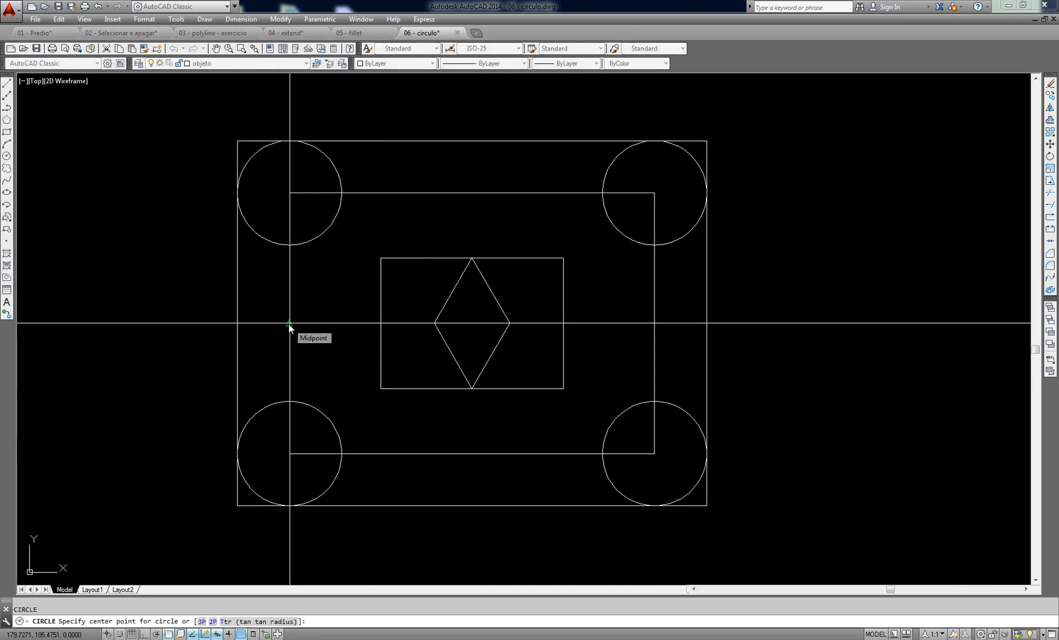
right_click(171, 633)
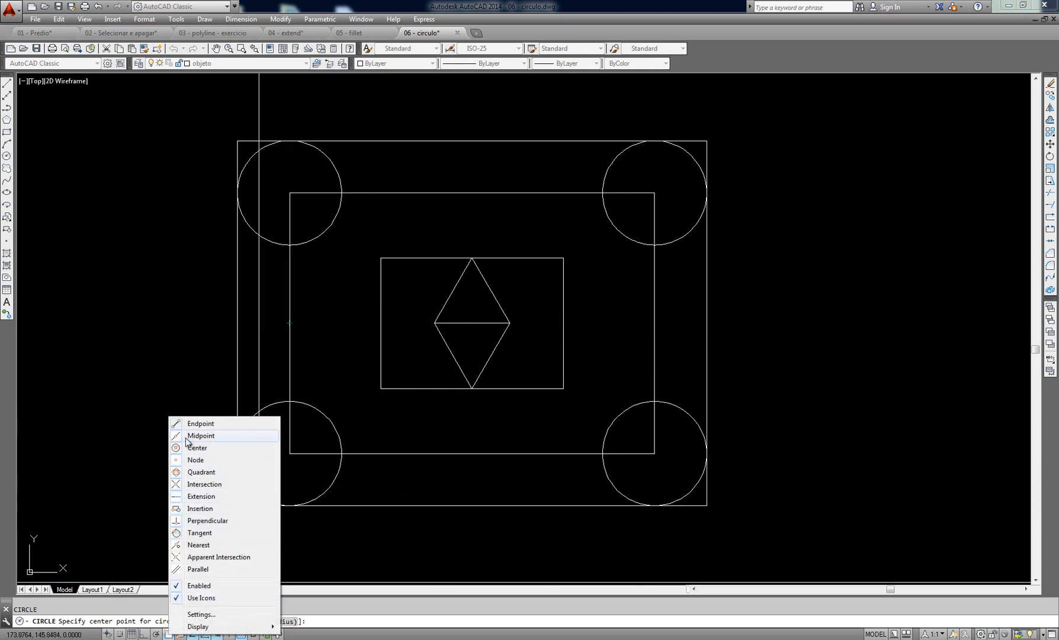
click(305, 324)
key(Escape)
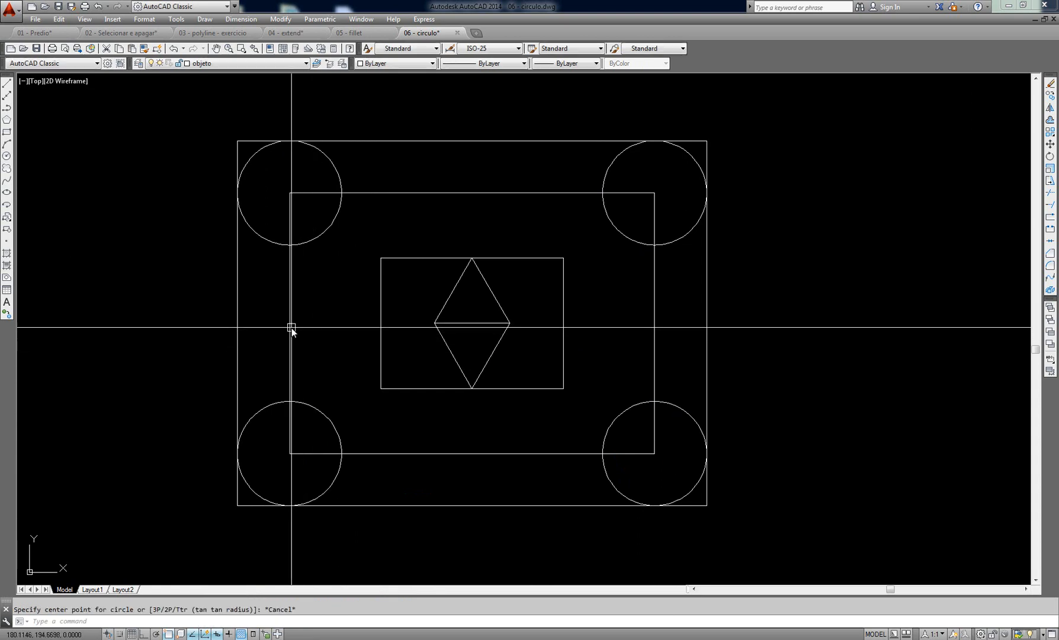
Step: Draw a circle of radius 5 centred on the midpoint of the middle rectangle's left edge
text(c)
key(Return)
click(293, 327)
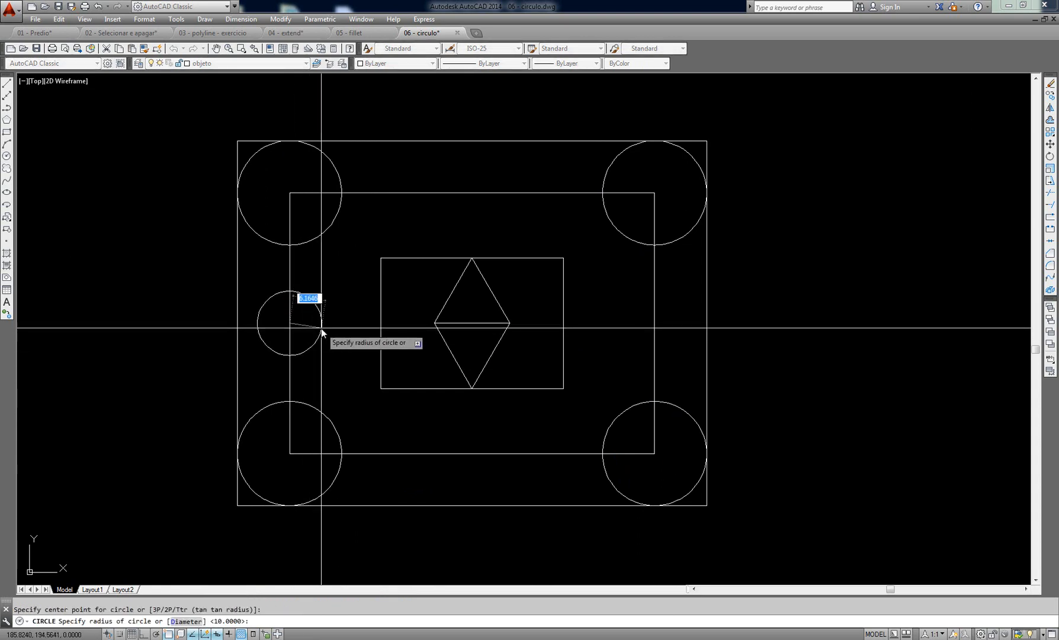
text(5)
key(Return)
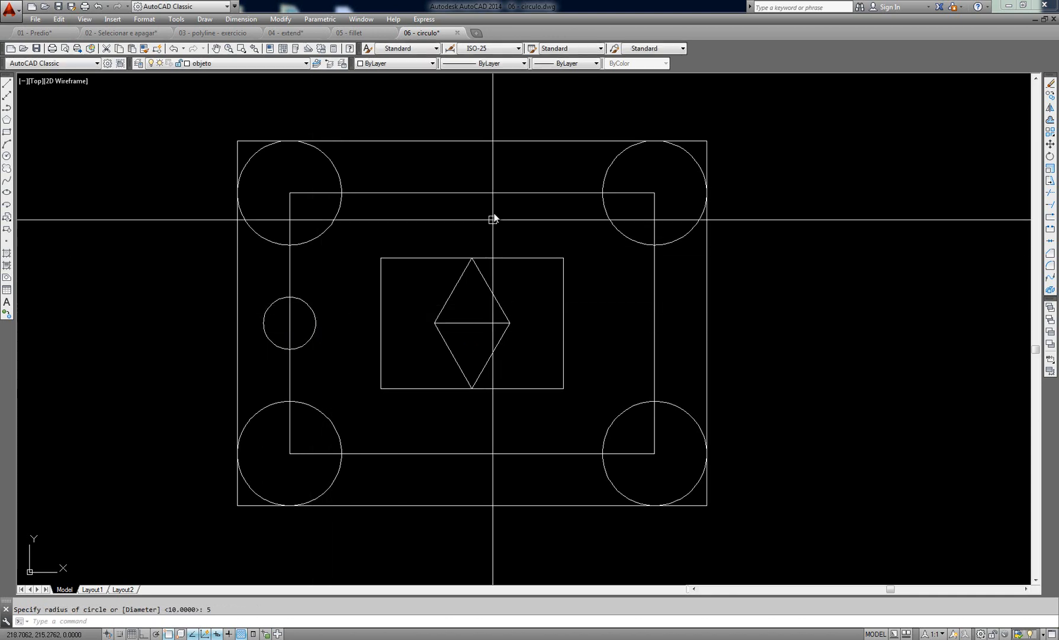
Step: Draw a circle of radius 5 centred on the midpoint of the middle rectangle's top edge
key(Return)
key(Escape)
key(Return)
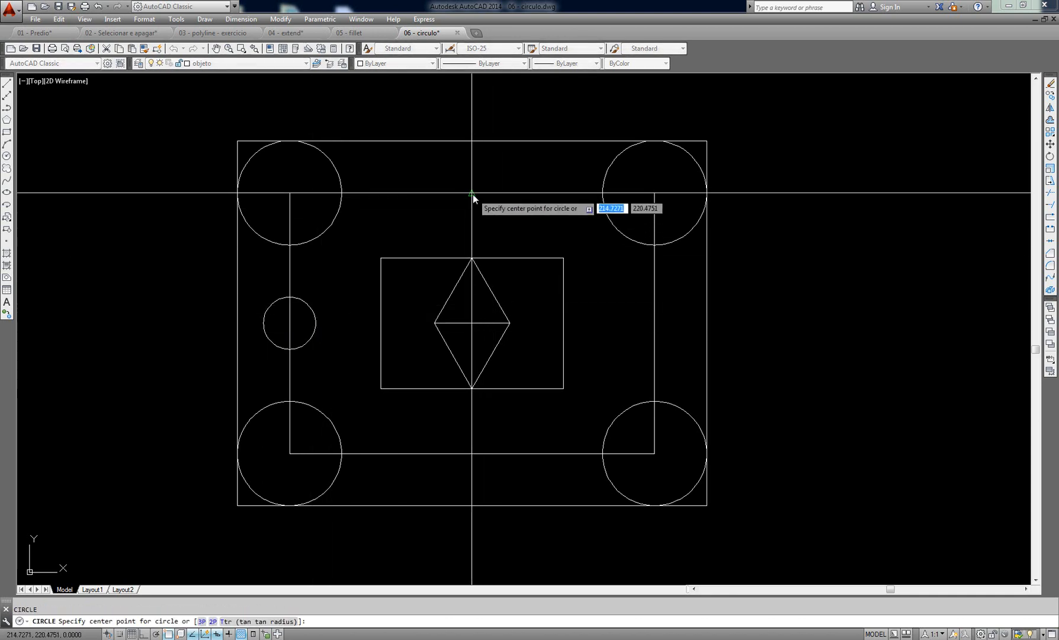
click(471, 193)
text(5)
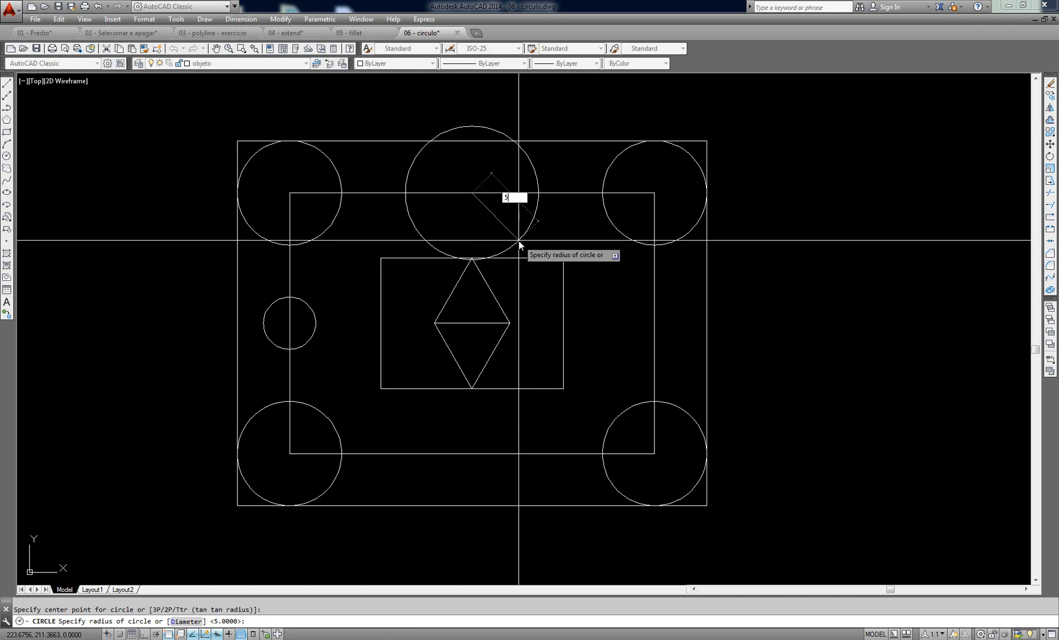
key(Return)
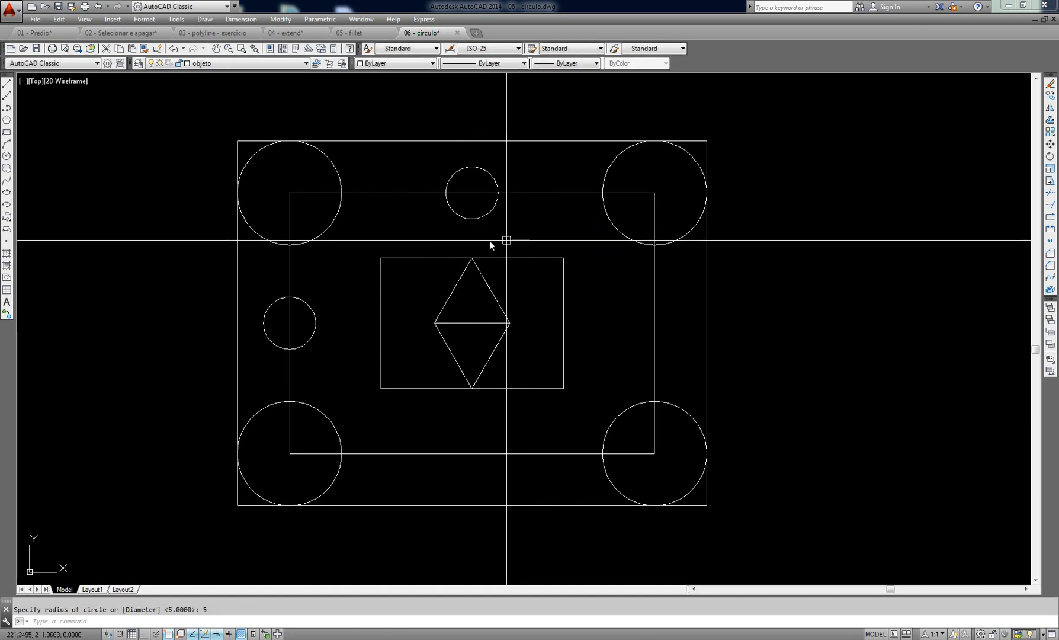
Step: Erase the two small circles on the middle rectangle's top and left edges
click(495, 225)
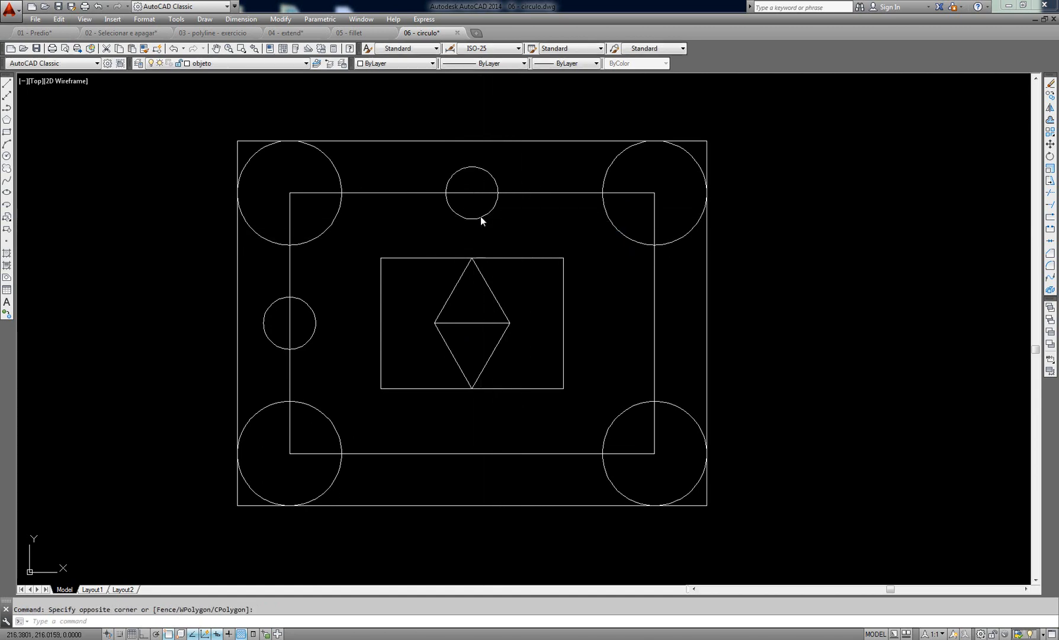
click(479, 217)
key(Delete)
click(329, 317)
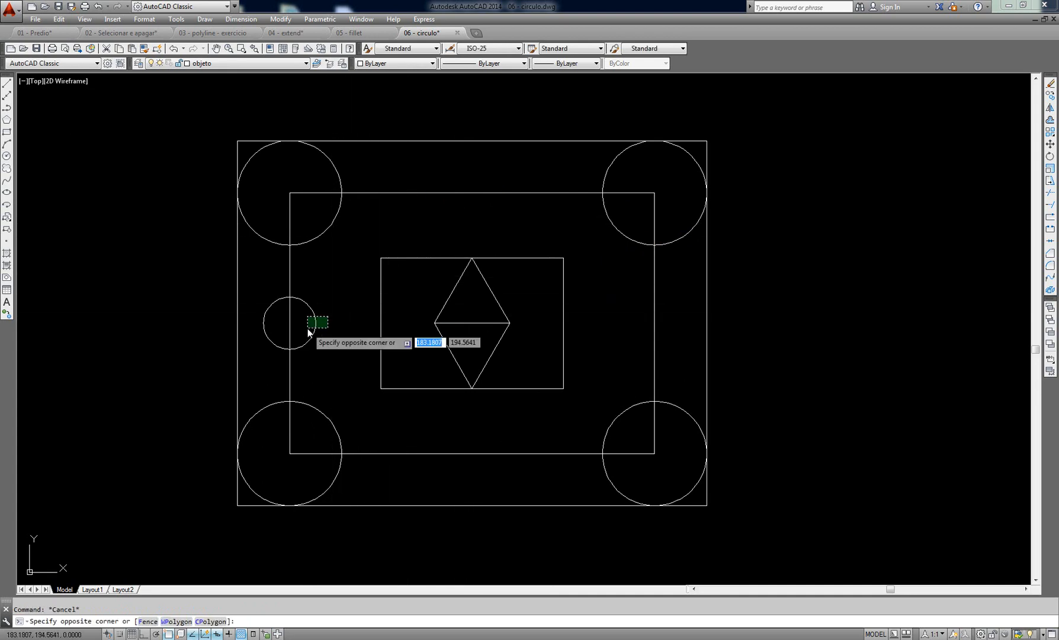
click(308, 329)
key(Delete)
key(Escape)
Step: Redraw the circle of radius 5 centred on the midpoint of the middle rectangle's left edge
text(c)
key(Return)
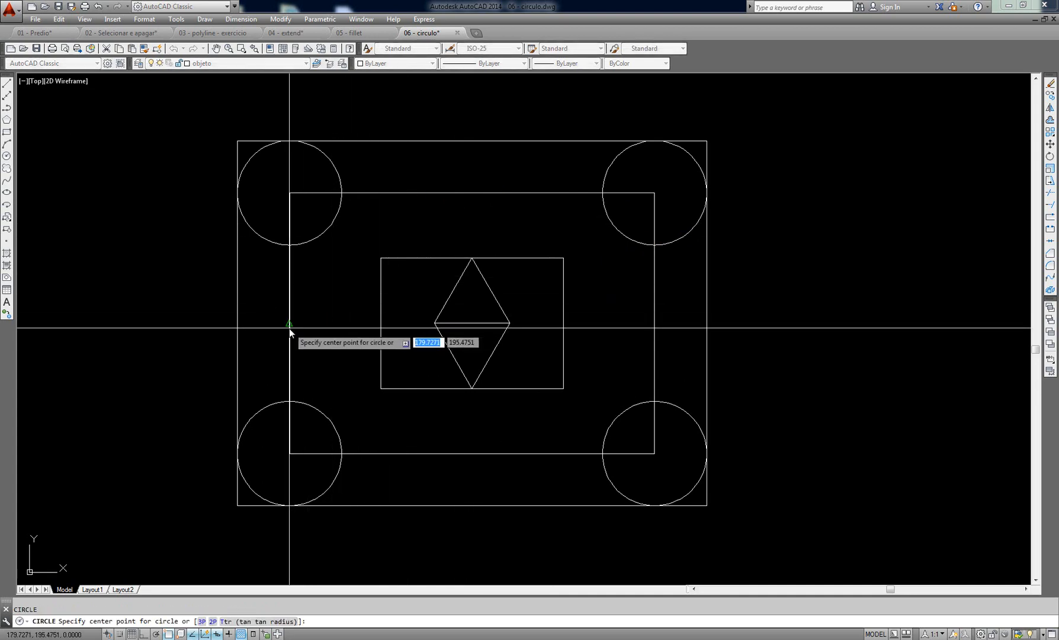
click(290, 323)
text(5)
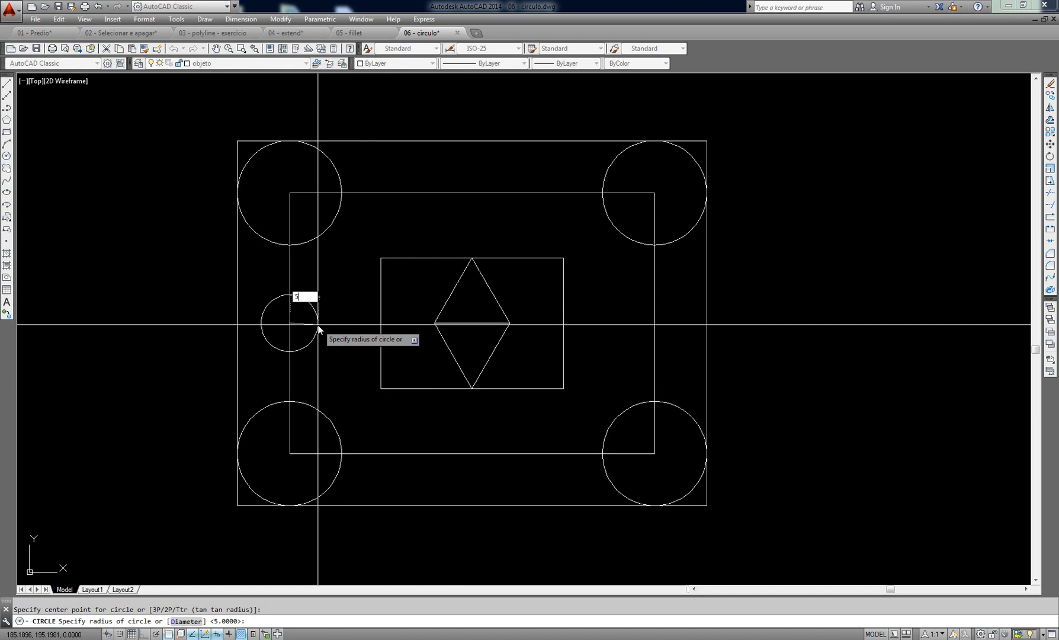
key(Return)
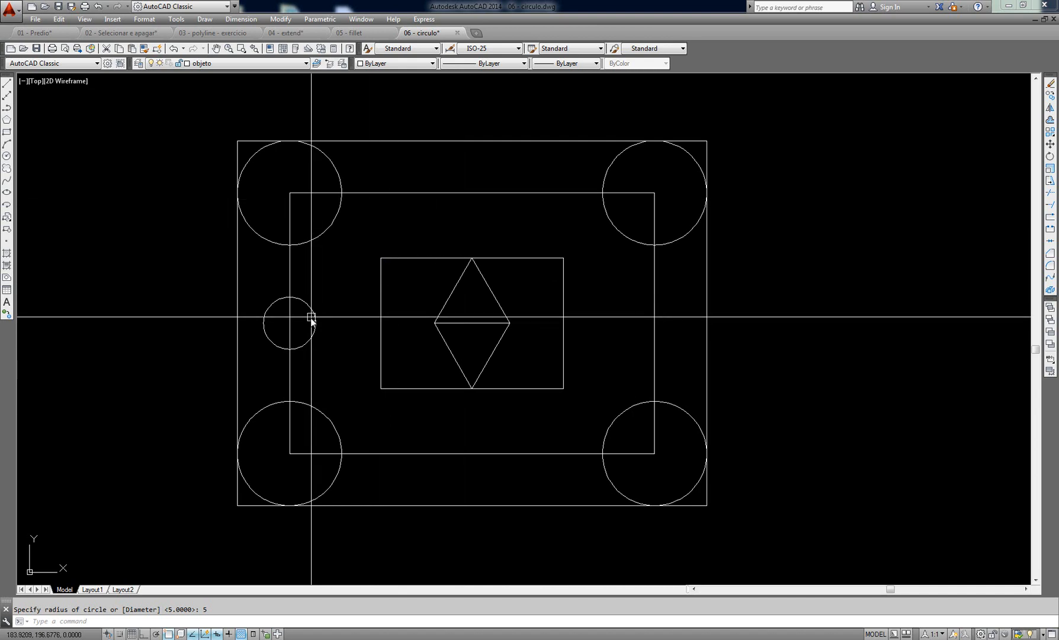
Step: Draw a circle centred on the midpoint of the middle rectangle's top edge, accepting the default radius of 5
key(Return)
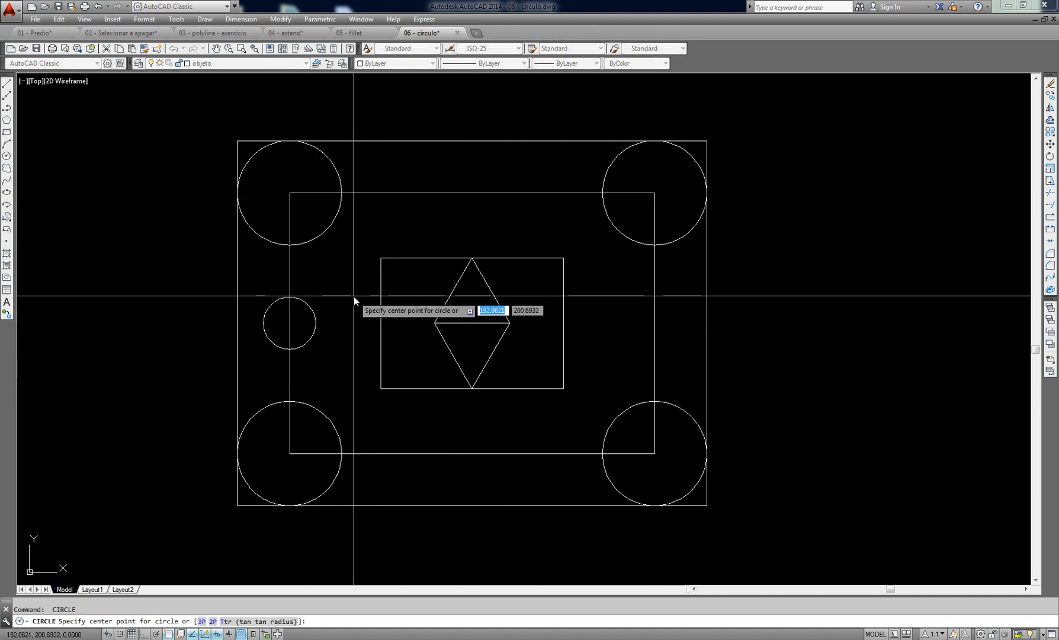
click(471, 193)
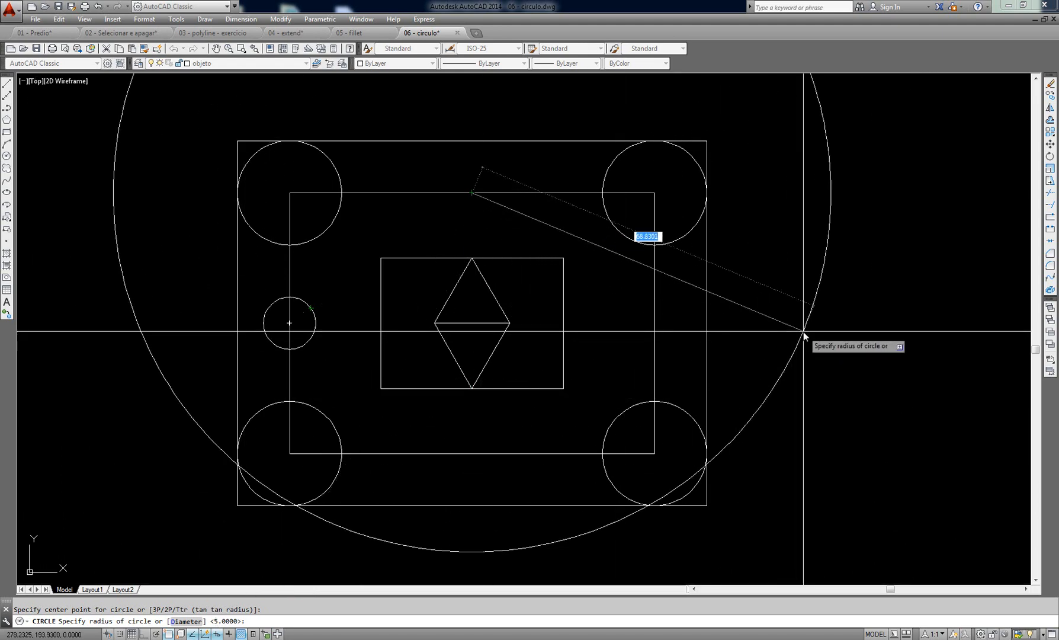
key(Return)
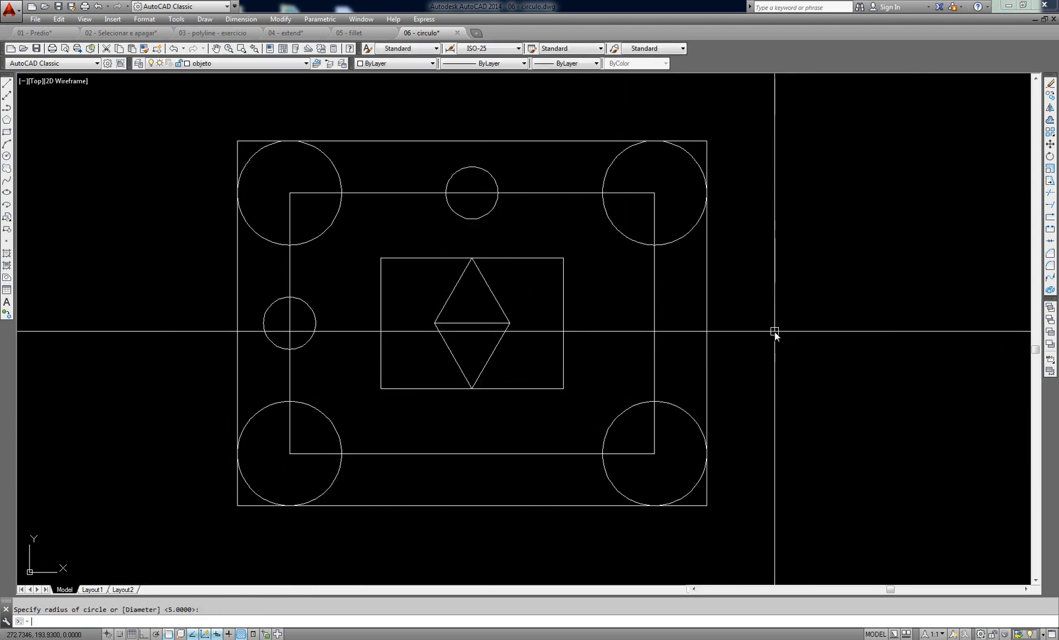
middle_drag(752, 325, 758, 317)
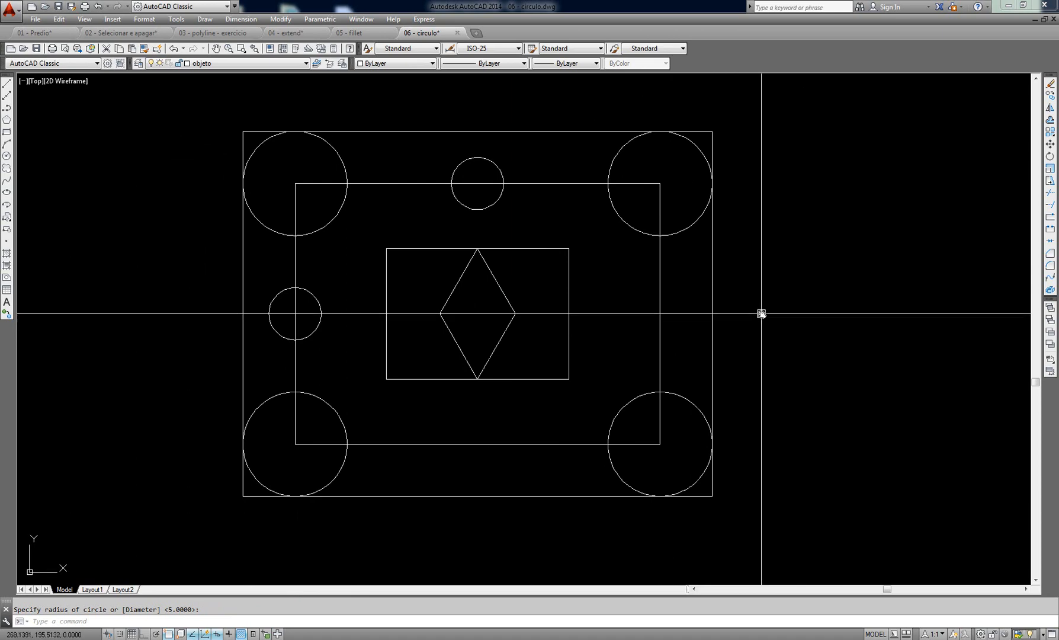
Step: Draw circles centred on the midpoints of the middle rectangle's right and bottom edges, accepting the default radius of 5 for both
key(Return)
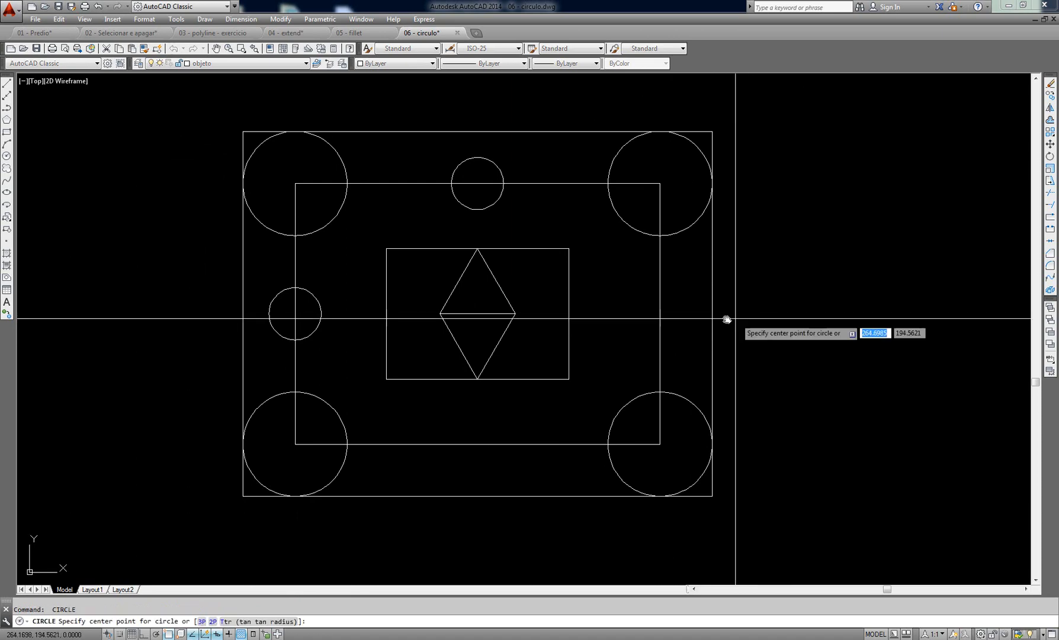
click(660, 314)
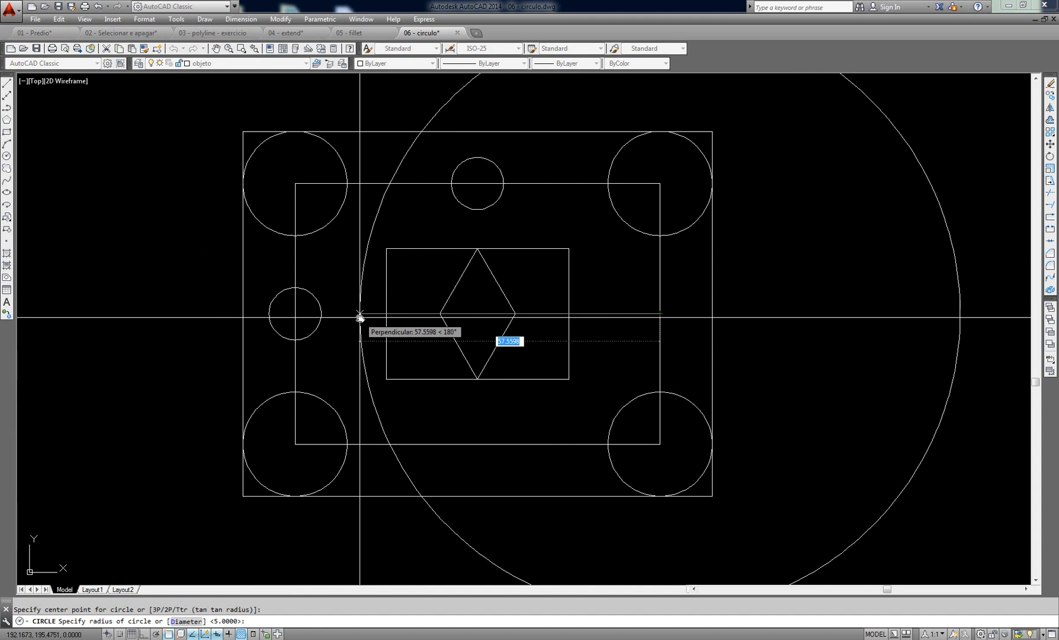
key(Return)
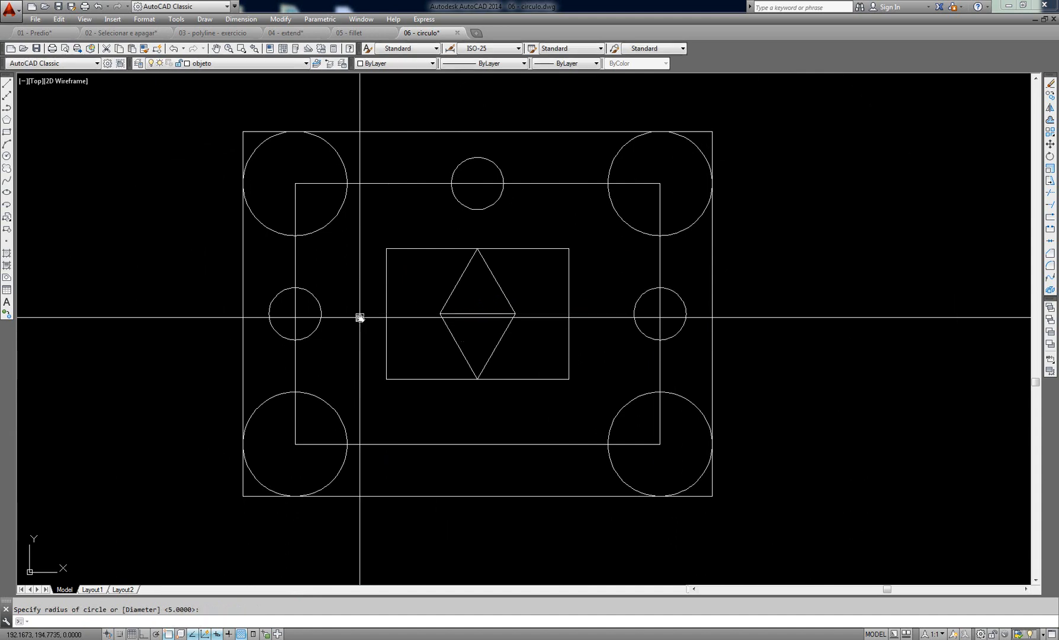
key(Return)
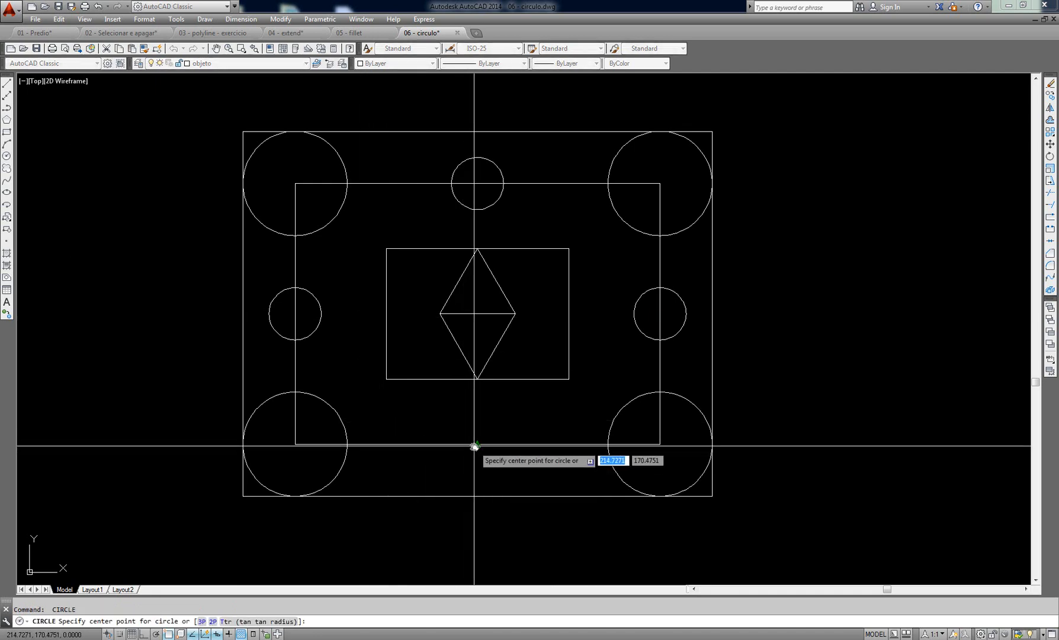
click(477, 444)
key(Return)
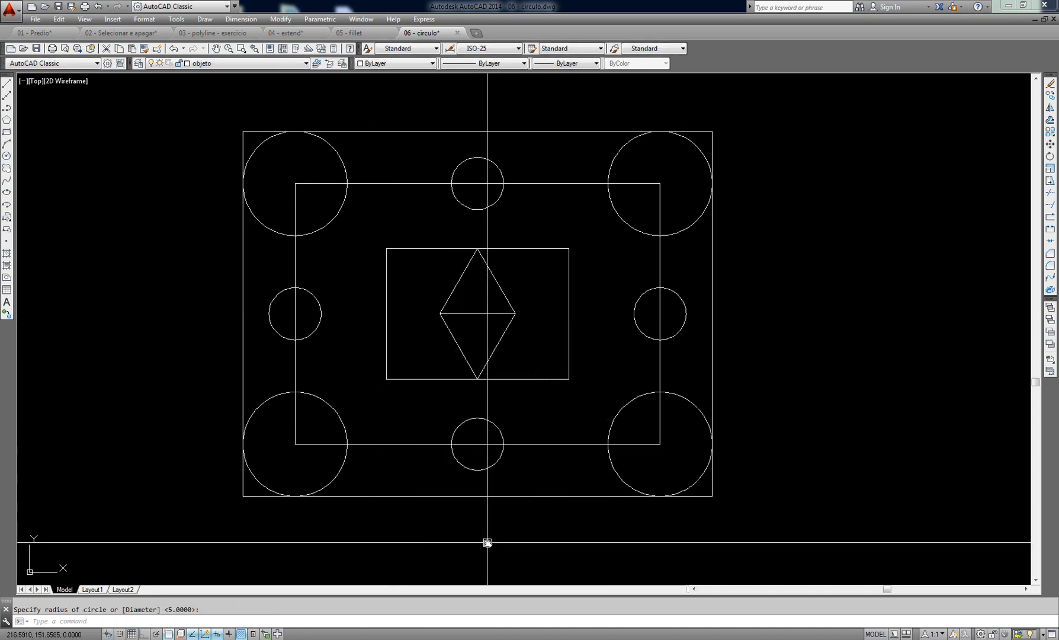
Step: Erase the four small circles at the midpoints of the middle rectangle's edges
click(497, 428)
key(Delete)
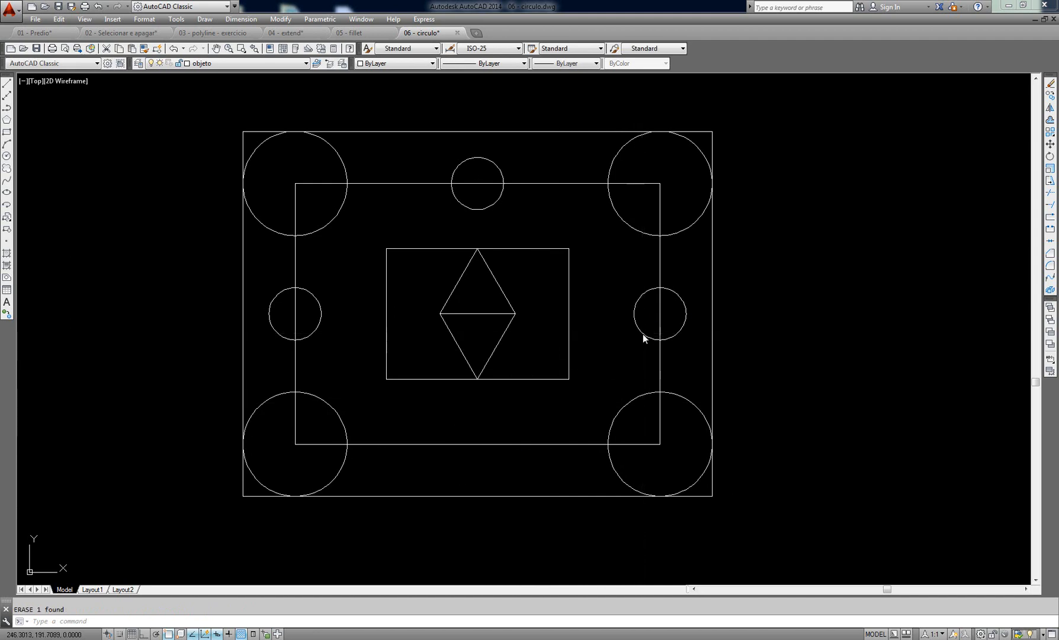
click(643, 333)
key(Delete)
click(493, 200)
key(Delete)
key(Escape)
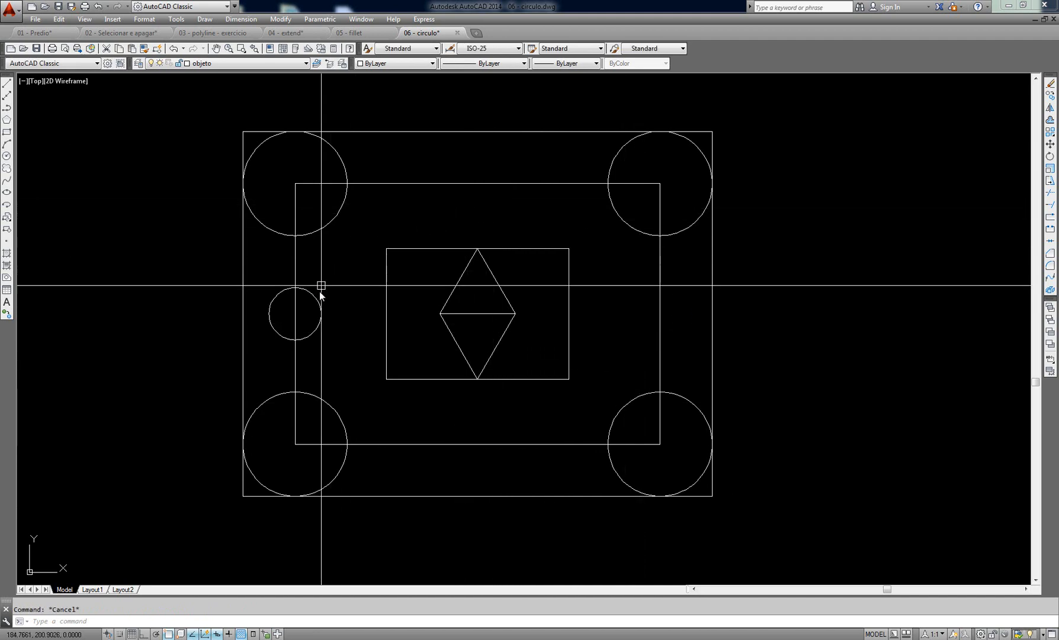
click(321, 288)
click(316, 308)
key(Delete)
key(Escape)
Step: Draw a circle of radius 5 centred on the midpoint of the middle rectangle's left edge
text(c)
key(Return)
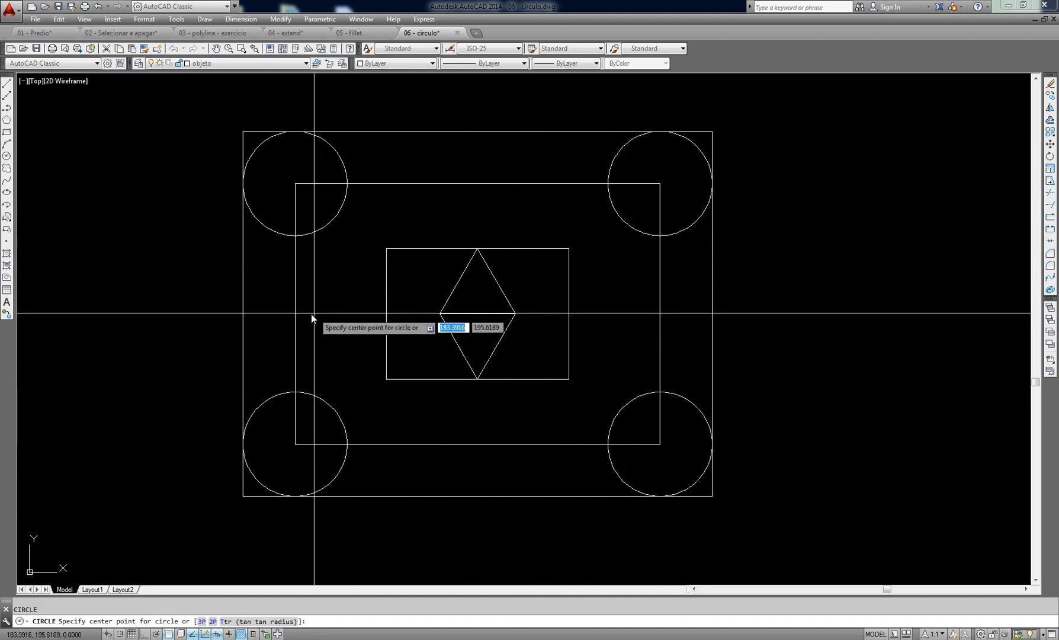
click(295, 313)
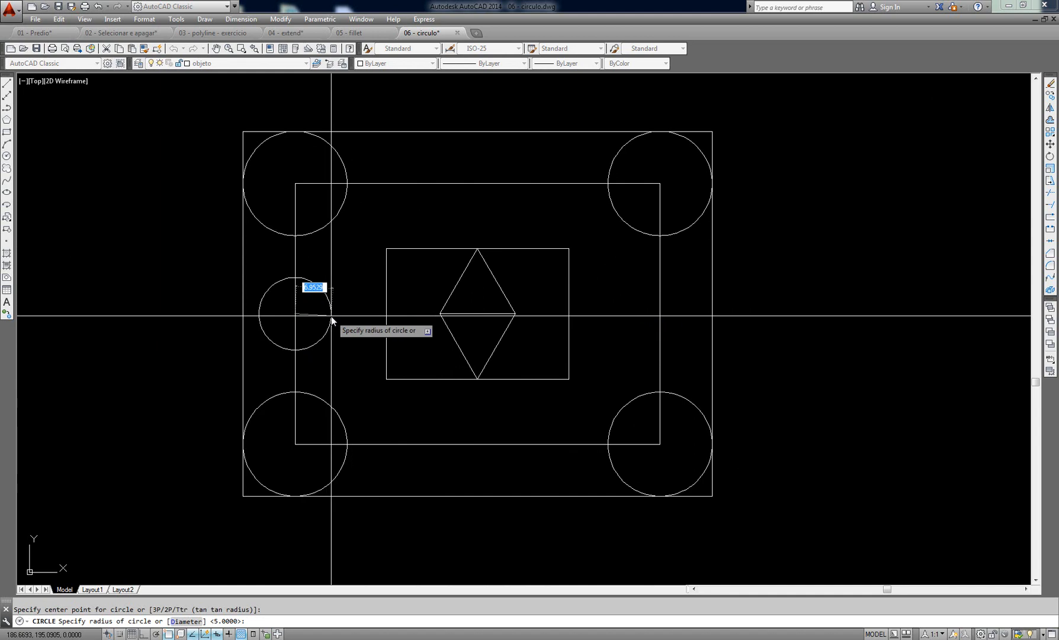
text(5)
key(Return)
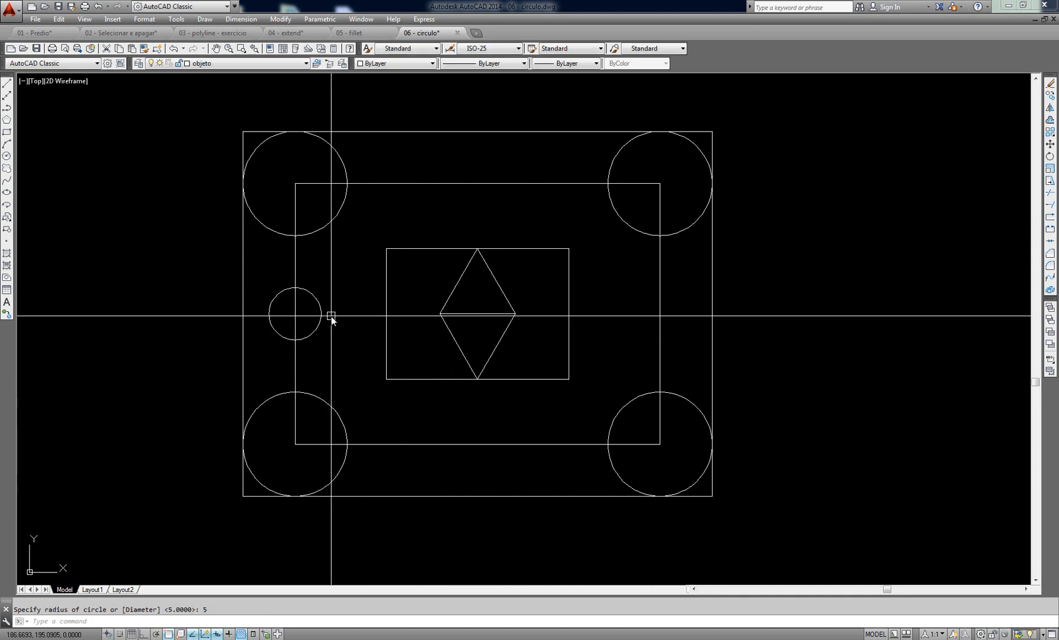
Step: Draw circles at the midpoints of the middle rectangle's top, right and bottom edges, each with the default radius of 5
key(Return)
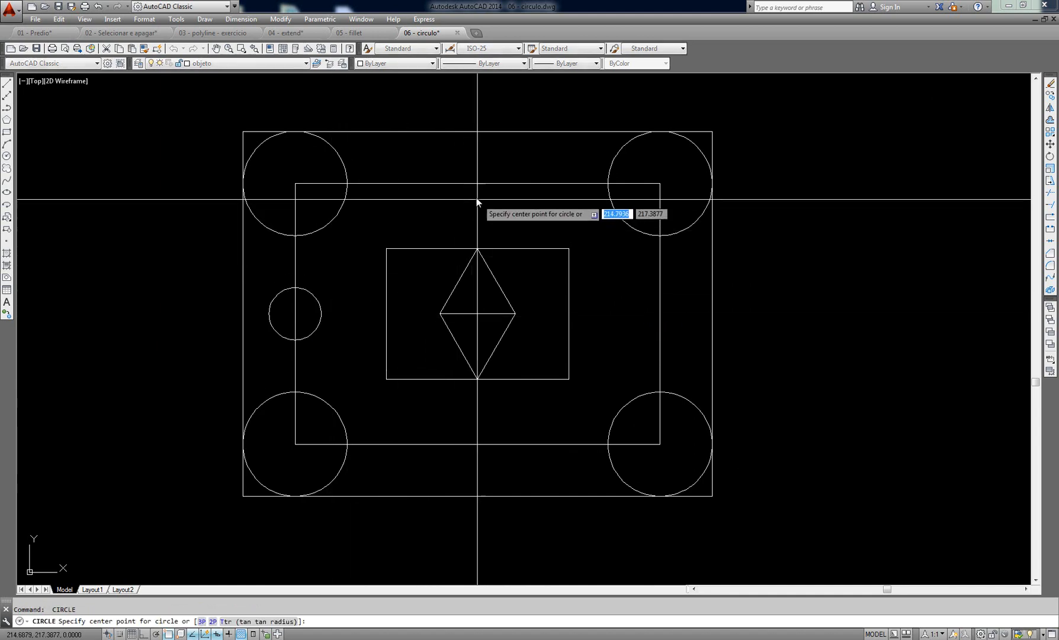
click(477, 184)
key(Return)
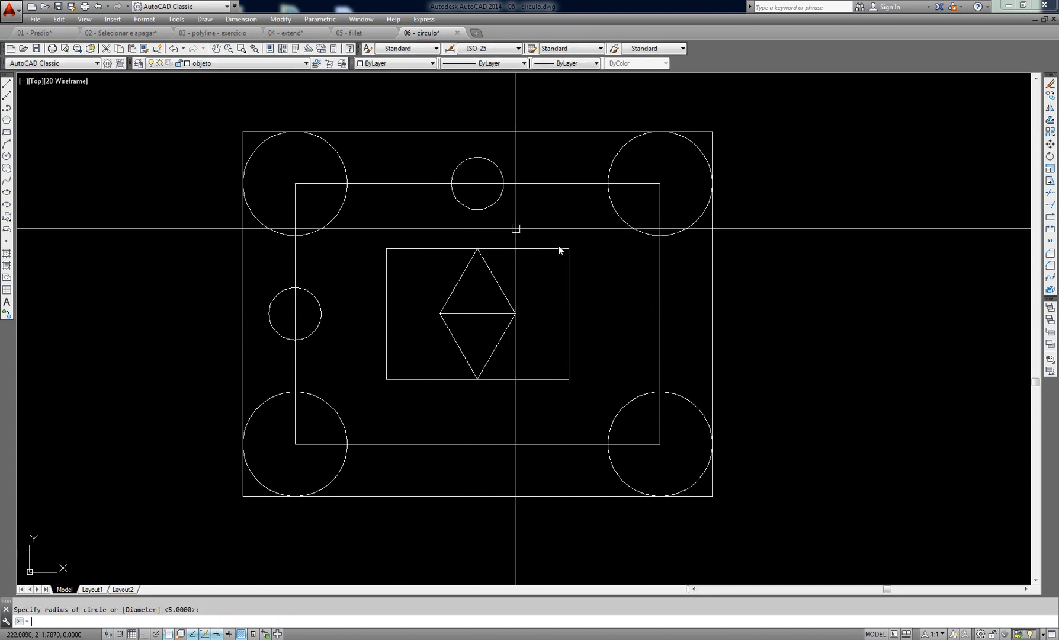
key(Return)
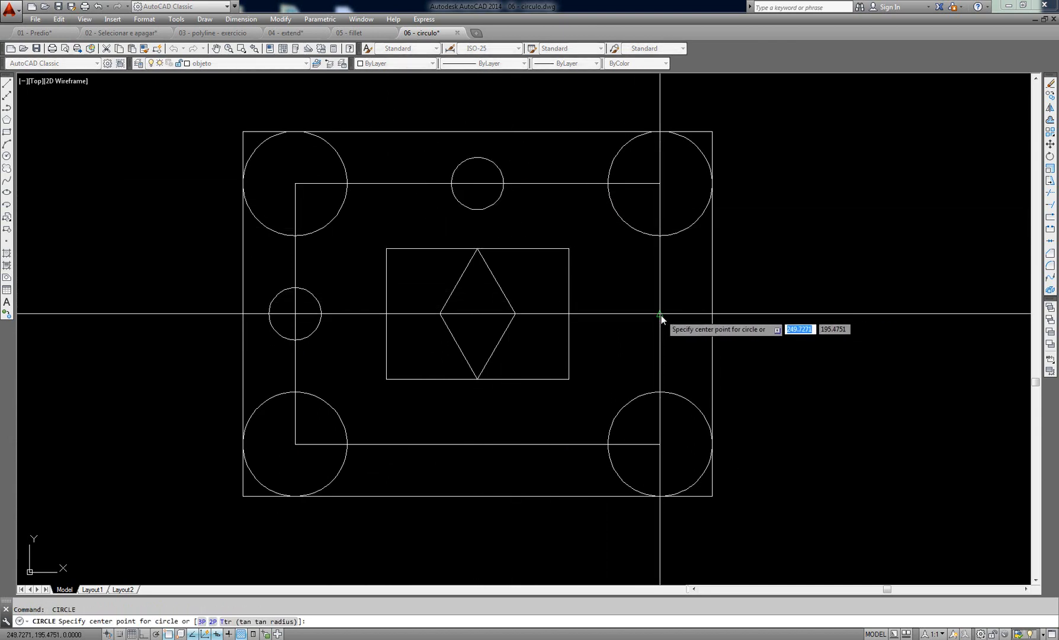
click(659, 313)
key(Return)
key(Return)
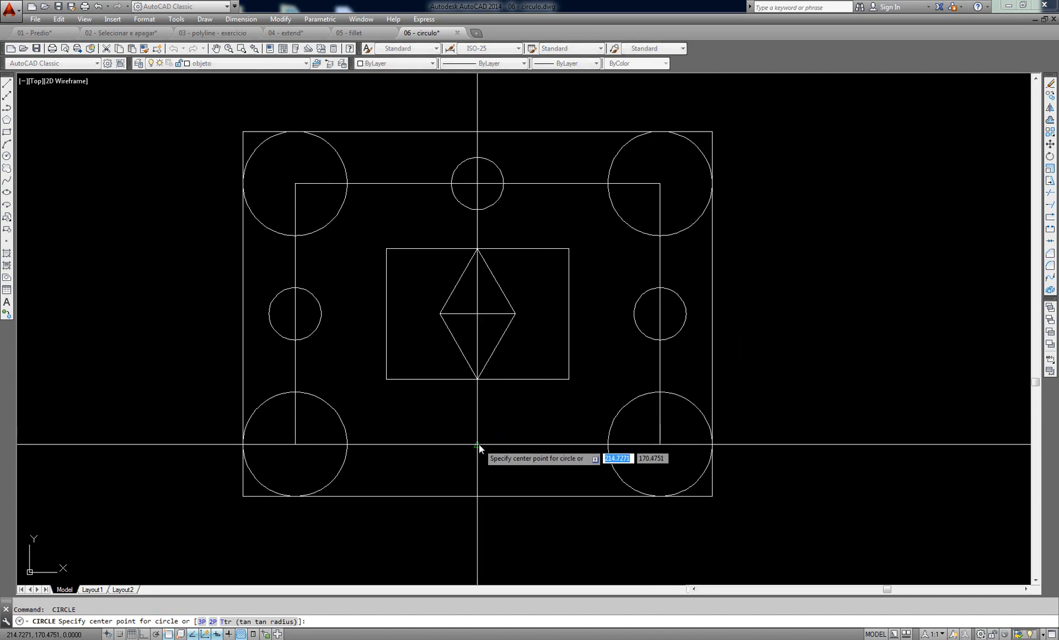
click(478, 443)
key(Return)
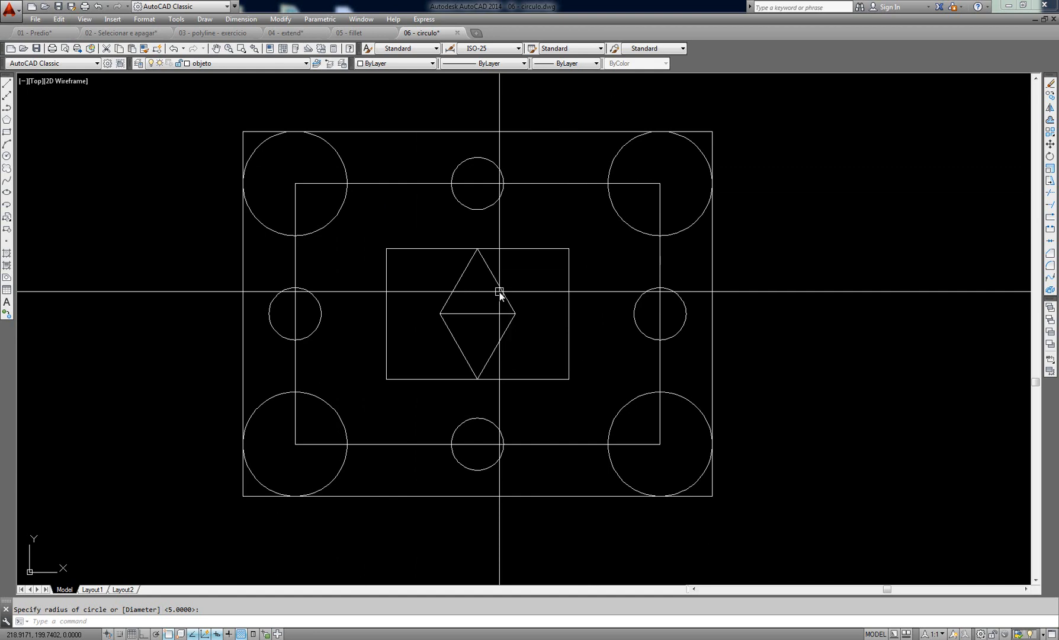
Step: View the 04 - extend drawing briefly and return to the 06 - circulo drawing
mouse_move(499, 294)
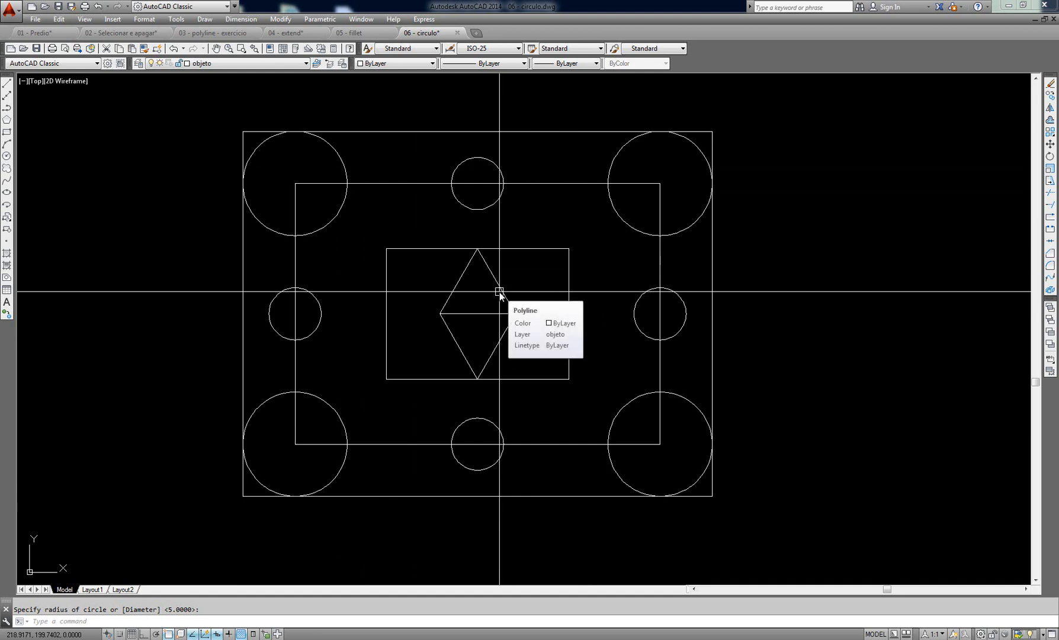
click(289, 31)
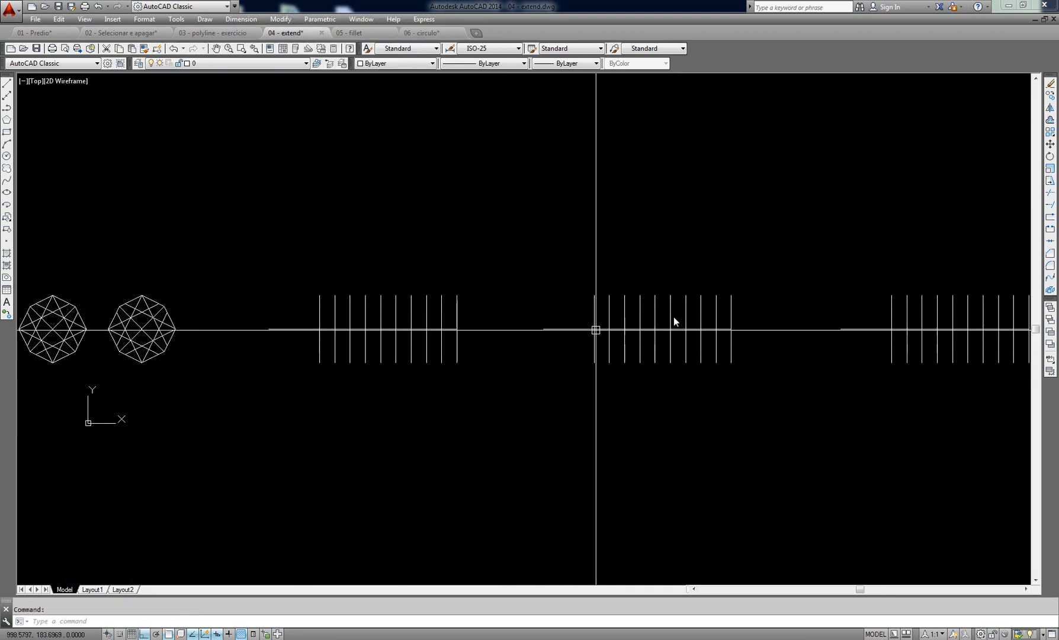
click(435, 33)
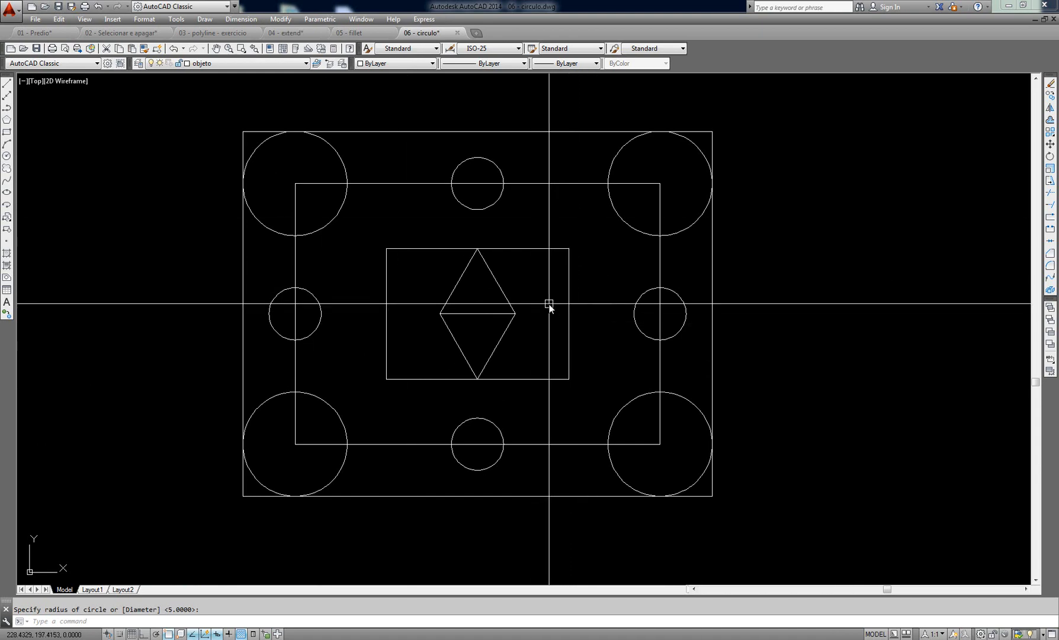
Step: Draw a circle of radius 8 centred on the inner rectangle's upper-left corner and select it
key(Escape)
text(c)
key(Return)
click(389, 249)
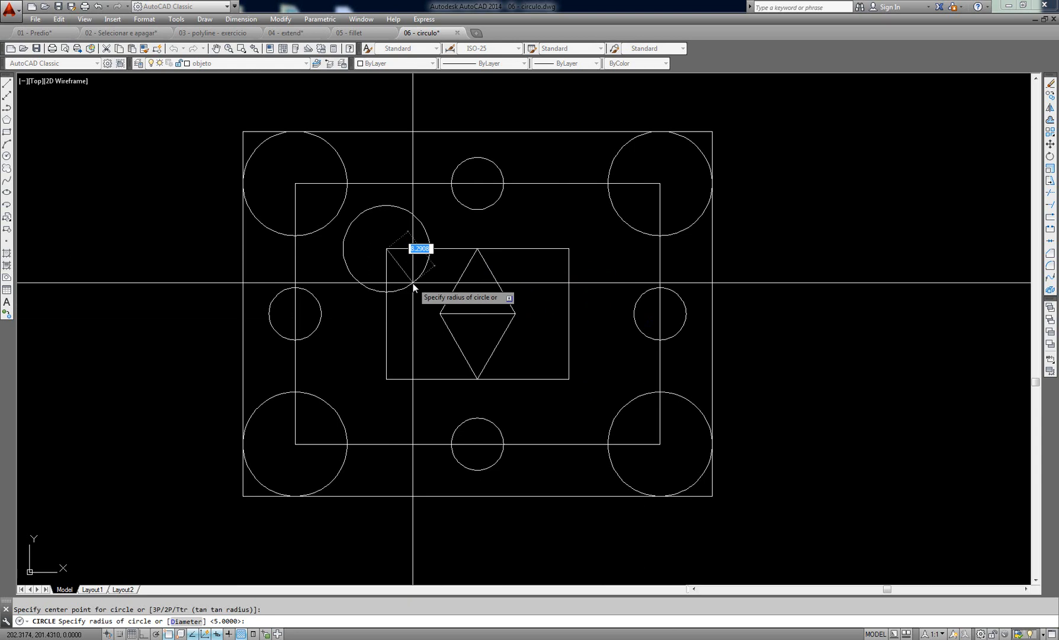
text(8)
key(Return)
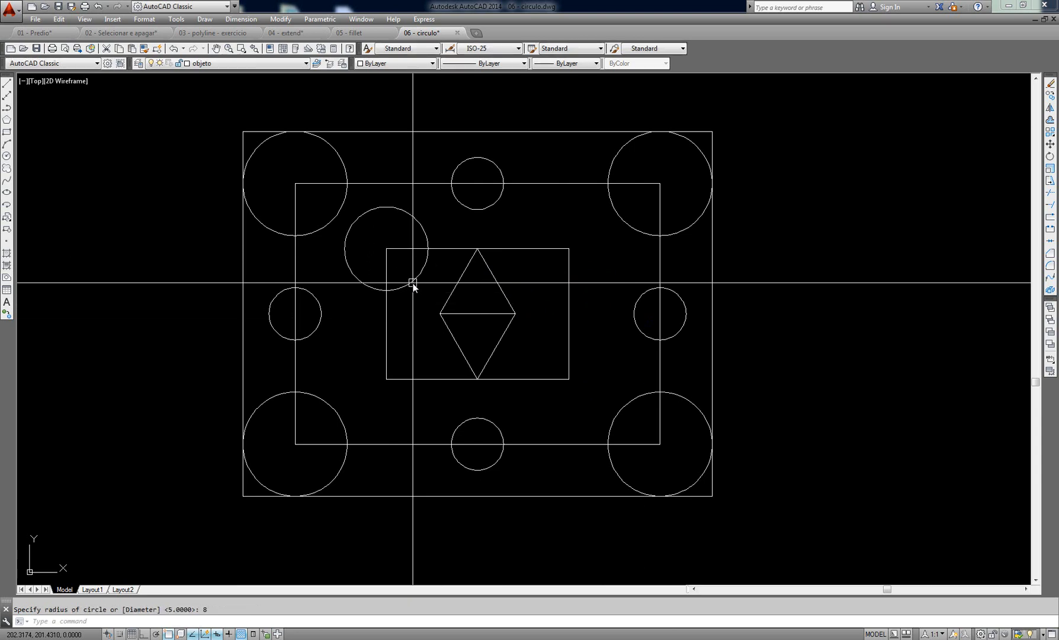
click(410, 217)
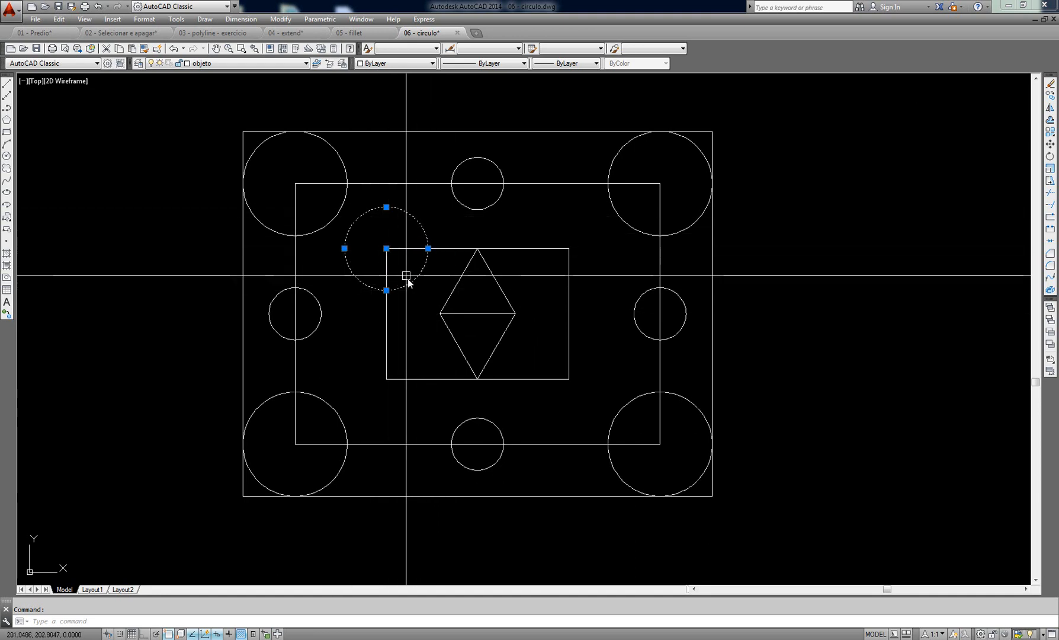
Step: Draw circles centred on the inner rectangle's upper-right, lower-right and lower-left corners, each with the default radius of 8
key(Escape)
middle_drag(425, 307, 413, 303)
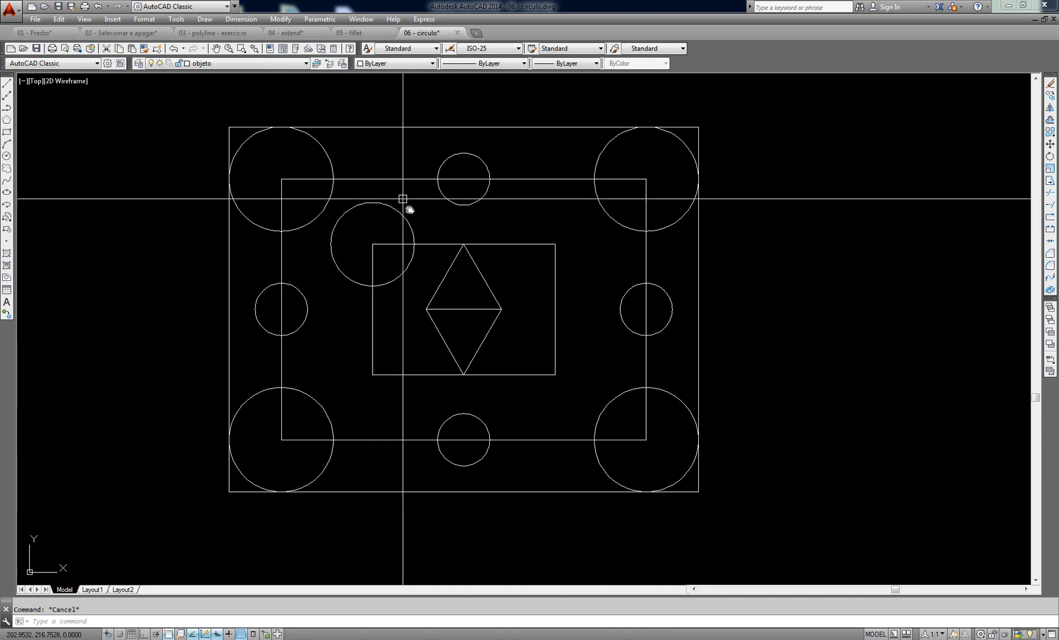
text(c)
key(Return)
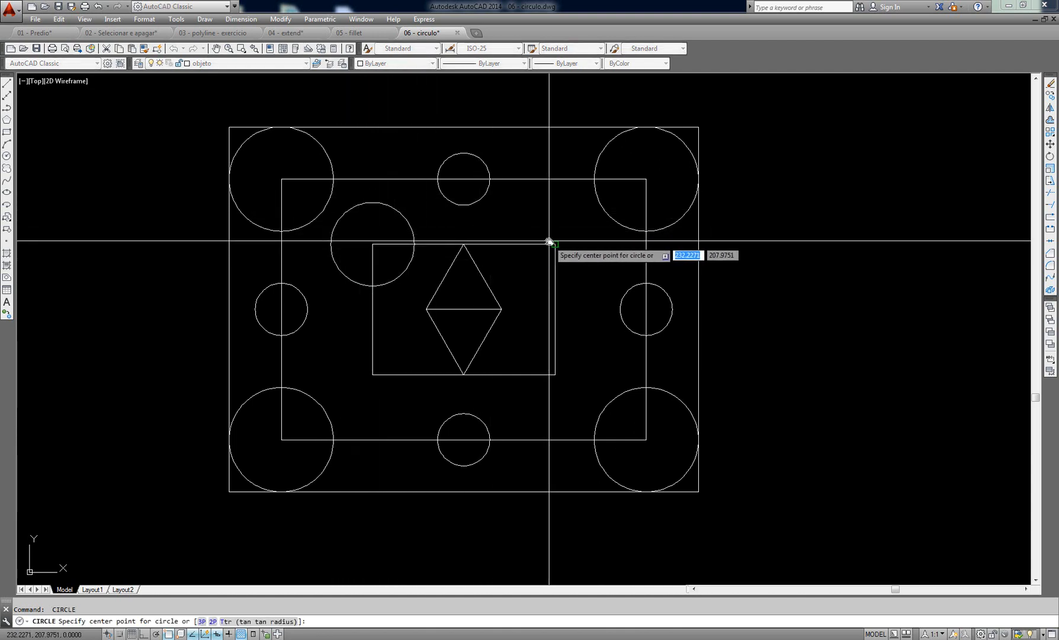
click(550, 241)
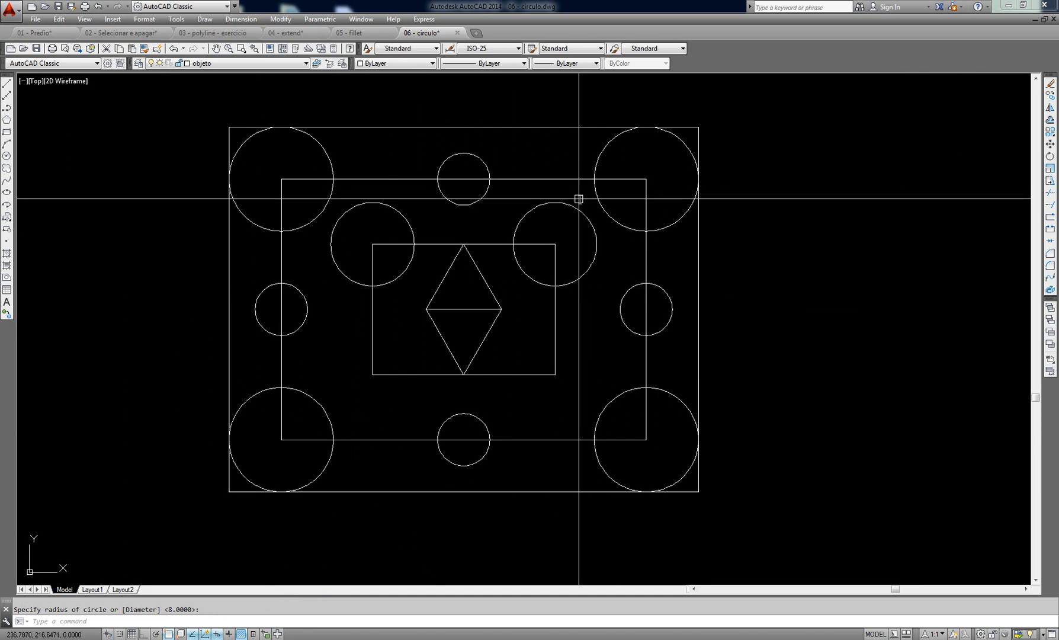
key(Return)
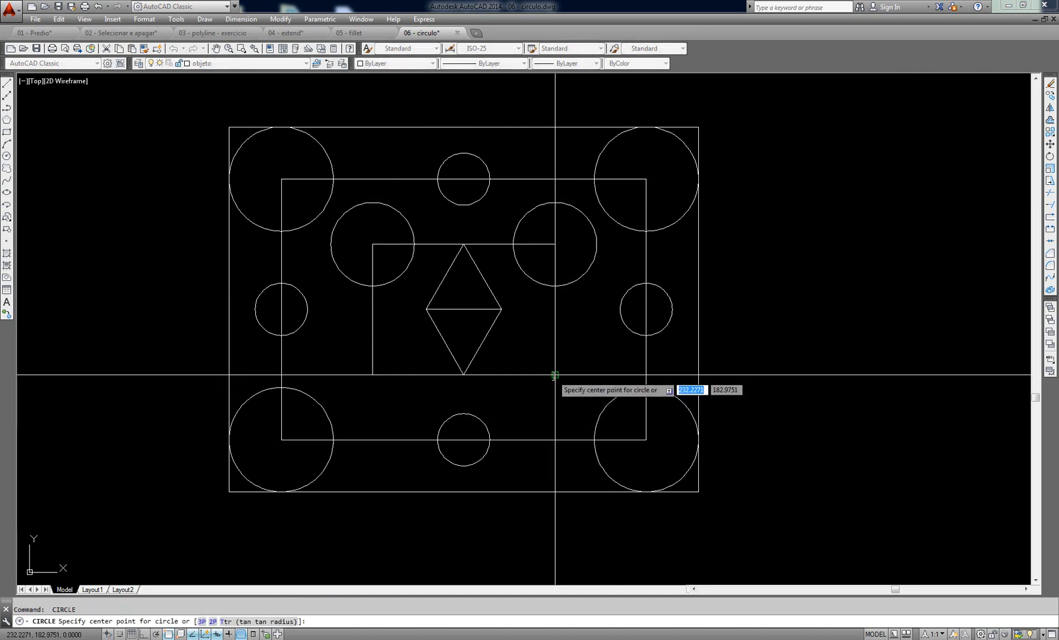
click(554, 375)
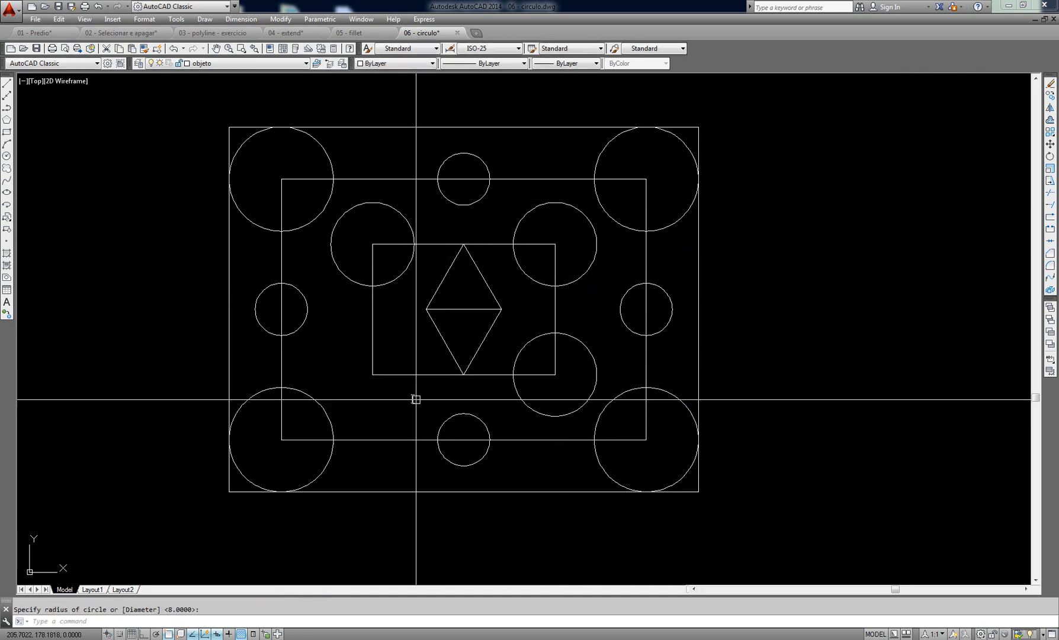
key(Return)
click(372, 374)
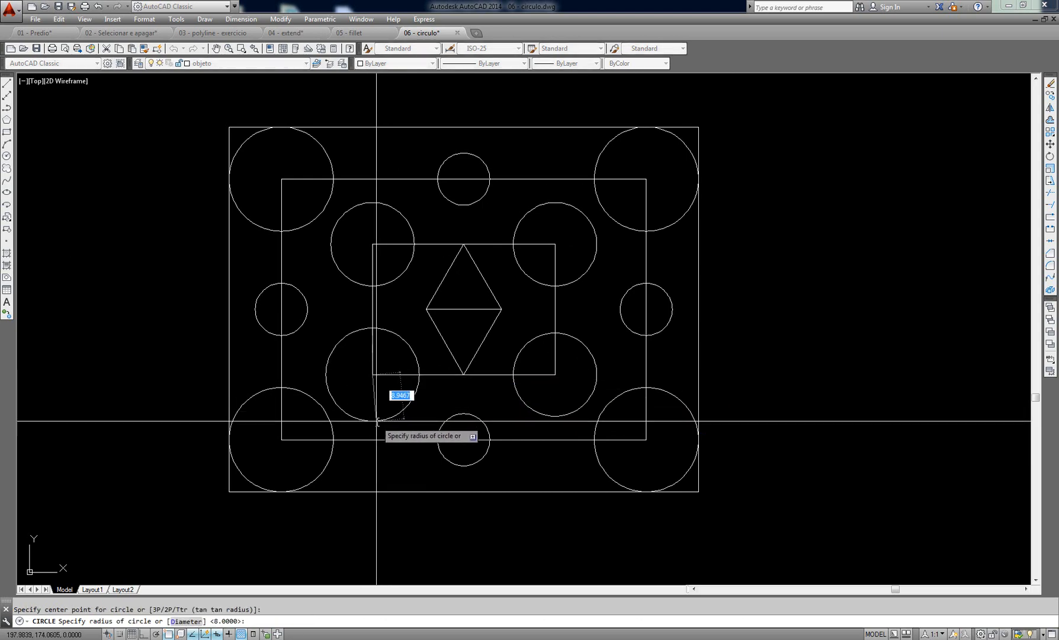
key(Return)
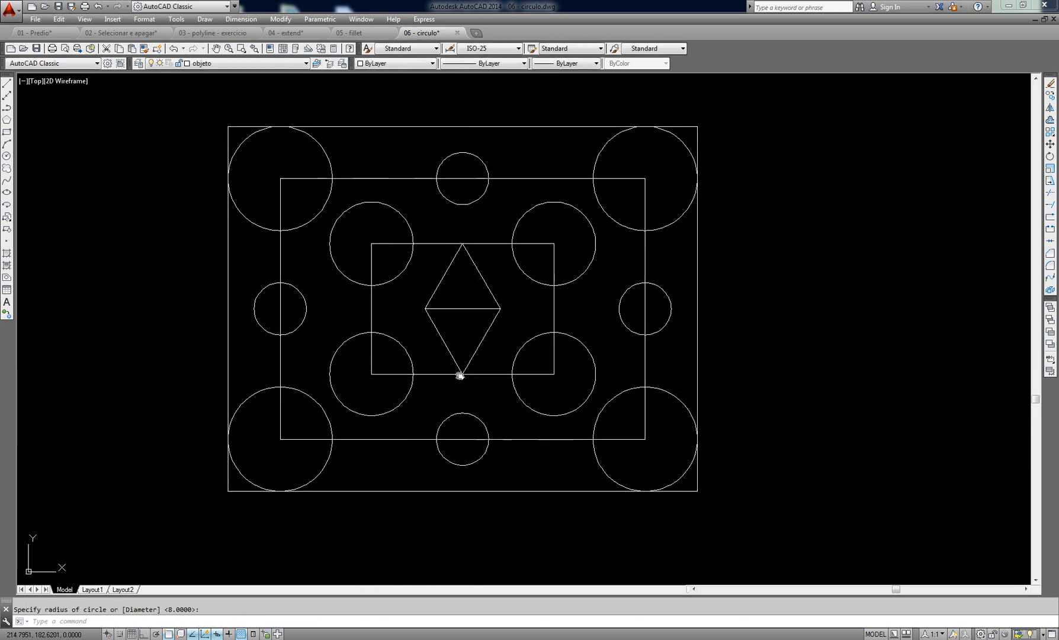
Step: Examine the upper triangle inside the inner rectangle by selecting it, and clear the selection
middle_drag(462, 375, 452, 369)
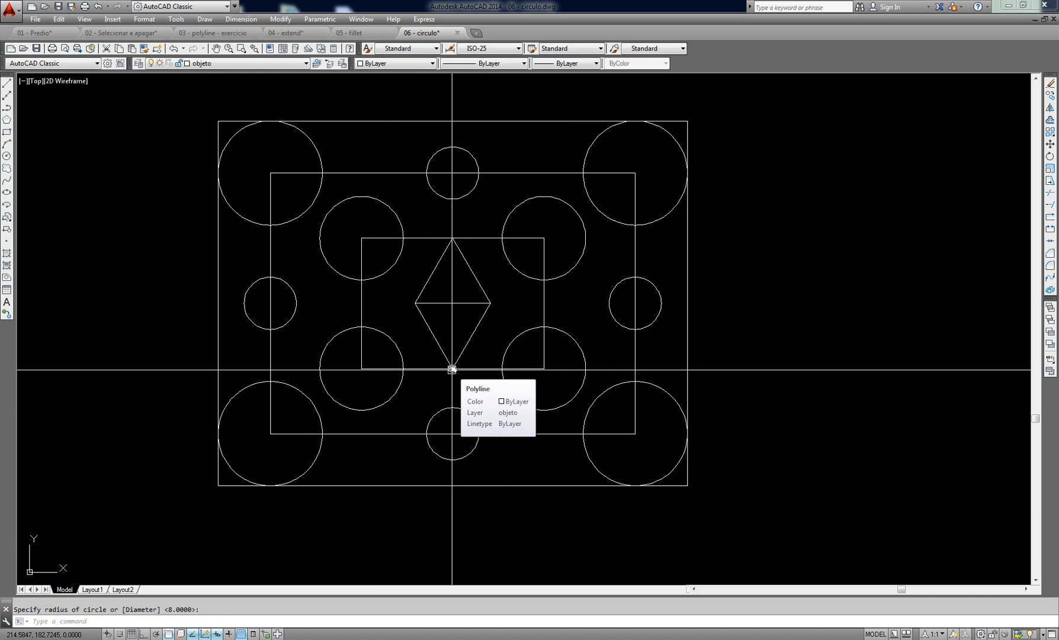
scroll(447, 290, up, 2)
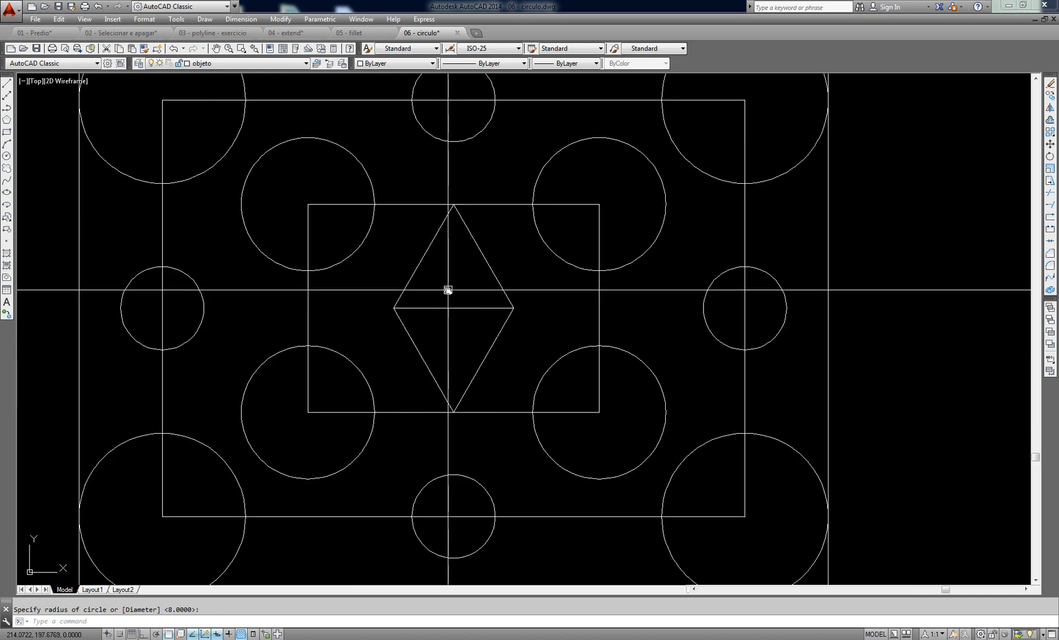
scroll(447, 290, up, 2)
middle_drag(486, 245, 572, 291)
key(Escape)
click(585, 275)
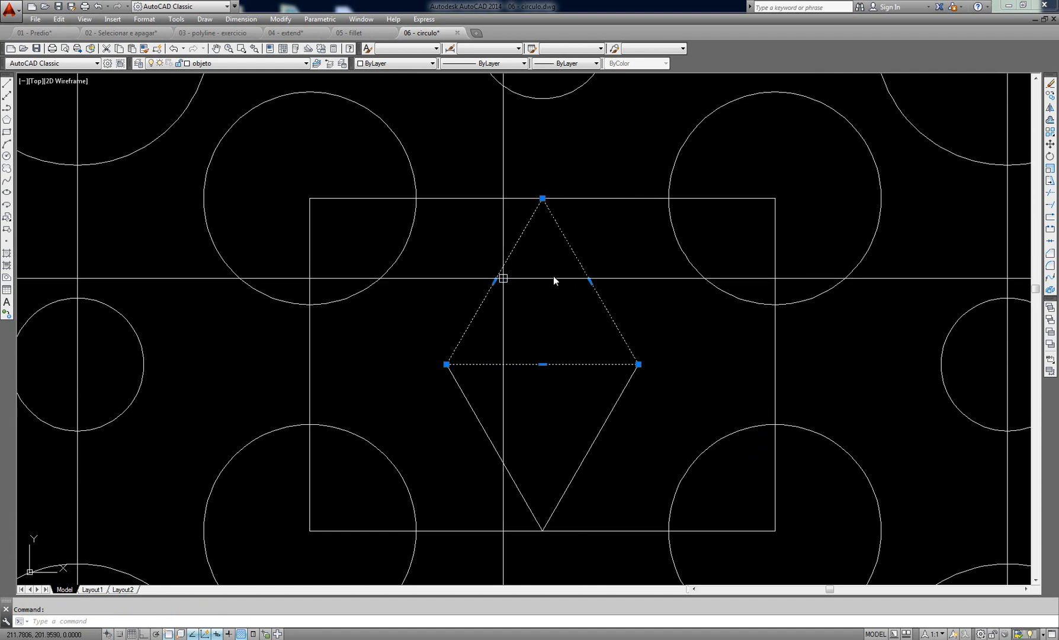
mouse_move(542, 364)
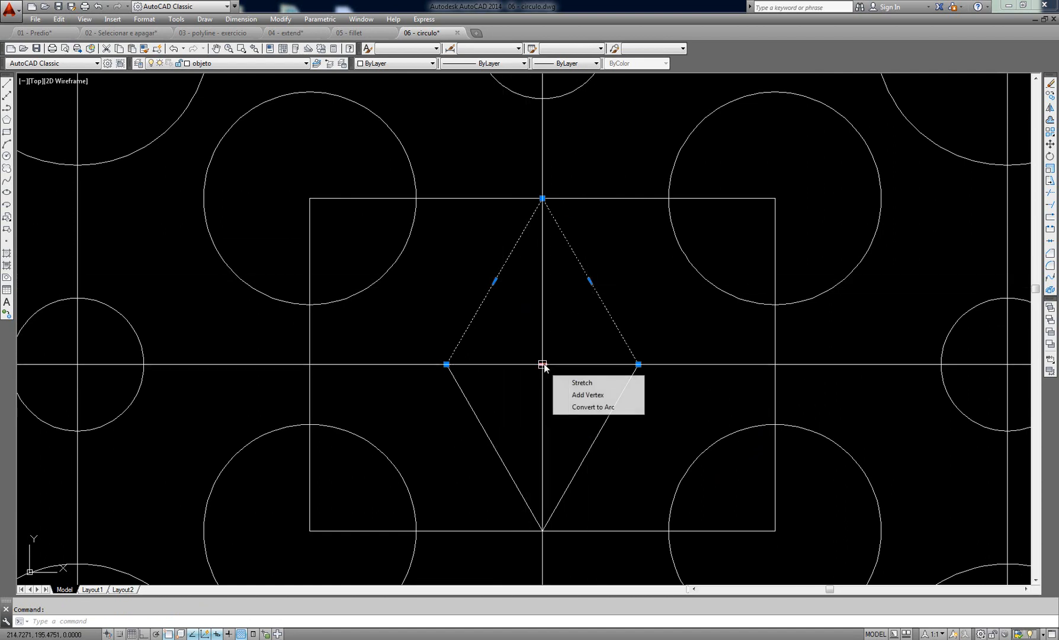
key(Escape)
scroll(543, 293, down, 2)
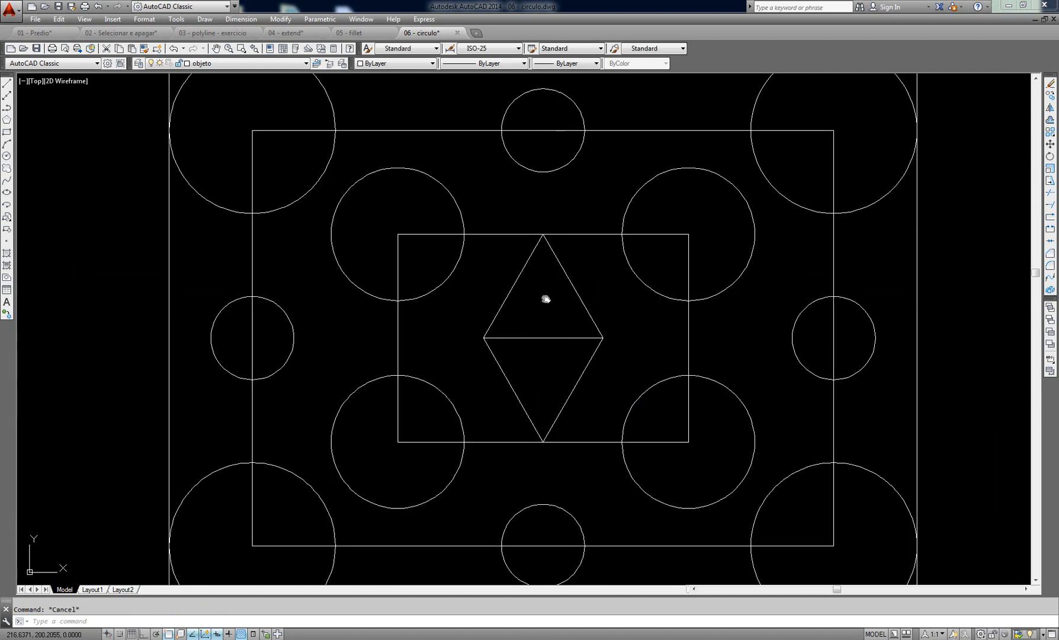
middle_drag(545, 299, 519, 296)
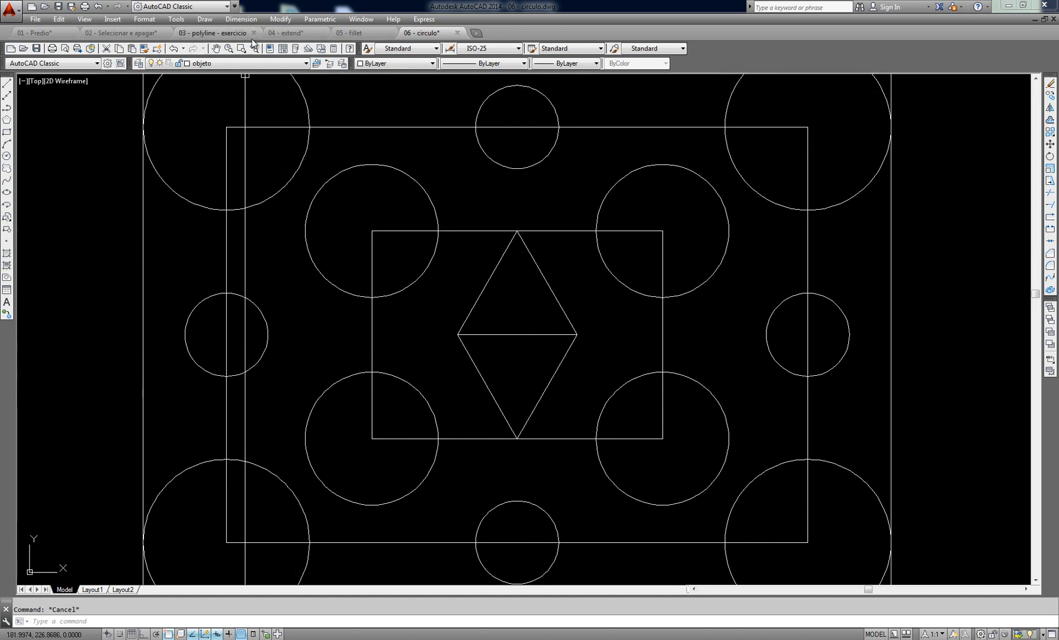
Step: Draw a circle tangent to all three sides of the upper triangle using the Tan, Tan, Tan method
click(207, 21)
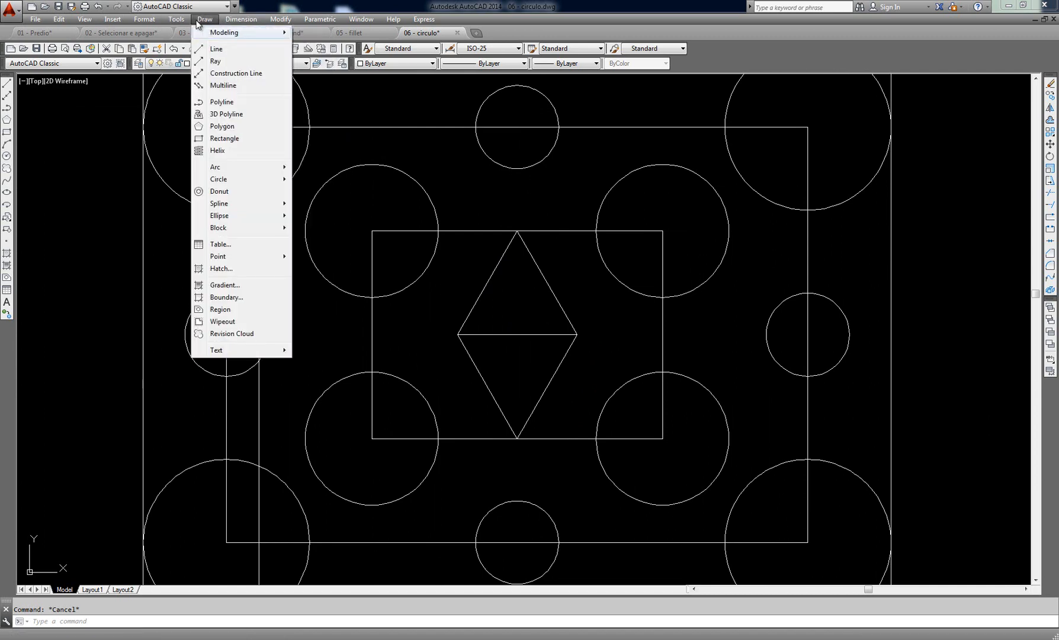
mouse_move(217, 171)
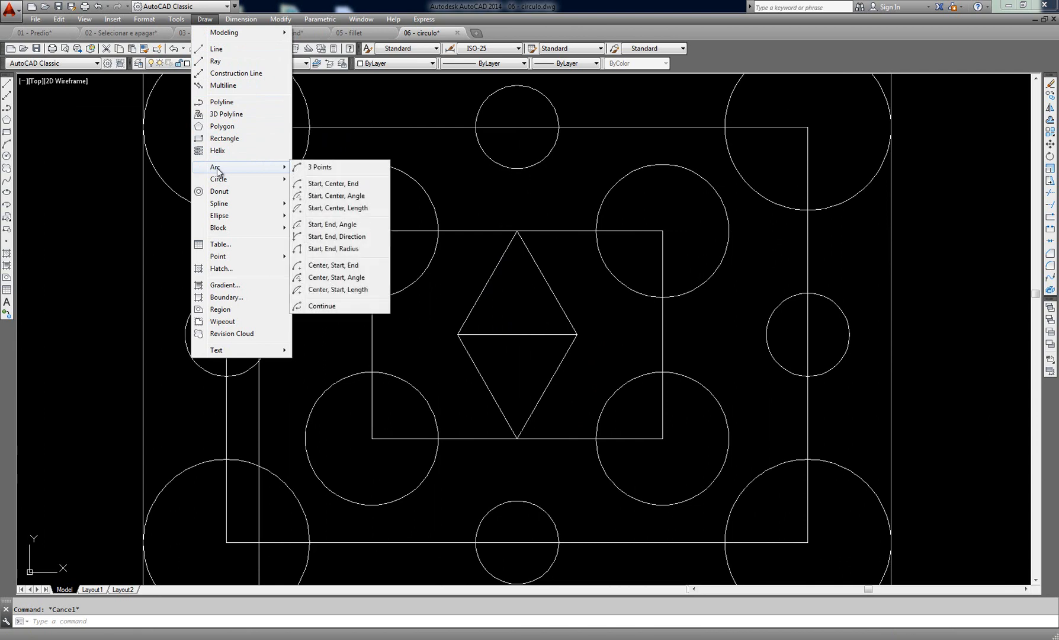
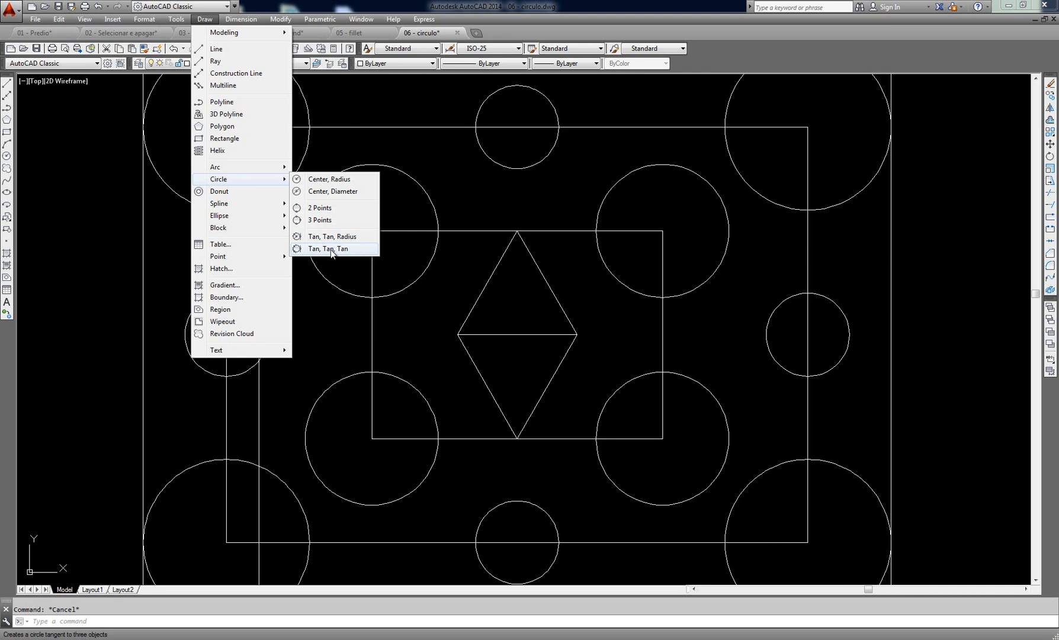
click(330, 249)
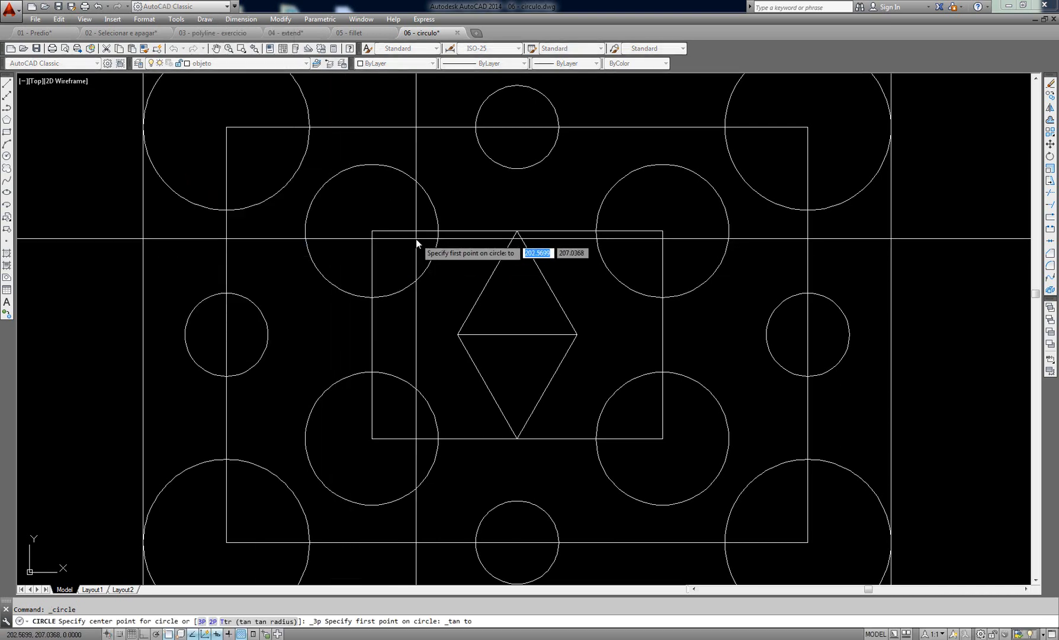
scroll(539, 304, up, 4)
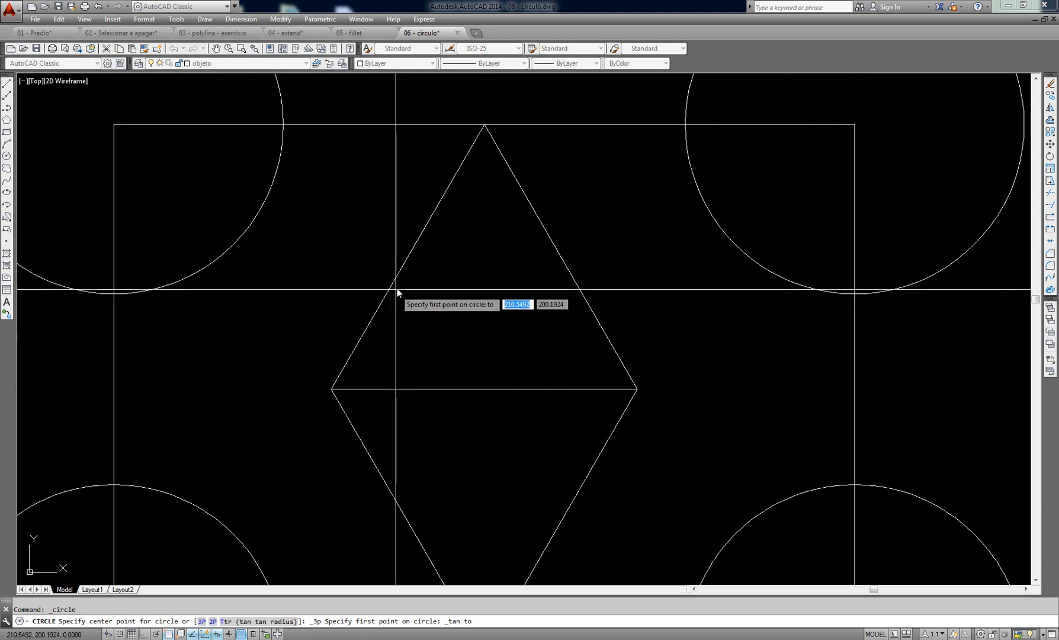
click(412, 256)
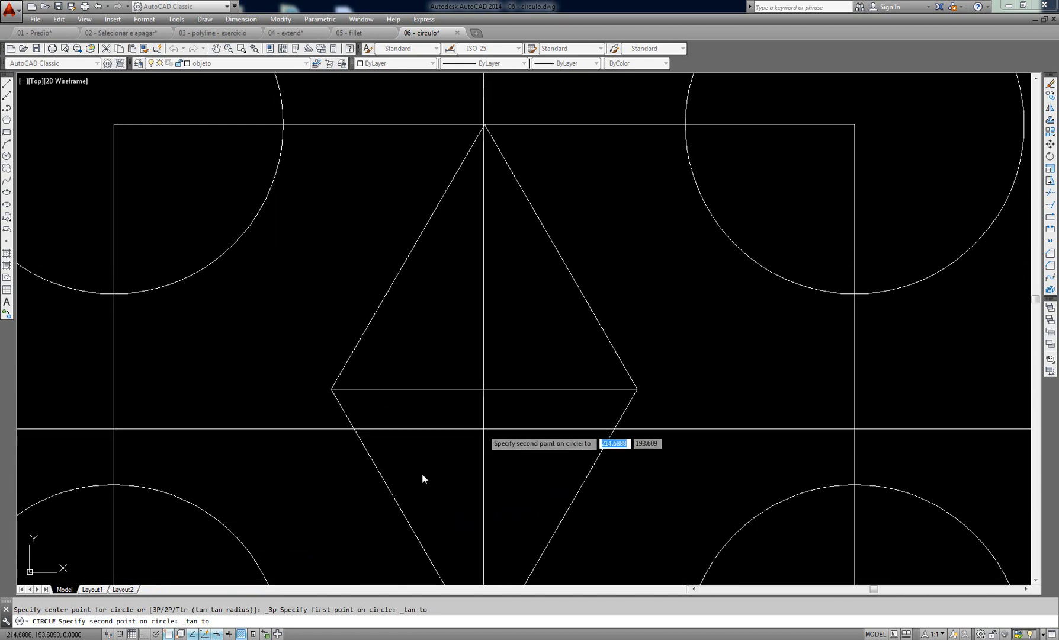
click(552, 251)
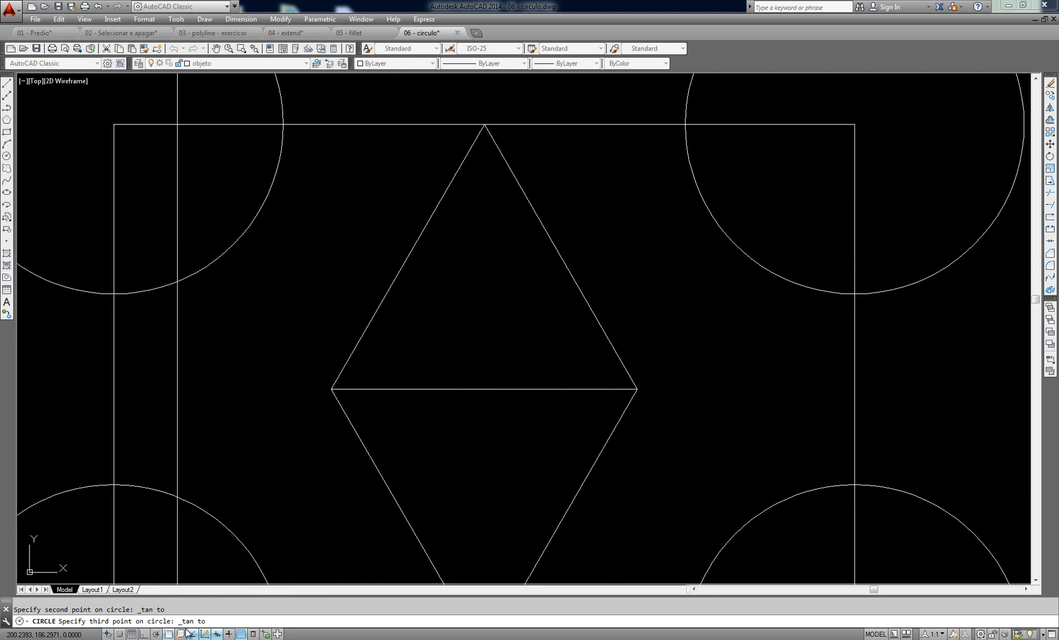
click(497, 389)
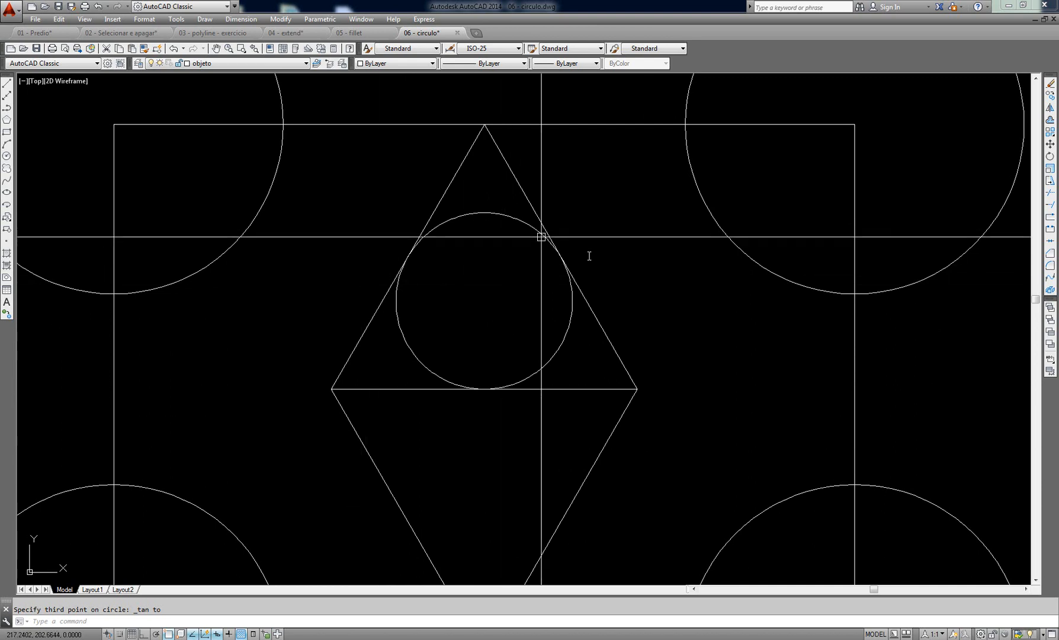
click(551, 321)
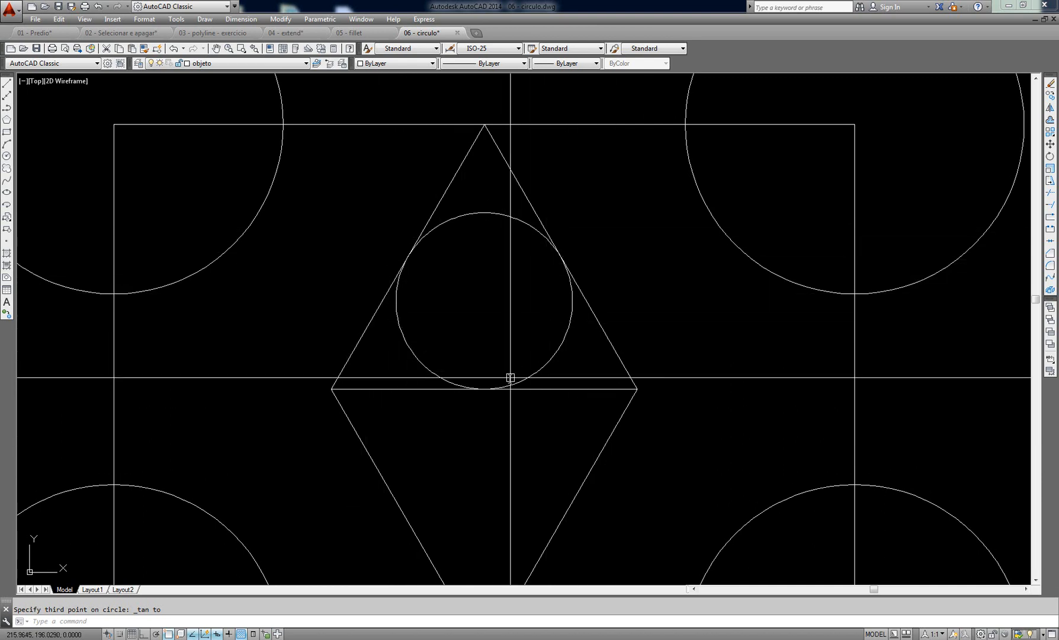
key(Return)
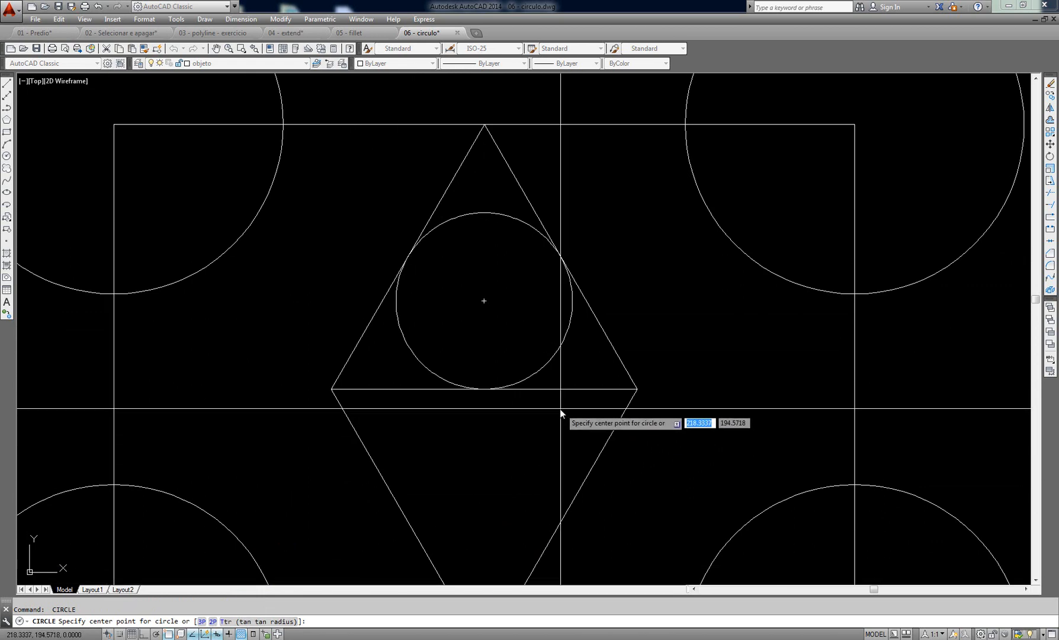
scroll(586, 337, down, 4)
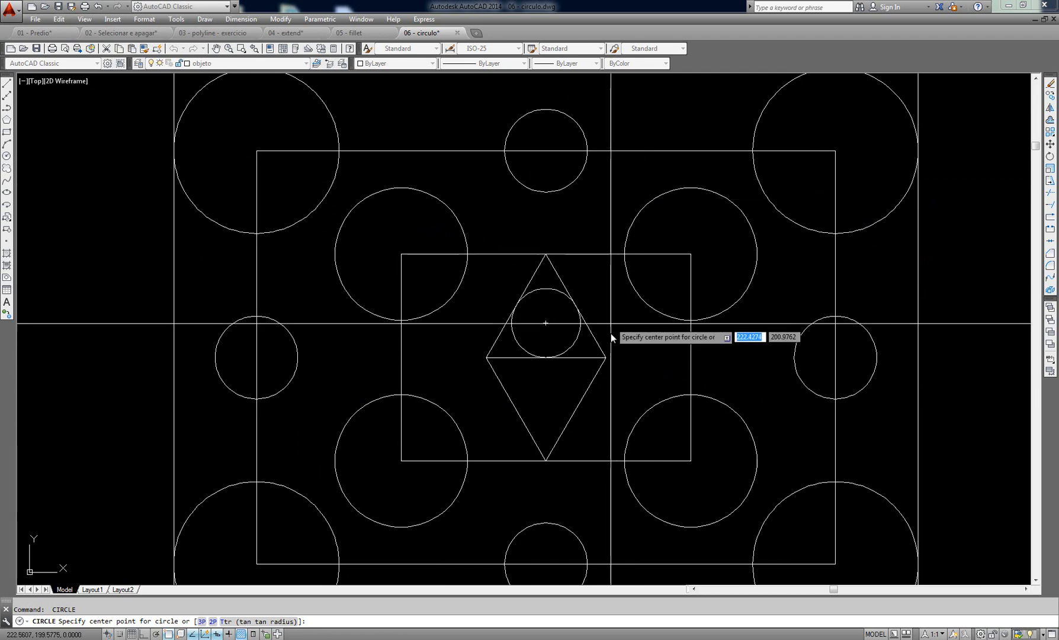
scroll(570, 379, up, 2)
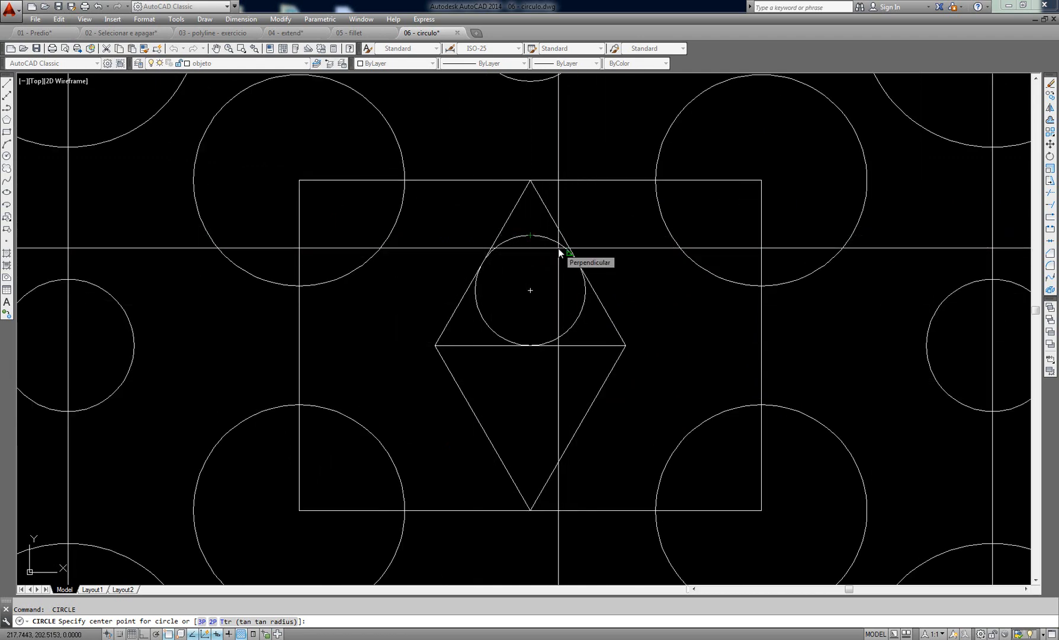
key(Escape)
Step: Draw a Tan, Tan, Tan circle inside the lower triangle, tangent to its two slanted sides and the shared horizontal edge
middle_drag(425, 211, 402, 201)
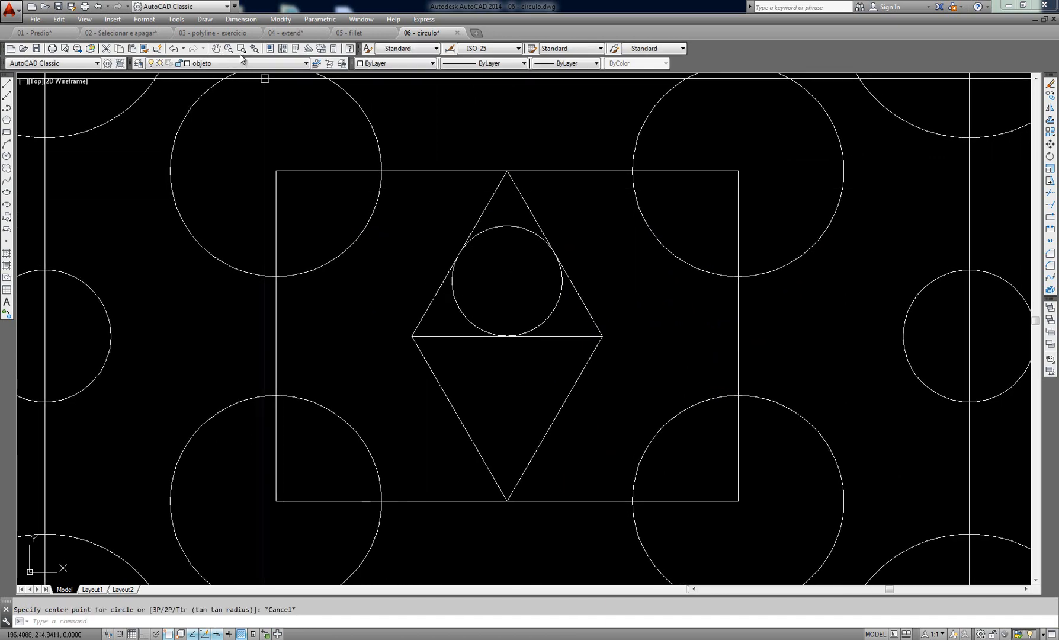
click(206, 22)
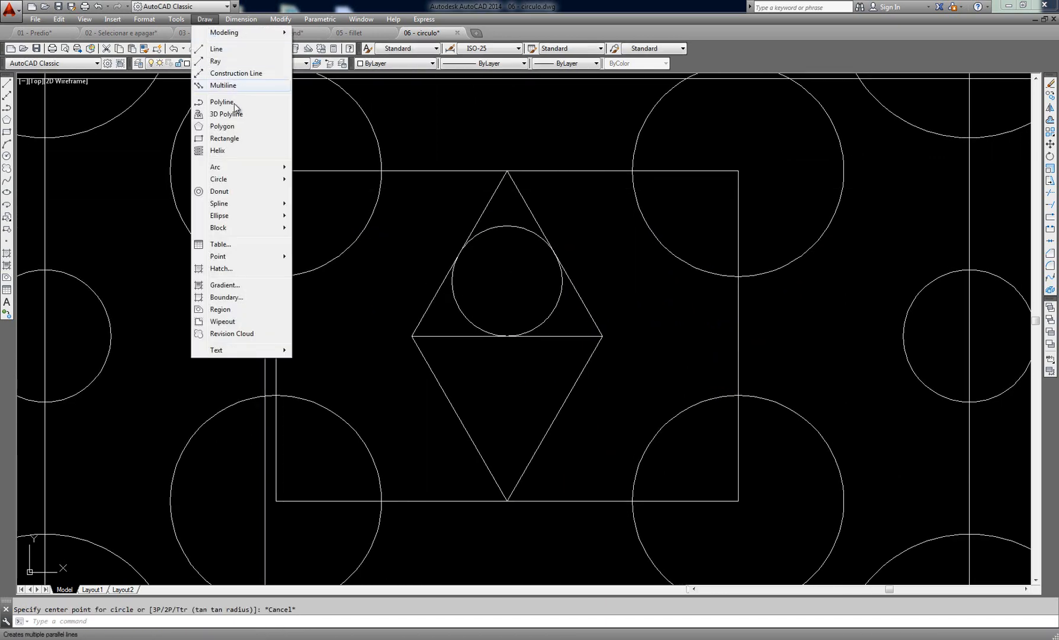
mouse_move(240, 182)
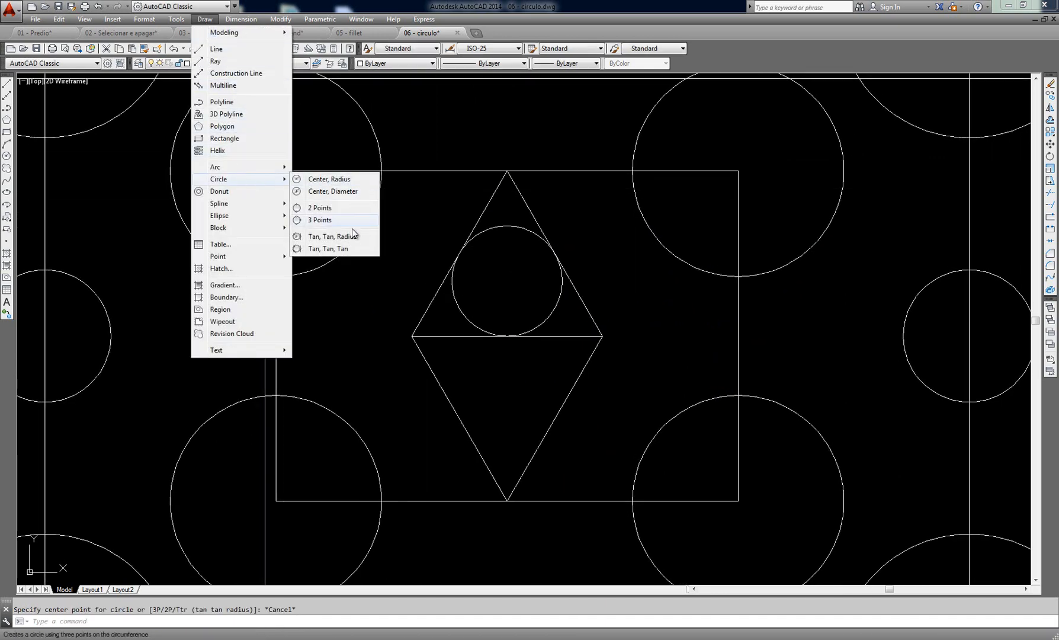
click(315, 249)
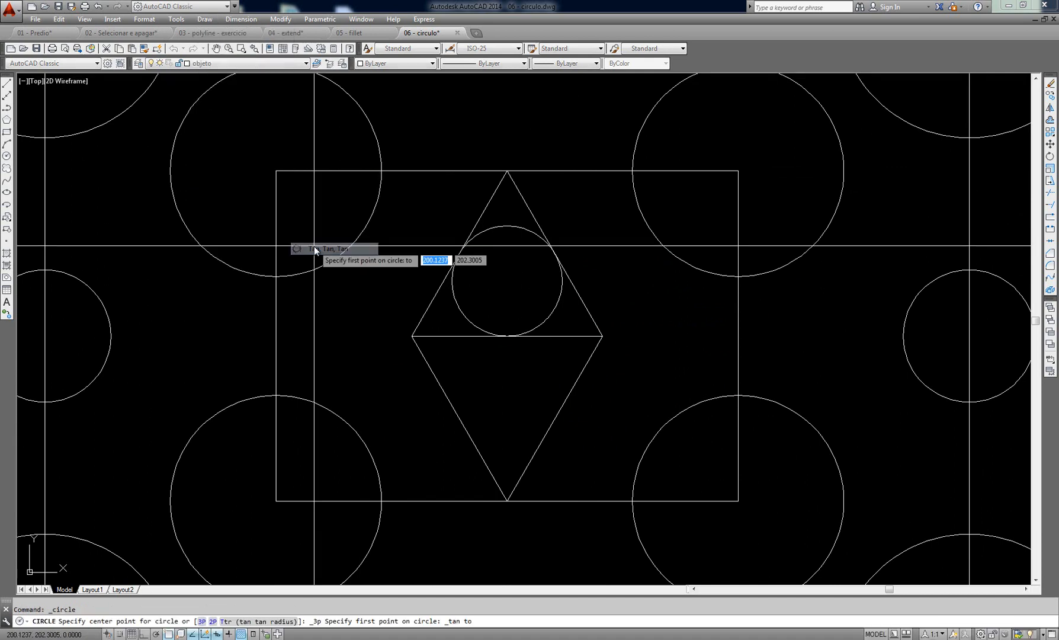
click(454, 413)
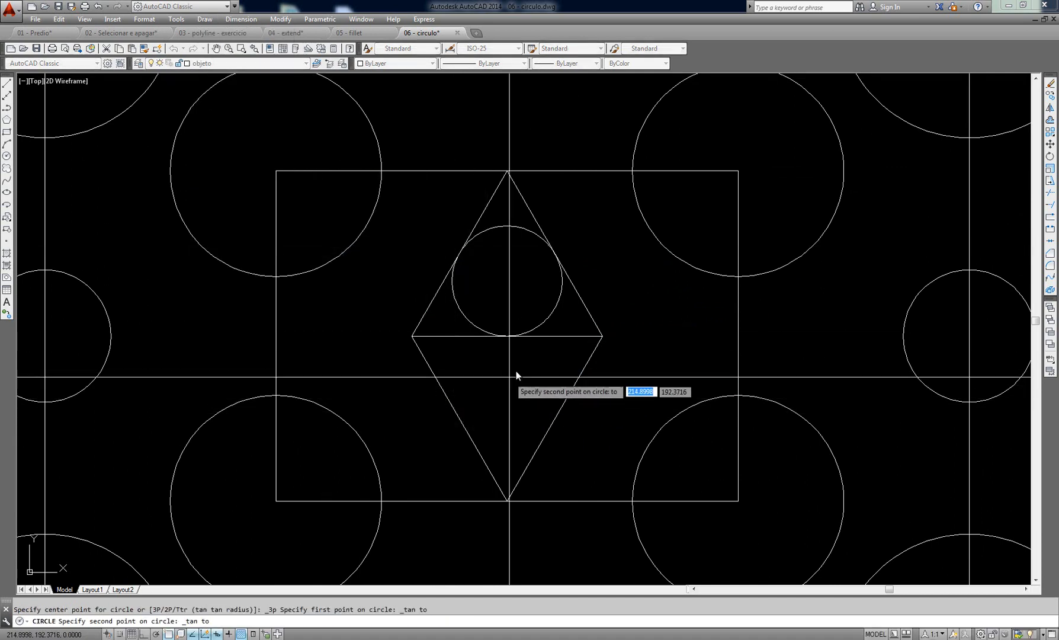
click(530, 340)
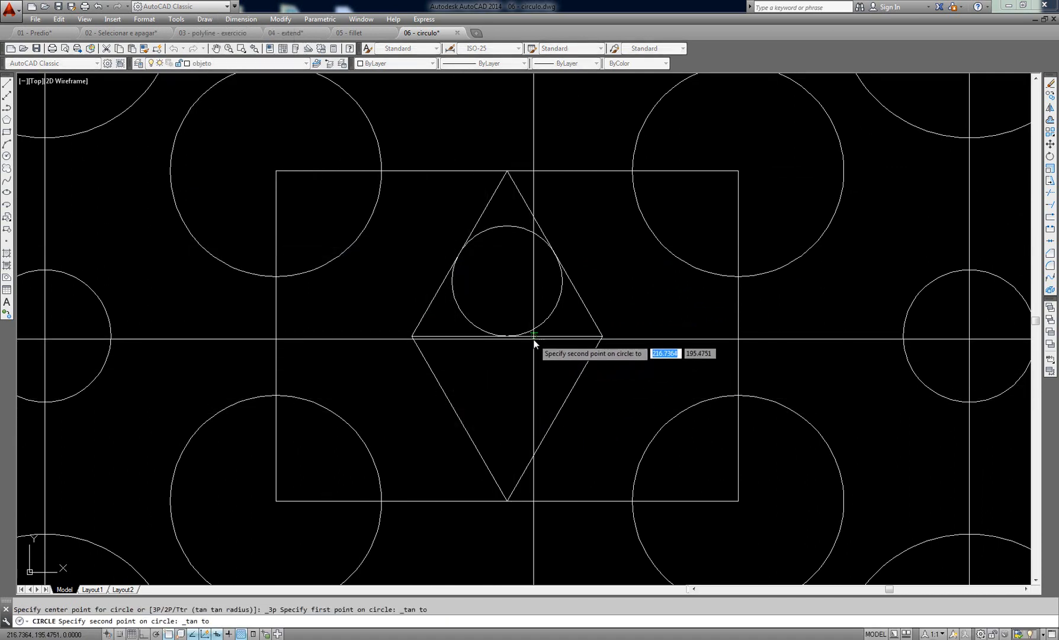
click(557, 411)
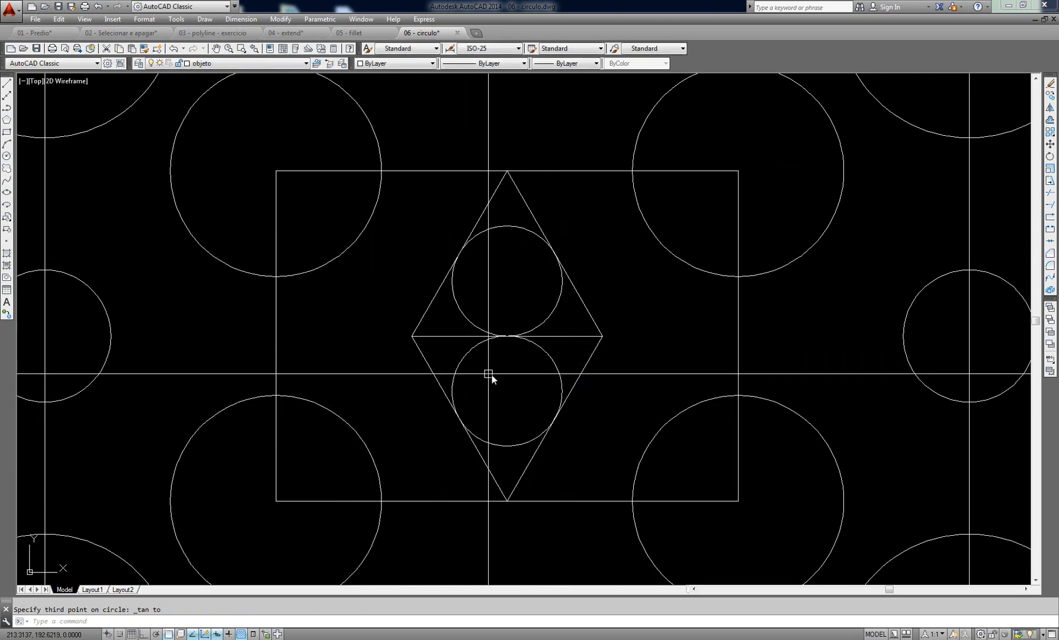
scroll(498, 373, down, 4)
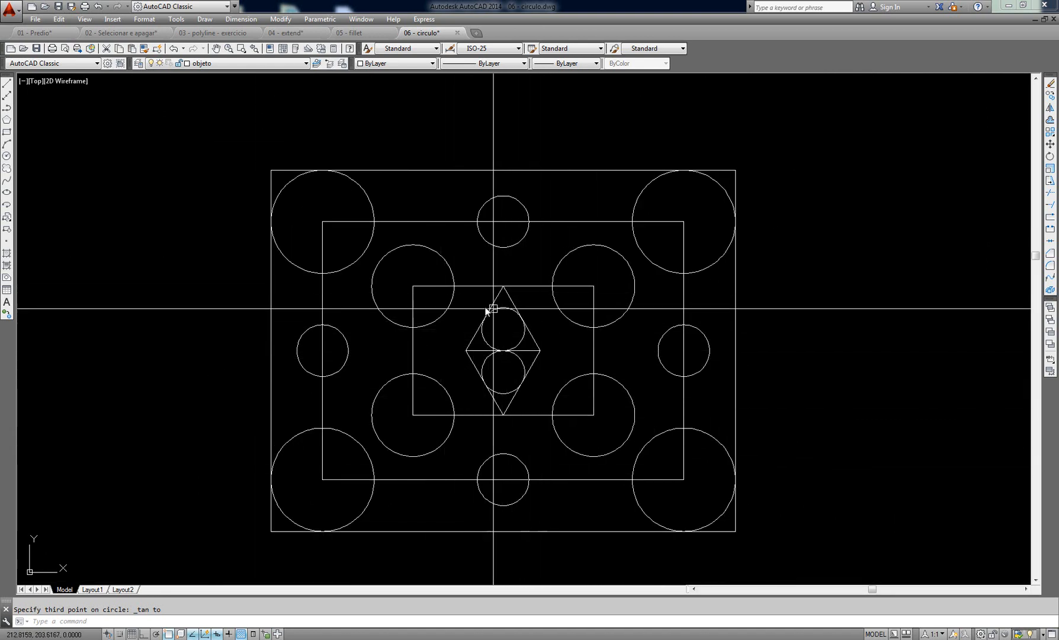
click(208, 20)
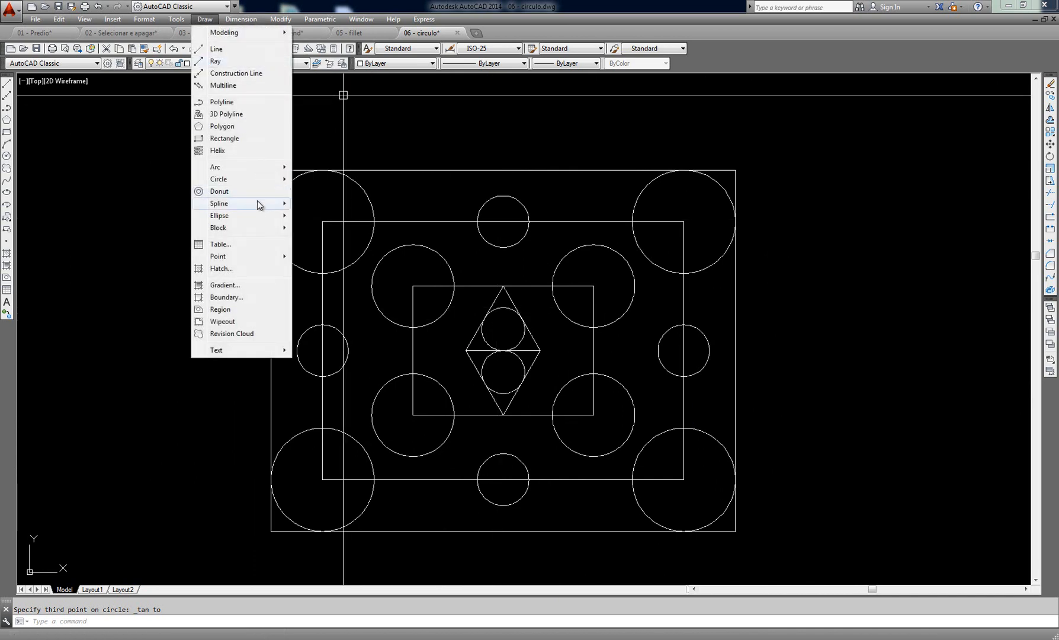
mouse_move(241, 181)
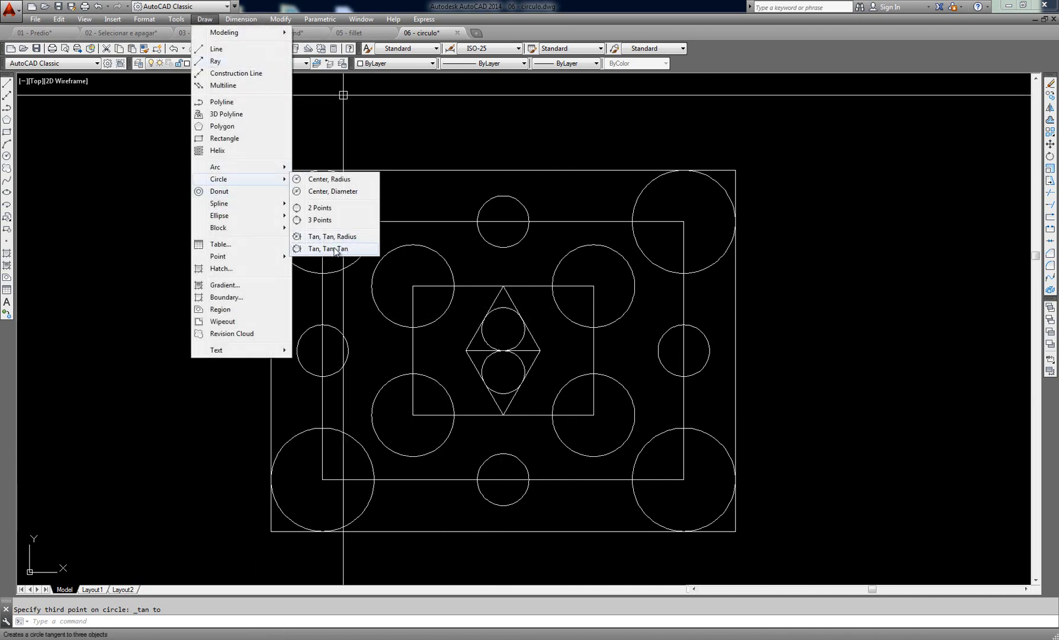
click(549, 325)
click(557, 341)
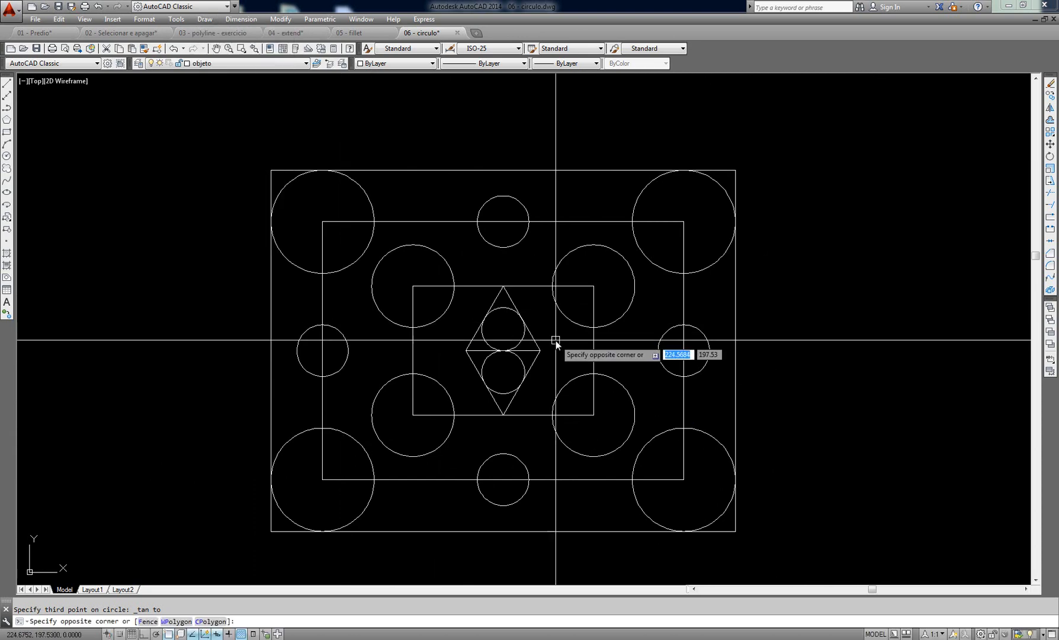
click(557, 341)
Step: Zoom to the extents of the drawing so that all rectangles and circles fill the view
scroll(557, 341, up, 3)
middle_click(556, 341)
middle_click(556, 341)
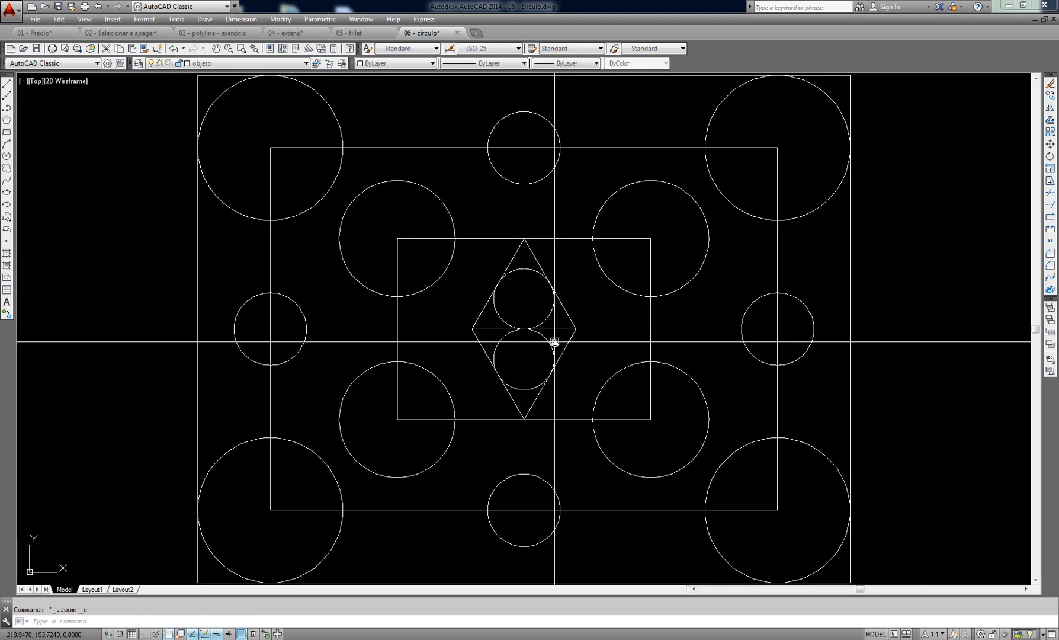
scroll(567, 338, down, 5)
middle_drag(543, 344, 612, 336)
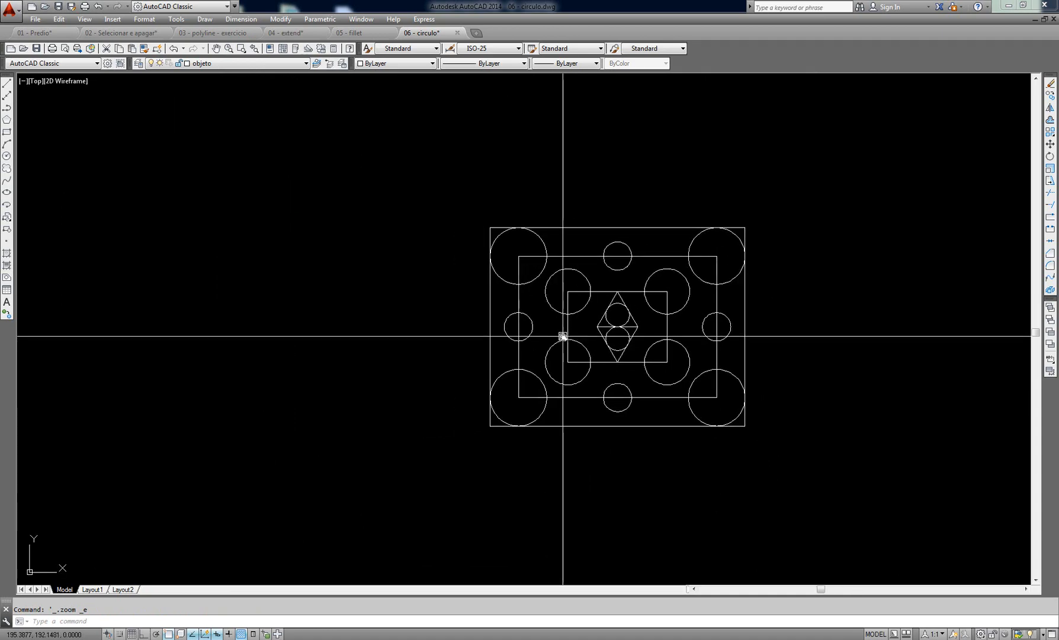
text(Z)
key(Return)
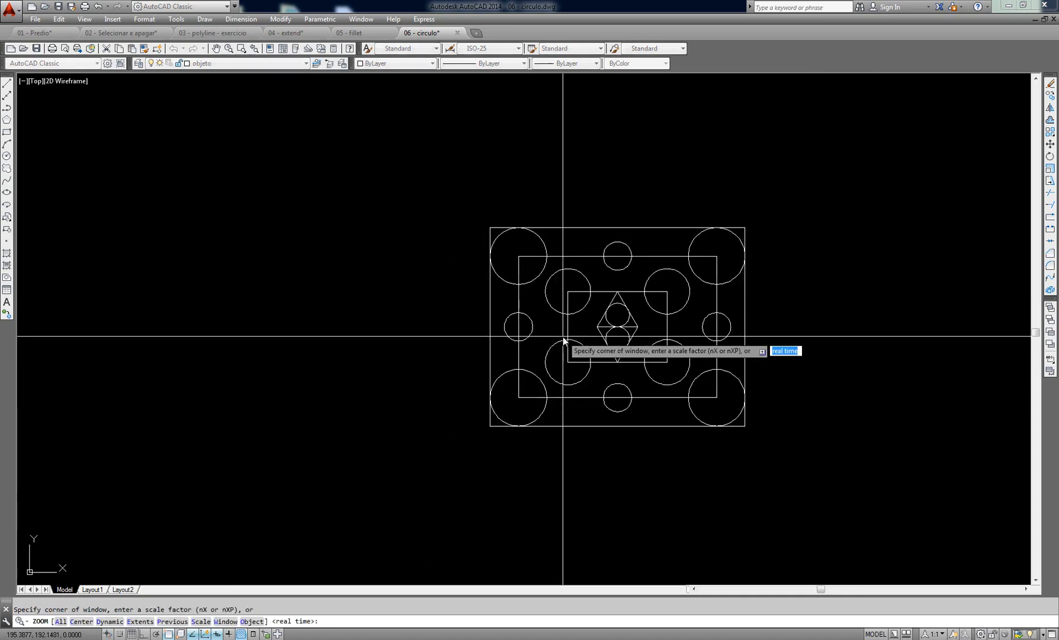
text(e)
key(Return)
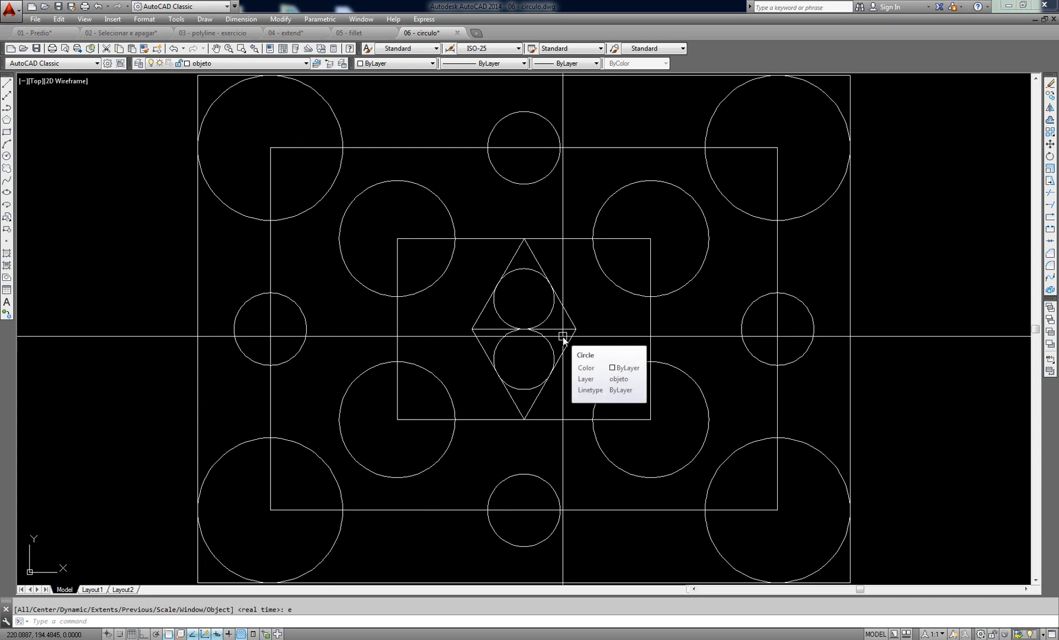
key(ctrl+shift+s)
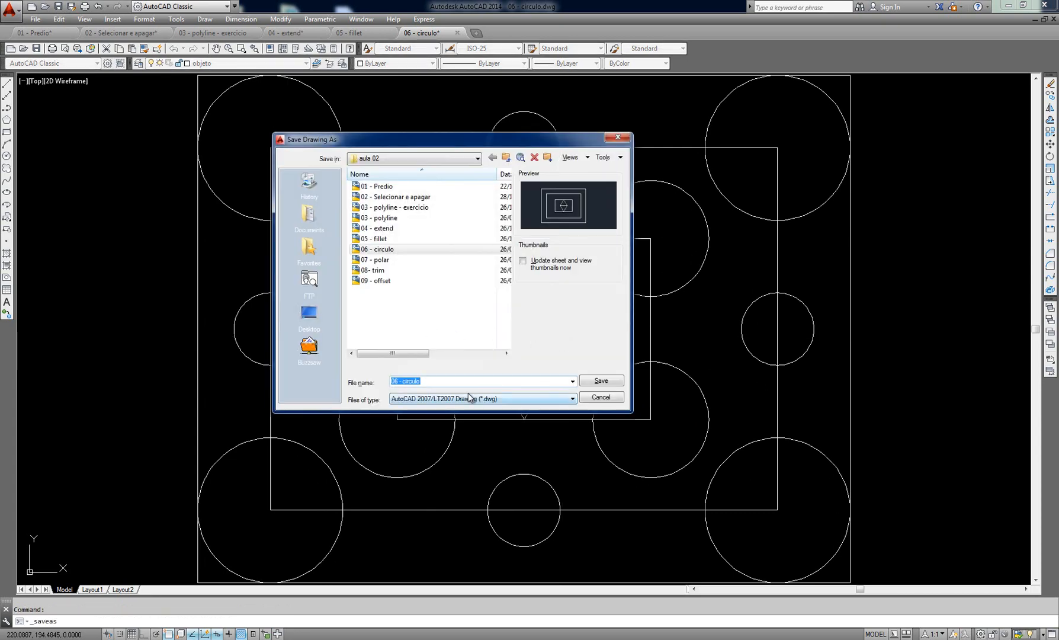
click(427, 382)
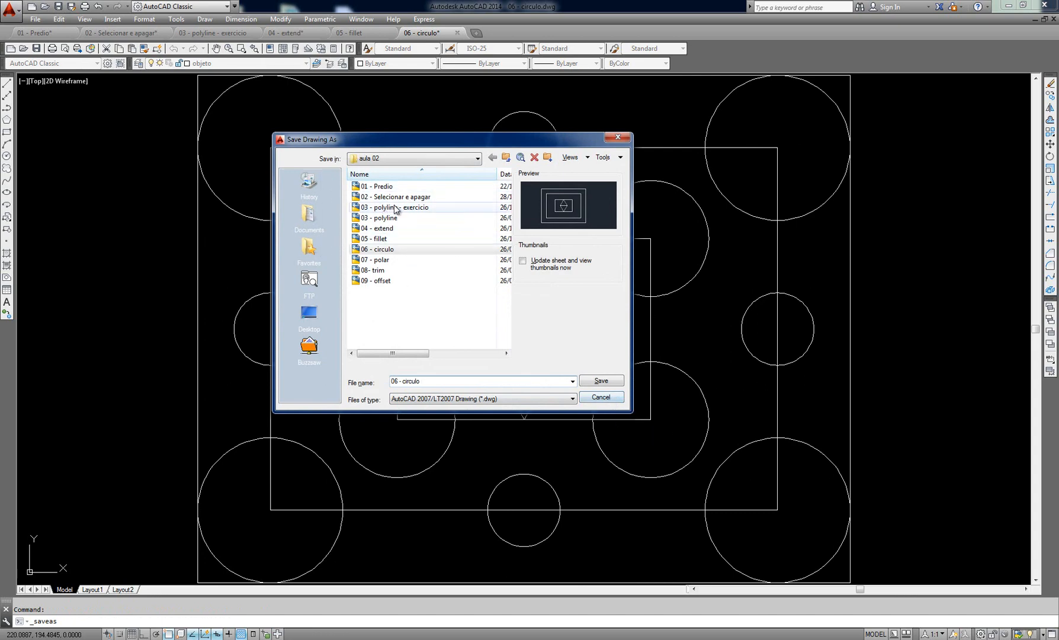
click(601, 397)
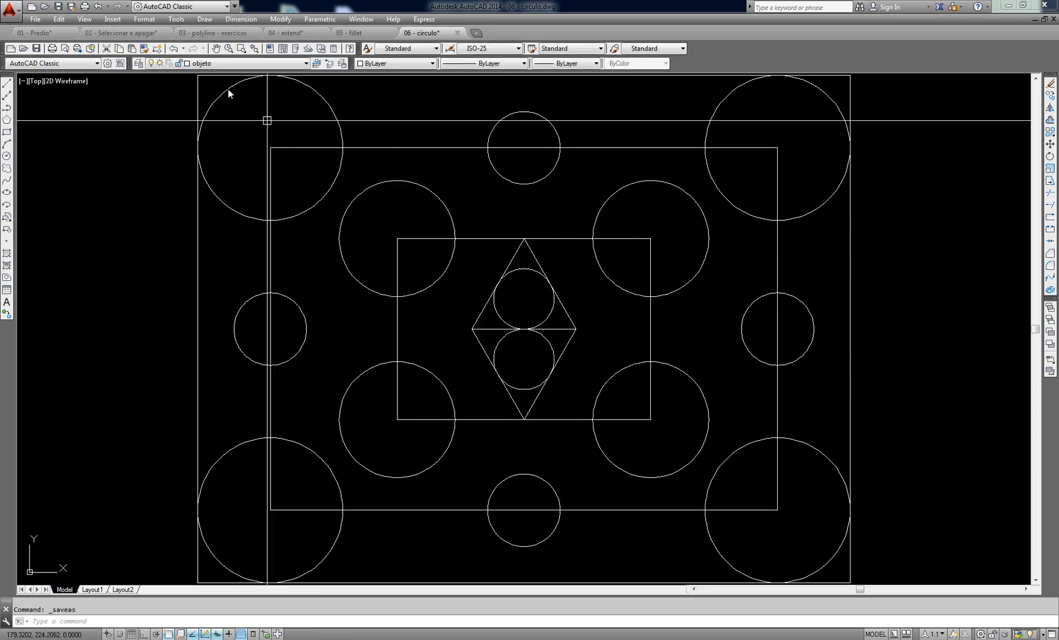
Step: Open the drawing 07 - polar from the aula 02 folder
click(45, 7)
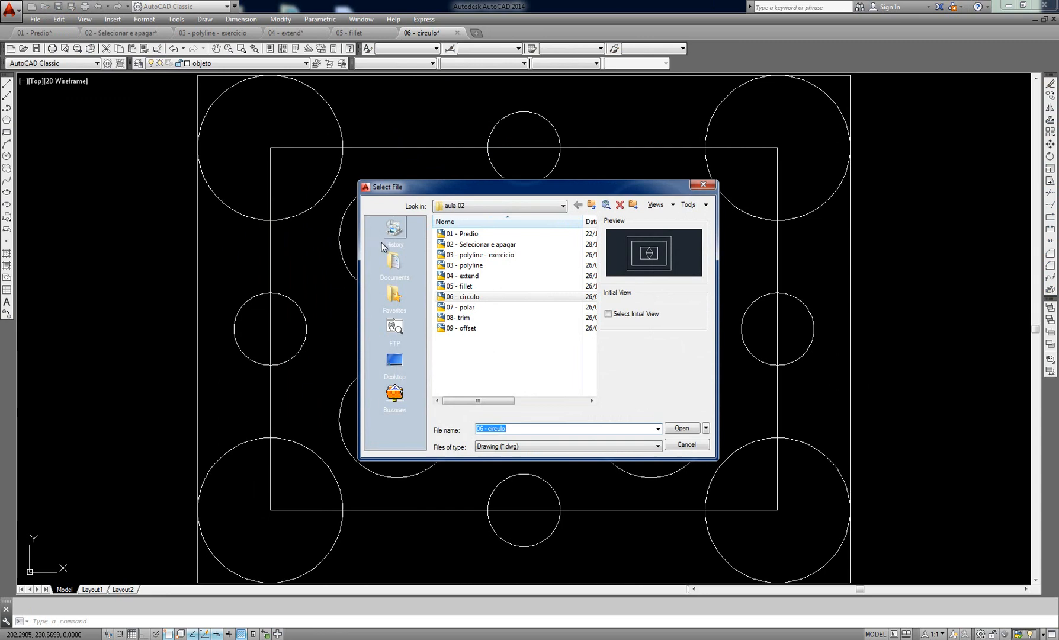
click(467, 308)
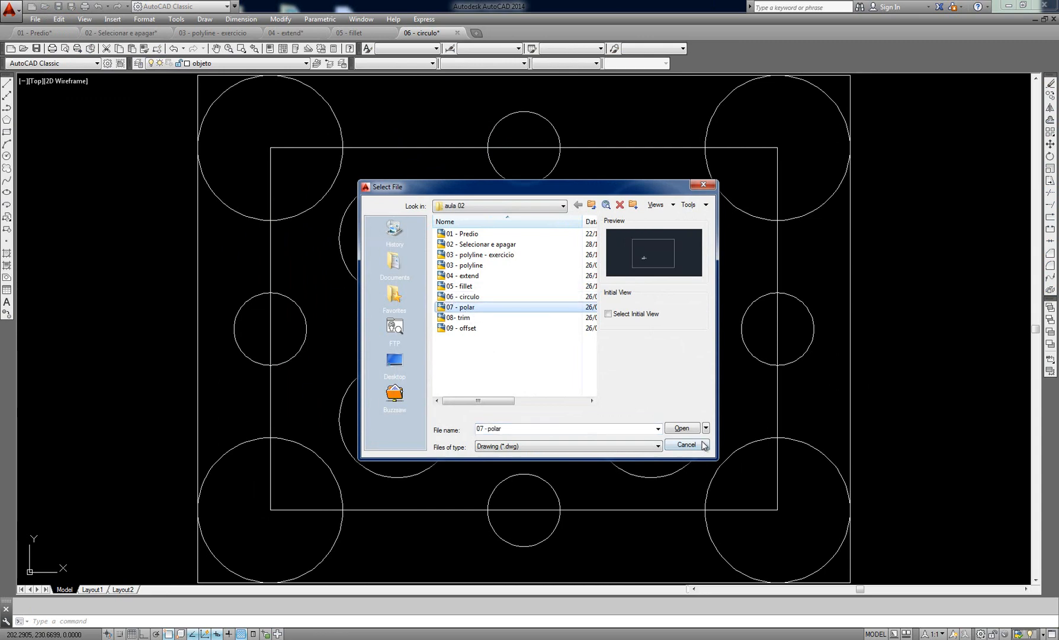
click(682, 428)
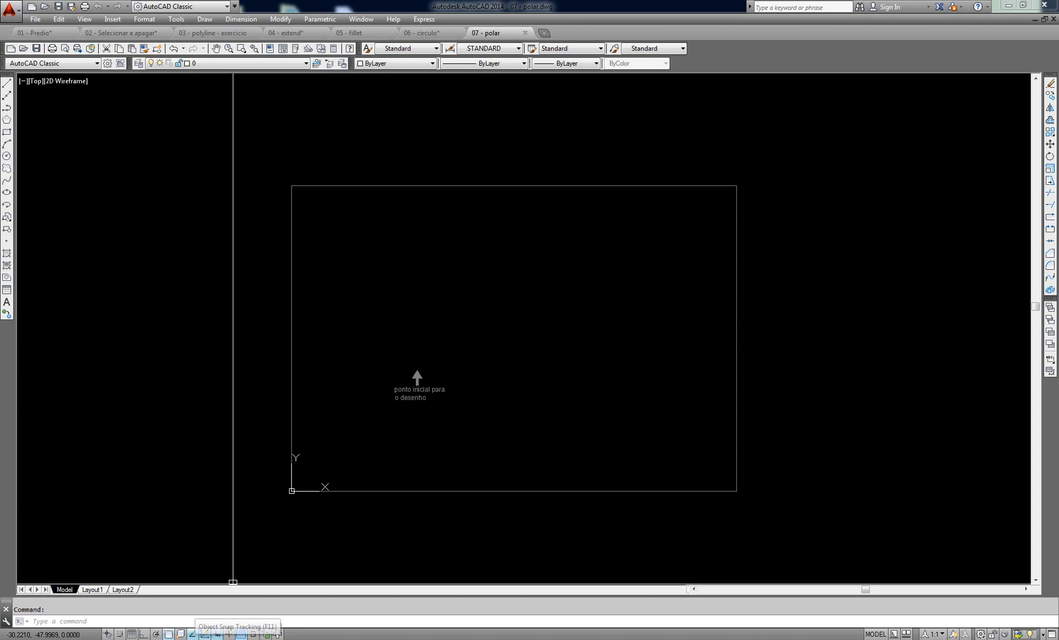
Step: Turn on polar tracking with a 30° angle increment
click(157, 633)
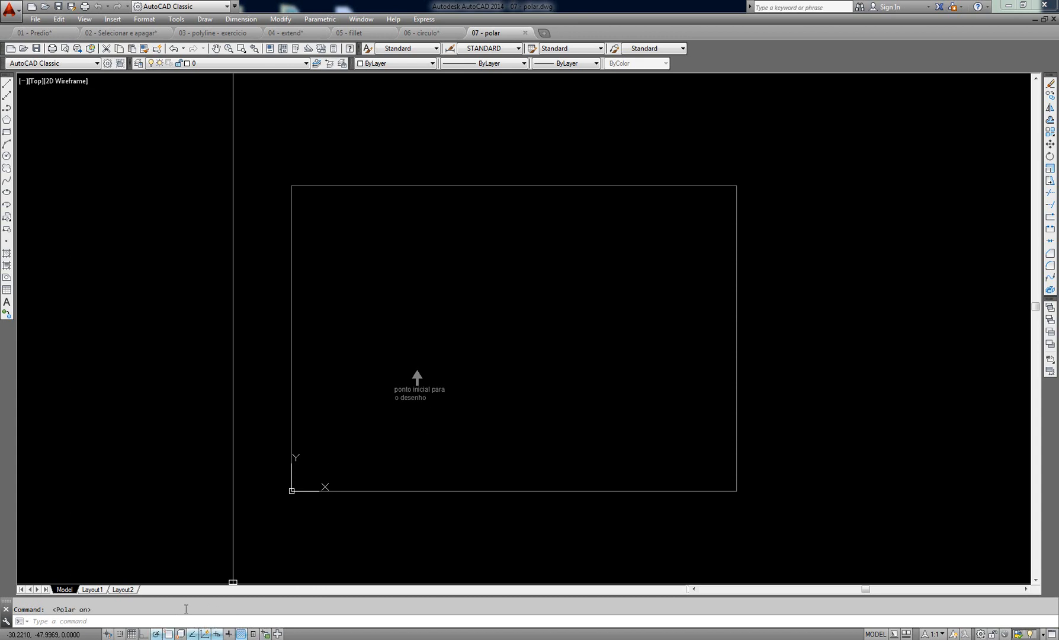
right_click(160, 634)
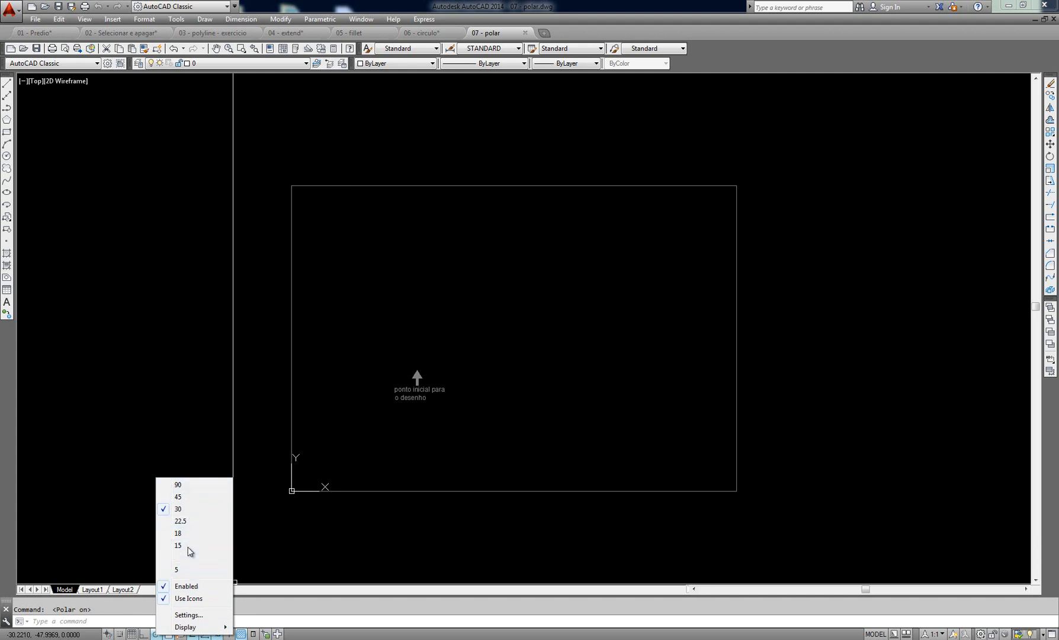
click(182, 509)
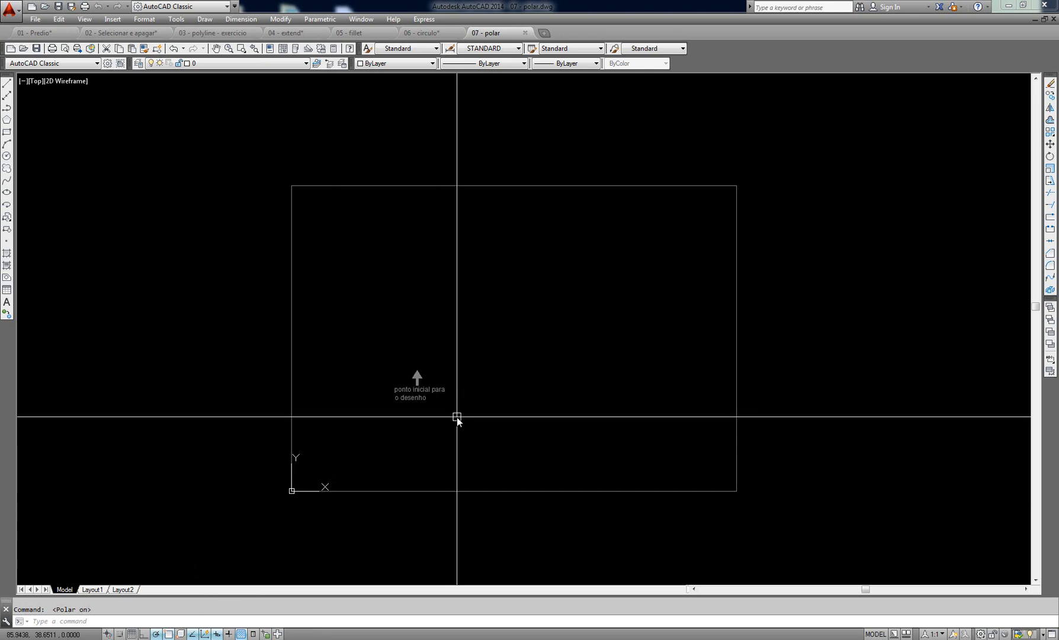
Step: Draw a line from the tip of the arrow marking the initial point, rising at 60° to just below the rectangle's upper edge
text(L)
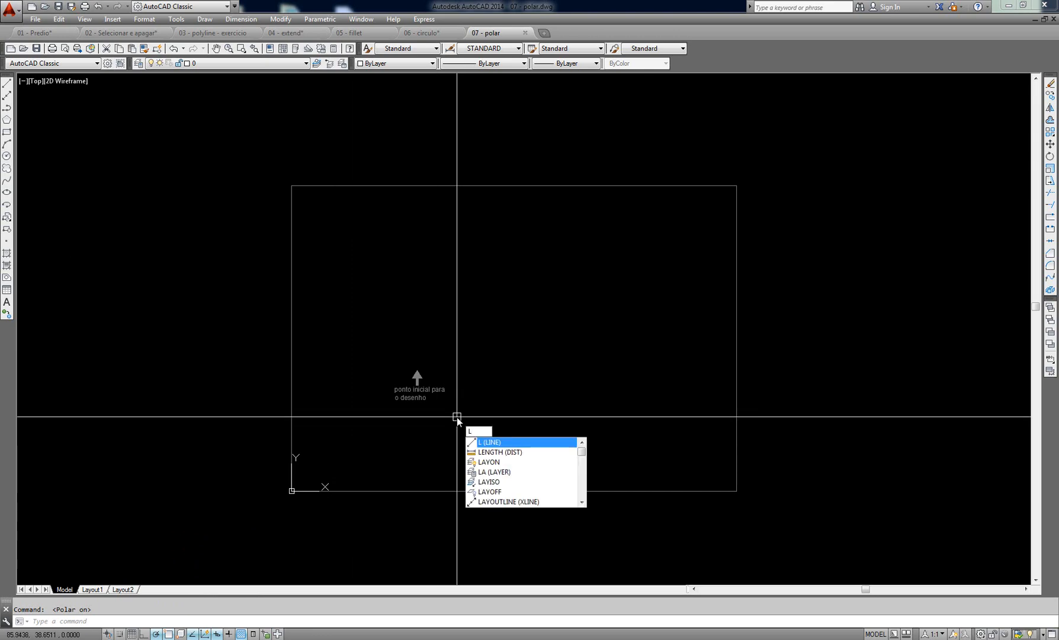
key(Return)
click(417, 370)
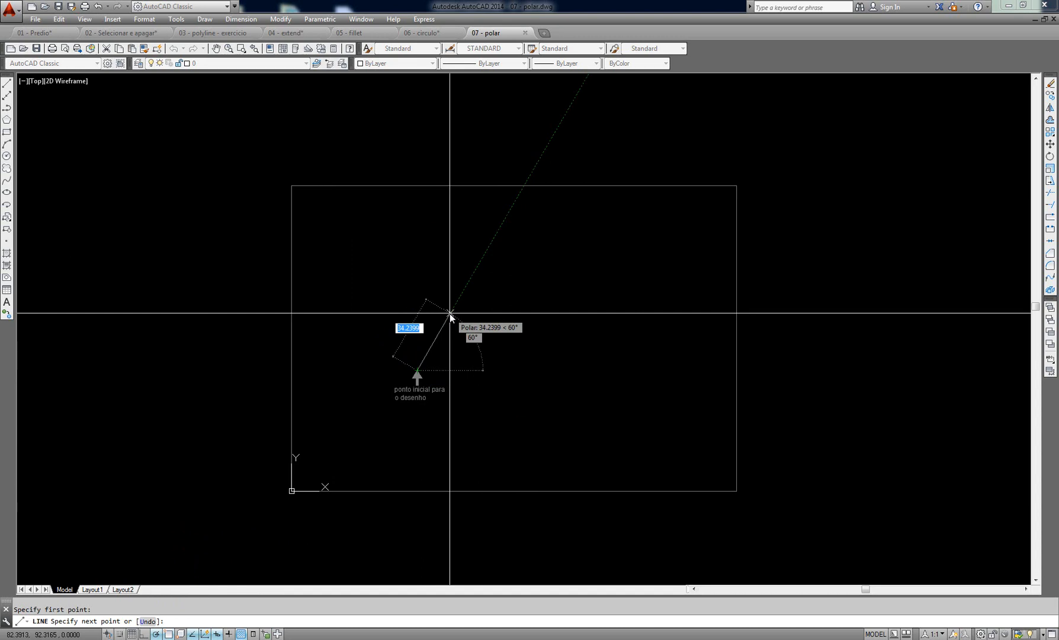
right_click(156, 634)
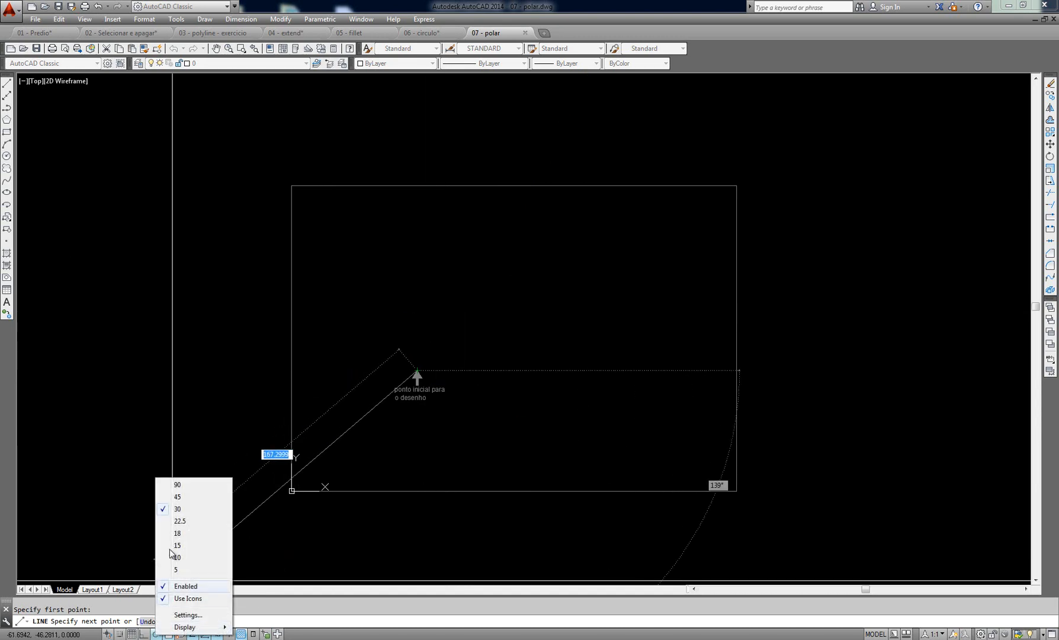
click(225, 484)
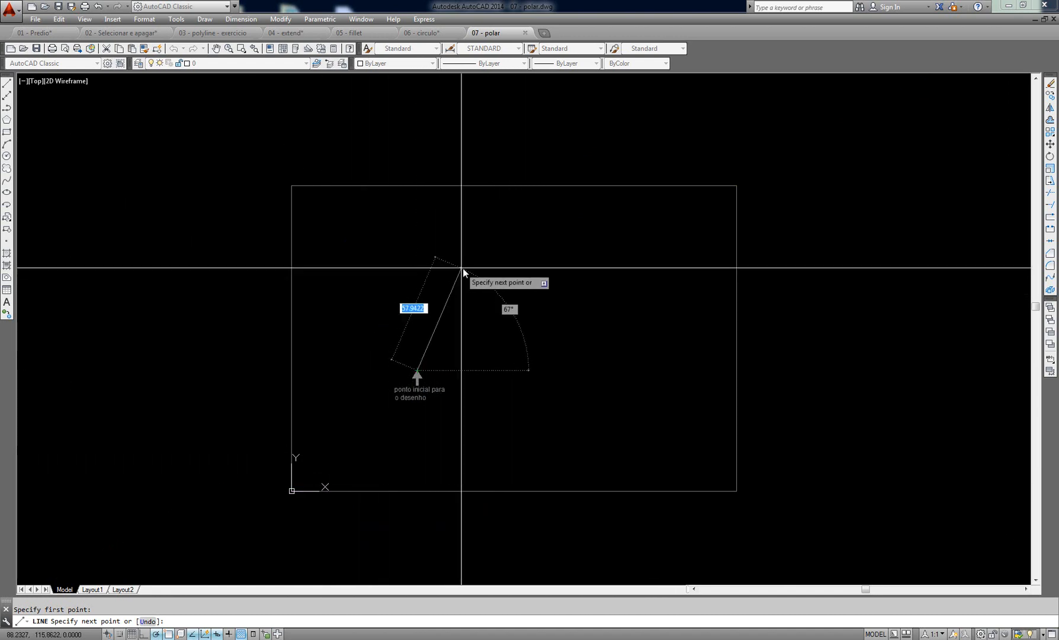
click(505, 219)
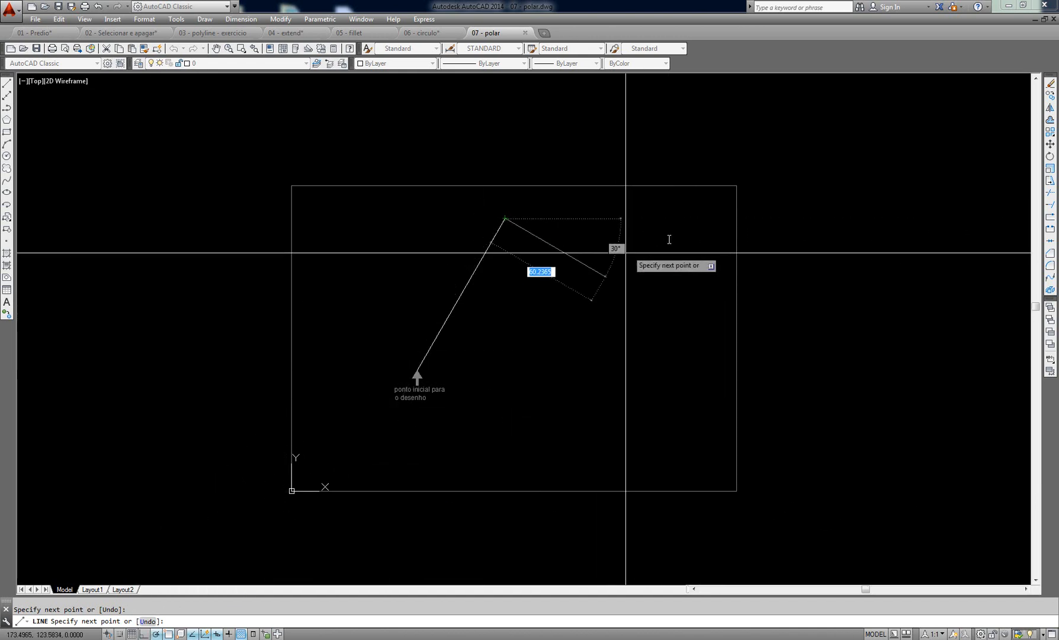
Step: Set the polar angle increment to 10° and continue the line with a segment sloping 10° down to the right and a vertical segment downward
right_click(156, 634)
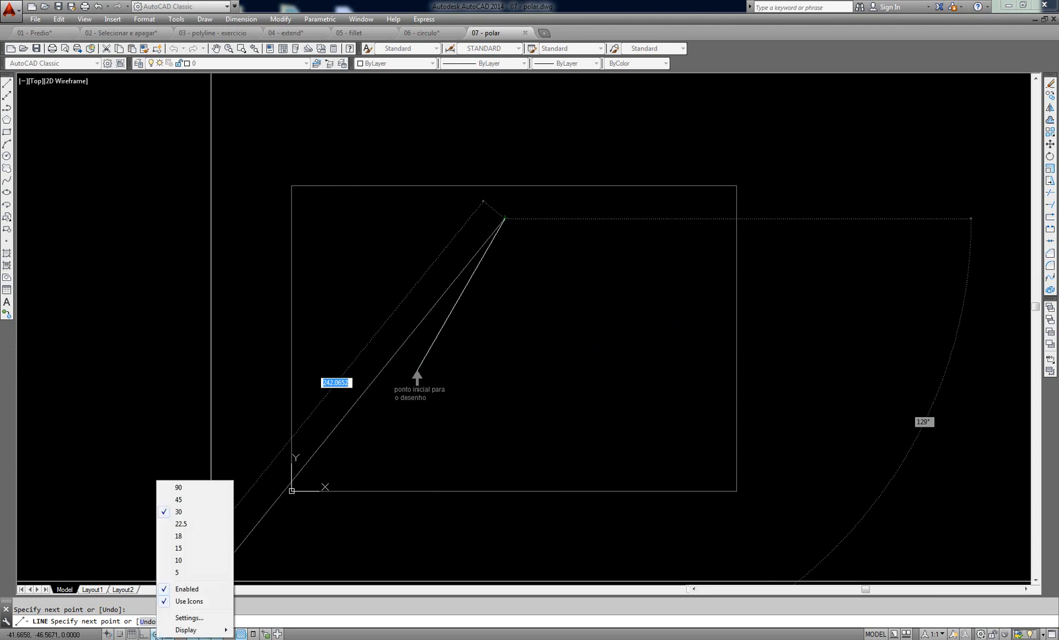
click(185, 559)
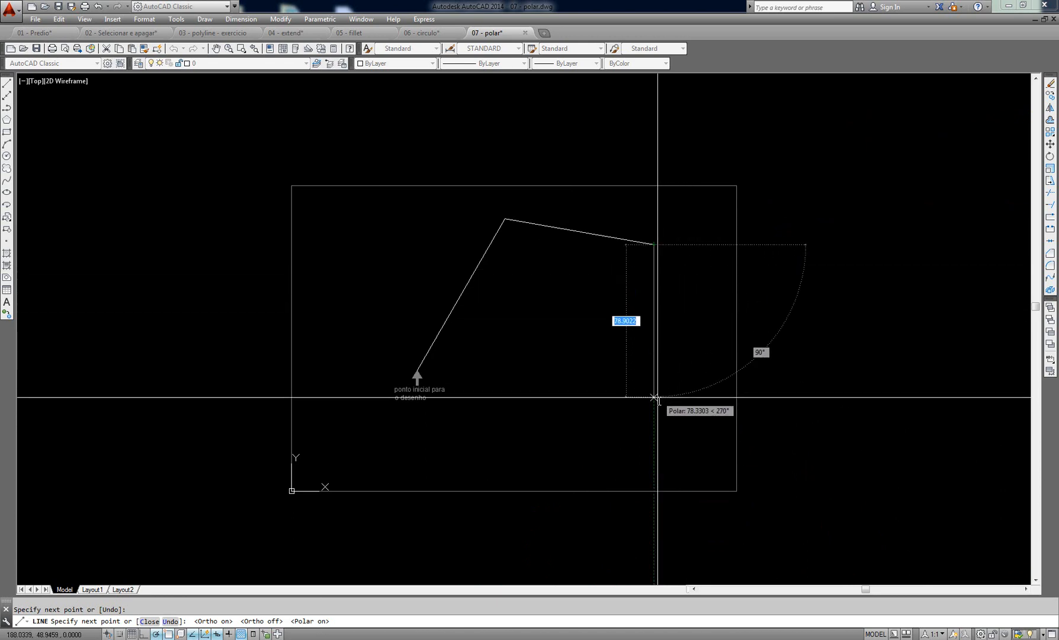
click(654, 428)
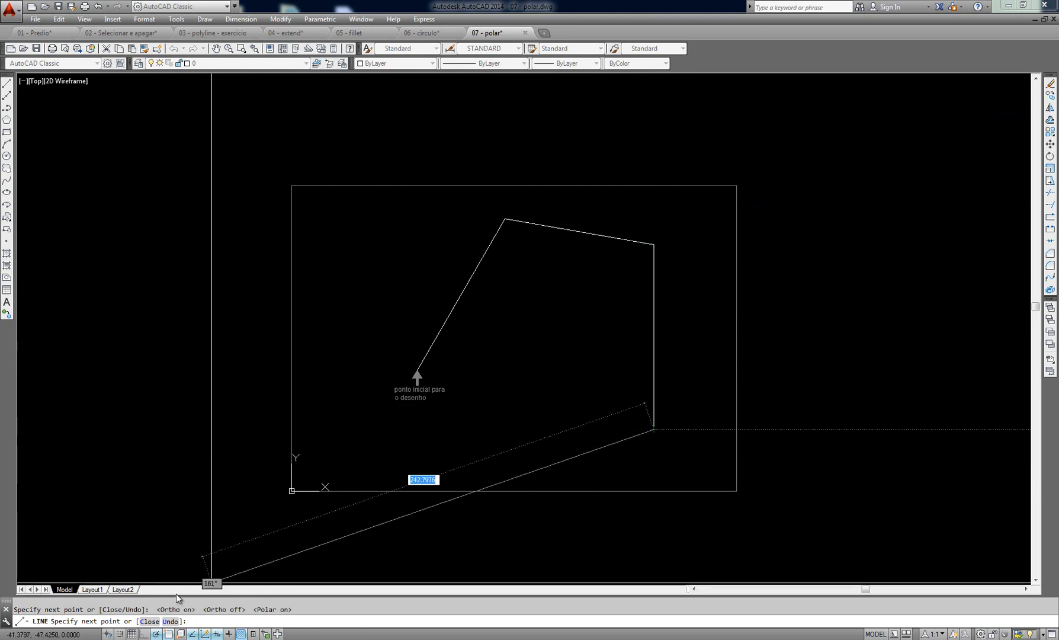
Step: Set the polar angle increment to 18° and continue the line with a segment slanting up to the left, into the shape
right_click(154, 634)
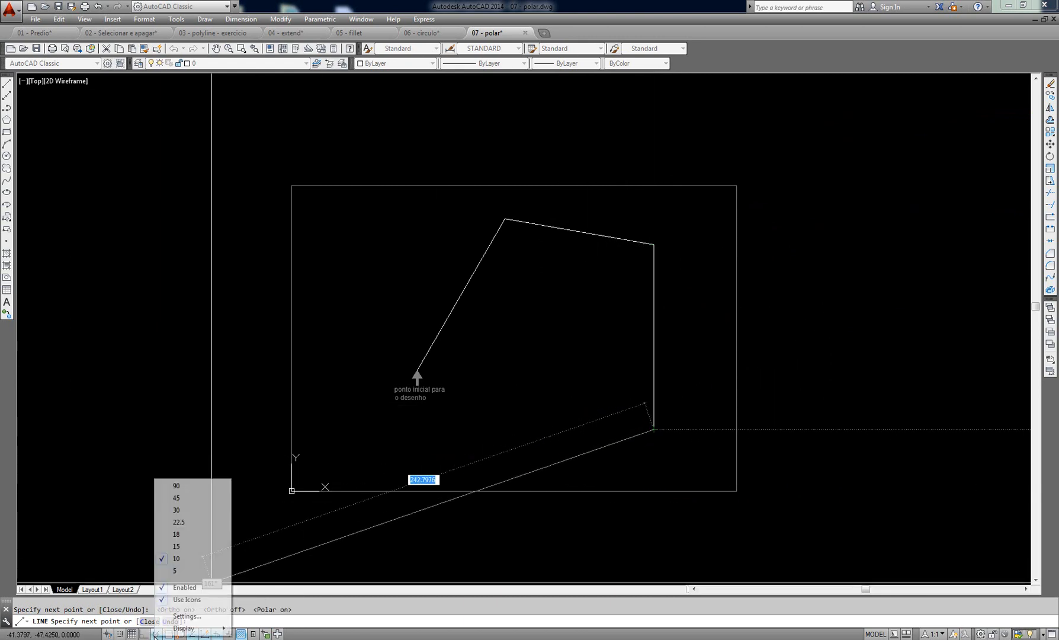
click(177, 535)
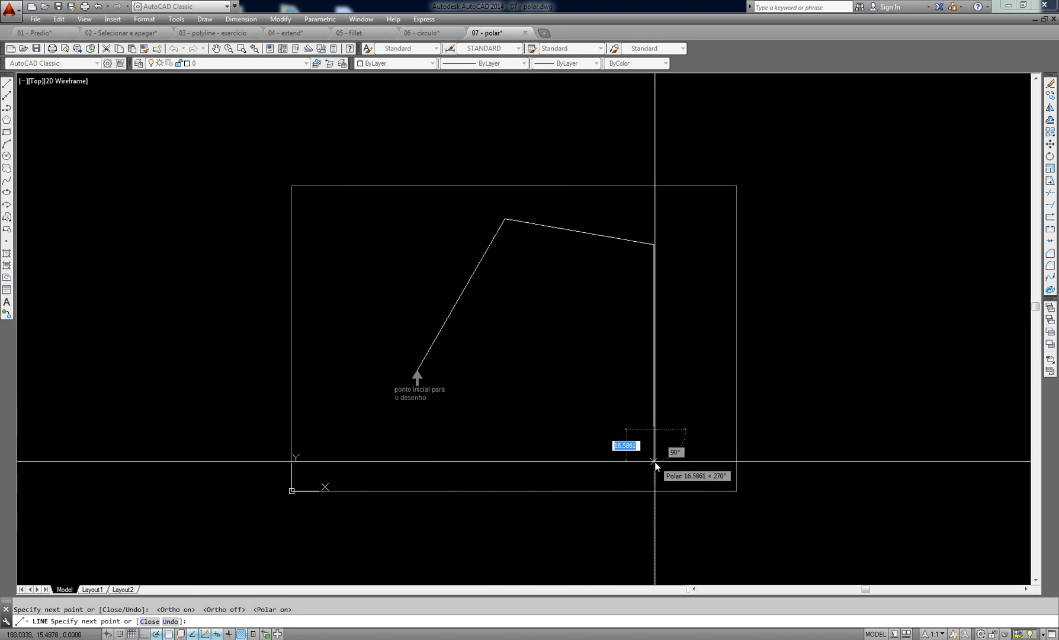
click(654, 429)
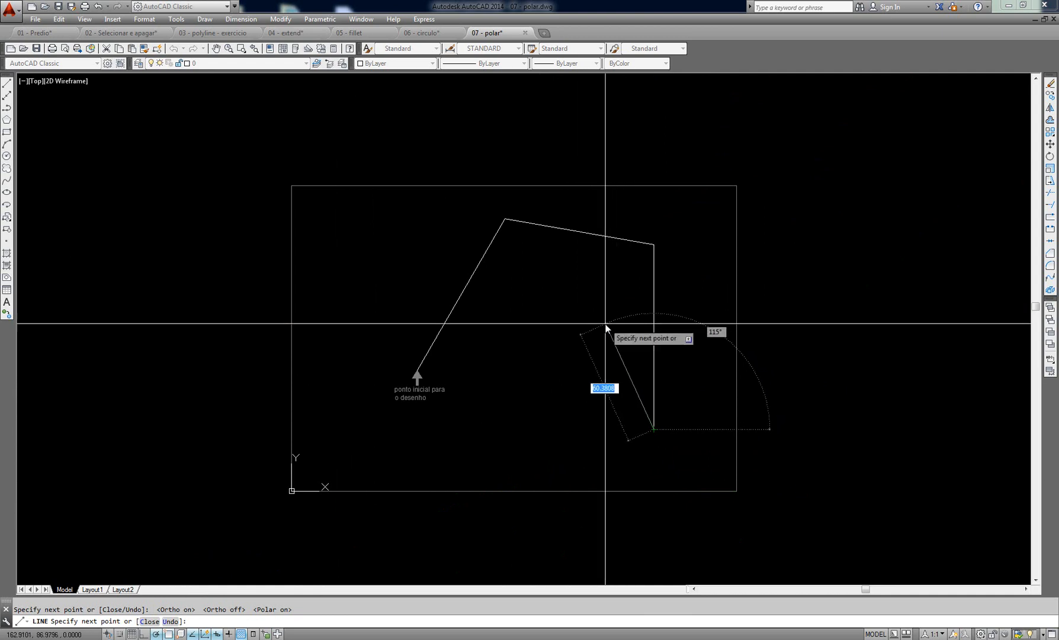
click(563, 362)
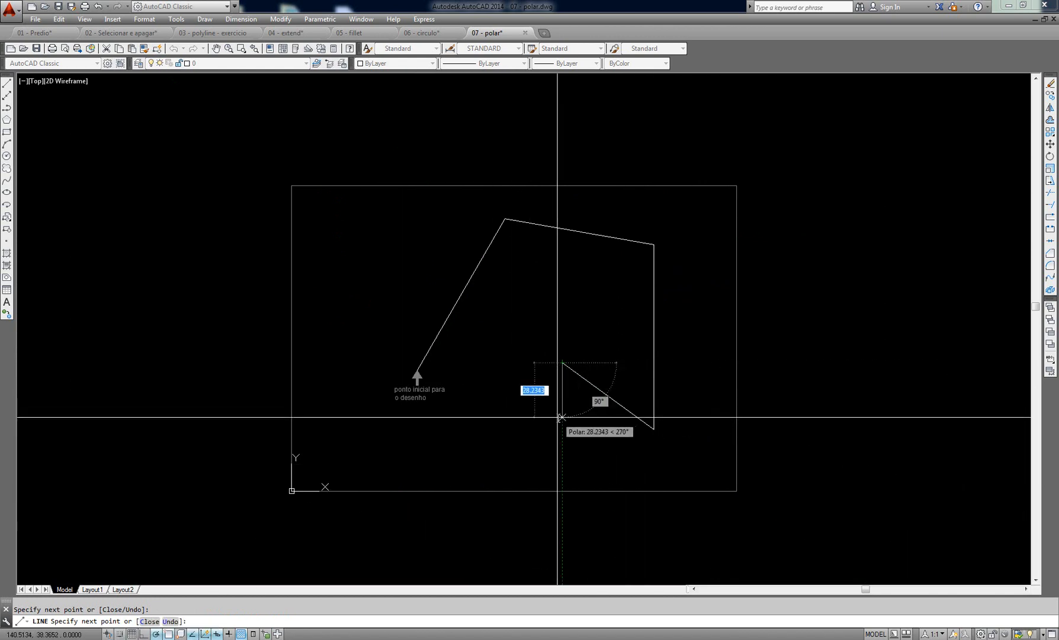
Step: Continue the line vertically down to near the rectangle's lower edge, then with a short segment rising 18° to the left
click(562, 467)
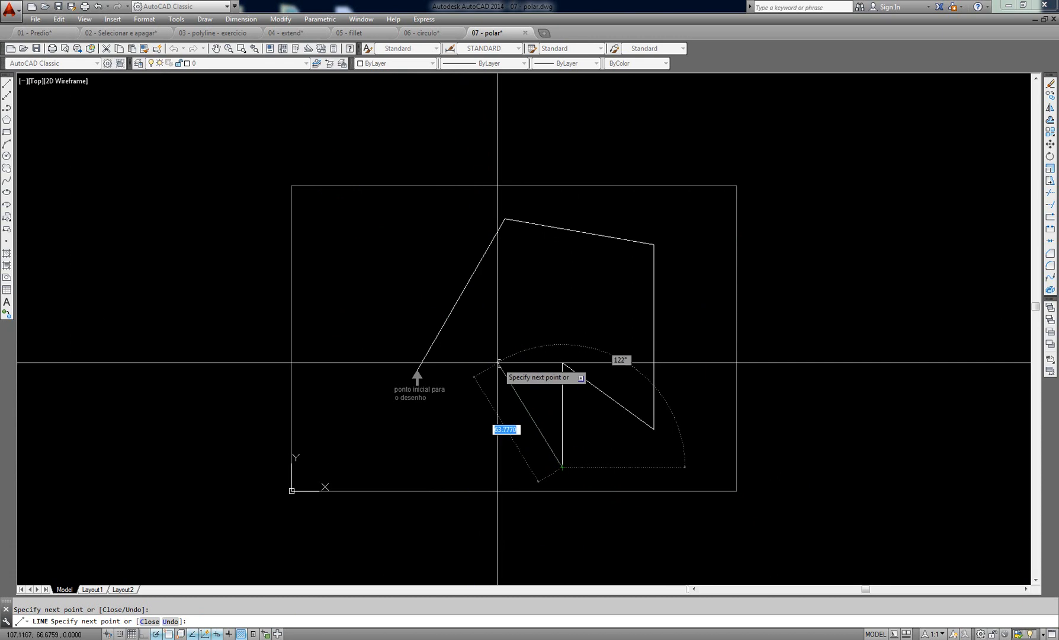
right_click(155, 633)
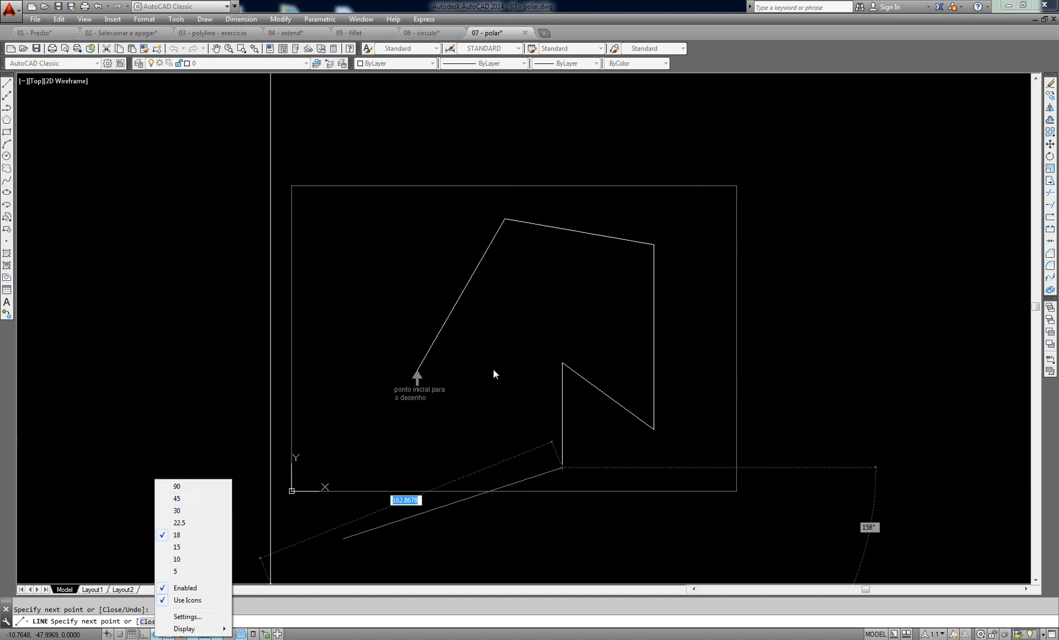
click(565, 427)
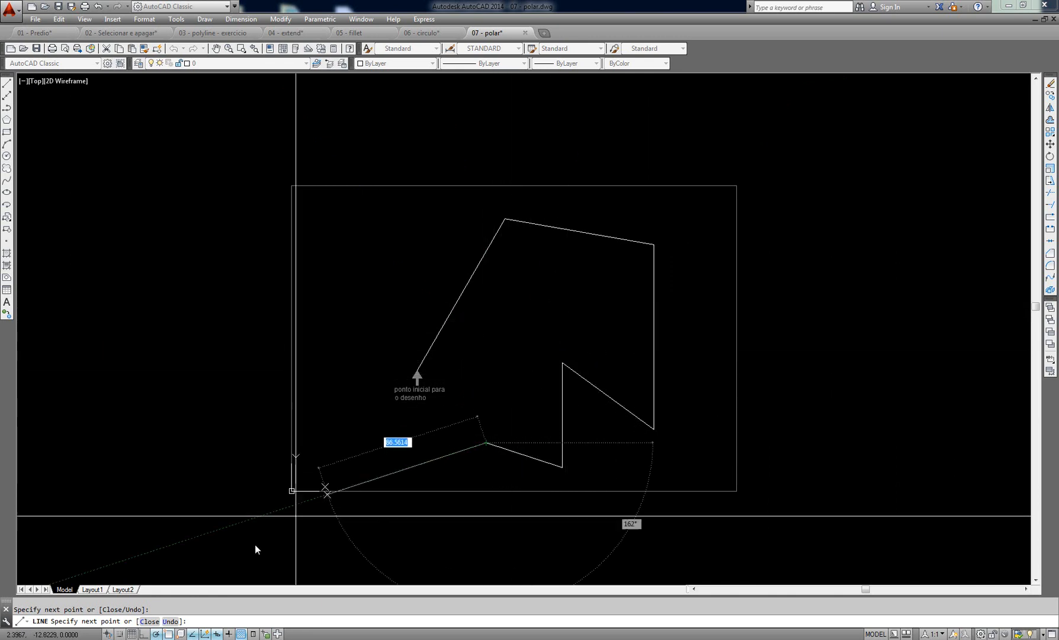
Step: Set the polar angle increment to 45°, try continuing the line diagonally down past the rectangle's lower edge, and undo that segment
right_click(157, 631)
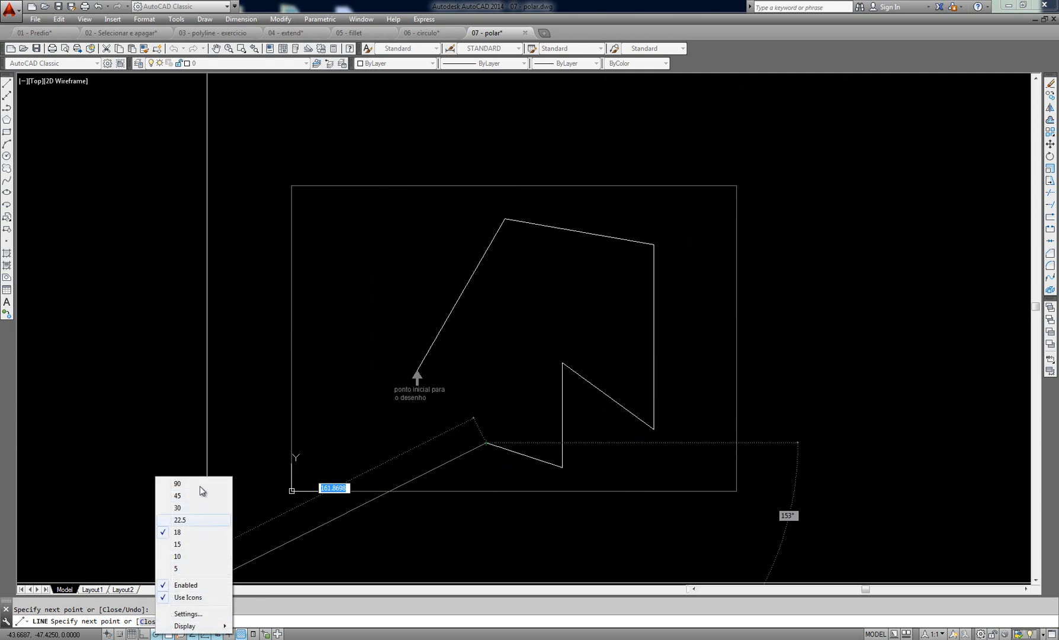
click(184, 497)
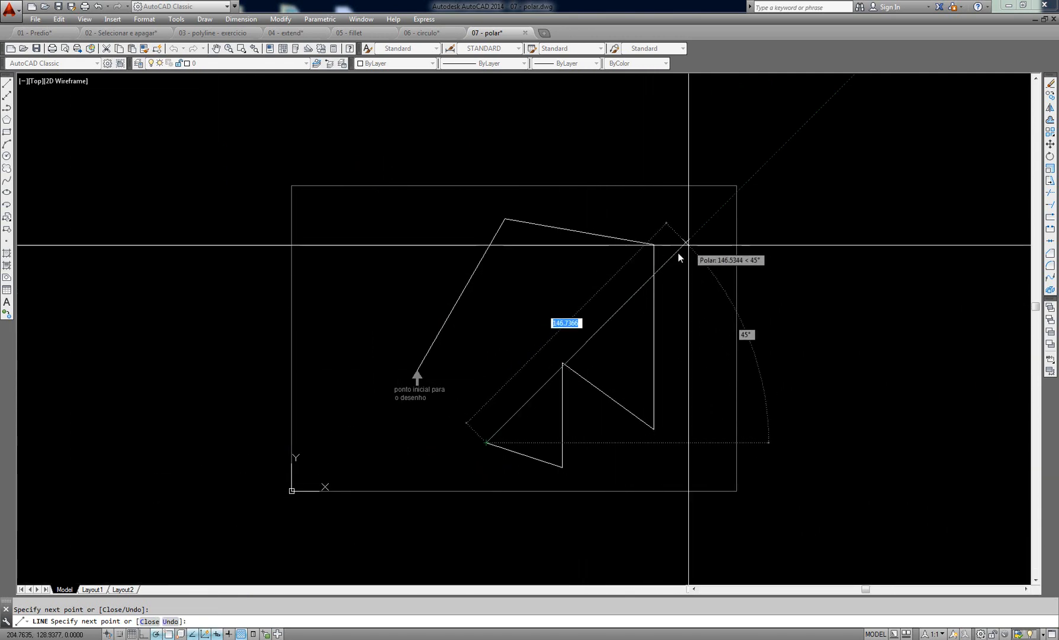
click(380, 546)
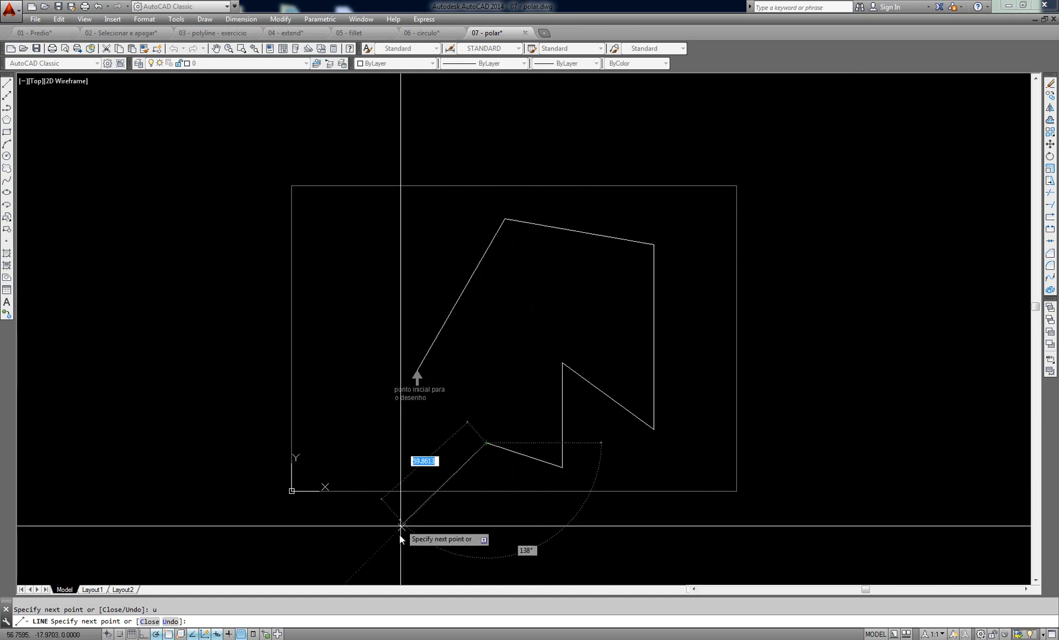
click(377, 551)
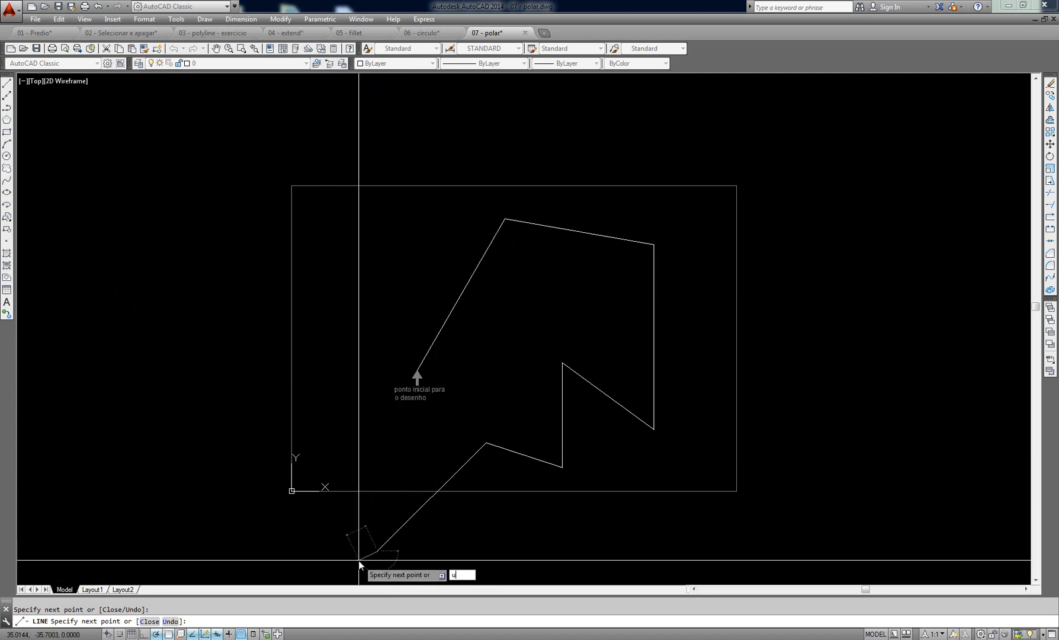
text(u)
key(Return)
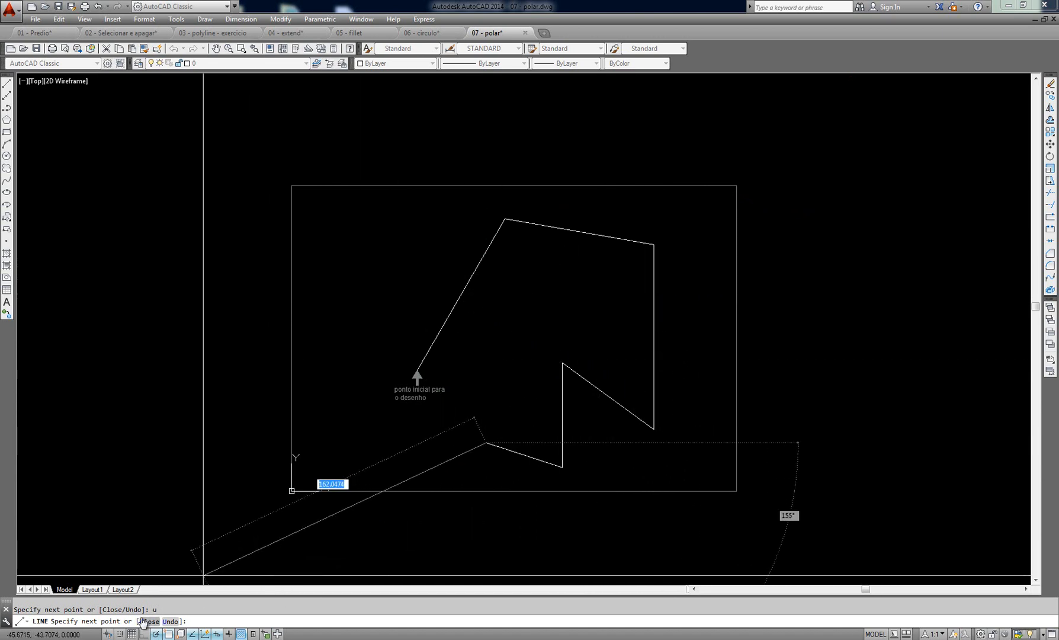
Step: Set the polar angle increment to 22.5° and continue the line steeply up into the shape, ending it at the starting point at the arrow tip
right_click(155, 634)
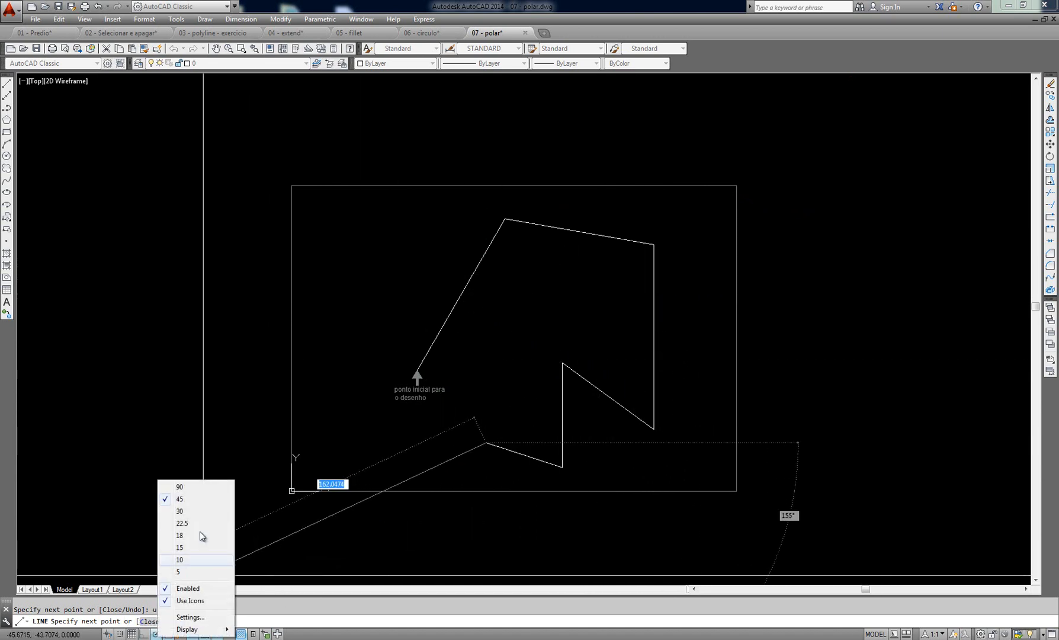
click(180, 534)
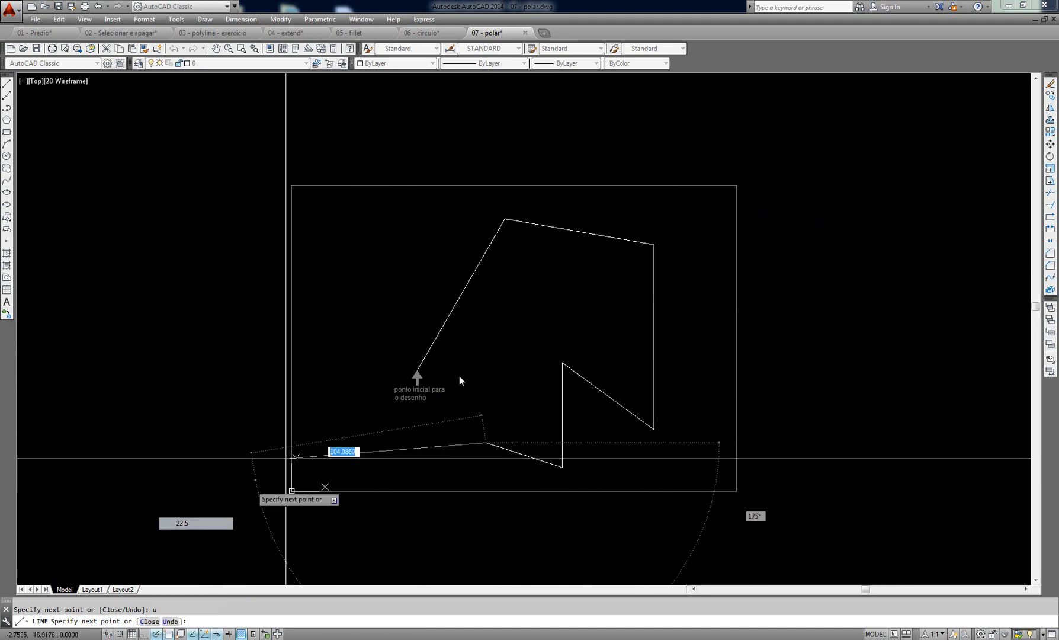
click(558, 270)
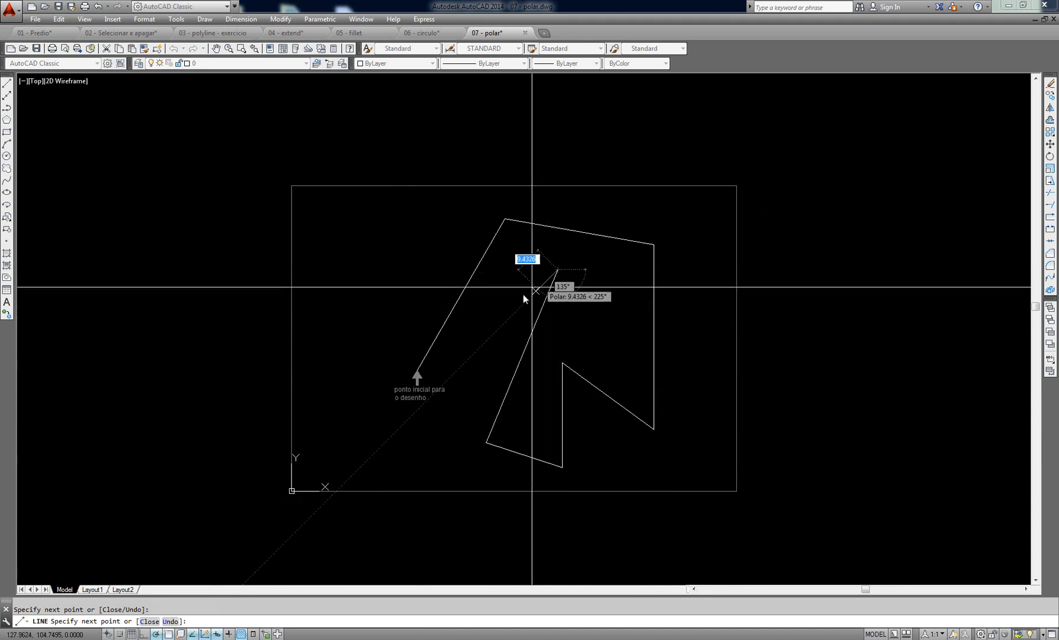
click(416, 370)
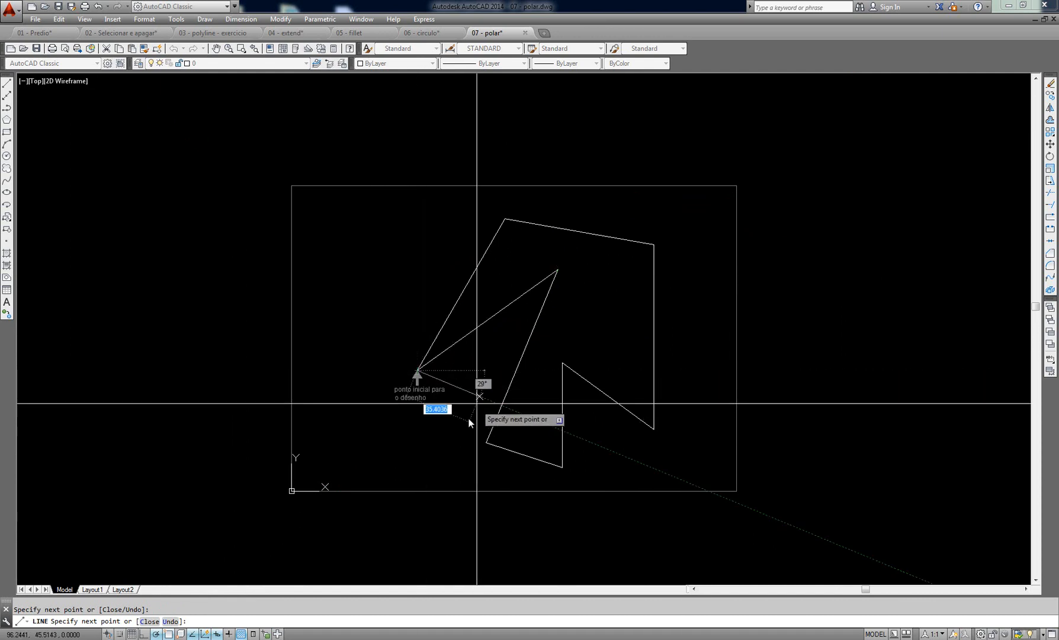
key(Return)
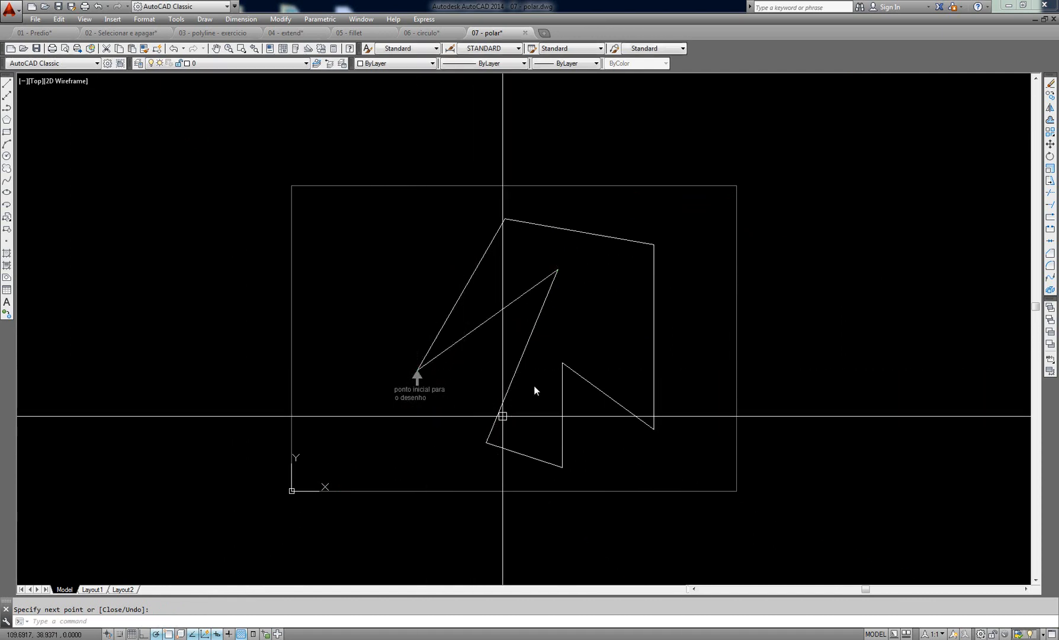
Step: Erase all the line segments drawn inside the rectangle, keeping the rectangle and the initial-point arrow
click(524, 362)
click(507, 304)
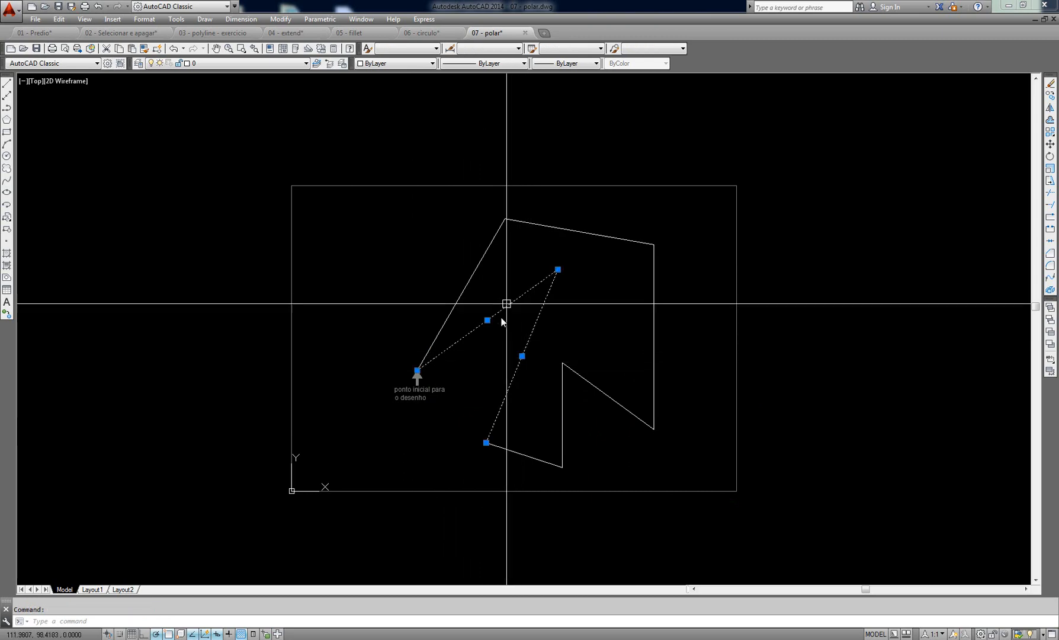
click(499, 331)
click(436, 294)
text(e)
key(Return)
click(682, 226)
click(510, 440)
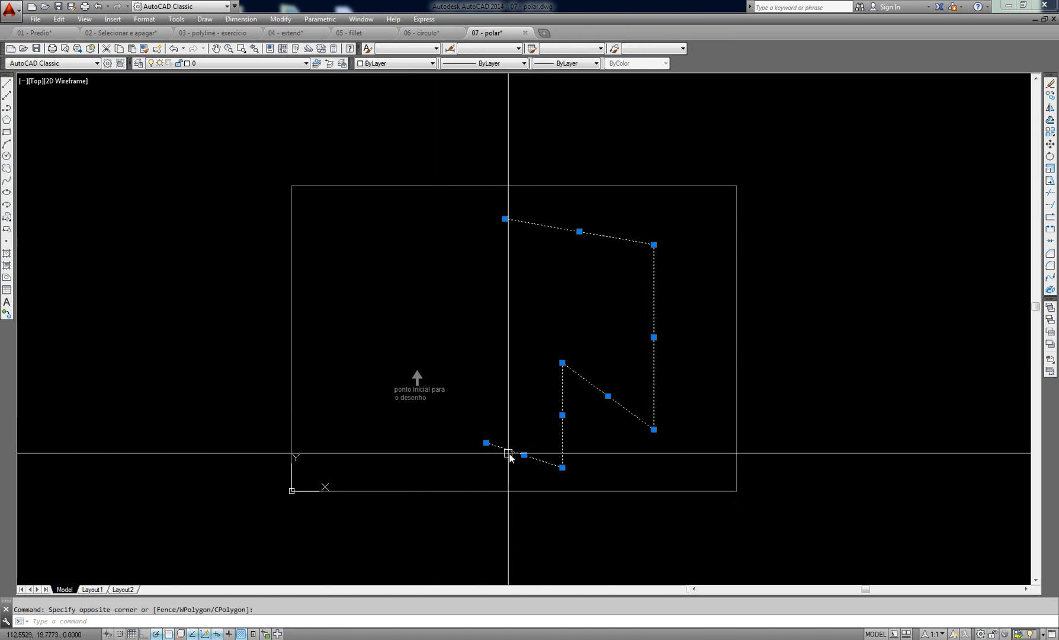
key(Delete)
Step: Draw a six-segment polyline from the arrow tip: steeply up, horizontal, 45° down to the right, vertically down, 45° up to the left, and back to the start
text(pl)
key(Return)
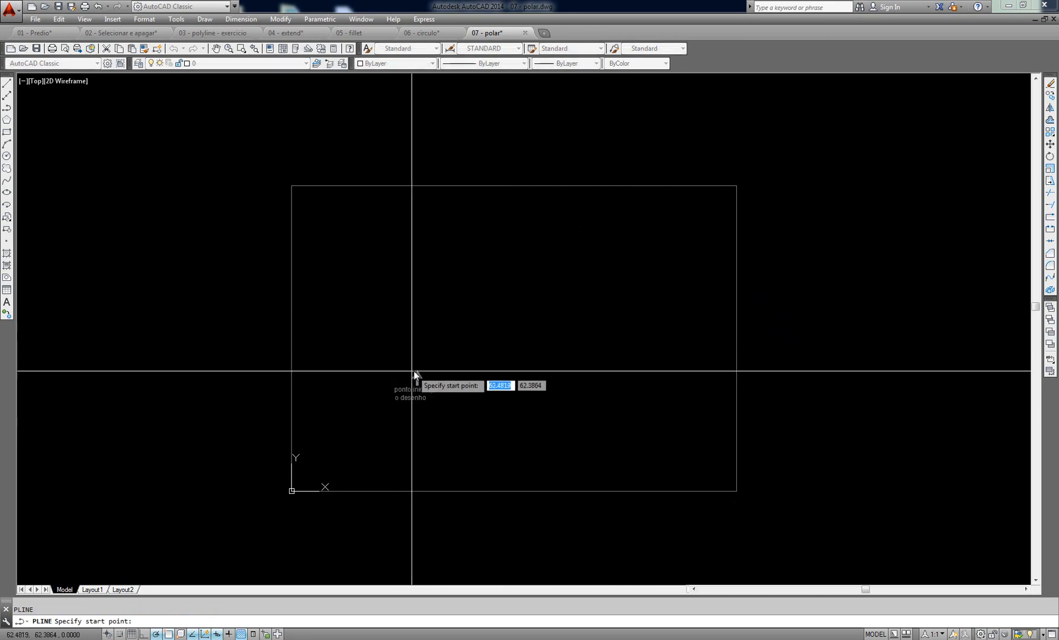
click(417, 371)
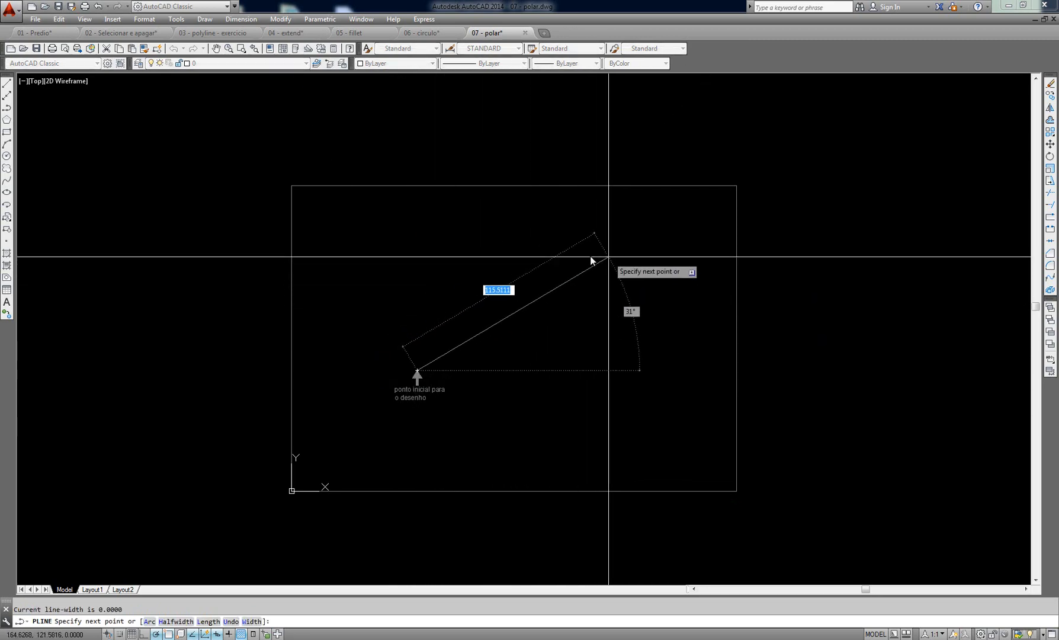
click(476, 225)
click(595, 226)
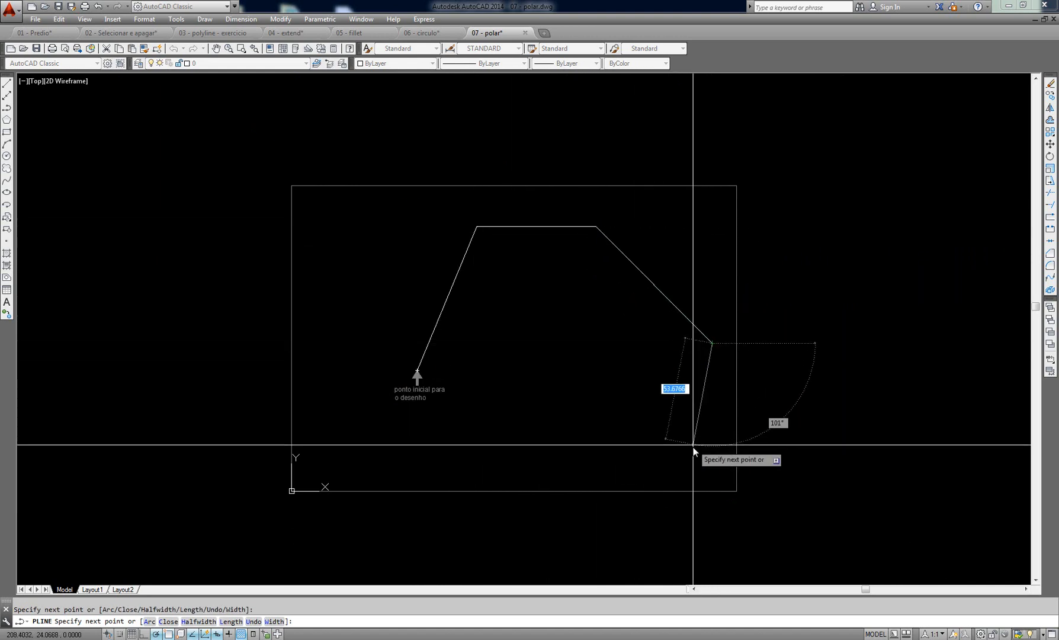
click(712, 463)
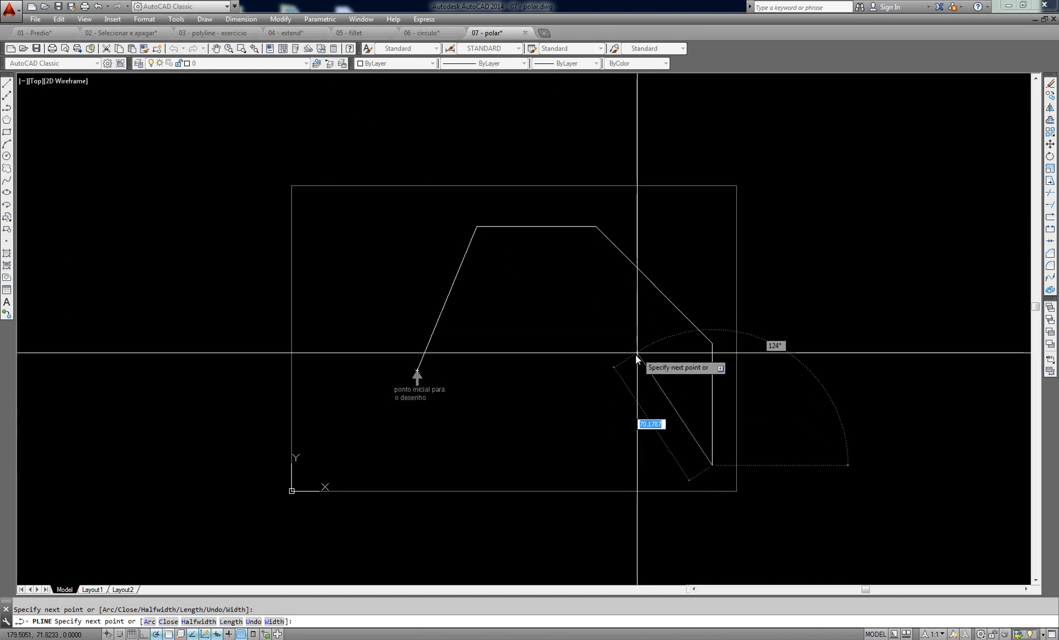
click(521, 275)
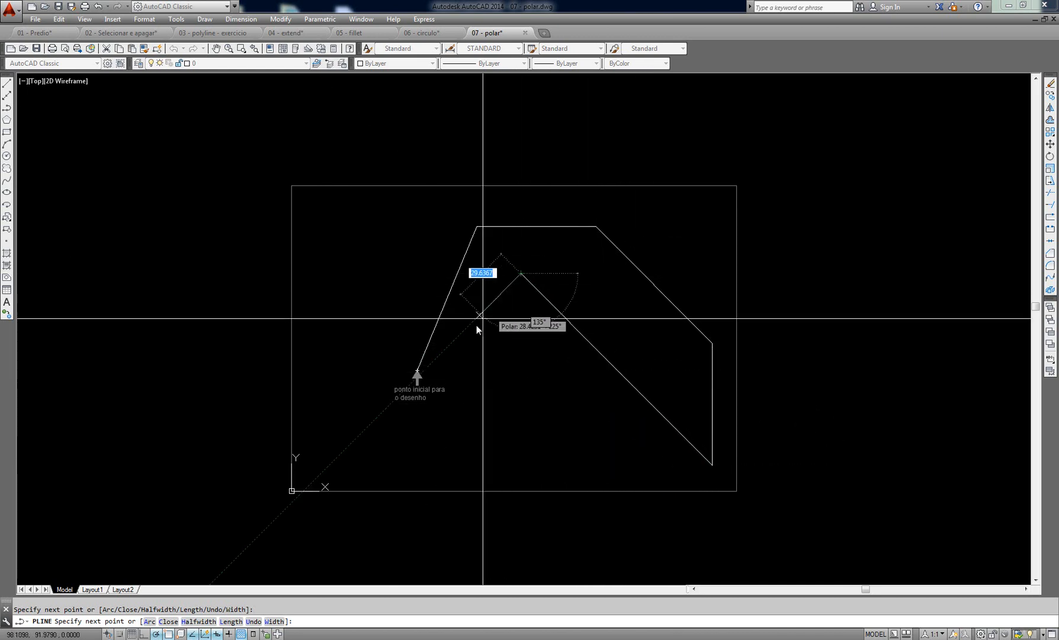
click(418, 370)
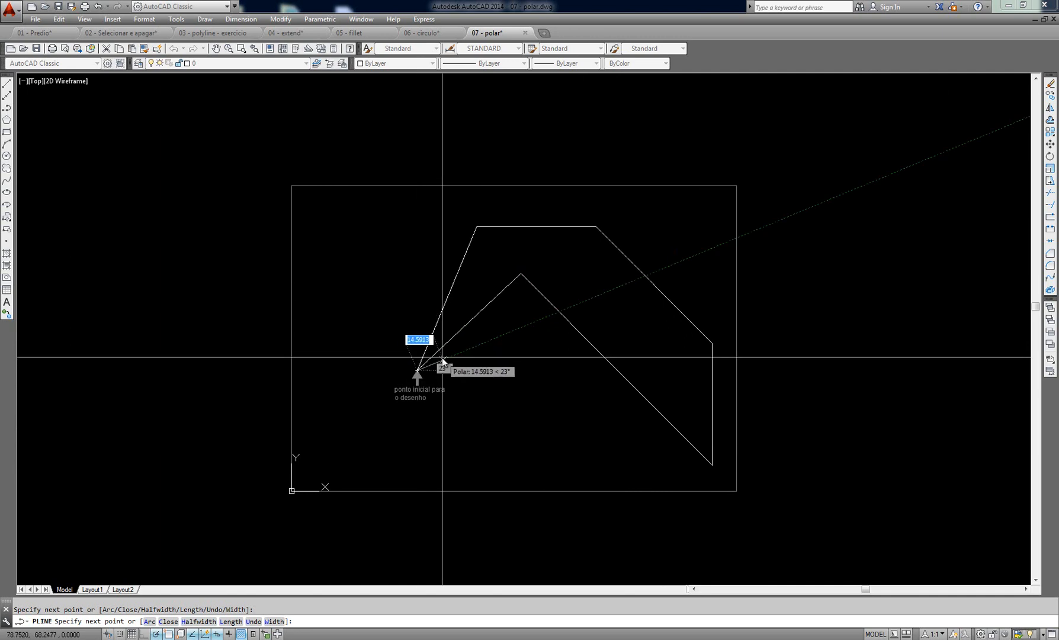
key(Return)
Step: Select the finished polyline to examine its segments as a single object
click(472, 320)
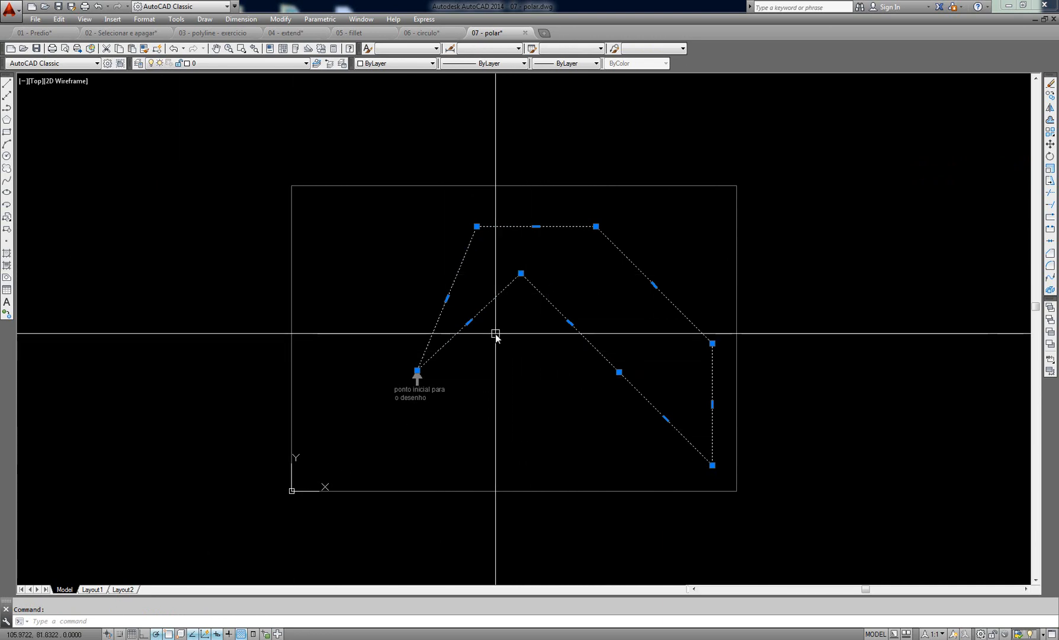
click(518, 344)
click(468, 313)
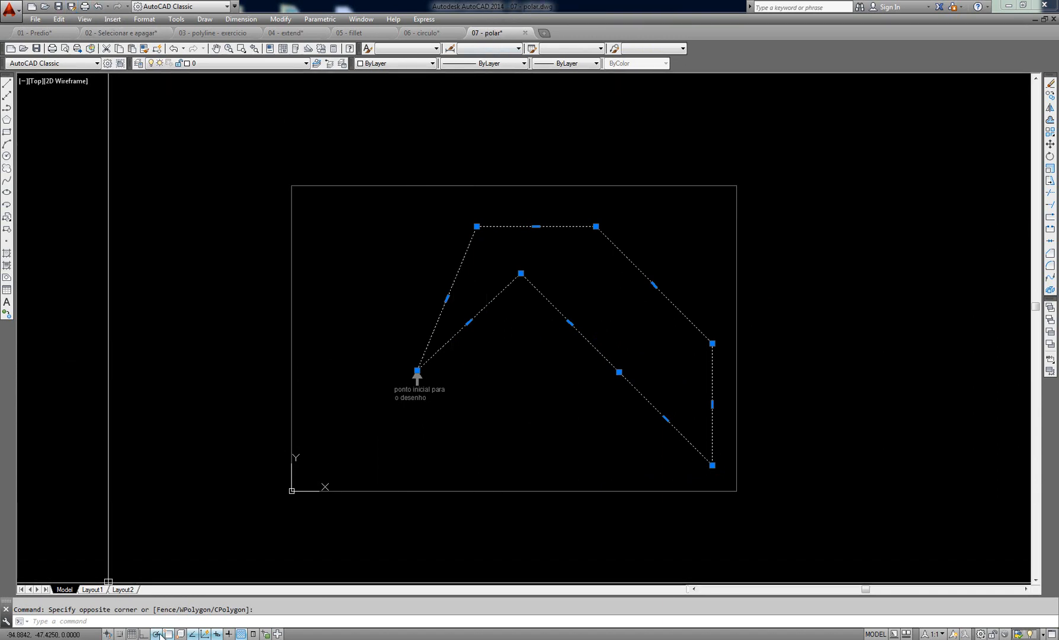
Step: Open the drawing 08- trim from the aula 02 folder
click(45, 7)
click(460, 318)
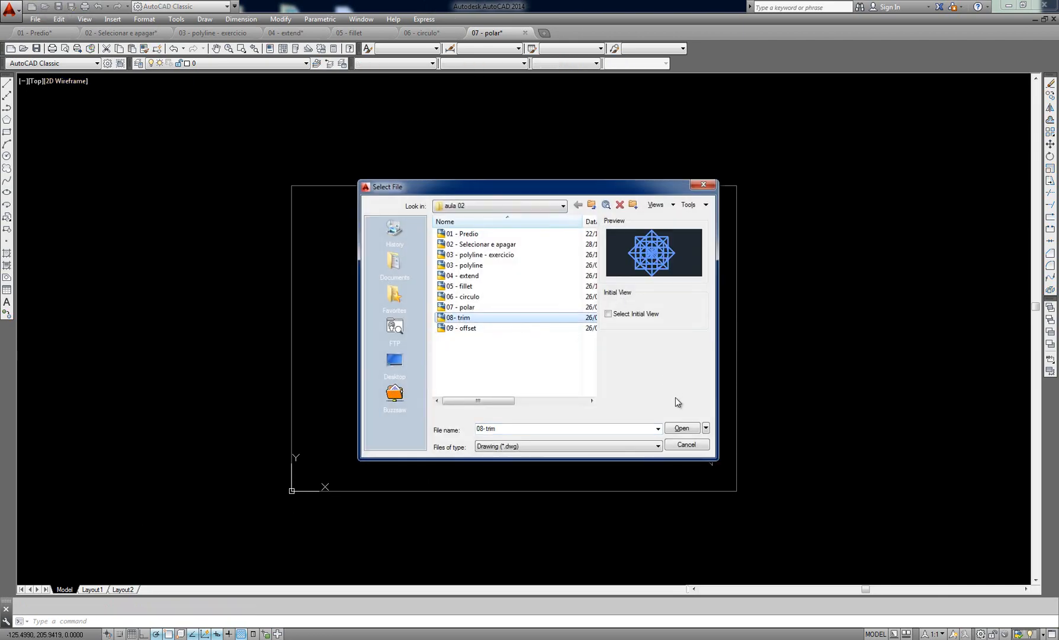
click(686, 431)
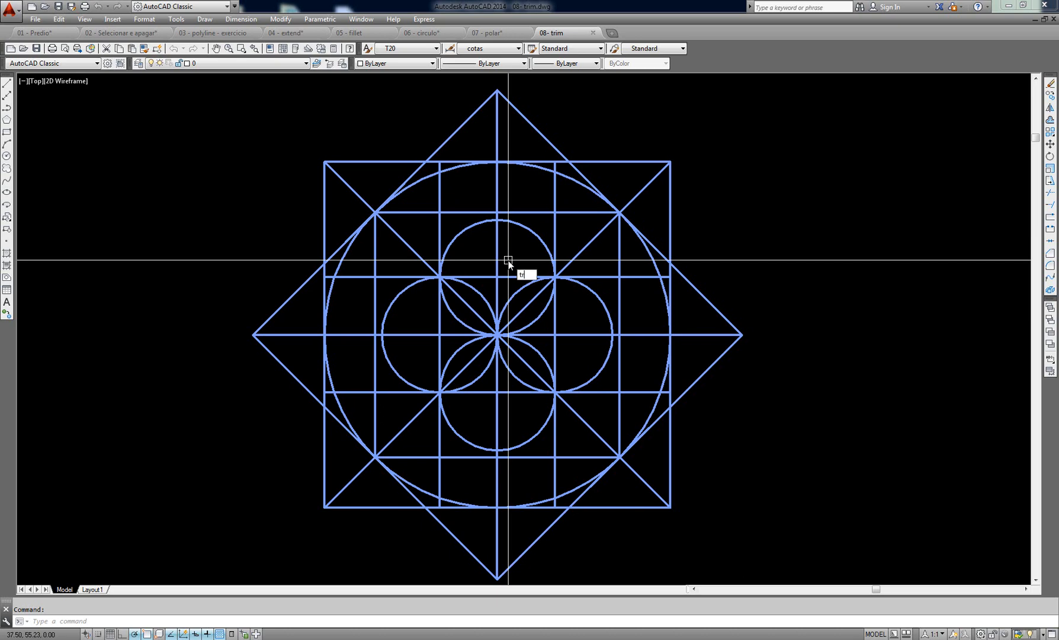
key(Return)
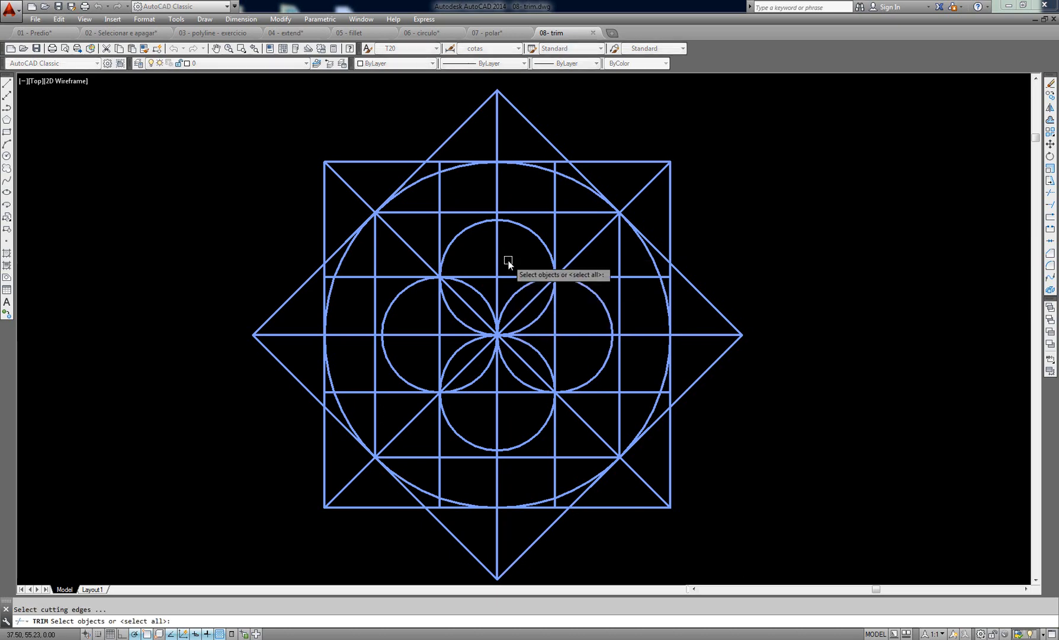
key(Return)
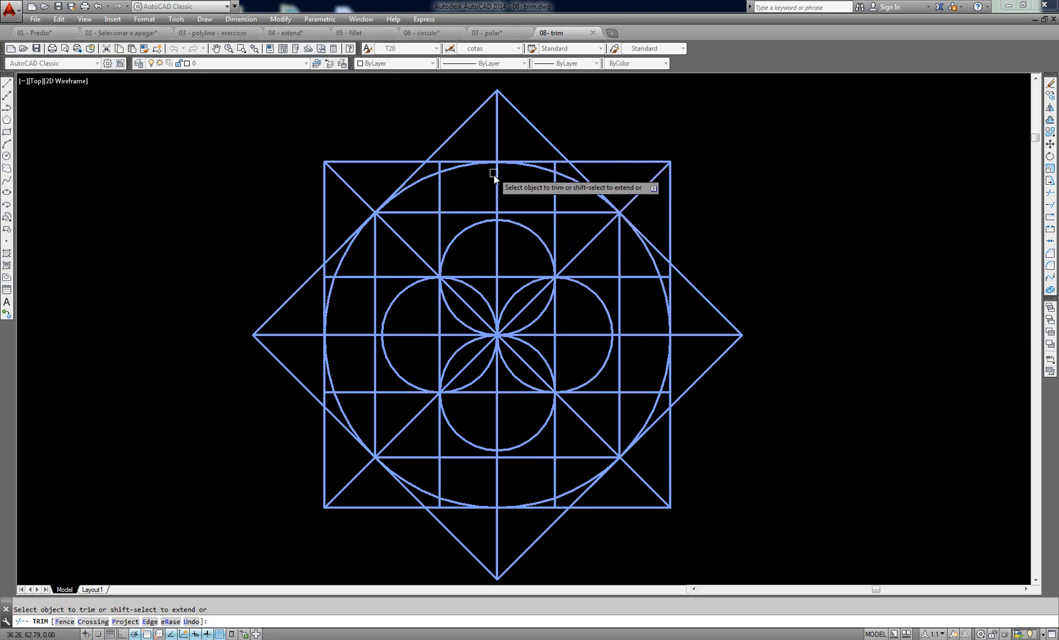
key(Escape)
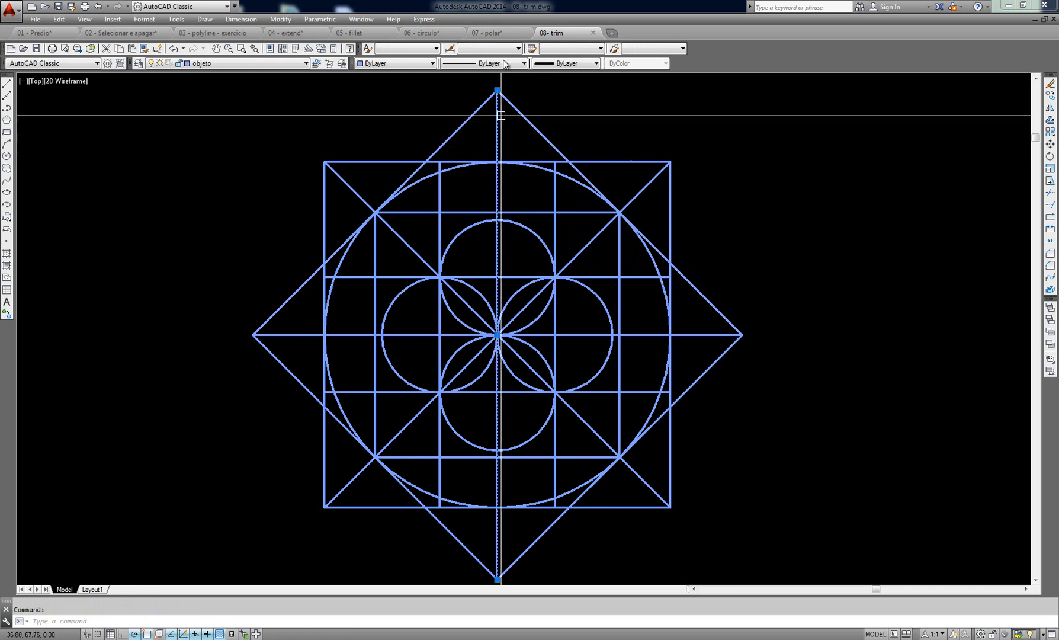
click(498, 169)
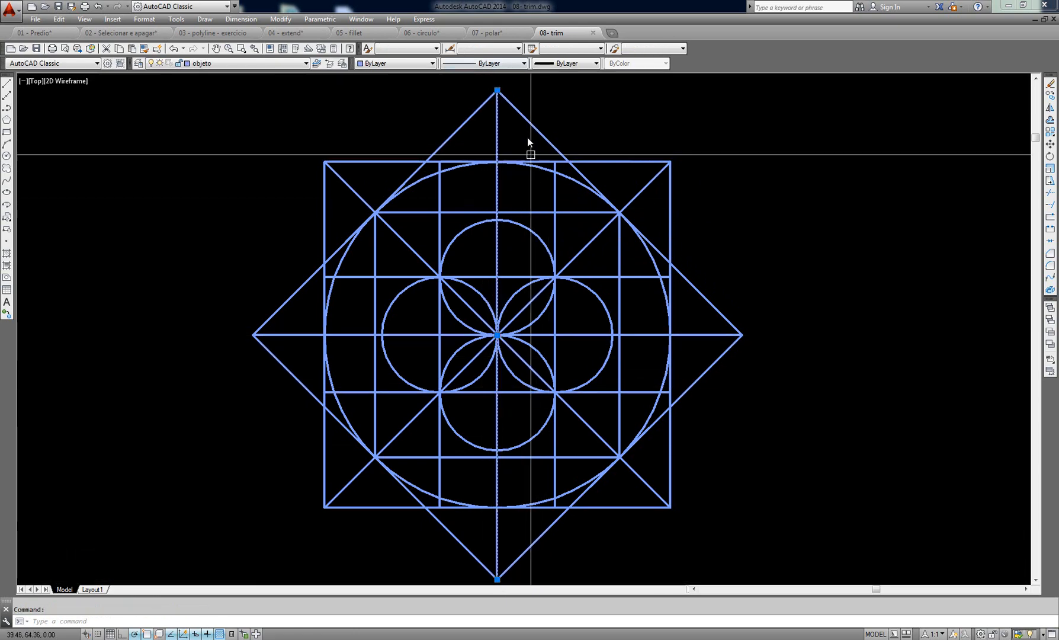
mouse_move(498, 91)
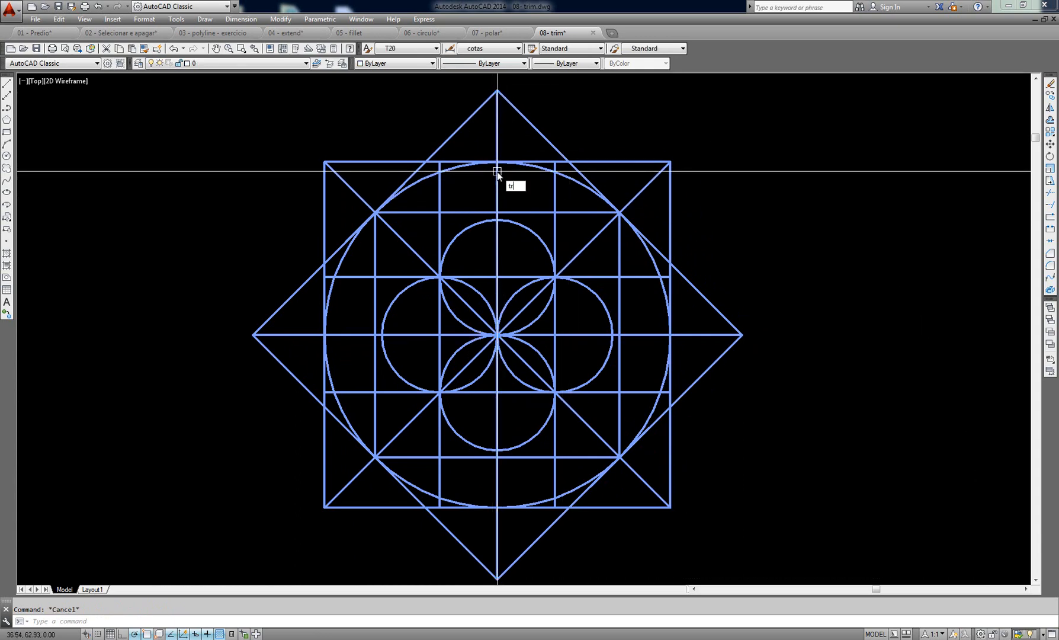
Step: Trim the vertical centre line between the large circle's top and the inner square's upper edge, with all objects as cutting edges
key(Return)
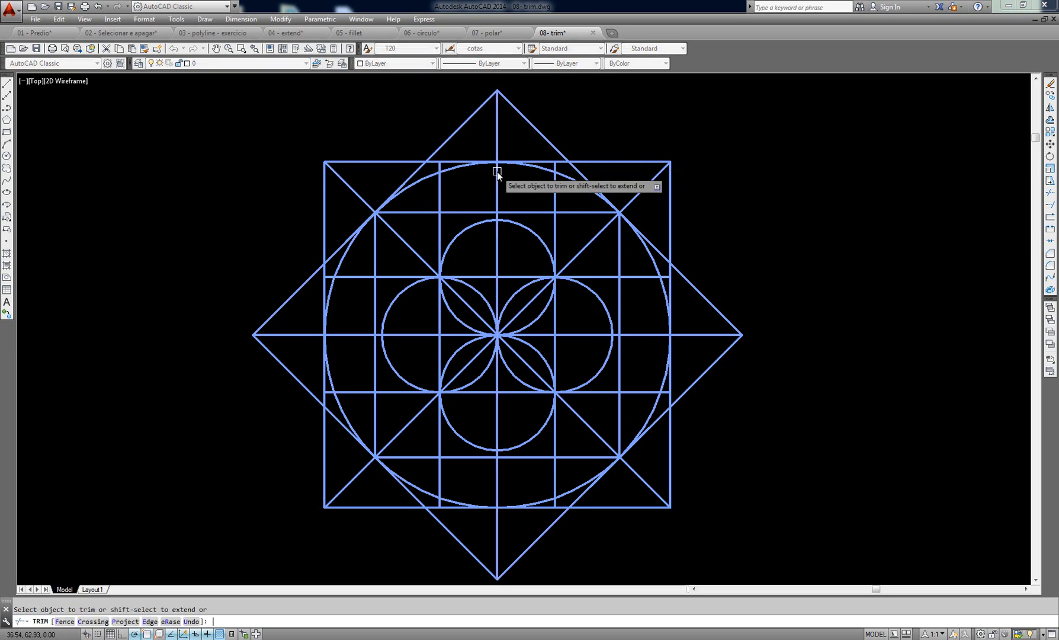
click(498, 171)
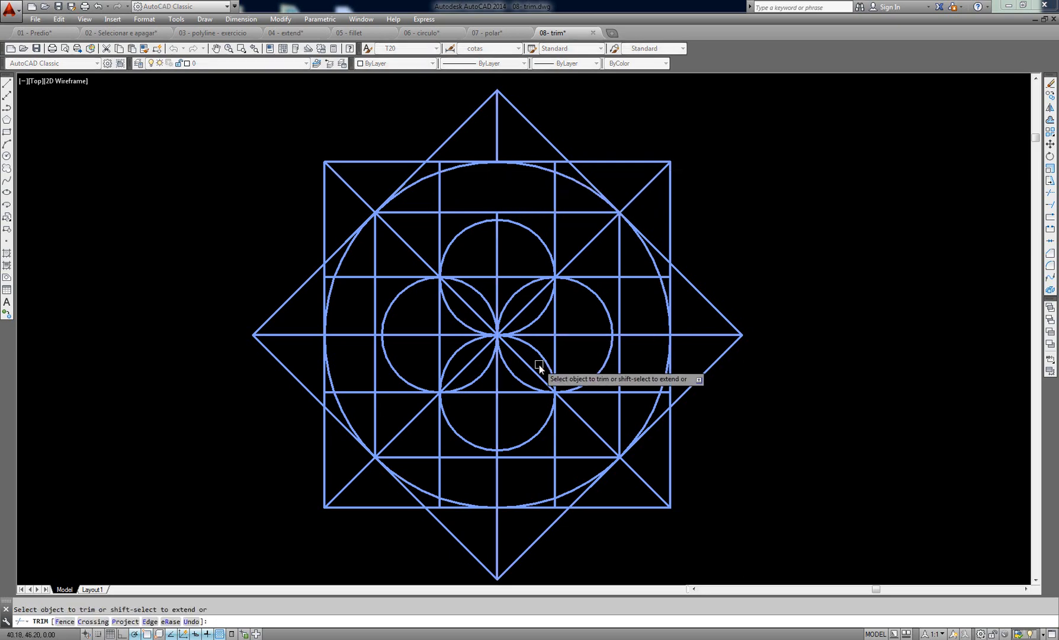
key(Return)
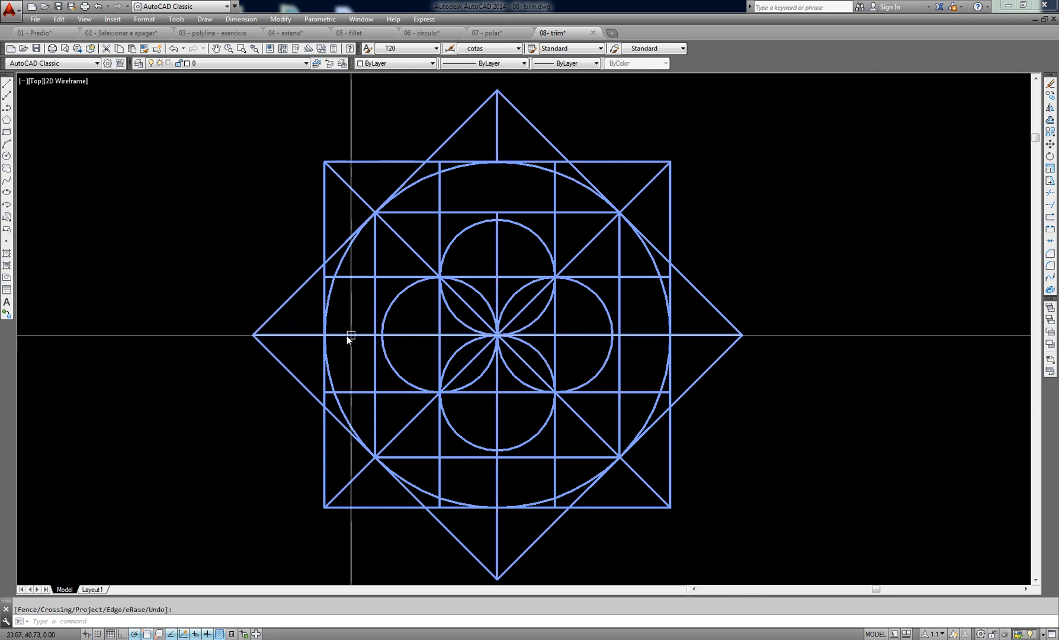
Step: Trim the horizontal centre line between the large circle's left side and the inner square's left edge, with all objects as cutting edges
text(tr)
key(Return)
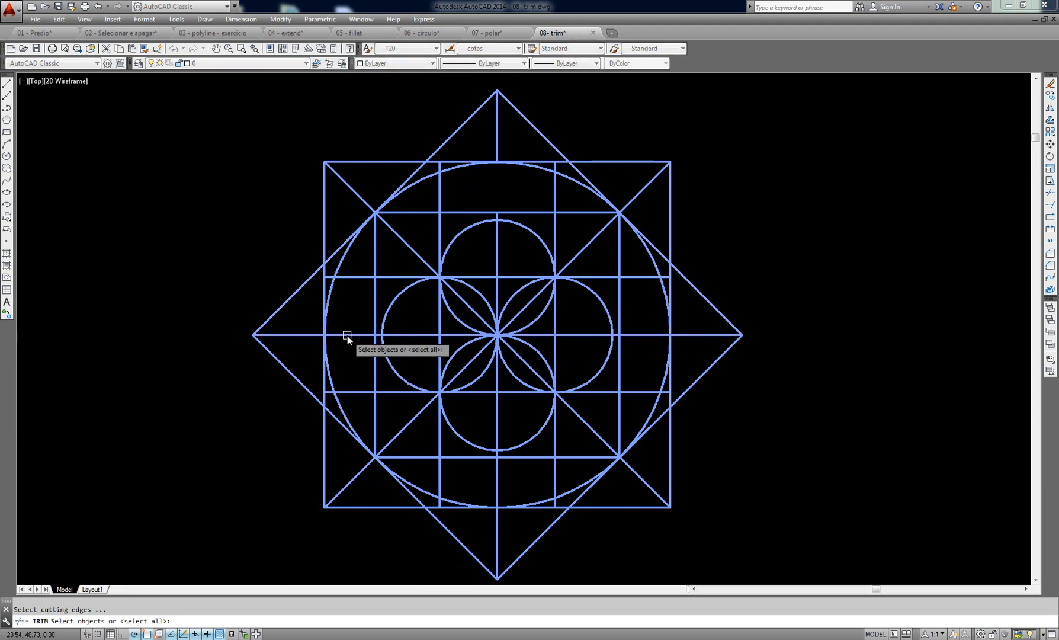
key(Return)
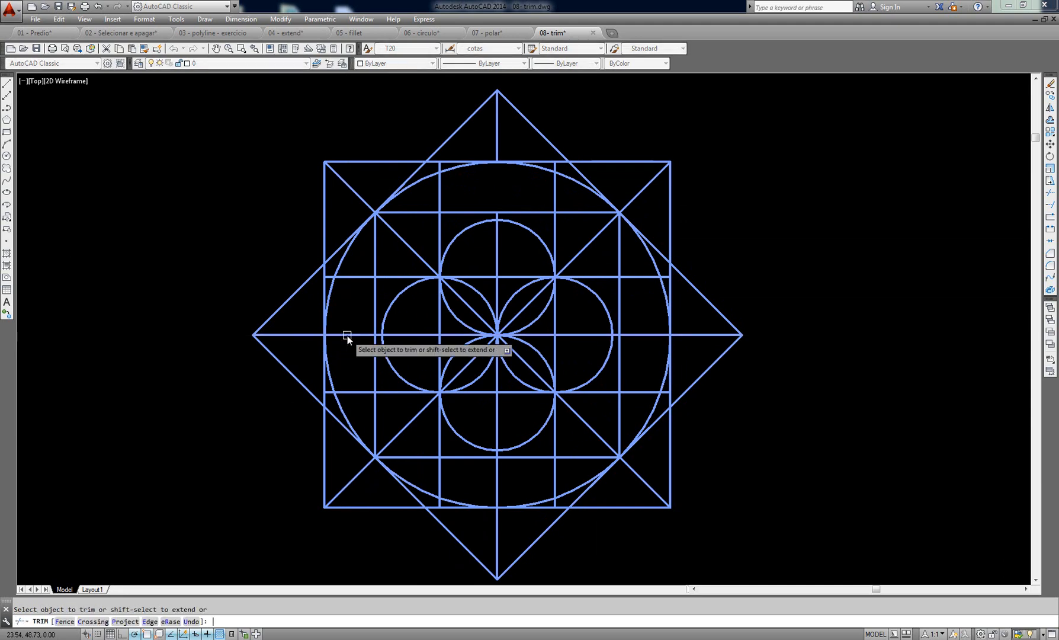
click(347, 335)
key(Return)
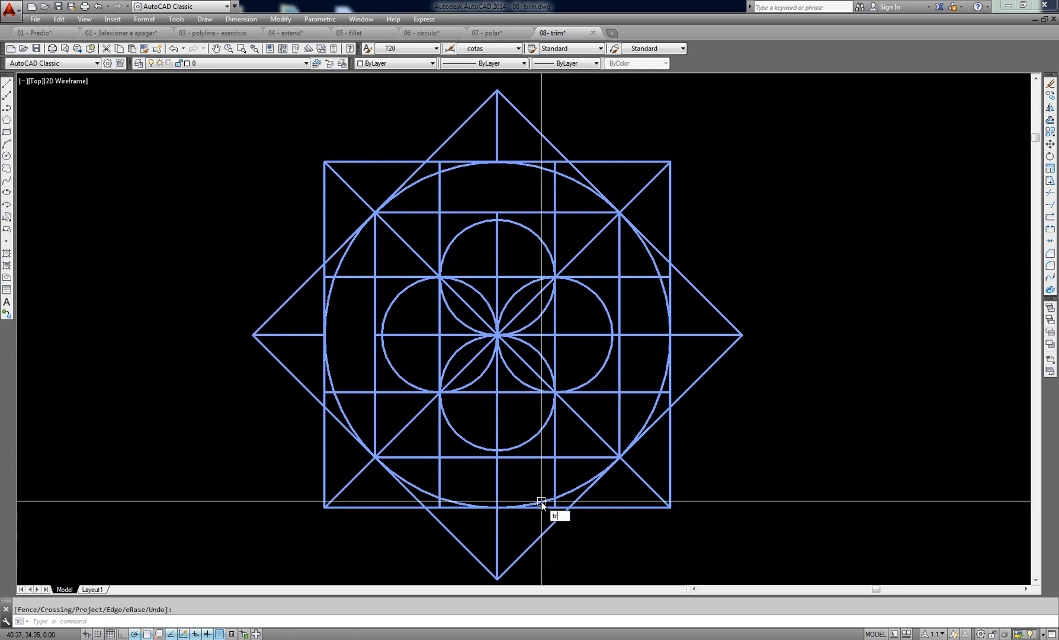
Step: Trim the vertical centre line between the inner square's lower edge and the large circle's bottom, with all objects as cutting edges
key(Return)
key(Return)
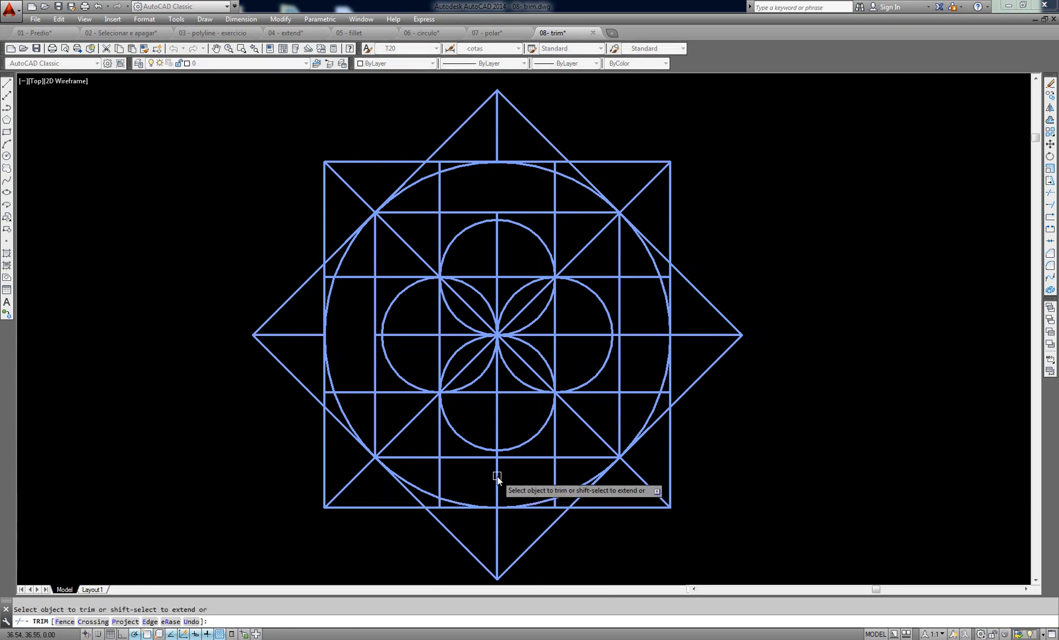
click(498, 476)
key(Return)
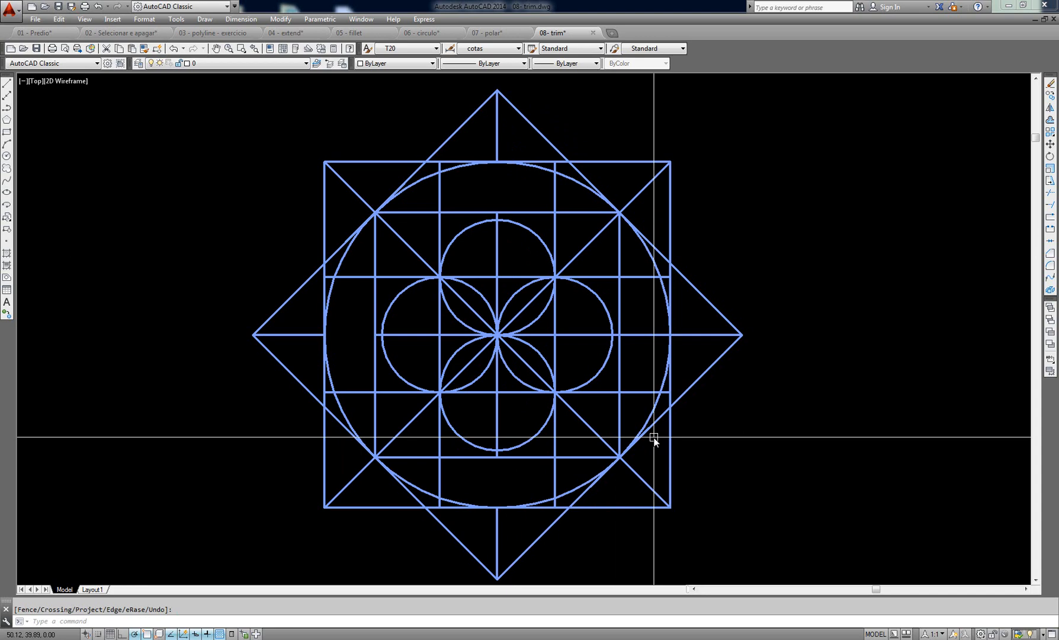
Step: Trim the horizontal centre line between the inner square's right edge and the large circle's right side, with all objects as cutting edges
key(Return)
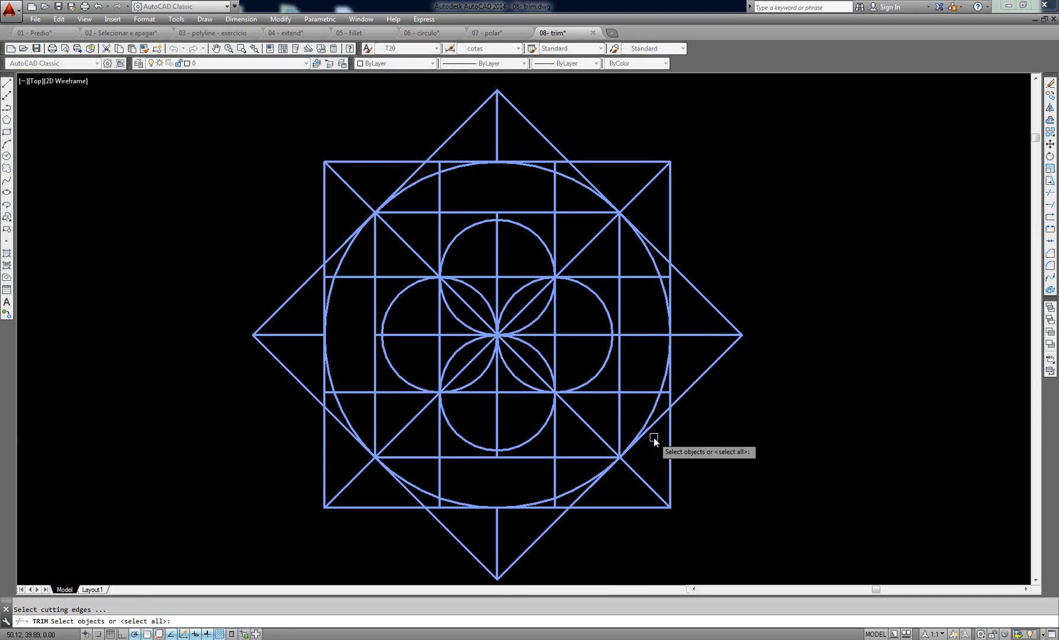
key(Return)
click(646, 334)
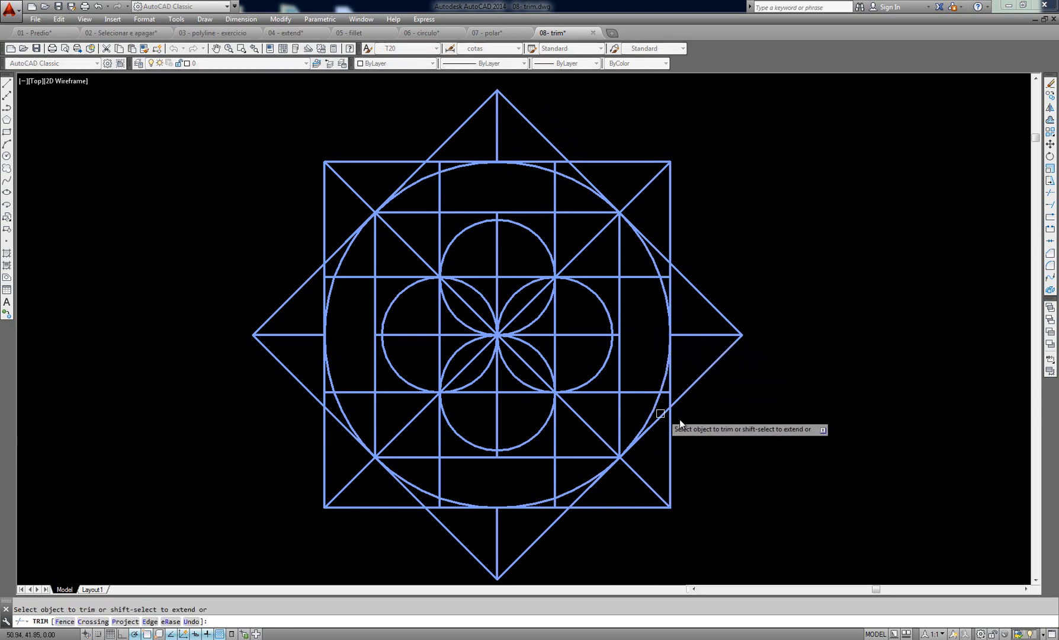
key(Return)
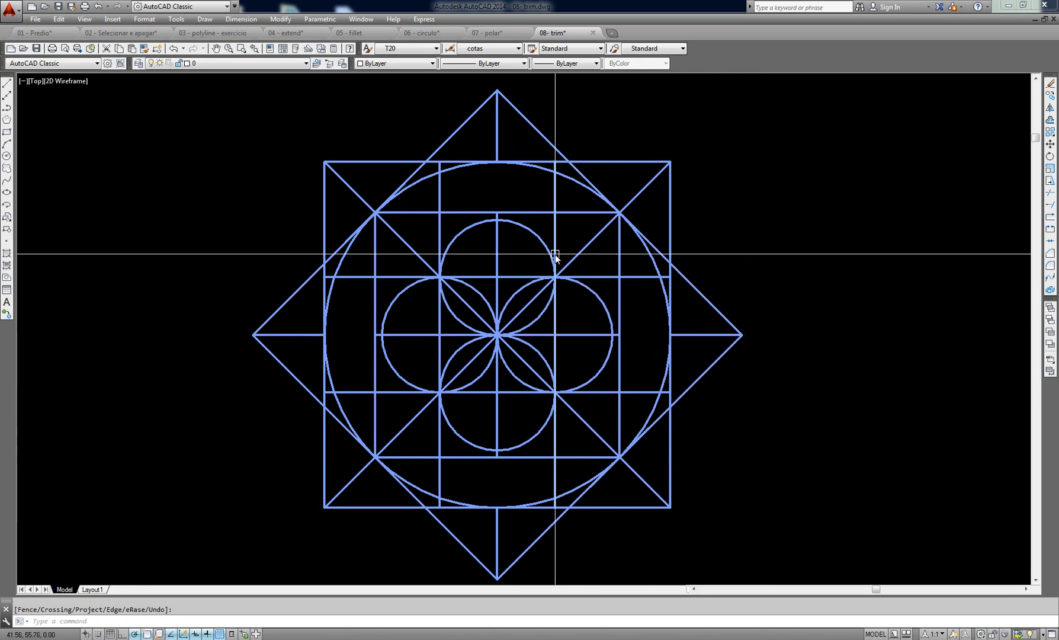
Step: Try erasing the vertical segment between the diamond's upper corner and the outer square's upper edge, and undo the erasure
click(497, 139)
middle_drag(528, 197, 524, 318)
scroll(506, 261, up, 4)
middle_drag(496, 245, 527, 271)
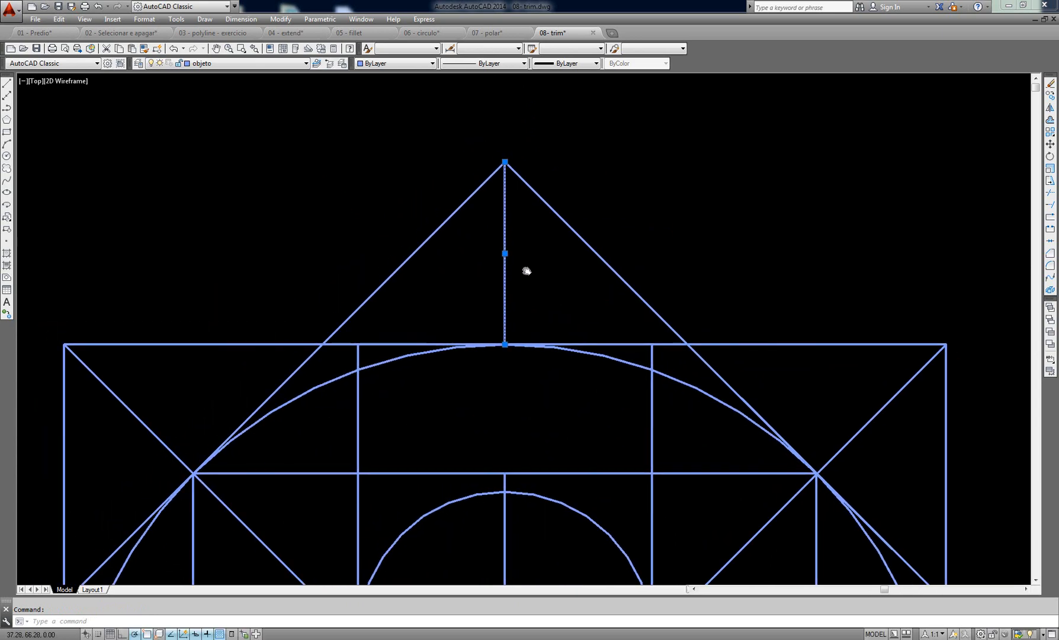
key(Escape)
click(525, 254)
click(488, 269)
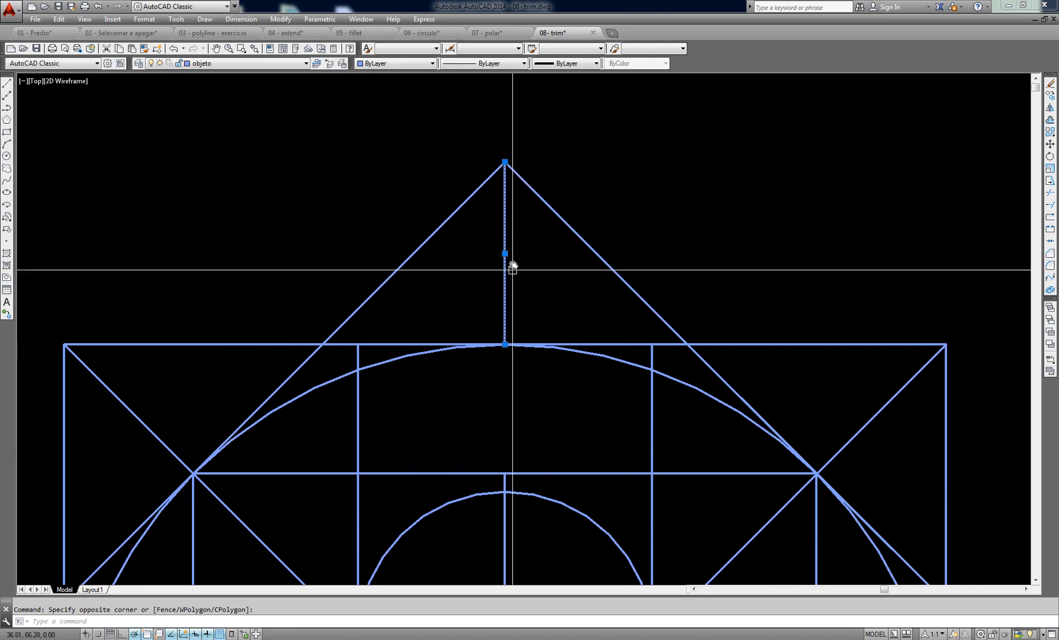
text(e)
key(Return)
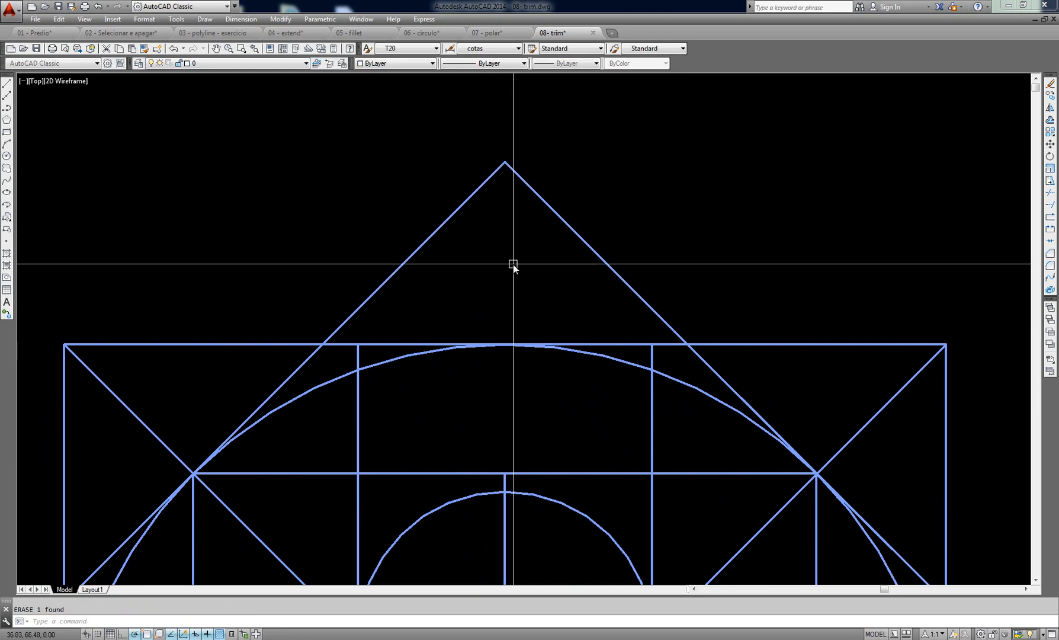
key(ctrl+z)
key(Escape)
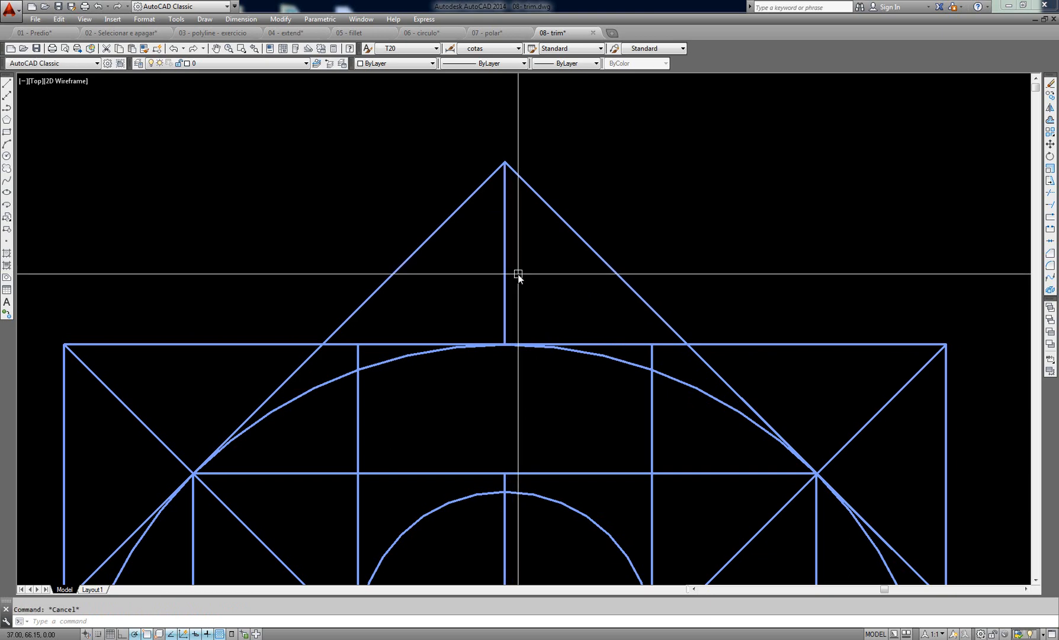
Step: Stretch the lower end of the diamond's upper vertical segment slightly below the outer square's upper edge
key(Return)
key(Return)
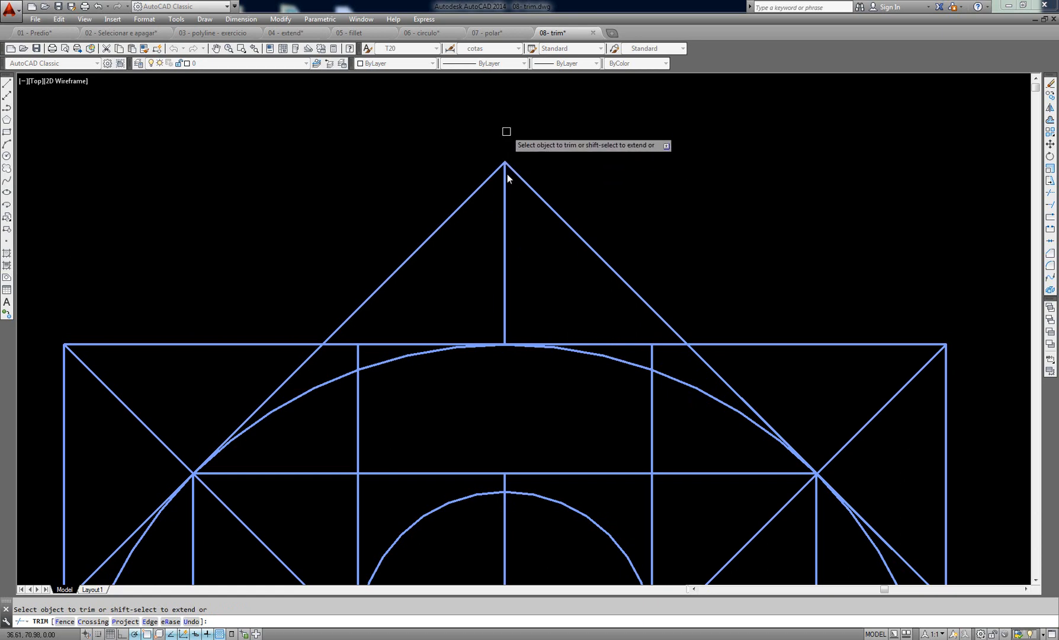
key(Escape)
click(505, 211)
click(490, 222)
click(493, 213)
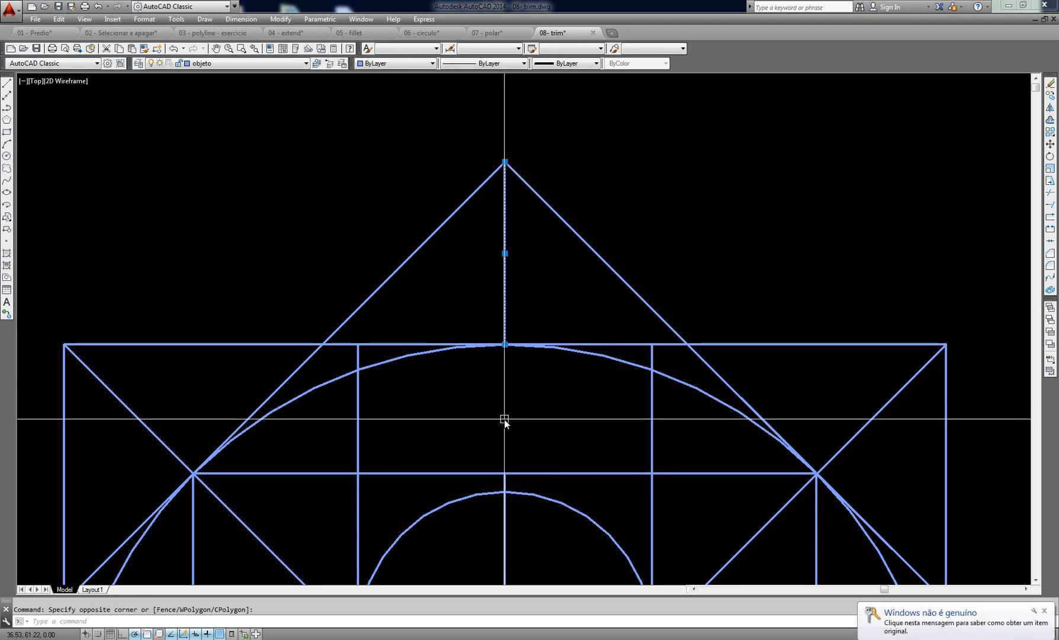
click(505, 345)
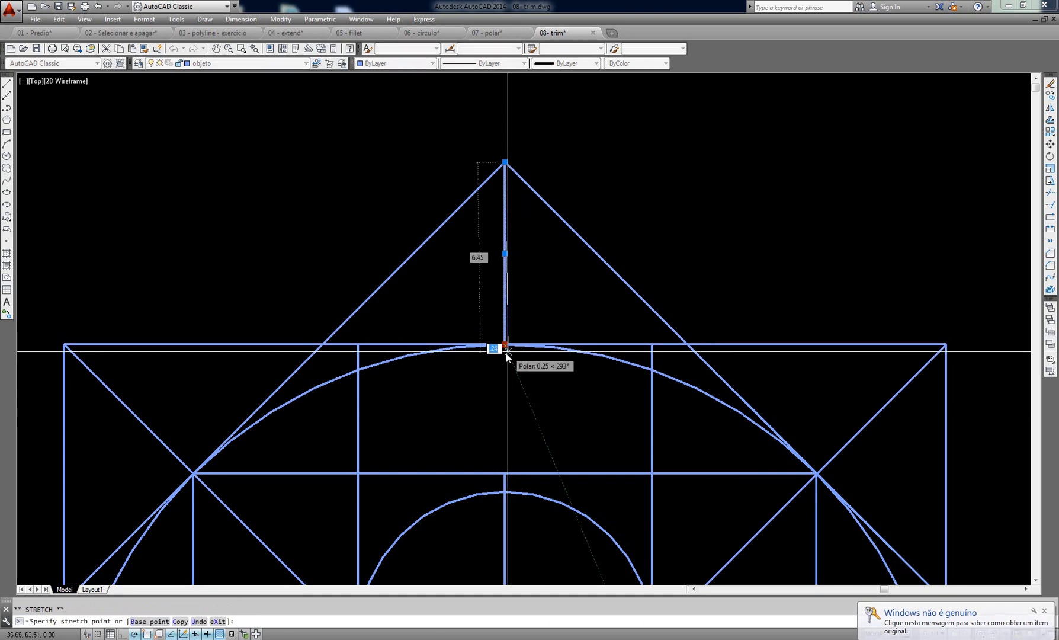
scroll(504, 351, up, 2)
key(Escape)
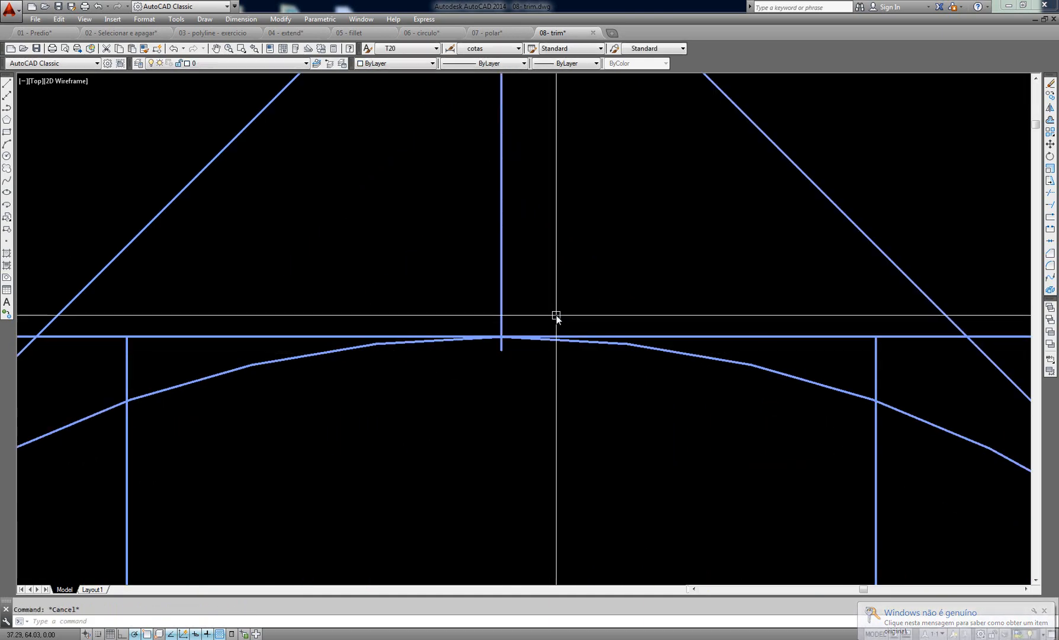
Step: Trim the diamond's upper vertical segment above the outer square's upper edge, with all objects as cutting edges
scroll(556, 315, down, 2)
middle_drag(553, 313, 529, 346)
text(tr)
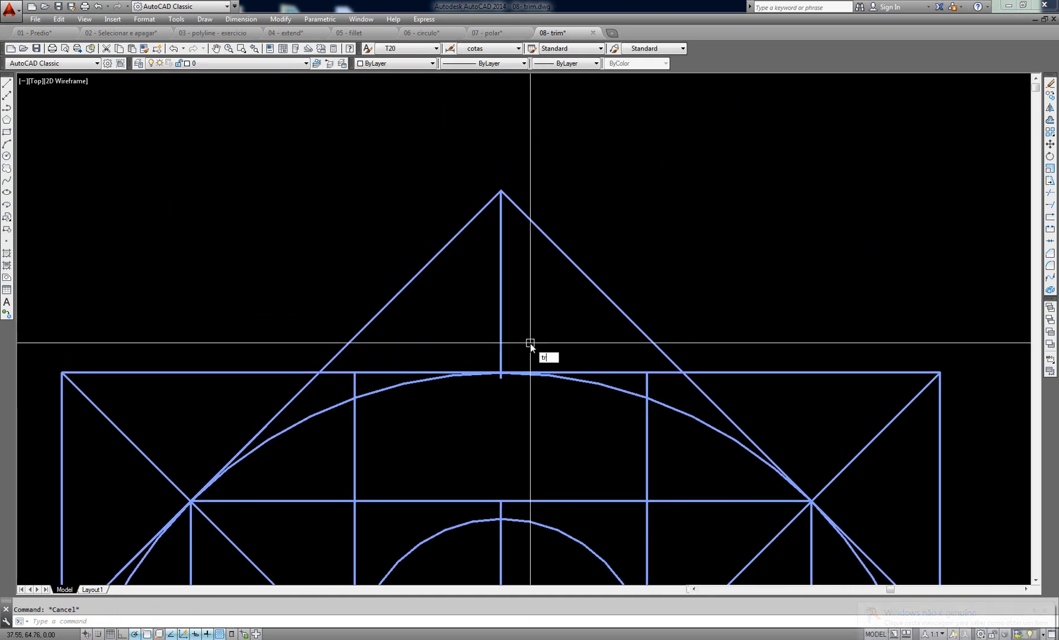
key(Return)
key(Return)
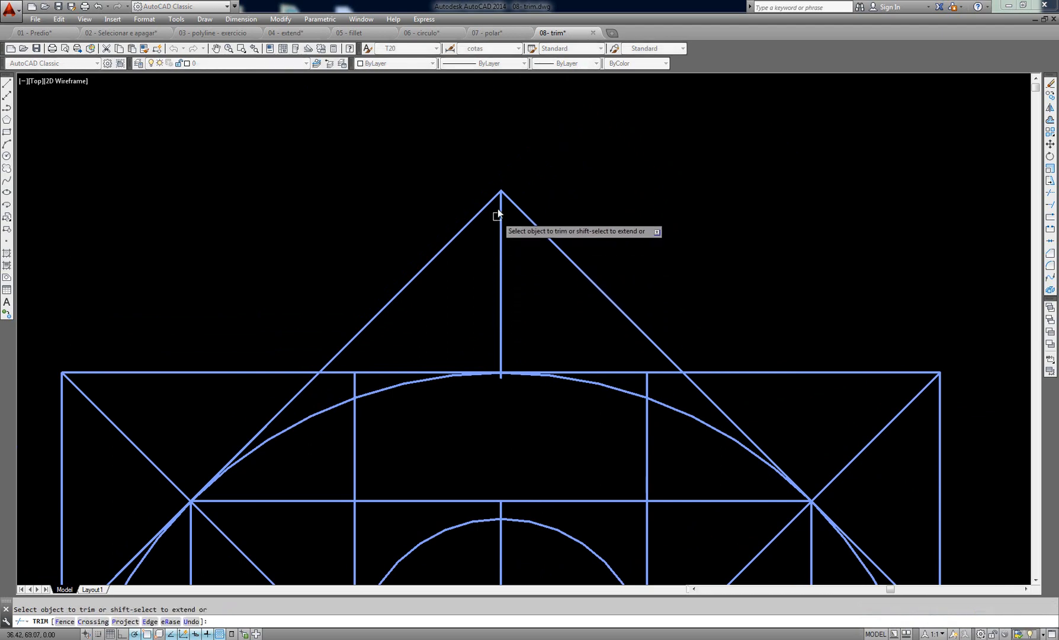
click(500, 268)
scroll(497, 373, up, 5)
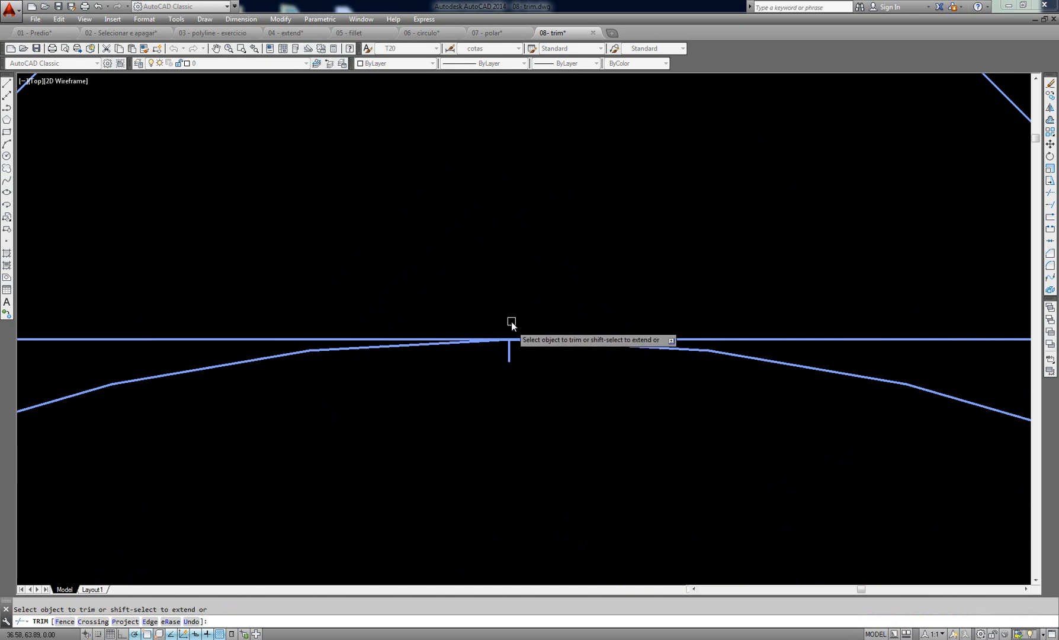
key(Return)
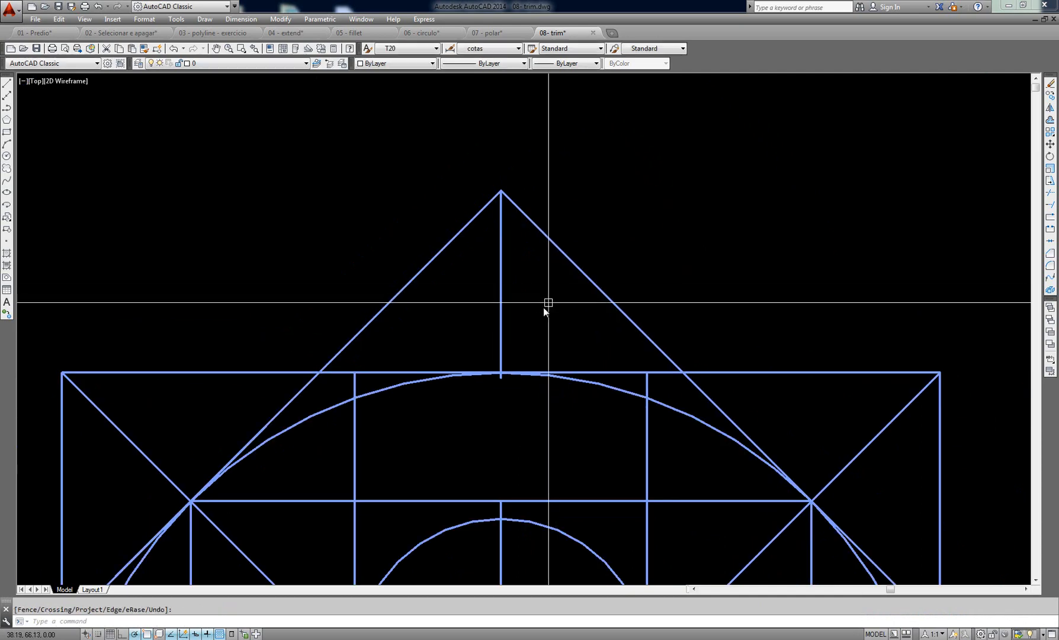
Step: Undo the trim and the stretch of the diamond's upper vertical segment
key(Return)
key(Return)
key(Escape)
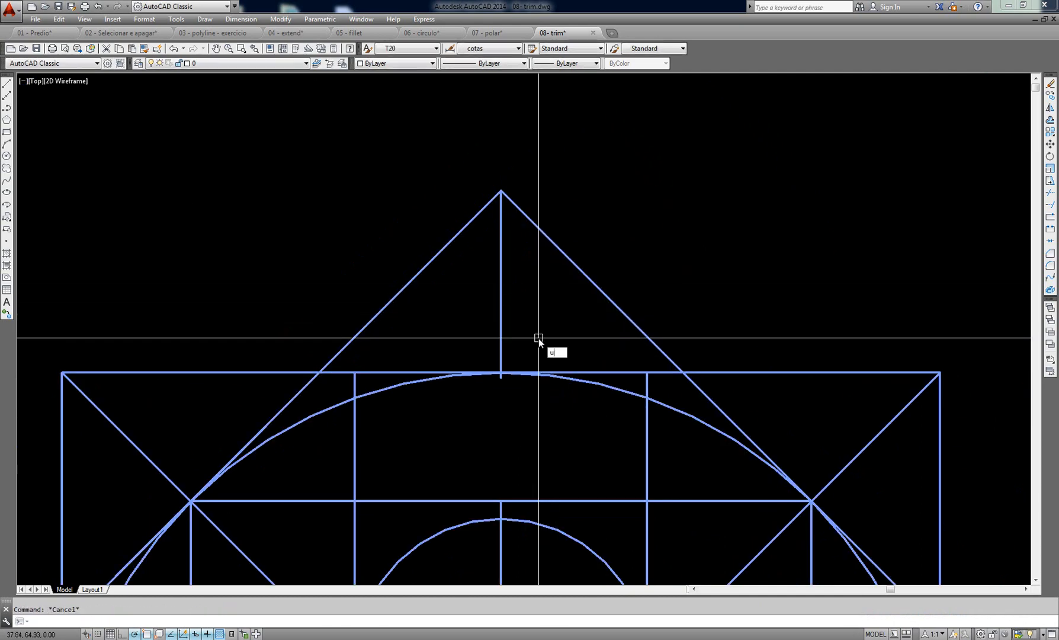
key(ctrl+z)
key(ctrl+z)
key(ctrl+z)
key(ctrl+z)
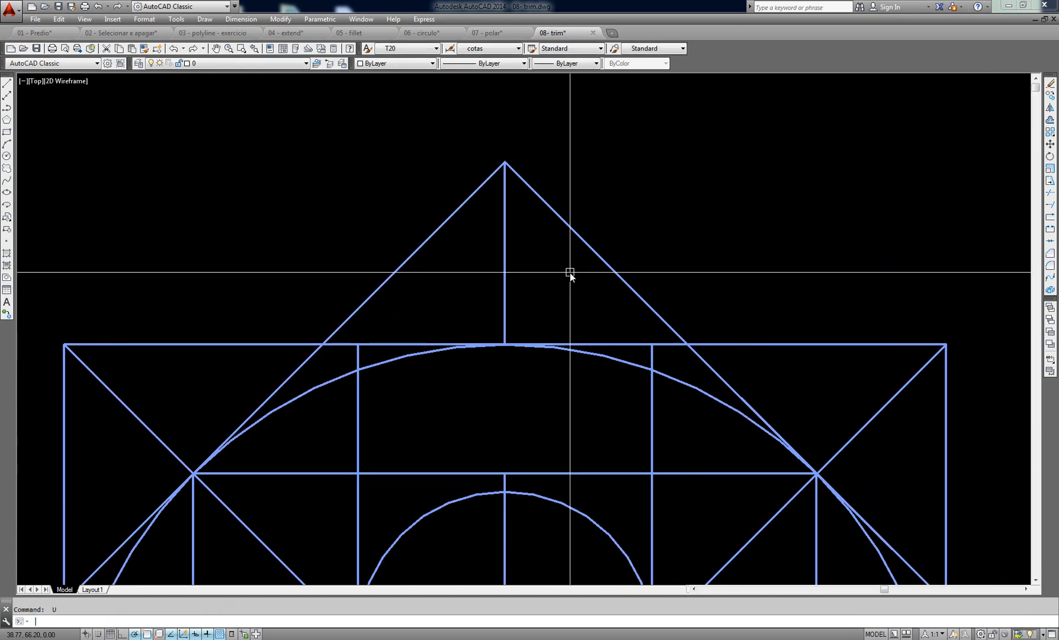
Step: Examine the leftover centre-line segments at the diamond's upper and left corners by selecting them, then clear the selection
scroll(537, 208, up, 2)
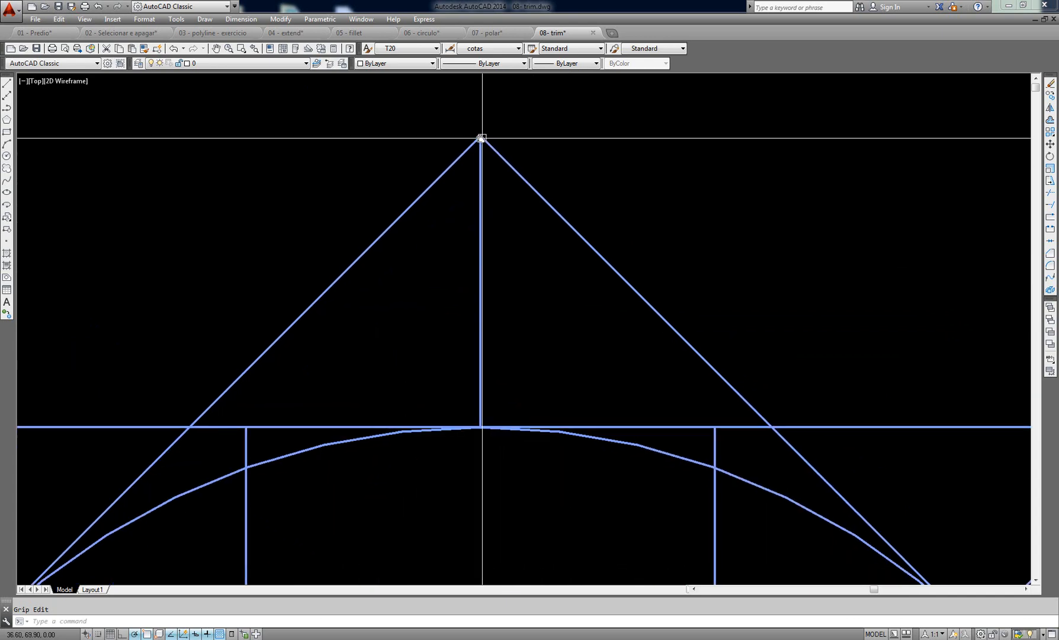
click(479, 144)
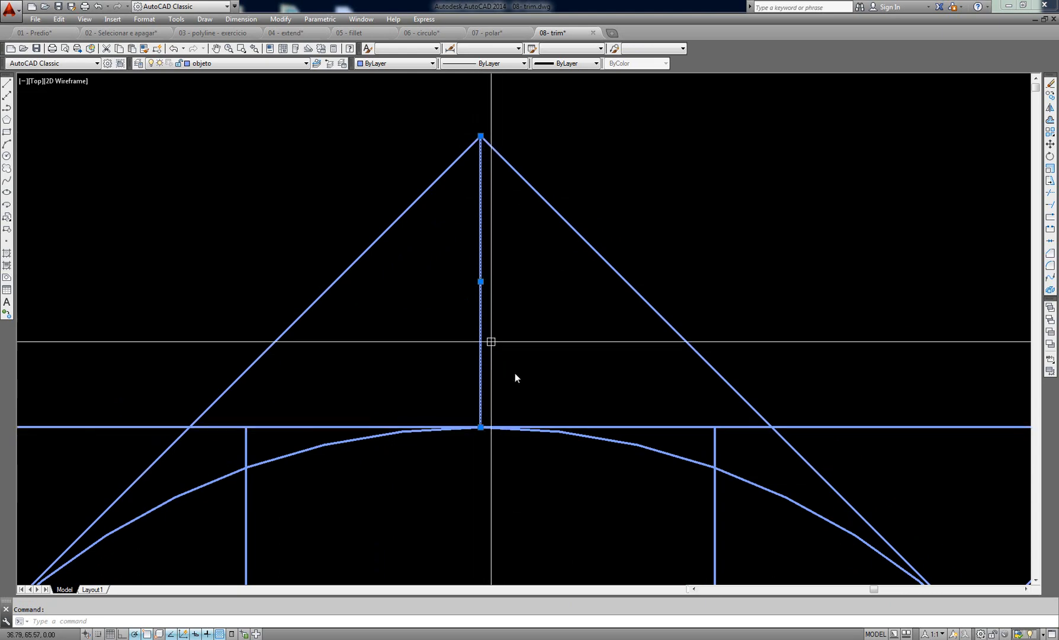
scroll(505, 231, down, 5)
scroll(347, 435, up, 4)
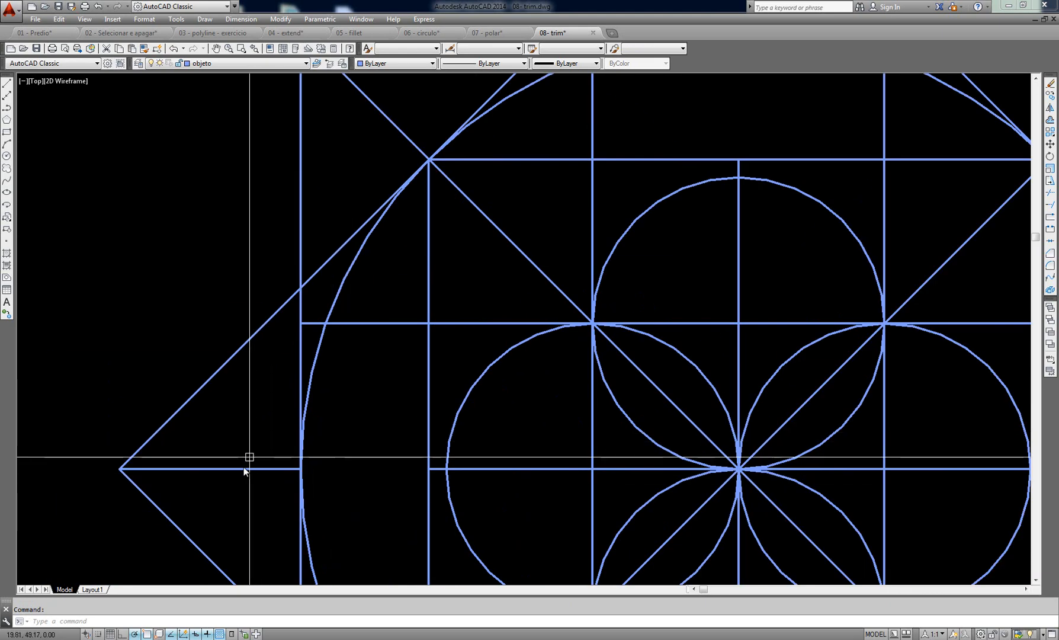
click(242, 468)
click(225, 484)
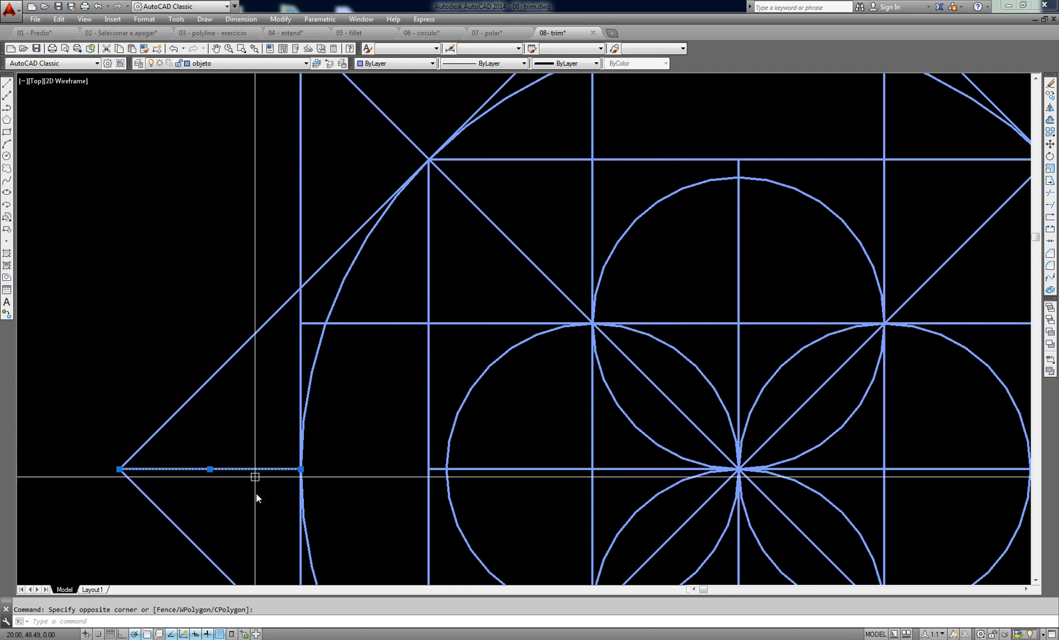
scroll(697, 232, down, 3)
middle_drag(785, 160, 603, 236)
key(Escape)
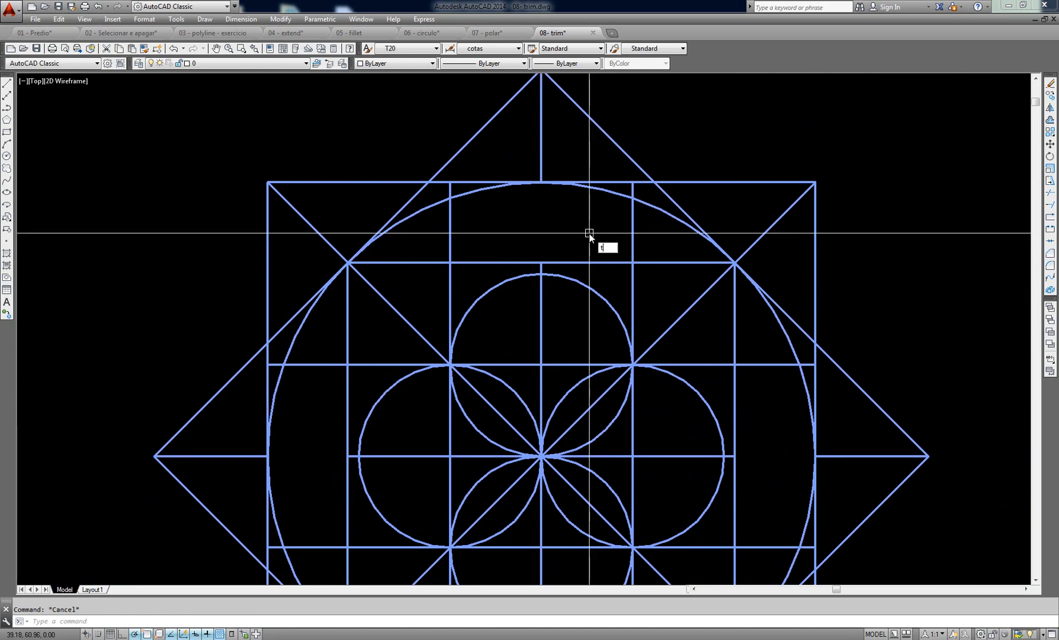
Step: Trim the upper ends of the two vertical grid lines and the right ends of the two horizontal ones outside the large circle
text(tr)
key(Return)
key(Return)
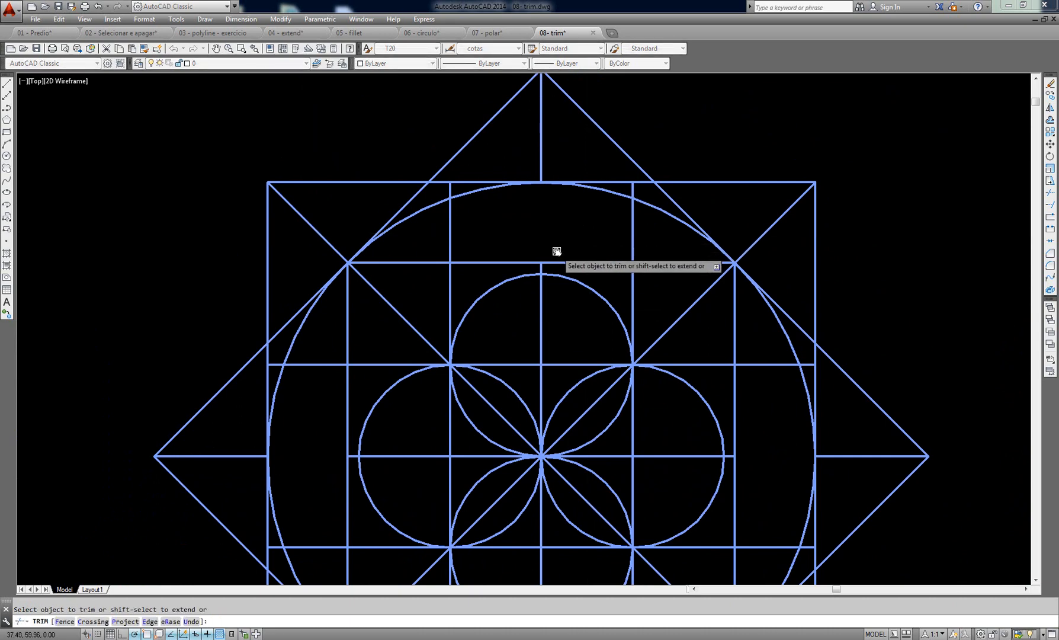
middle_drag(555, 250, 560, 240)
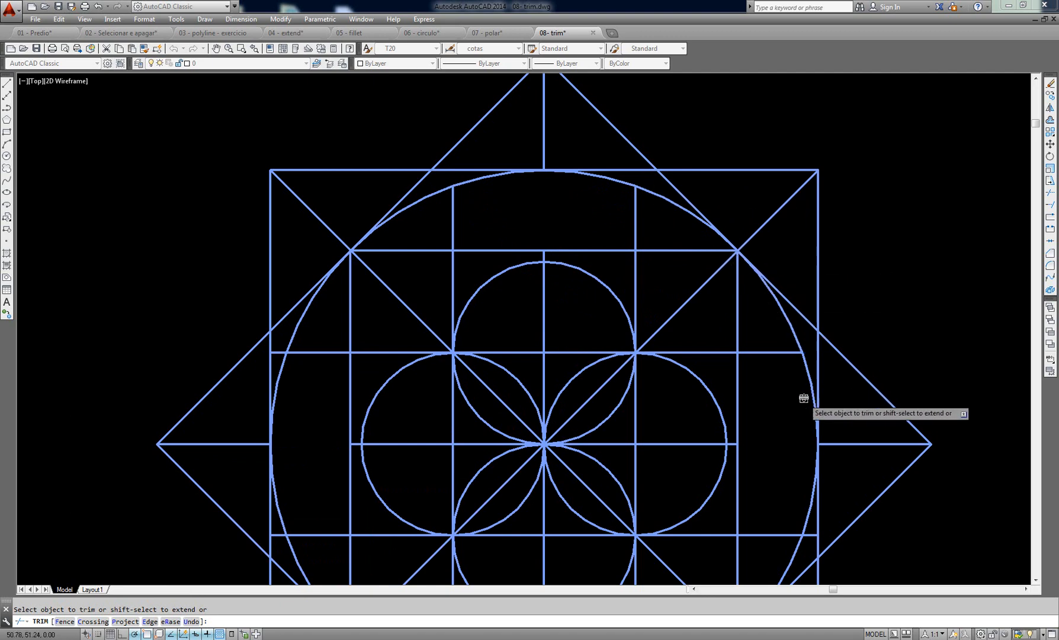
middle_drag(802, 400, 777, 258)
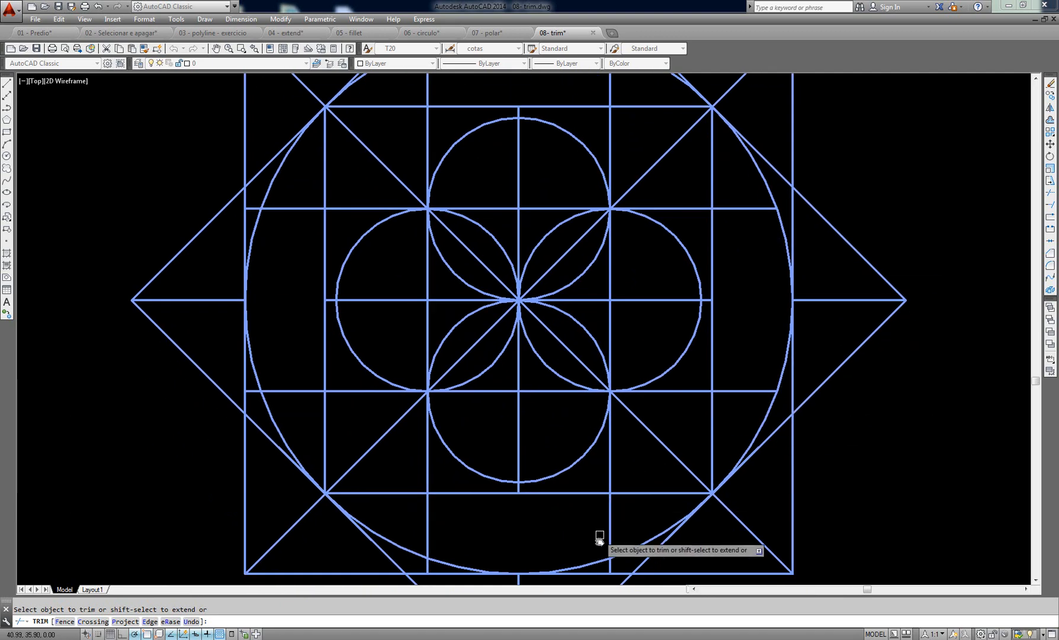
Step: Trim the lower ends of the two vertical grid lines between the large circle and the outer square's lower edge
scroll(602, 539, up, 4)
middle_drag(443, 389, 762, 418)
scroll(466, 400, up, 2)
click(459, 397)
scroll(555, 454, down, 2)
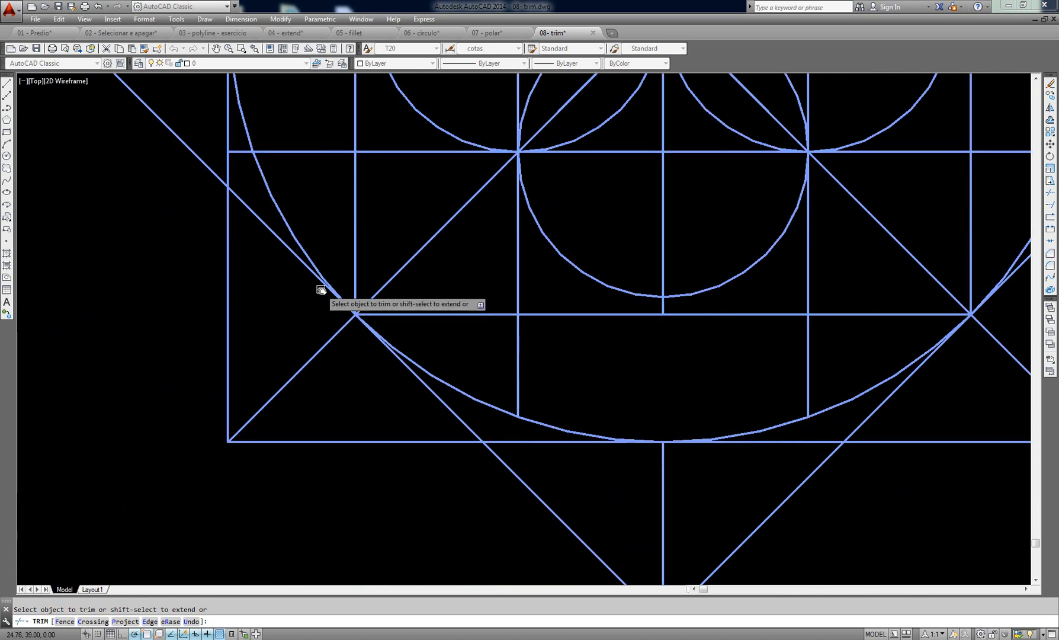
Step: Trim the left ends of the two horizontal grid lines outside the large circle and finish trimming
middle_drag(320, 289, 472, 446)
scroll(428, 356, up, 1)
middle_drag(437, 238, 478, 511)
middle_drag(409, 123, 397, 232)
scroll(414, 224, down, 3)
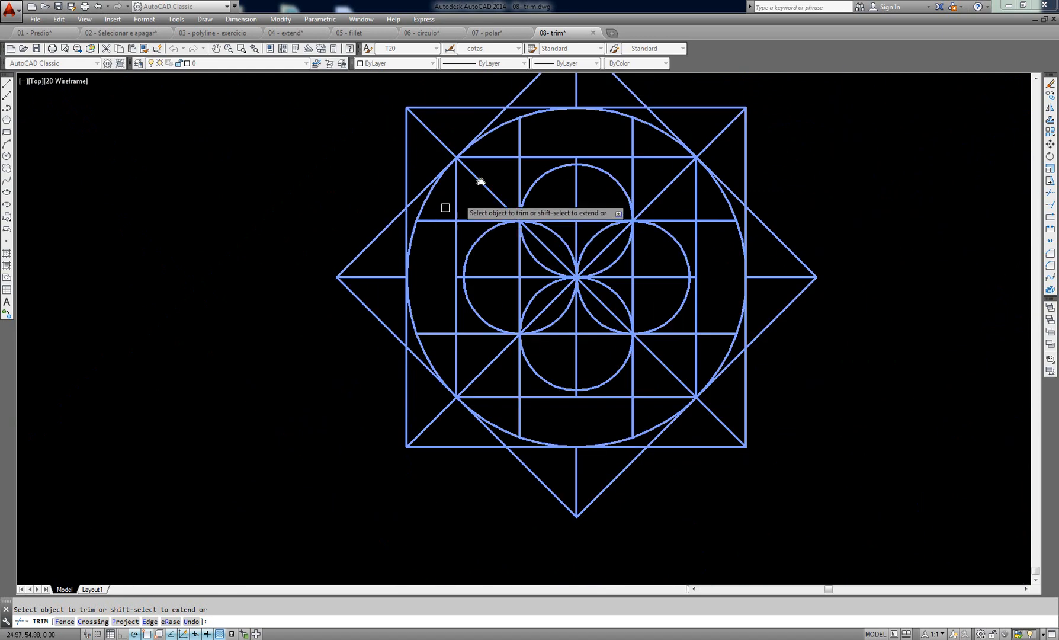
middle_drag(480, 181, 336, 219)
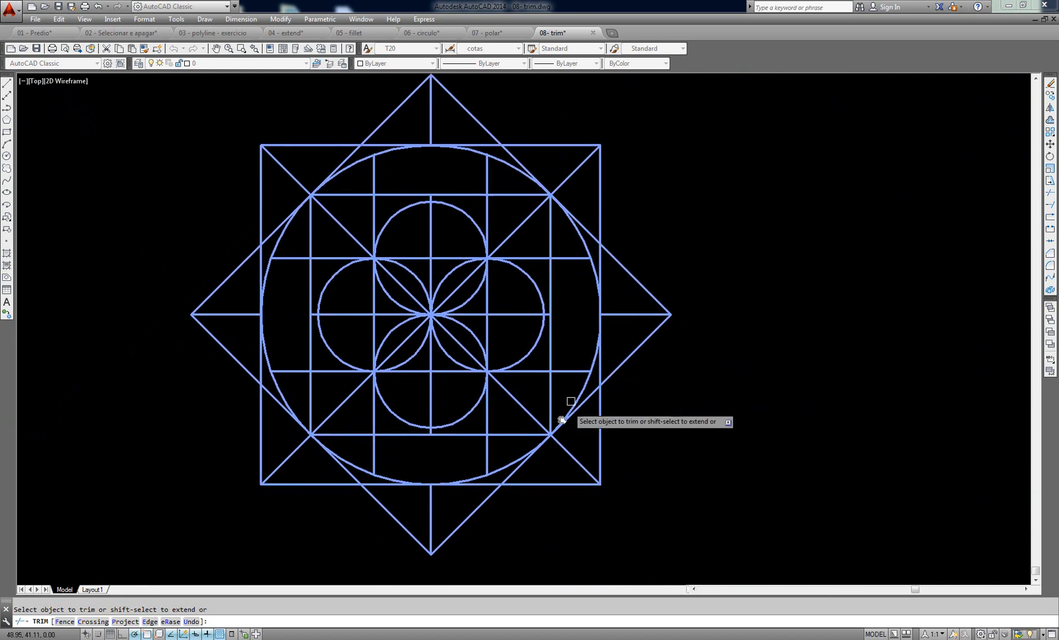
key(Return)
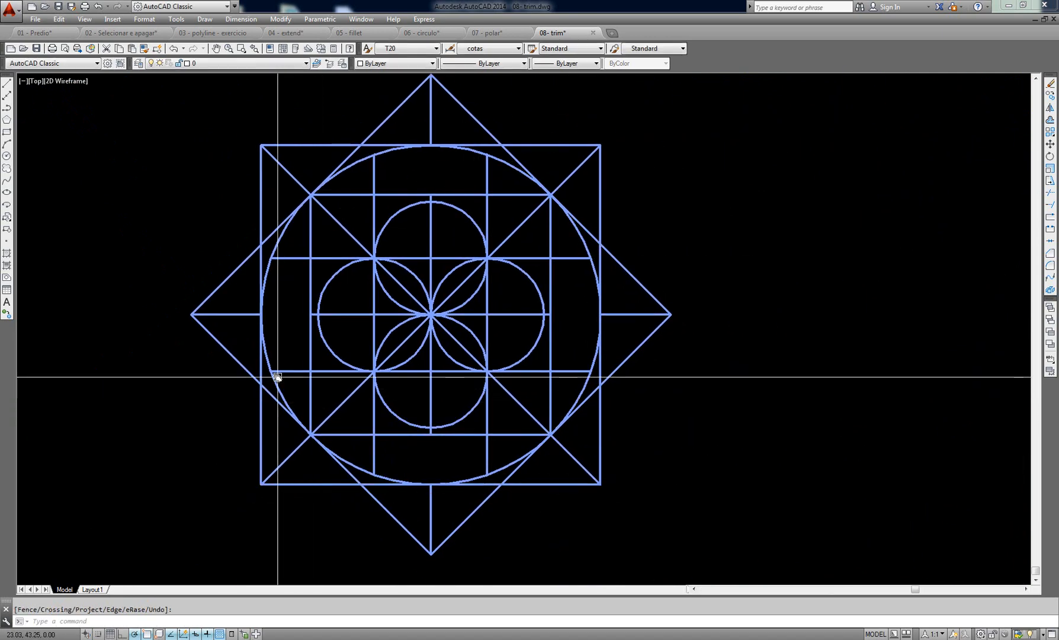
Step: Examine the extents of the outer square's diagonal and the diamond's upper-left edge by selecting each line
middle_drag(531, 356, 532, 343)
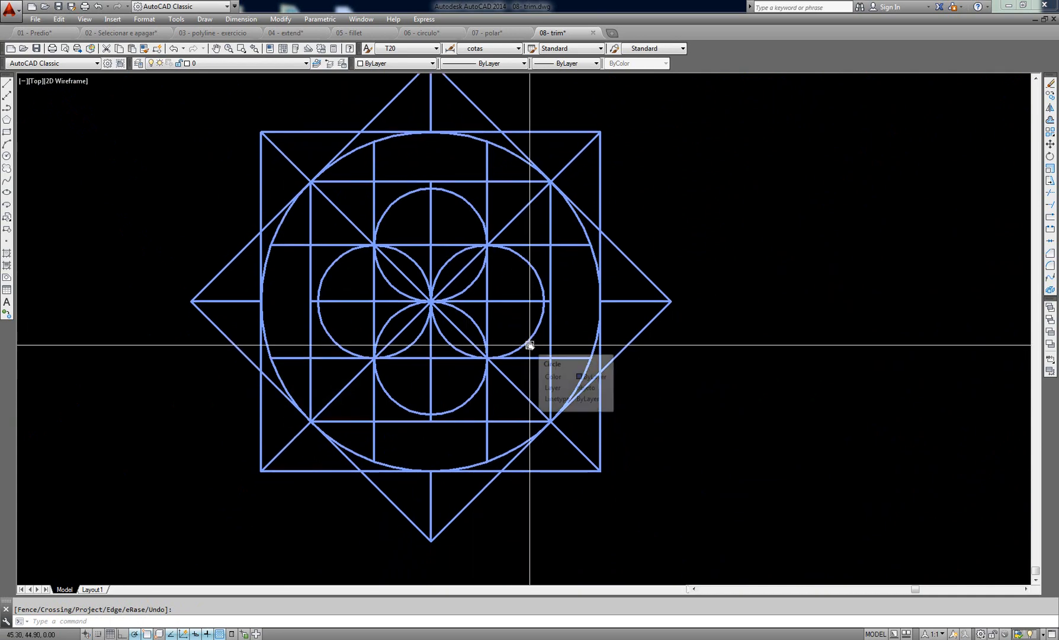
key(Return)
click(567, 439)
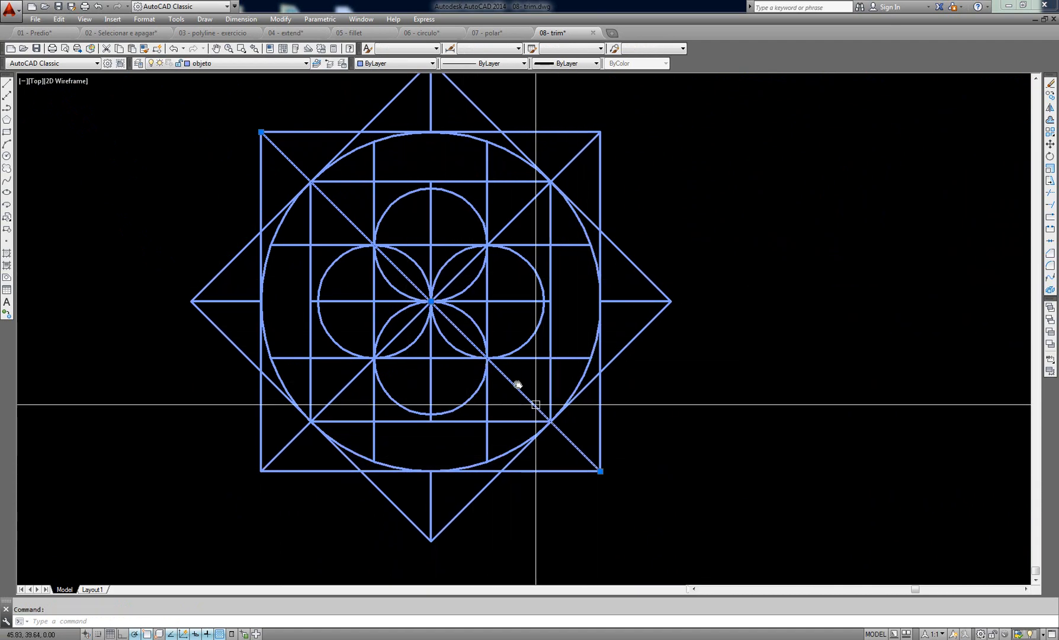
click(370, 227)
click(340, 208)
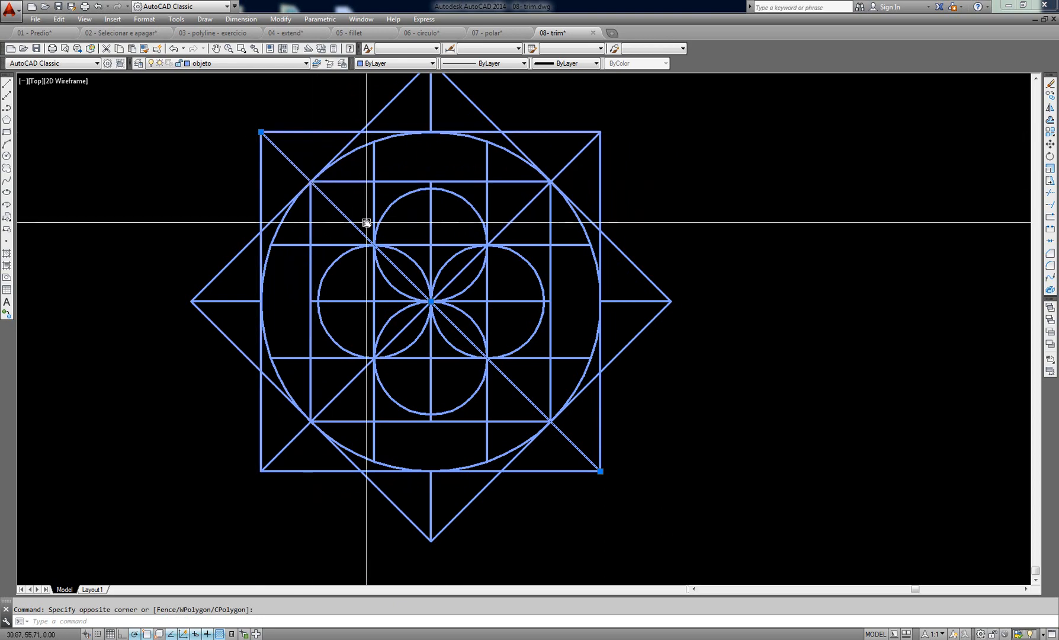
key(Escape)
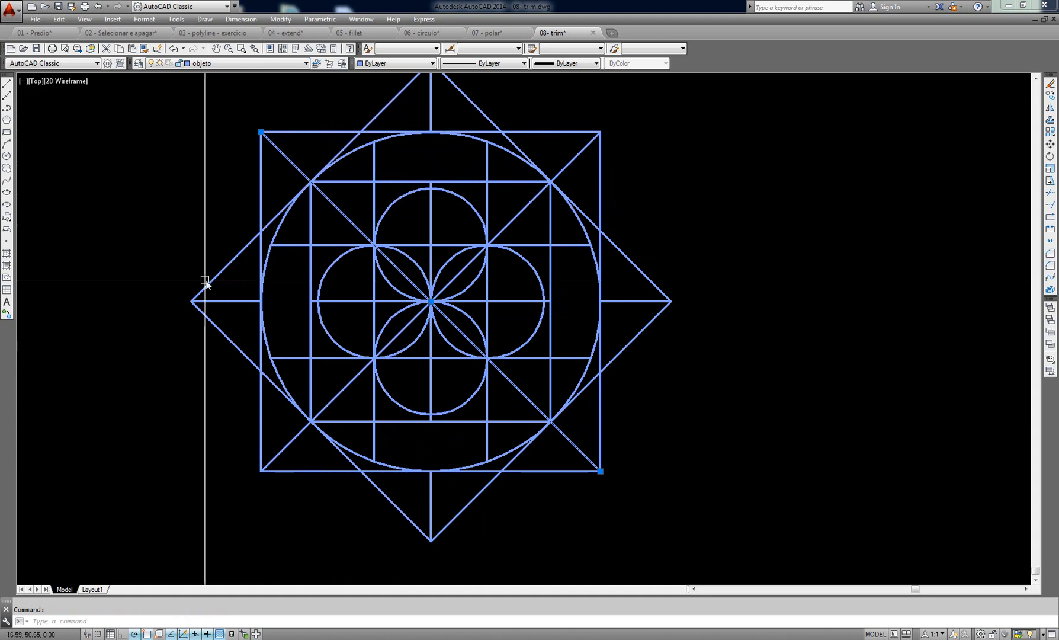
middle_drag(345, 128, 366, 165)
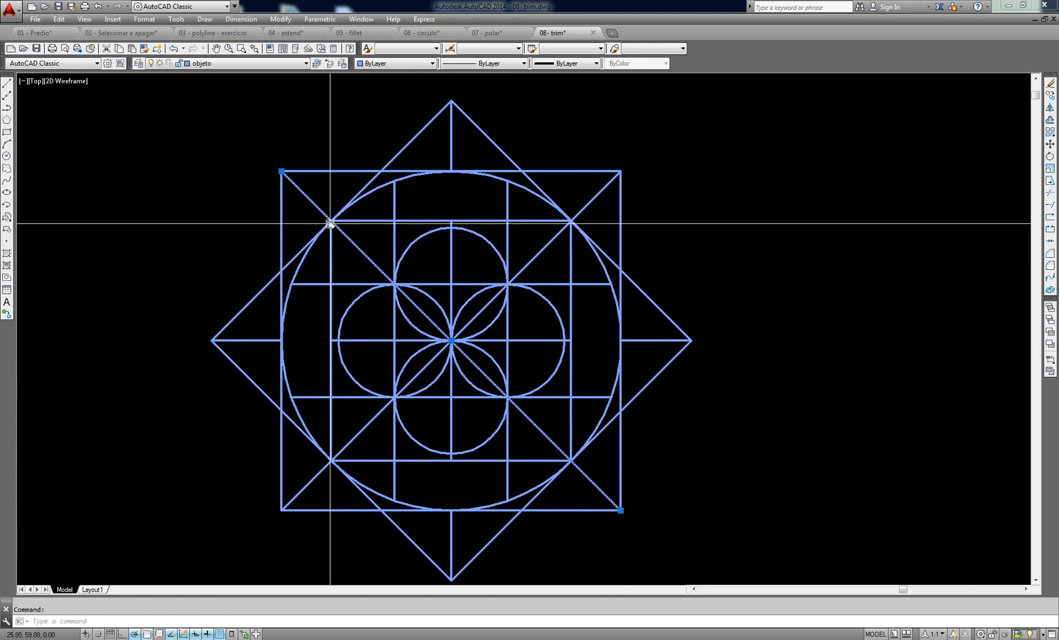
key(Escape)
click(253, 300)
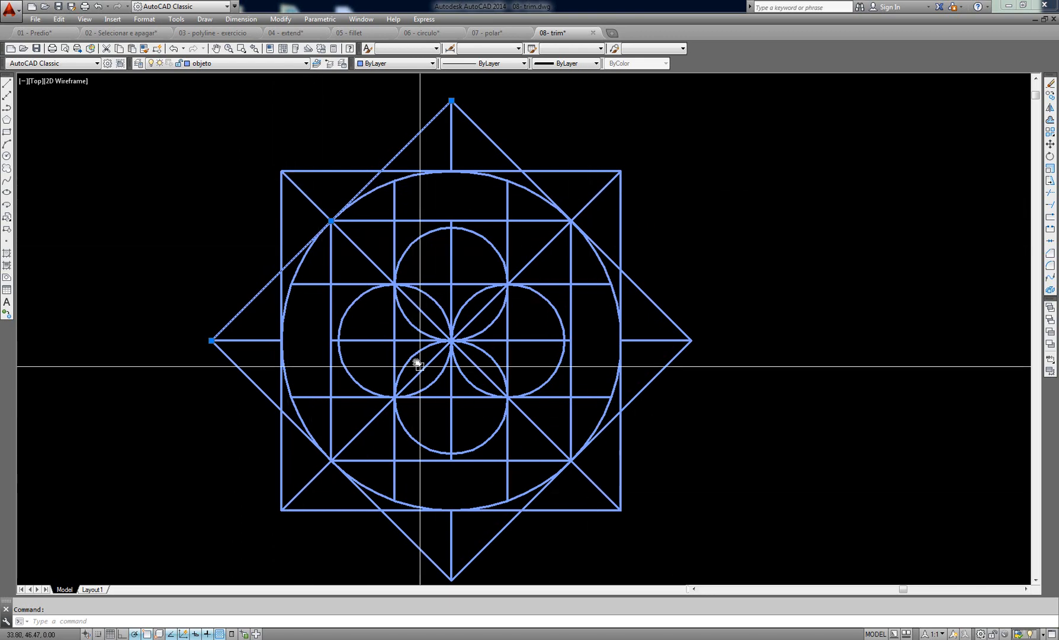
Step: Trim the descending diagonal from the diamond's upper-left edge down to the outer square's lower-right corner, using that diamond edge as the cutting edge
key(Escape)
key(Return)
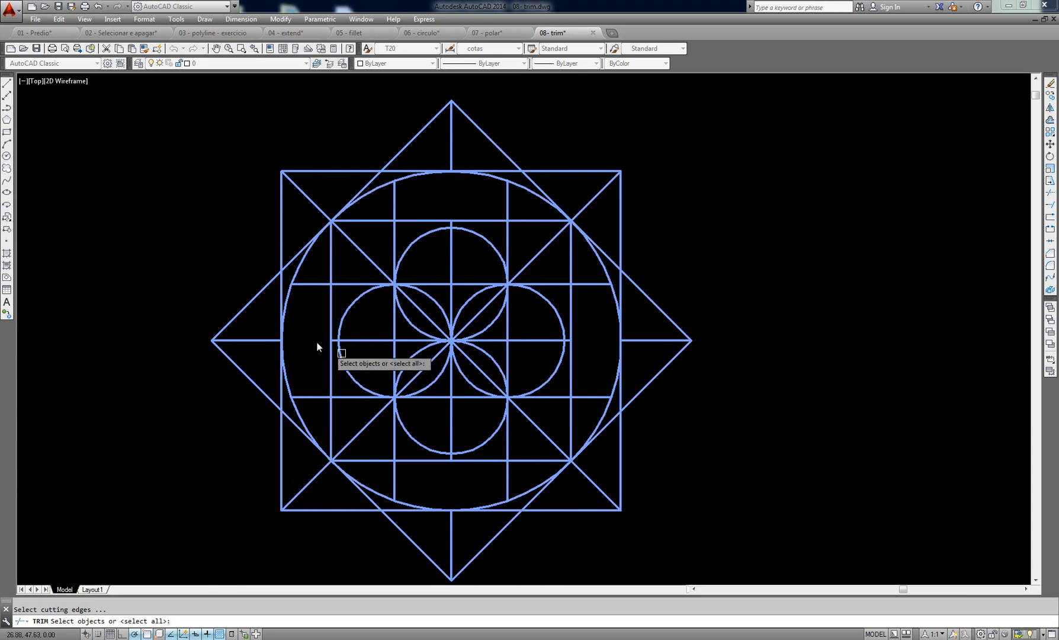
click(259, 296)
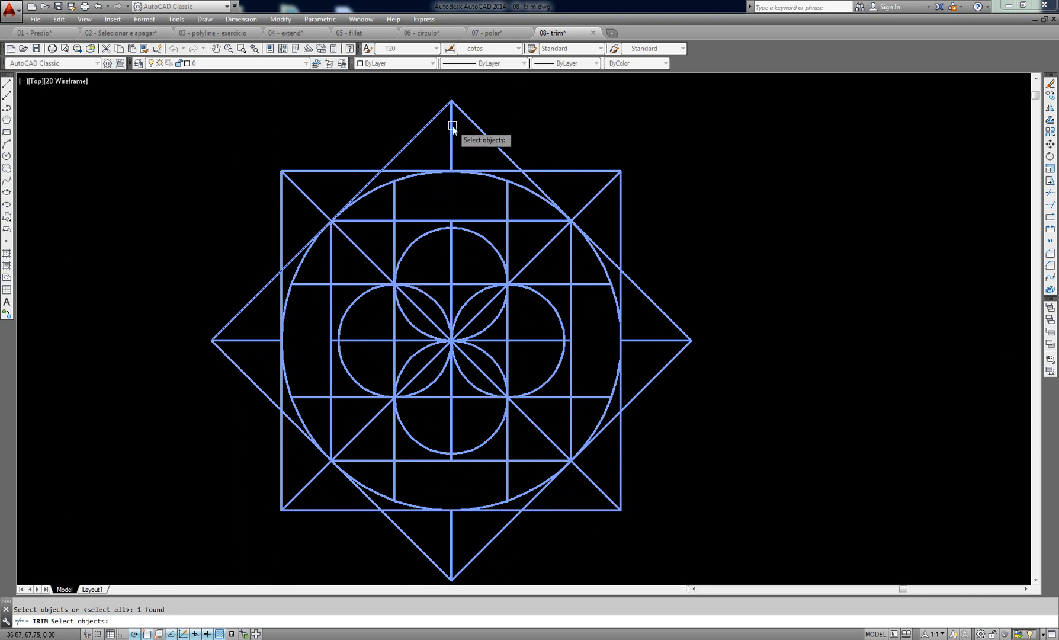
key(Return)
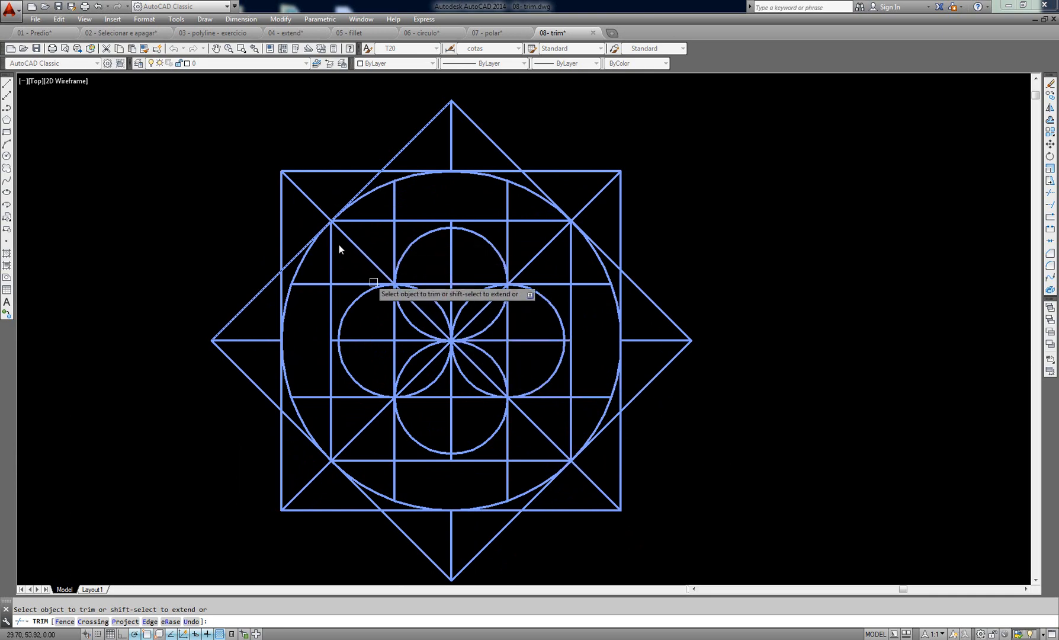
click(373, 263)
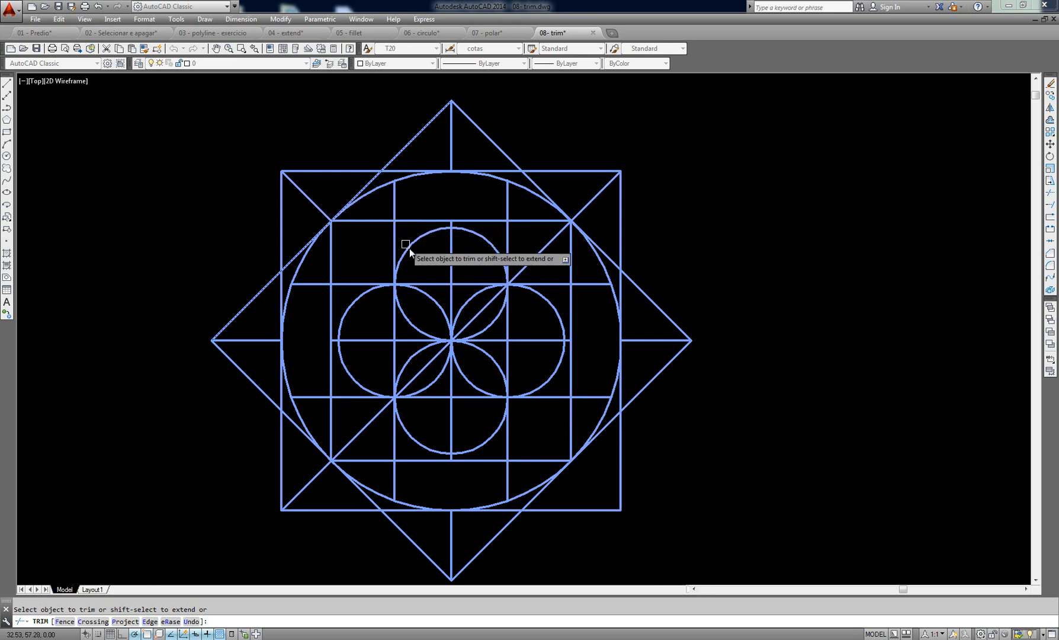
key(Escape)
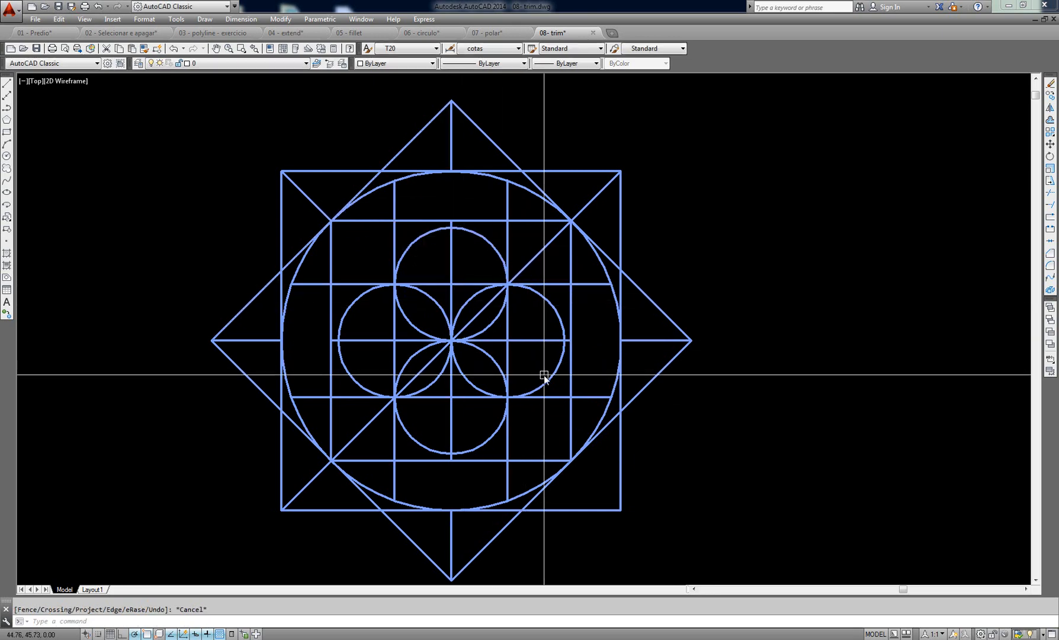
Step: Trim the rising diagonal inward from the diamond's upper-right edge, using that edge as the cutting edge, and undo both diagonal trims
text(ts o)
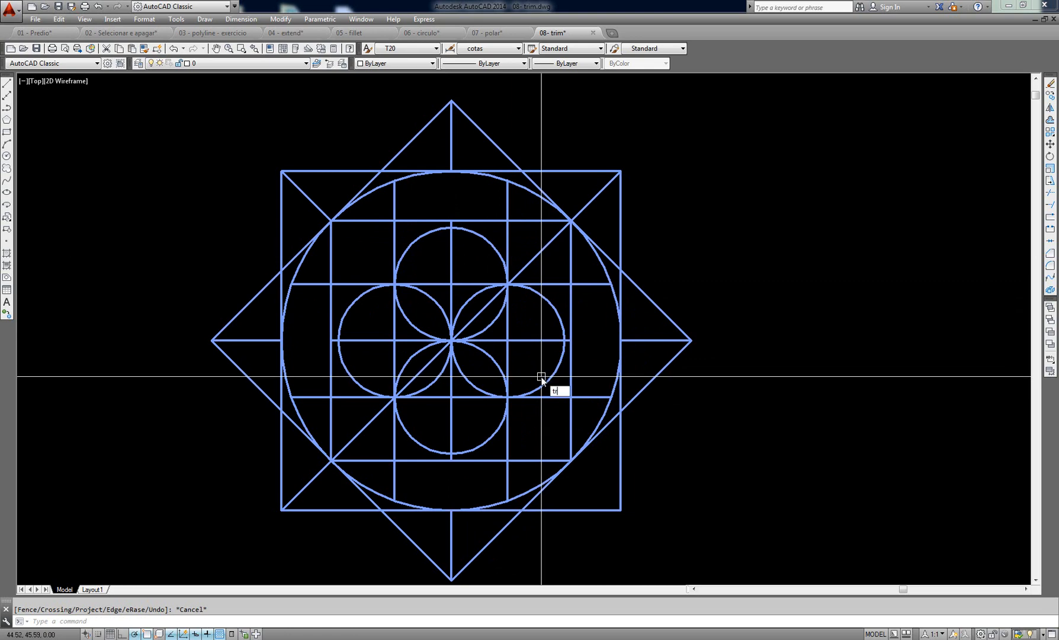
text(r)
key(Return)
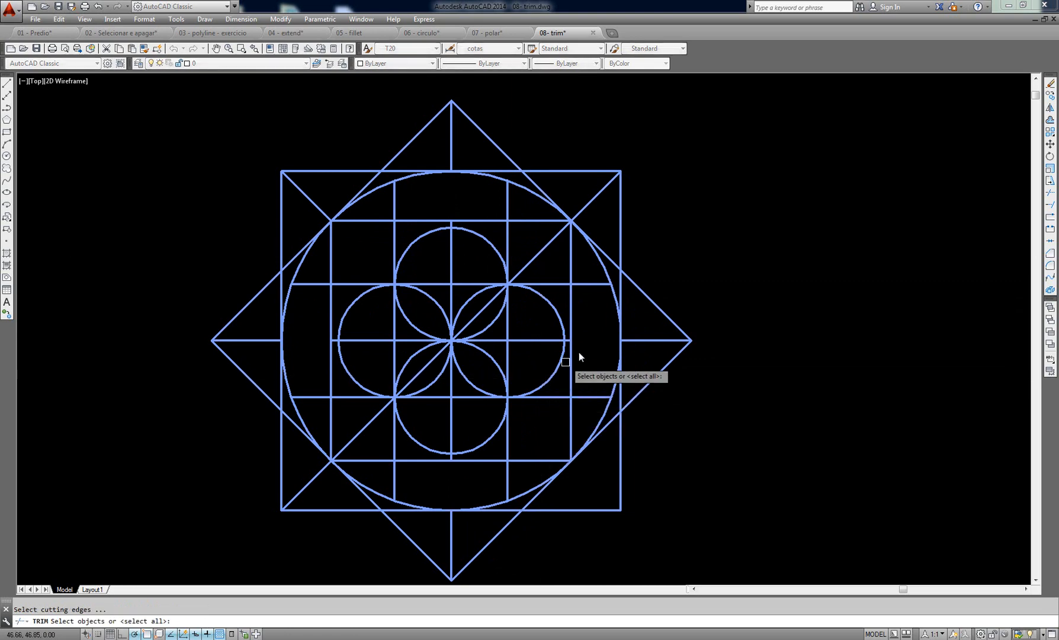
click(606, 251)
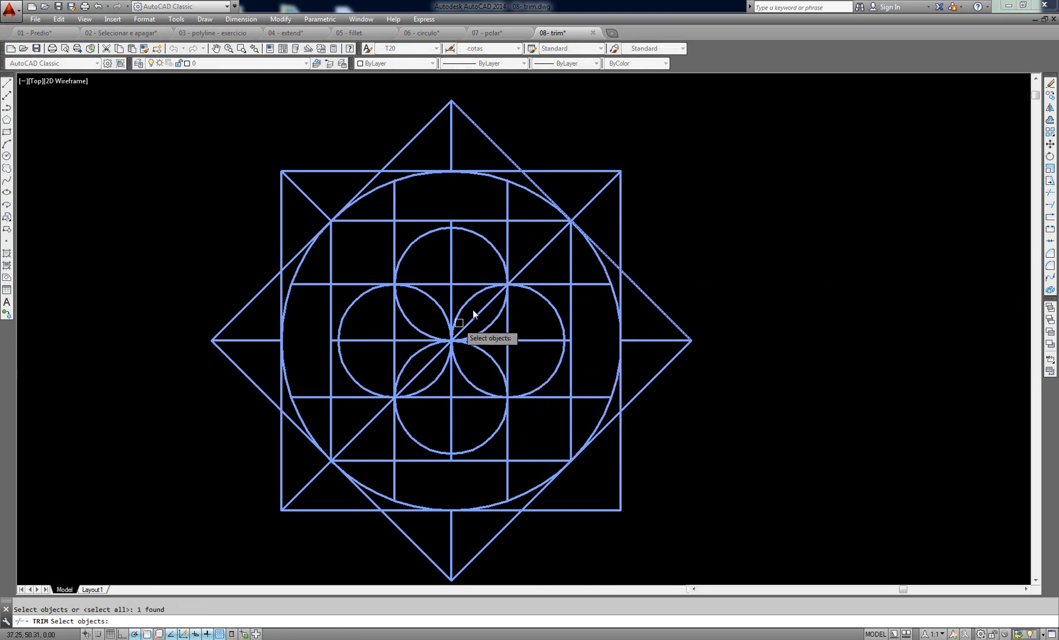
key(Return)
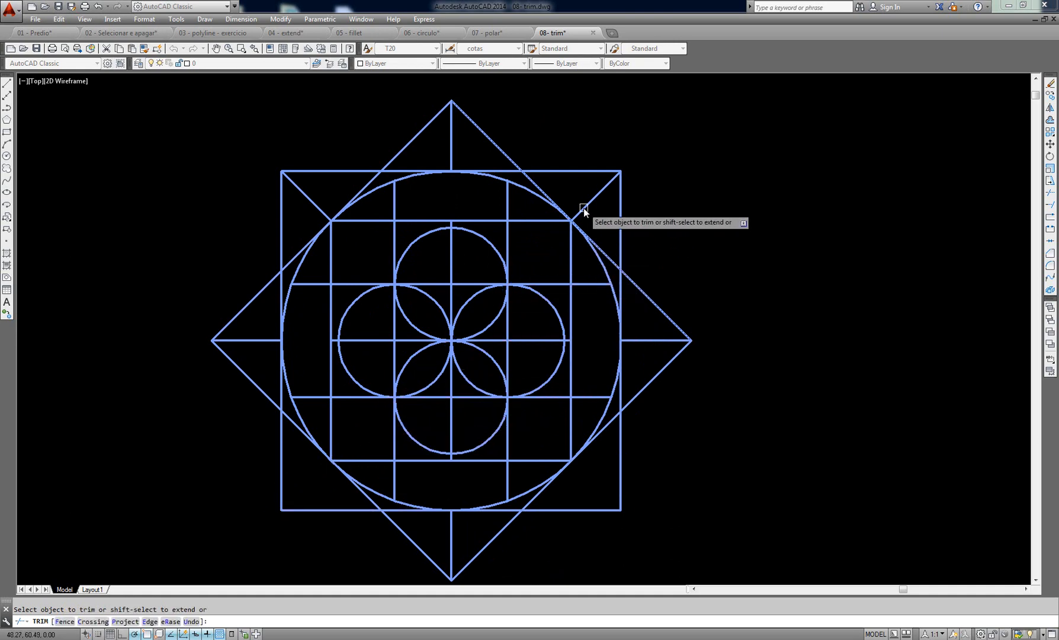
key(Escape)
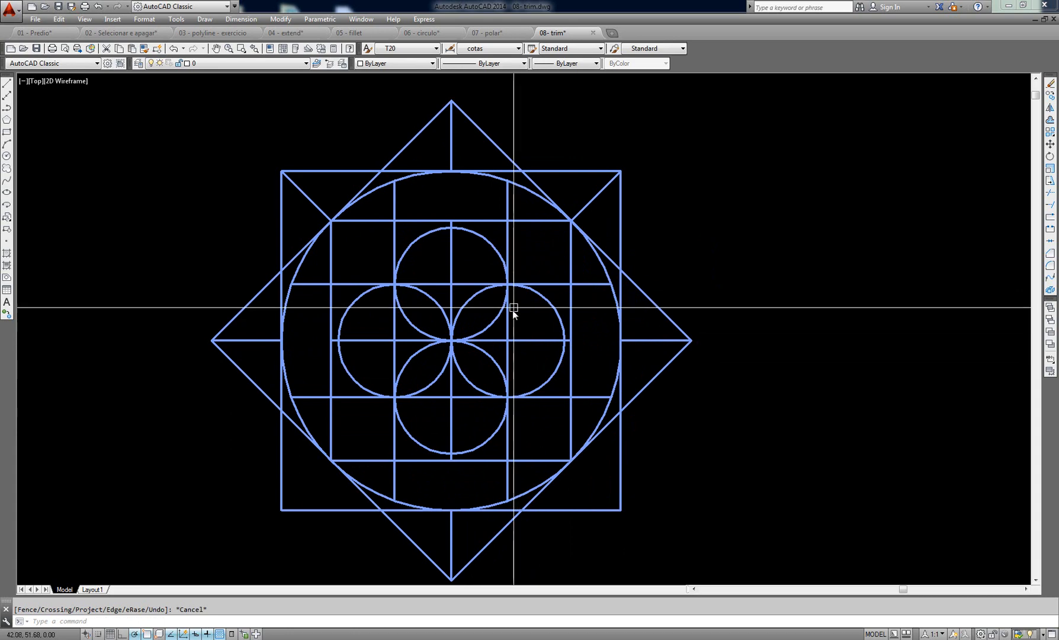
text(u)
key(Return)
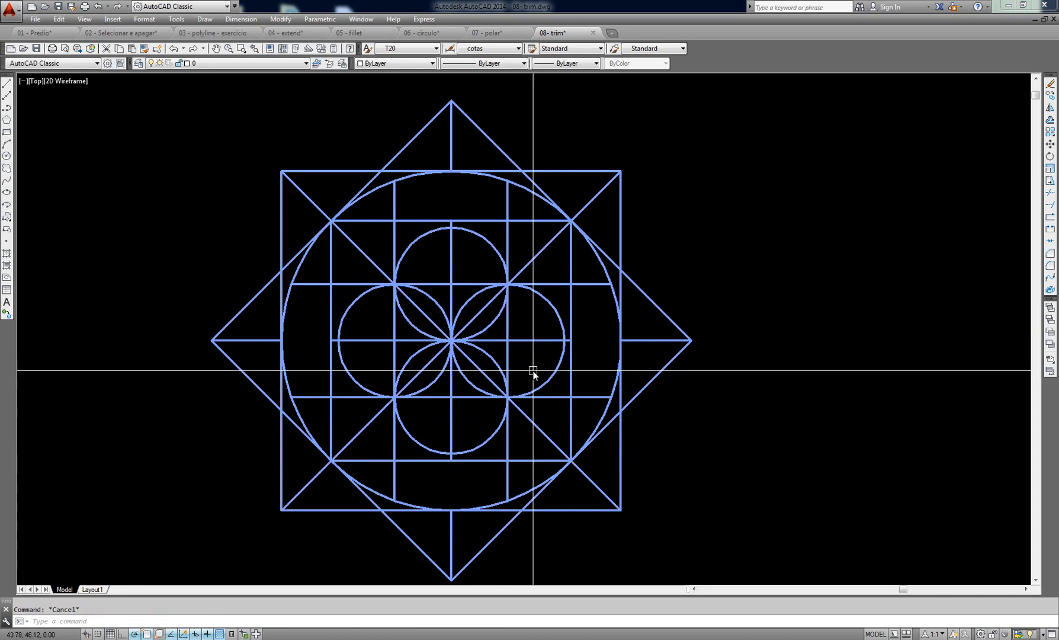
Step: Trim the descending diagonal piece by piece with all objects as cutting edges, keeping its upper-left corner segment, and undo the trim
text(tr)
key(Return)
key(Return)
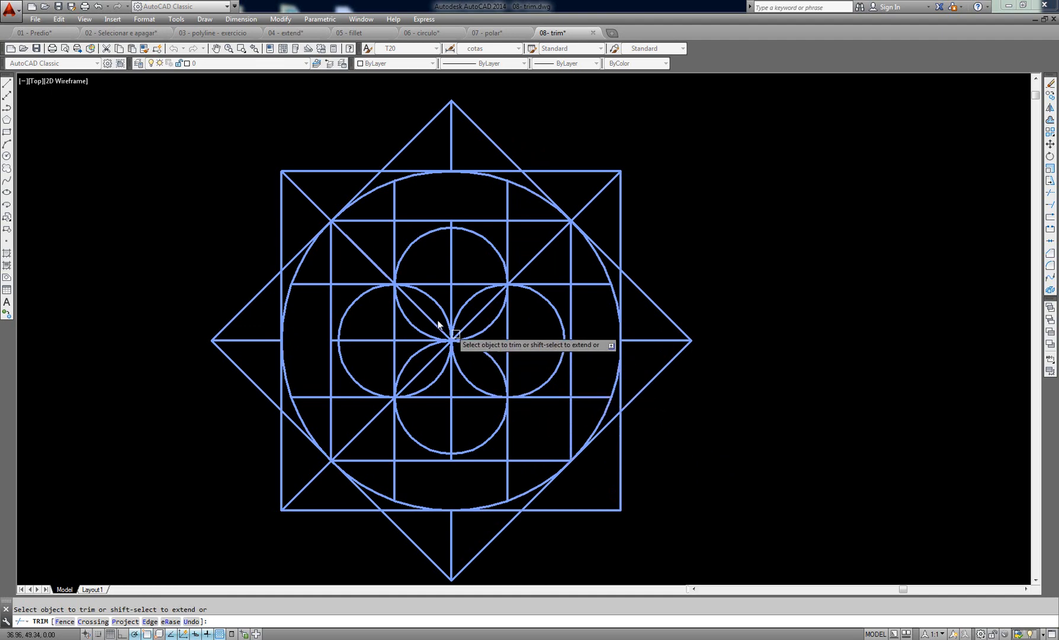
click(372, 261)
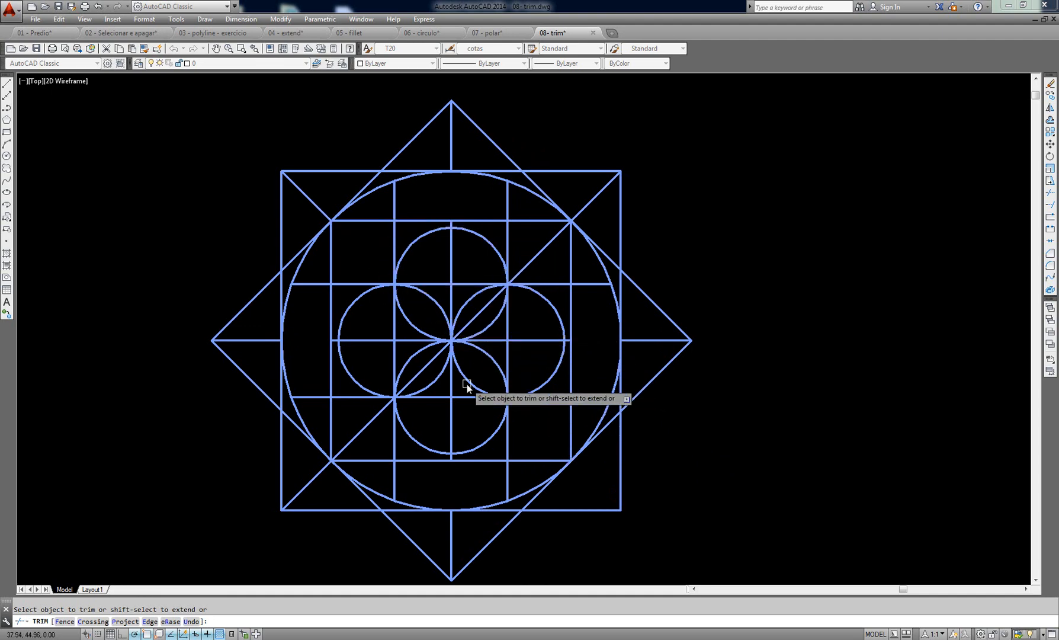
key(Escape)
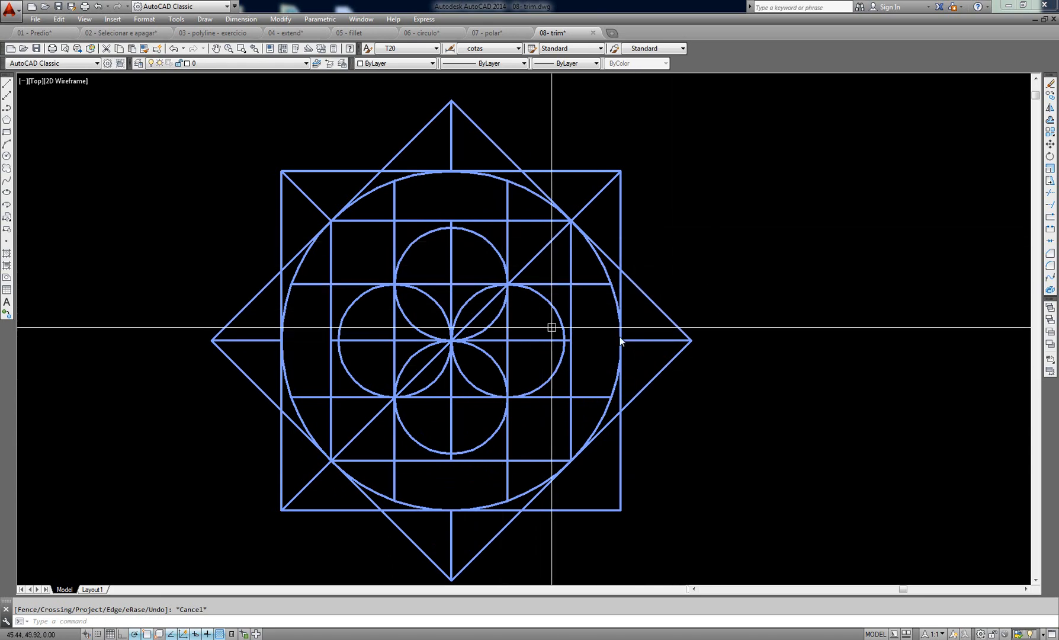
key(ctrl+z)
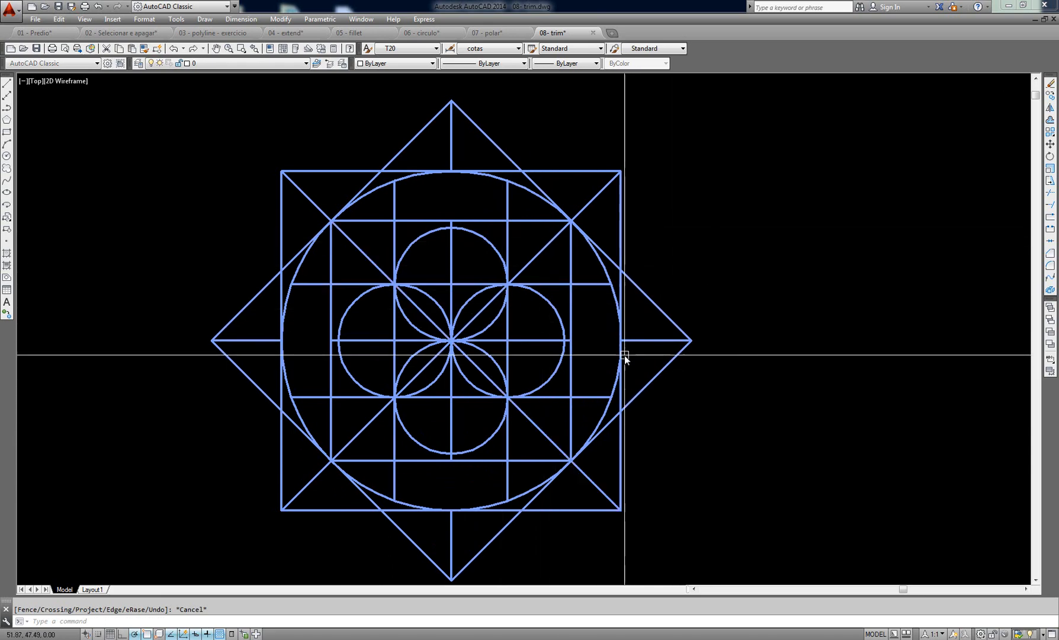
key(Escape)
Step: Trim the diagonals, side-circle arcs and horizontal centre line inside the central grid square, using all objects as cutting edges
middle_drag(515, 385, 581, 376)
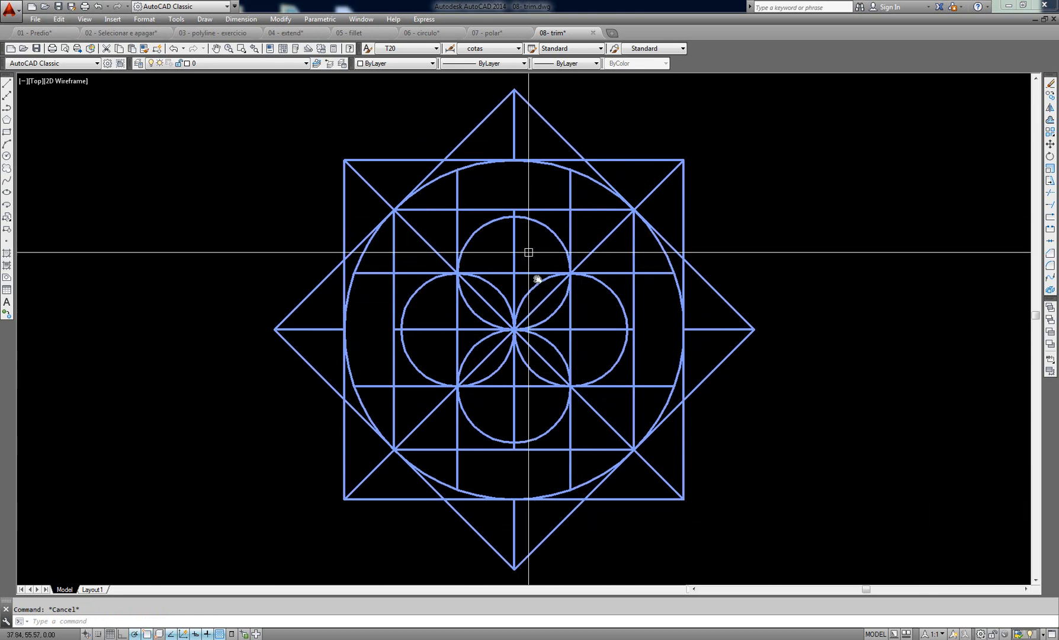
key(Return)
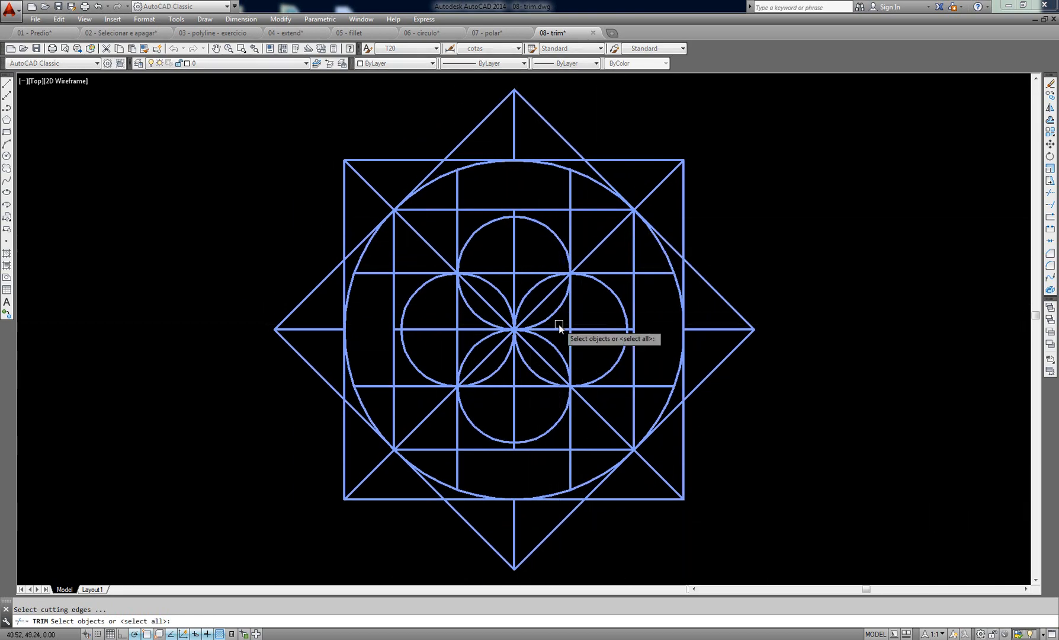
key(Return)
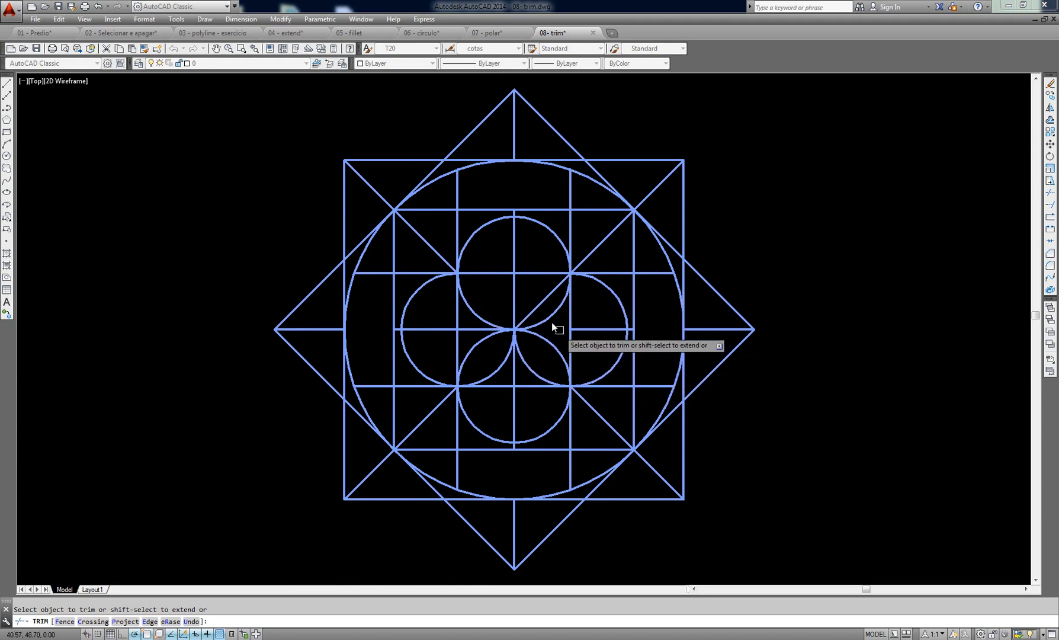
click(537, 306)
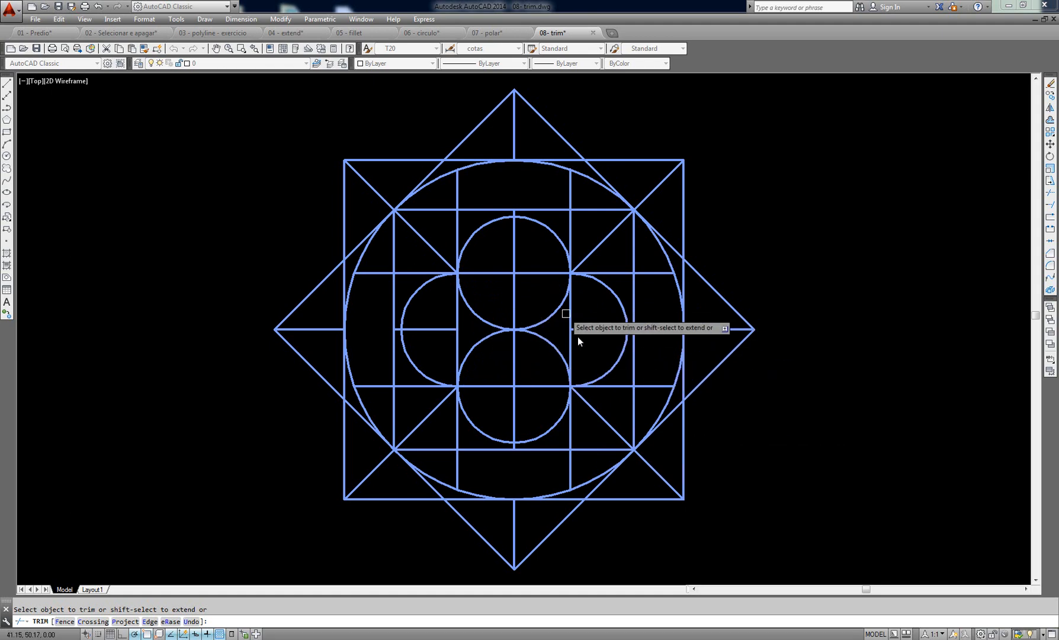
key(Escape)
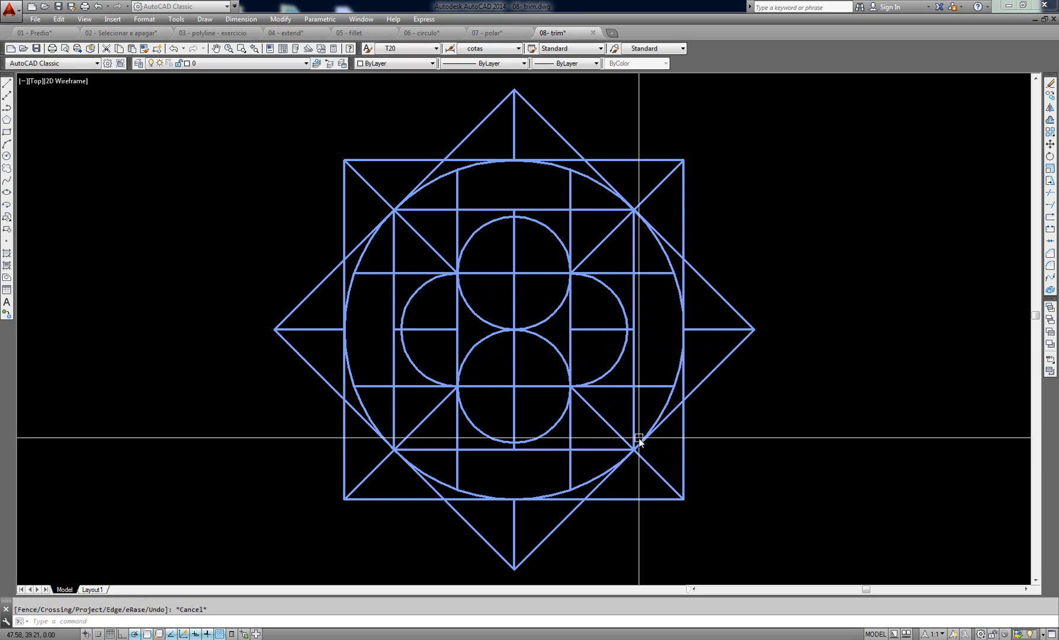
text(tr)
middle_drag(622, 432, 592, 425)
key(Return)
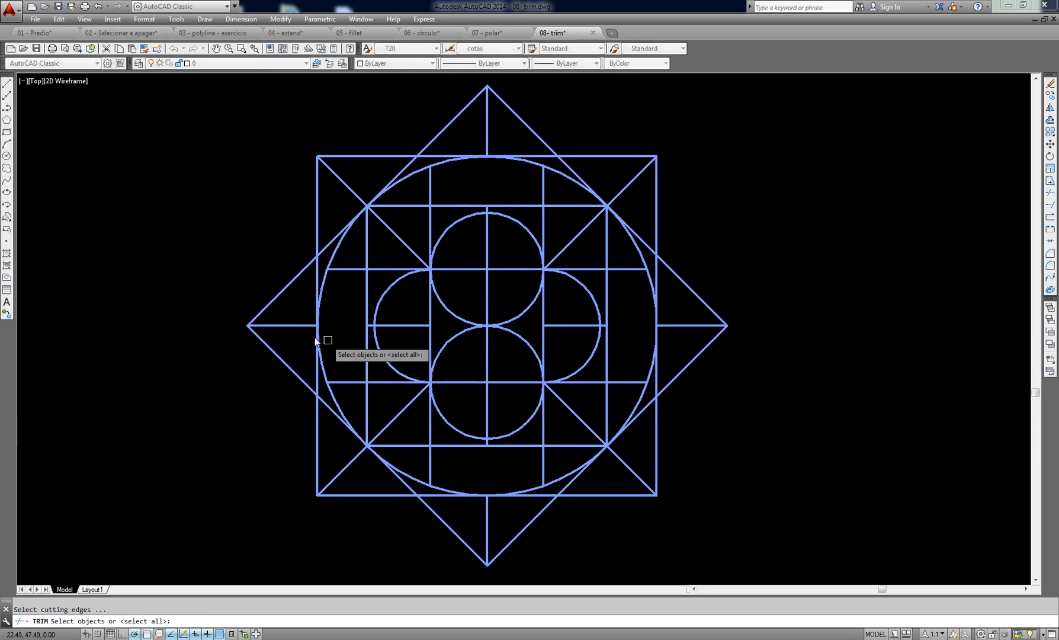
key(Escape)
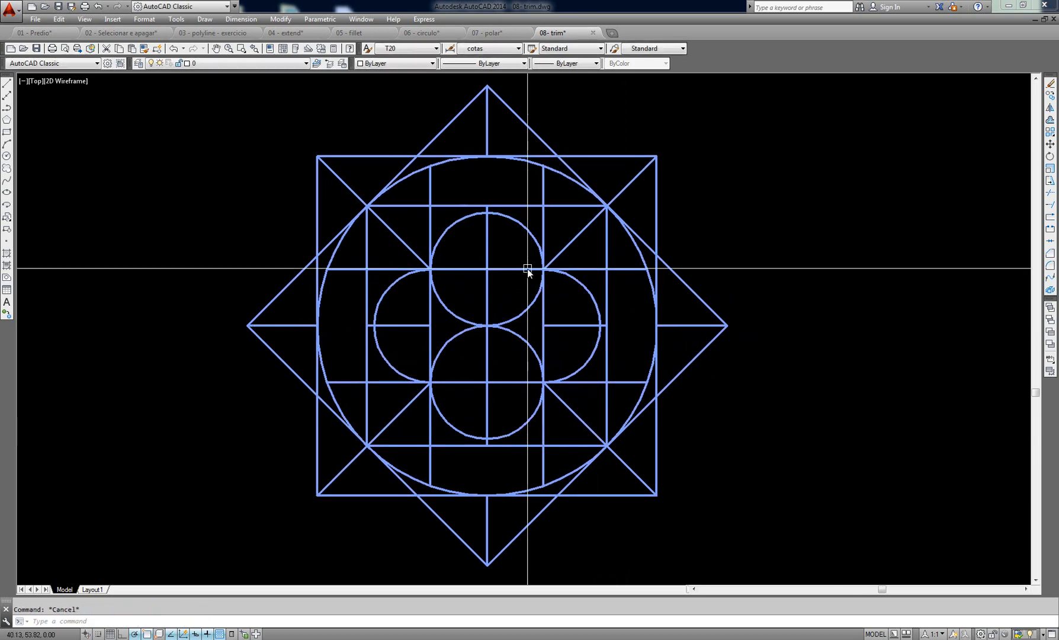
Step: Undo all the trims back to the complete figure with its full centre, grid and diagonal lines
scroll(611, 388, down, 1)
scroll(610, 387, up, 5)
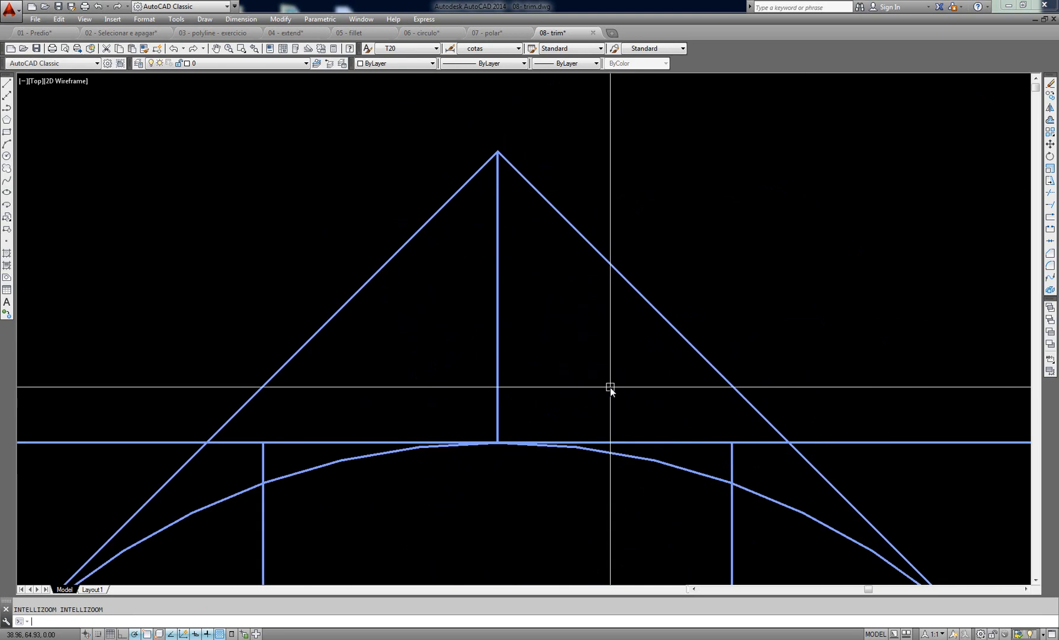
scroll(608, 379, down, 2)
middle_drag(604, 372, 565, 278)
scroll(564, 278, down, 4)
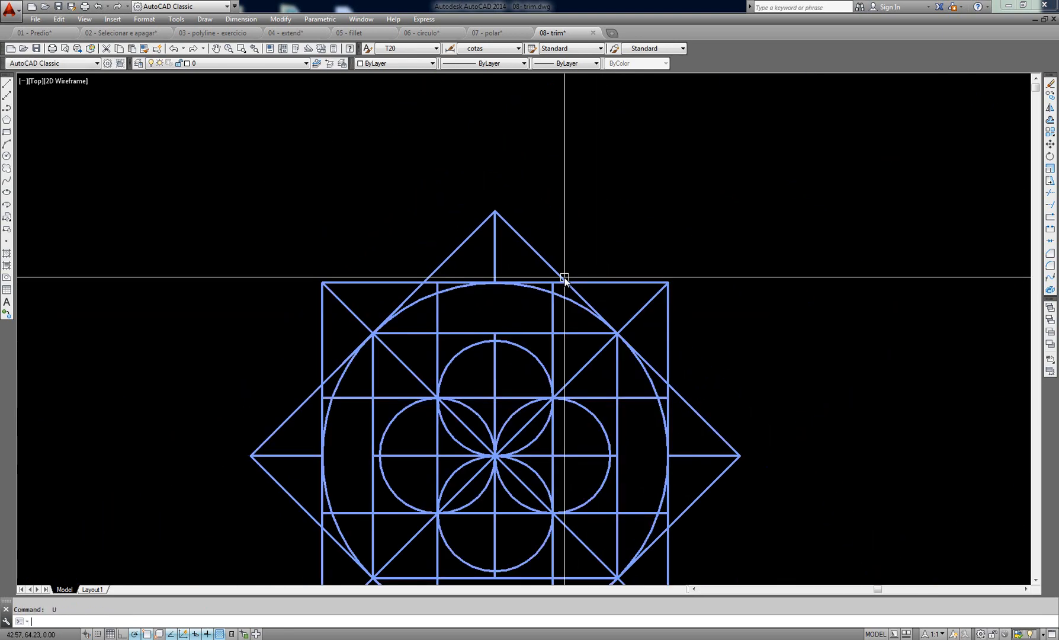
middle_drag(564, 399, 564, 277)
key(space)
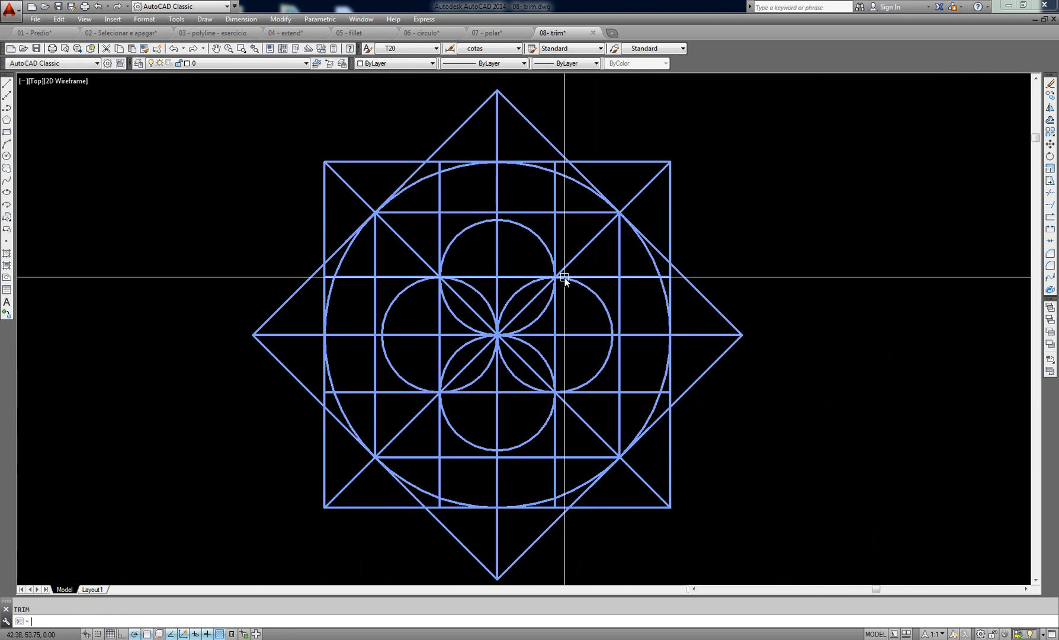
scroll(557, 296, down, 6)
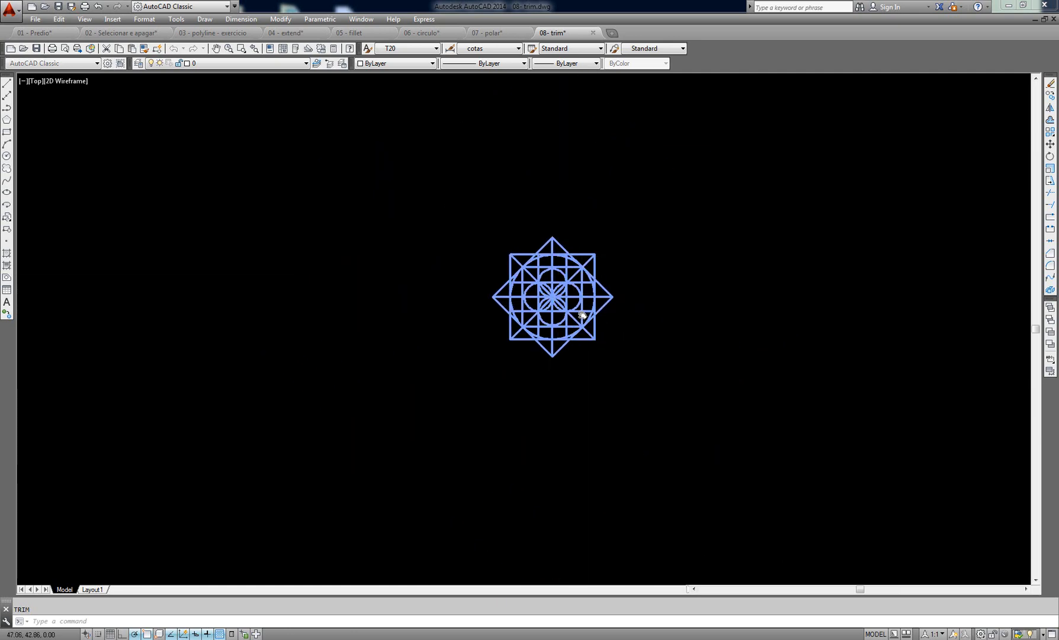
scroll(575, 316, up, 4)
key(Escape)
Step: Copy the whole geometric figure horizontally, placing the copy to the left of the original with Ortho on
scroll(575, 316, up, 3)
scroll(574, 315, down, 5)
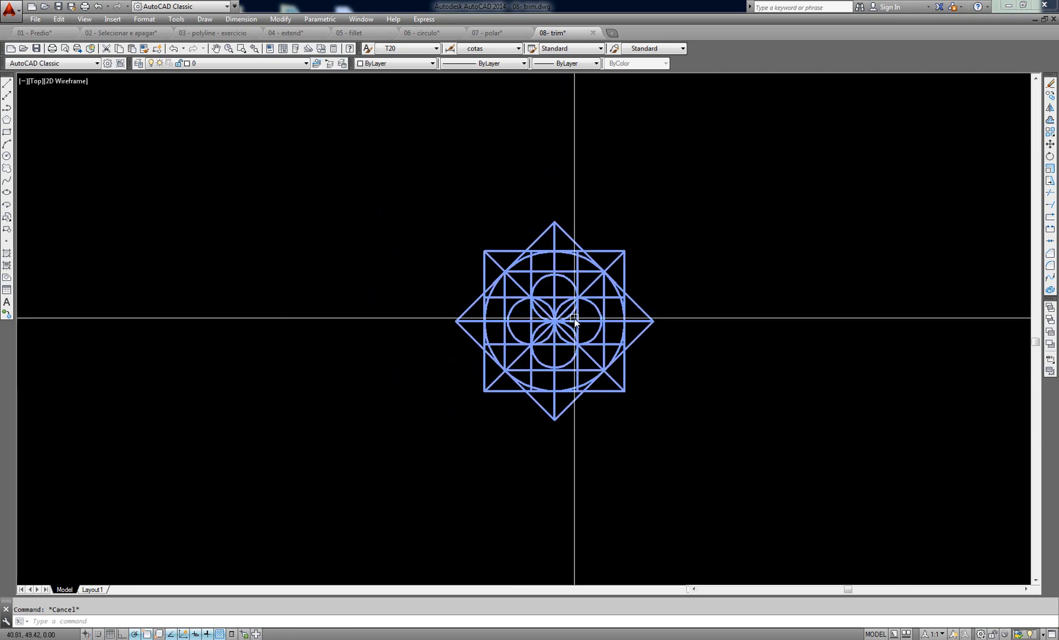
key(Return)
click(726, 177)
click(389, 473)
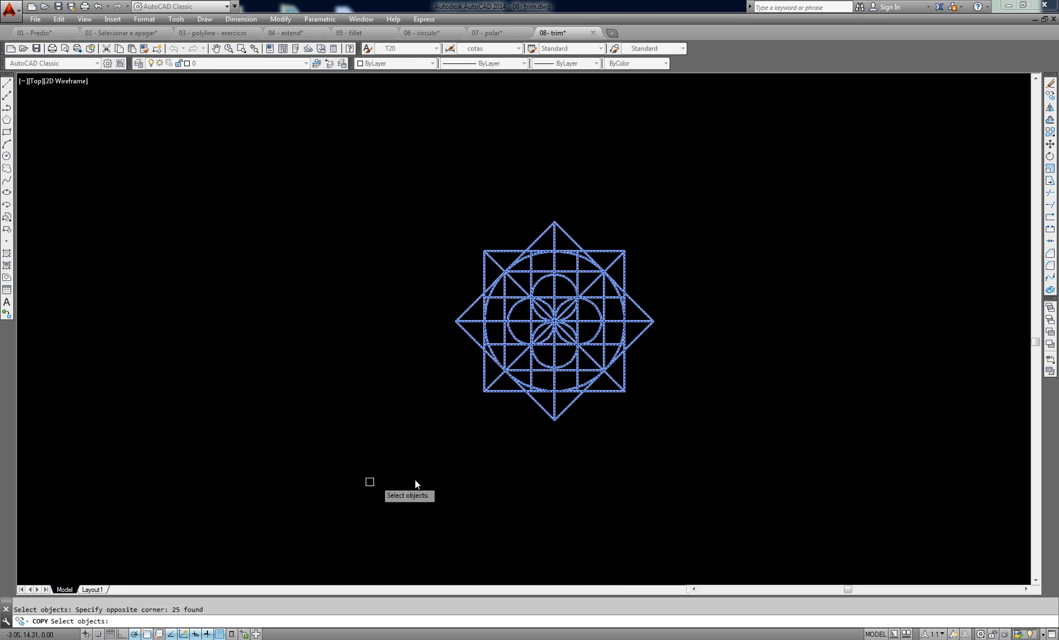
key(Return)
click(548, 448)
key(F8)
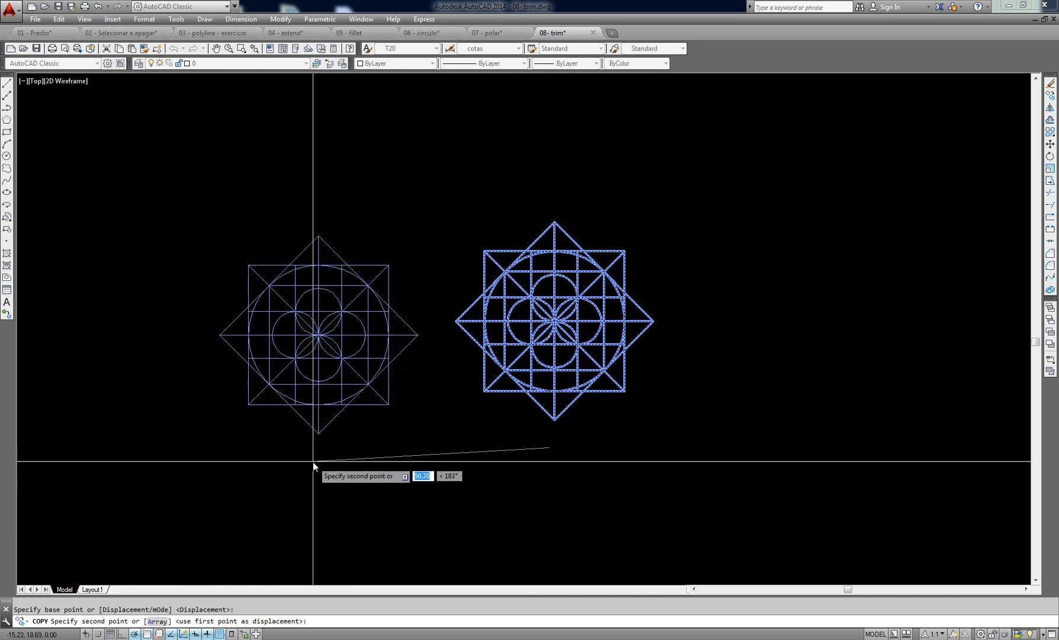
click(315, 439)
key(Escape)
scroll(371, 345, up, 2)
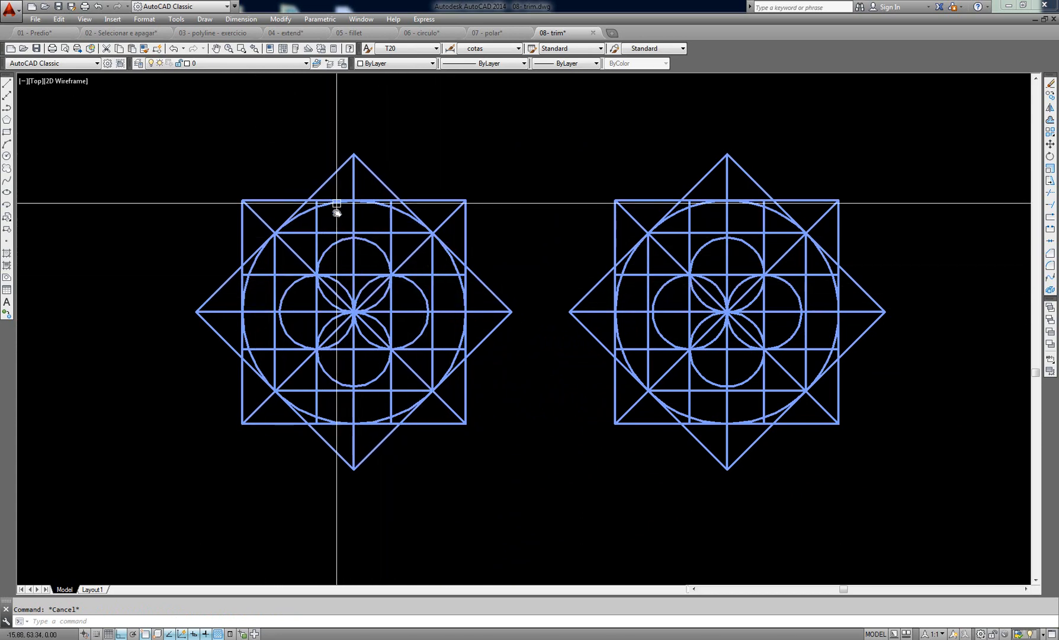
click(467, 159)
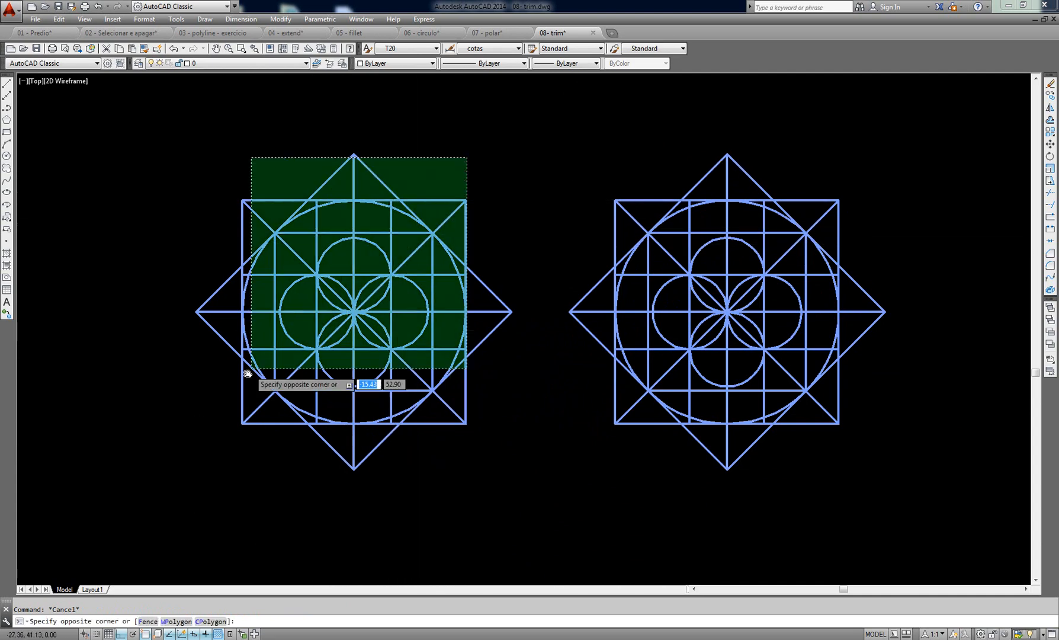
key(Escape)
click(873, 179)
click(600, 429)
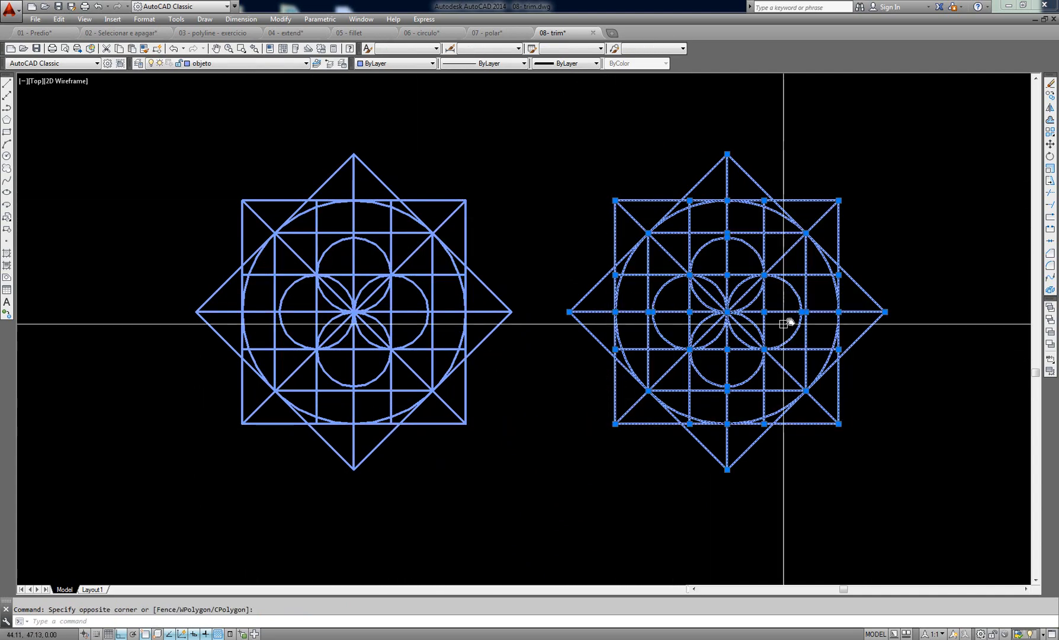
key(Escape)
Step: Trim the original figure's horizontal centre line from the outer square's left side to the diamond's right corner, using all objects as cutting edges
scroll(827, 326, up, 2)
middle_drag(827, 326, 749, 337)
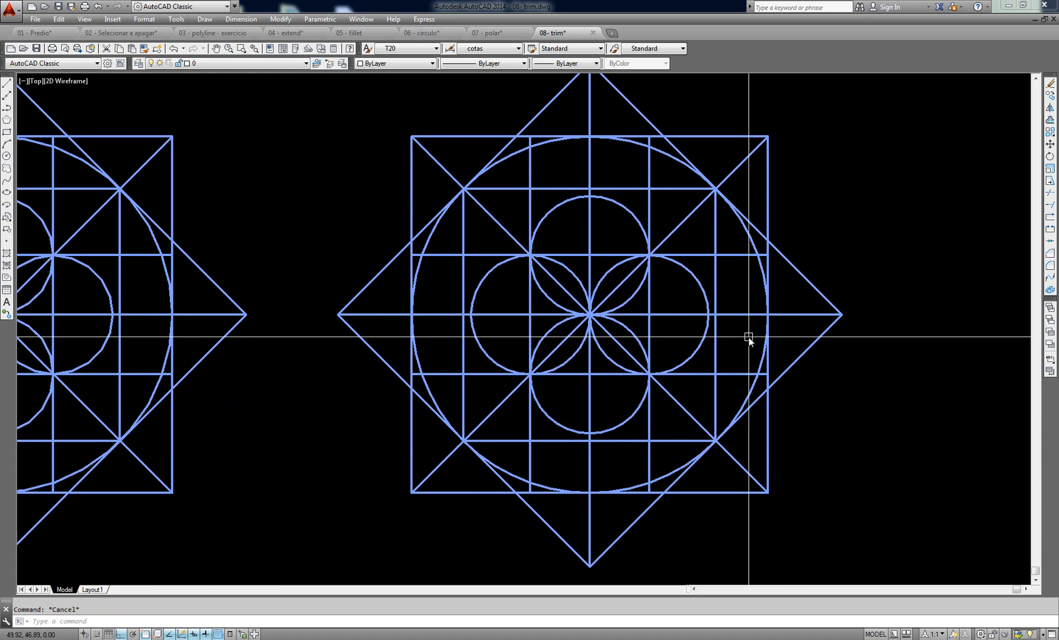
text(tr)
key(Return)
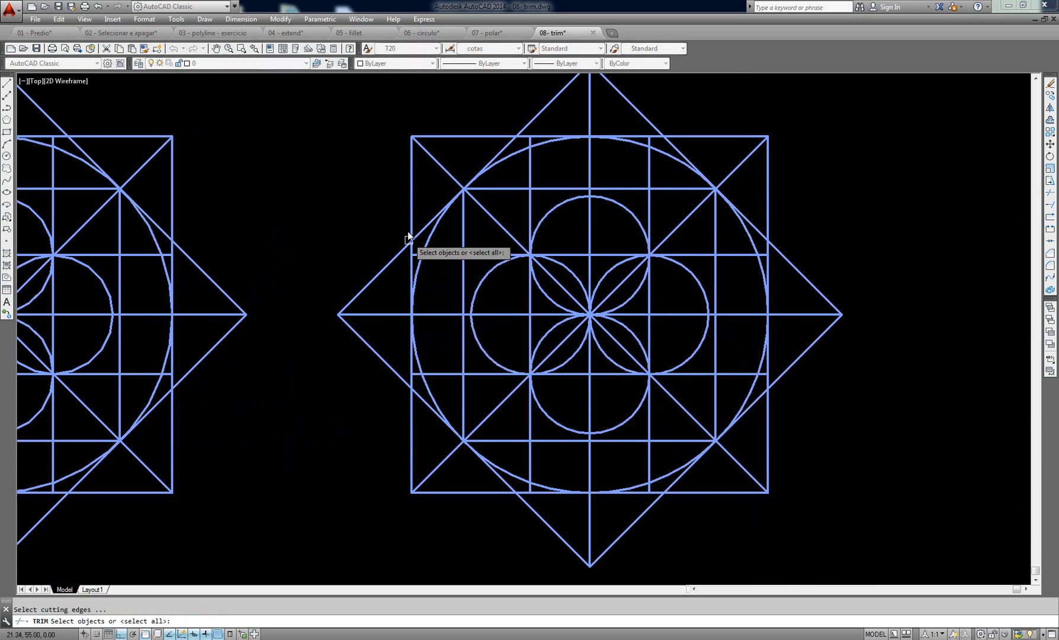
key(Return)
click(733, 315)
key(Escape)
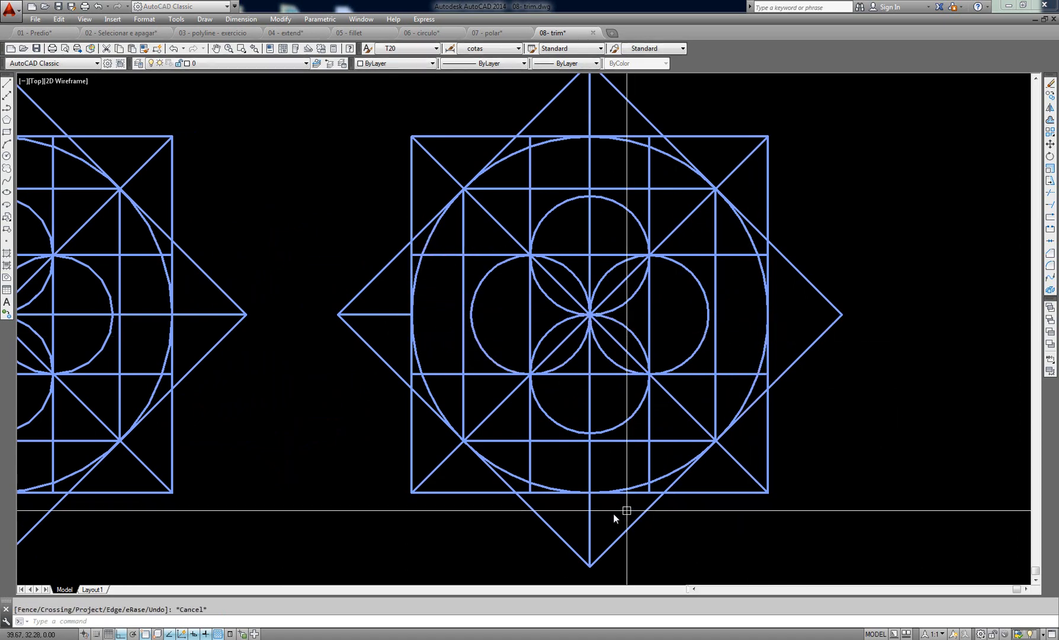
Step: Undo the trim of the original figure's horizontal centre line in 08- trim
text(u)
key(Return)
scroll(690, 371, down, 3)
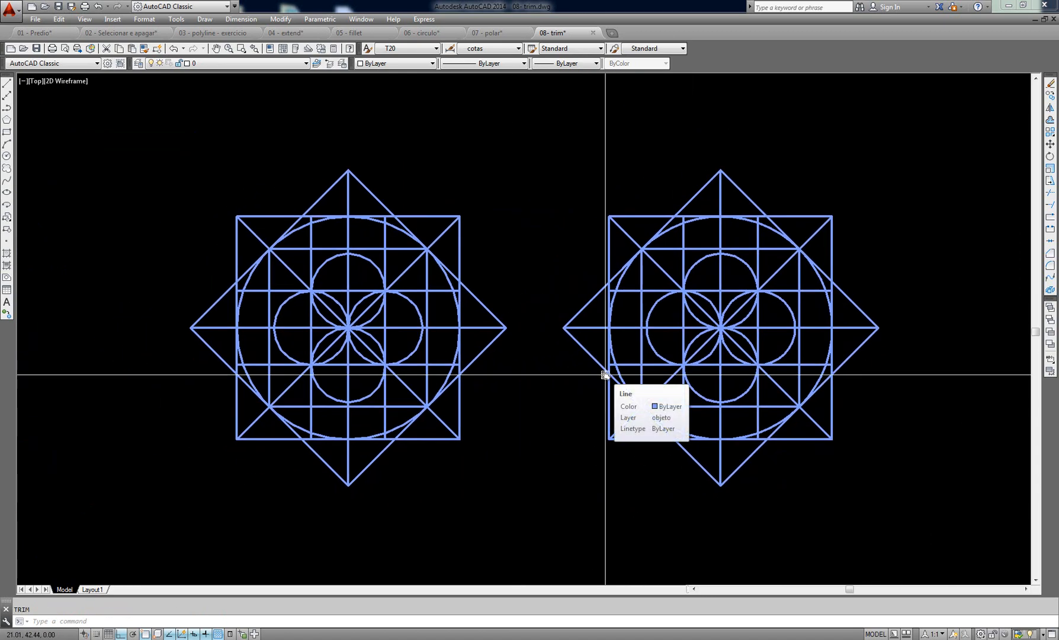
key(Escape)
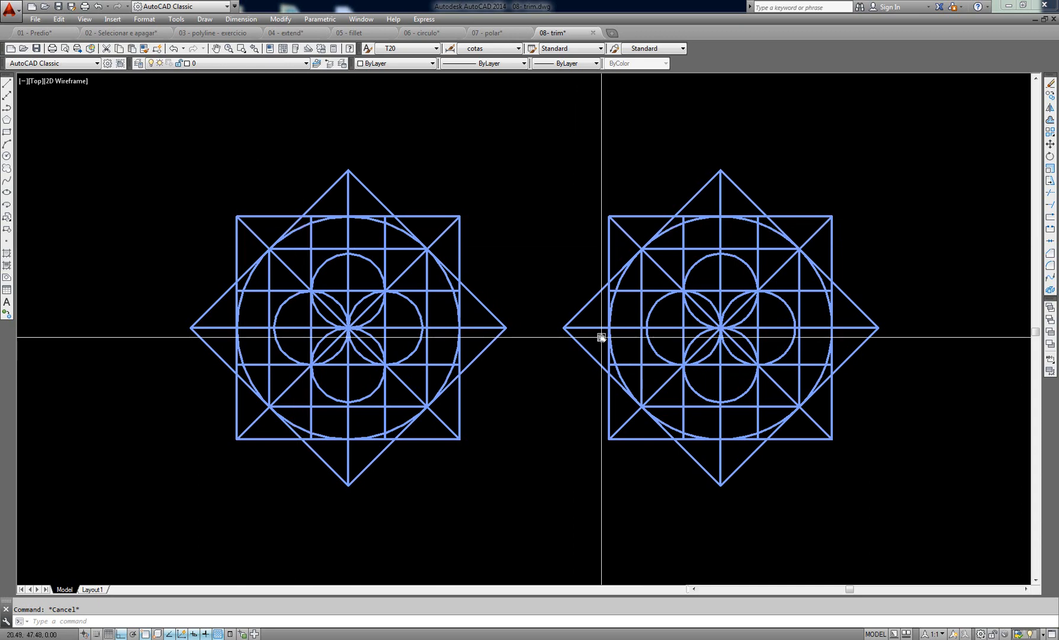
key(Return)
text(e)
key(Return)
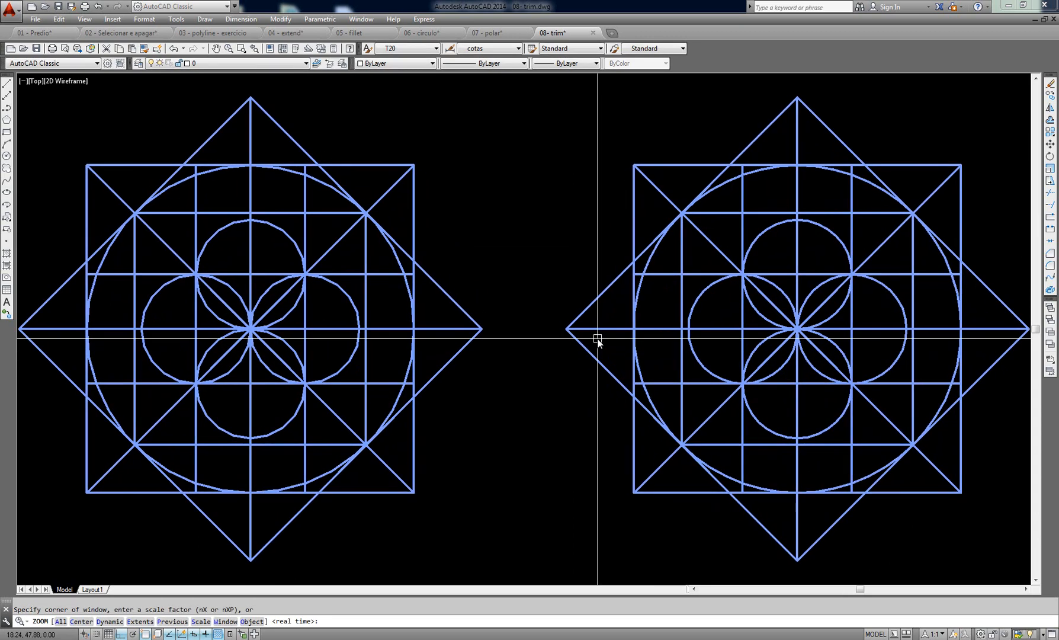
Step: Open the drawing 09 - offset from the aula 02 folder
key(ctrl+shift+s)
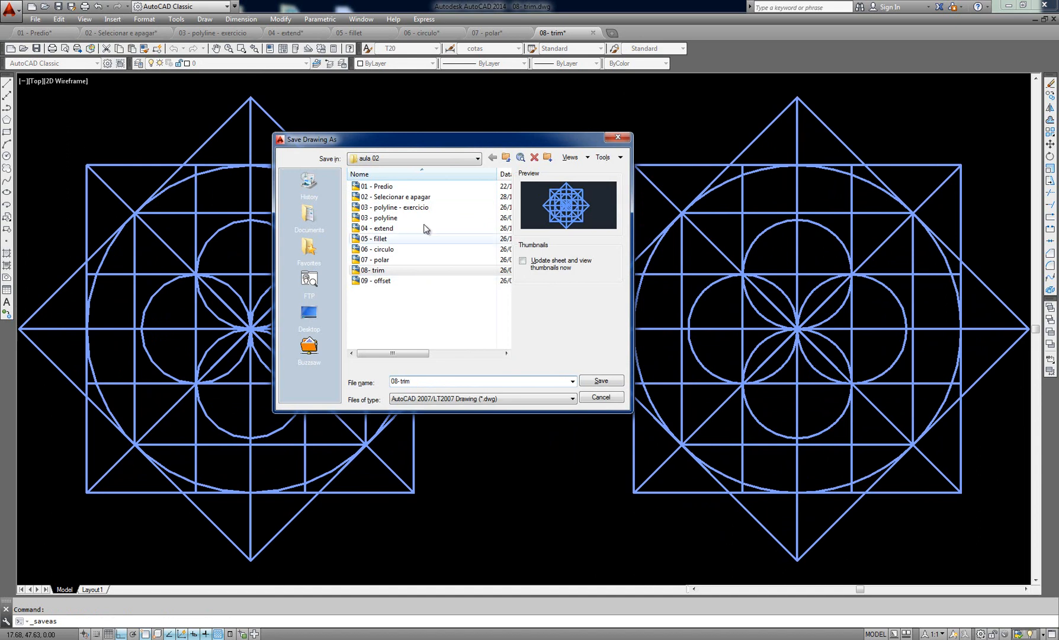
click(601, 397)
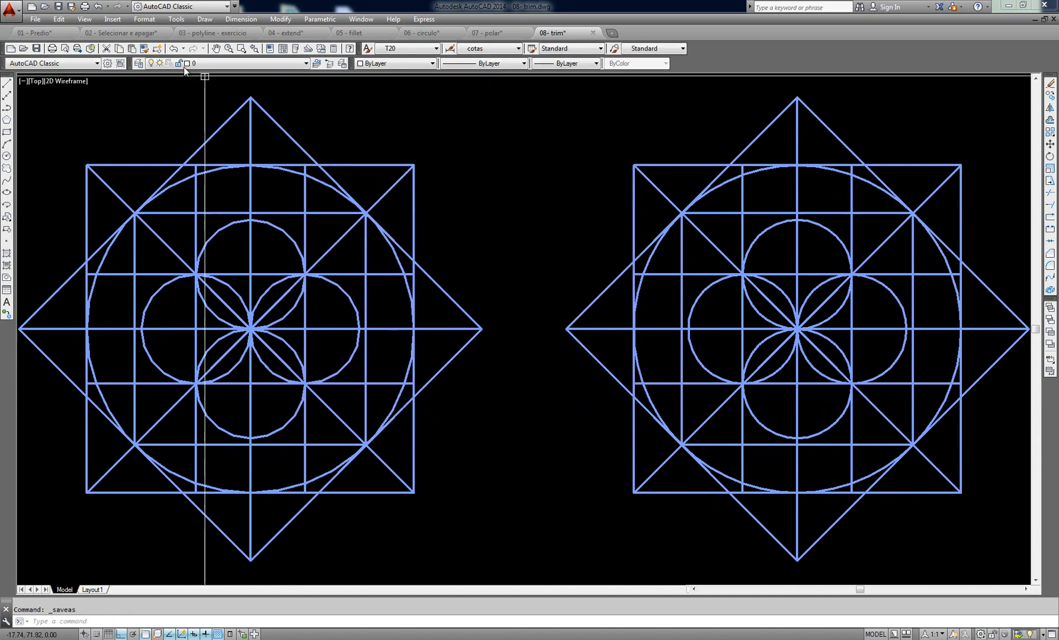
click(44, 7)
click(479, 329)
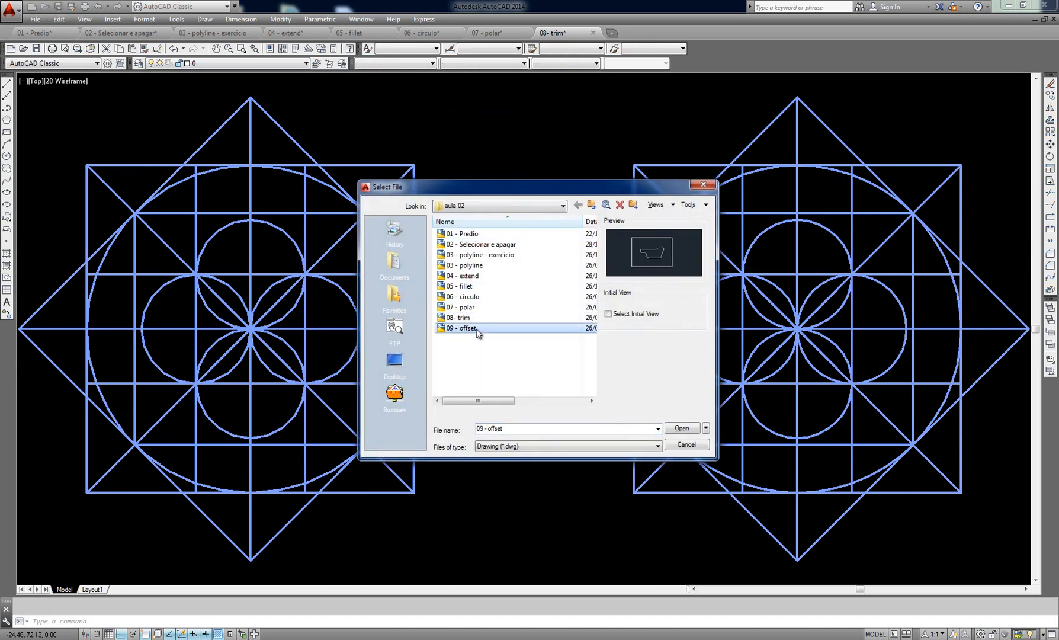
click(685, 430)
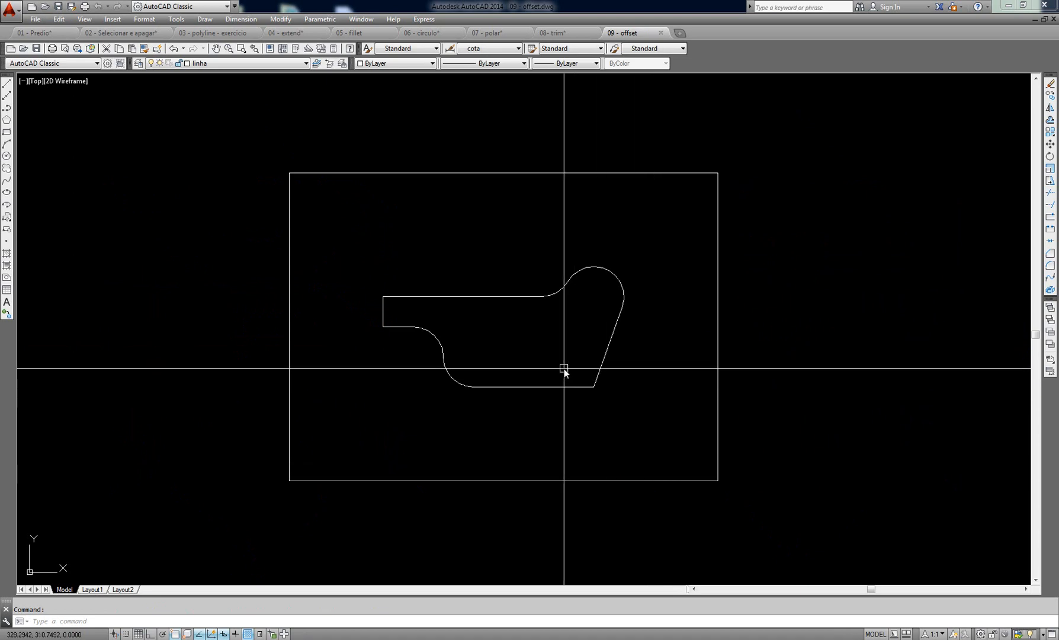
Step: Select the curved profile inside the rectangle to examine its segments and whether it is one object
click(558, 386)
key(Escape)
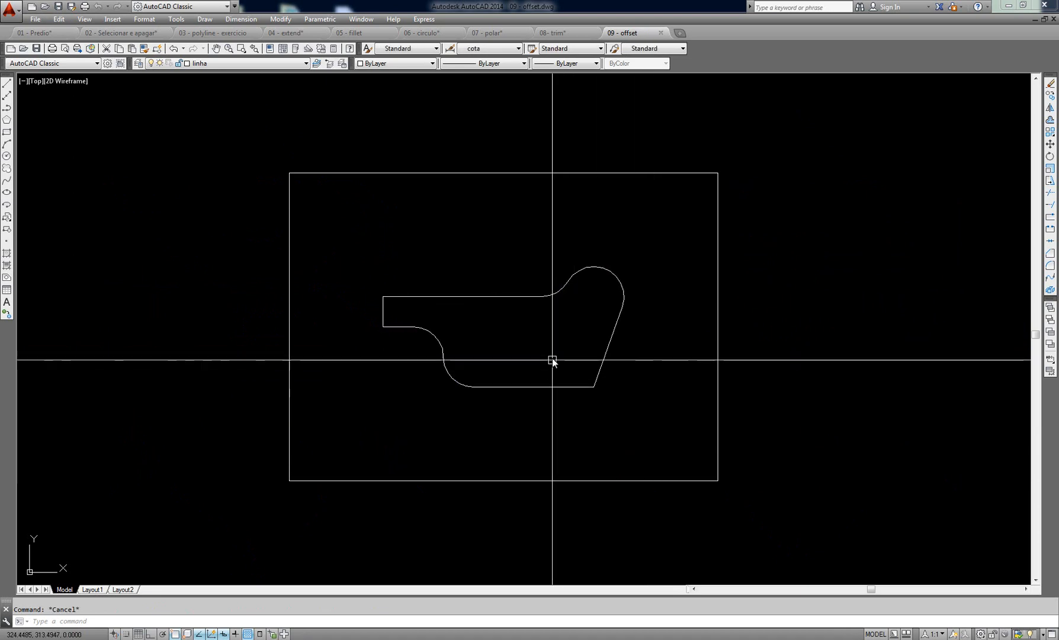
scroll(557, 353, up, 2)
scroll(557, 353, down, 2)
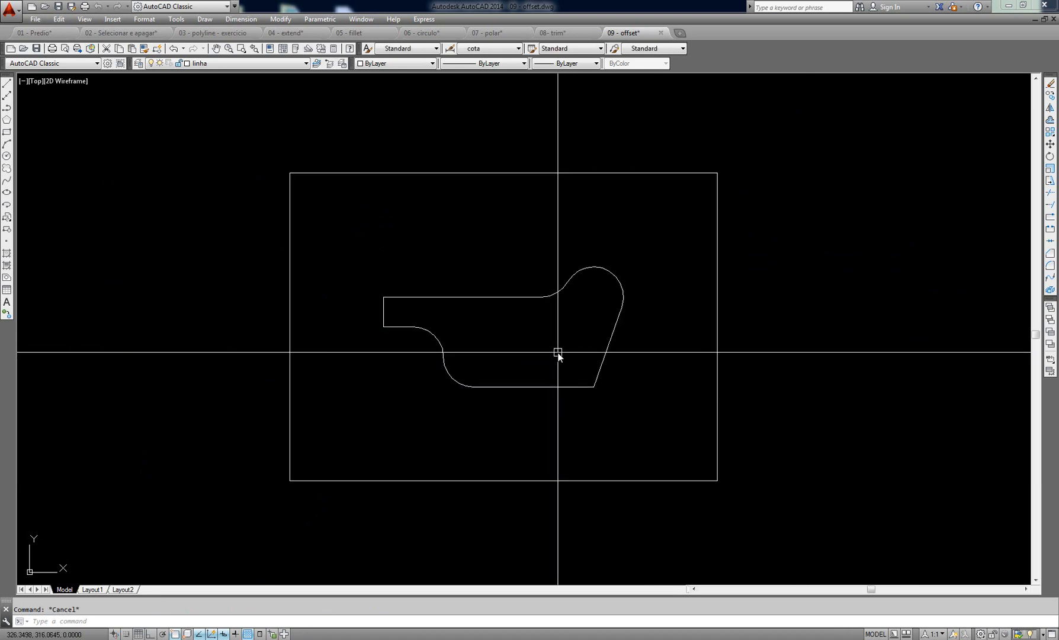
middle_drag(562, 352, 535, 348)
scroll(535, 348, up, 2)
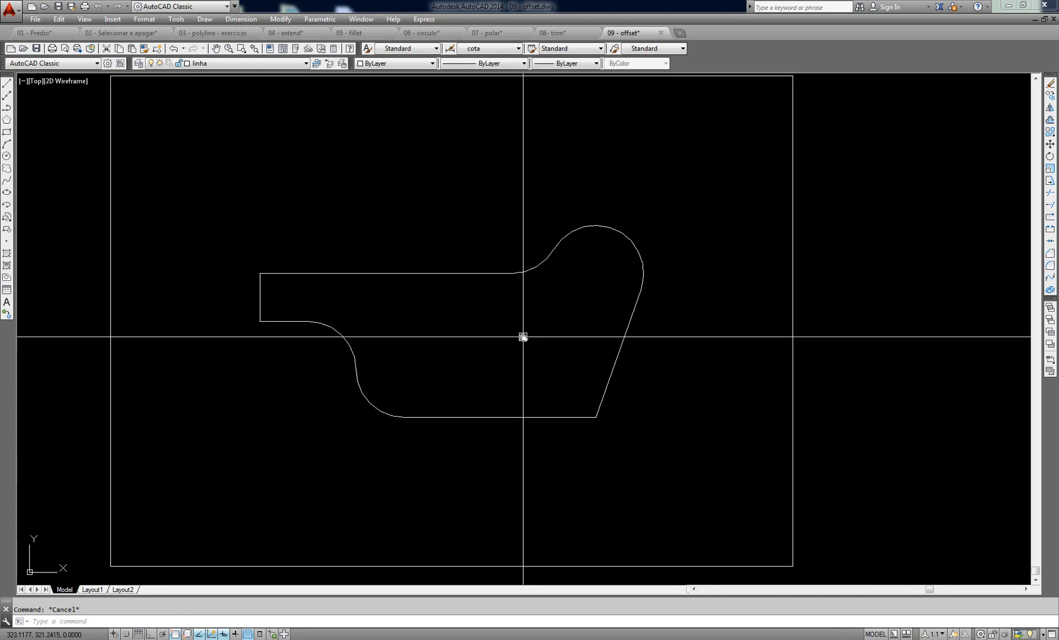
click(509, 273)
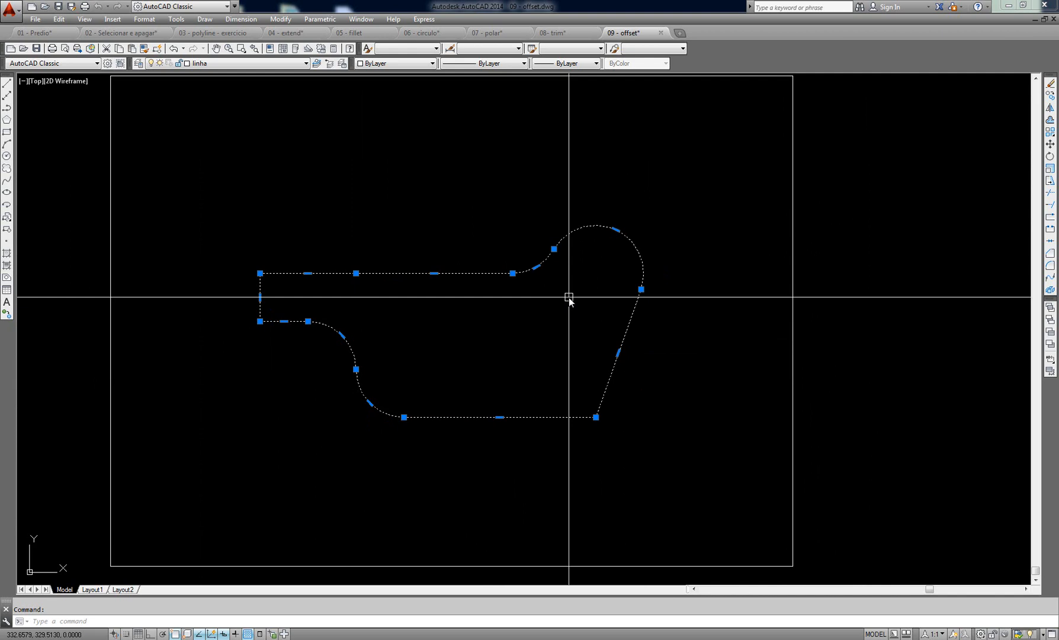
scroll(569, 298, down, 2)
scroll(568, 298, up, 2)
mouse_move(568, 298)
middle_down()
mouse_move(592, 314)
mouse_move(609, 301)
middle_up()
key(Escape)
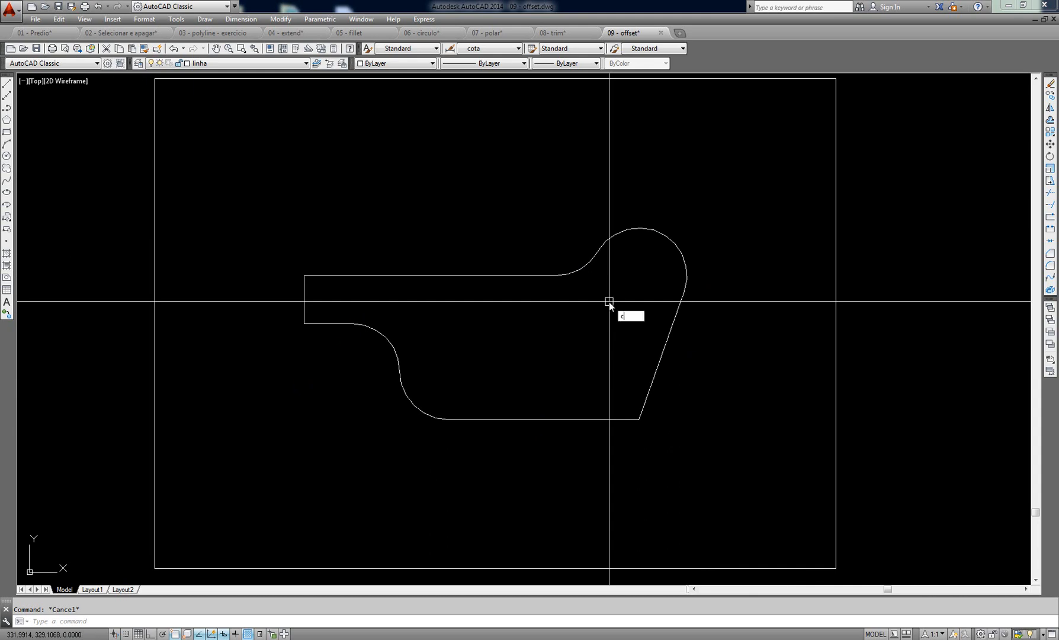
Step: Copy the curved profile to four places outside the rectangle: upper left, left, lower left and below
key(Escape)
text(co)
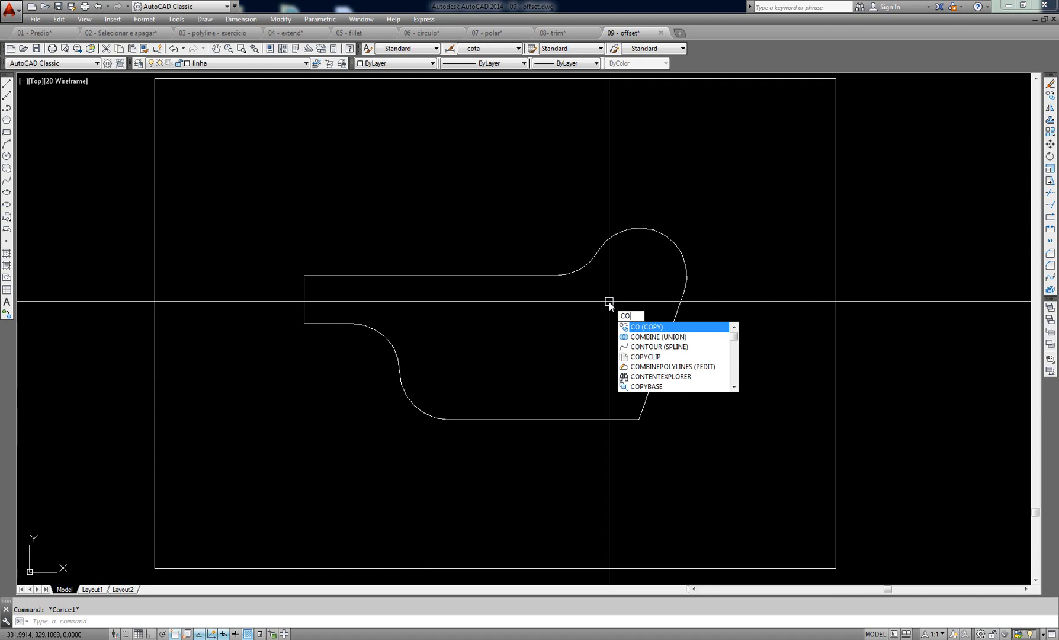
key(Return)
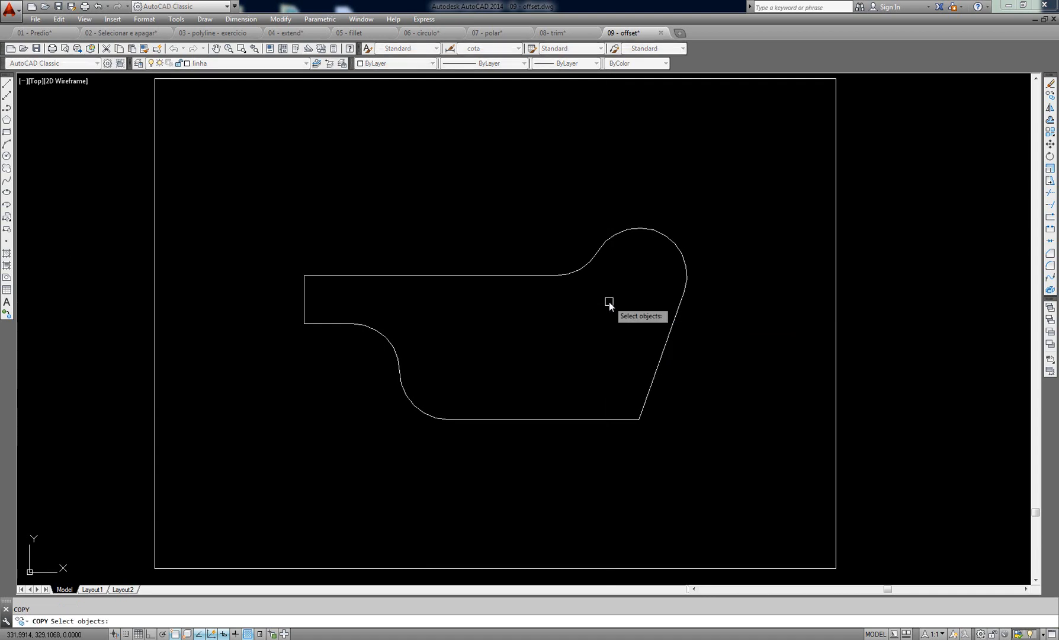
click(609, 301)
click(536, 251)
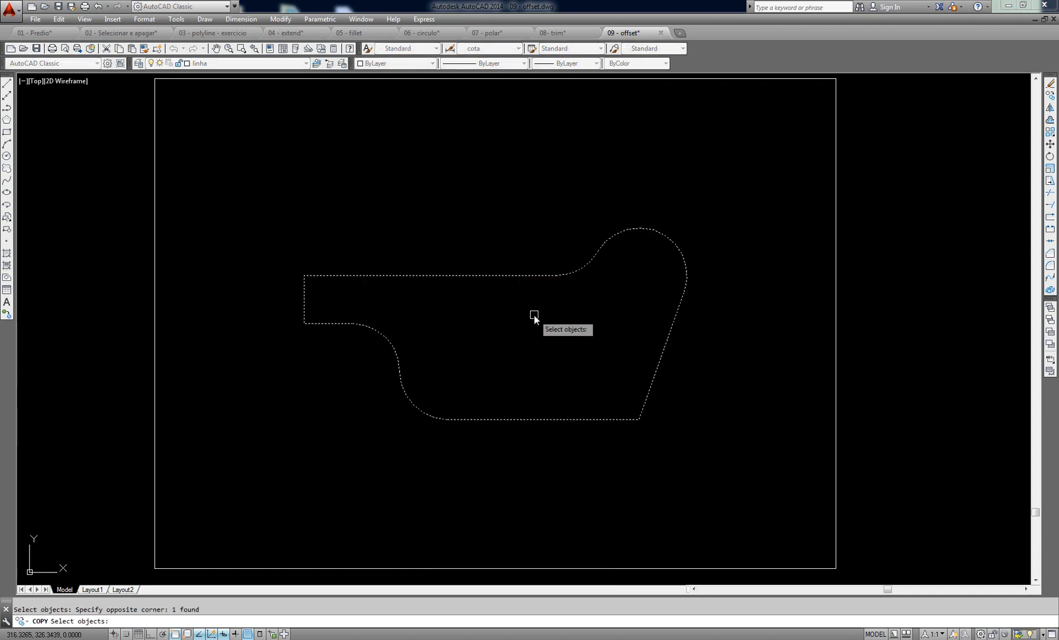
key(Return)
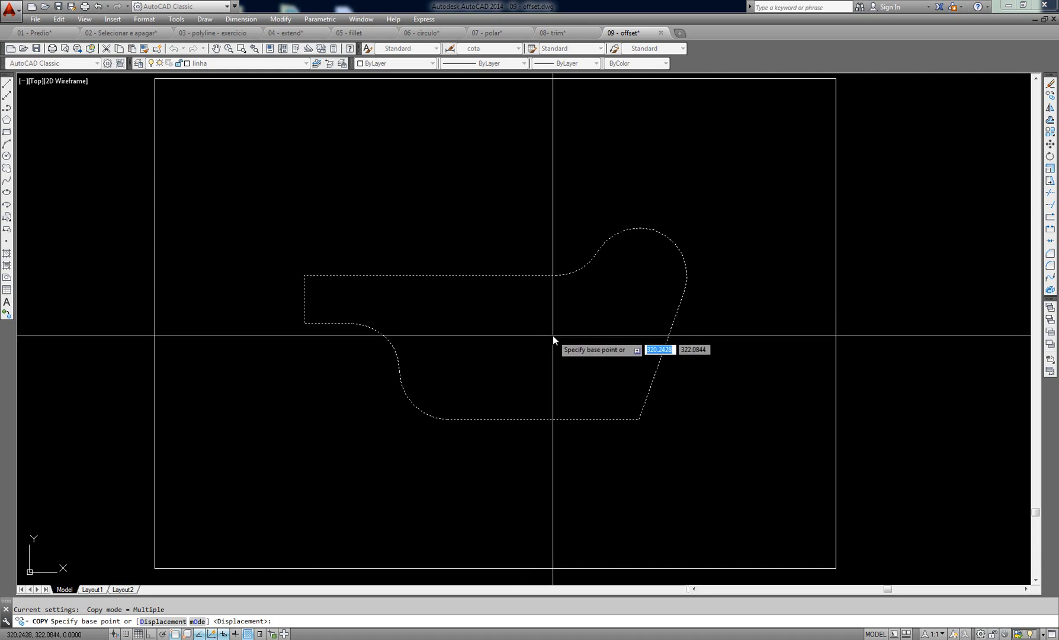
click(553, 335)
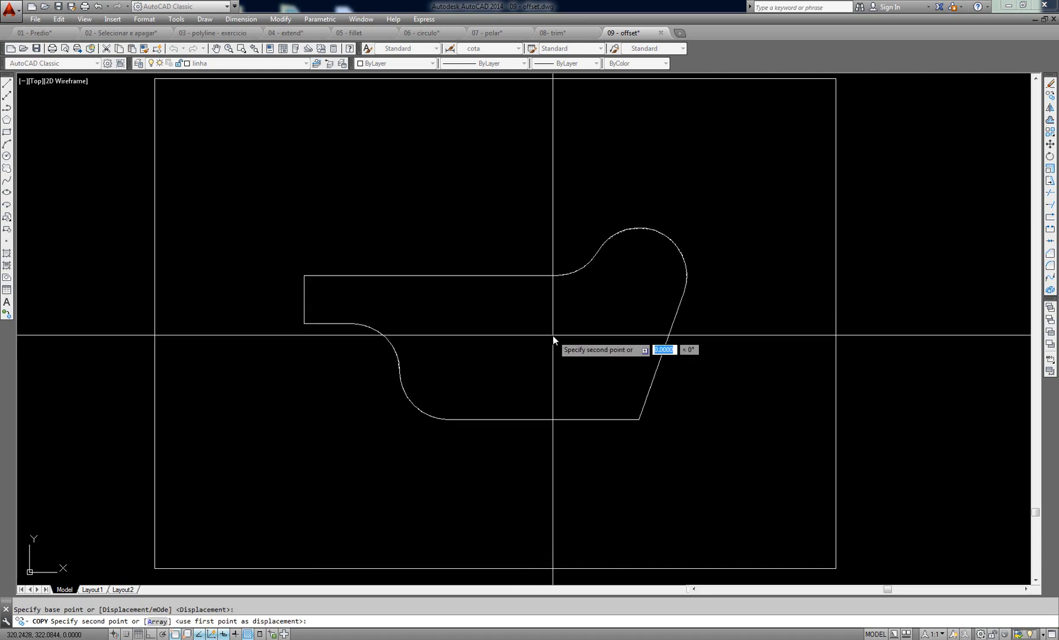
scroll(553, 335, down, 2)
middle_drag(553, 335, 739, 330)
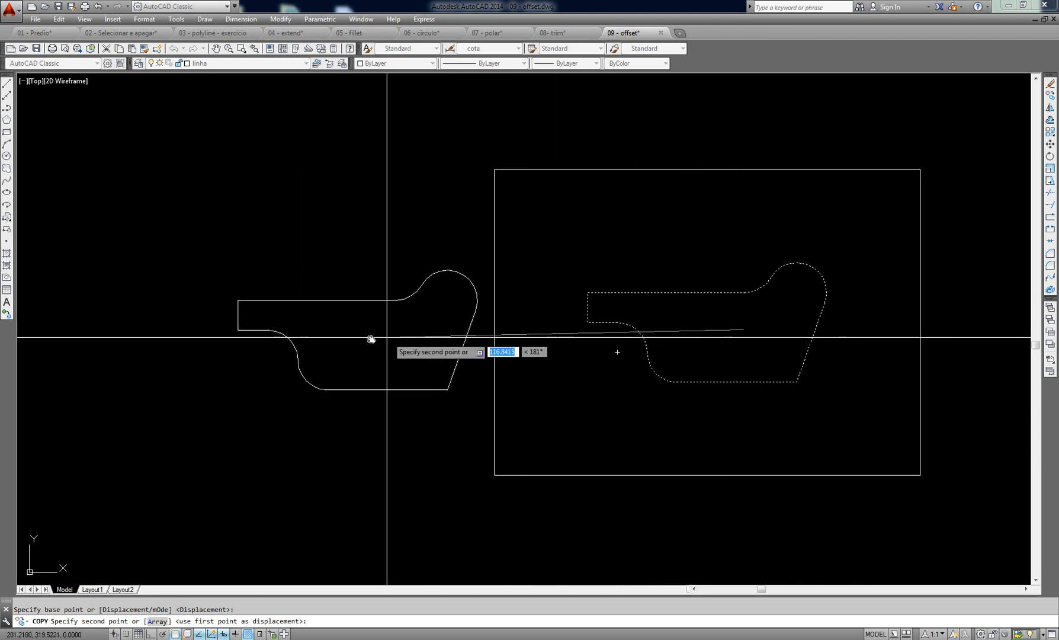
scroll(732, 252, down, 2)
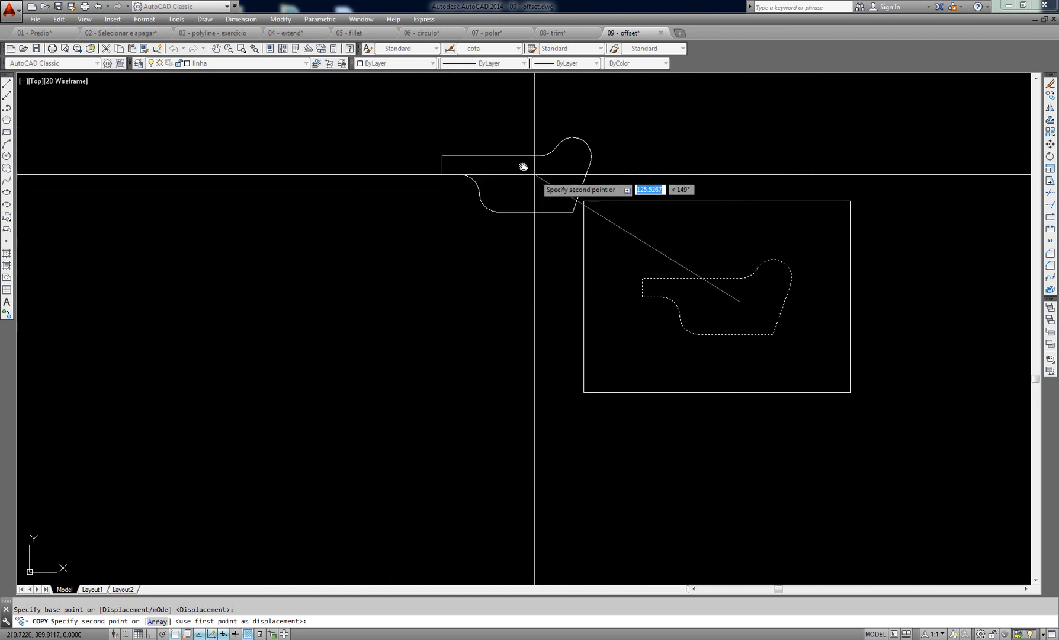
click(496, 154)
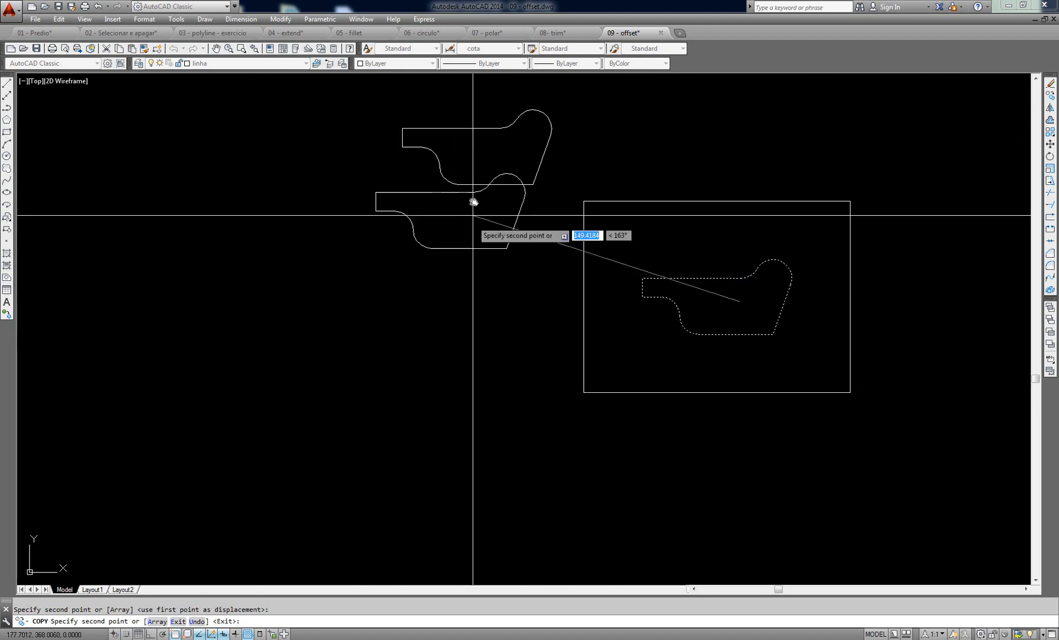
click(428, 299)
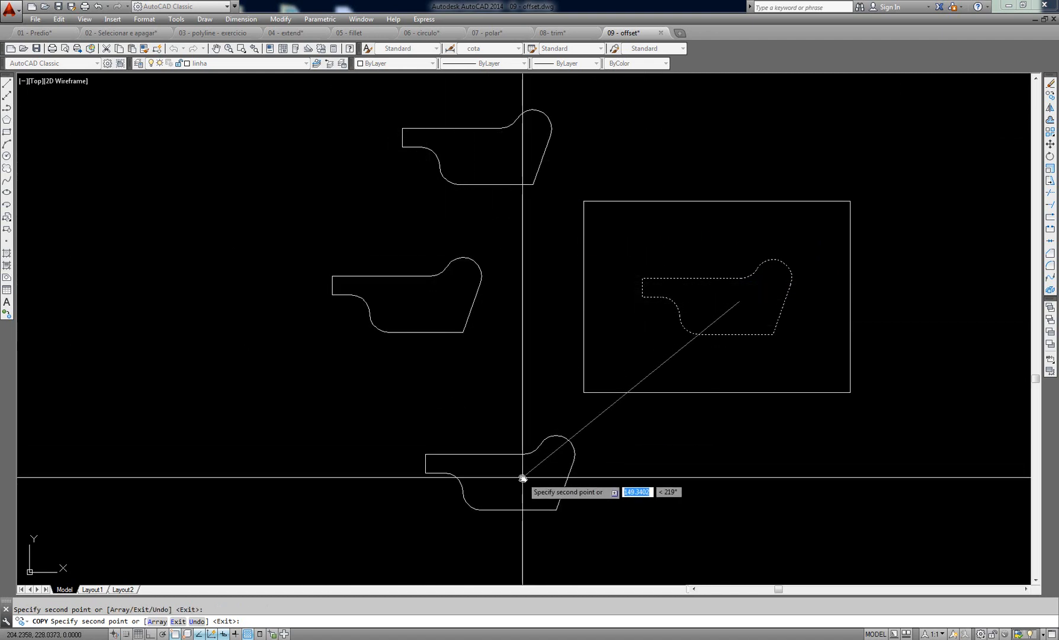
click(521, 477)
click(823, 519)
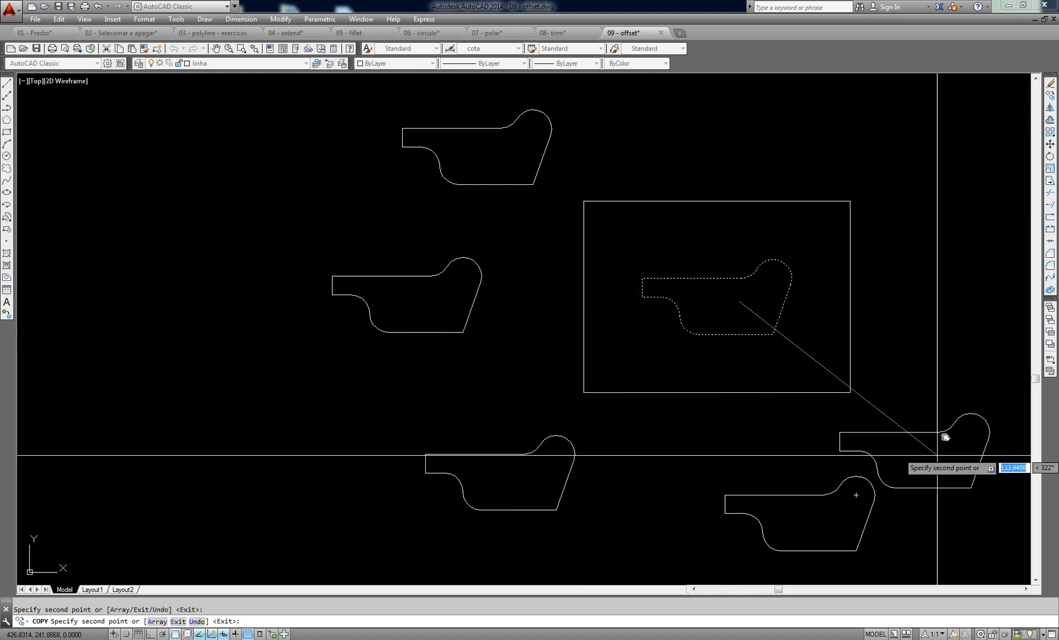
key(Return)
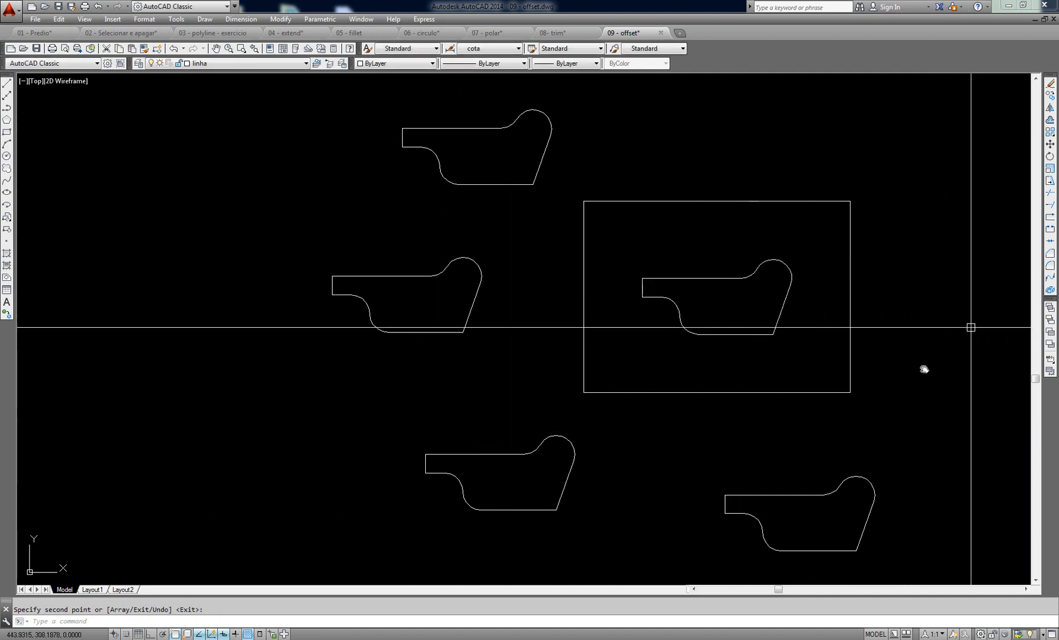
Step: Delete the four profile copies outside the rectangle one by one, keeping the original profile inside it
click(575, 124)
click(500, 145)
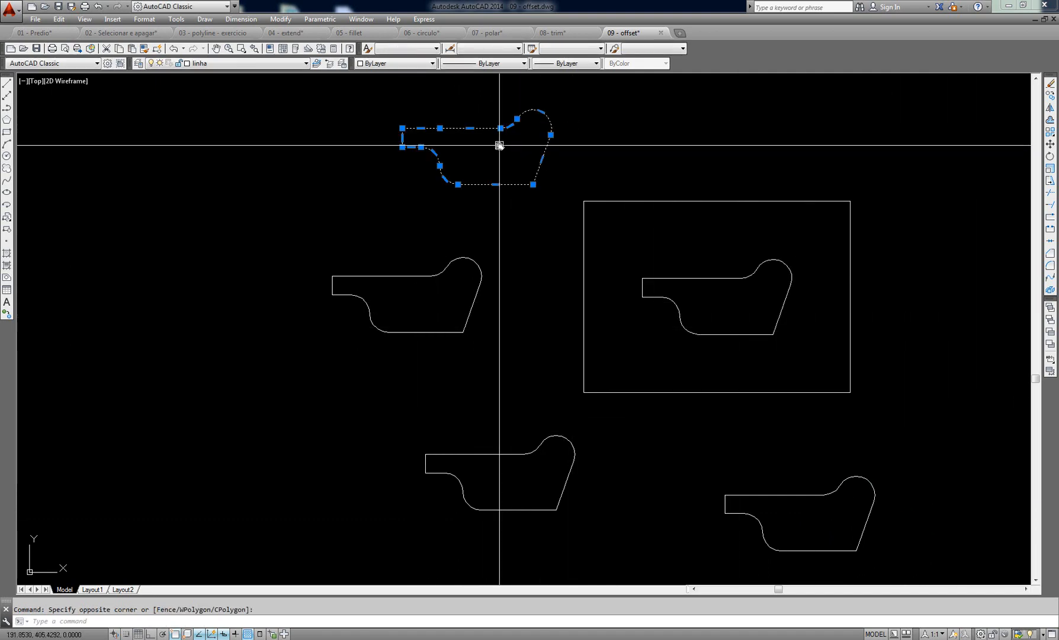
key(Delete)
click(481, 223)
click(431, 294)
key(Delete)
click(675, 473)
click(542, 522)
key(Delete)
click(758, 509)
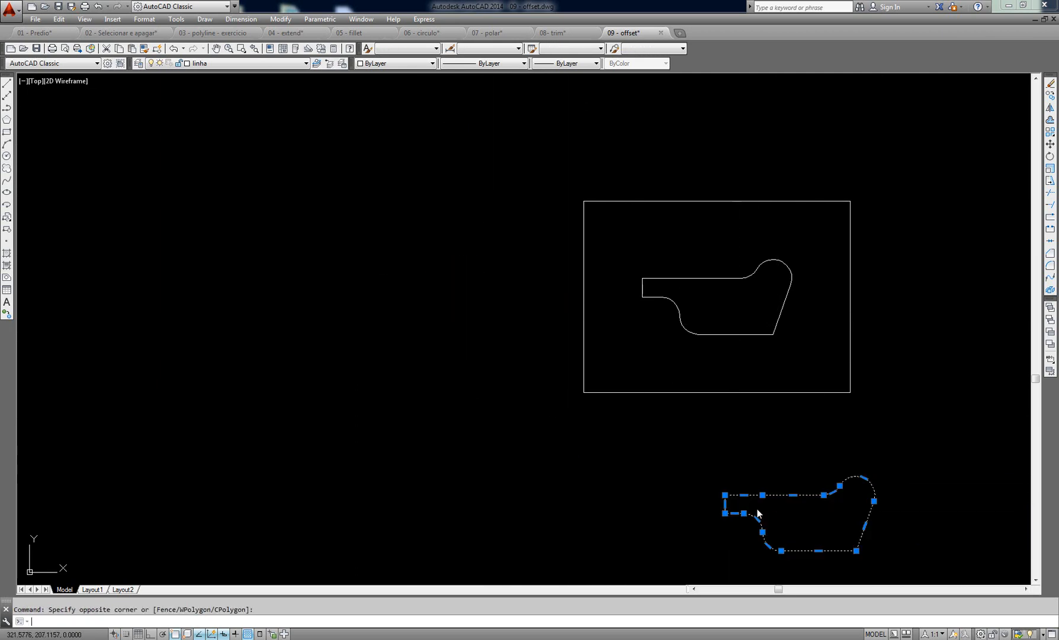
key(Delete)
Step: Move the curved profile out of the rectangle, placing it in the empty space to the rectangle's left
scroll(732, 306, up, 4)
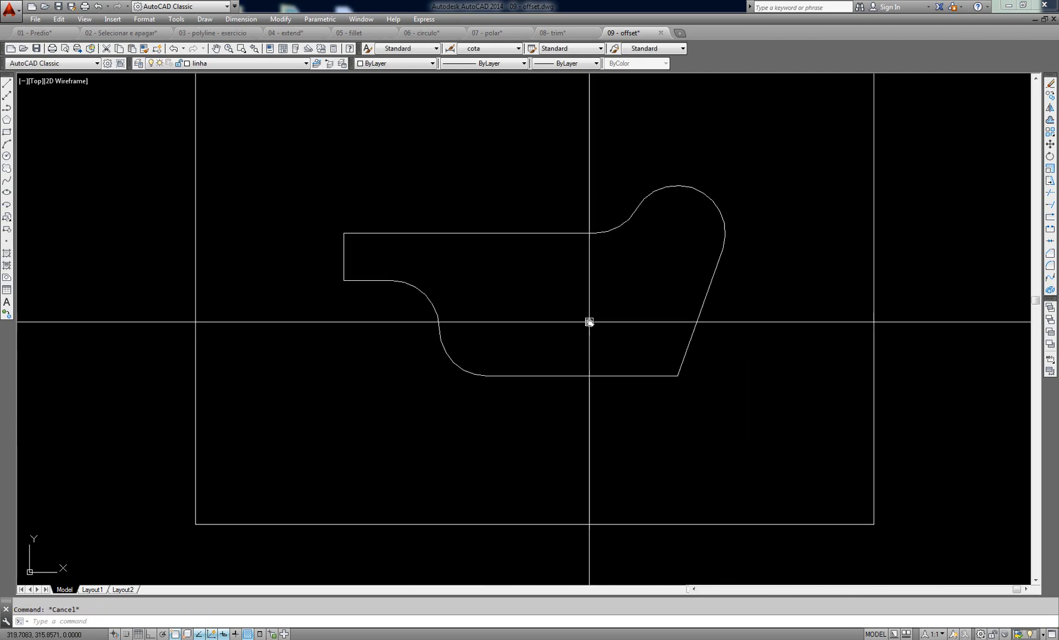
scroll(589, 322, down, 2)
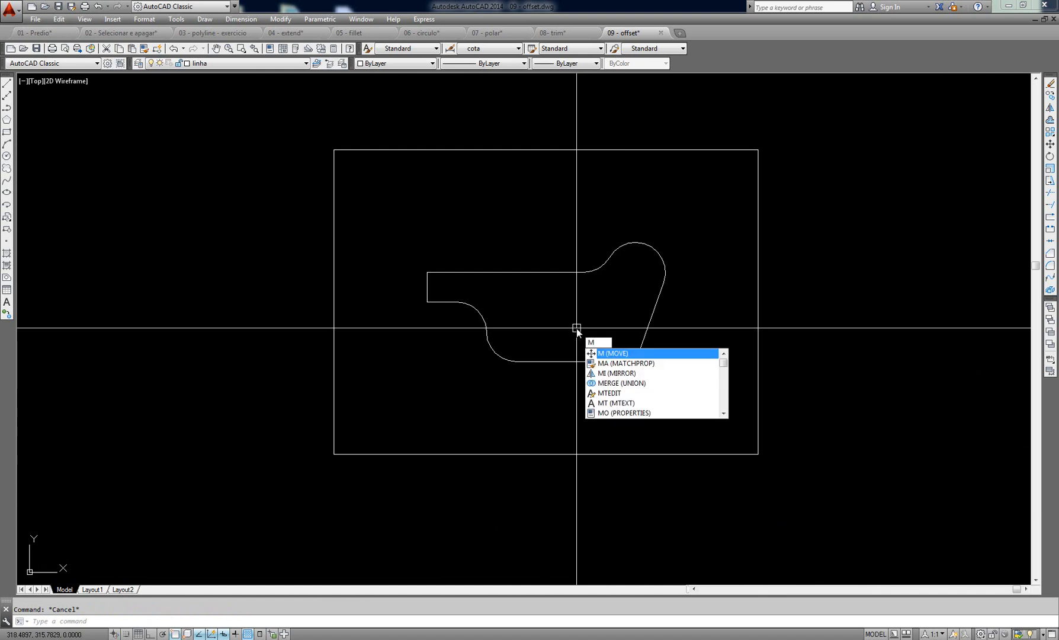
key(Return)
click(546, 246)
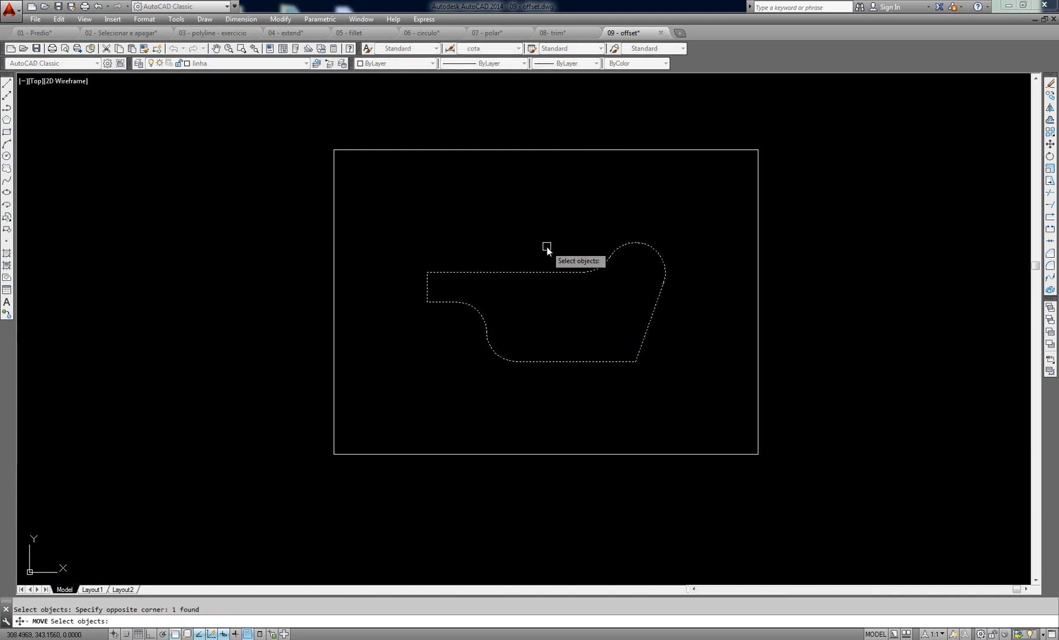
key(Return)
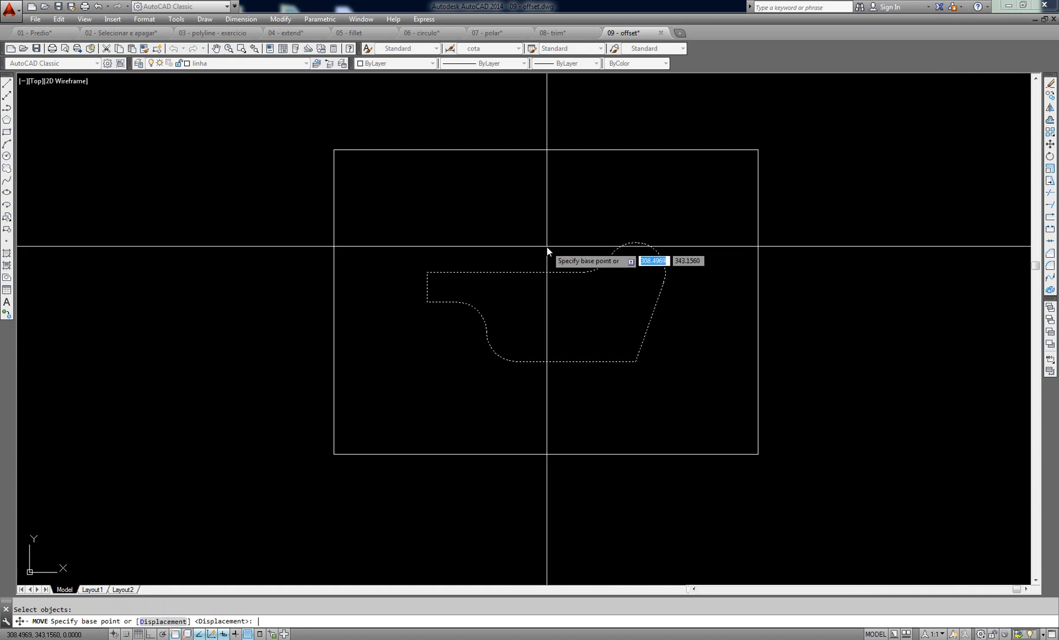
click(576, 316)
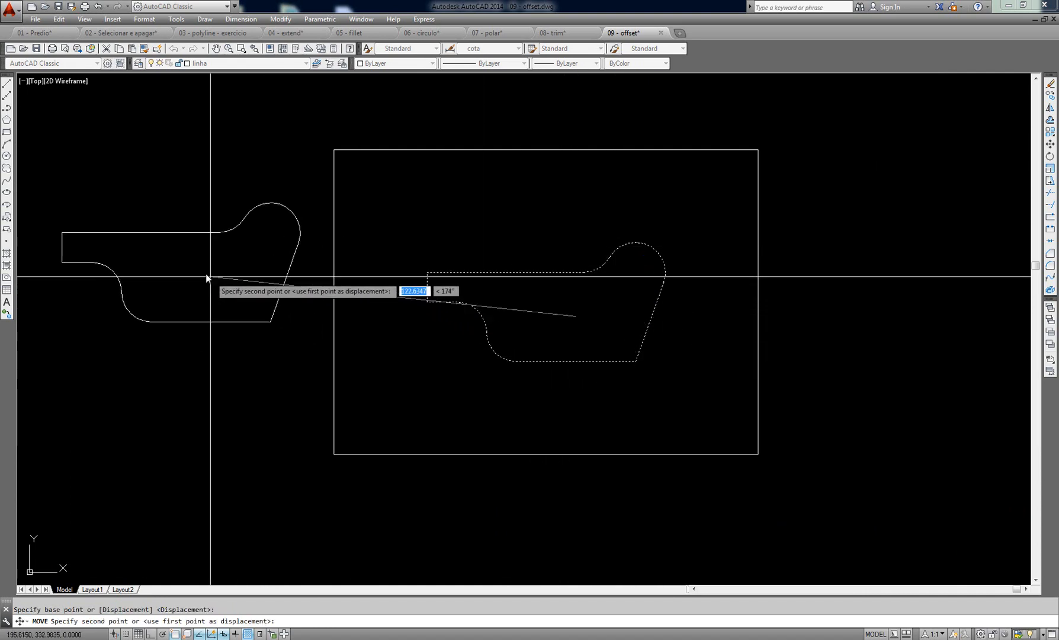
click(183, 257)
scroll(284, 346, down, 2)
middle_drag(286, 348, 523, 379)
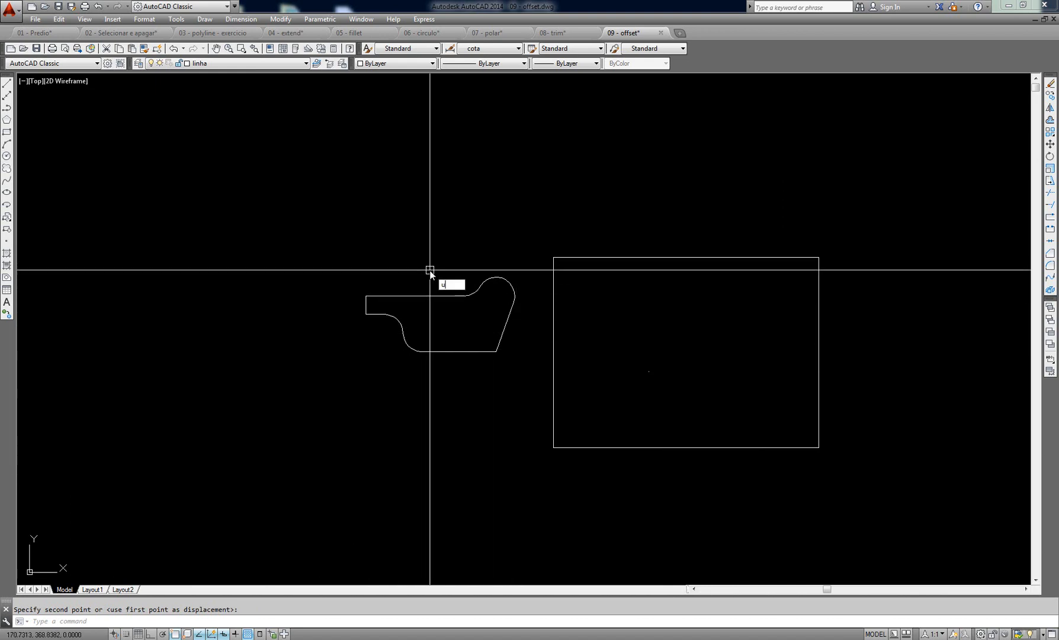
Step: Undo the profile's move out of the rectangle
key(Return)
key(Return)
key(Return)
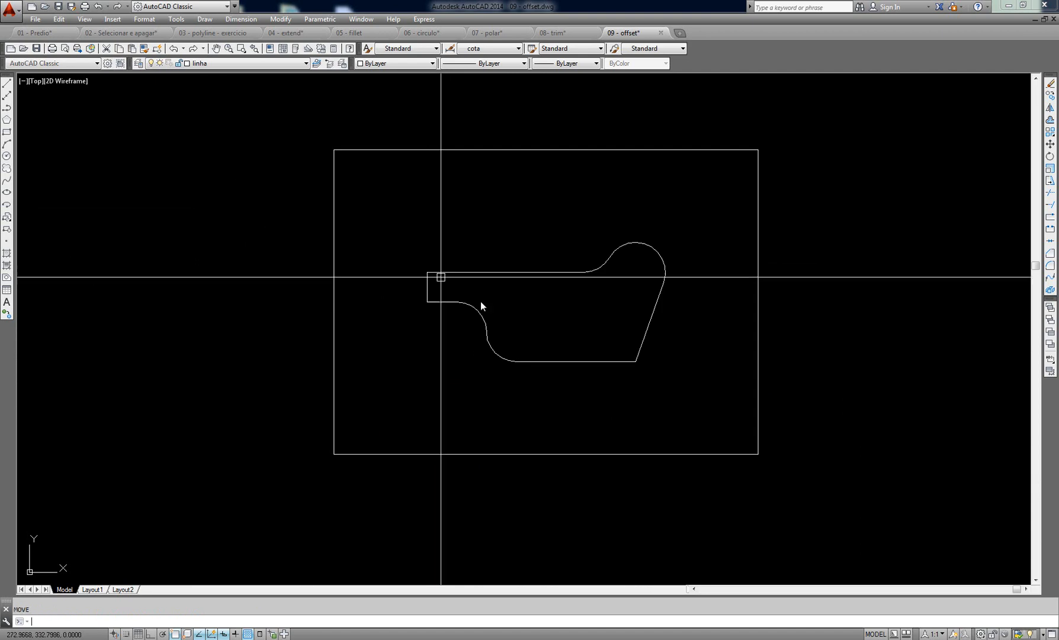
Step: Select the point object on the profile's S-shaped curve for a closer look
click(557, 354)
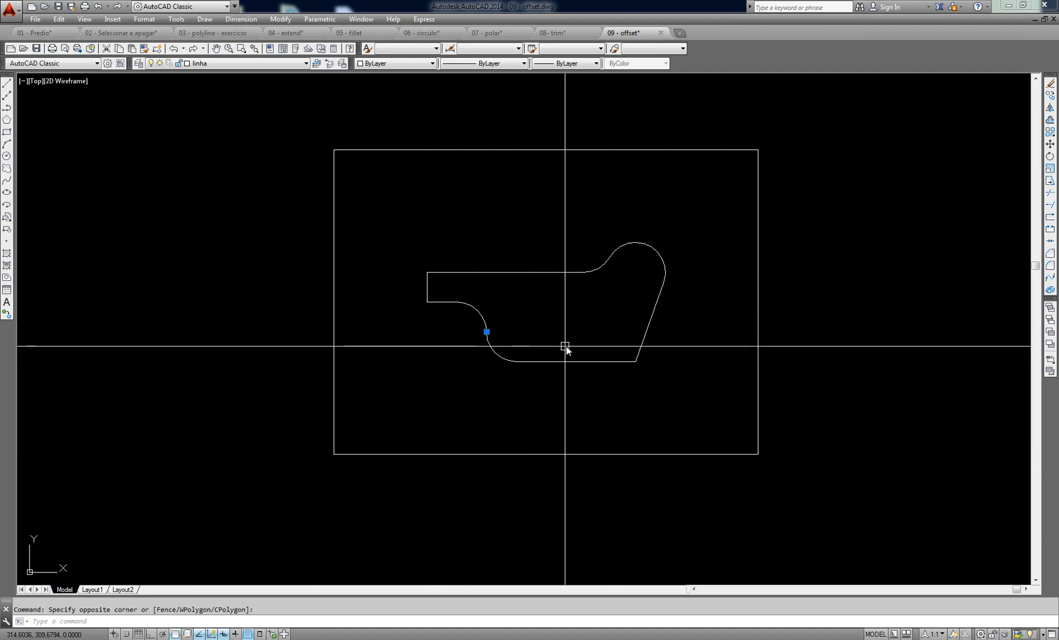
scroll(596, 328, up, 2)
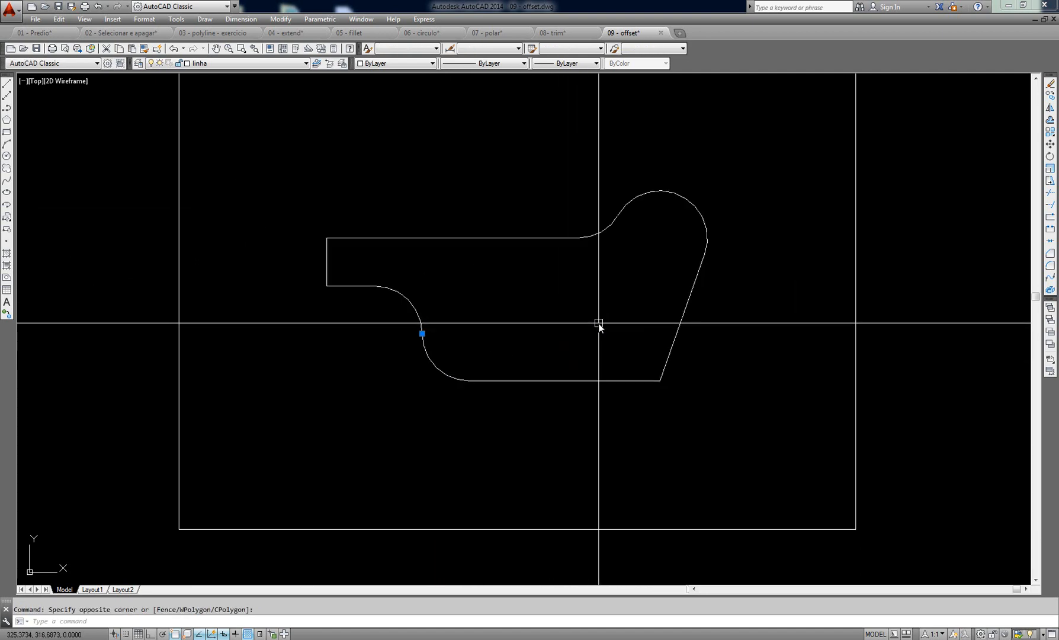
mouse_move(591, 334)
middle_down()
mouse_move(574, 366)
mouse_move(556, 371)
middle_up()
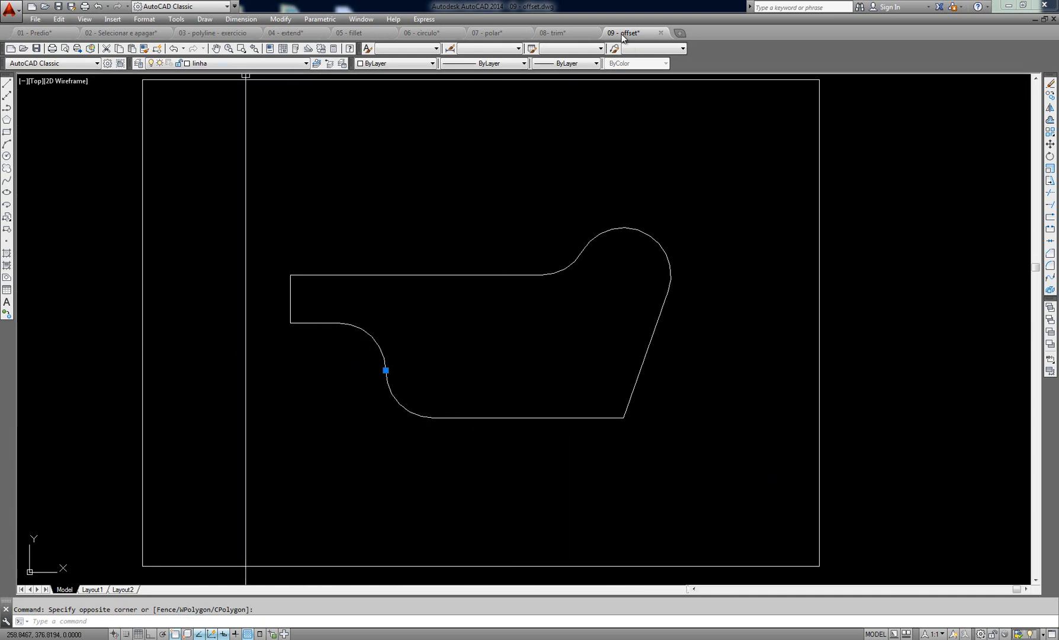
key(Escape)
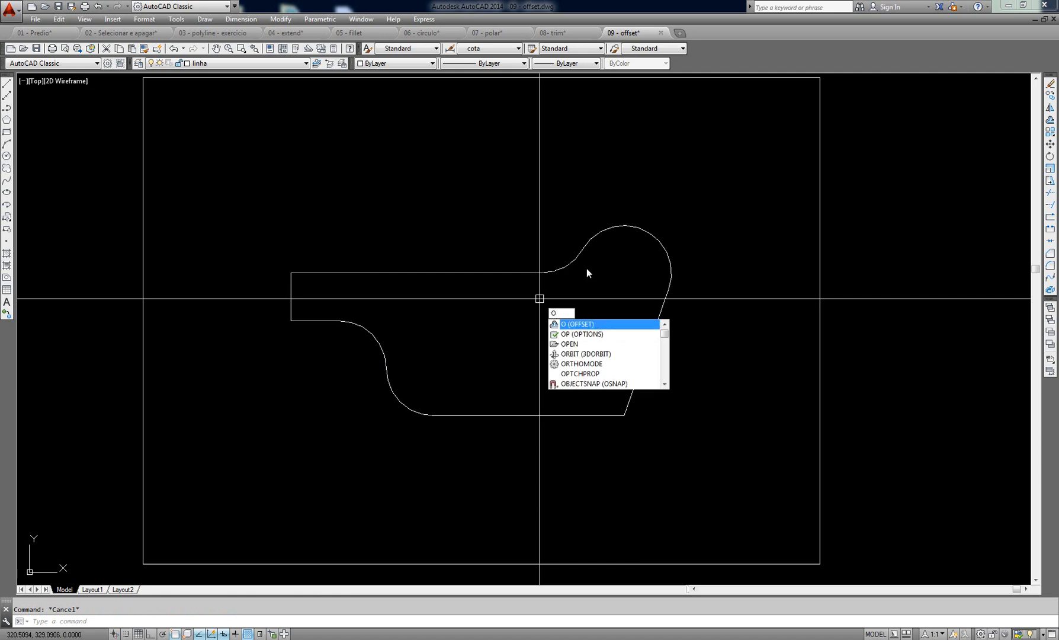
text(o)
key(Return)
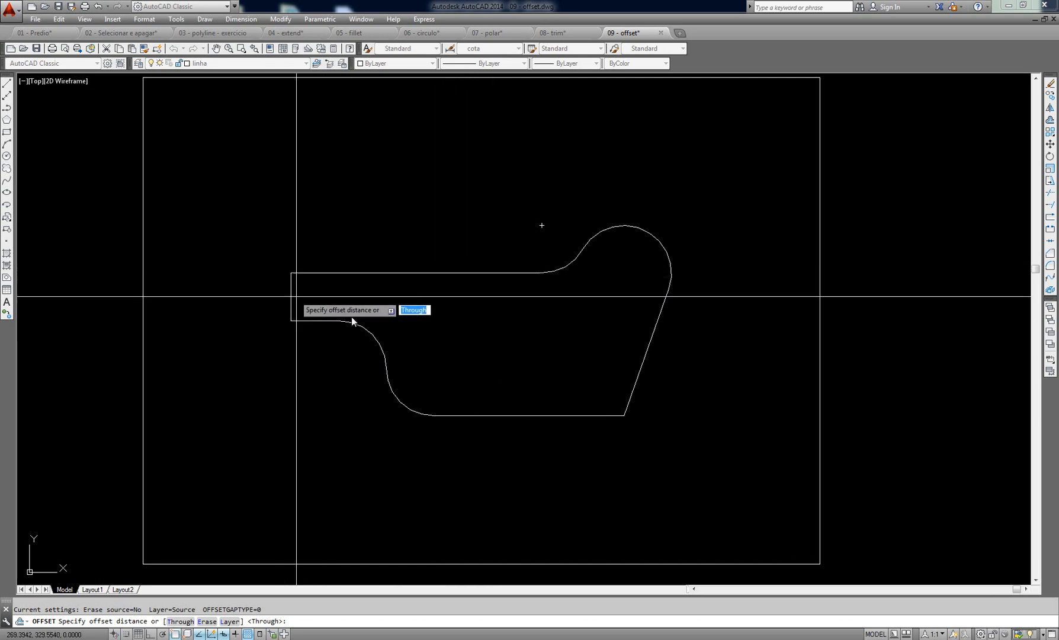
key(Escape)
Step: Offset the closed curved profile outward by 0.5 to create a parallel outline around it
click(379, 346)
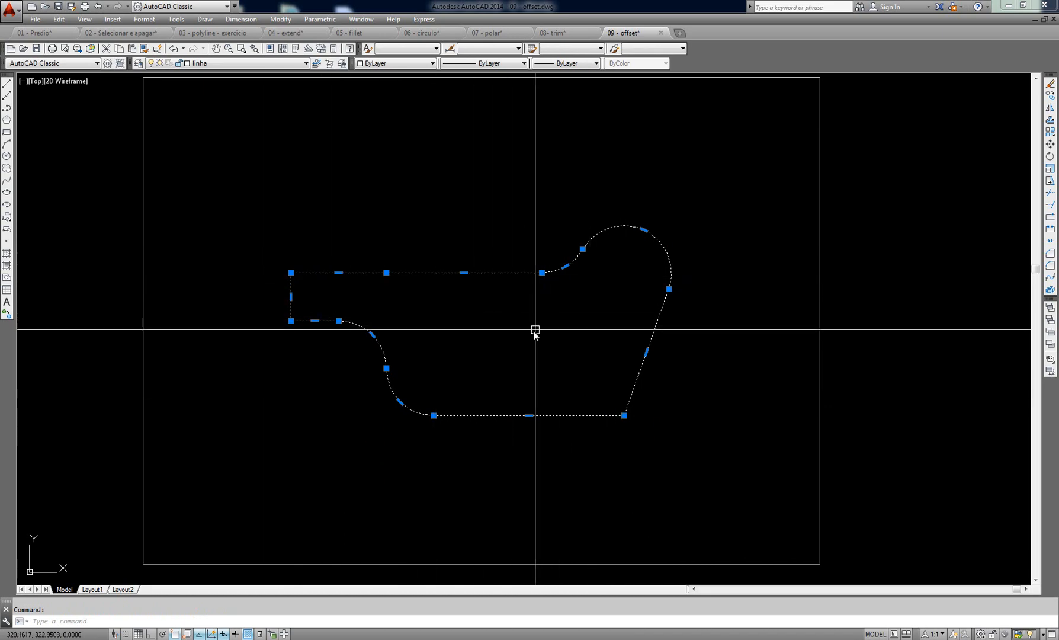
middle_drag(544, 330, 552, 342)
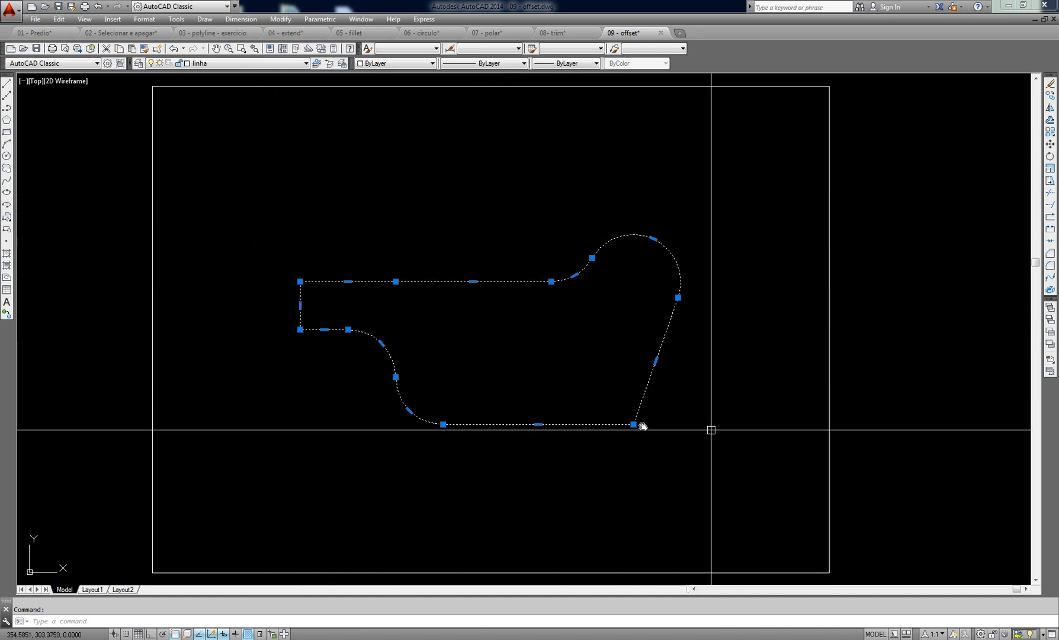
key(Escape)
text(o)
key(Return)
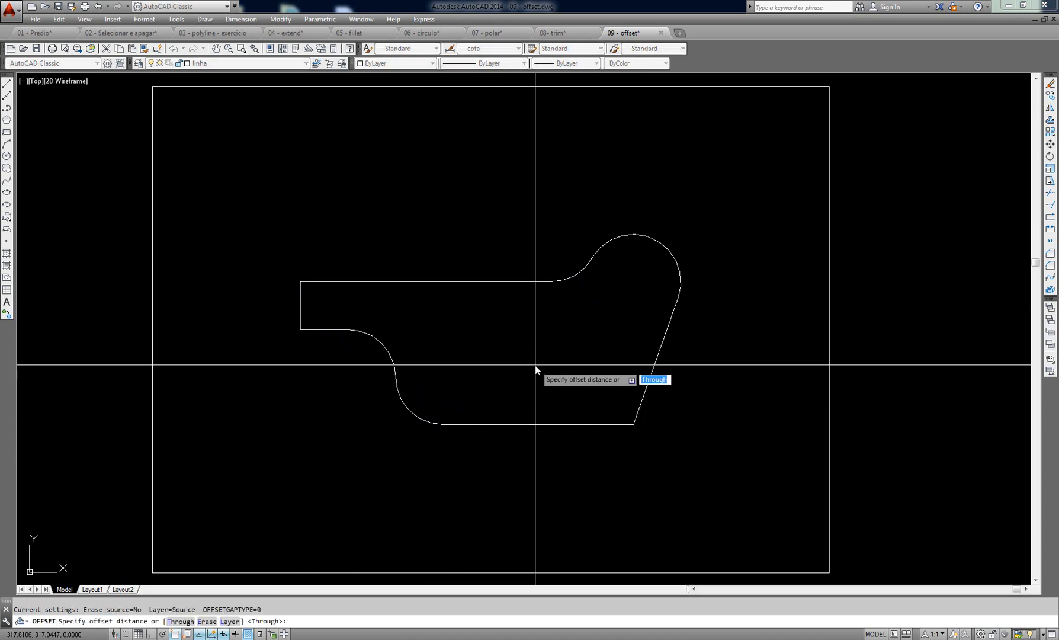
text(.5)
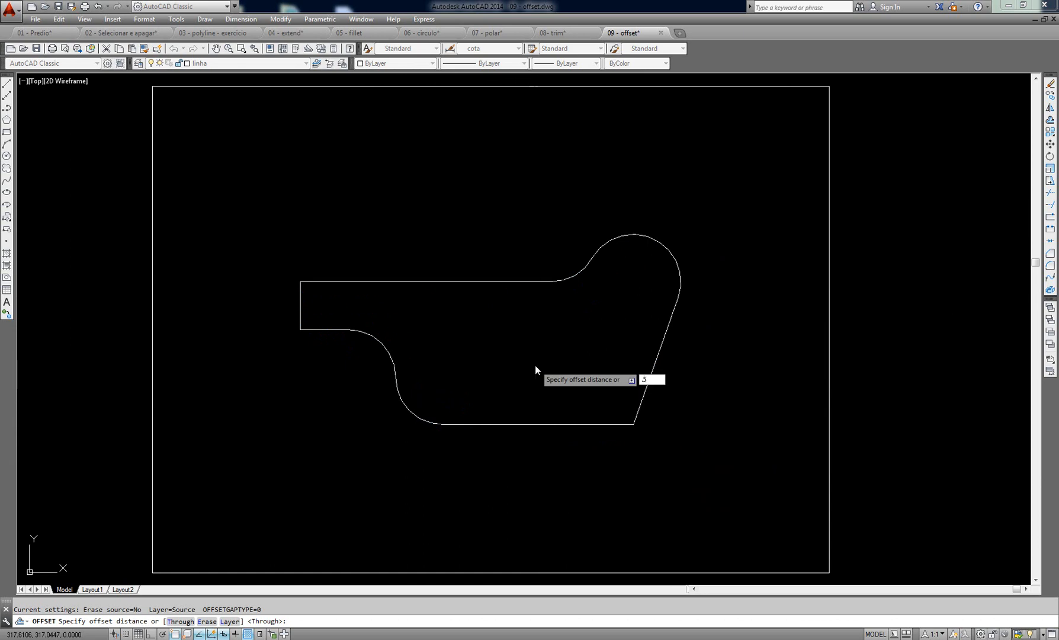
key(Return)
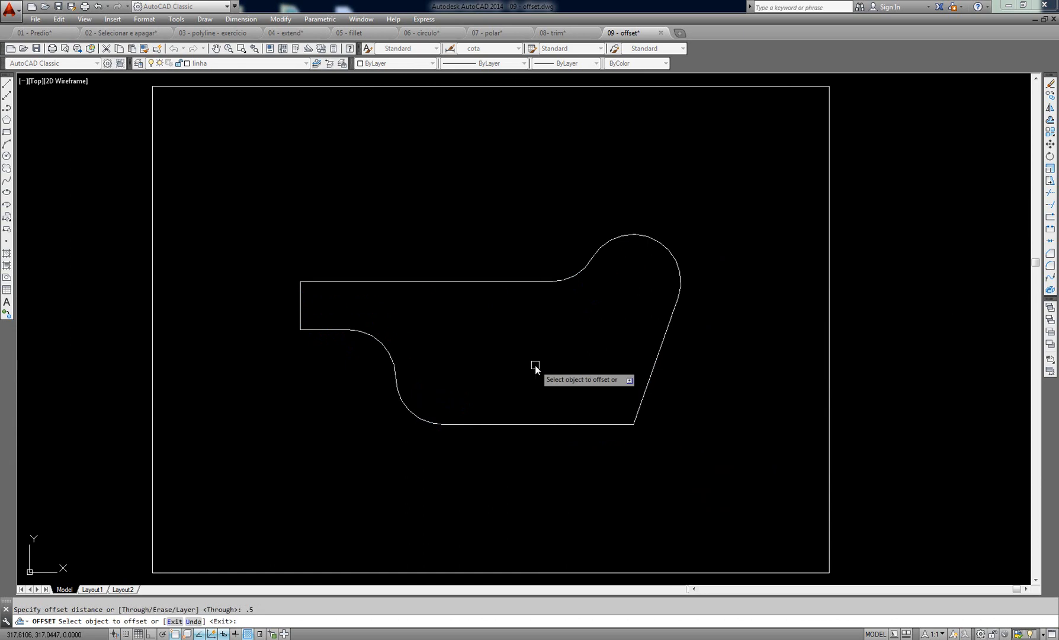
click(530, 282)
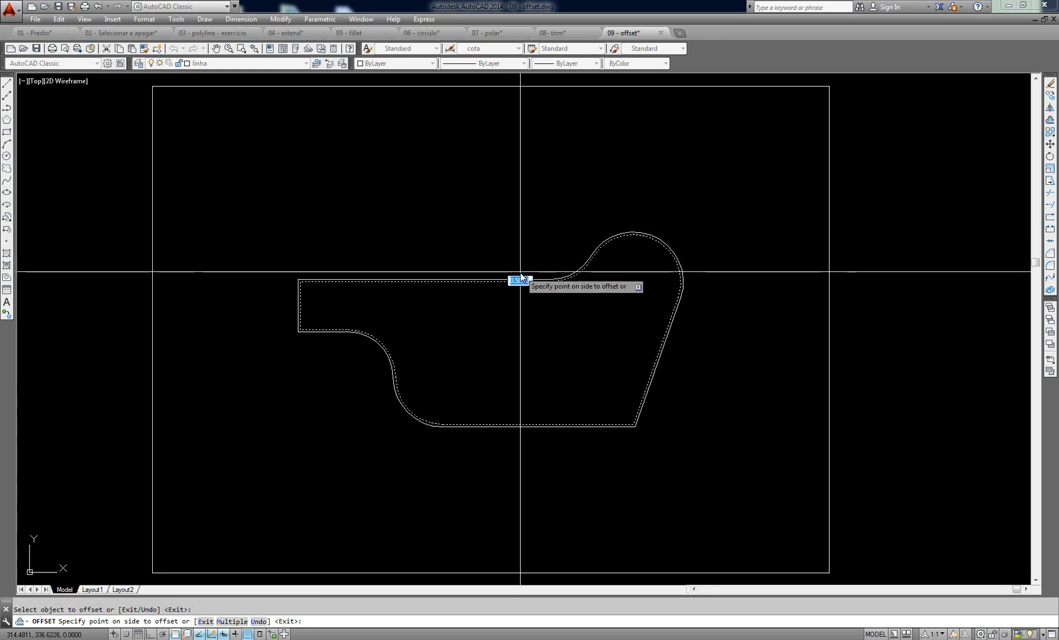
scroll(521, 280, up, 2)
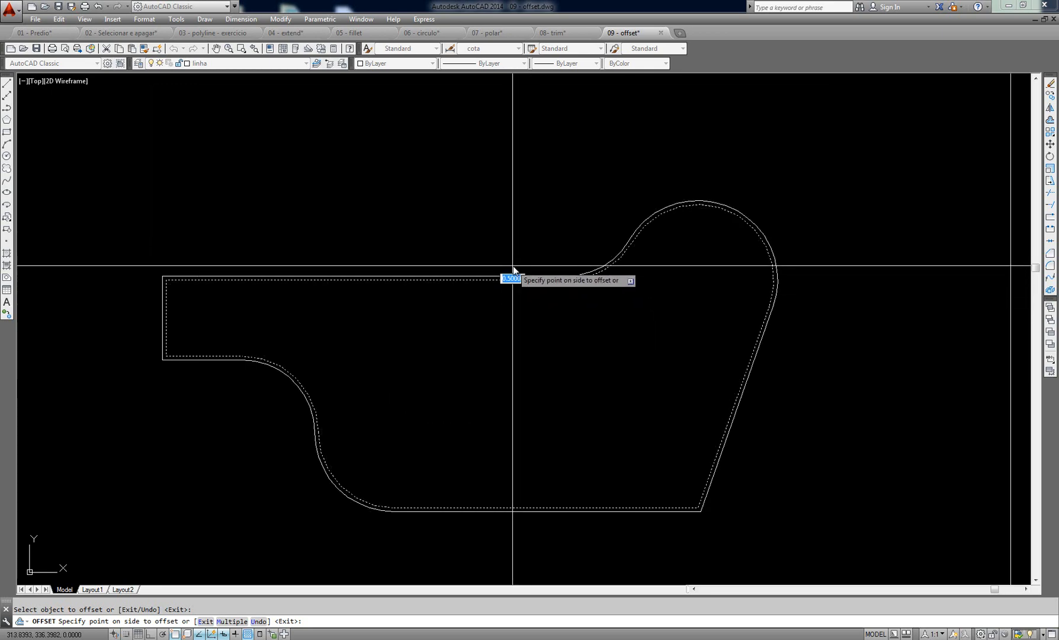
scroll(516, 287, up, 1)
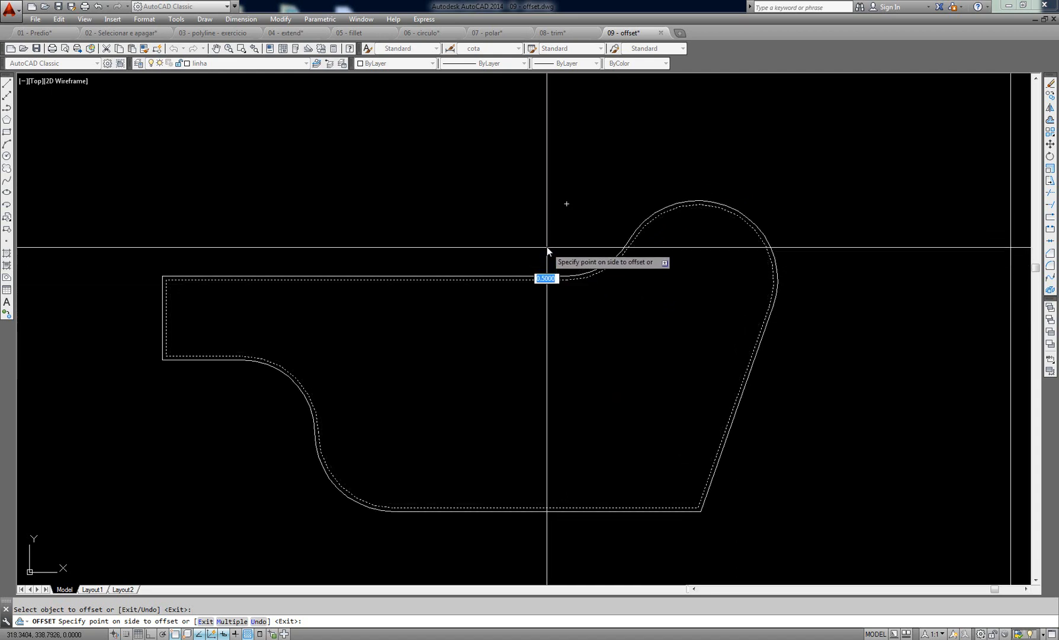
click(546, 200)
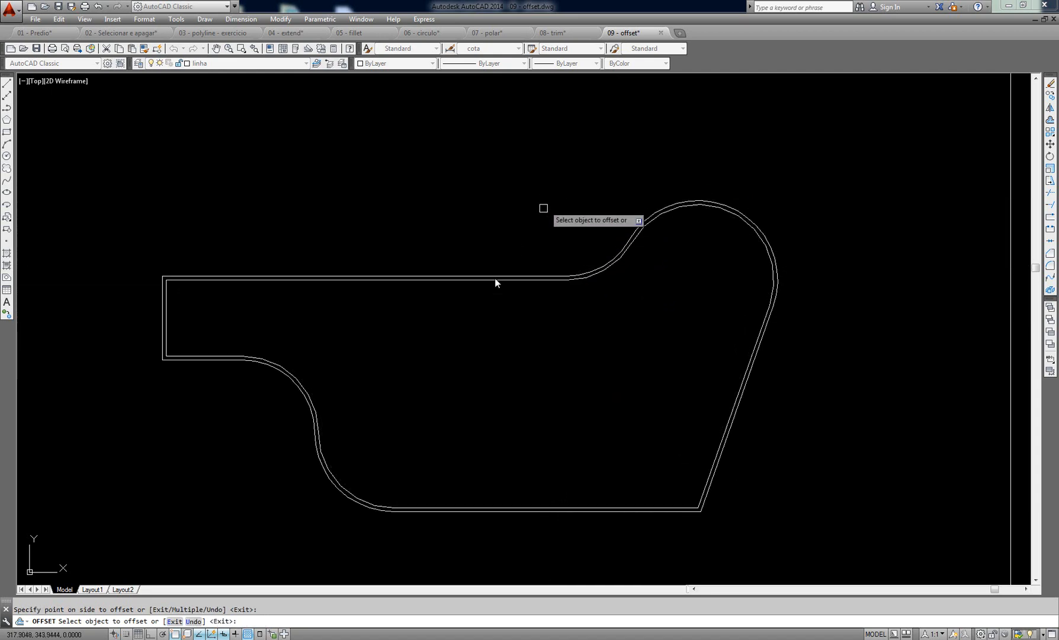
key(Escape)
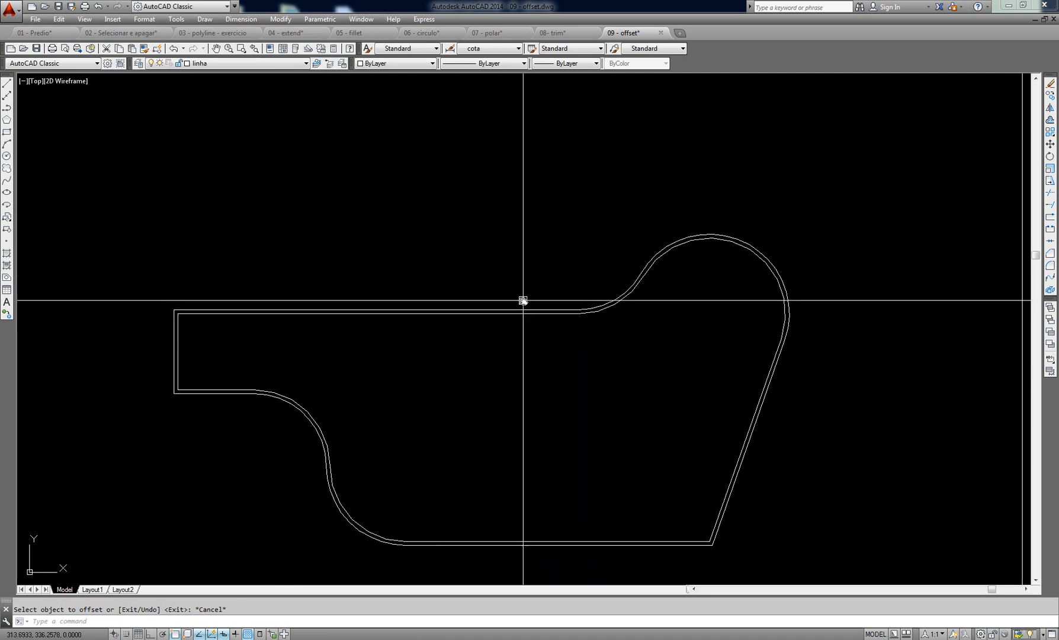
Step: Offset the outer of the two closely spaced profiles outward by 20, inside the rectangle
scroll(522, 299, down, 3)
middle_drag(542, 316, 522, 309)
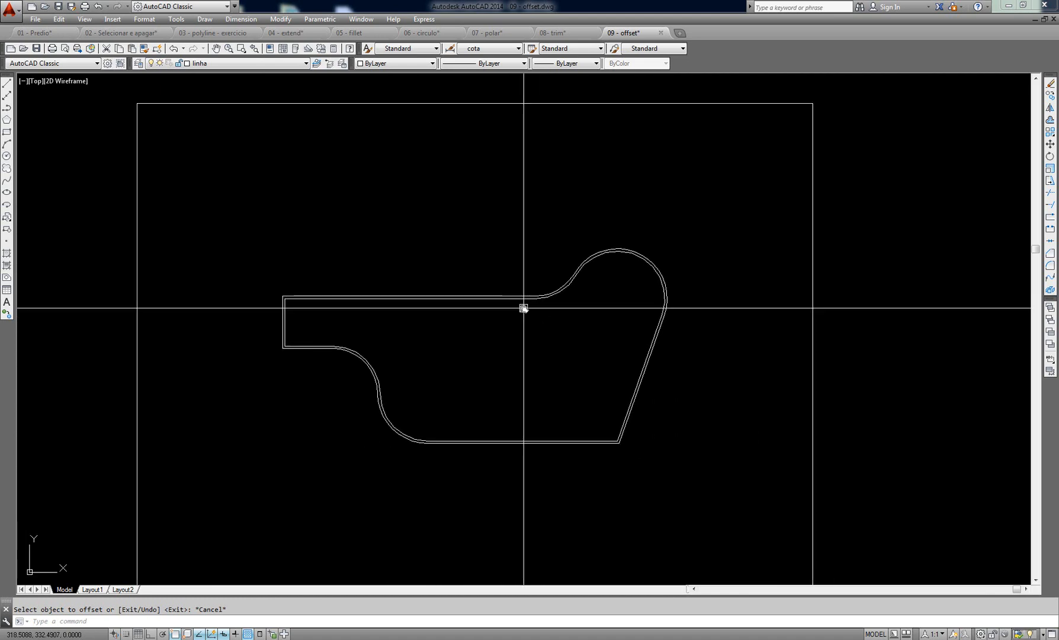
key(Return)
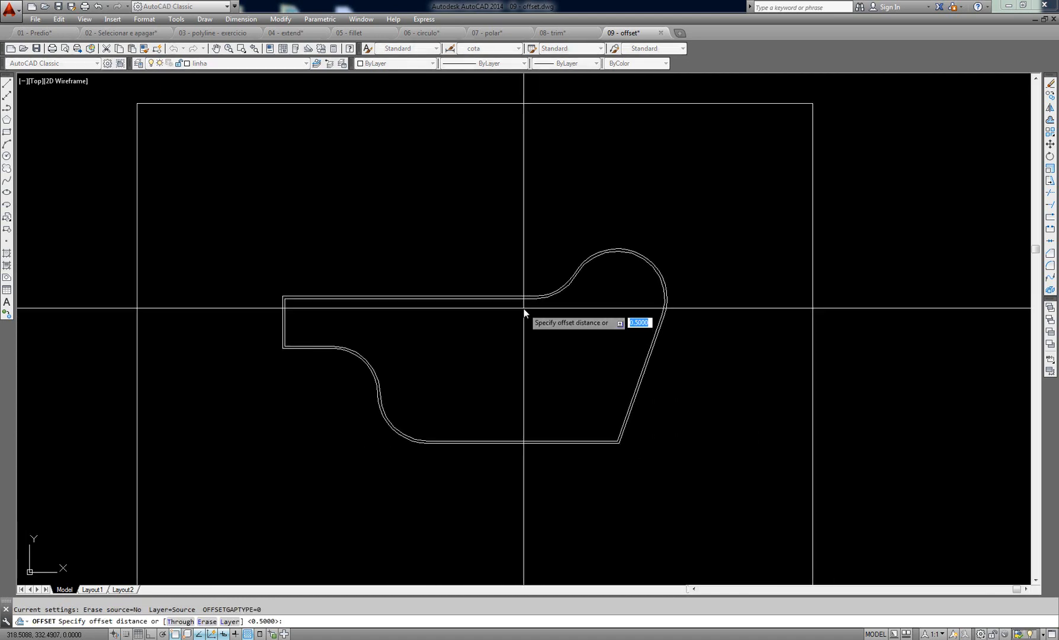
text(20)
key(Return)
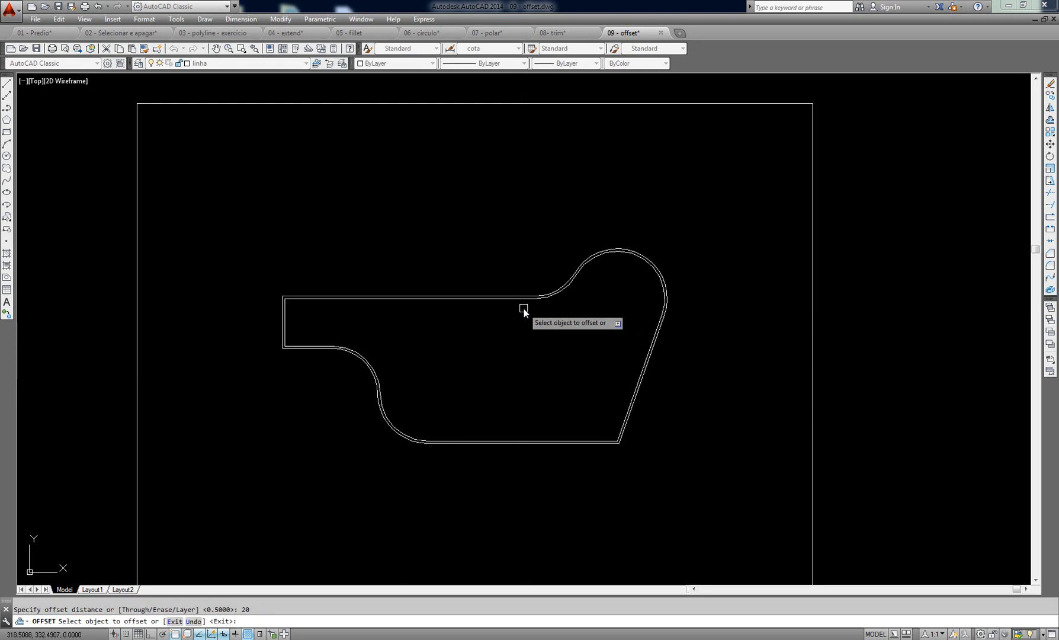
scroll(523, 308, up, 2)
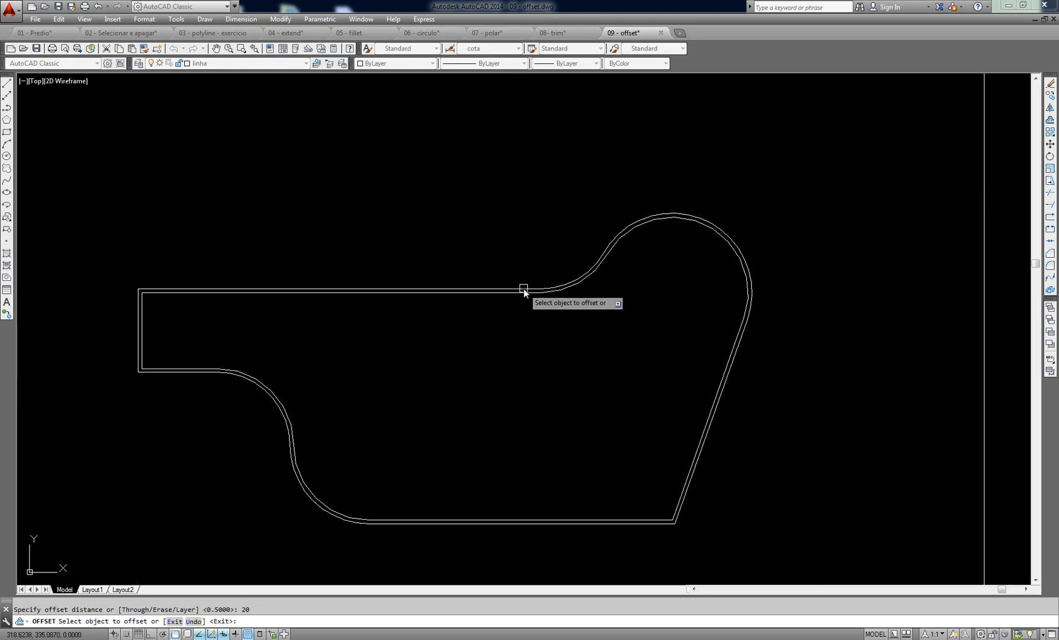
click(524, 286)
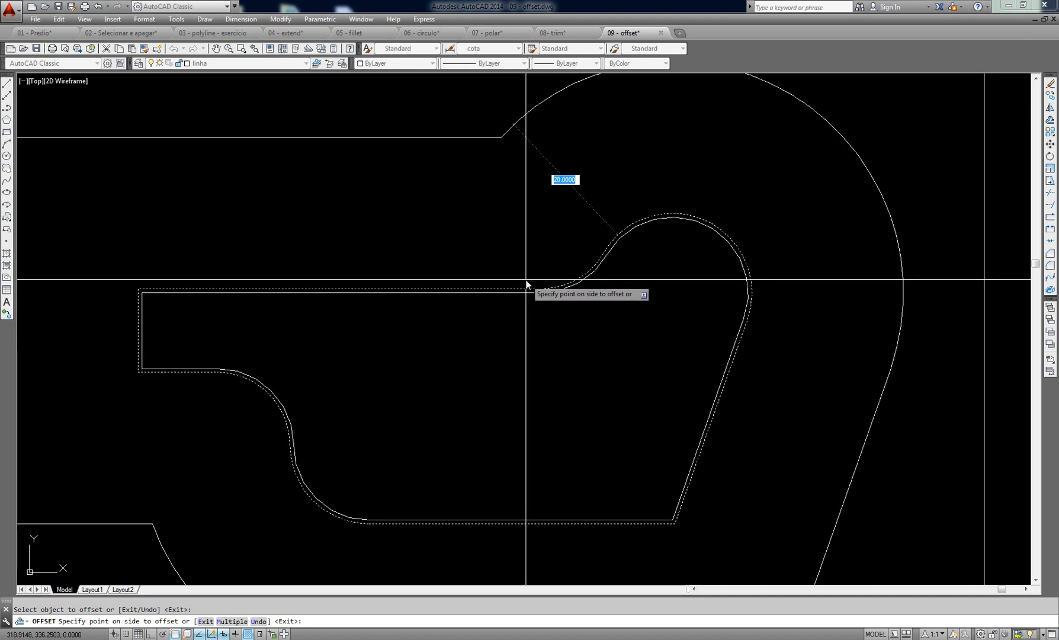
scroll(526, 285, down, 2)
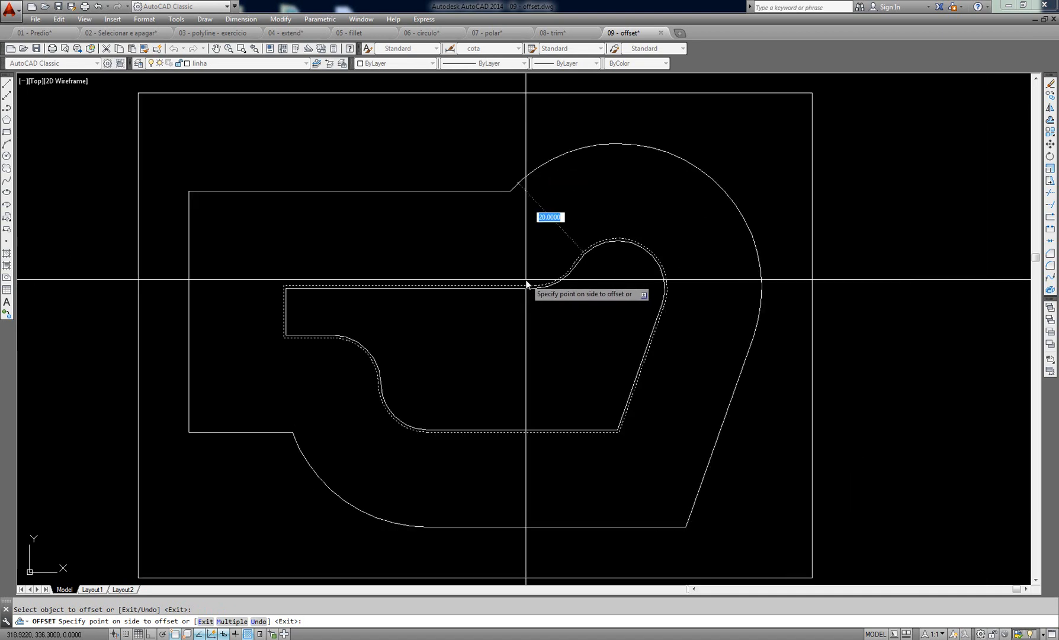
click(519, 231)
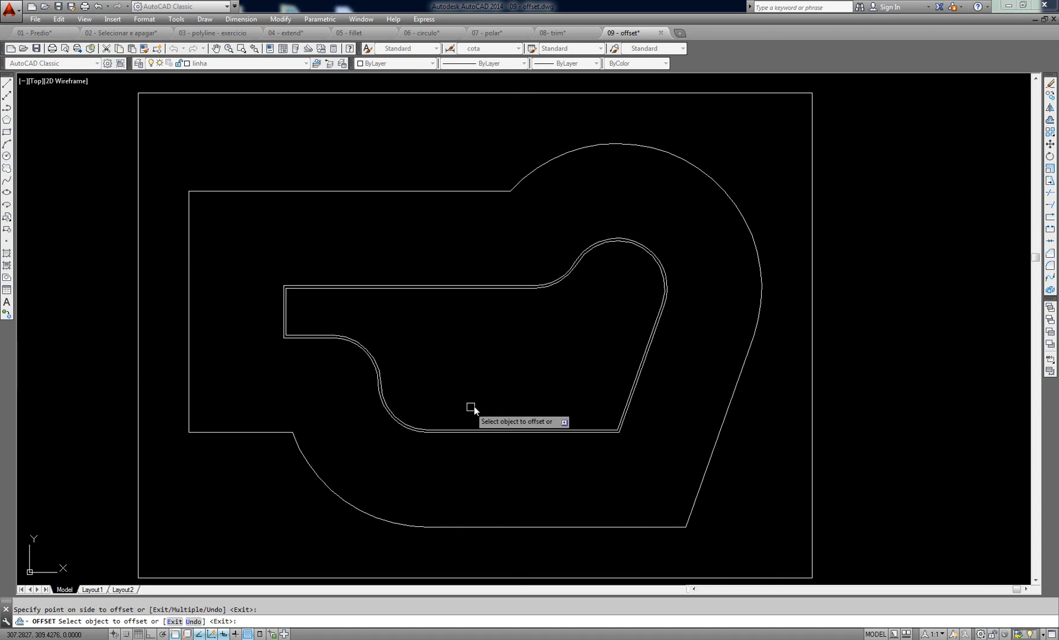
key(Return)
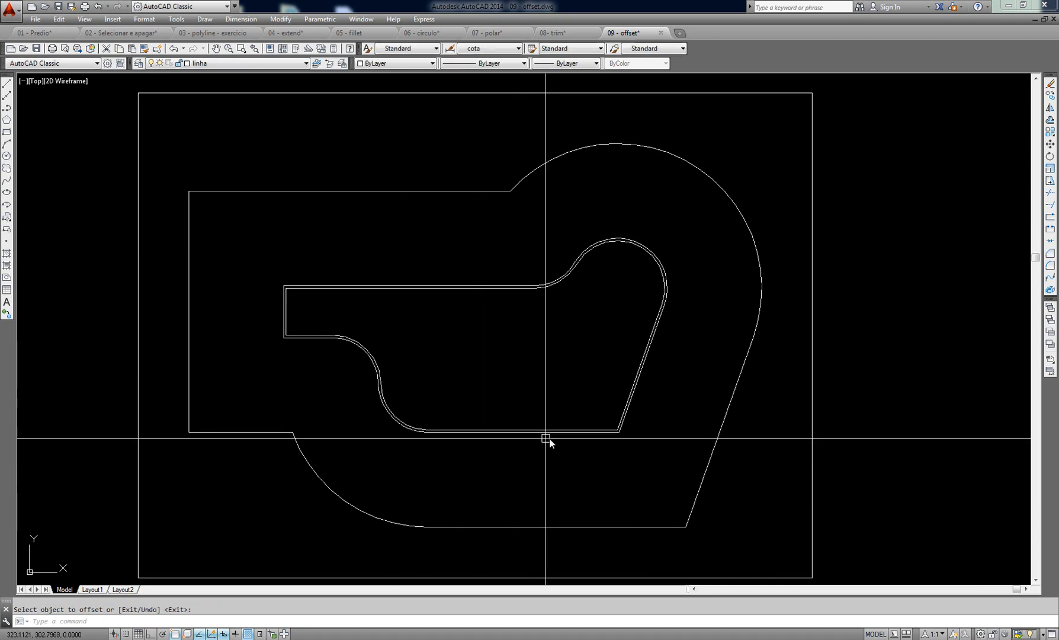
Step: Select the original profile and its 0.5 offset at the sharp lower-right corner to compare them up close
scroll(618, 430, up, 5)
key(Return)
click(577, 408)
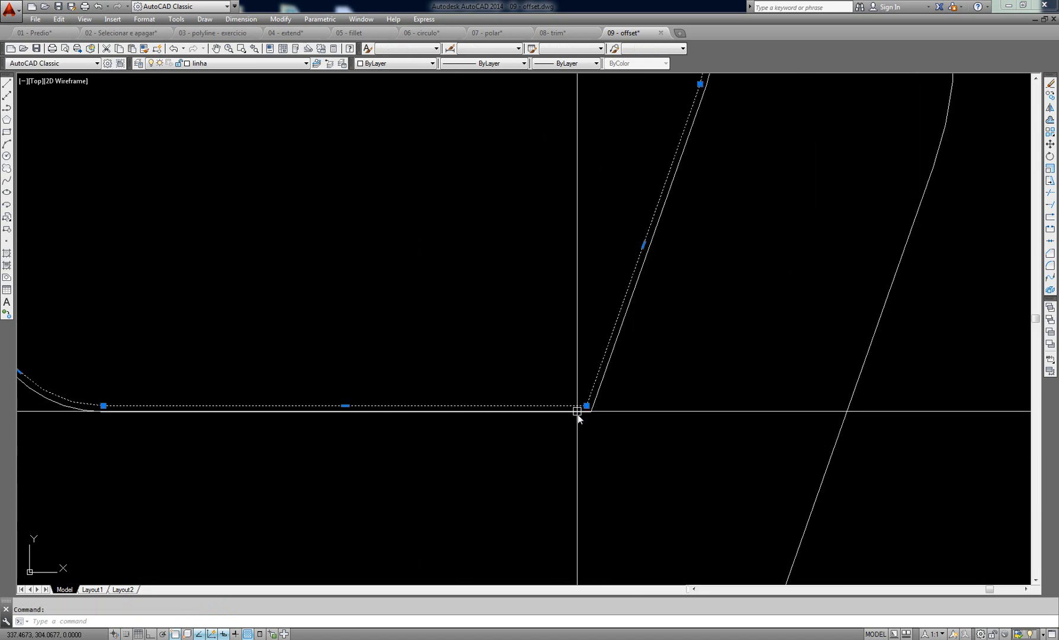
scroll(578, 414, up, 5)
click(581, 408)
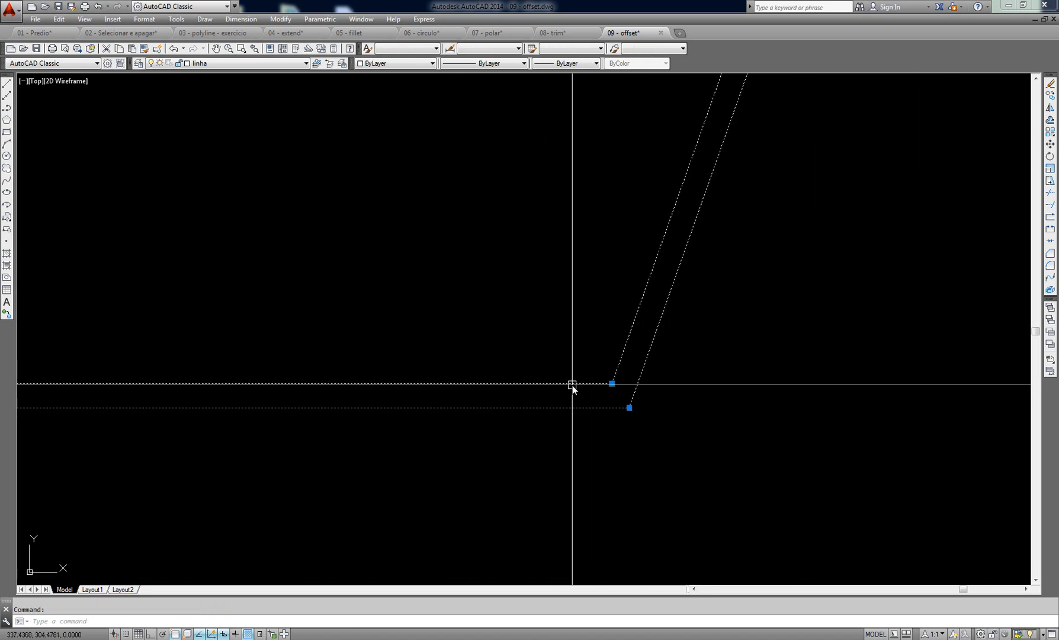
key(Escape)
Step: Select the 0.5 offset outline together with the large 20 offset outline to compare their shapes
scroll(576, 255, down, 8)
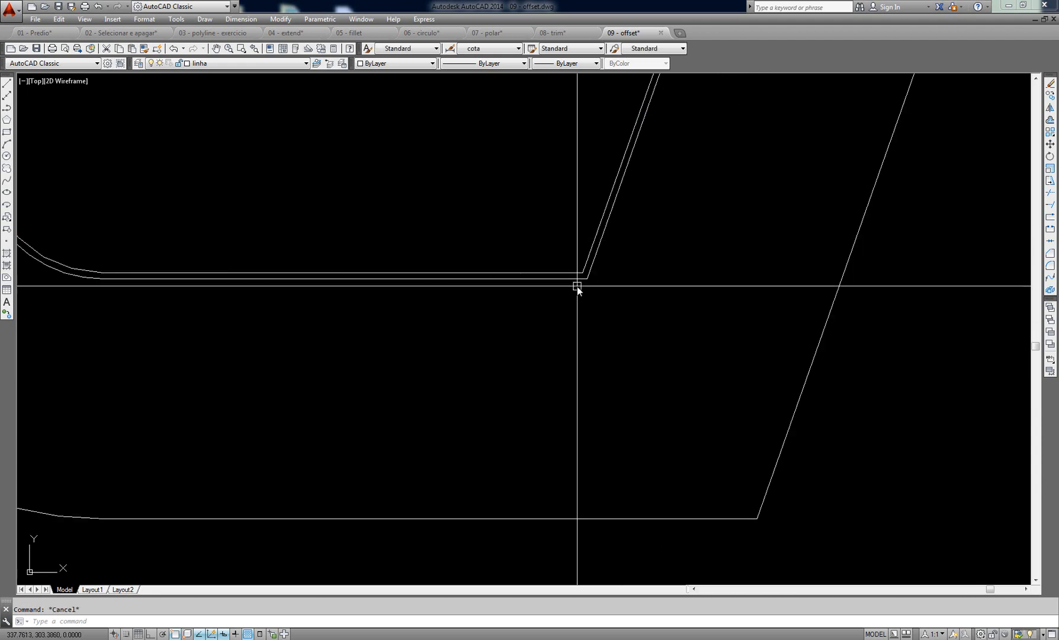
click(576, 278)
scroll(572, 338, down, 7)
scroll(571, 293, up, 2)
middle_drag(587, 330, 624, 395)
click(591, 446)
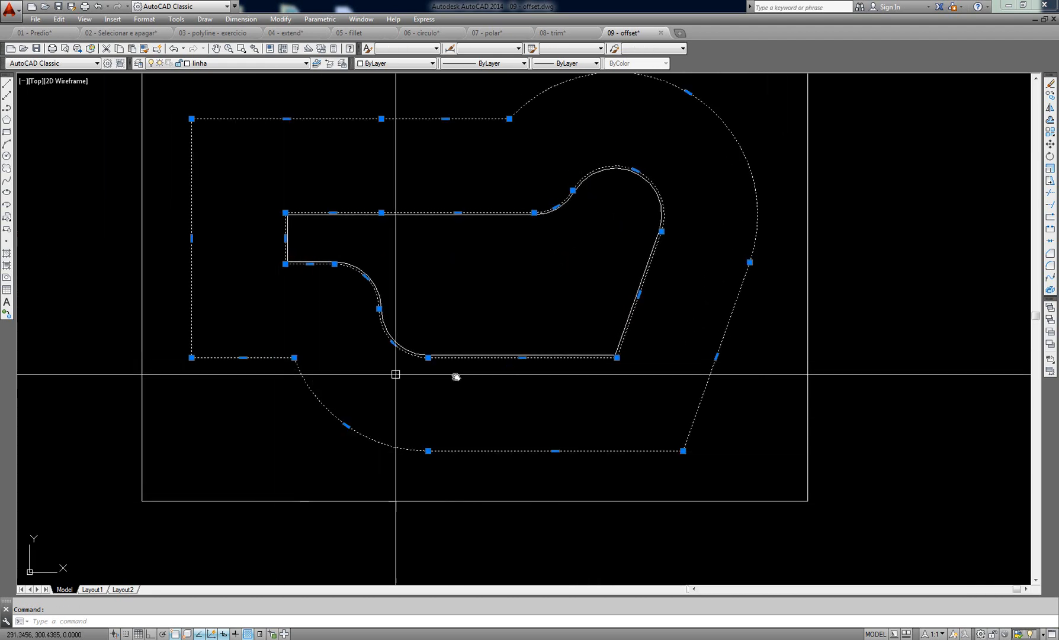
key(Escape)
click(580, 357)
key(Escape)
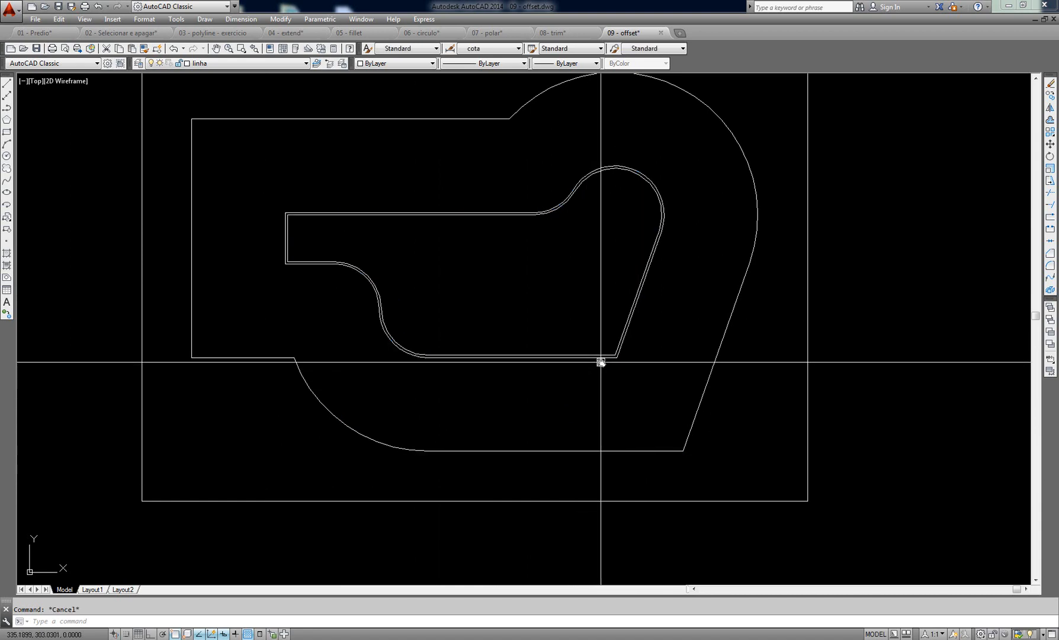
click(600, 362)
click(622, 444)
click(607, 357)
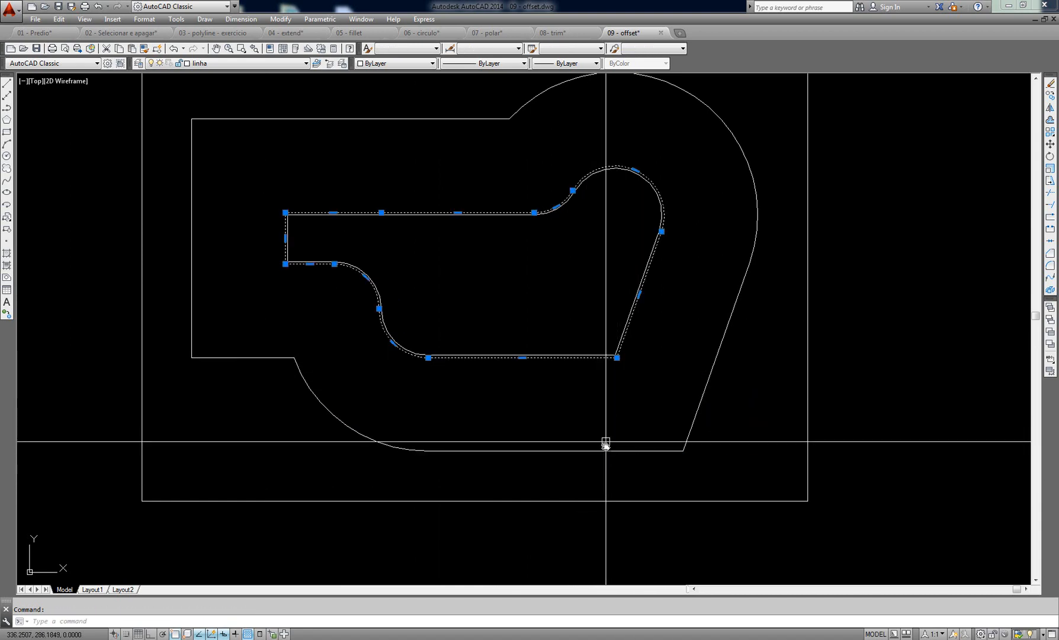
click(508, 450)
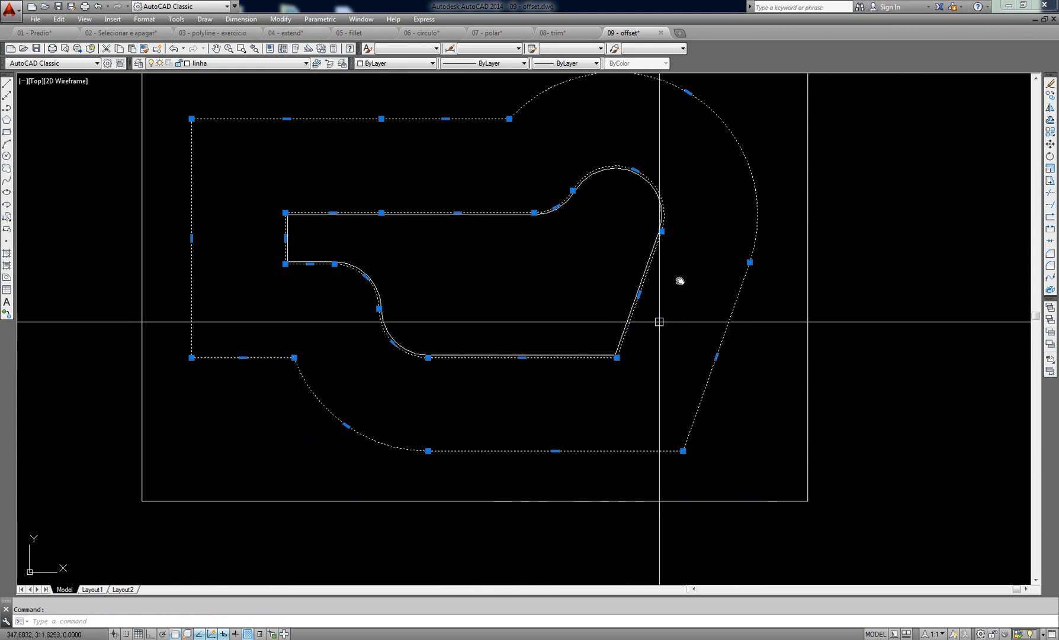
middle_drag(512, 181, 509, 220)
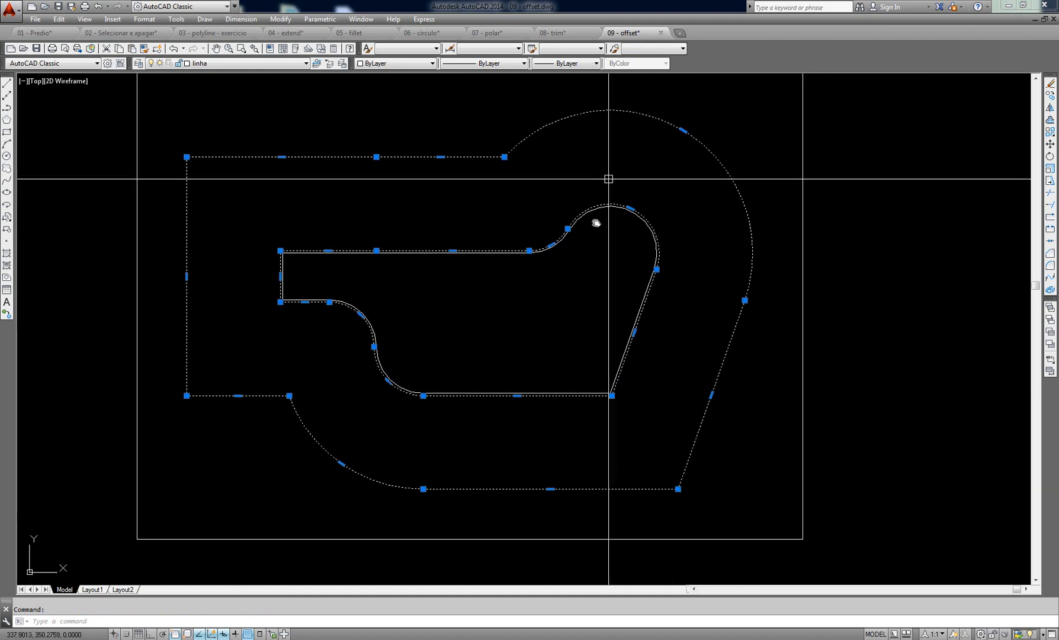
key(Escape)
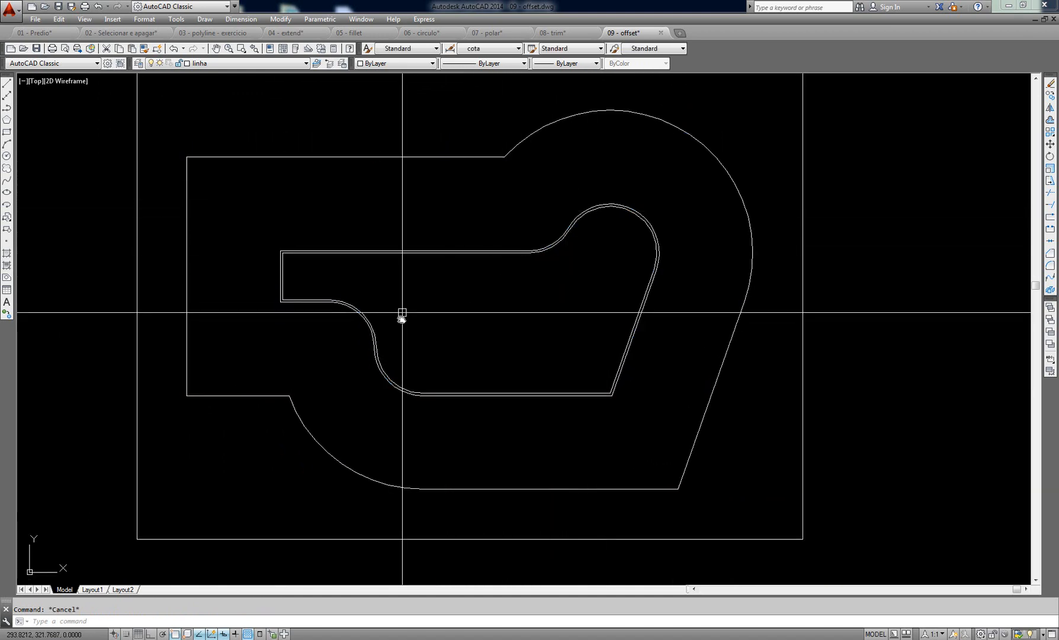
Step: Select the 0.5 offset outline and inspect the radii of its concave arc and rounded upper-right arc
click(376, 342)
key(Escape)
click(371, 327)
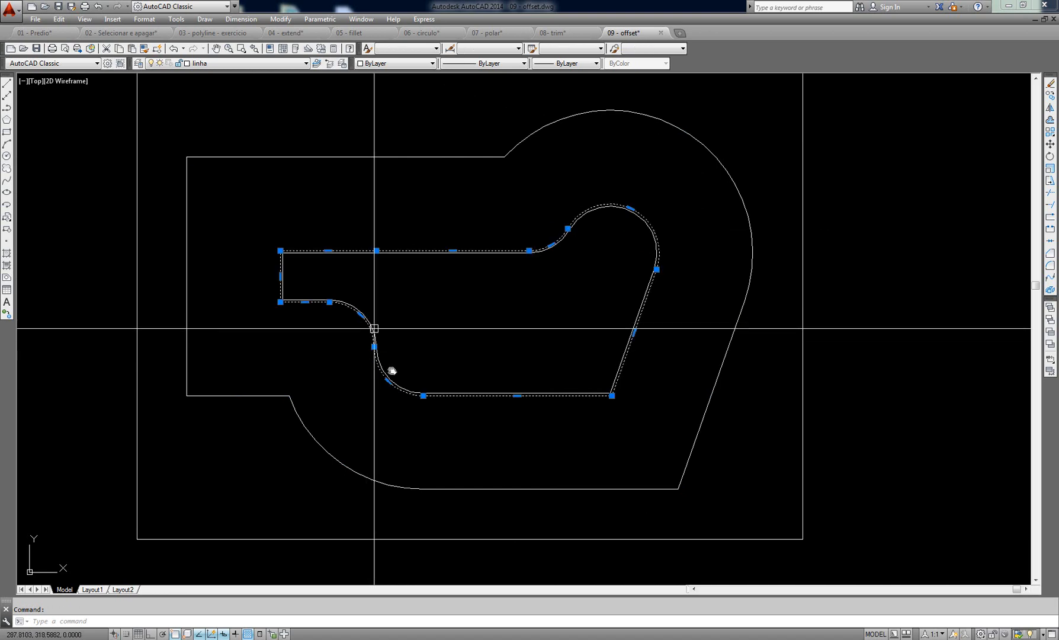
key(Escape)
click(394, 379)
key(Escape)
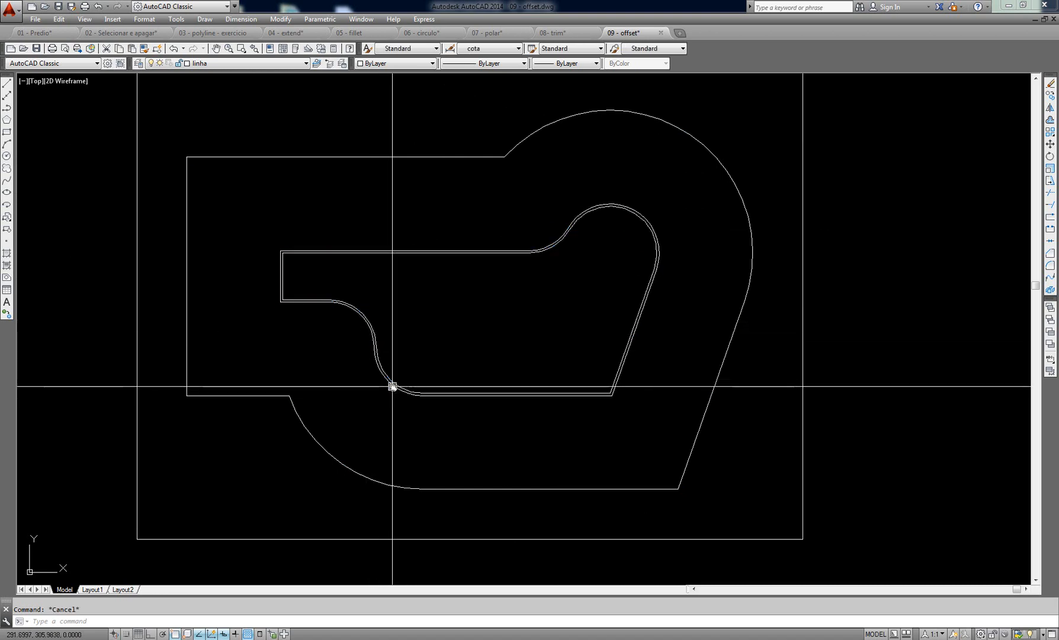
click(393, 383)
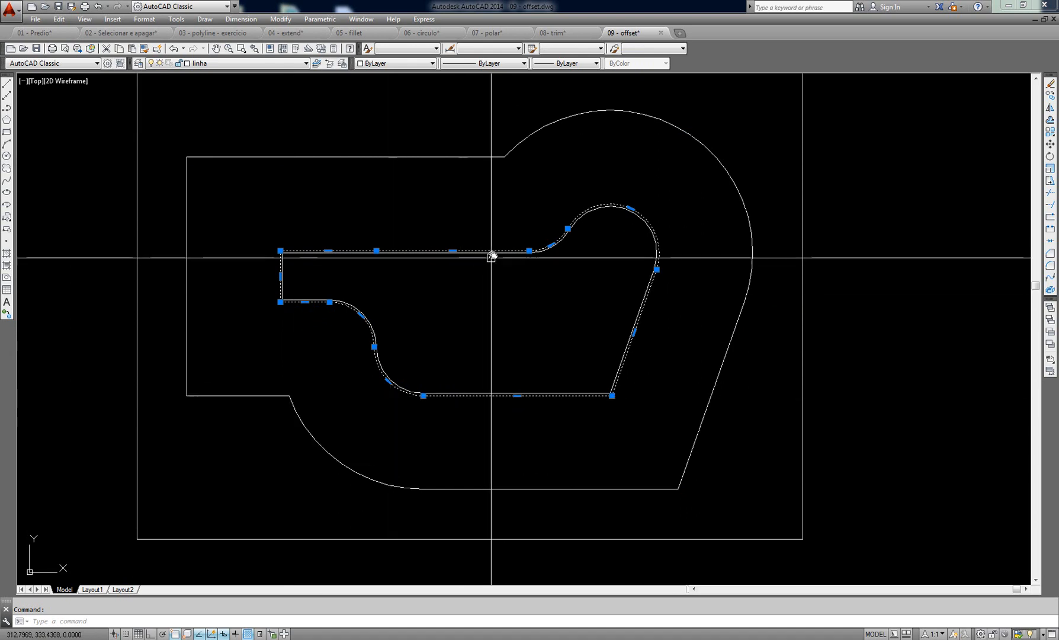
mouse_move(551, 245)
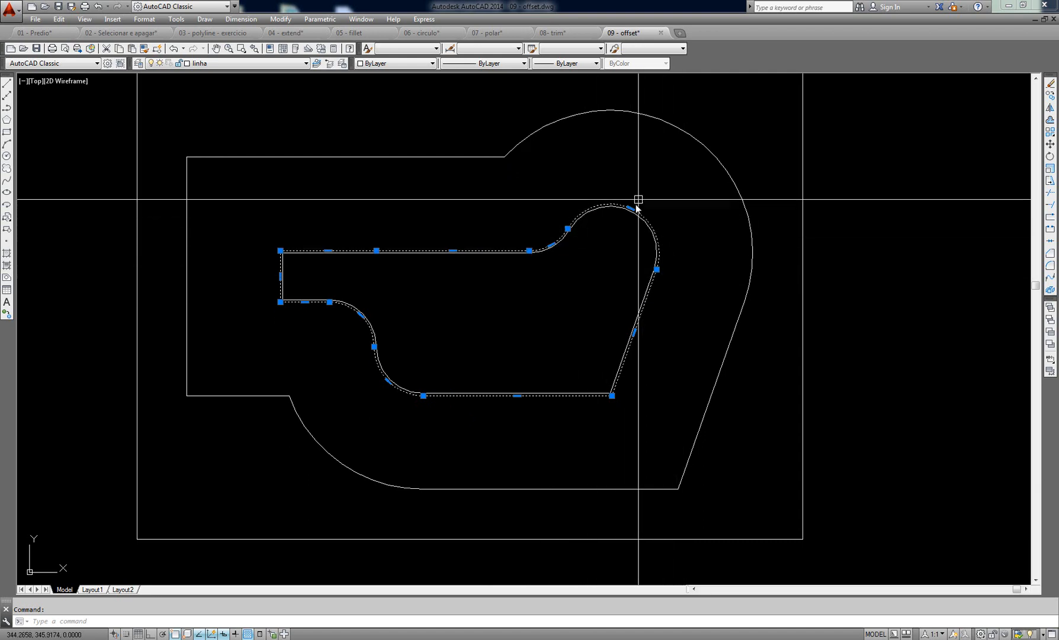
mouse_move(630, 208)
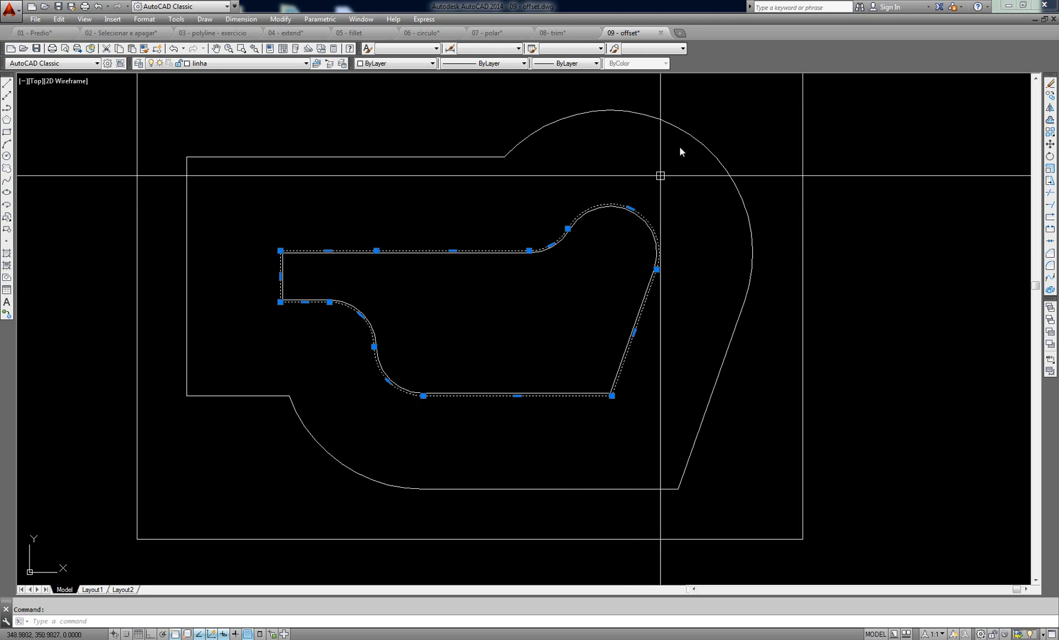
Step: Select the large 20 offset outline and inspect the radius of its upper-right arc
key(Escape)
click(682, 130)
mouse_move(683, 129)
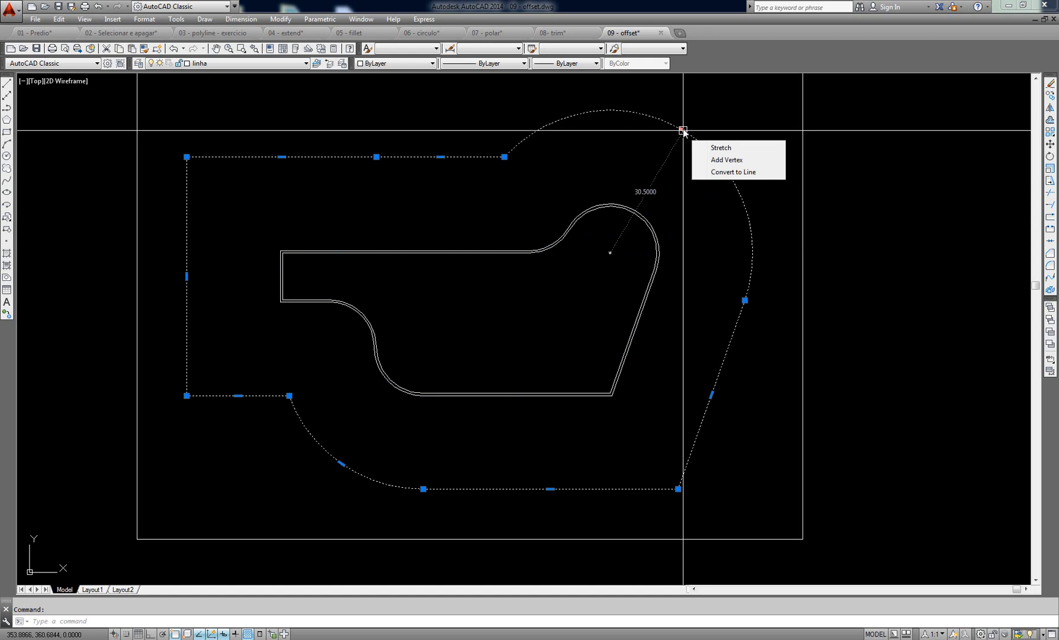
Step: Clear the selection and draw a short vertical line in the empty area to the right of the frame with Ortho on
key(Escape)
middle_drag(651, 256, 651, 239)
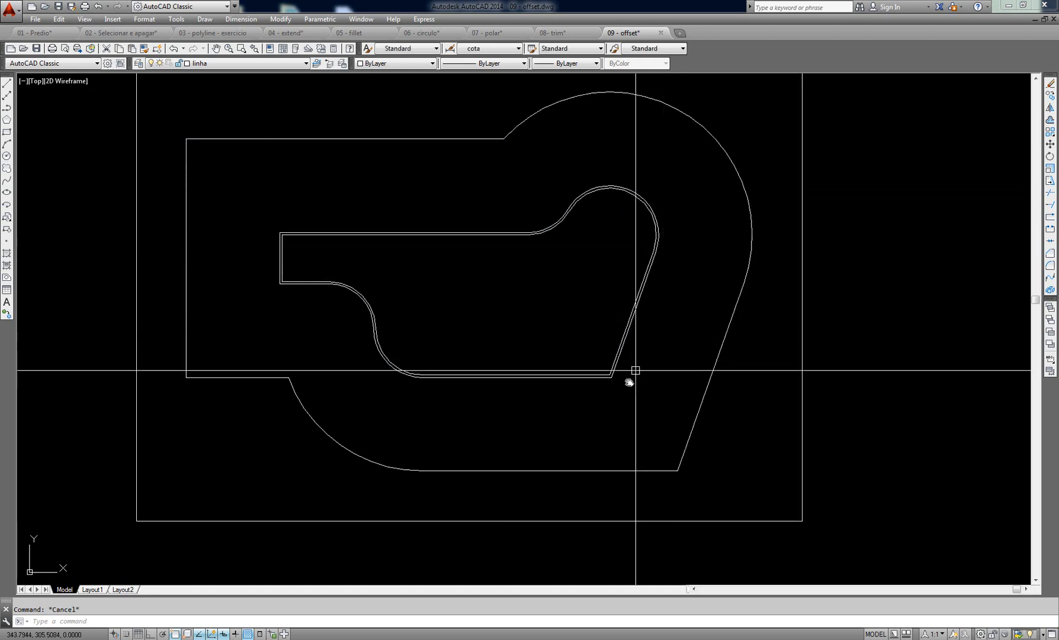
scroll(504, 330, down, 2)
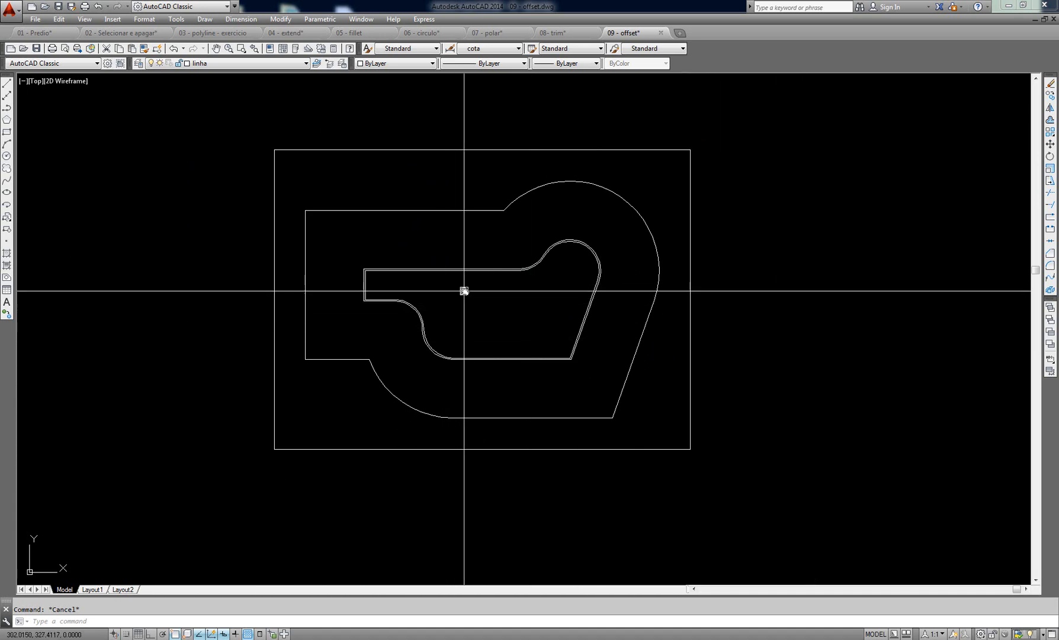
scroll(468, 291, up, 2)
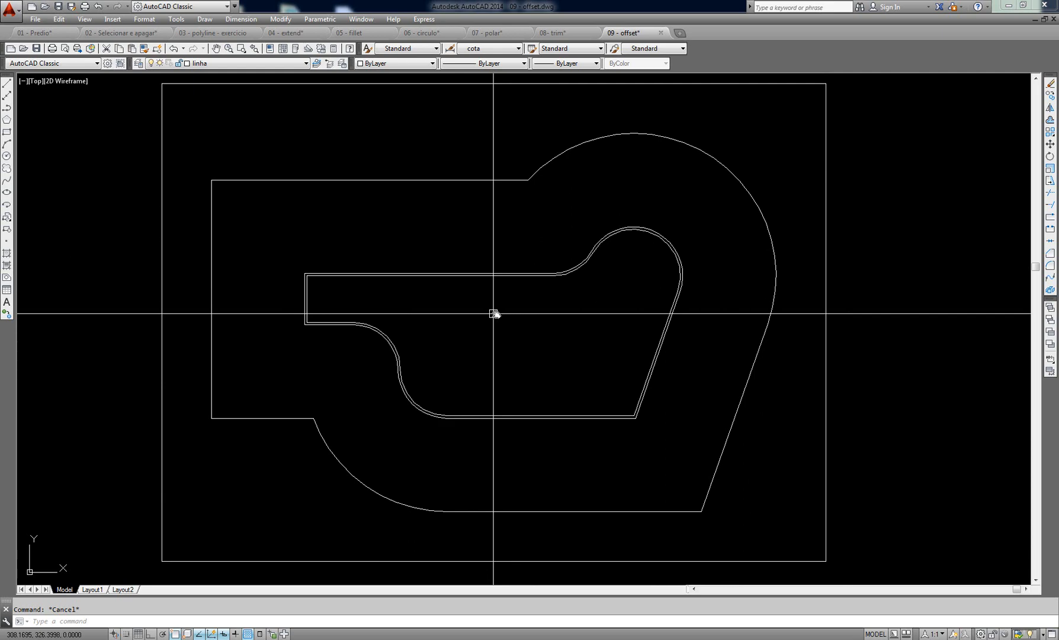
scroll(494, 315, down, 4)
text(l)
key(Return)
click(636, 257)
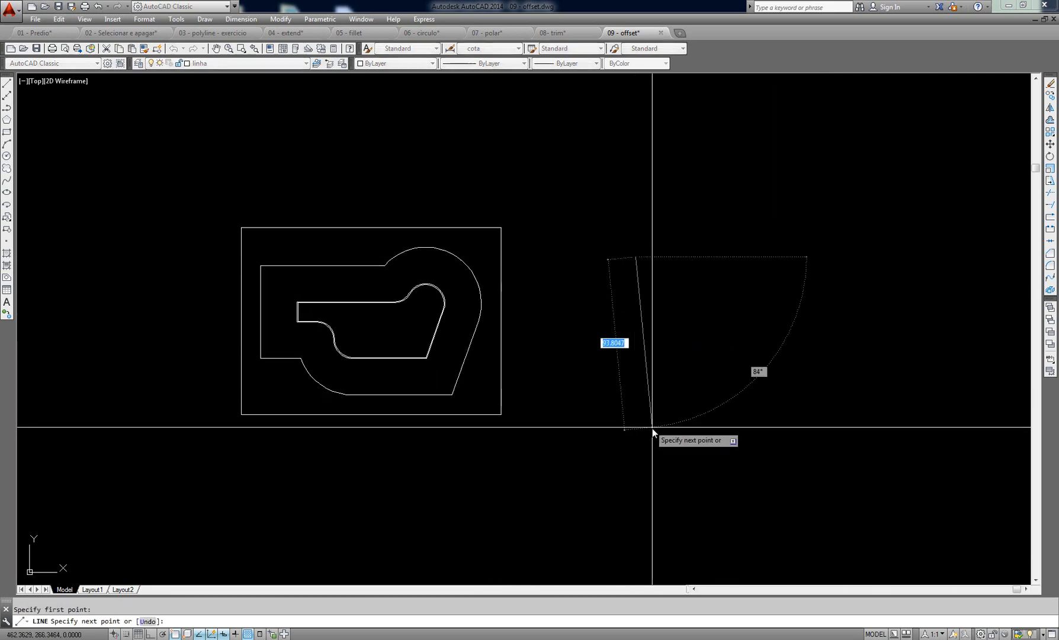
key(F8)
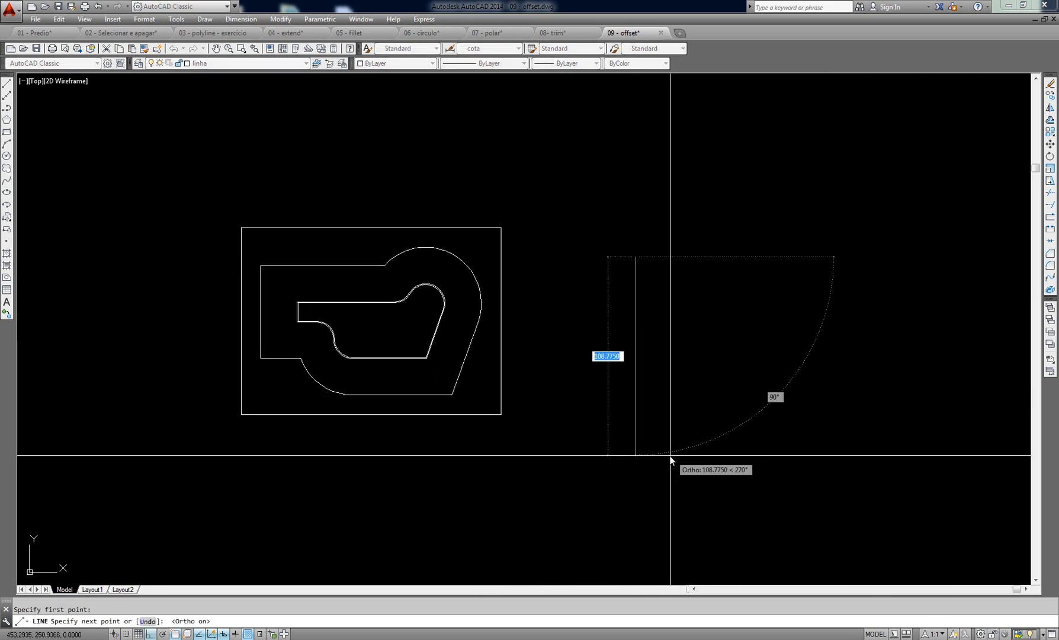
key(Escape)
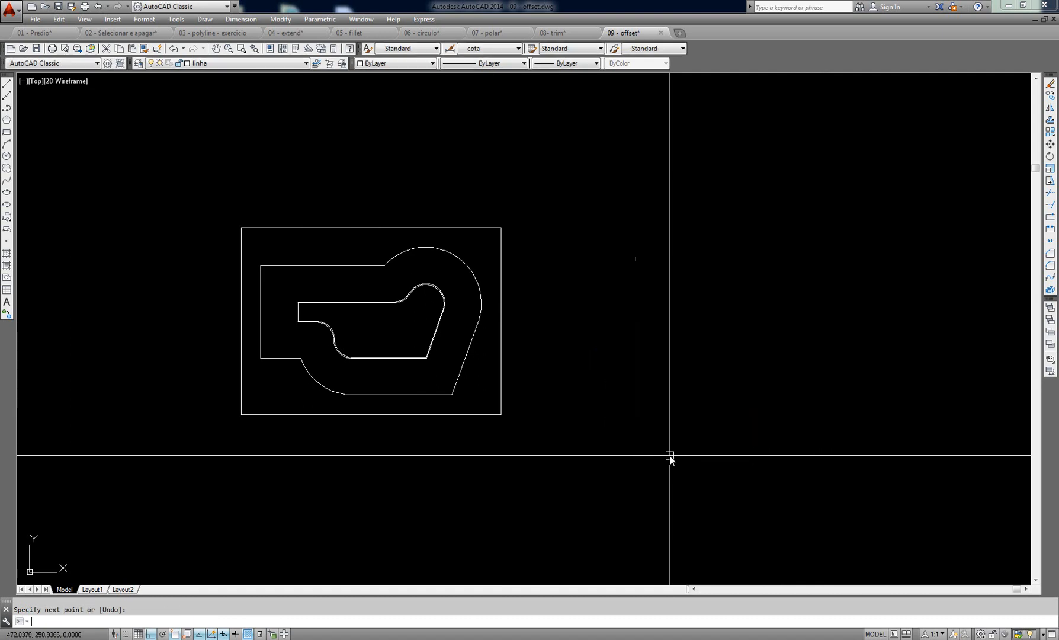
Step: Offset the short vertical line by 0.15 to its right side
scroll(671, 284, up, 8)
scroll(468, 240, up, 6)
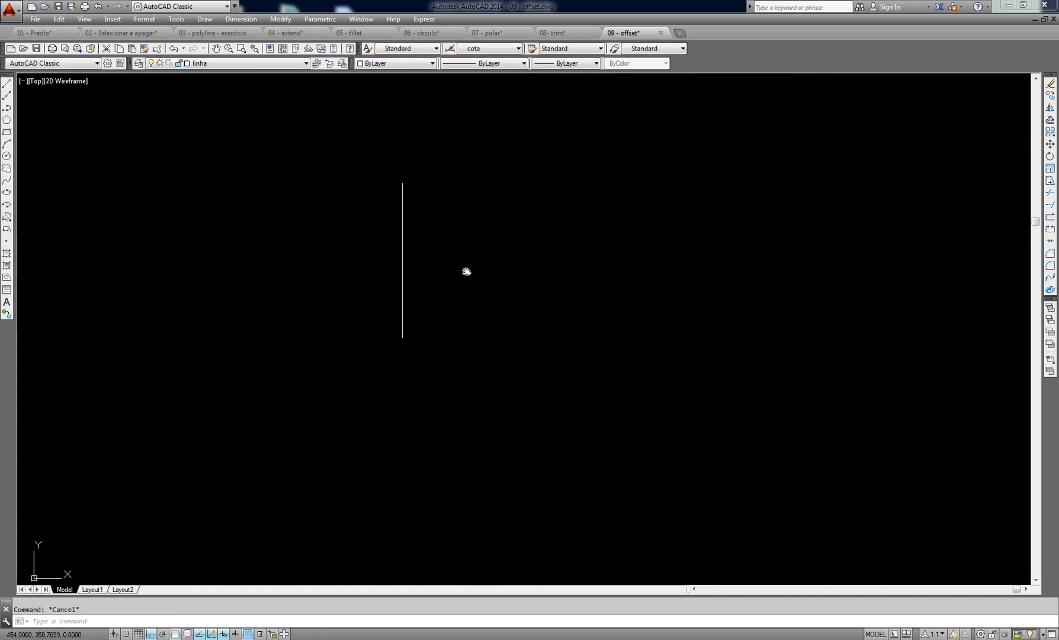
middle_drag(457, 256, 490, 310)
text(o)
key(Return)
text(.15)
key(Return)
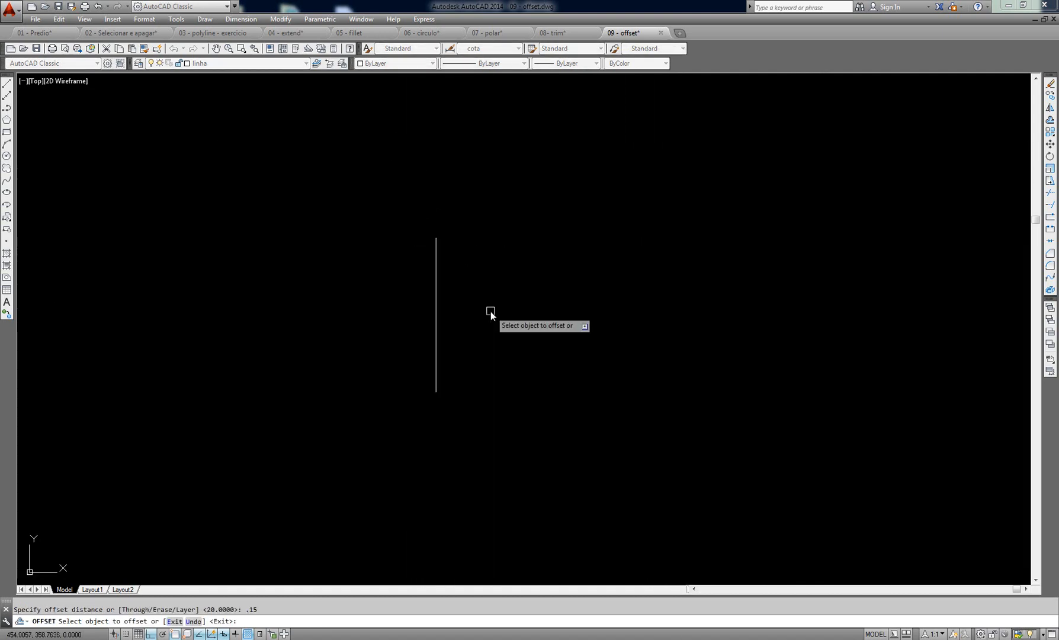
click(434, 292)
click(501, 315)
scroll(505, 315, up, 4)
key(Escape)
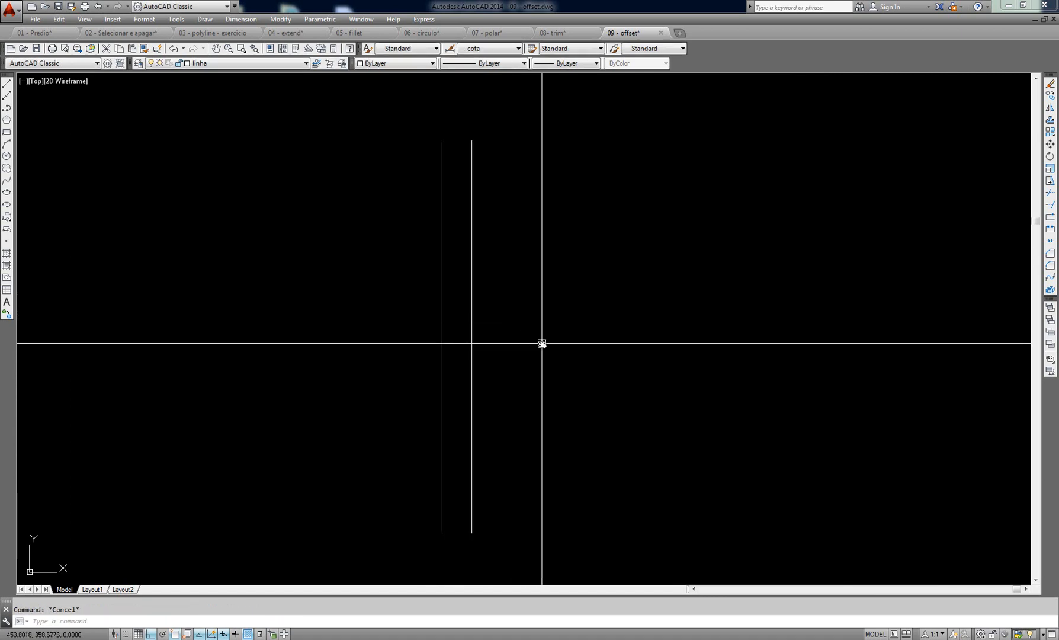
Step: Select the two parallel vertical lines to look at them together, then clear the selection
click(496, 275)
click(406, 424)
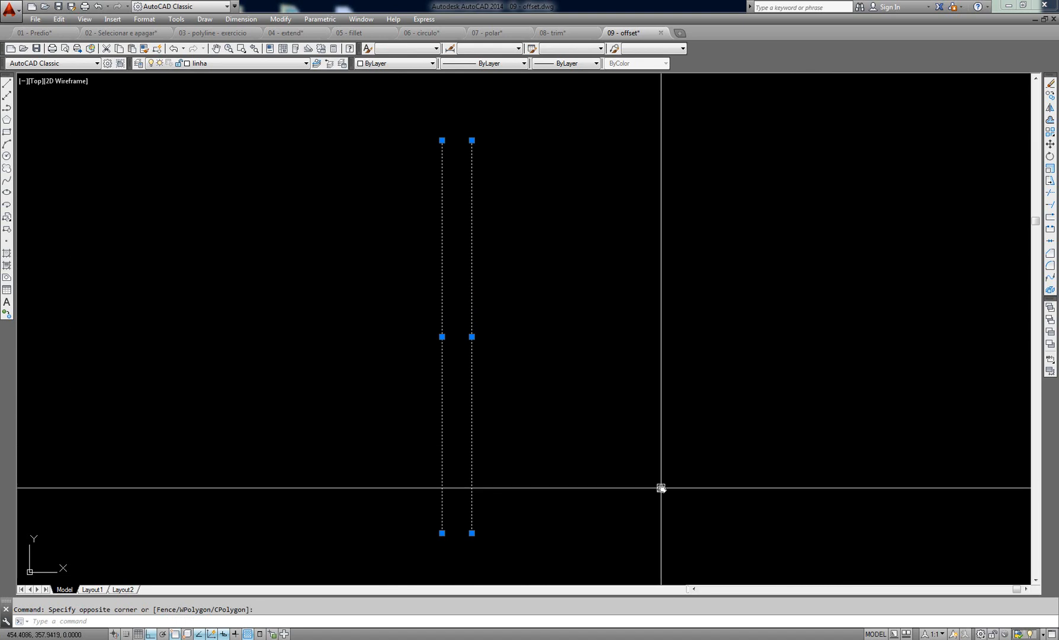
scroll(550, 426, down, 4)
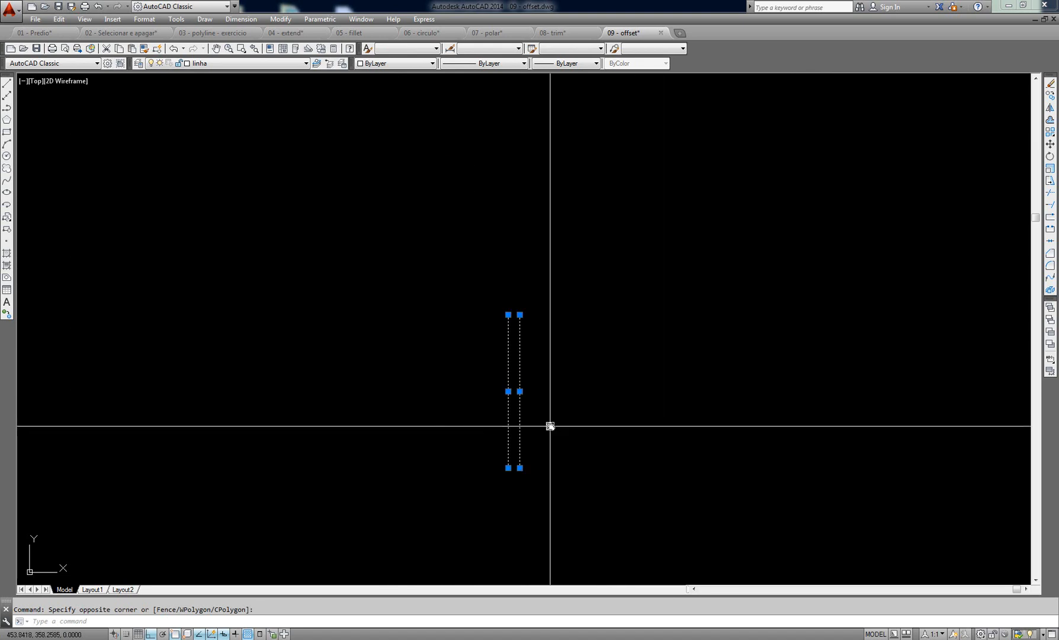
key(Escape)
text(kl)
key(Escape)
Step: Draw a horizontal line crossing both vertical lines just below their upper ends and extending well past them to the right
scroll(542, 391, up, 2)
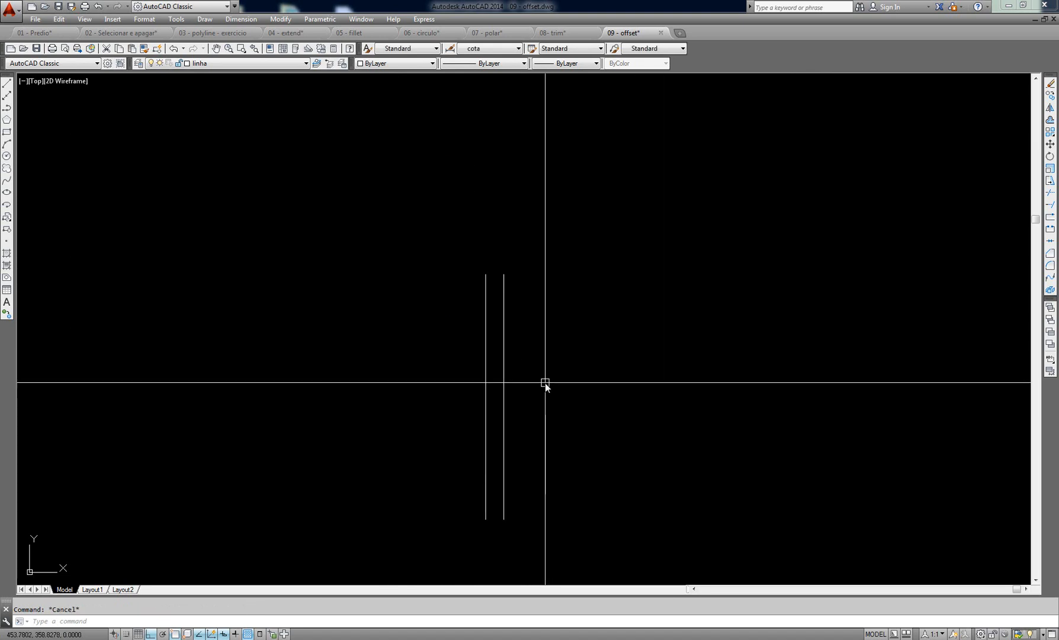
middle_drag(543, 383, 501, 329)
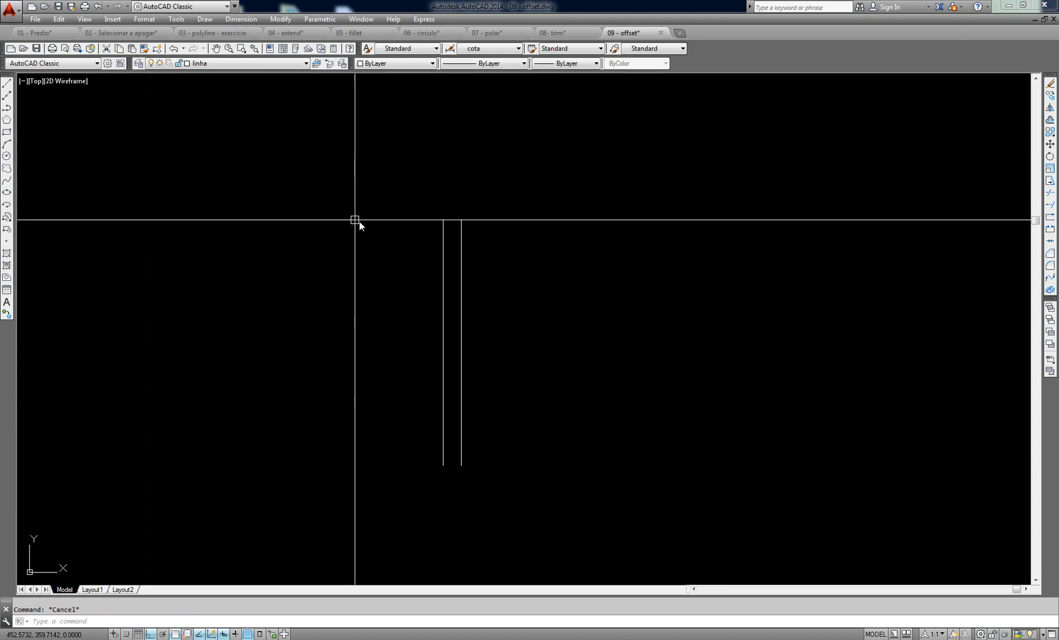
text(l)
key(Return)
click(310, 243)
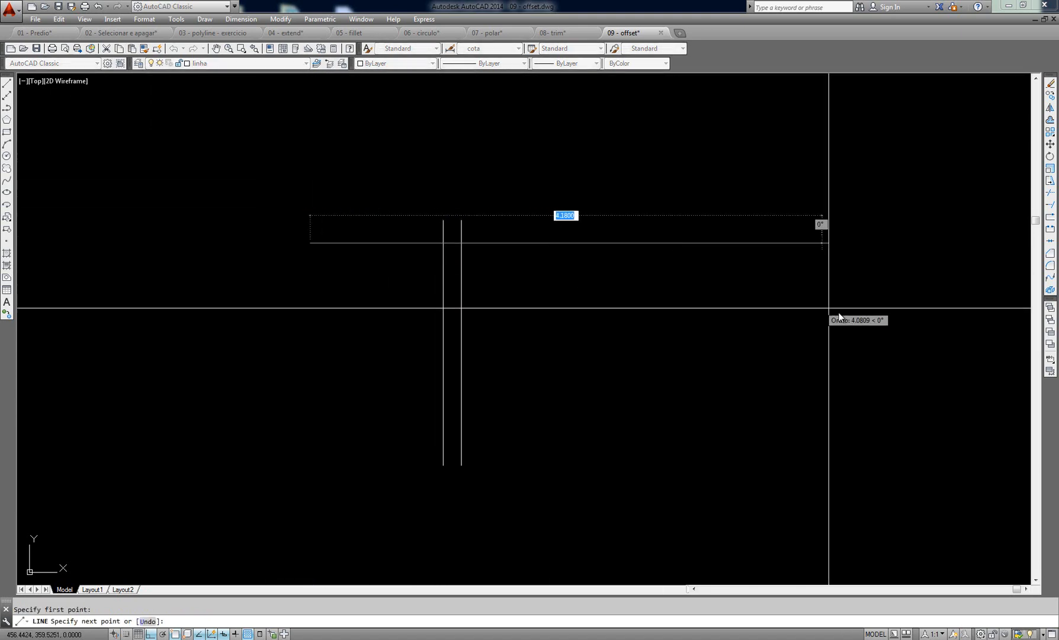
click(987, 361)
key(Escape)
Step: Offset the horizontal line upward by 0.15
text(o)
key(Return)
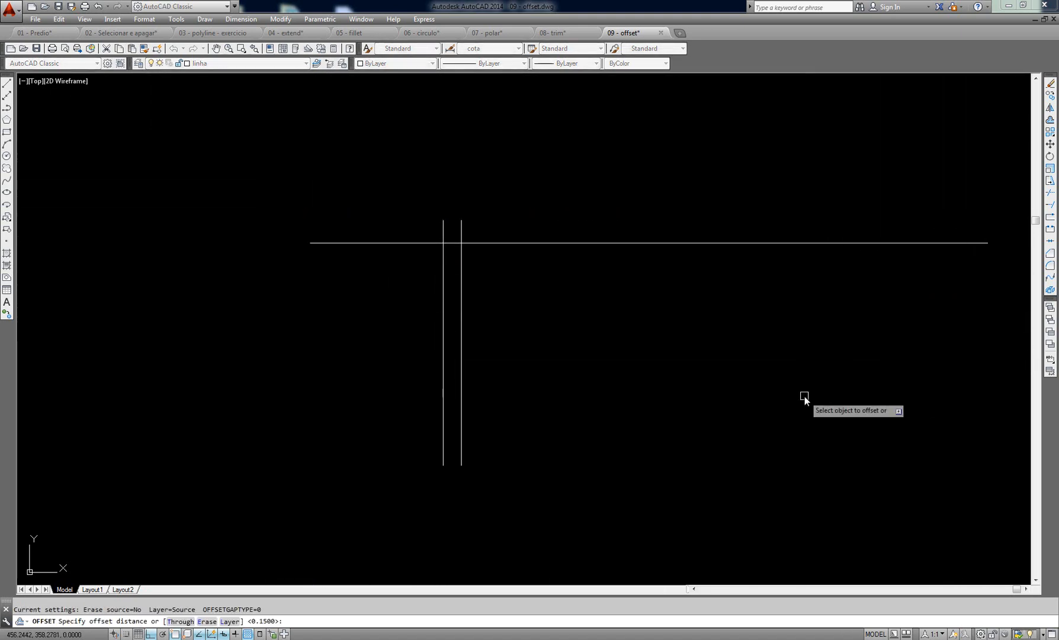
key(Return)
click(670, 243)
click(632, 215)
key(Escape)
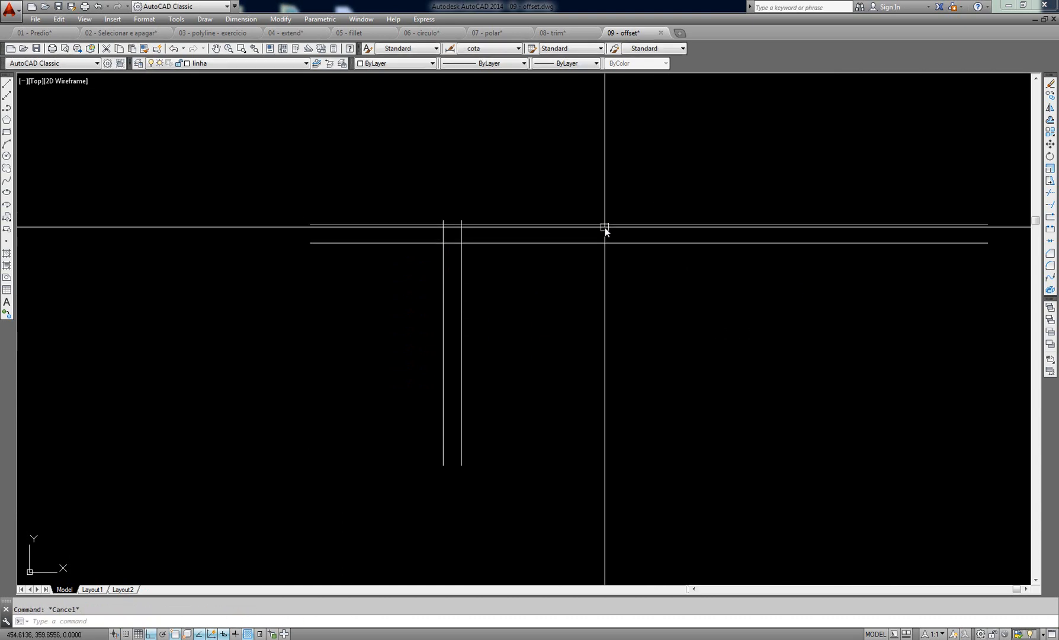
Step: Fillet the inner vertical line with the lower horizontal line into a sharp corner at radius 0
text(f)
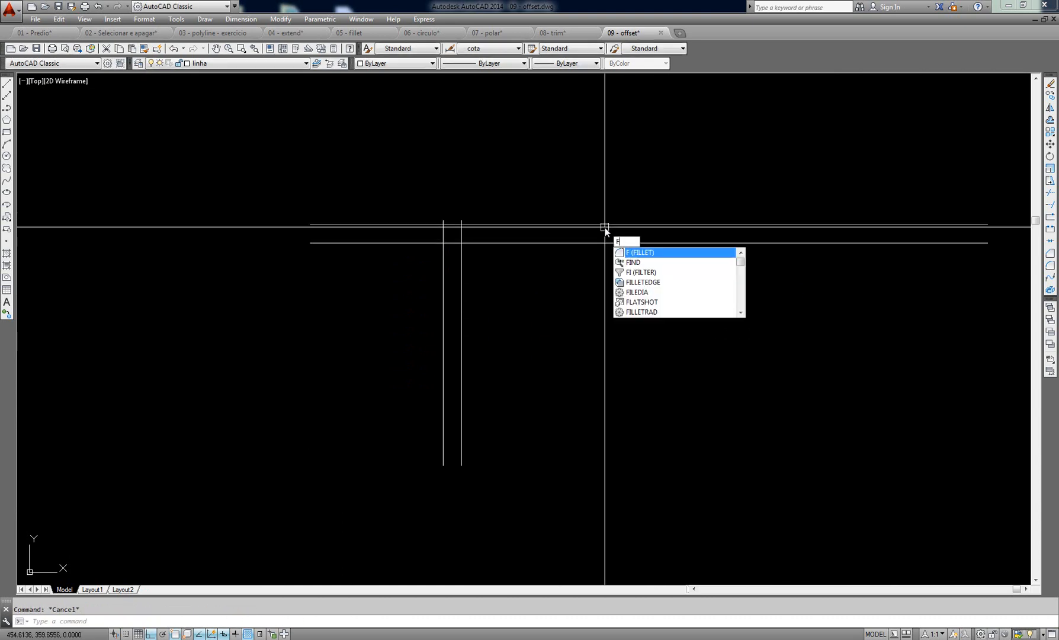
key(Return)
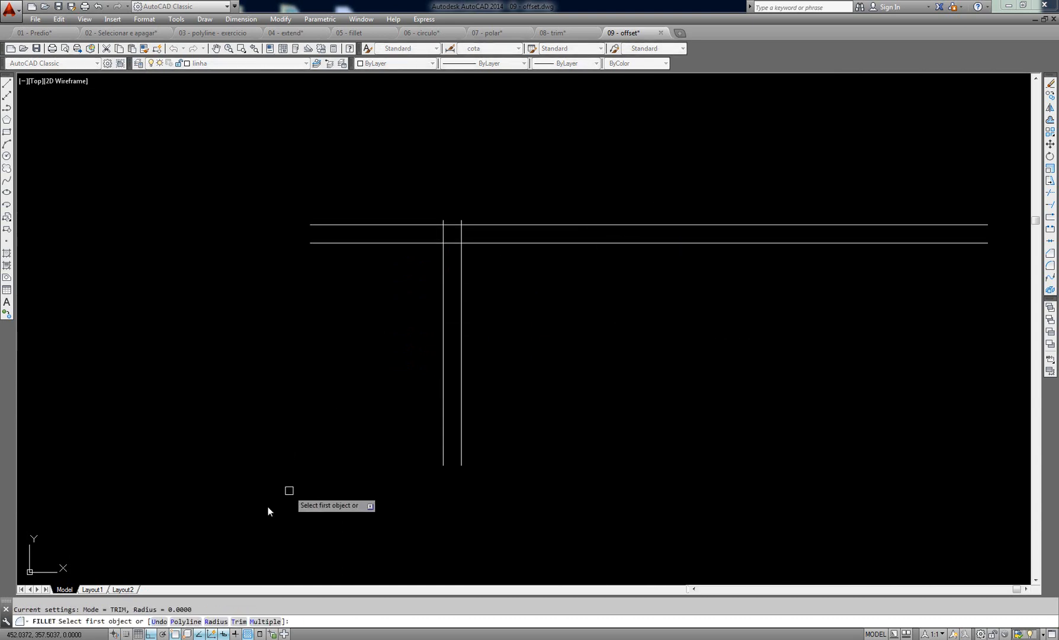
click(462, 257)
click(480, 244)
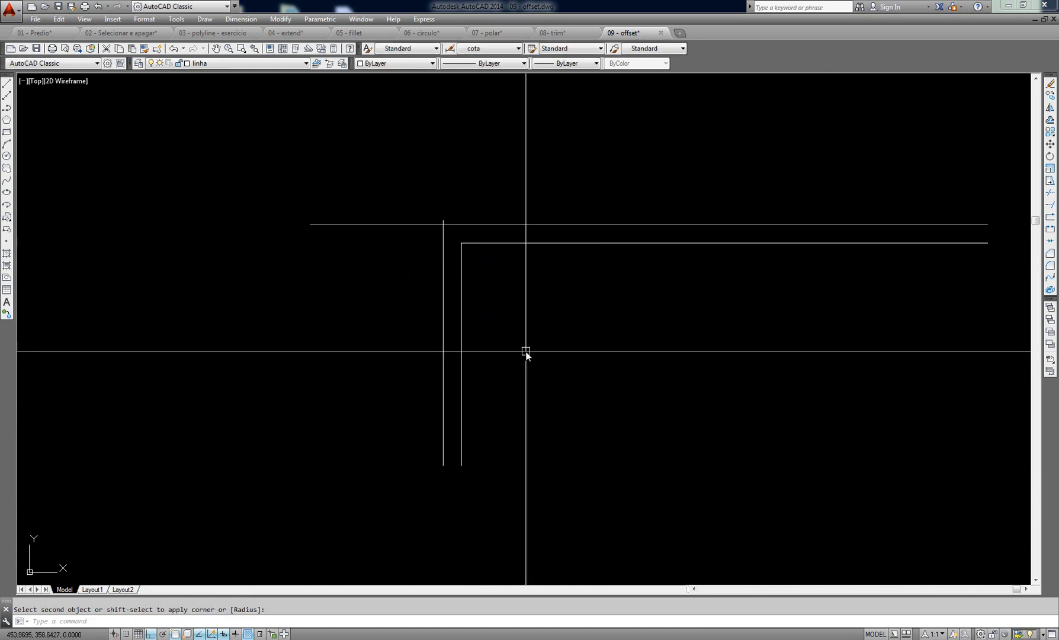
click(461, 367)
click(578, 244)
key(Escape)
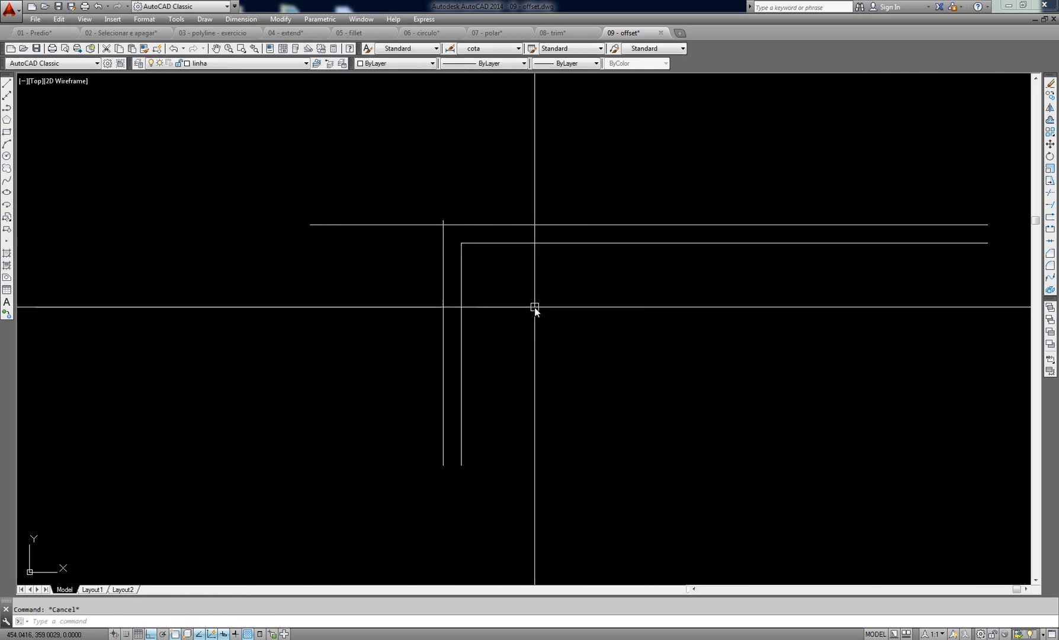
Step: Fillet the outer vertical line with the upper horizontal line into a sharp outer corner at radius 0
text(f)
key(Return)
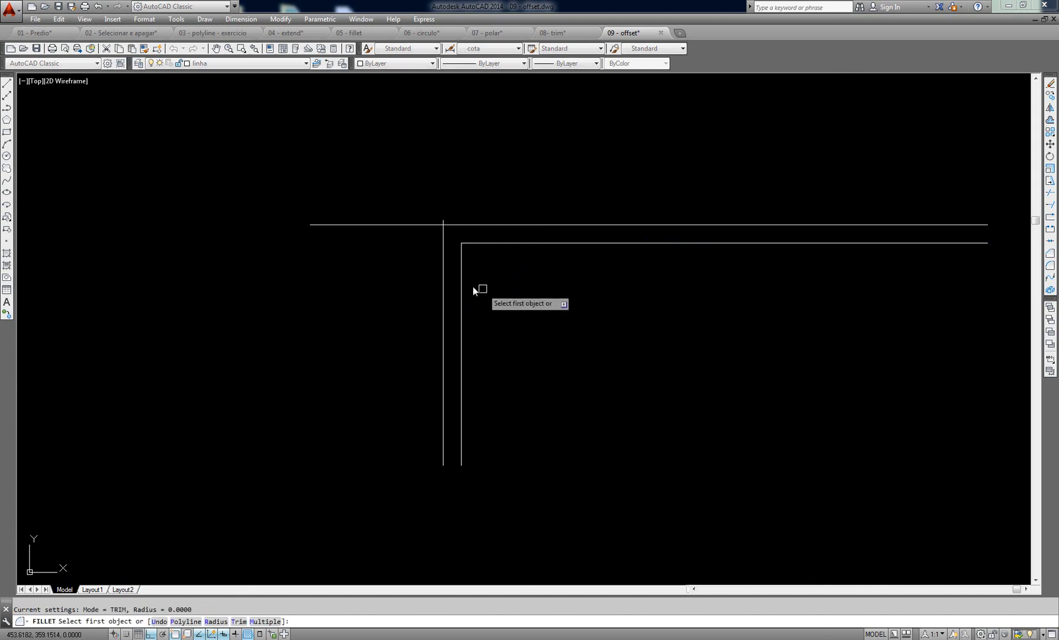
click(443, 279)
key(Escape)
middle_drag(652, 305, 553, 302)
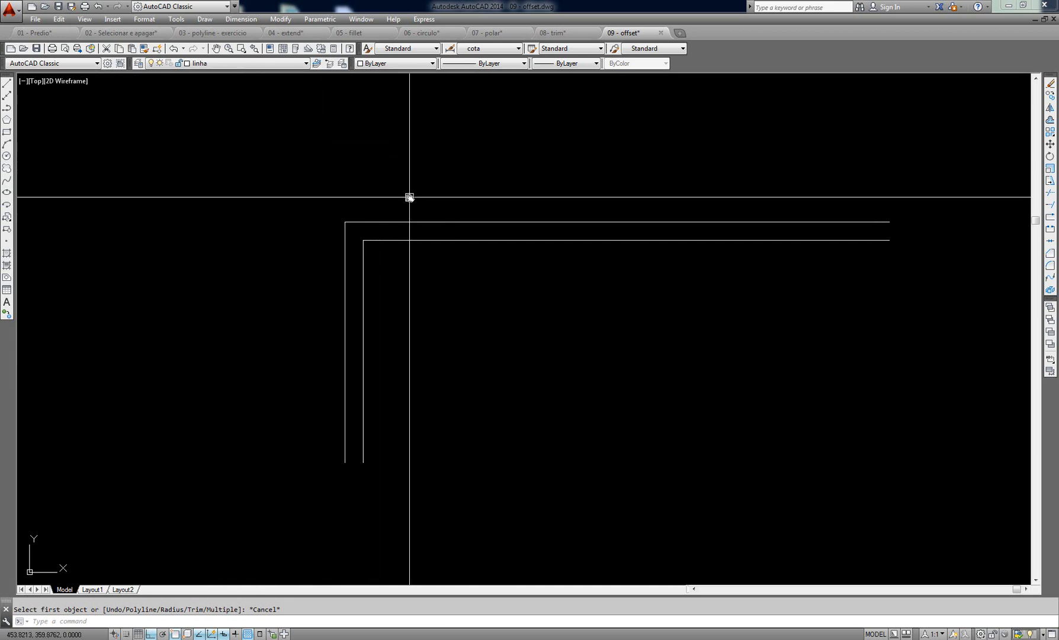
Step: Erase the four lines of the double-line corner
scroll(409, 199, down, 6)
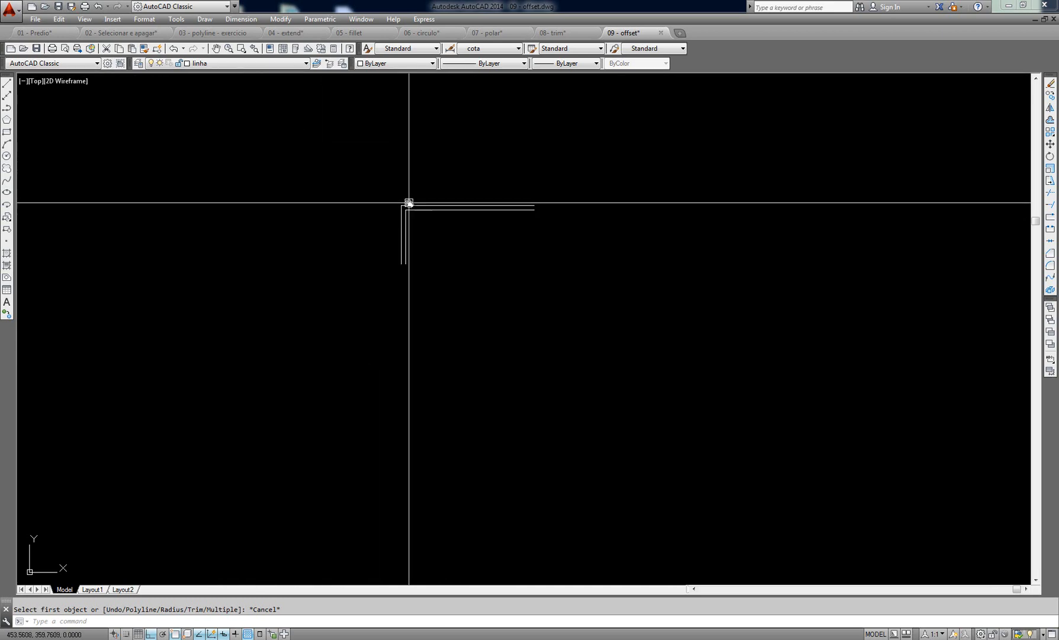
click(529, 195)
click(465, 245)
text(e)
key(Return)
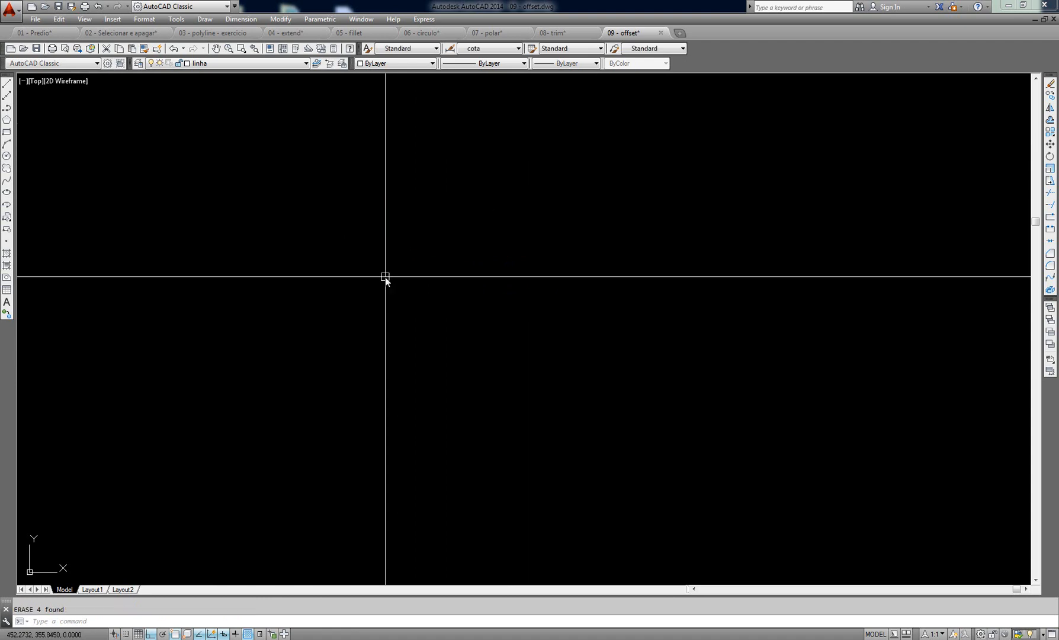
key(Escape)
Step: Zoom to the extents of the drawing to see the framed profile and its offsets
middle_drag(318, 293, 753, 309)
scroll(485, 315, down, 2)
middle_drag(237, 353, 589, 280)
middle_click(590, 280)
middle_click(590, 280)
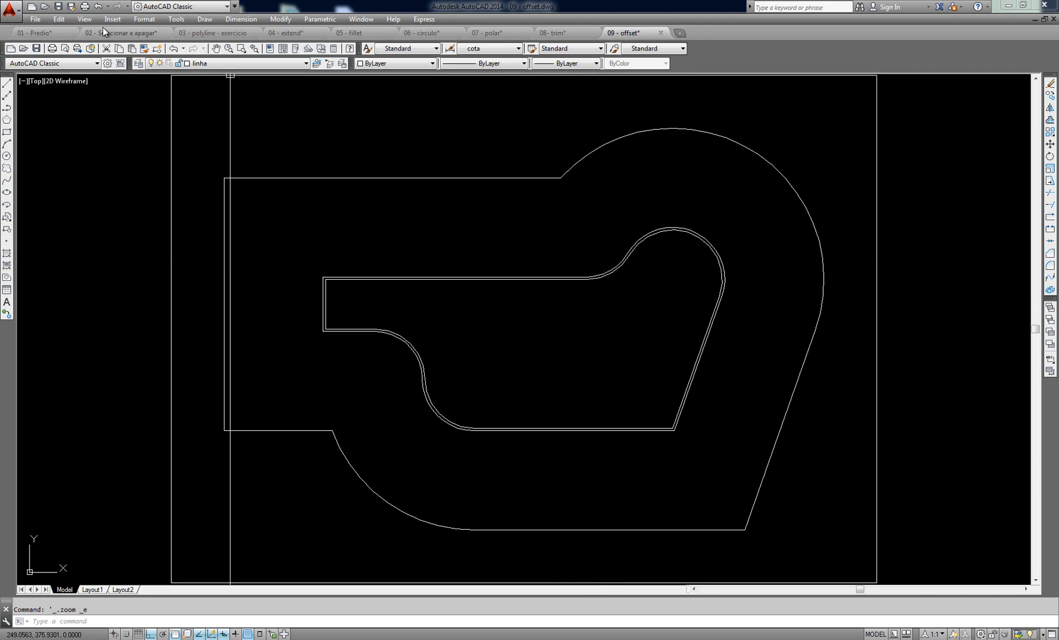
Step: Browse the aula 02 folder in the file selection dialog and close it without opening a drawing
click(45, 6)
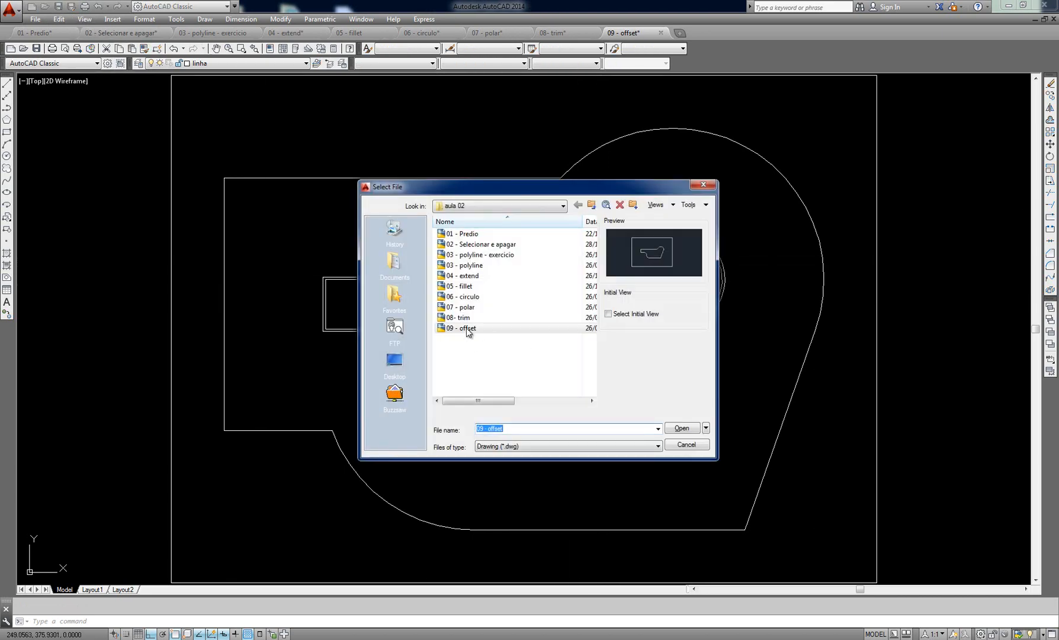
drag(672, 190, 619, 181)
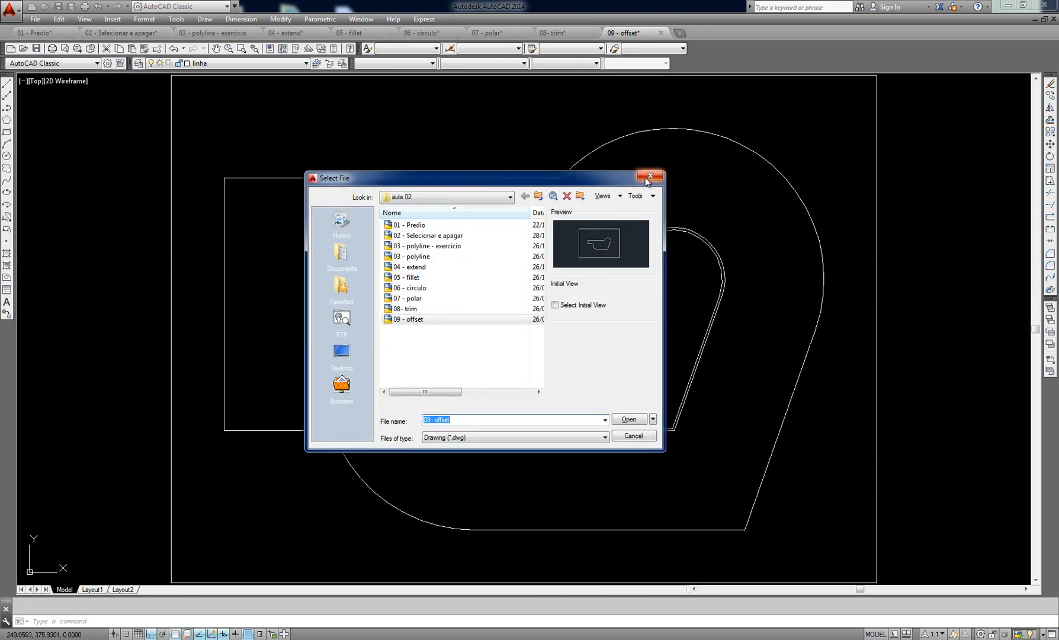
click(649, 176)
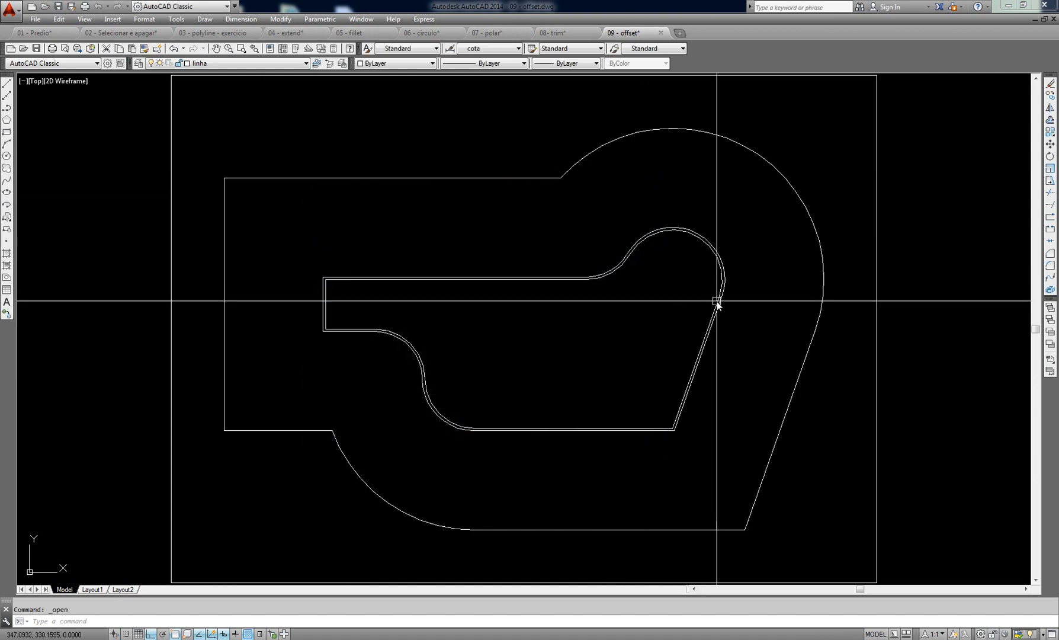
mouse_move(717, 302)
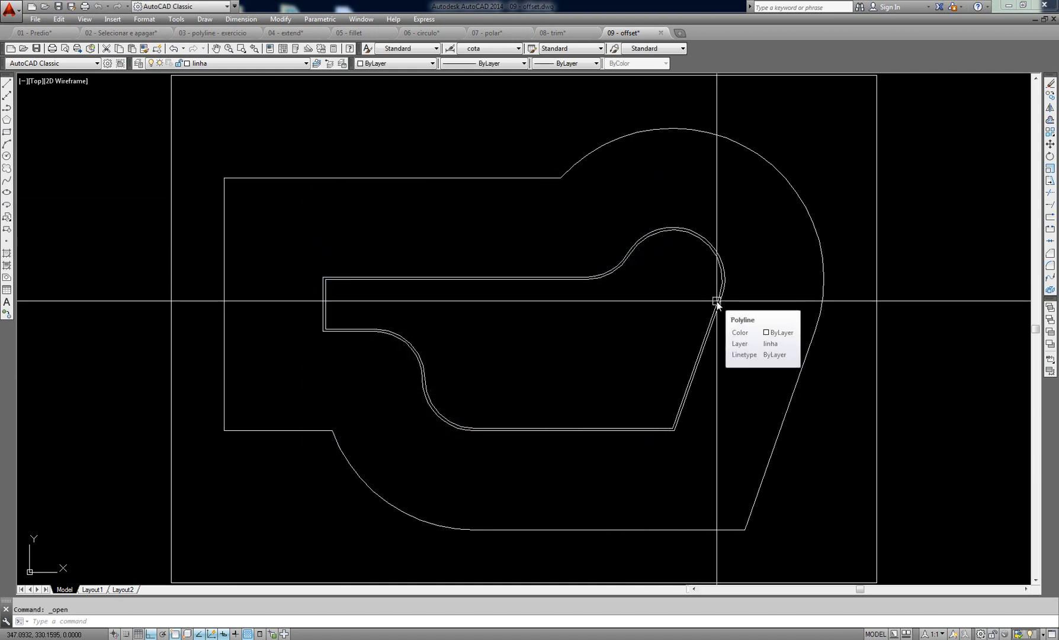